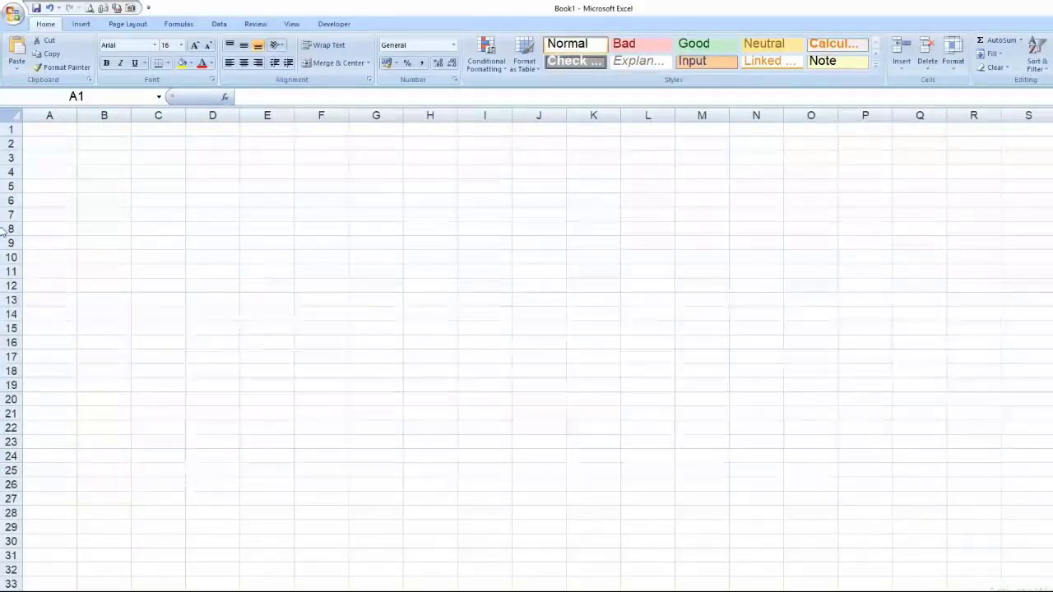
# Select several whole columns and rows one at a time to examine how the worksheet's columns and rows are labelled
pyautogui.click(266, 115)
pyautogui.click(47, 115)
pyautogui.click(113, 115)
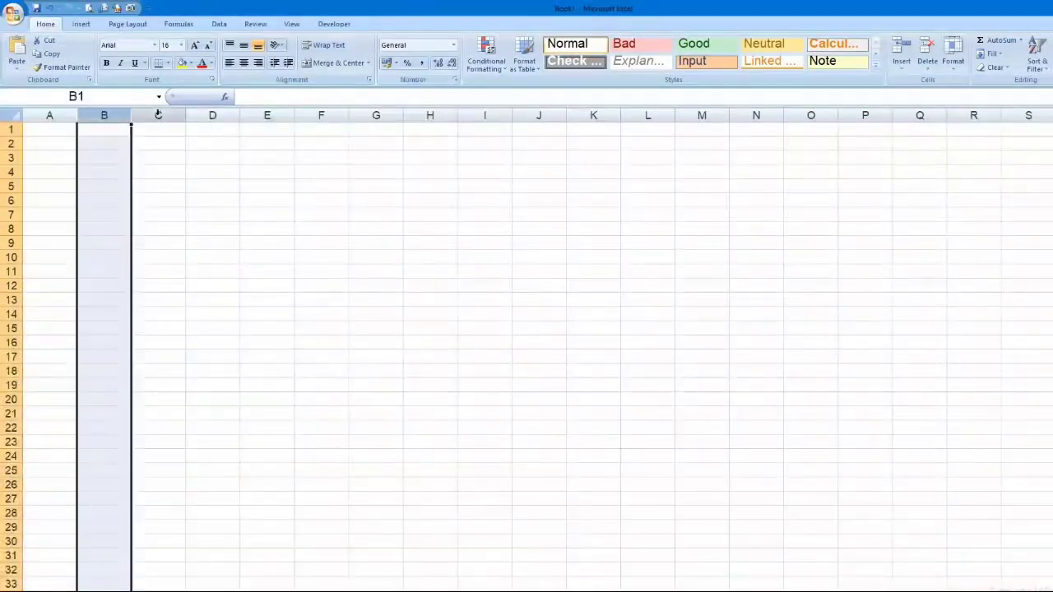
pyautogui.click(158, 115)
pyautogui.click(266, 115)
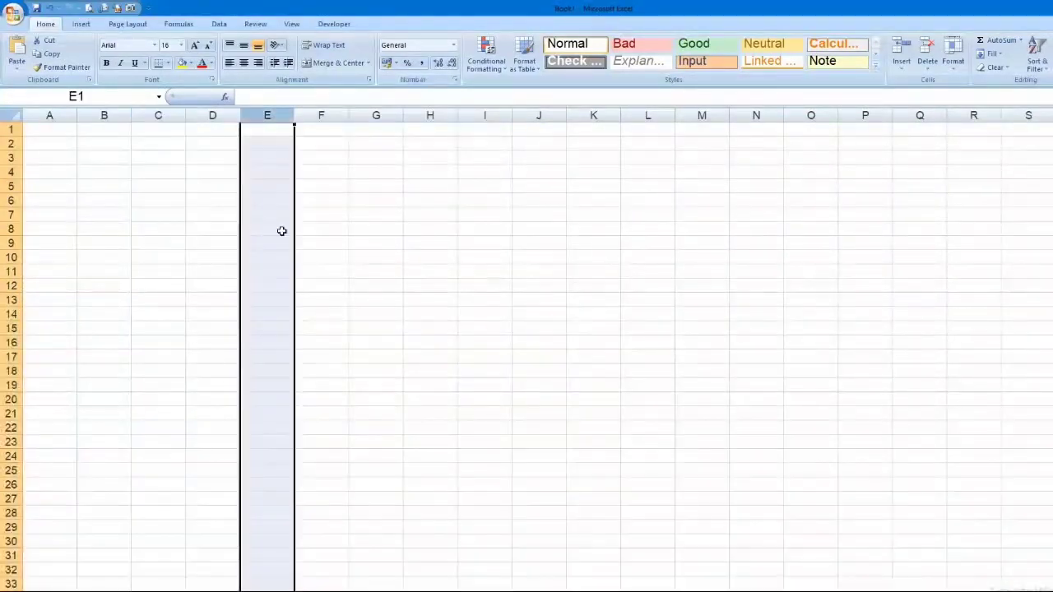
pyautogui.click(11, 144)
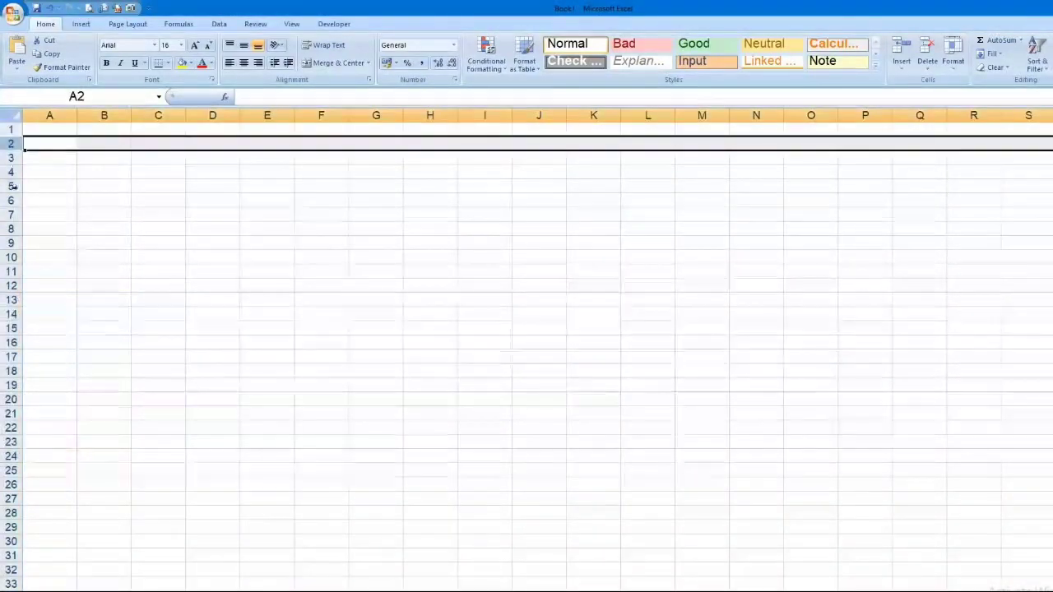
pyautogui.click(11, 257)
pyautogui.click(9, 201)
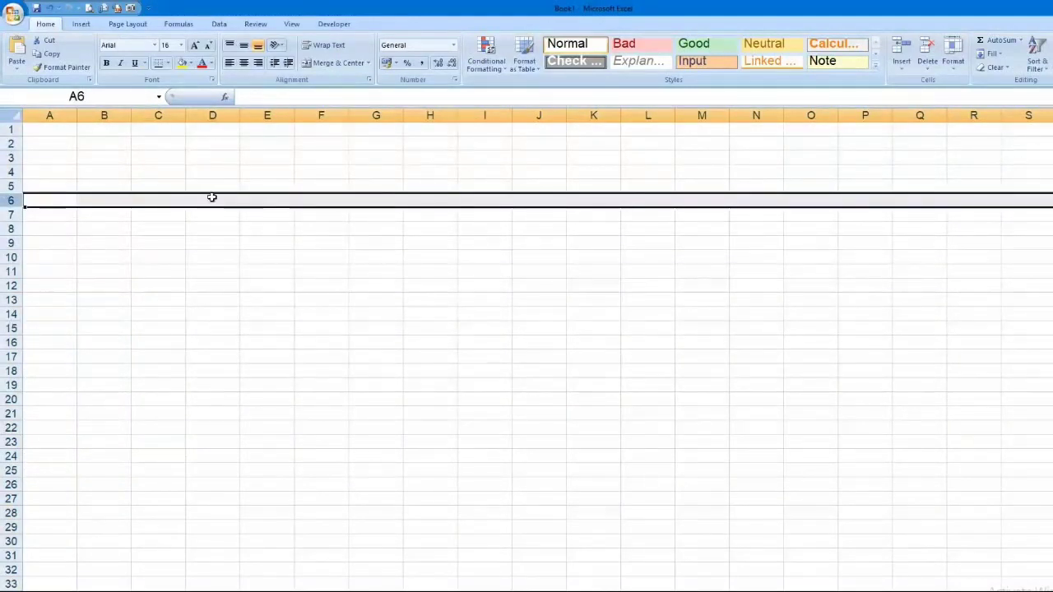
pyautogui.click(212, 108)
pyautogui.click(10, 185)
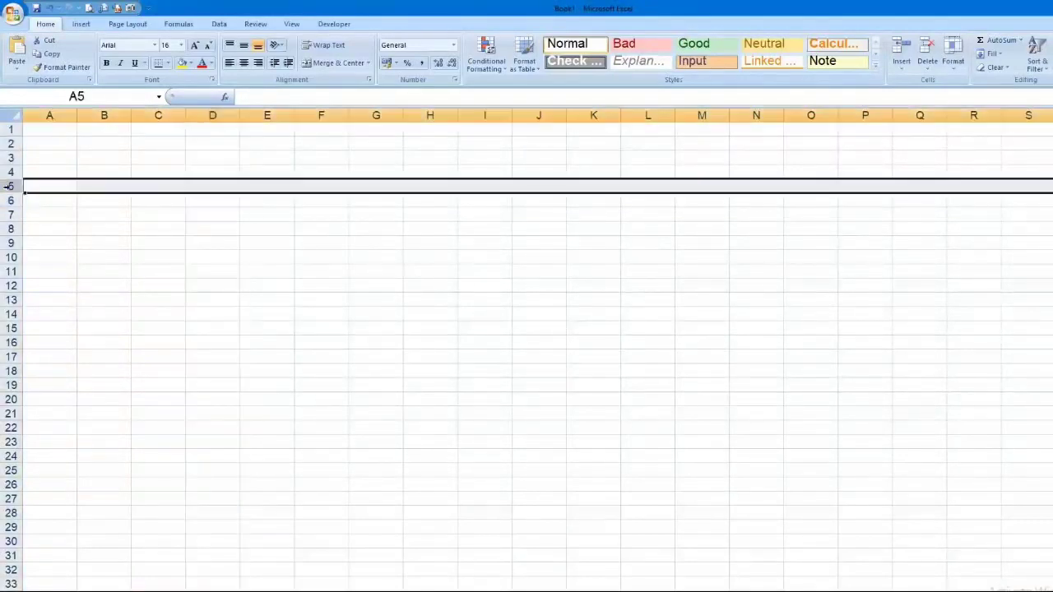
# Select cells such as D5, C5, E3, D7 and A1 in turn to examine how each cell's address is shown
pyautogui.click(219, 185)
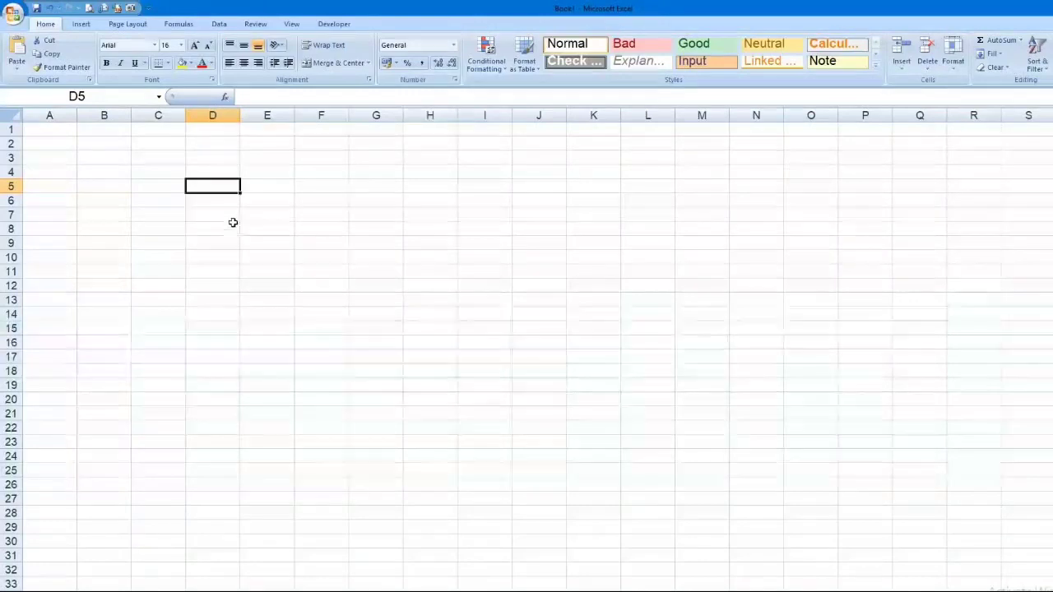
pyautogui.click(165, 185)
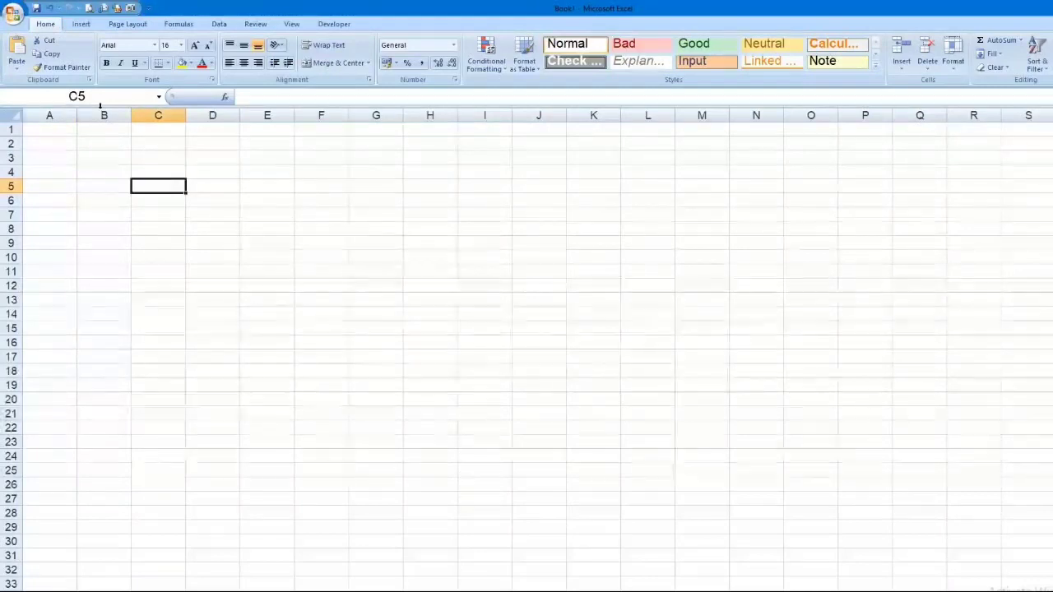
pyautogui.click(277, 157)
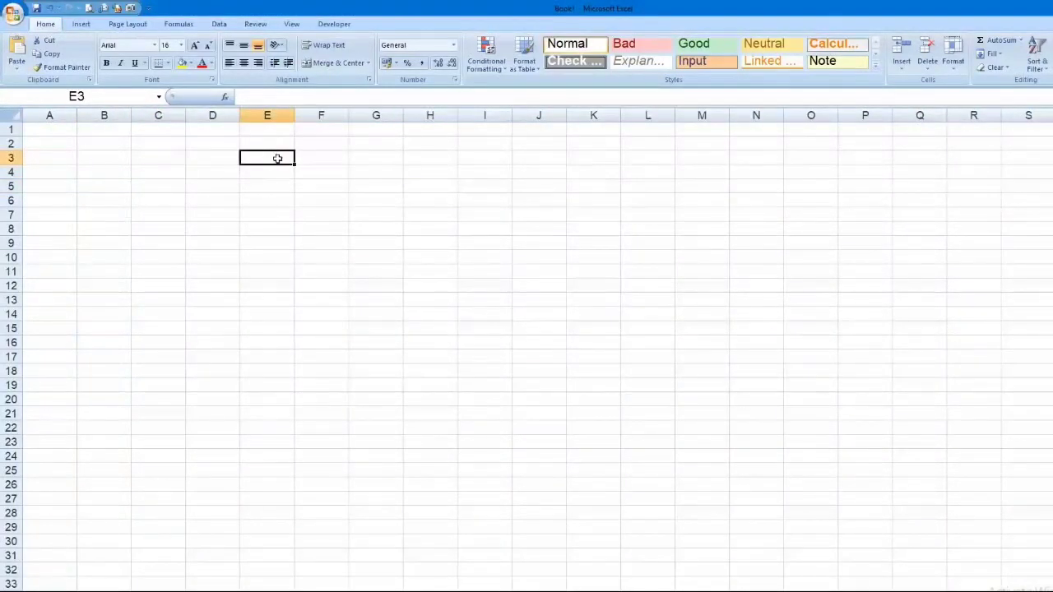
pyautogui.hotkey('ctrl', 'Home')
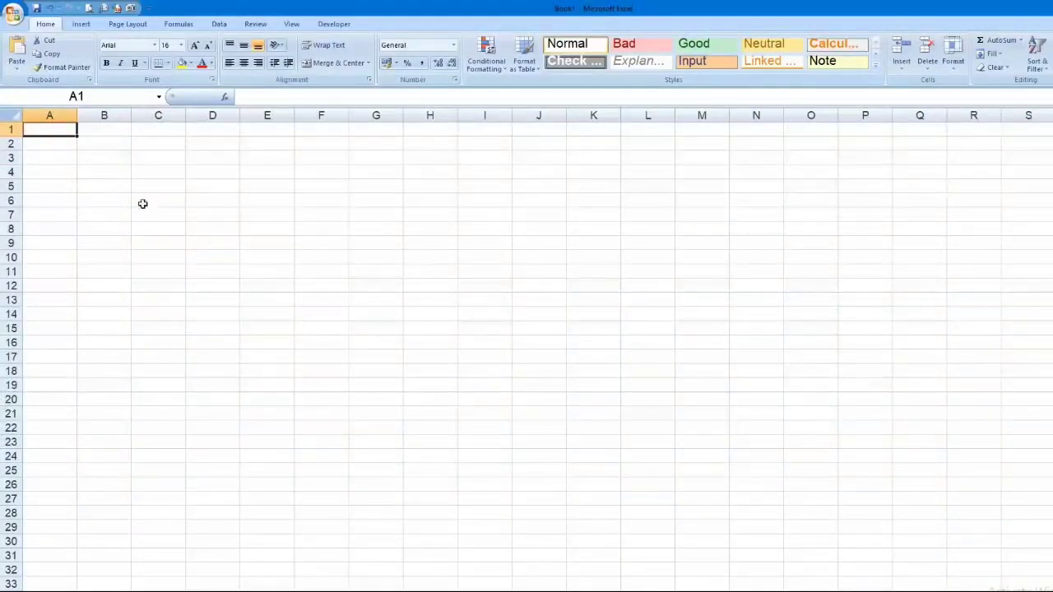
pyautogui.click(146, 178)
pyautogui.click(316, 202)
pyautogui.click(227, 209)
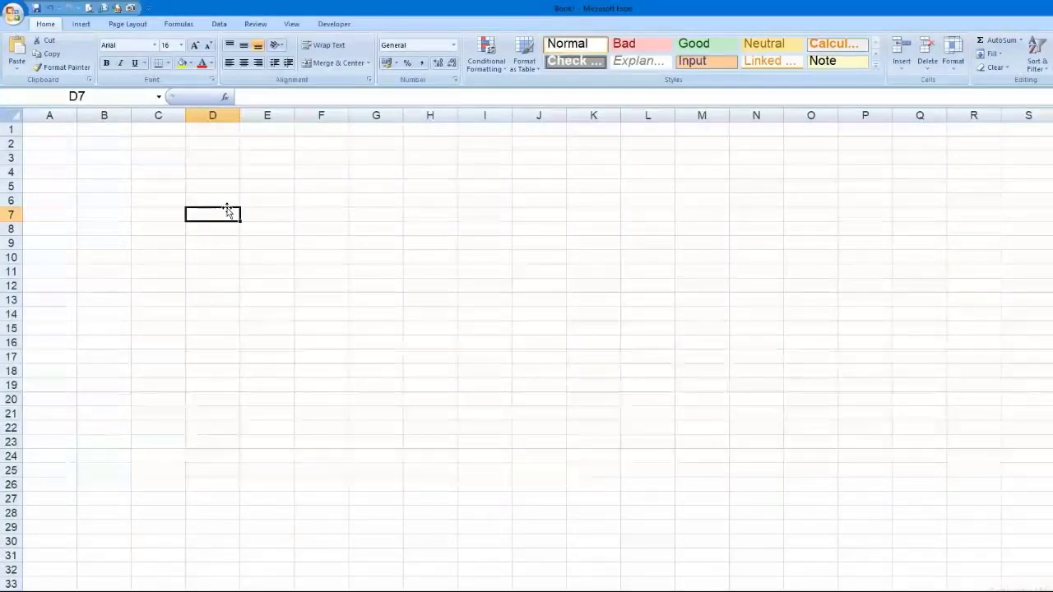
pyautogui.click(61, 131)
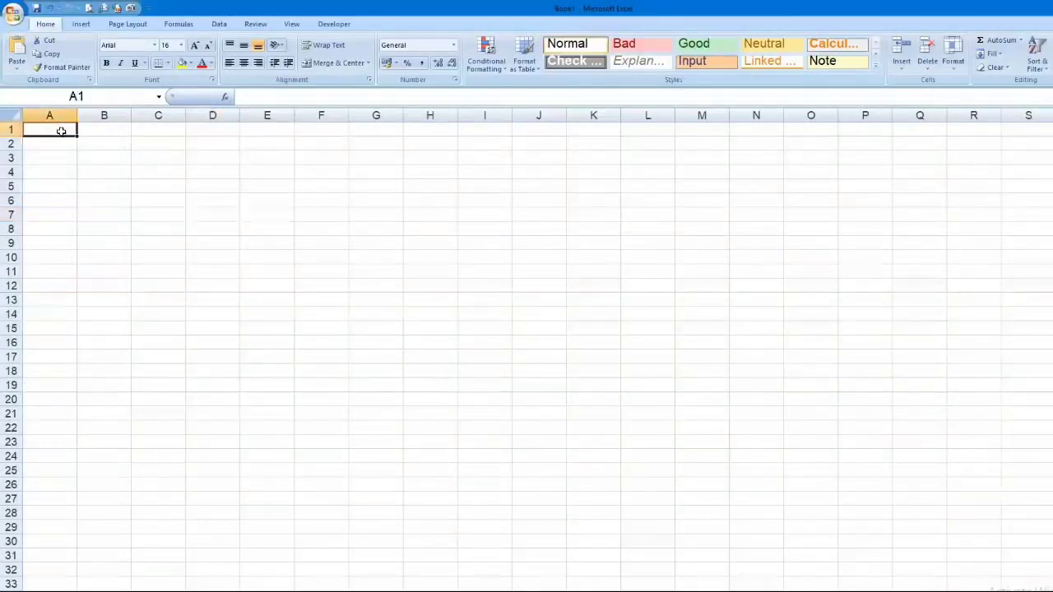
# Try entering 1254 in cell B2 to examine the formula bar, and cancel the entry
pyautogui.click(259, 99)
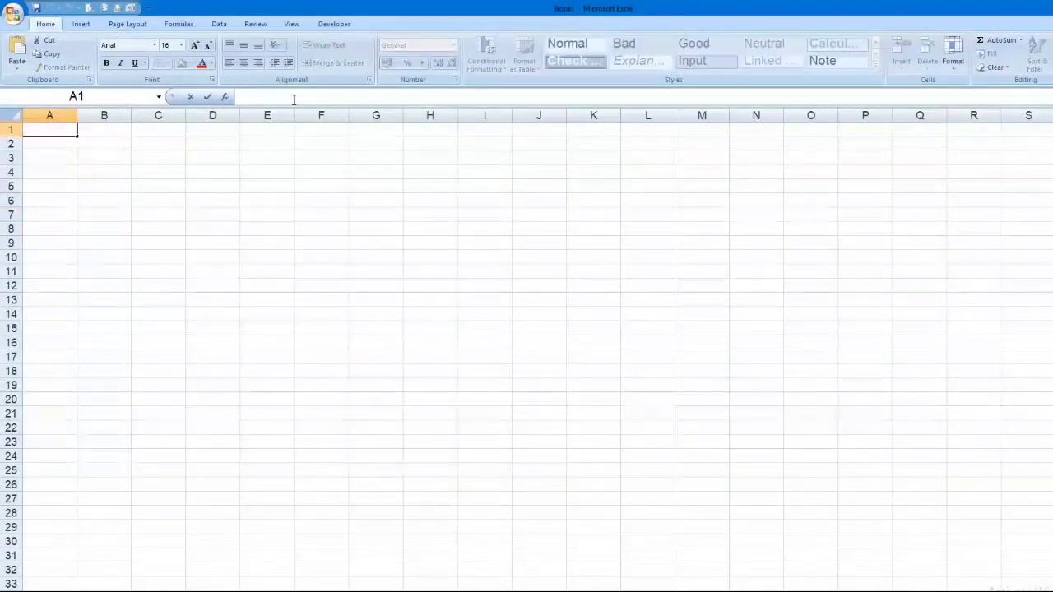
pyautogui.click(104, 145)
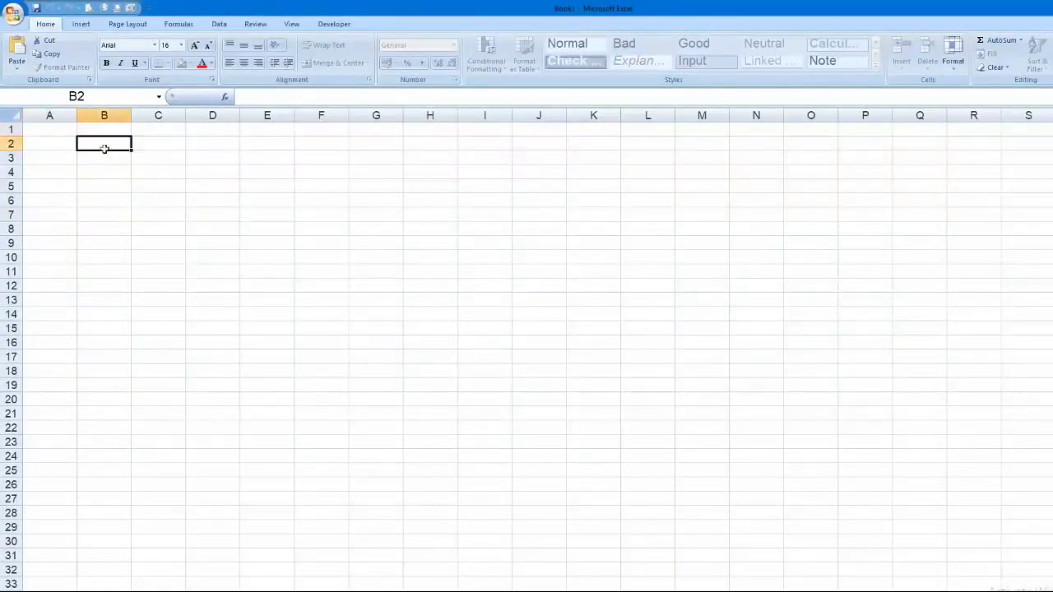
pyautogui.write('1254')
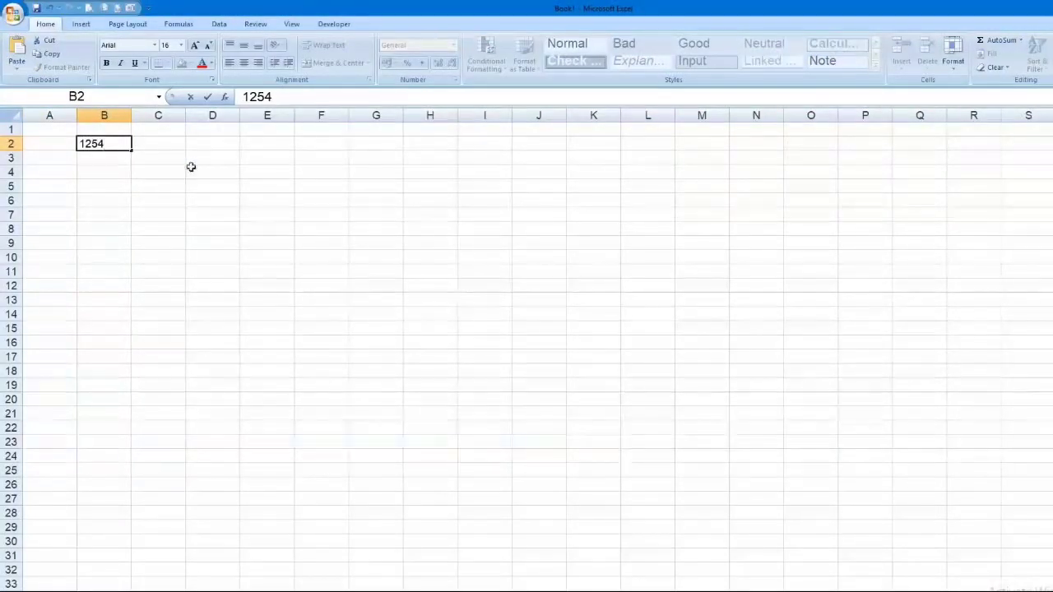
pyautogui.press('Escape')
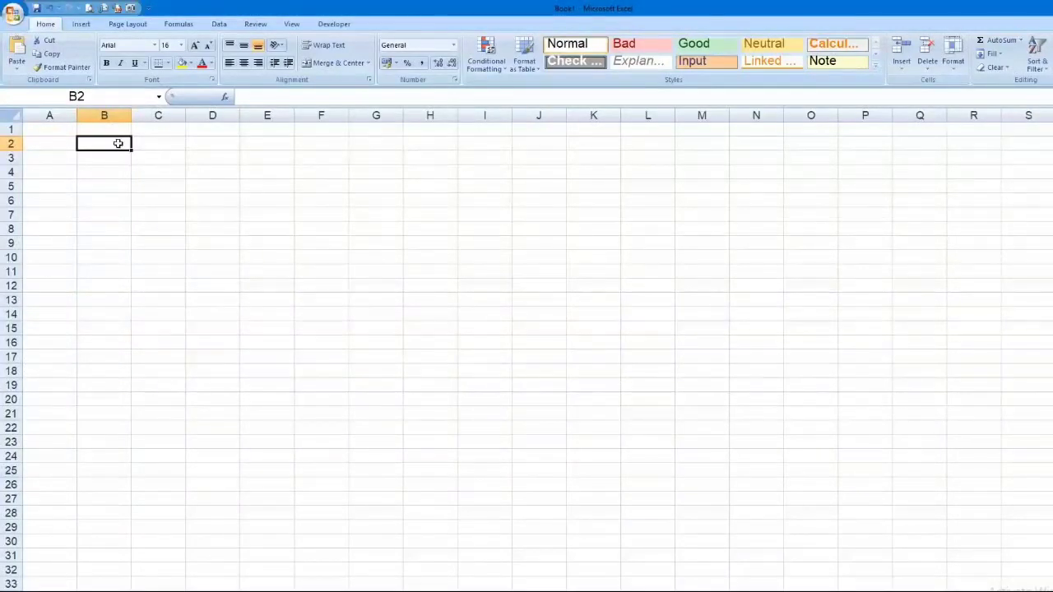
pyautogui.click(276, 95)
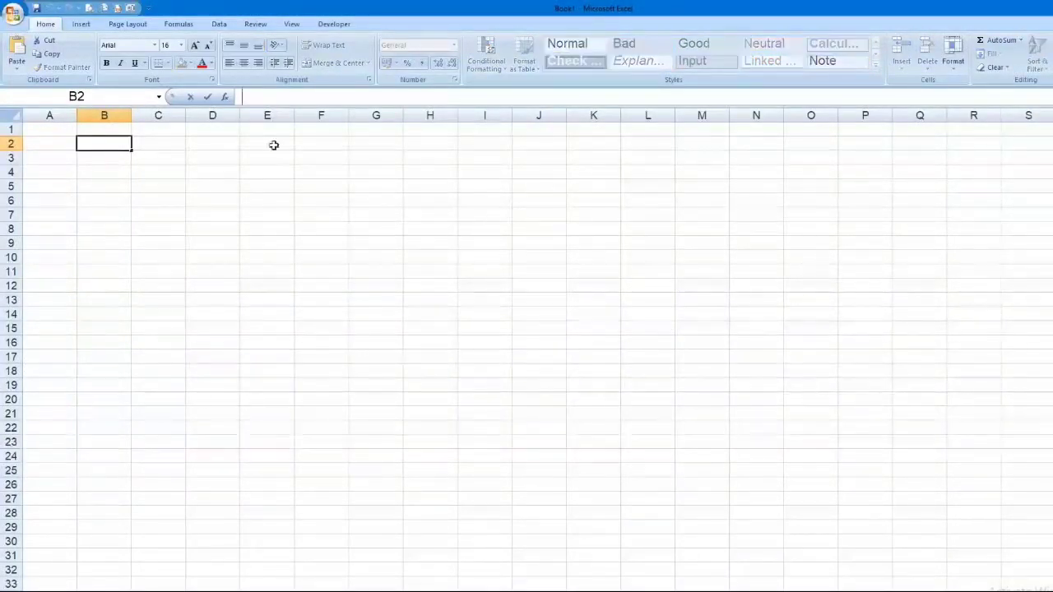
# Enter the value 25 in both cell C1 and cell C2
pyautogui.click(164, 131)
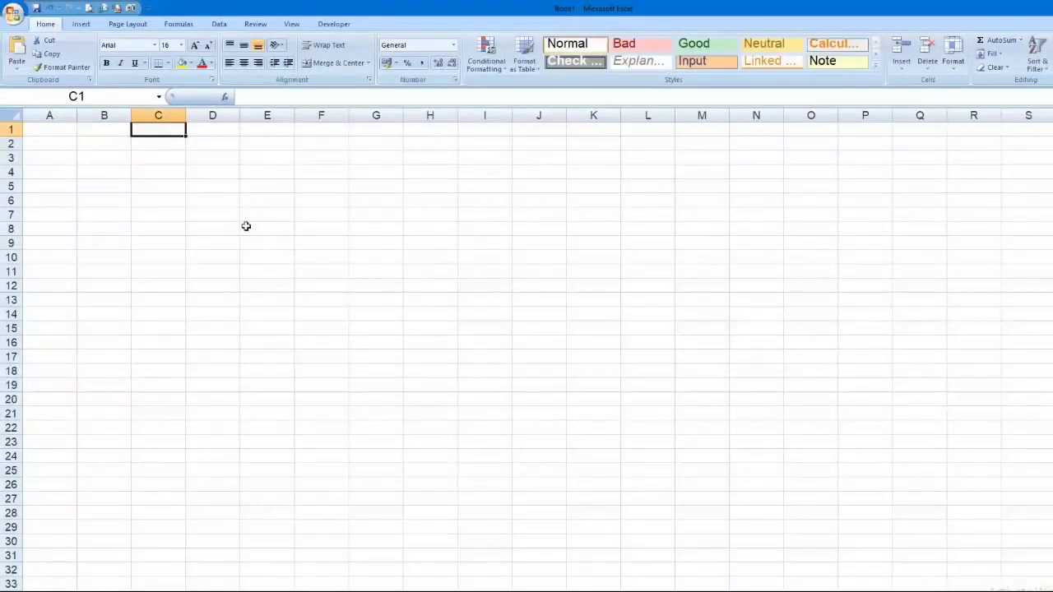
pyautogui.write('25')
pyautogui.press('Return')
pyautogui.write('25')
pyautogui.press('Return')
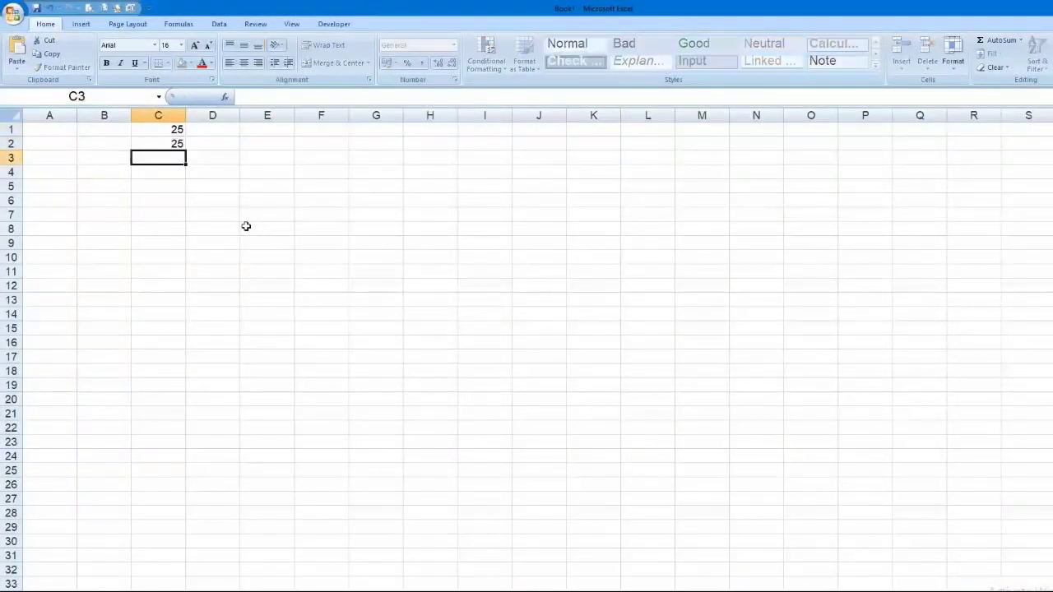
# Enter the formula =C1+C2 in cell C3 and select that cell to view its formula
pyautogui.write('=C1+')
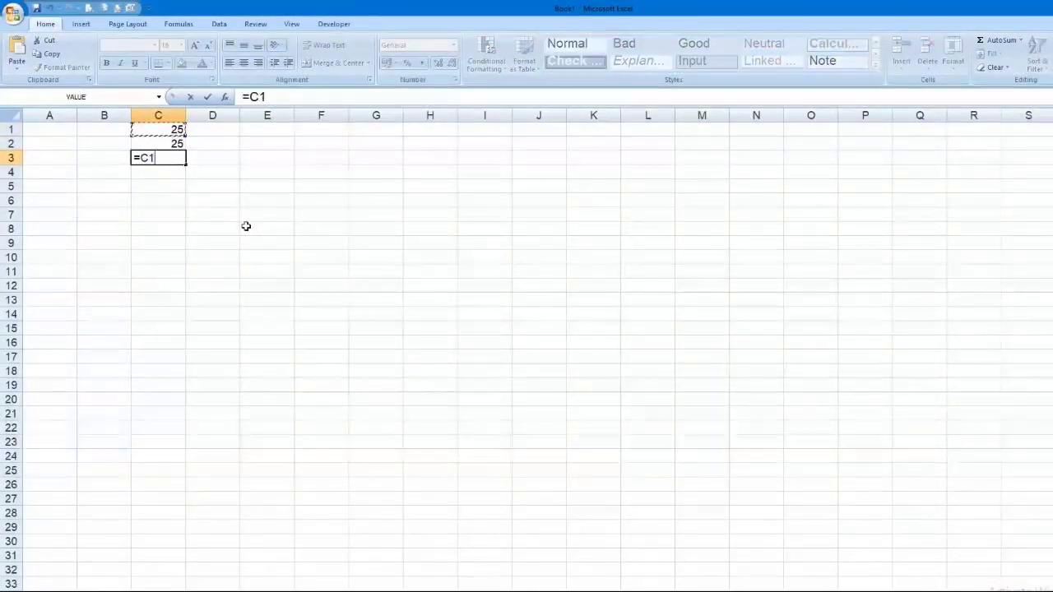
pyautogui.write('C2')
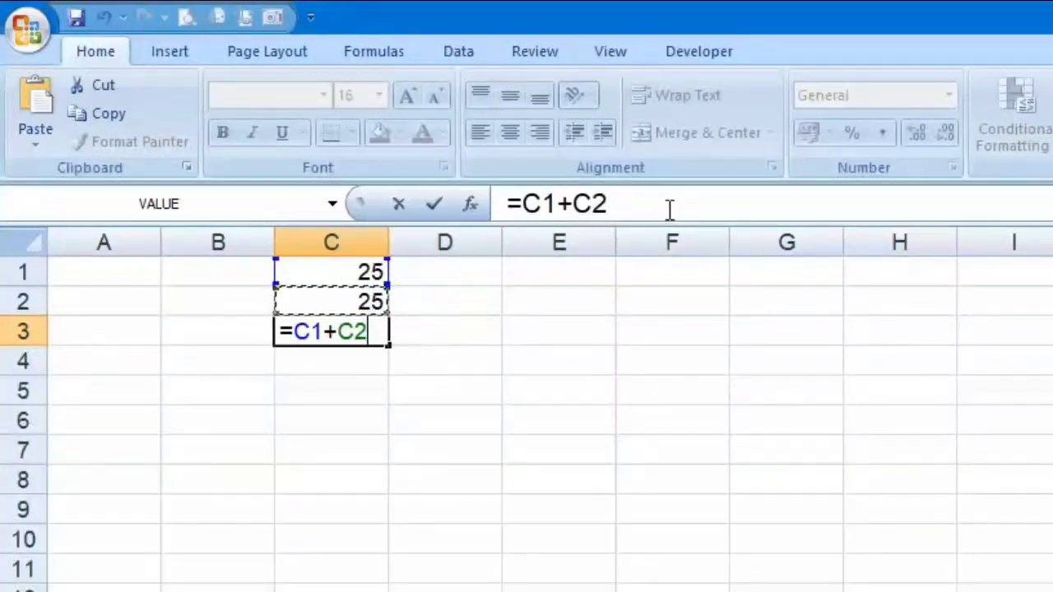
pyautogui.press('Return')
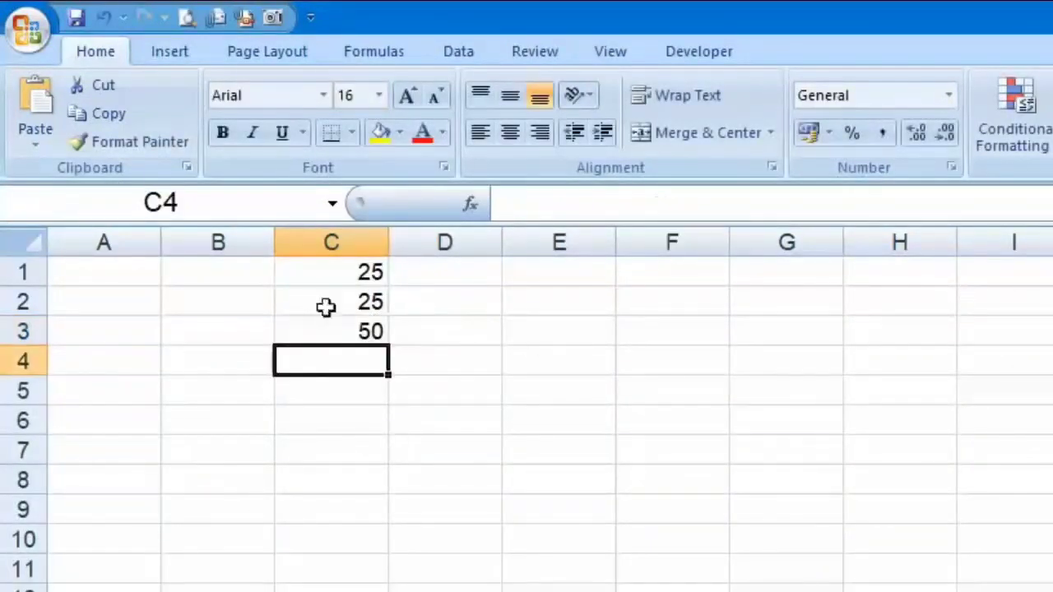
pyautogui.click(292, 326)
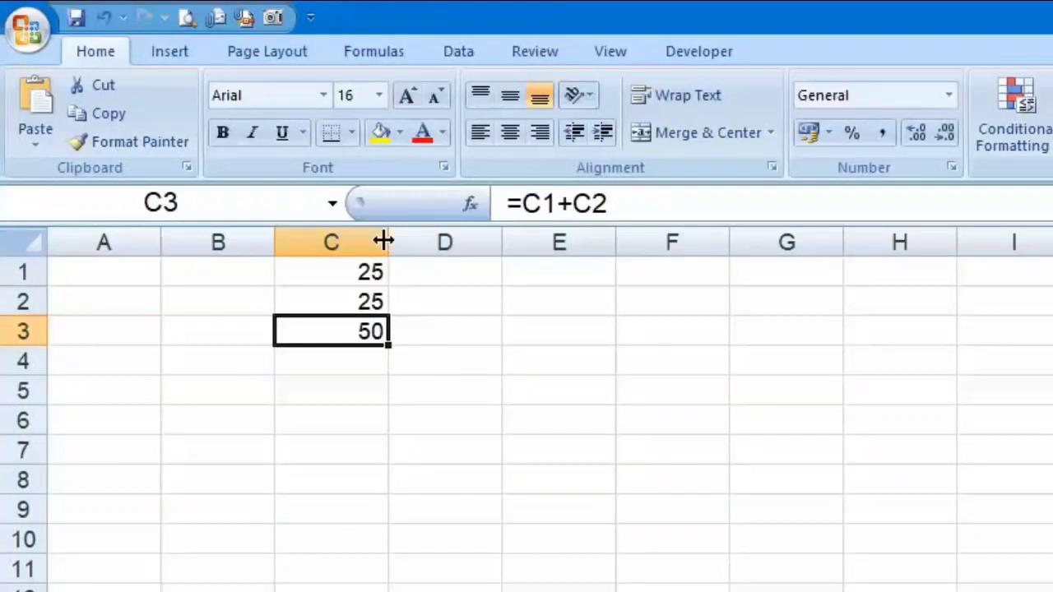
# Try widening column C and making row 3 taller, and undo the row height change
pyautogui.moveTo(384, 241); pyautogui.dragTo(489, 244)
pyautogui.click(35, 341)
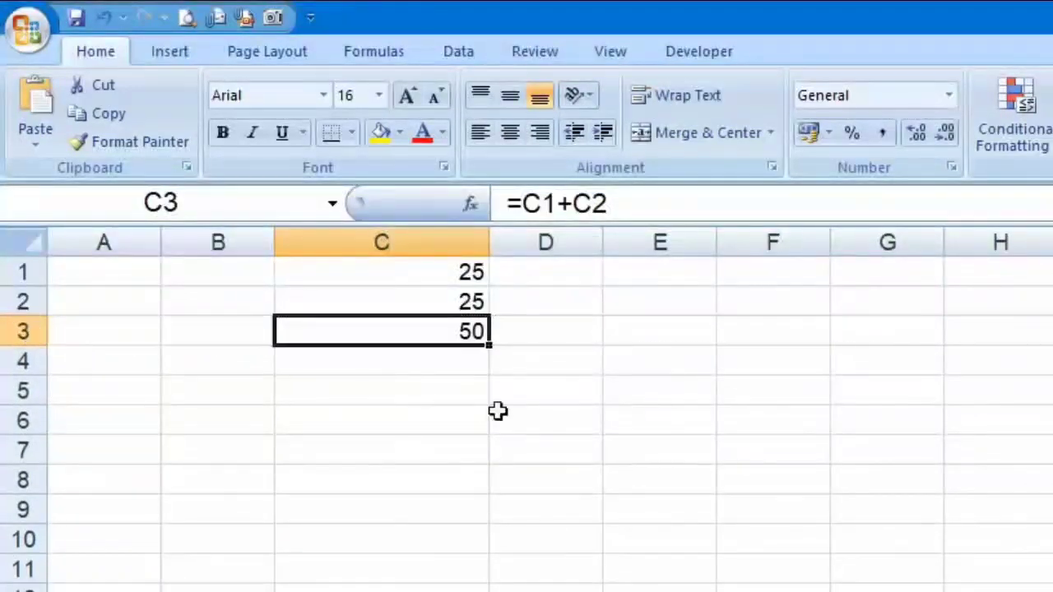
pyautogui.moveTo(27, 346); pyautogui.dragTo(37, 394)
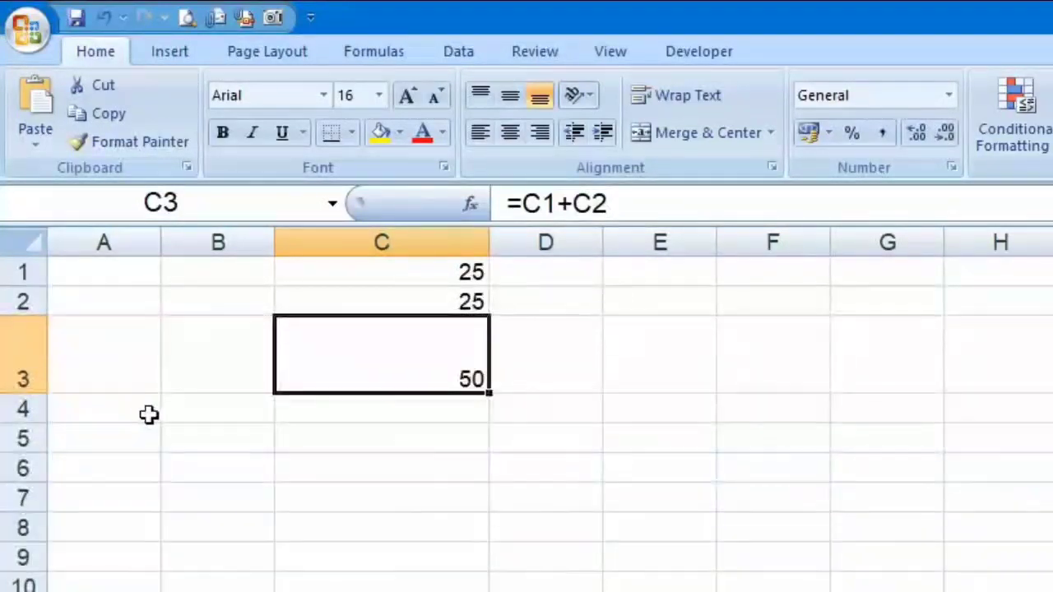
pyautogui.hotkey('ctrl', 'z')
# Select columns A through G and resize them together to one uniform width slightly narrower than the default columns
pyautogui.moveTo(120, 238)
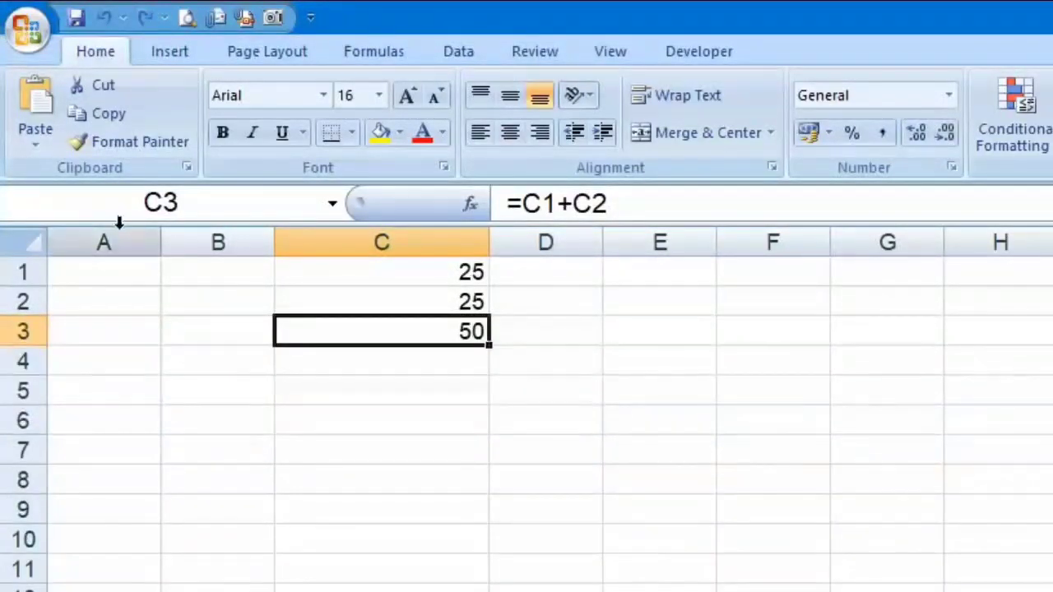
pyautogui.moveTo(120, 239); pyautogui.dragTo(731, 238)
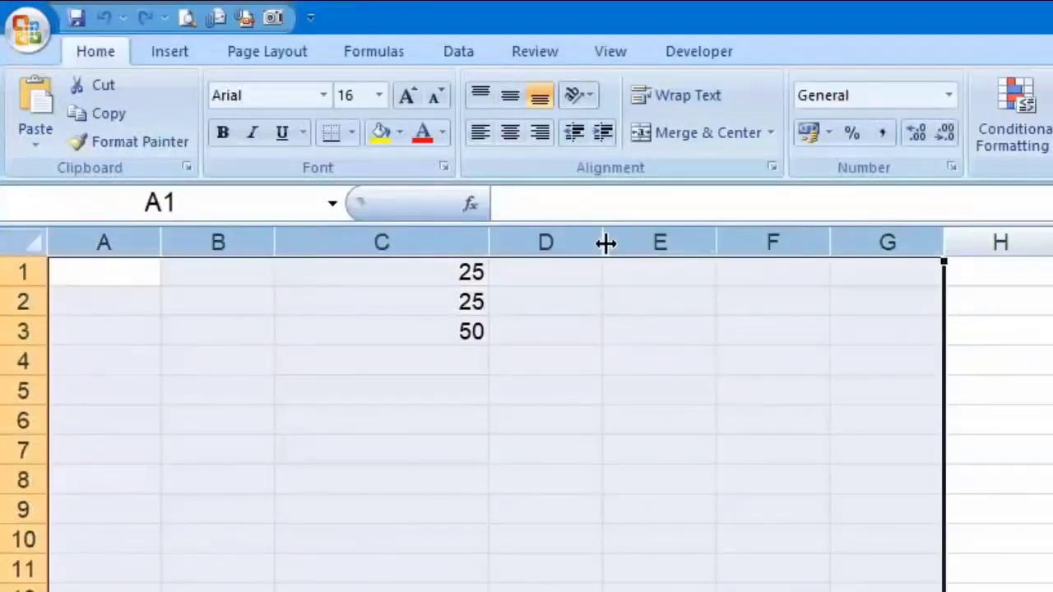
pyautogui.moveTo(605, 242); pyautogui.dragTo(660, 242)
pyautogui.moveTo(731, 243); pyautogui.dragTo(611, 252)
pyautogui.moveTo(327, 252); pyautogui.dragTo(384, 248)
pyautogui.click(379, 454)
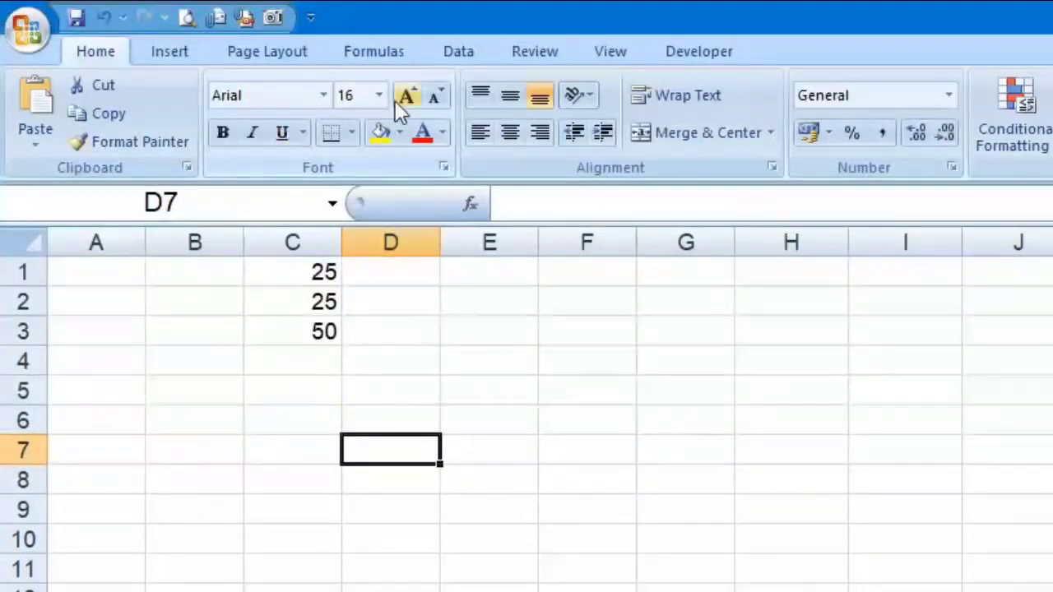
# Increase the font size of cell C1 to 24
pyautogui.click(310, 294)
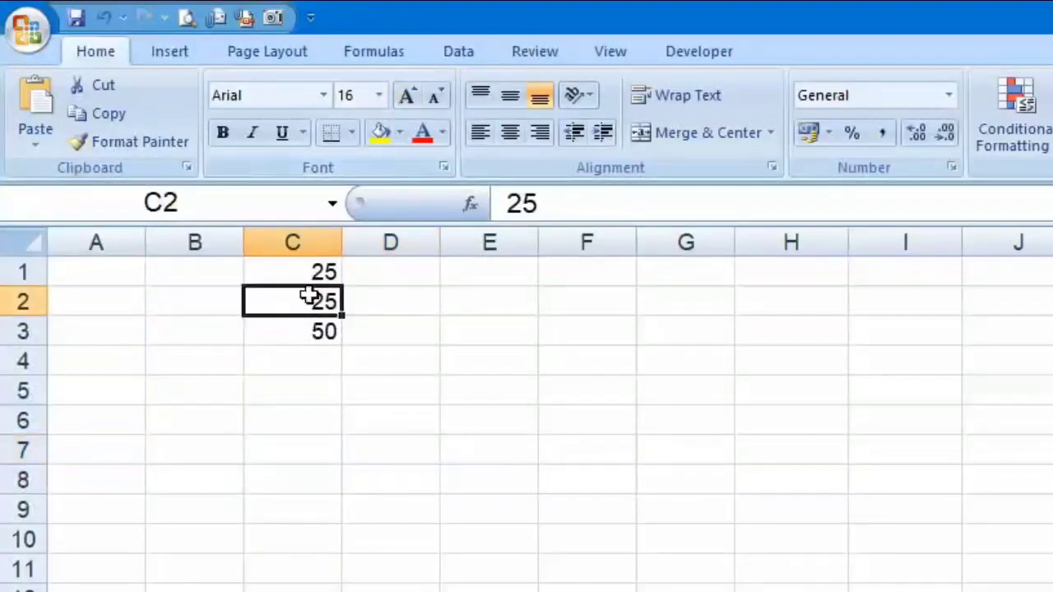
pyautogui.click(313, 272)
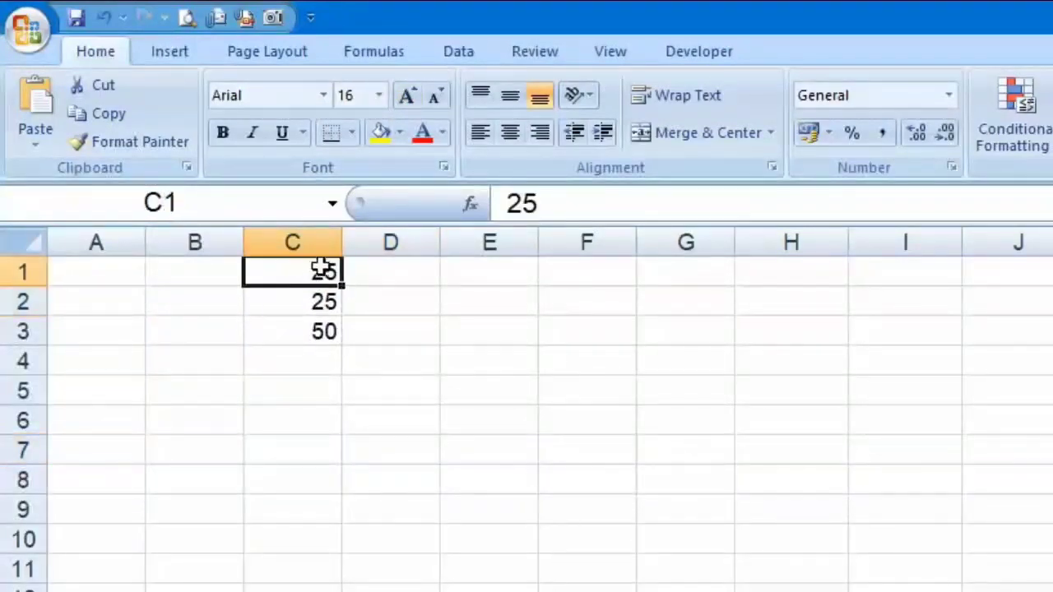
pyautogui.click(415, 106)
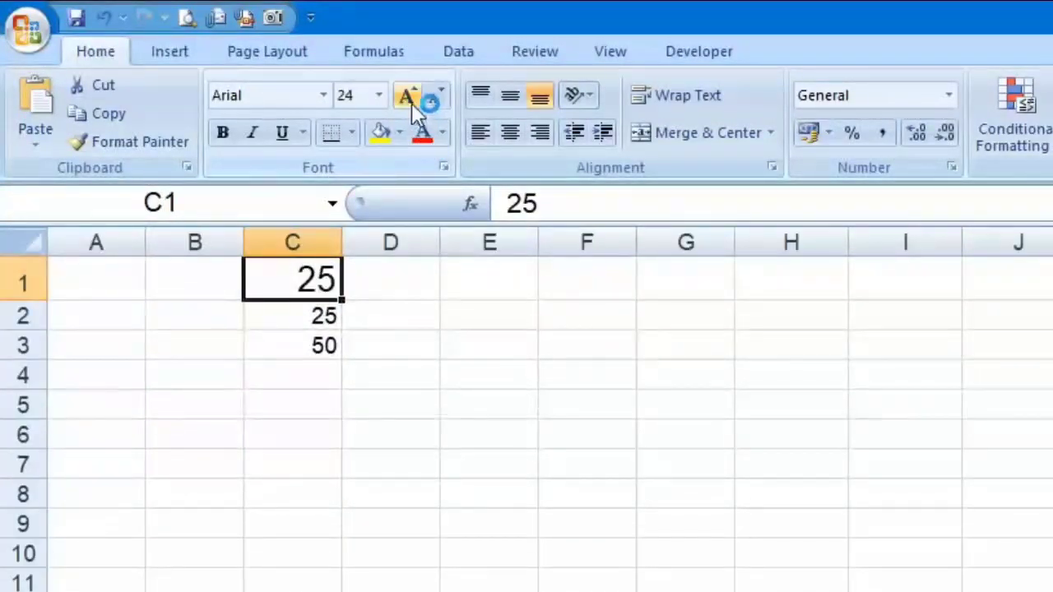
# Try the Aparajita and Arial Black fonts on cell C1, and undo both font changes
pyautogui.click(322, 95)
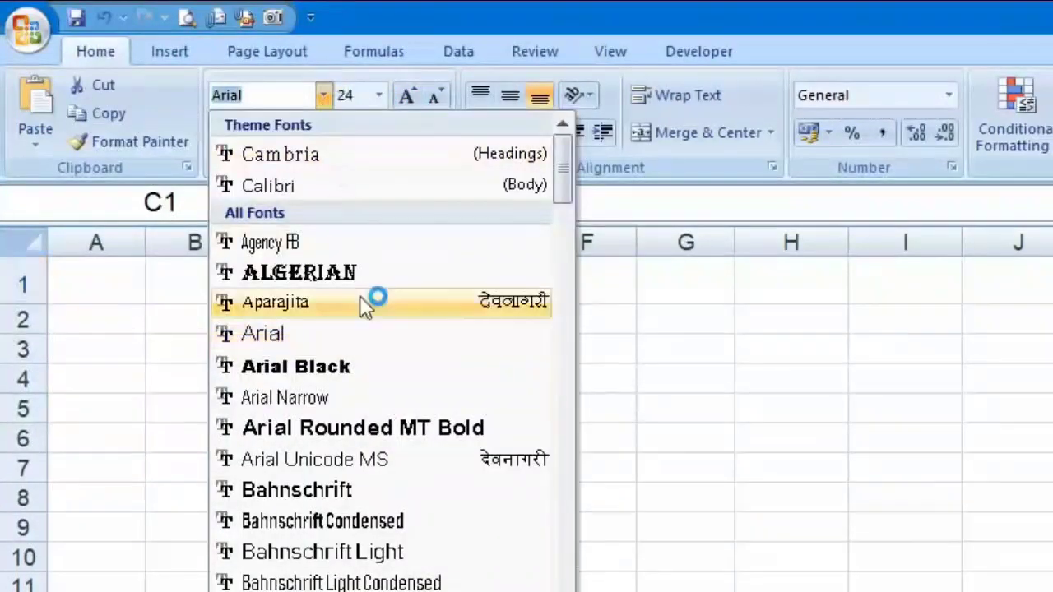
pyautogui.click(359, 295)
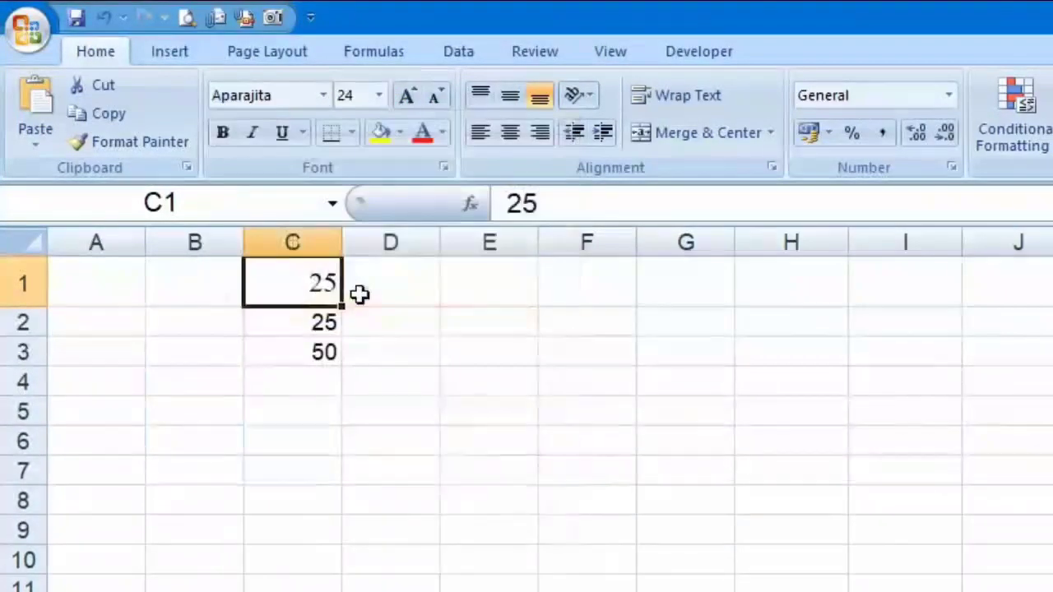
pyautogui.click(323, 96)
pyautogui.click(337, 367)
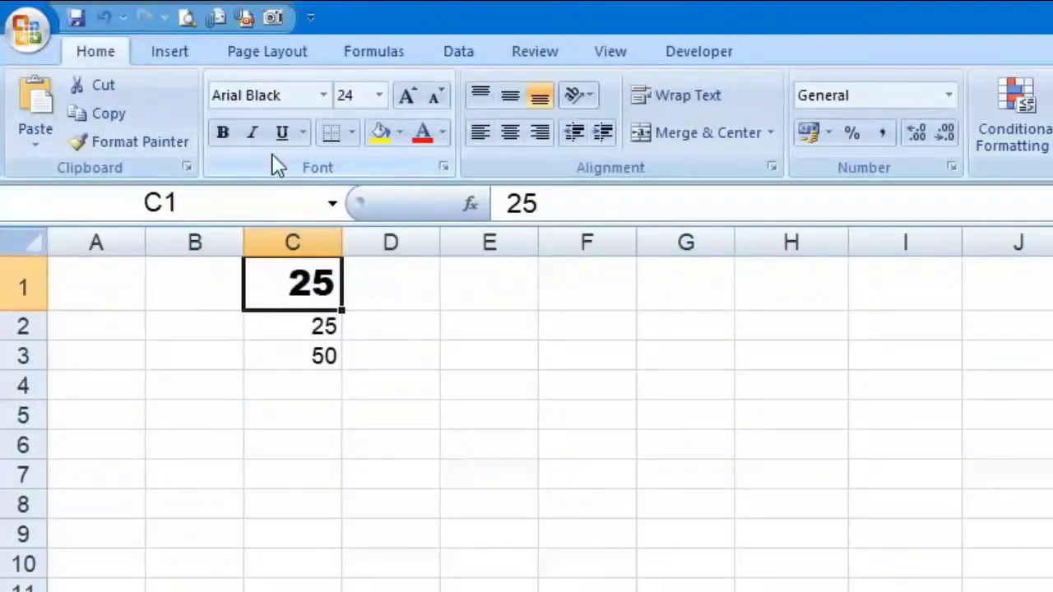
pyautogui.hotkey('ctrl', 'z')
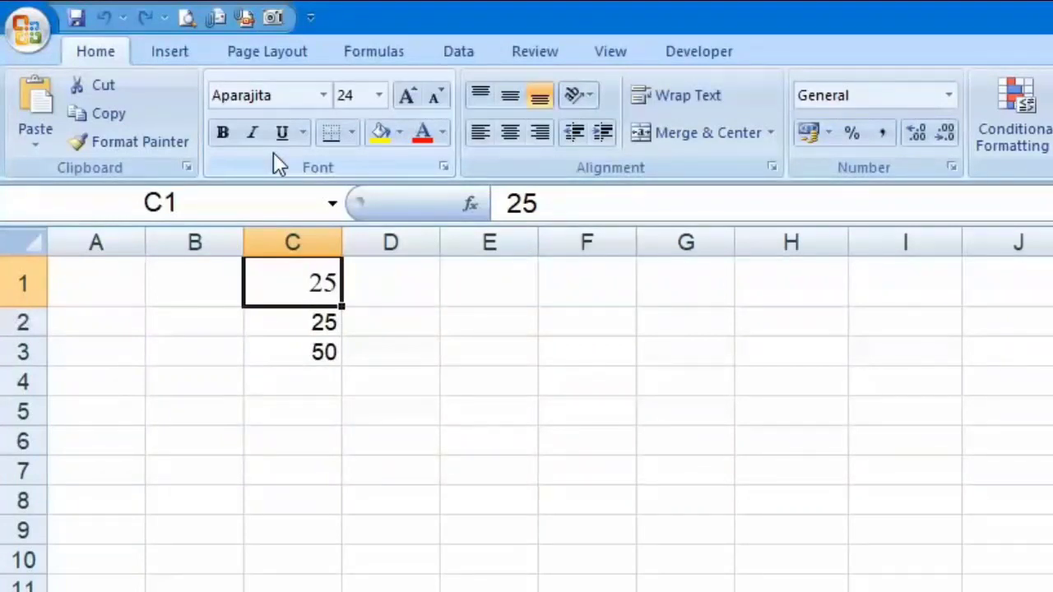
pyautogui.hotkey('ctrl', 'z')
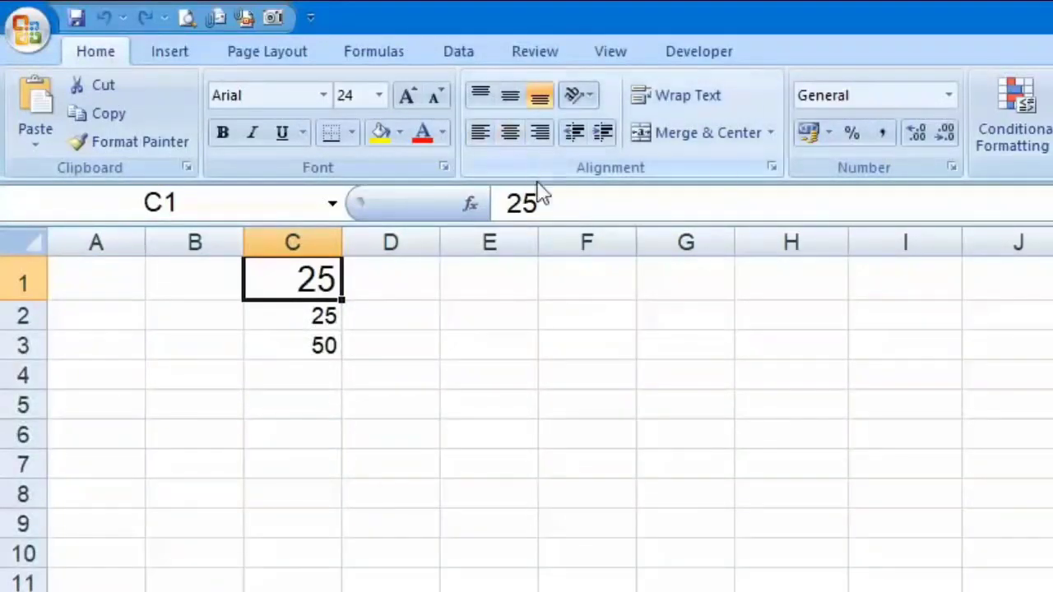
# Enlarge cell C1 by making row 1 taller and column C wider, and center its value horizontally and vertically
pyautogui.moveTo(24, 301); pyautogui.dragTo(33, 398)
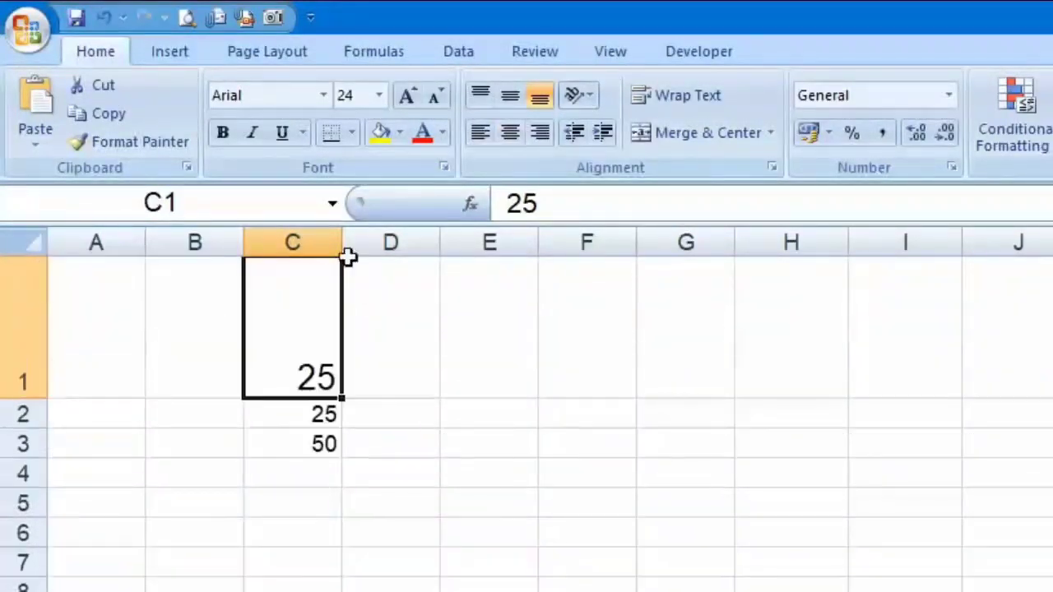
pyautogui.moveTo(341, 242); pyautogui.dragTo(564, 242)
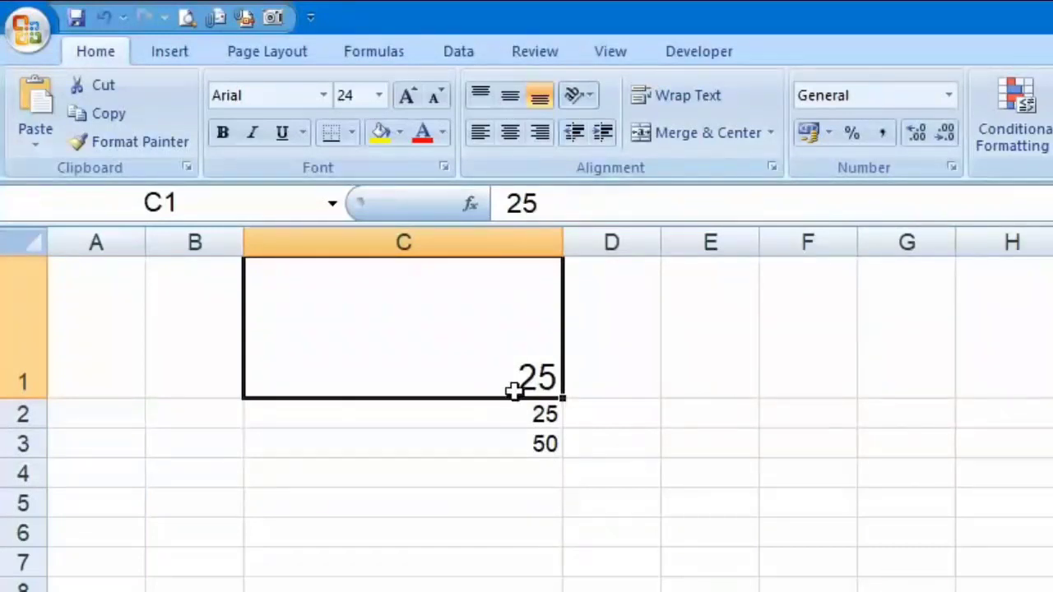
pyautogui.click(510, 98)
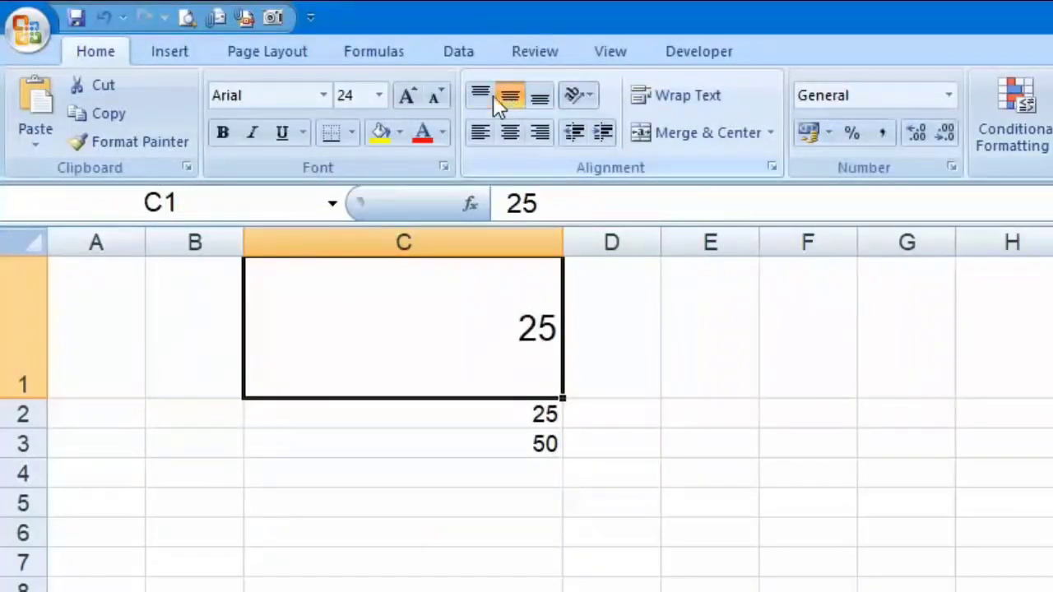
pyautogui.click(482, 95)
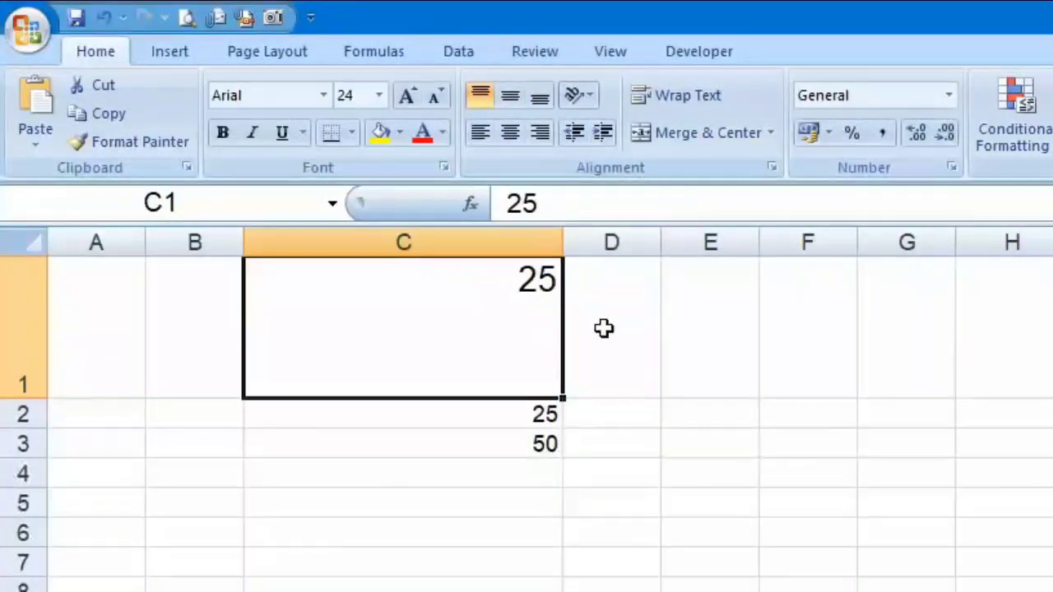
pyautogui.click(510, 132)
pyautogui.click(516, 95)
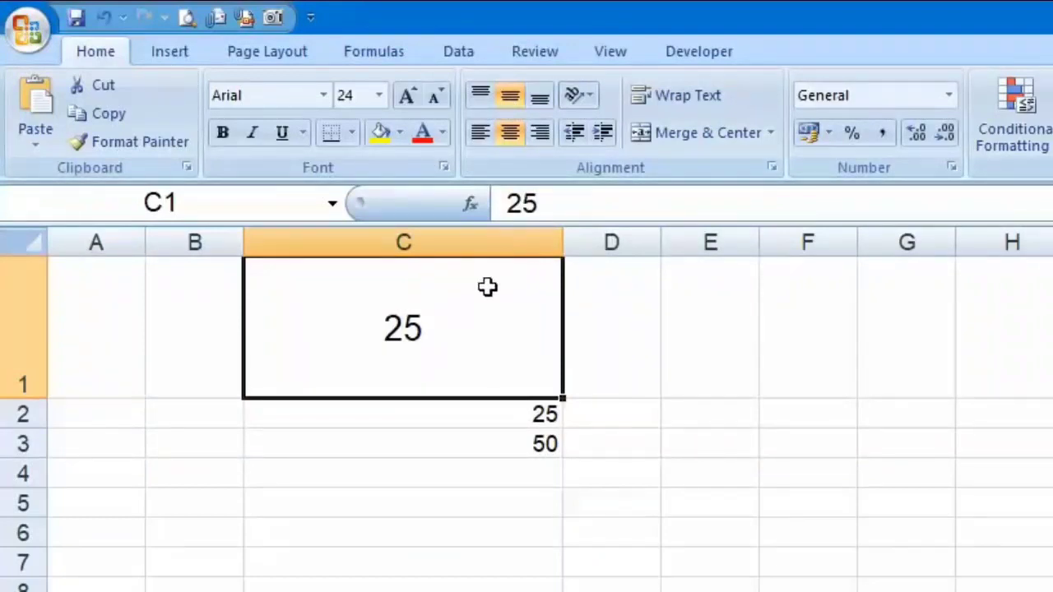
# Try the Rotate Text Up and Rotate Text Down orientations on cell C1
pyautogui.click(588, 93)
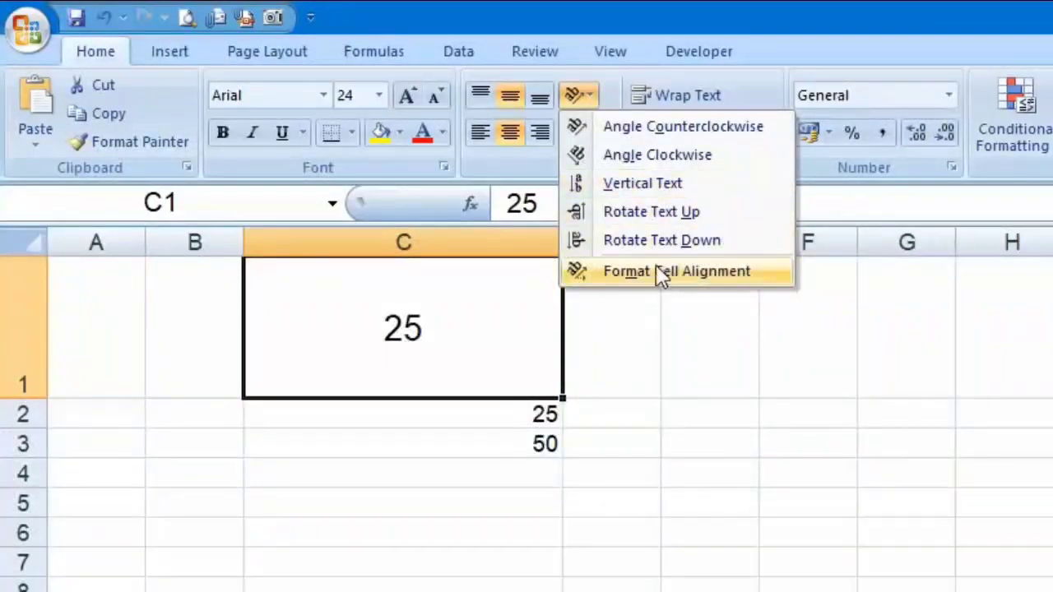
pyautogui.click(667, 213)
pyautogui.click(592, 97)
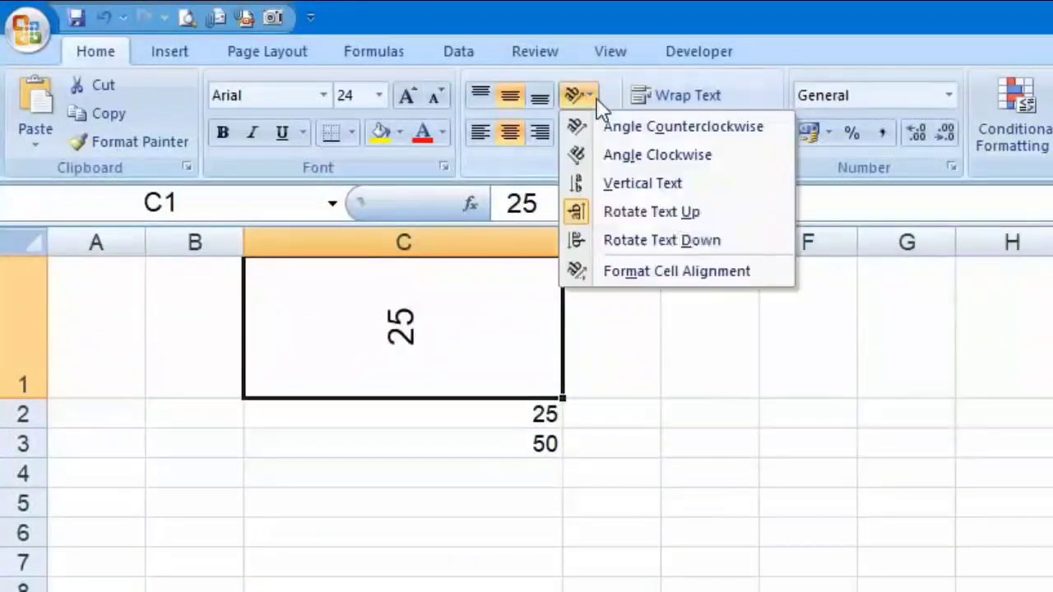
pyautogui.click(703, 192)
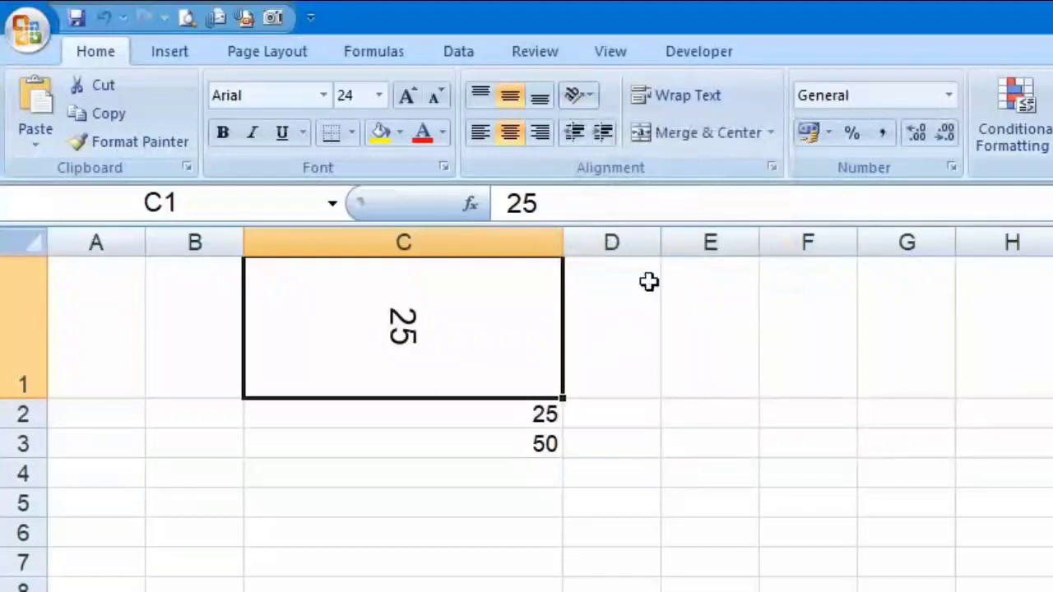
# Set the text orientation of cell C1 to 50 degrees through Format Cell Alignment
pyautogui.click(571, 92)
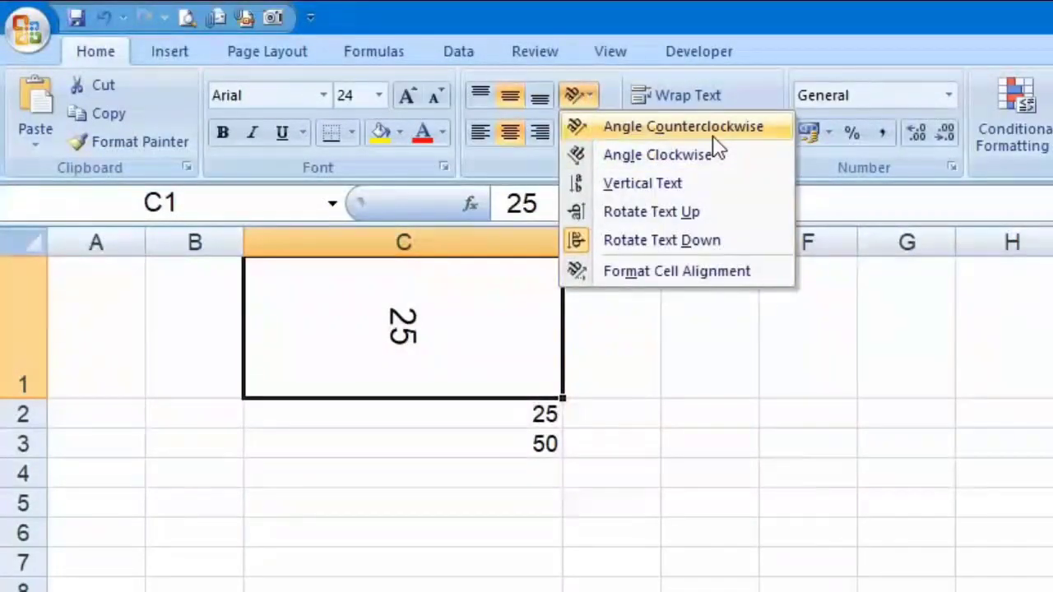
pyautogui.click(757, 281)
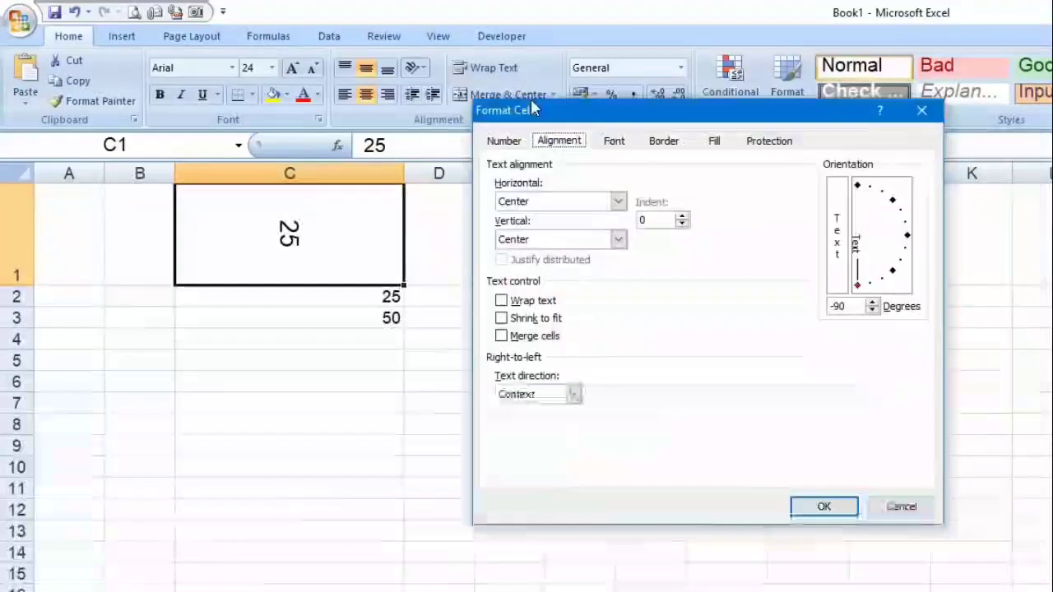
pyautogui.moveTo(530, 100); pyautogui.dragTo(505, 79)
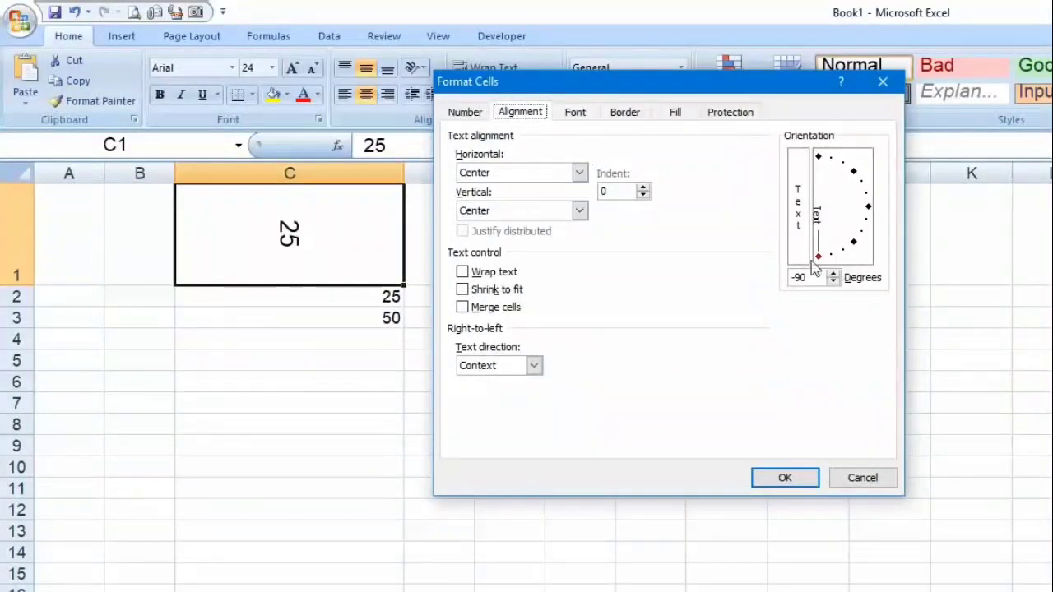
pyautogui.moveTo(819, 260); pyautogui.dragTo(862, 161)
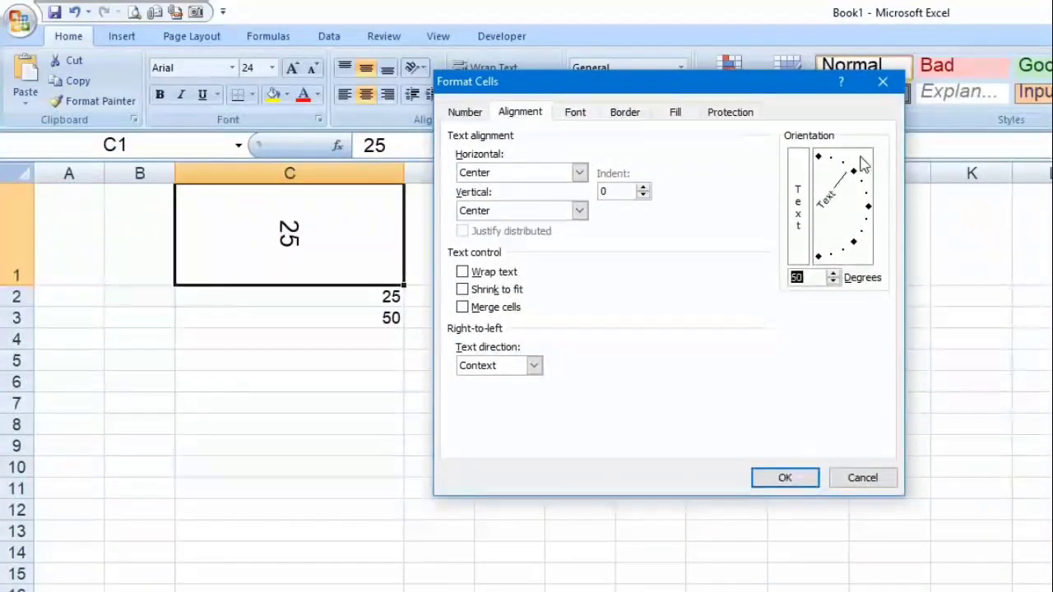
pyautogui.click(781, 479)
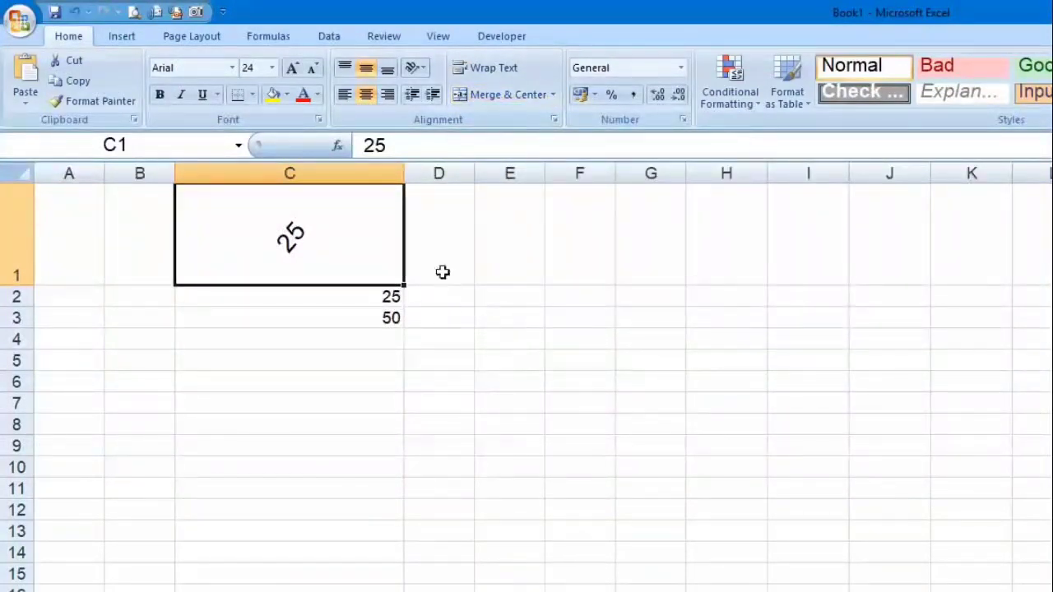
# Autofill the contents of C2:C3 one column across into D2:D3
pyautogui.moveTo(377, 301); pyautogui.dragTo(457, 329)
pyautogui.click(479, 442)
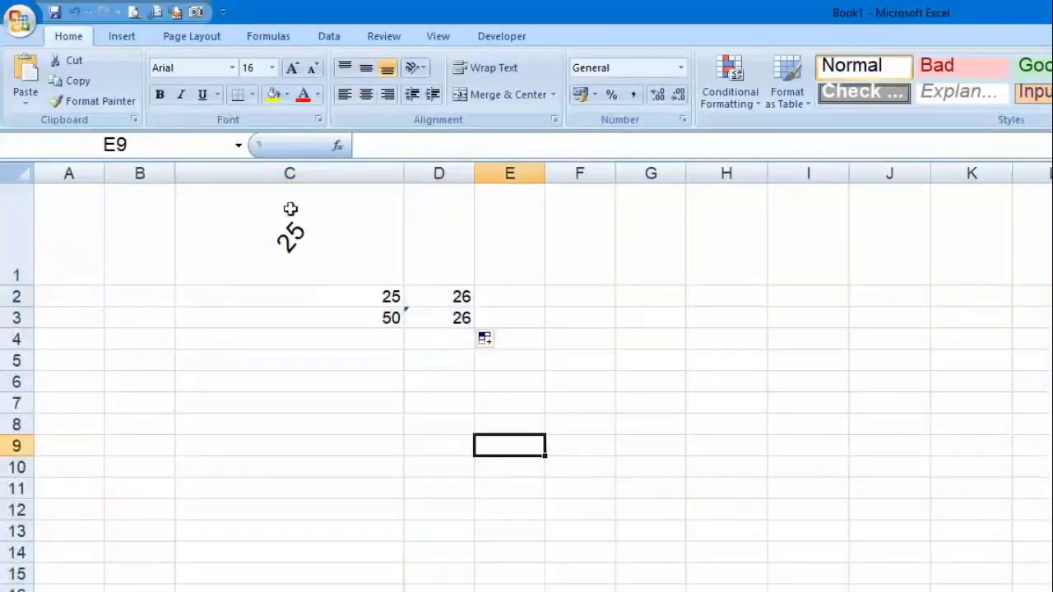
# Set the text orientation of cell C1 to 0 degrees through Format Cell Alignment
pyautogui.click(369, 230)
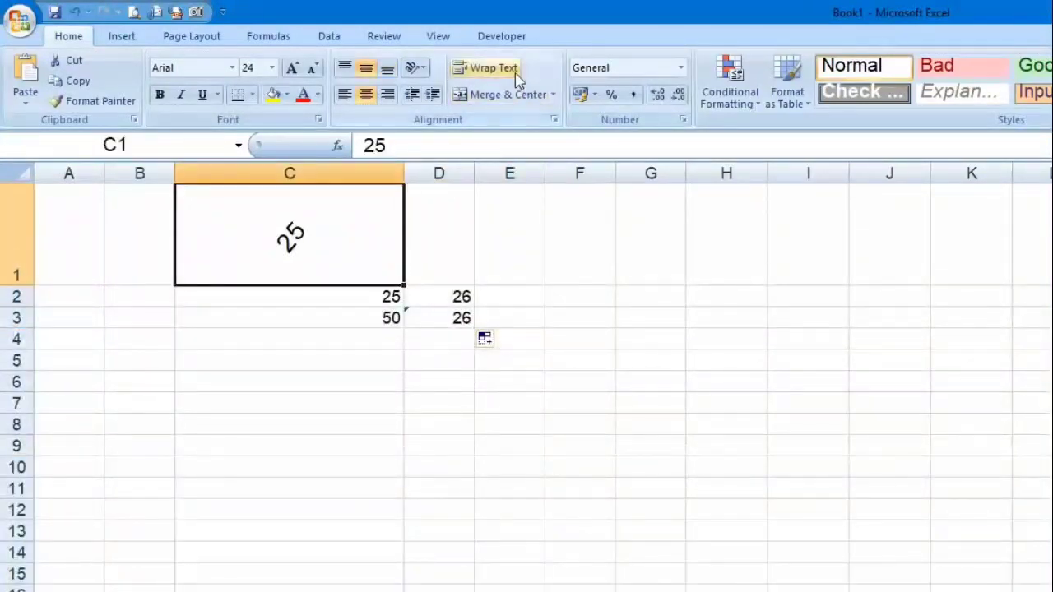
pyautogui.click(415, 71)
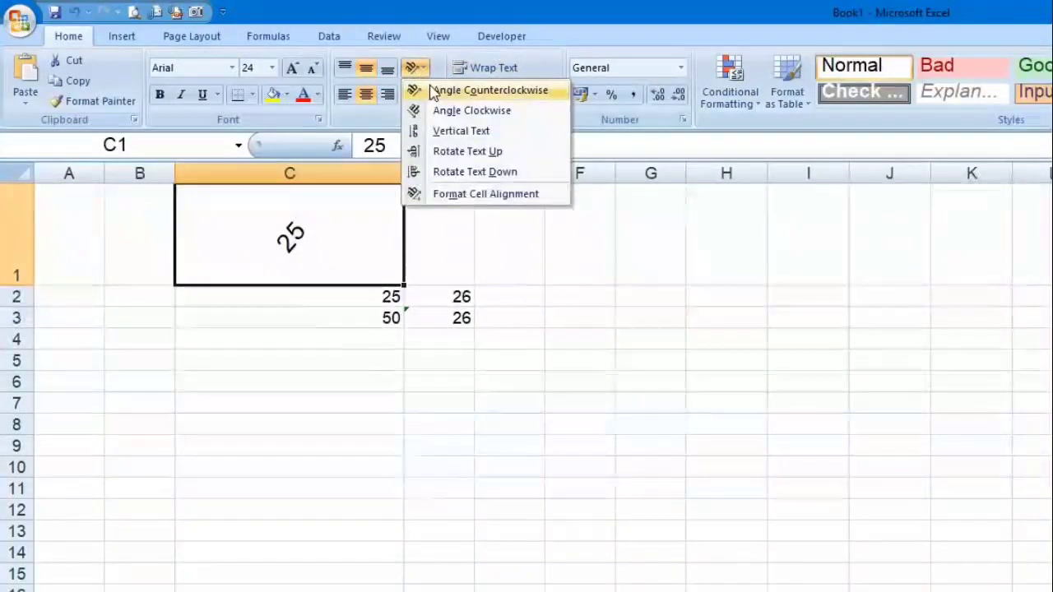
pyautogui.click(463, 194)
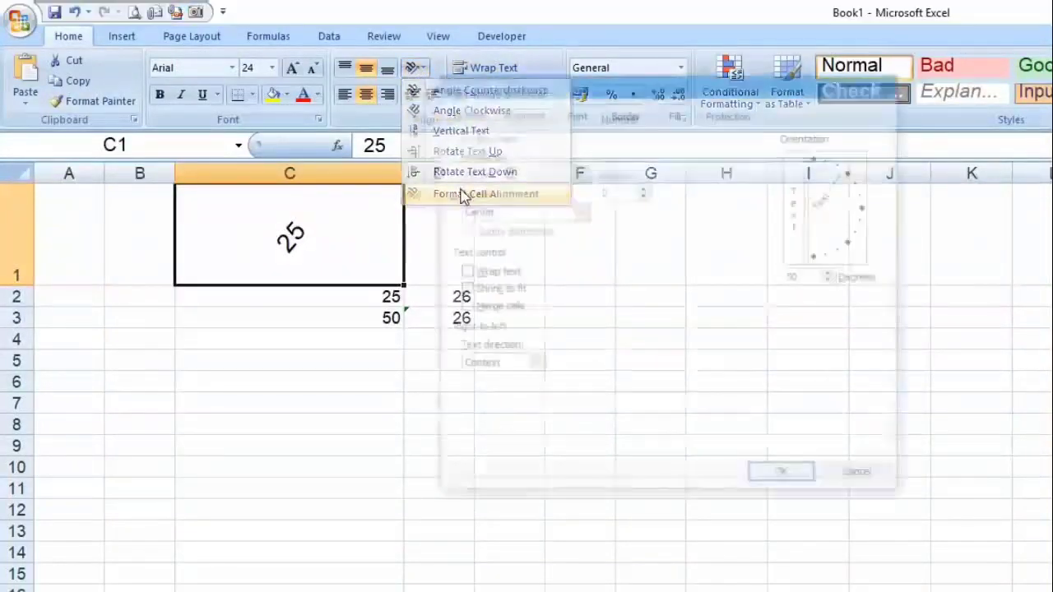
pyautogui.moveTo(857, 176); pyautogui.dragTo(870, 212)
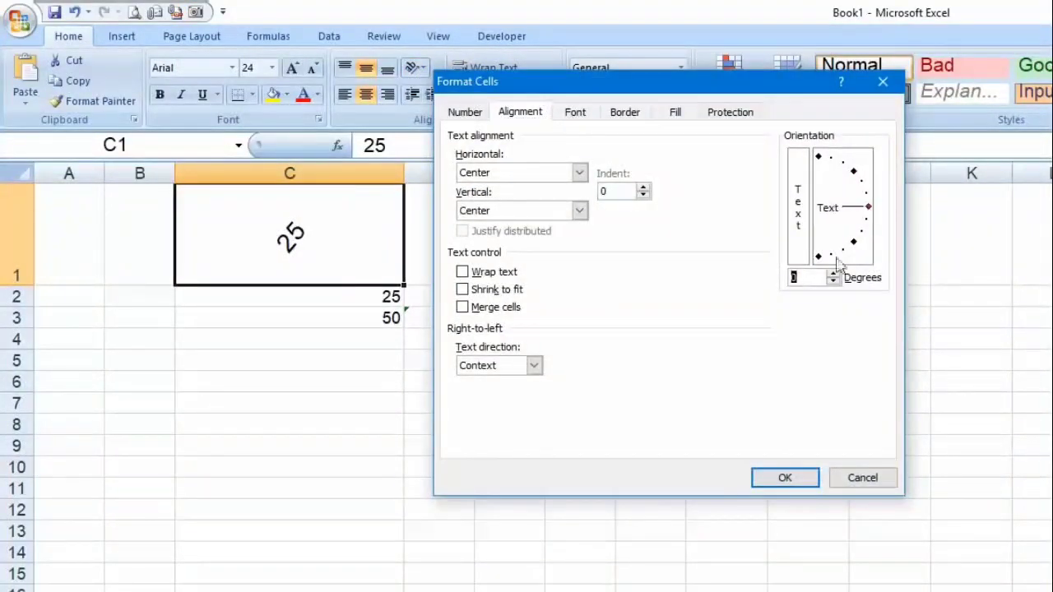
pyautogui.click(796, 479)
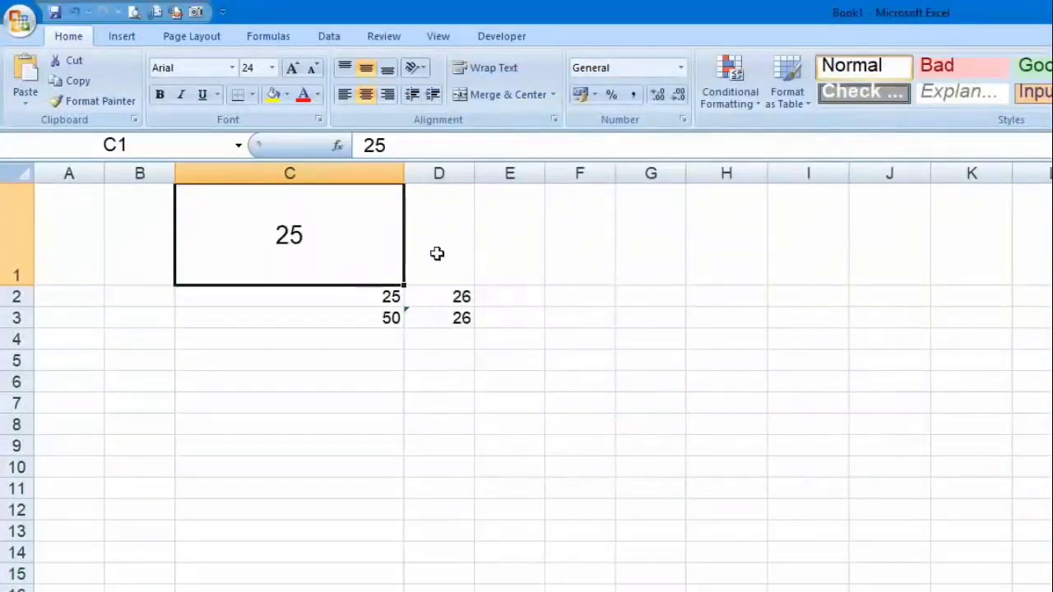
# Merge and center cells C1 and D1 into one cell, and check it against the cells below
pyautogui.click(424, 173)
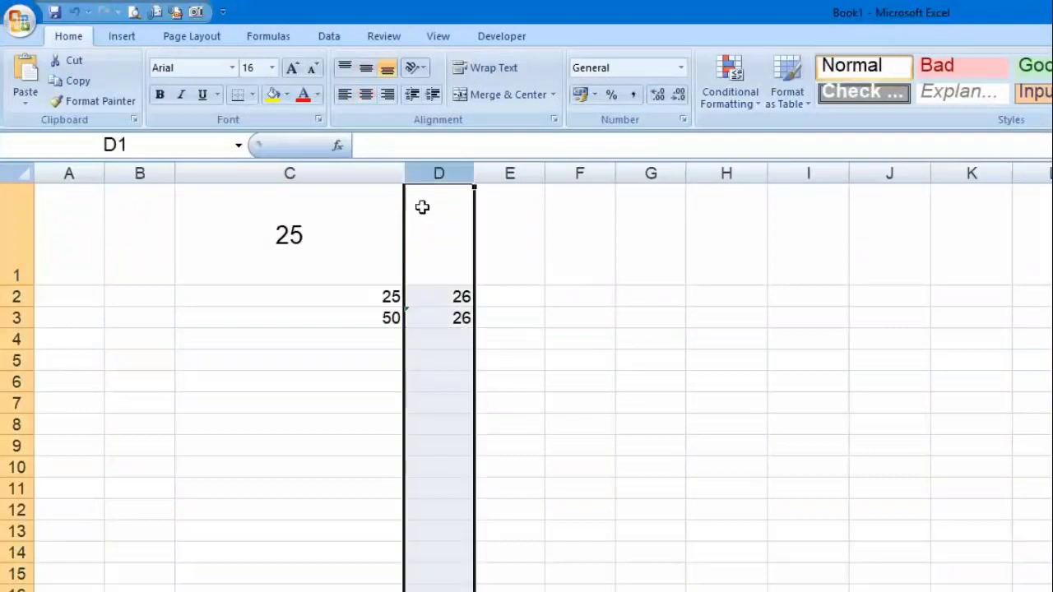
pyautogui.click(329, 230)
pyautogui.moveTo(428, 234); pyautogui.dragTo(446, 232)
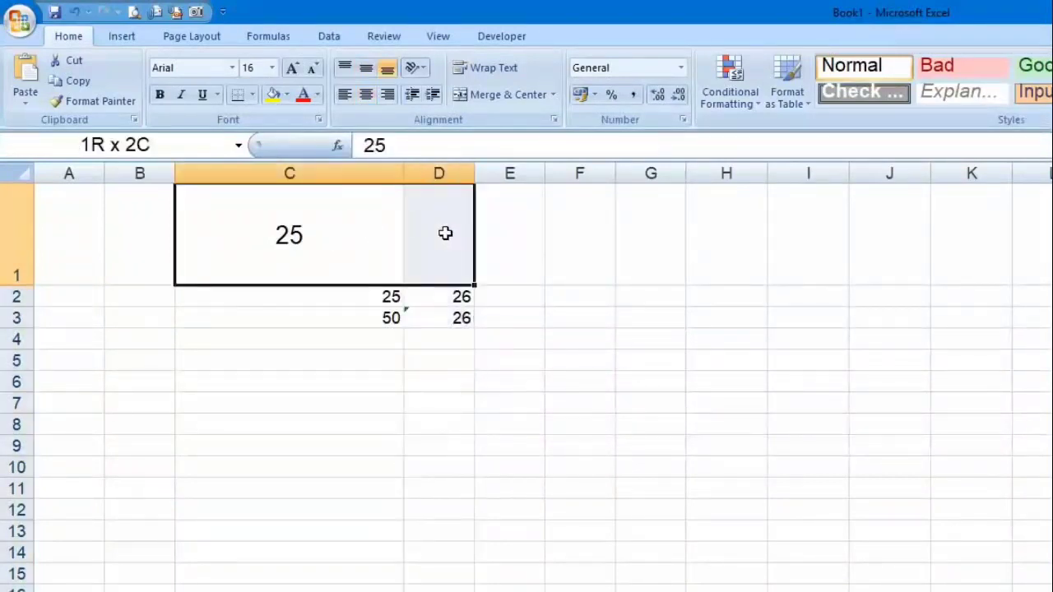
pyautogui.click(507, 95)
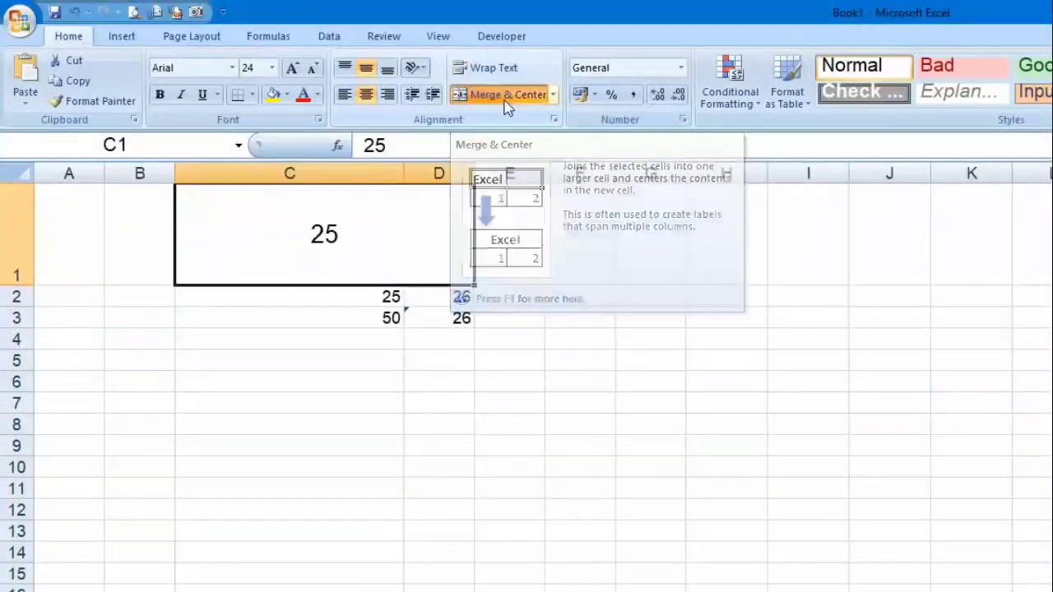
pyautogui.click(559, 423)
pyautogui.click(353, 293)
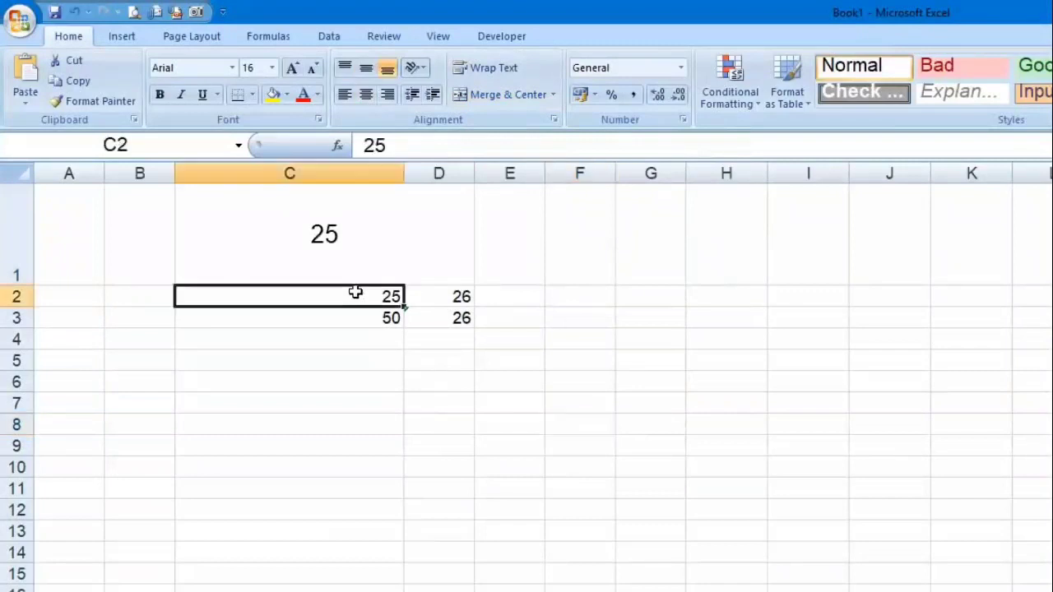
pyautogui.click(449, 251)
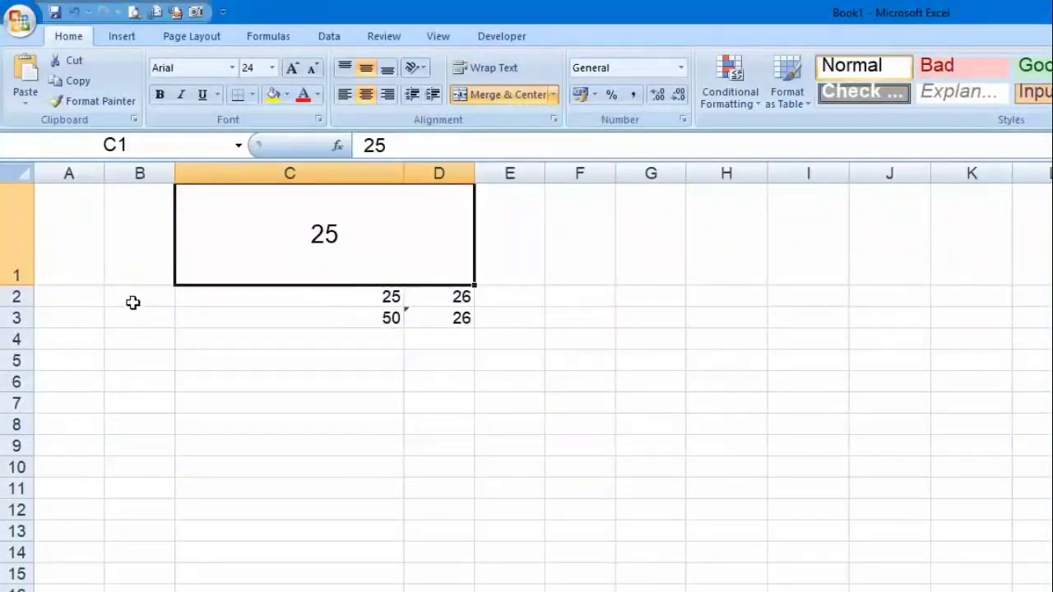
# Merge and center cells B2 and B3 vertically into one cell
pyautogui.moveTo(134, 304); pyautogui.dragTo(137, 317)
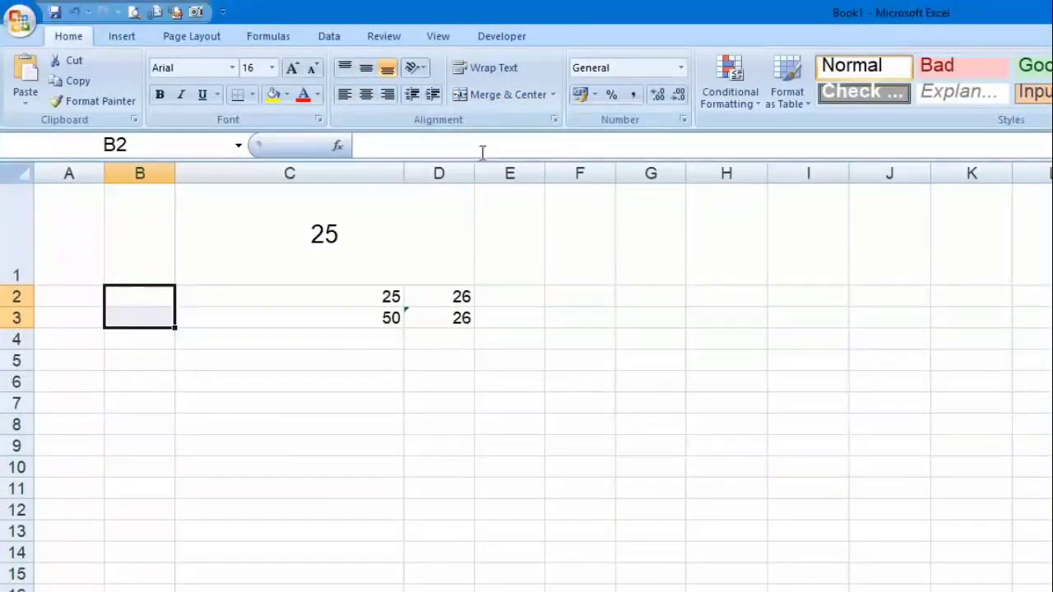
pyautogui.click(499, 94)
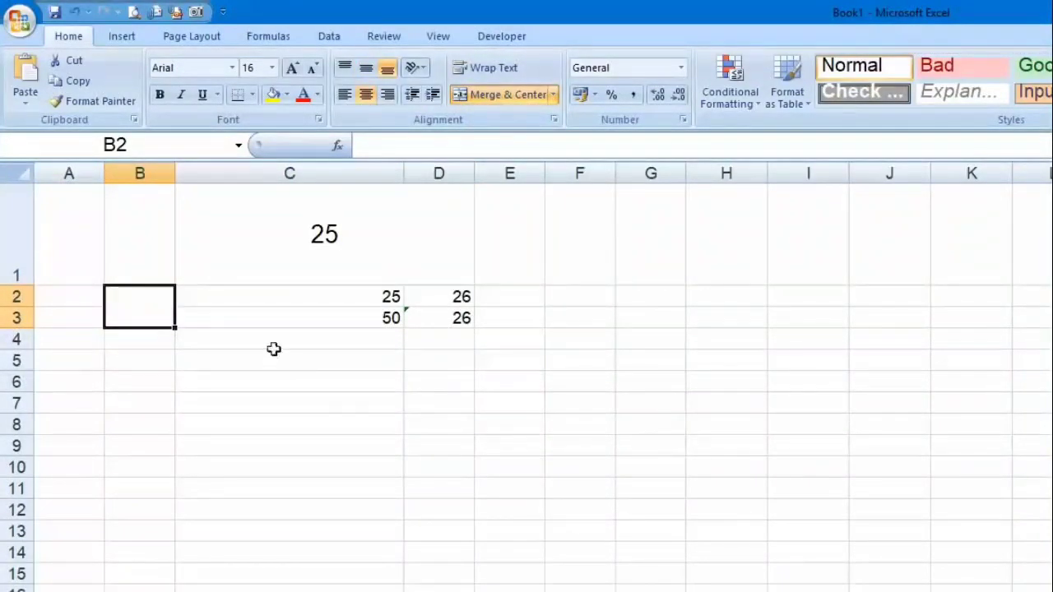
pyautogui.click(202, 380)
pyautogui.click(149, 317)
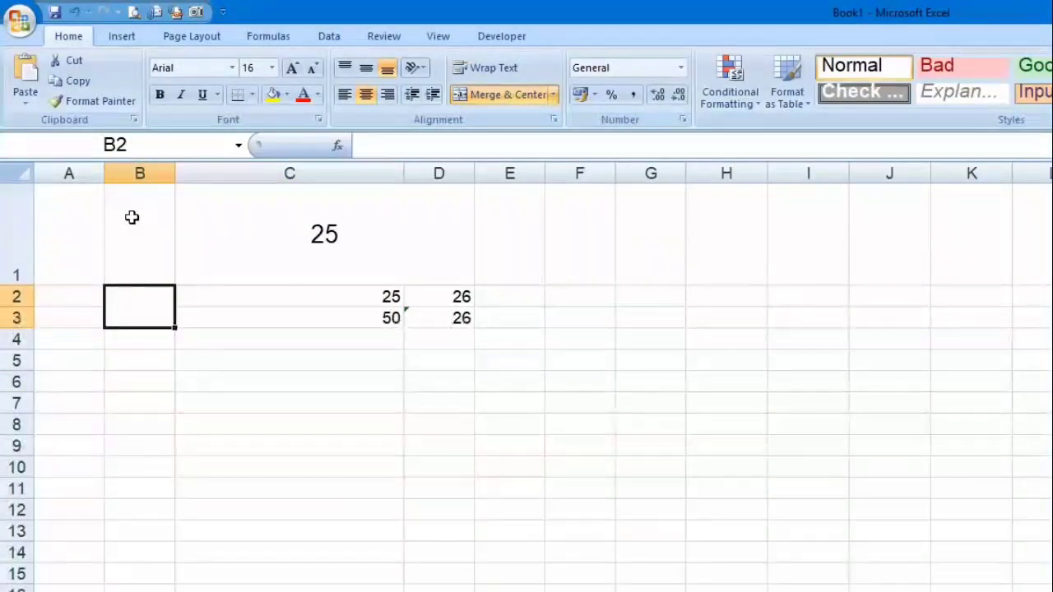
# Apply a bottom border to the range B1:D11
pyautogui.moveTo(131, 217); pyautogui.dragTo(452, 490)
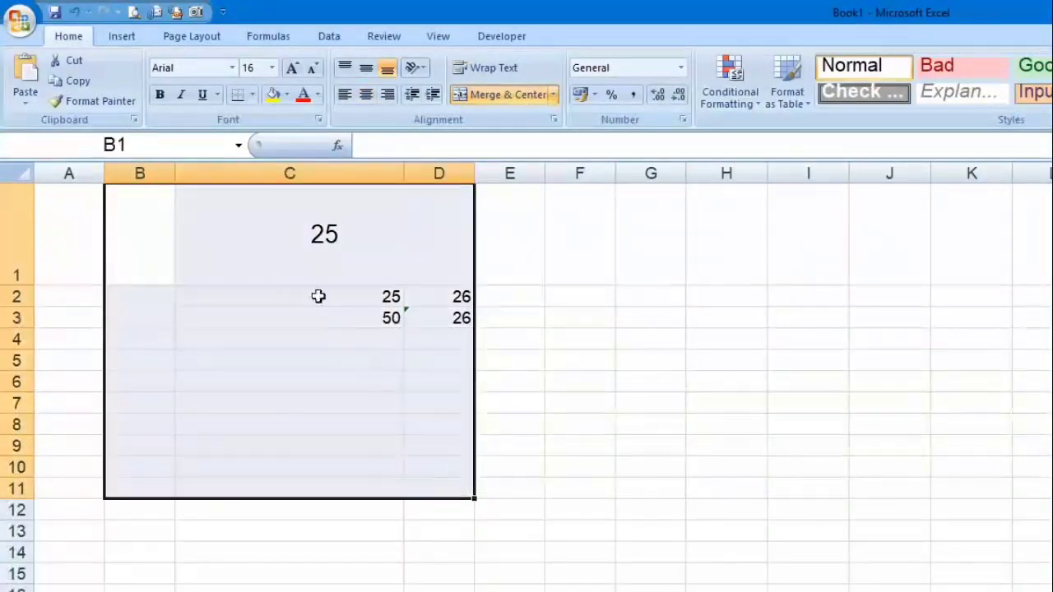
pyautogui.click(253, 96)
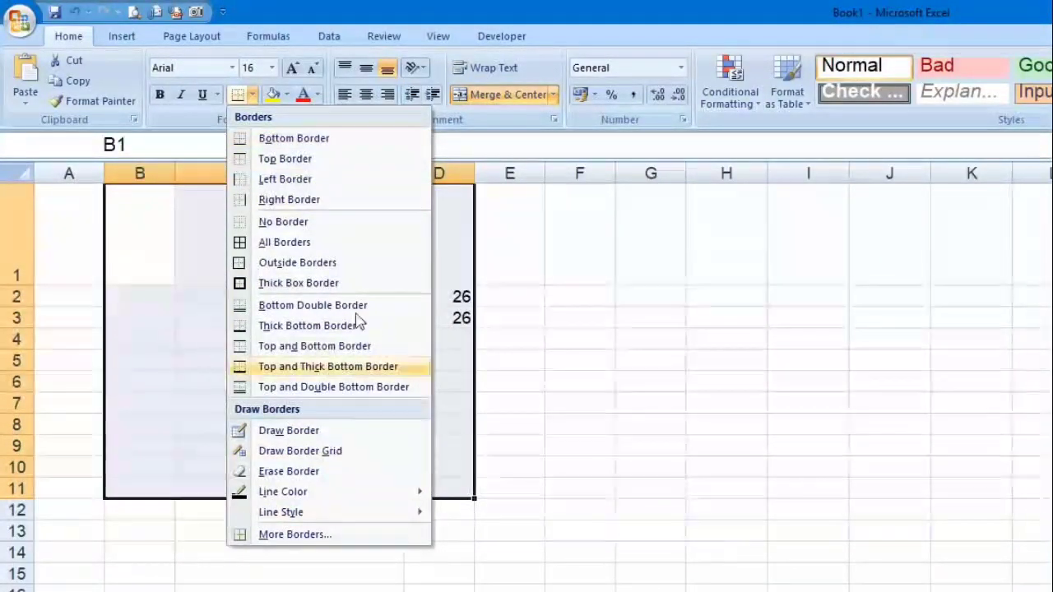
pyautogui.click(319, 141)
pyautogui.click(188, 545)
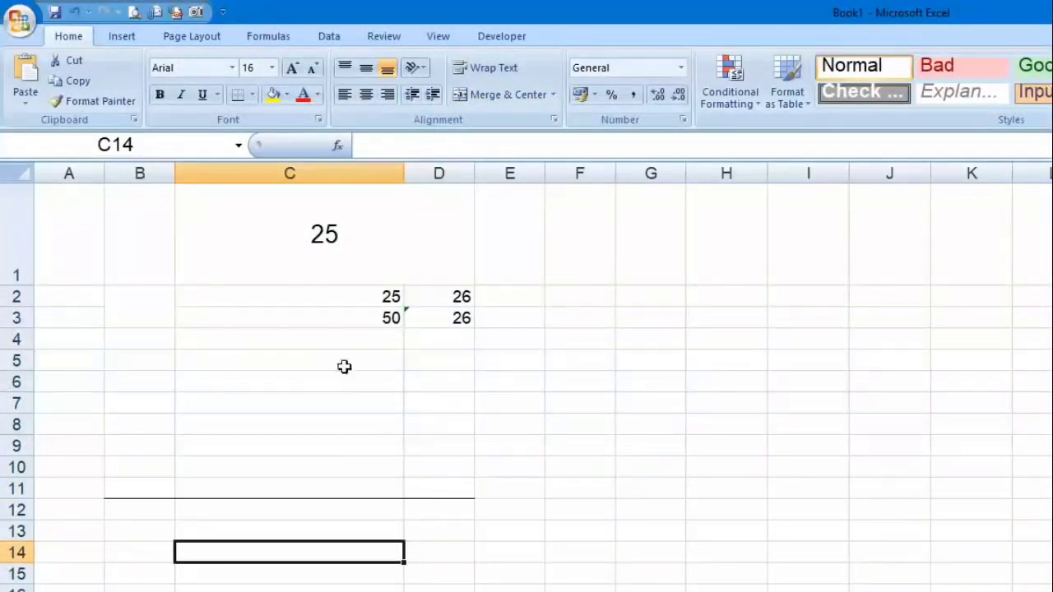
# Apply all borders to the range B1:D11 and deselect it
pyautogui.moveTo(123, 205); pyautogui.dragTo(447, 494)
pyautogui.click(252, 94)
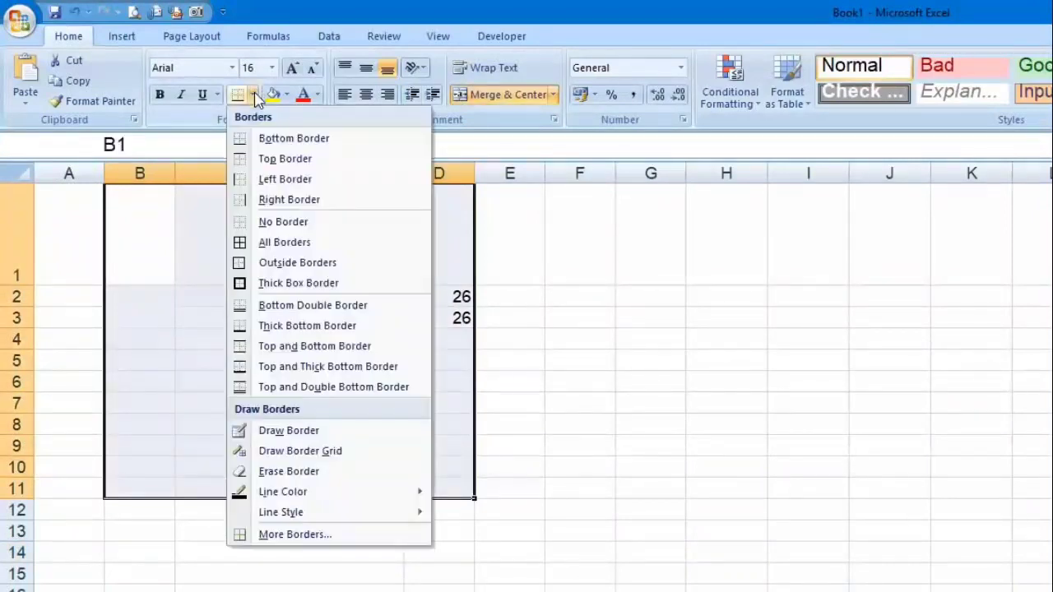
pyautogui.click(387, 242)
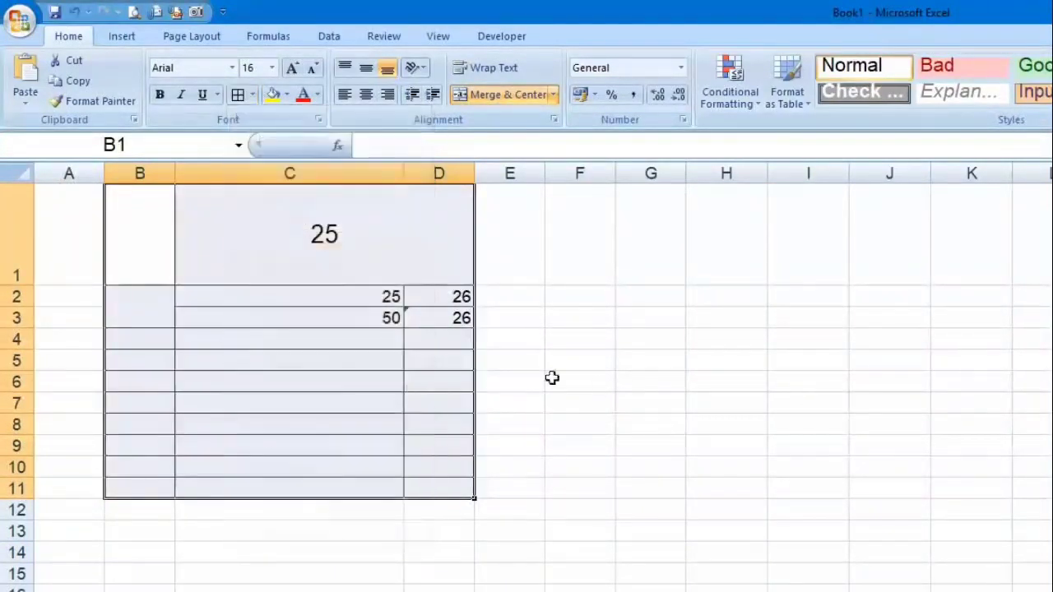
pyautogui.click(594, 377)
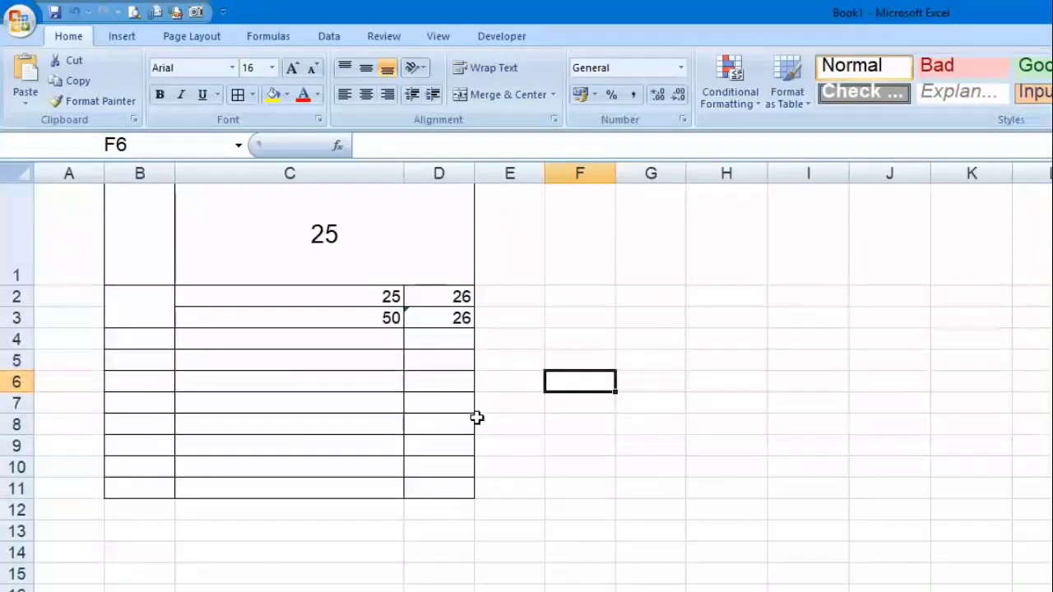
pyautogui.click(253, 94)
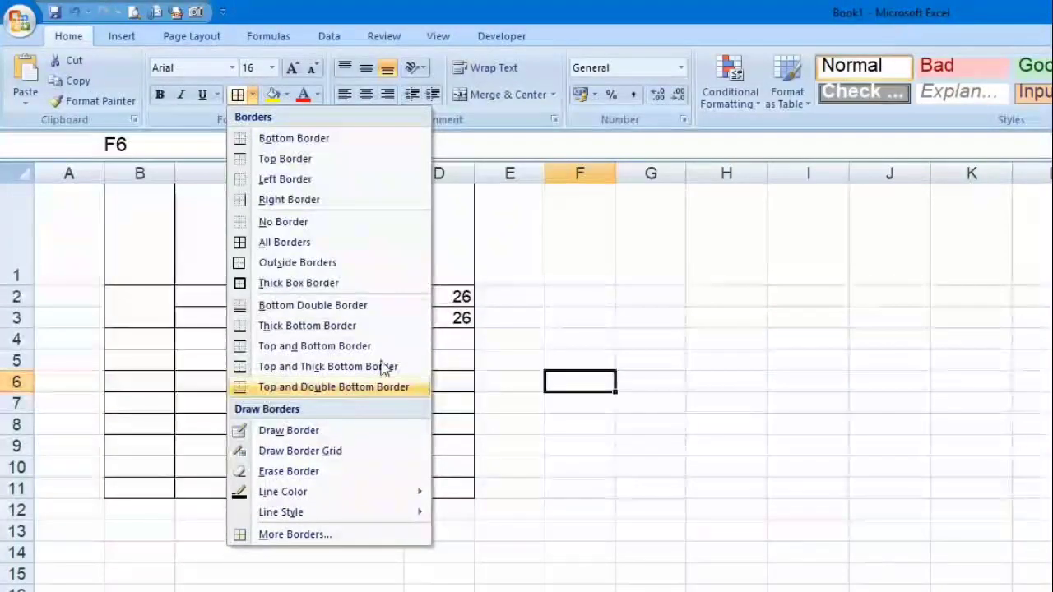
pyautogui.click(430, 470)
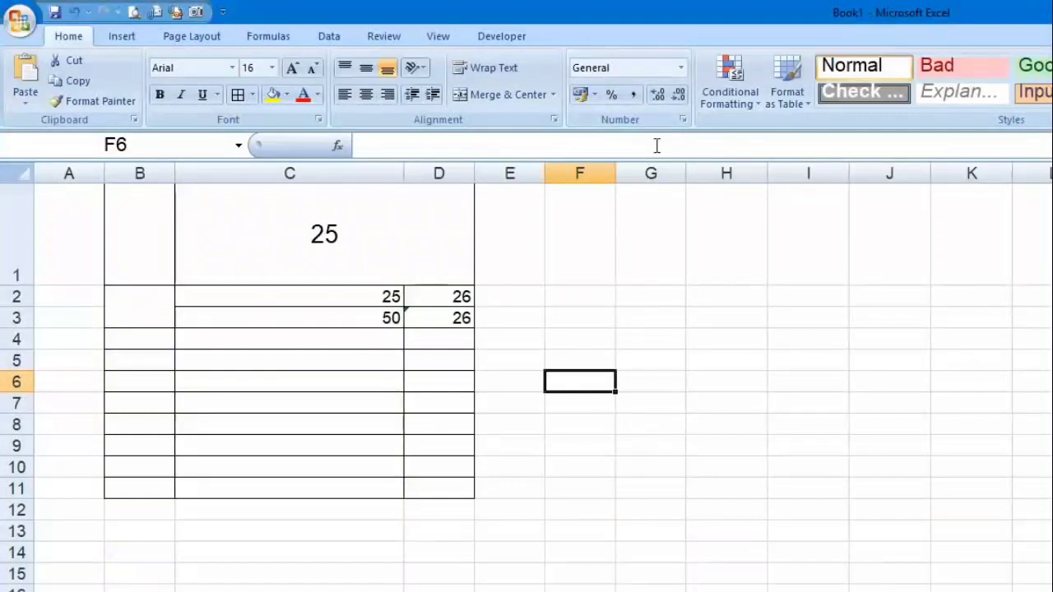
# Apply the Number format to cell D2 and widen column D to roughly four times its width
pyautogui.click(450, 299)
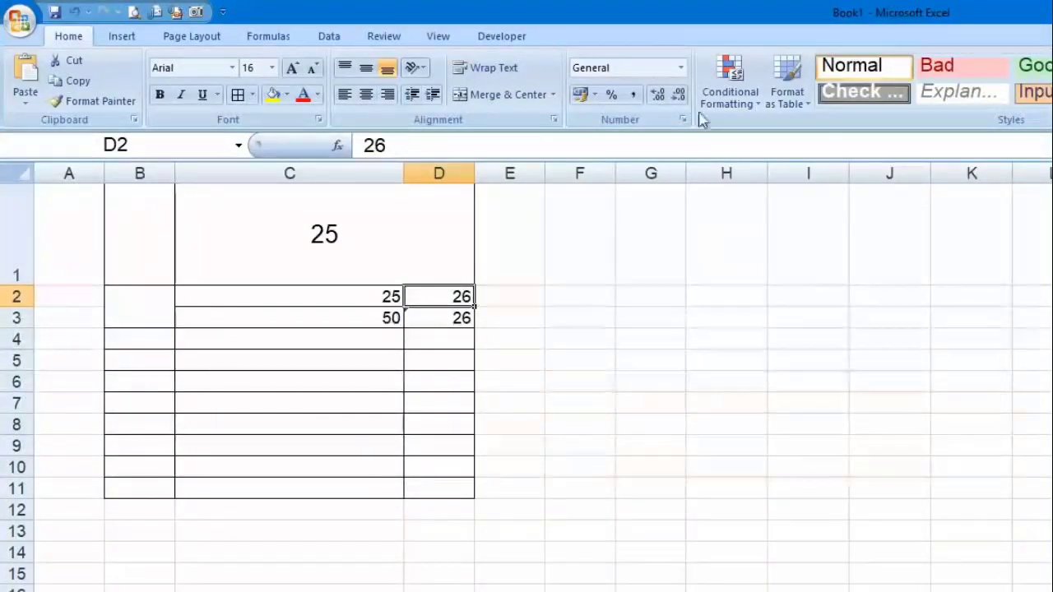
pyautogui.click(680, 68)
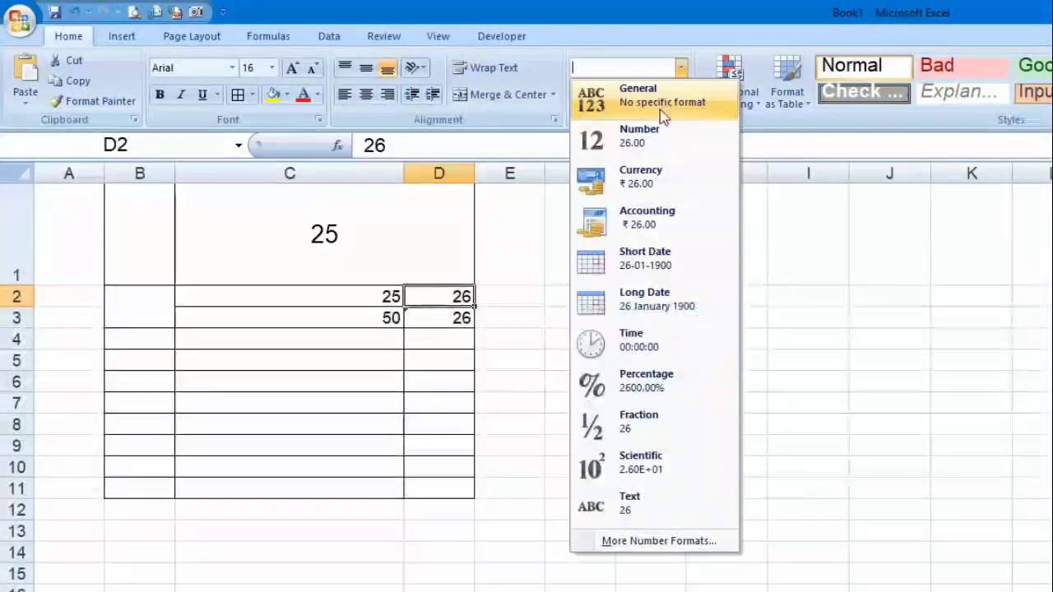
pyautogui.click(715, 153)
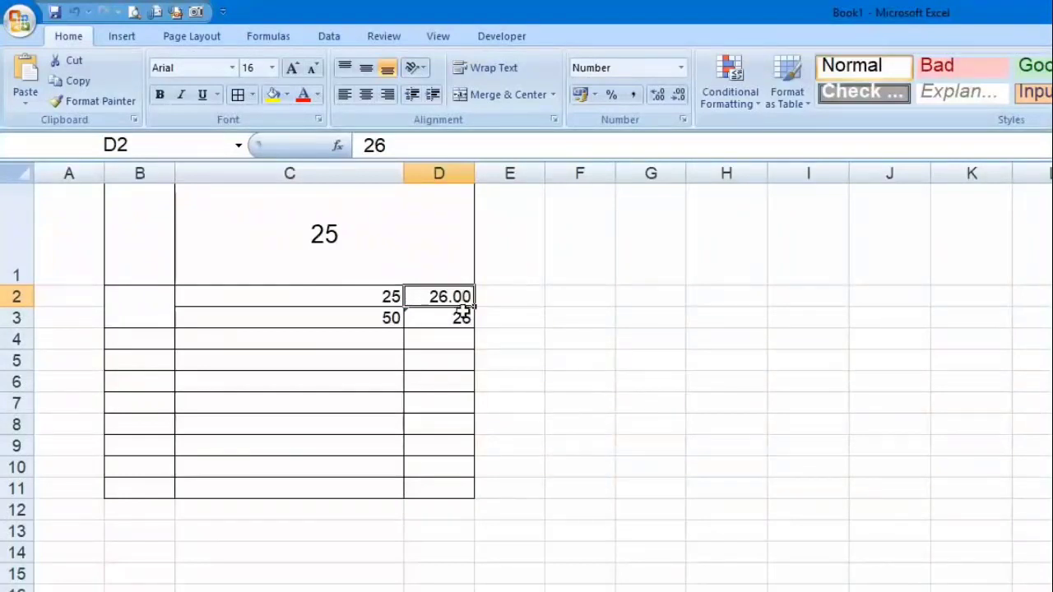
pyautogui.moveTo(474, 174); pyautogui.dragTo(713, 174)
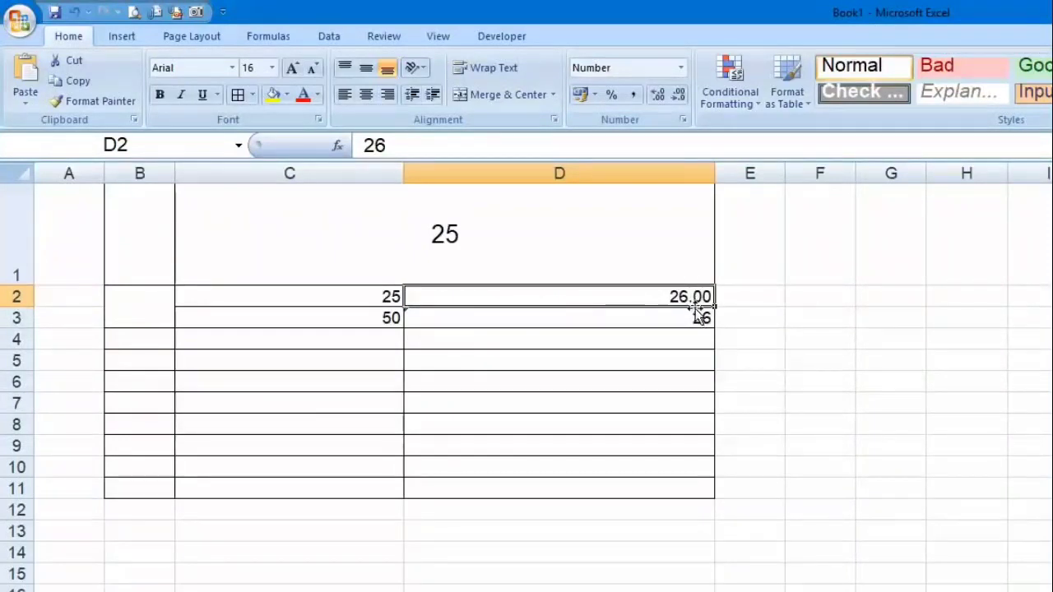
# Adjust the decimal places shown in cell D2, removing one and adding more until there are five
pyautogui.click(678, 97)
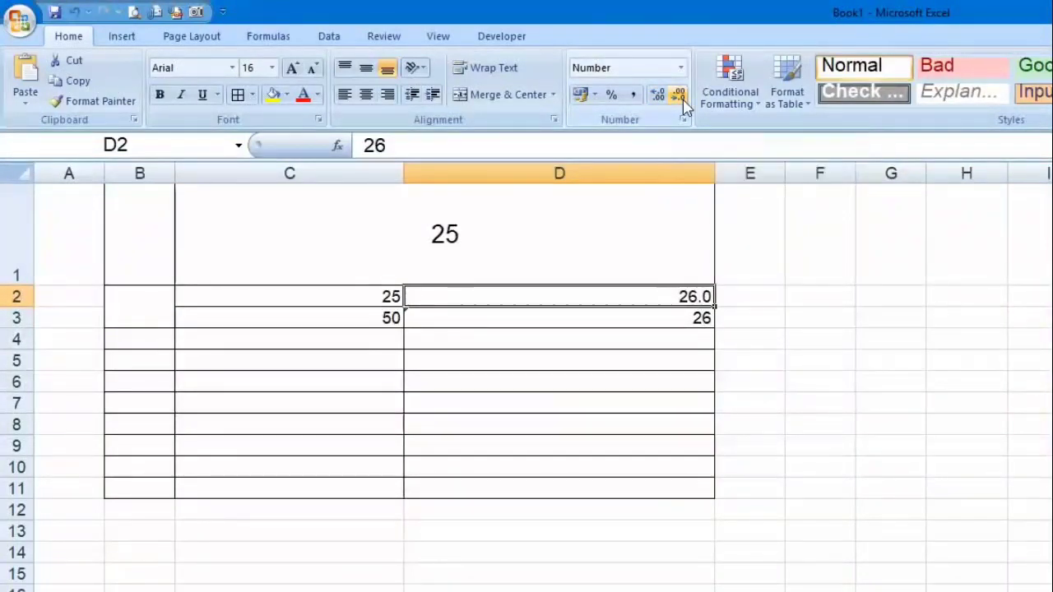
pyautogui.click(657, 96)
pyautogui.click(657, 96)
pyautogui.click(656, 97)
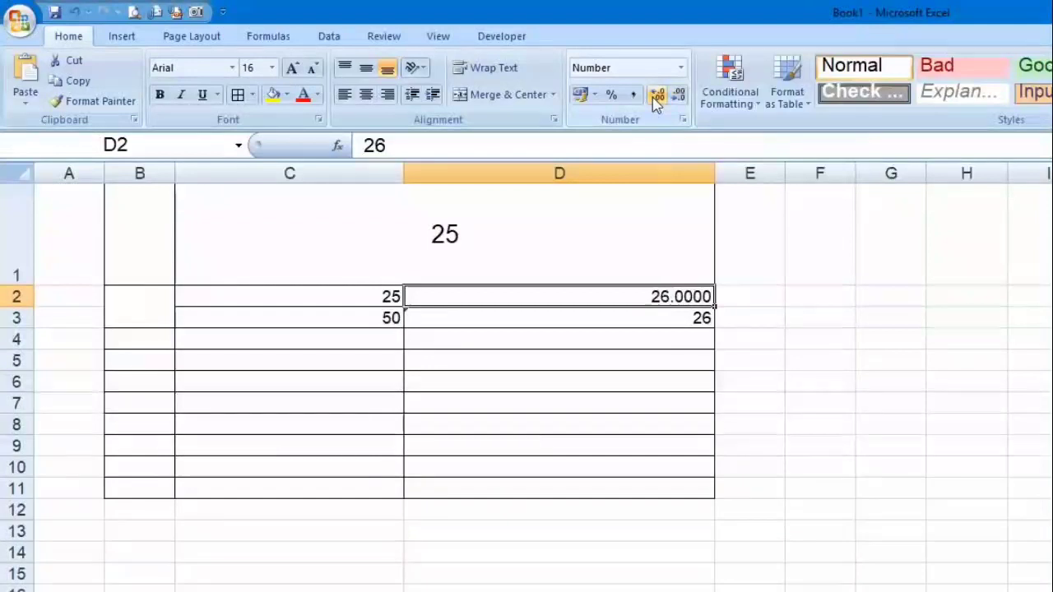
pyautogui.click(656, 97)
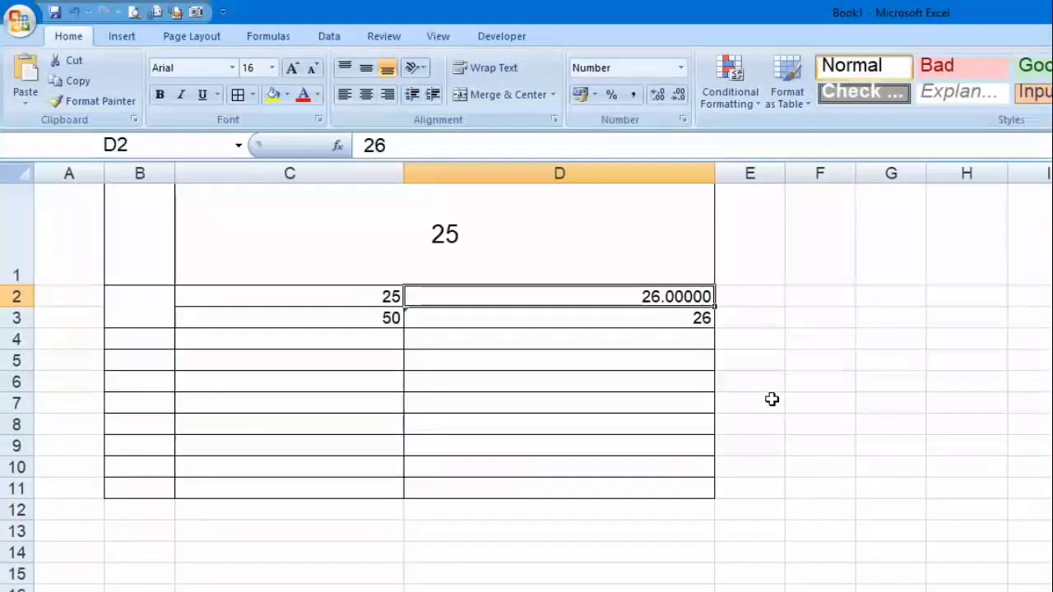
# Apply the Currency format to cell D2 and look through the available currency symbols, keeping ₹ with two decimal places
pyautogui.click(680, 69)
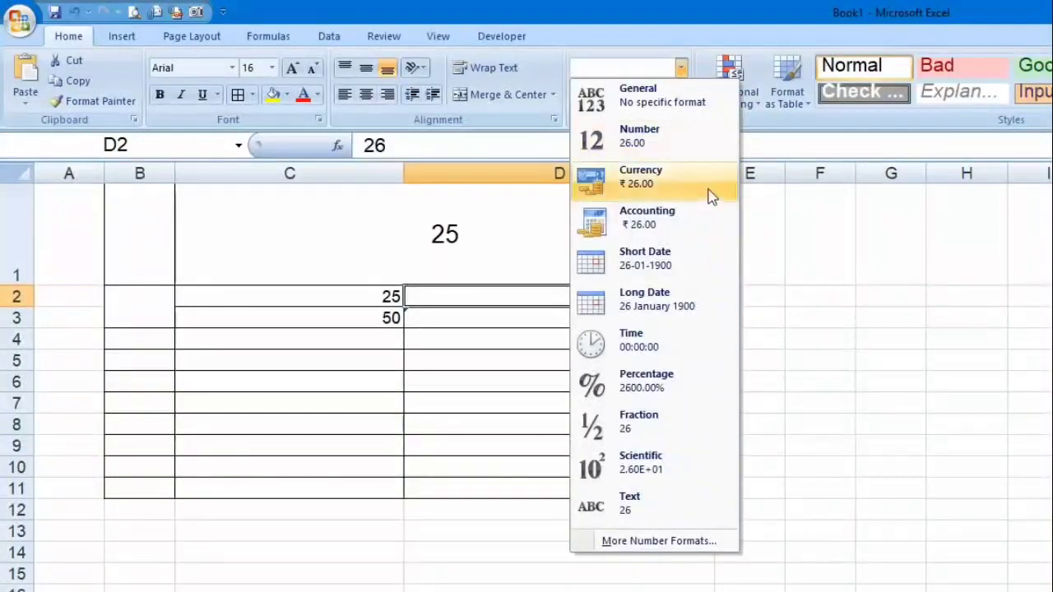
pyautogui.click(709, 198)
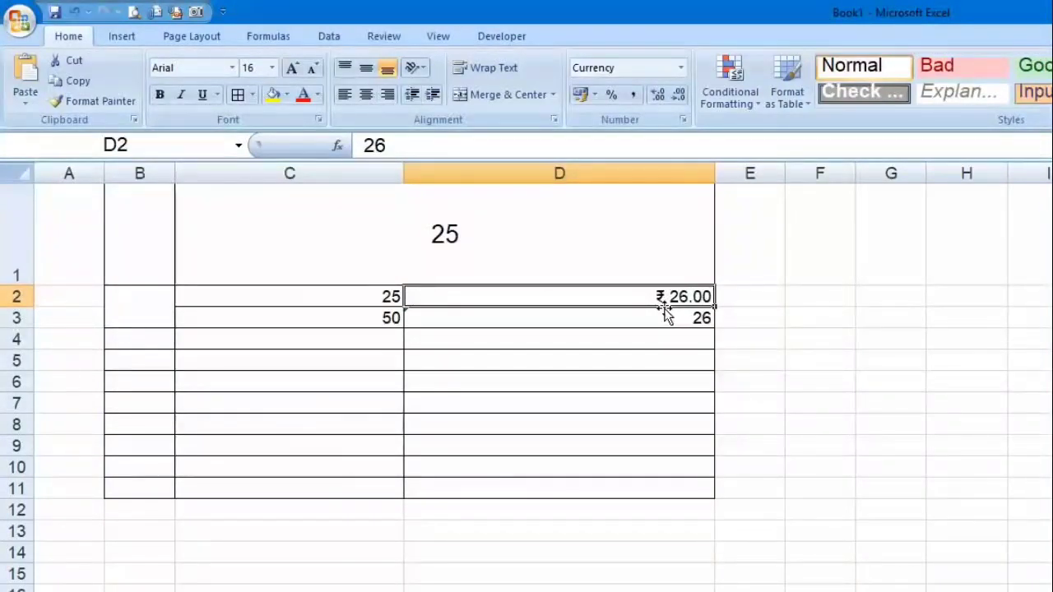
pyautogui.click(681, 120)
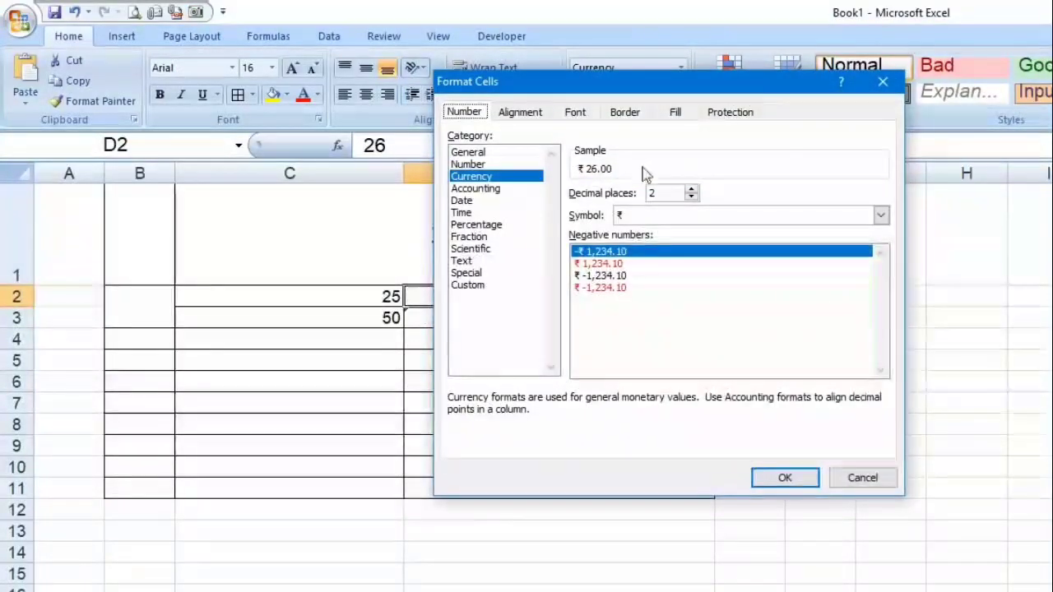
pyautogui.click(881, 216)
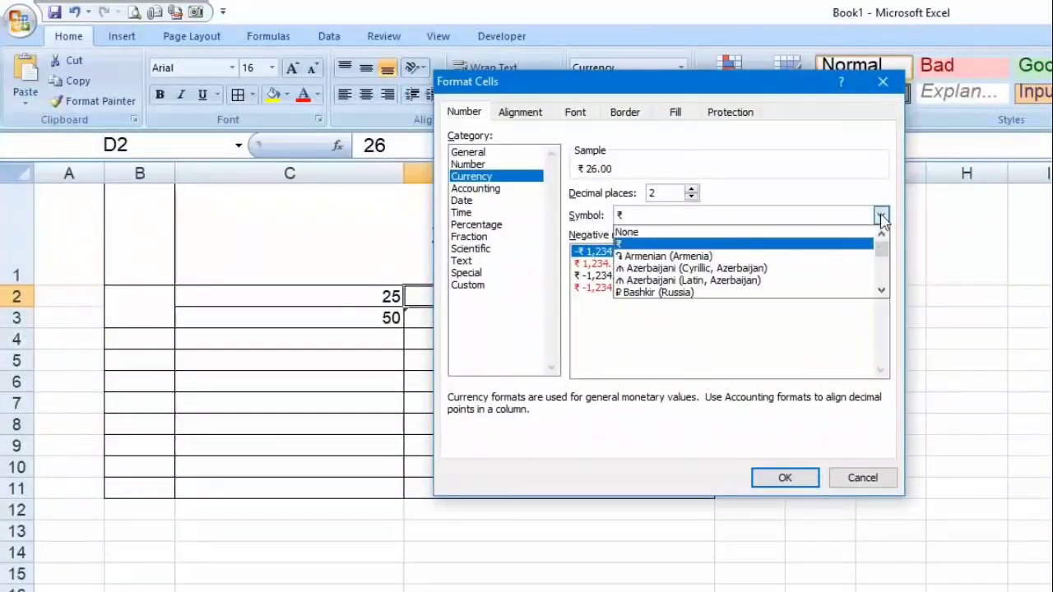
pyautogui.click(880, 290)
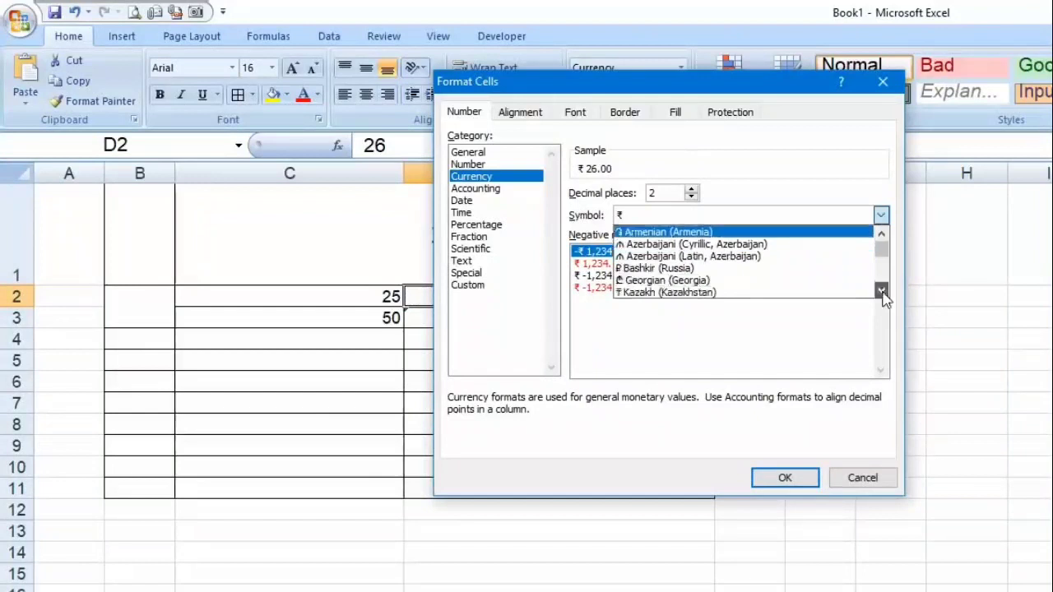
pyautogui.click(881, 290)
pyautogui.moveTo(880, 290); pyautogui.dragTo(886, 295)
pyautogui.click(886, 295)
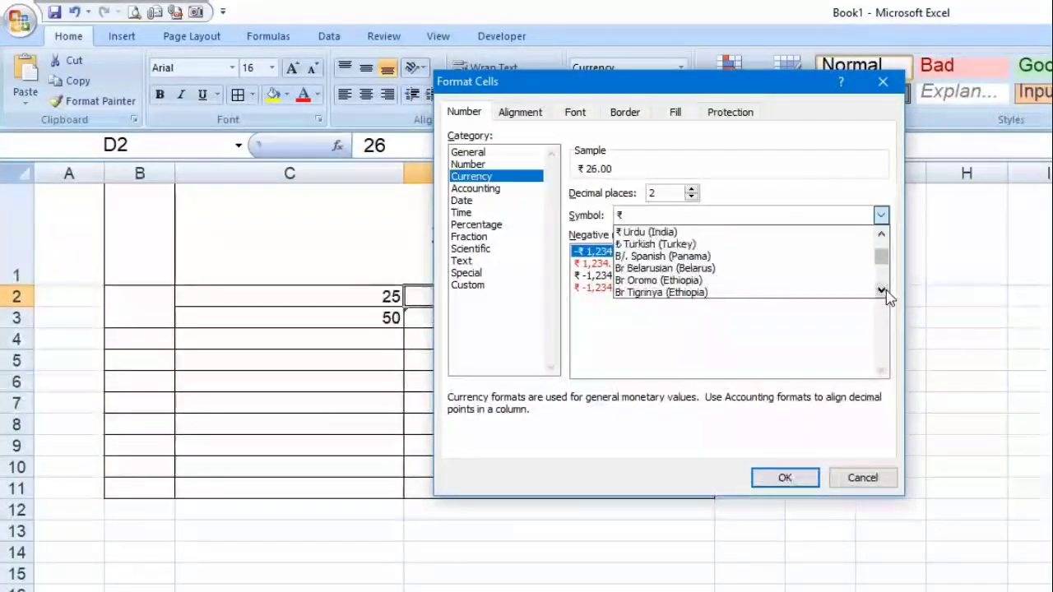
pyautogui.click(893, 389)
pyautogui.click(892, 481)
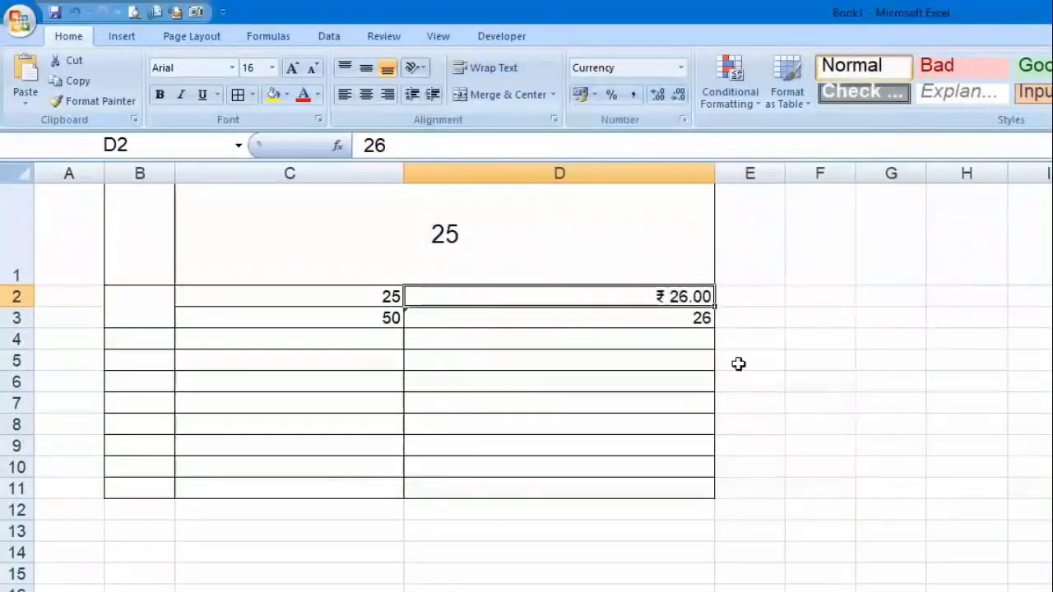
pyautogui.click(683, 69)
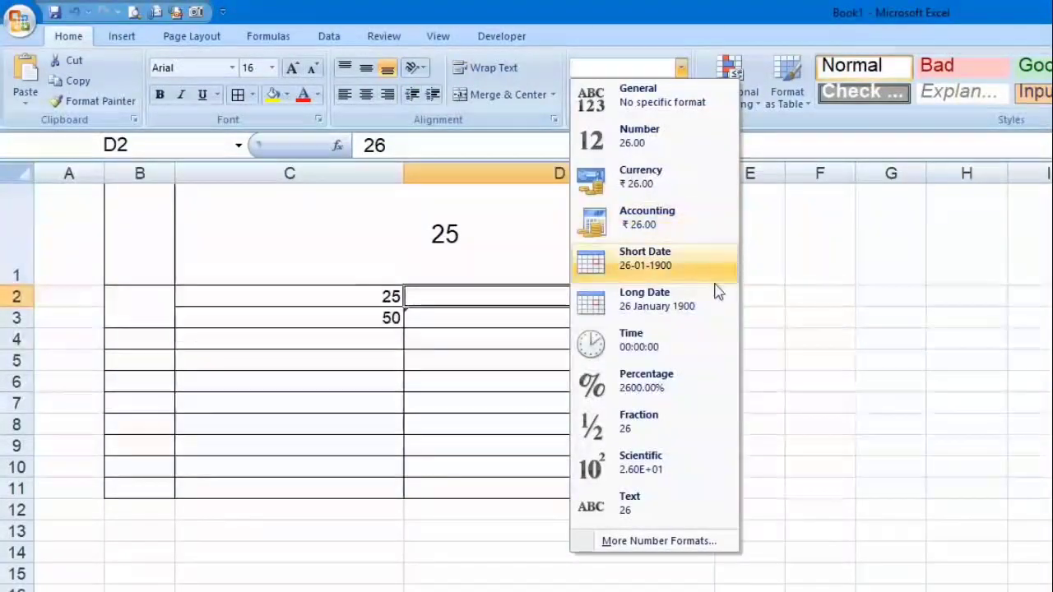
pyautogui.click(790, 319)
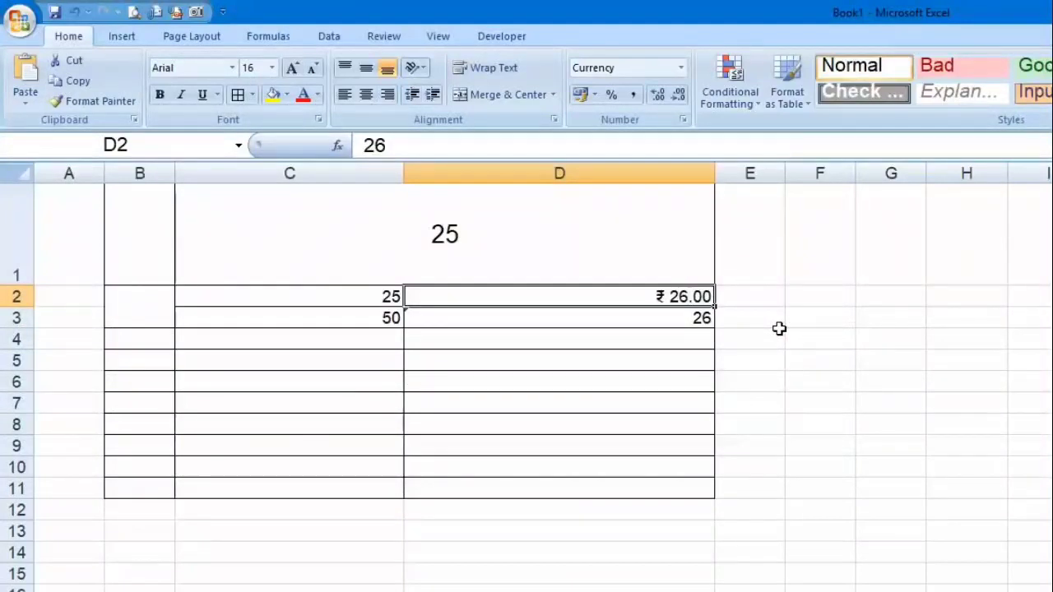
pyautogui.hotkey('ctrl', 'z')
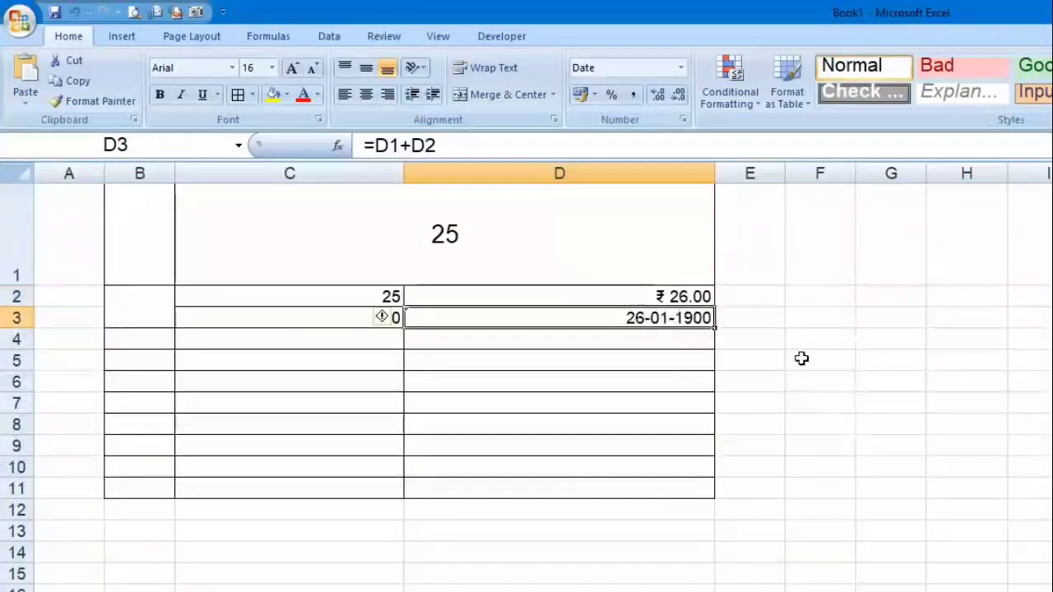
pyautogui.hotkey('ctrl', 'z')
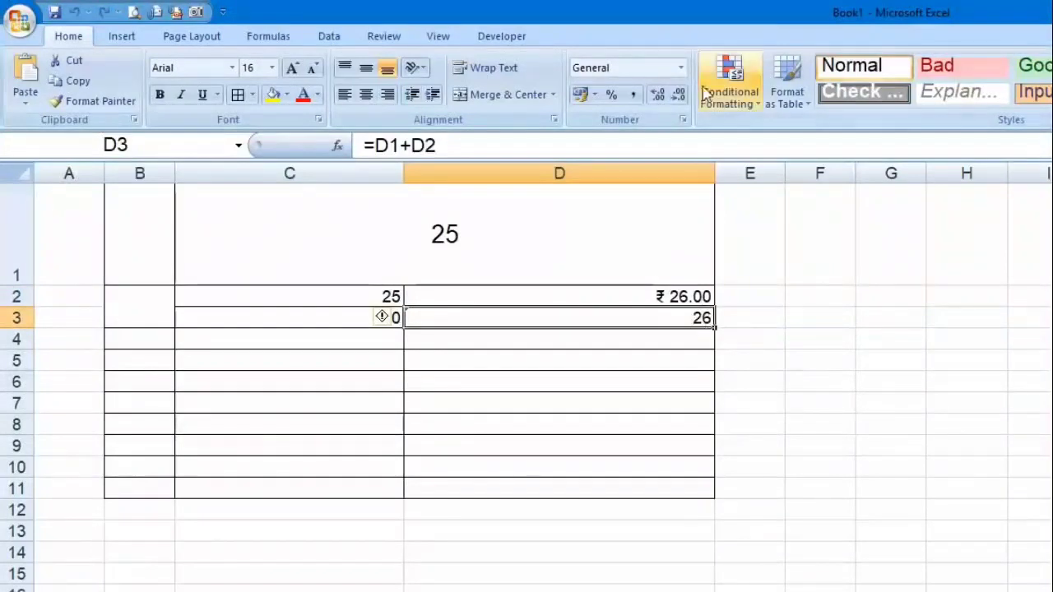
# Apply the Short Date format to cell D3 and enter the current date, 09-07-2019, in it
pyautogui.click(680, 67)
pyautogui.click(711, 258)
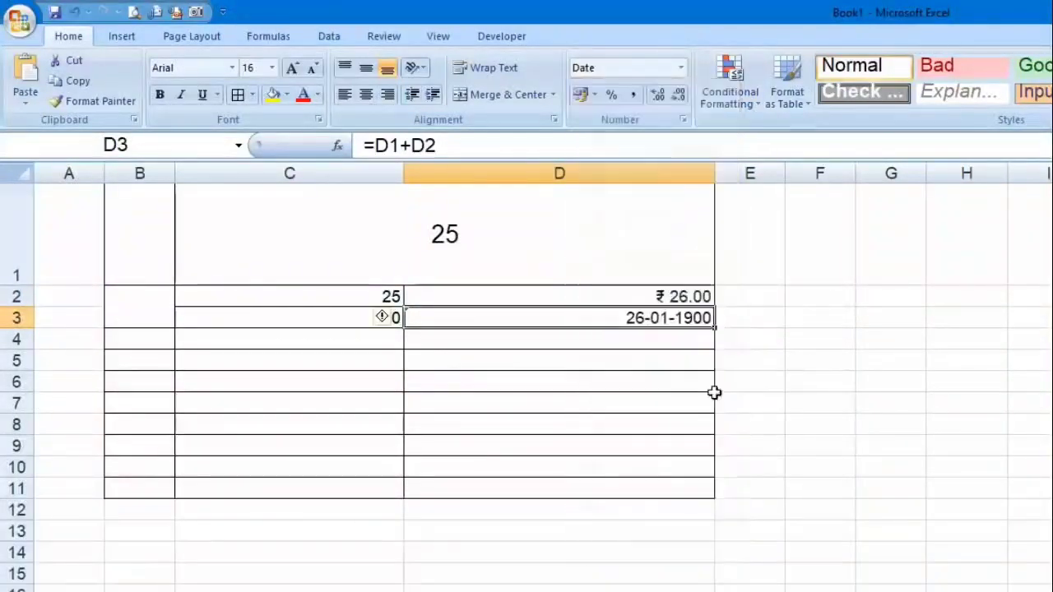
pyautogui.hotkey('ctrl', ';')
pyautogui.press('Return')
pyautogui.press('Up')
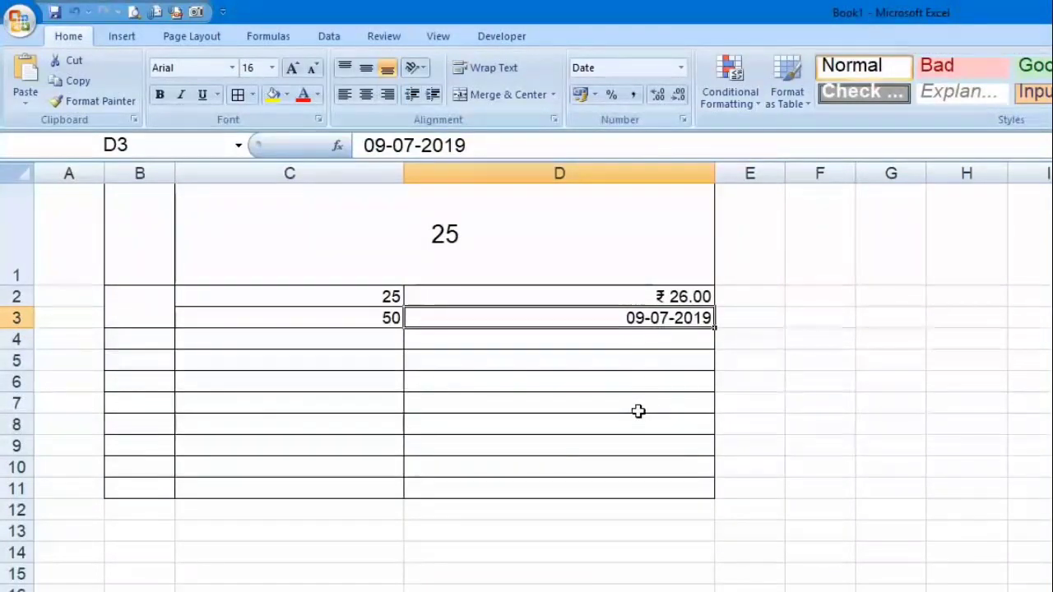
# Change the number format of the date in cell D3 to Time
pyautogui.click(681, 68)
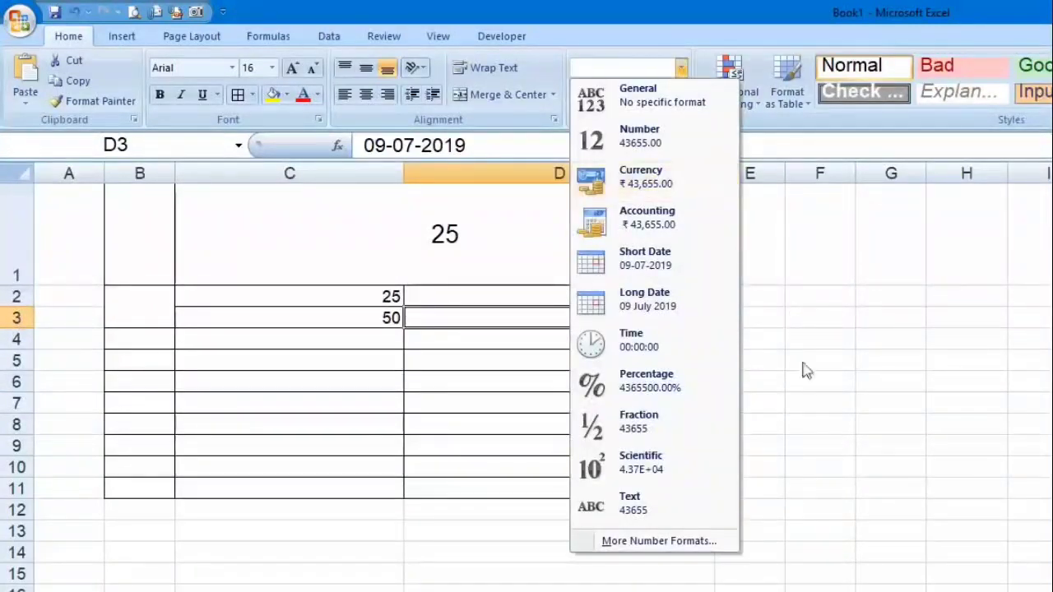
pyautogui.click(687, 350)
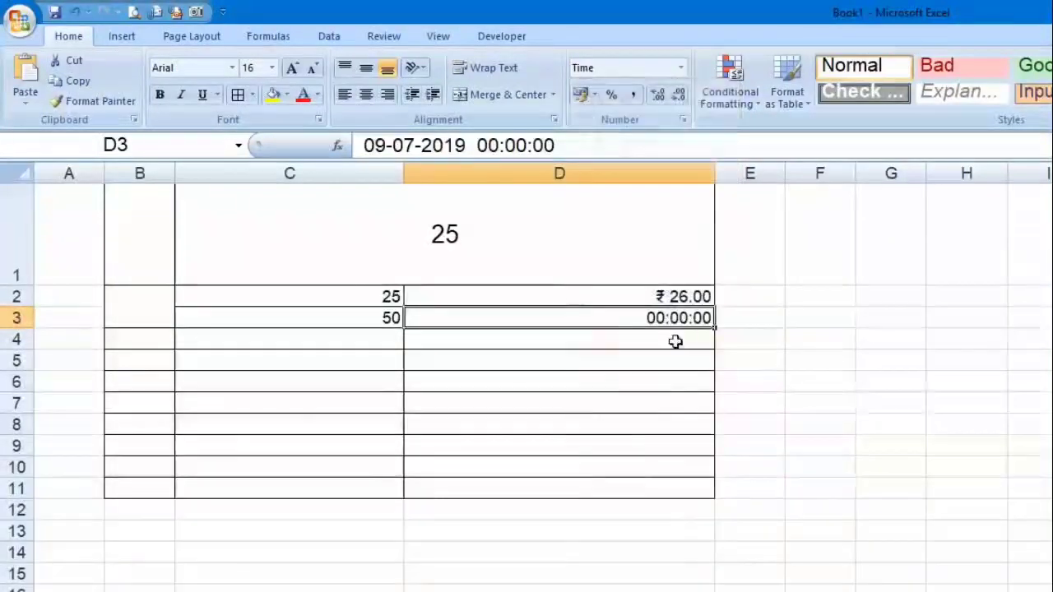
pyautogui.click(683, 69)
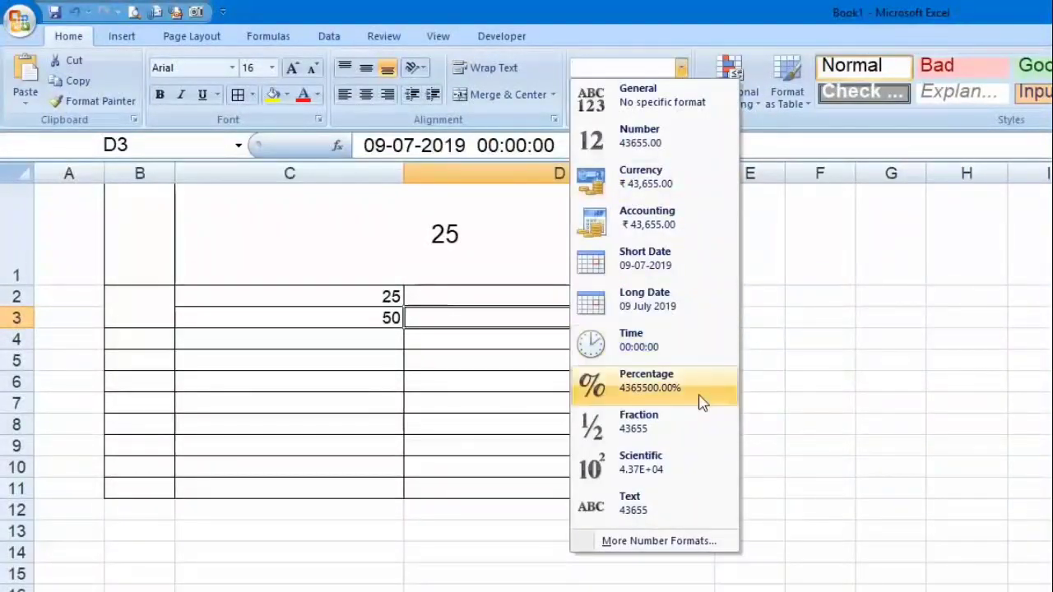
pyautogui.click(369, 317)
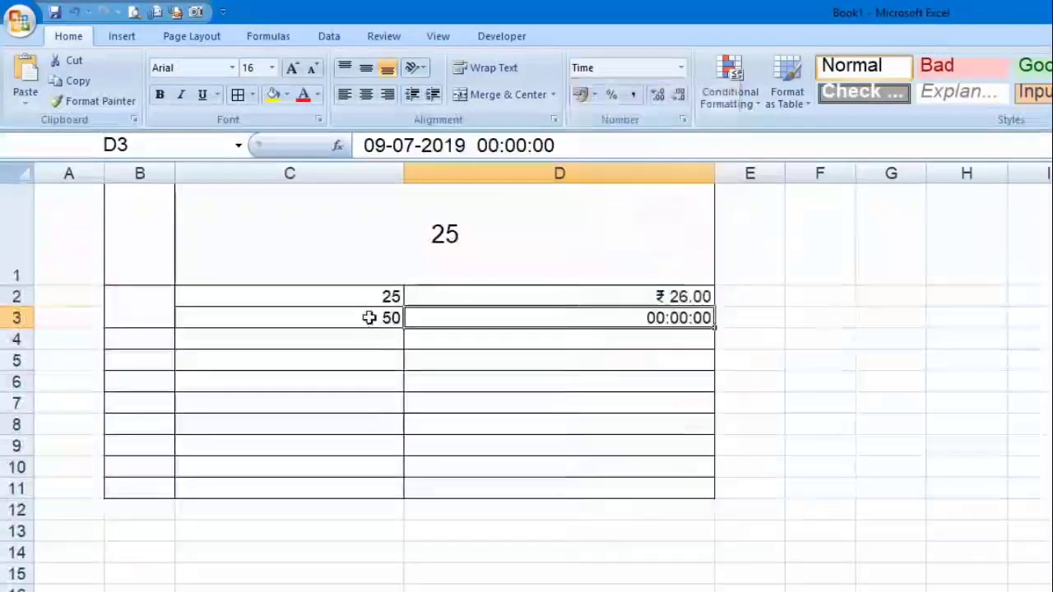
# Apply the Percentage format to cell C3 and replace its formula with 5%
pyautogui.click(369, 318)
pyautogui.click(681, 69)
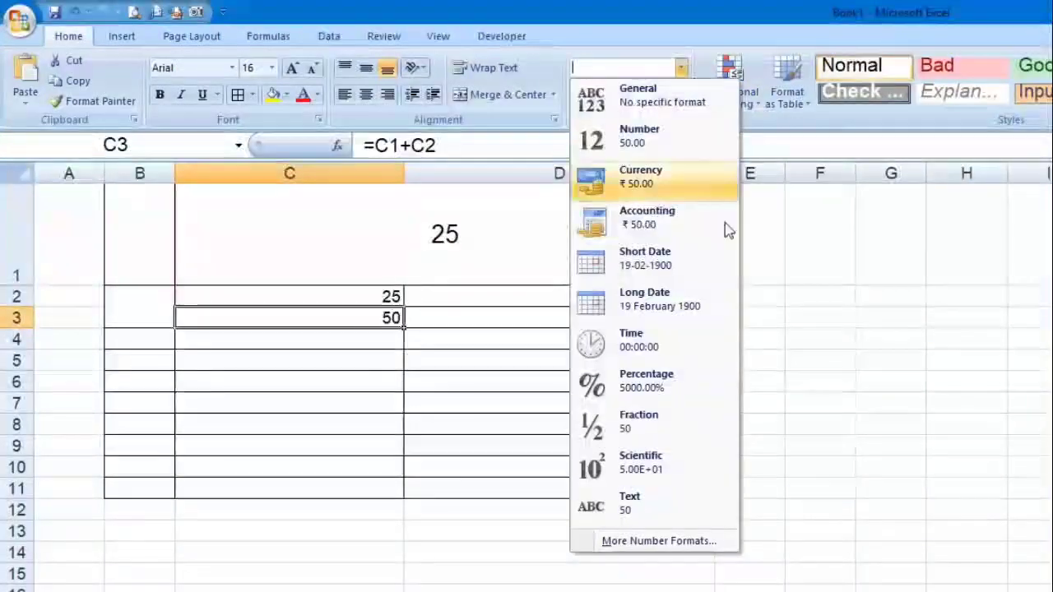
pyautogui.click(695, 387)
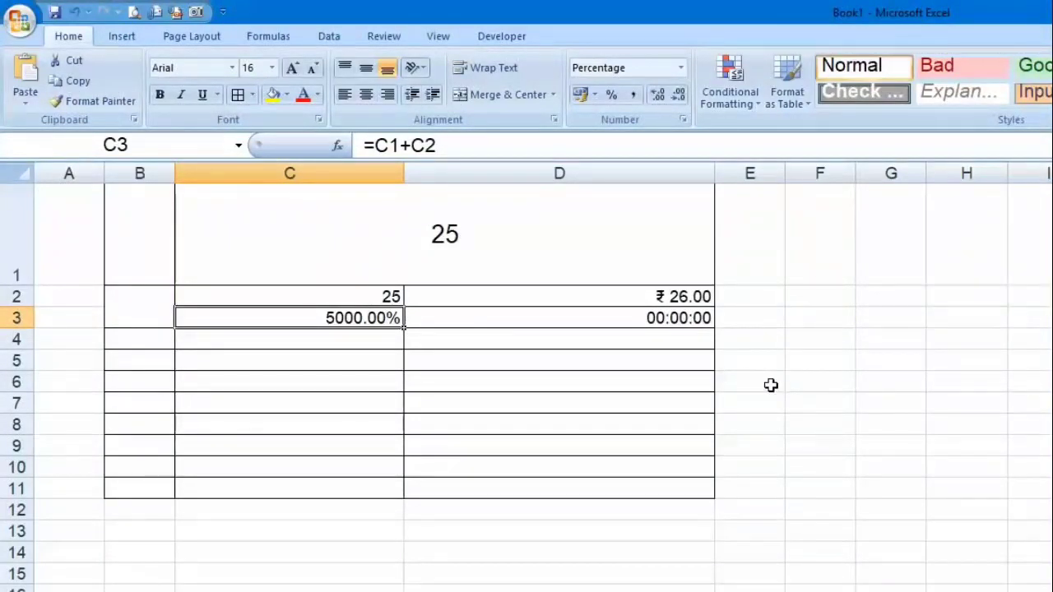
pyautogui.write('5%')
pyautogui.press('Return')
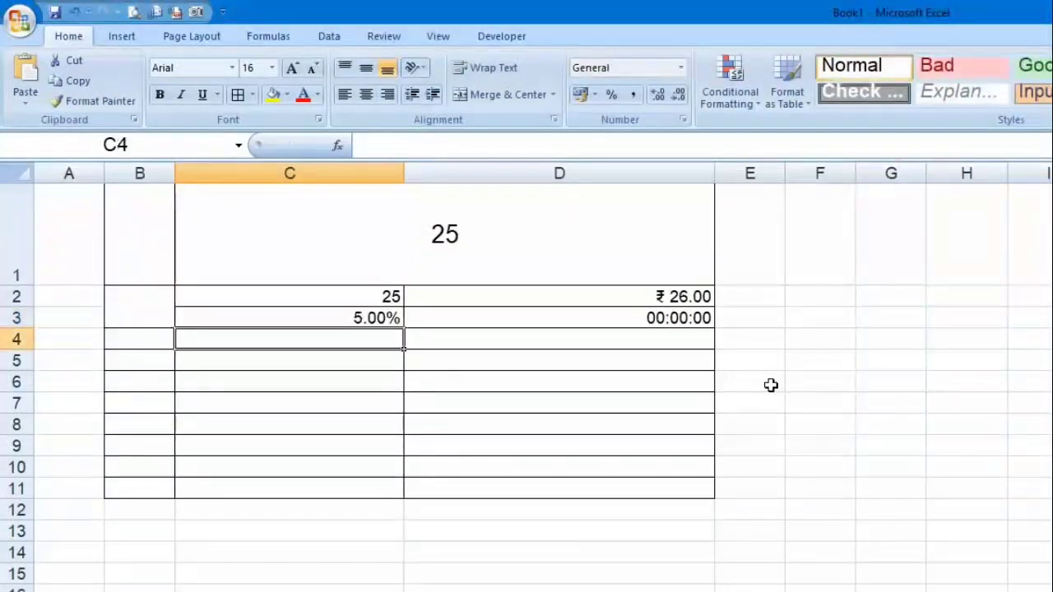
# Enter a formula in cell C4 that multiplies C2 by the percentage in C3
pyautogui.press('Up')
pyautogui.press('Up')
pyautogui.press('Down')
pyautogui.press('Down')
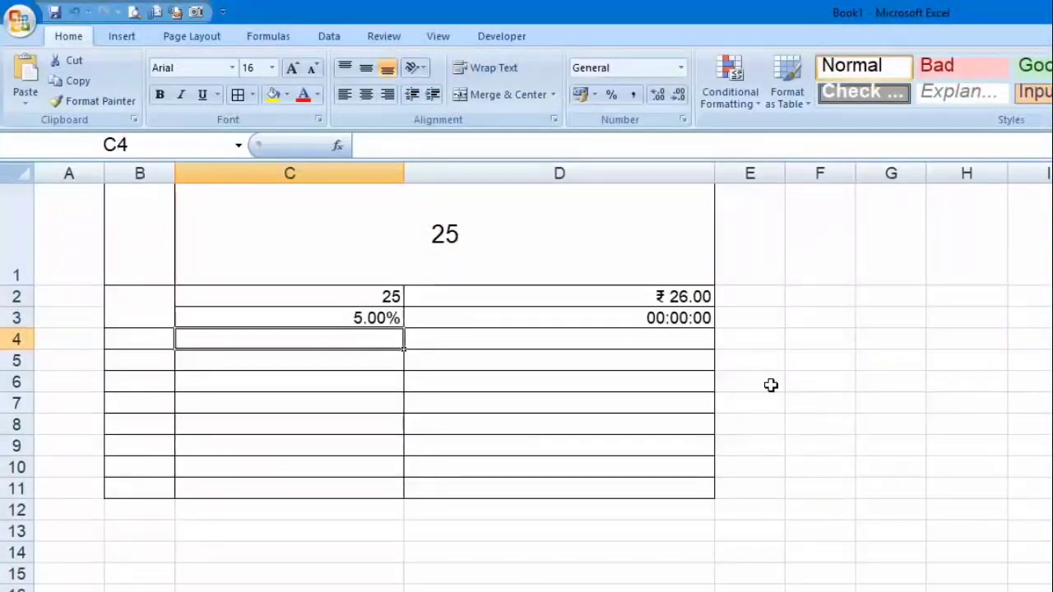
pyautogui.write('=')
pyautogui.press('Up')
pyautogui.press('Up')
pyautogui.write('*')
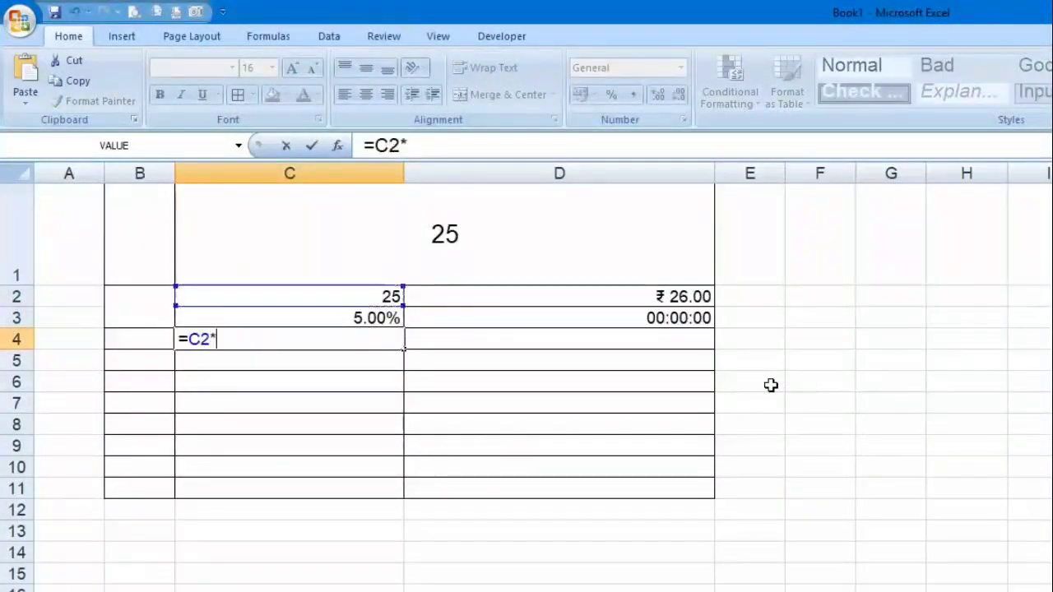
pyautogui.press('Down')
pyautogui.press('Up')
pyautogui.press('Up')
pyautogui.press('Return')
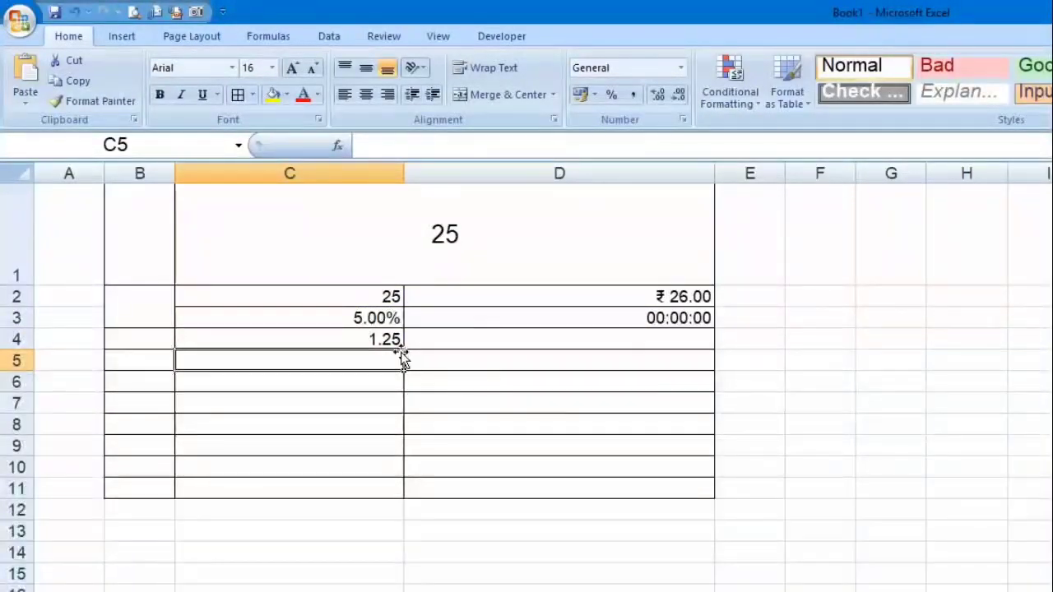
# Examine the Conditional Formatting rule types, including the Highlight Cells Rules and Color Scales options
pyautogui.click(460, 424)
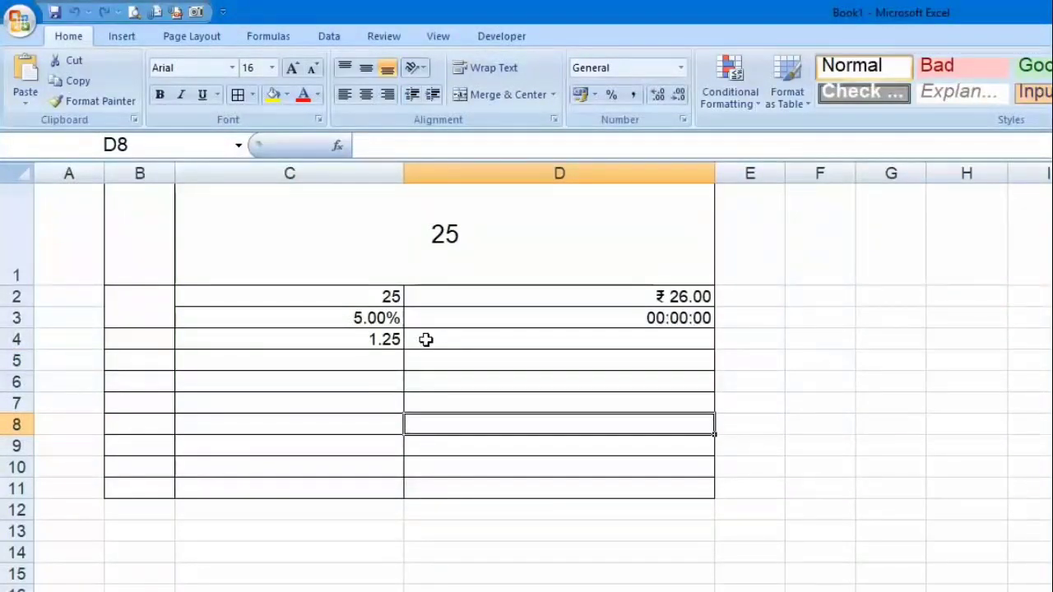
pyautogui.click(729, 86)
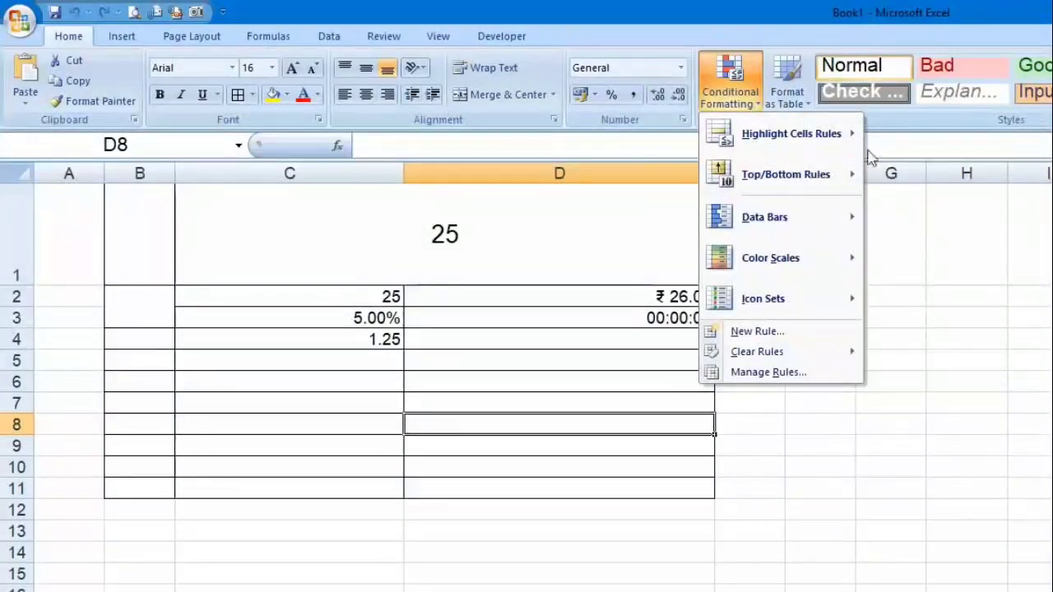
pyautogui.moveTo(808, 132)
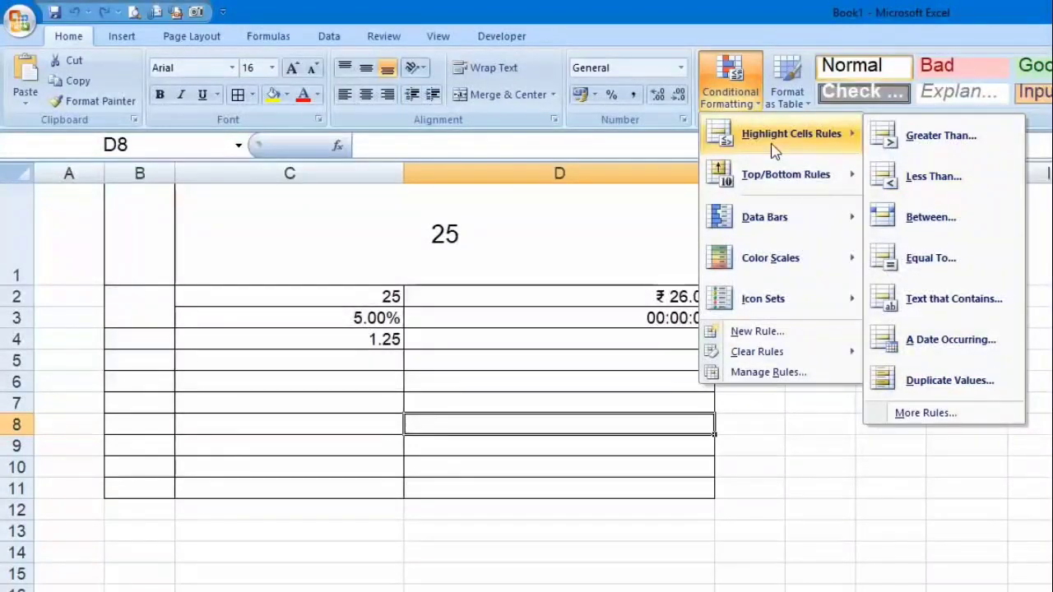
pyautogui.moveTo(773, 261)
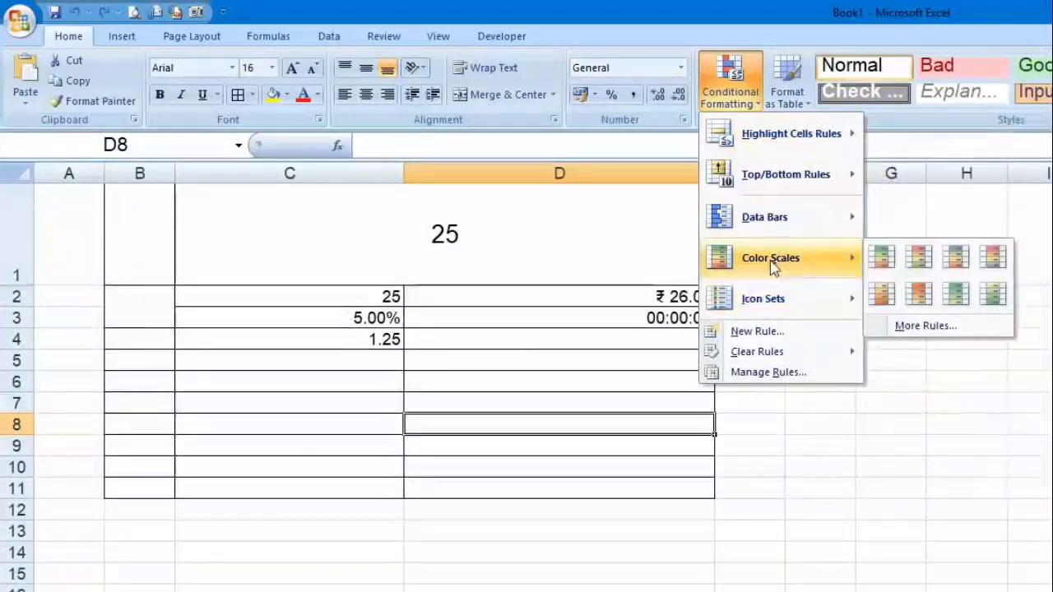
pyautogui.moveTo(793, 138)
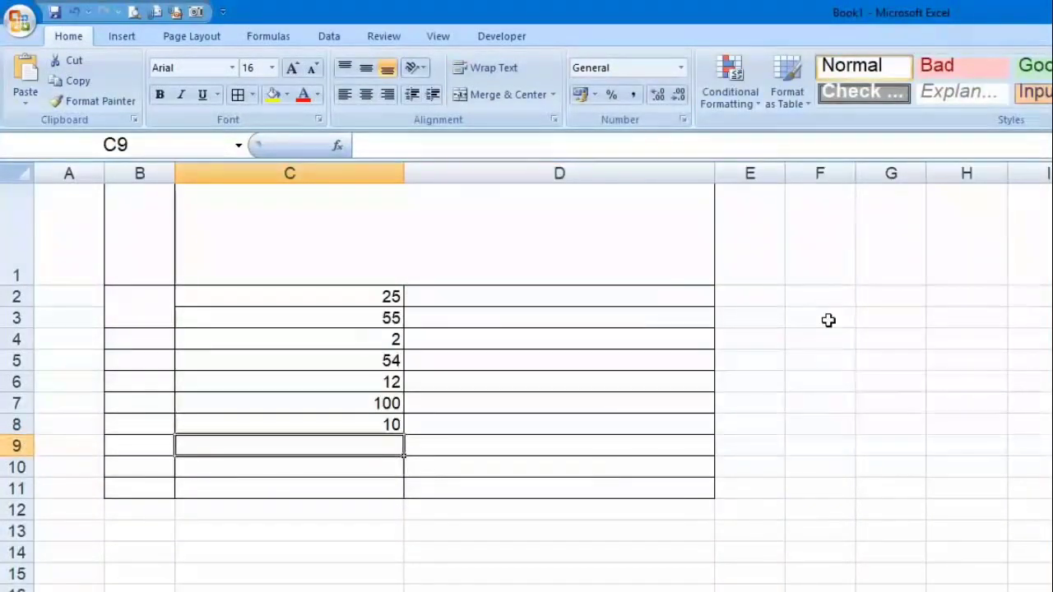
# Highlight the values in C2:C8 that are less than 15 with Light Red Fill with Dark Red Text
pyautogui.moveTo(394, 301); pyautogui.dragTo(386, 422)
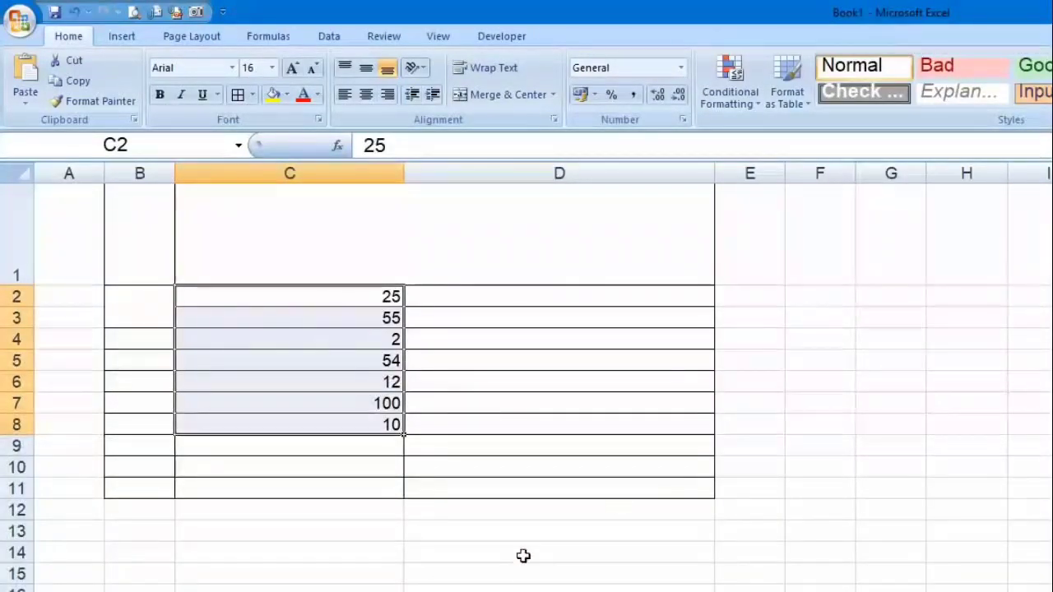
pyautogui.click(730, 90)
pyautogui.moveTo(767, 155)
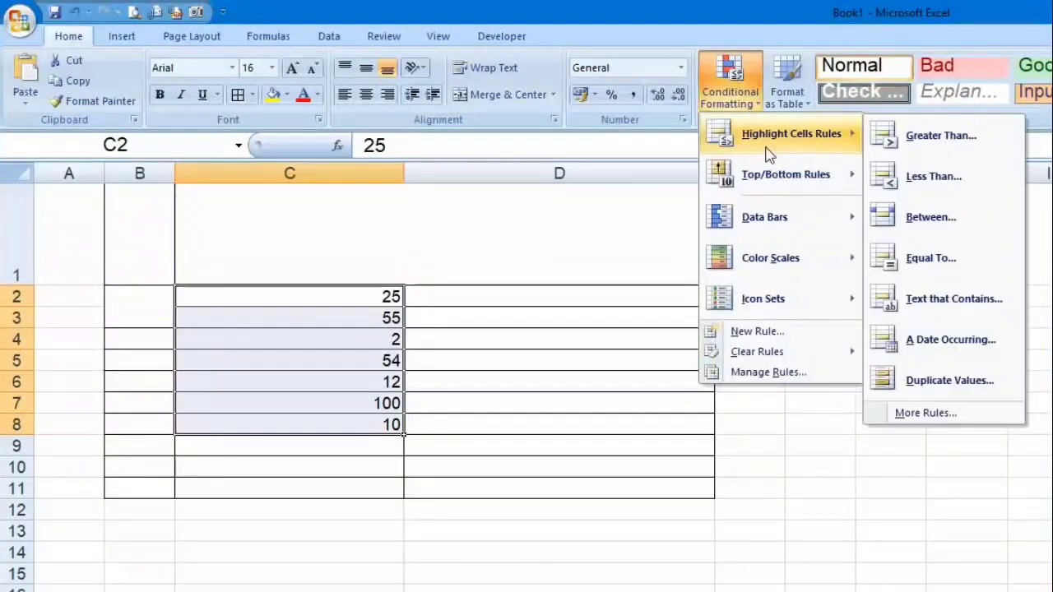
pyautogui.click(972, 186)
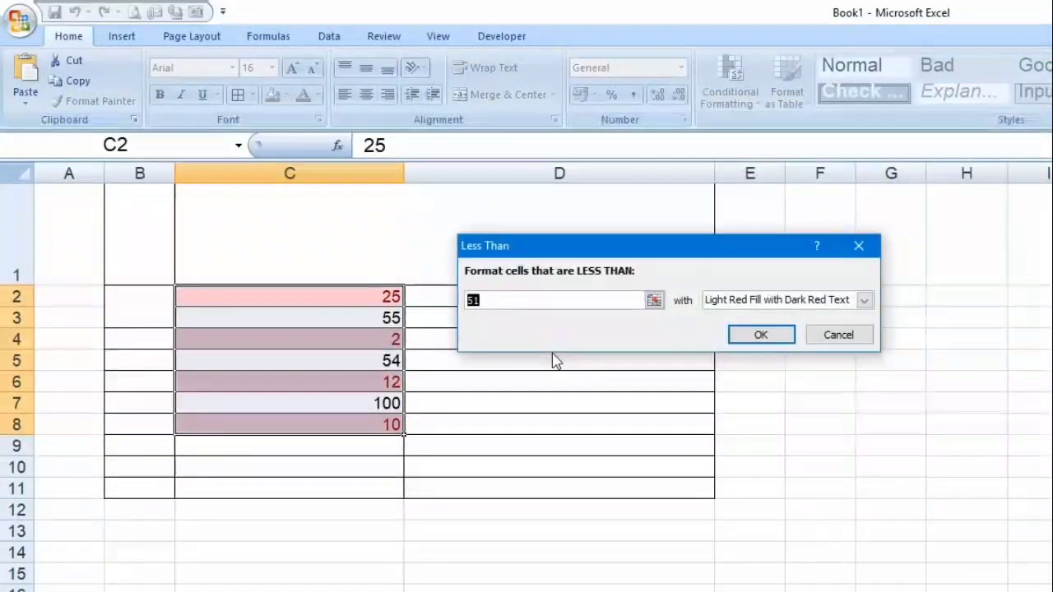
pyautogui.write('15')
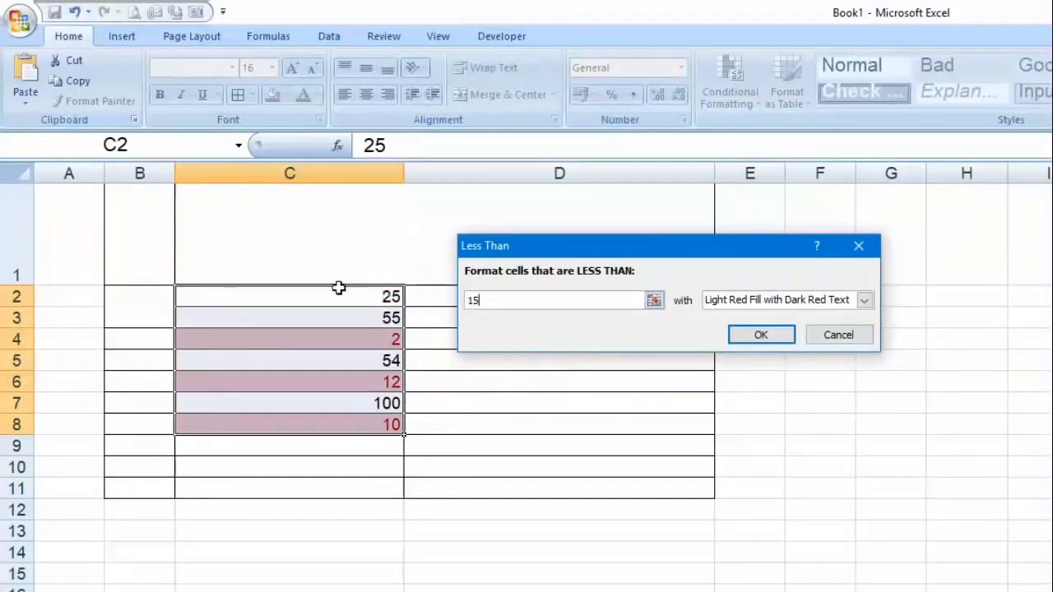
pyautogui.click(761, 334)
pyautogui.click(435, 399)
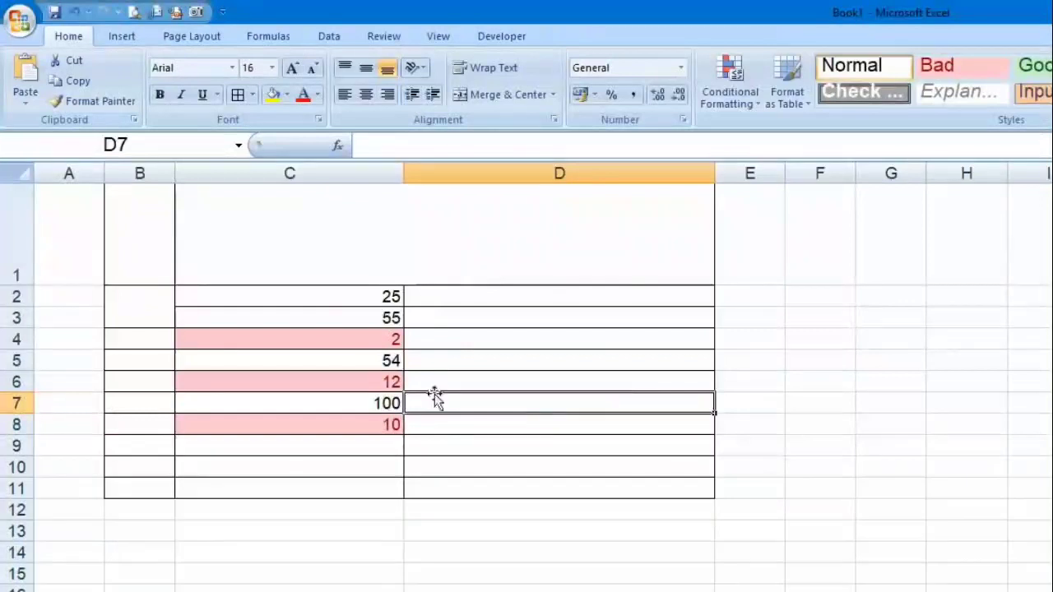
# Replace the value in cell C2 with 13 to test the conditional formatting rule
pyautogui.click(318, 302)
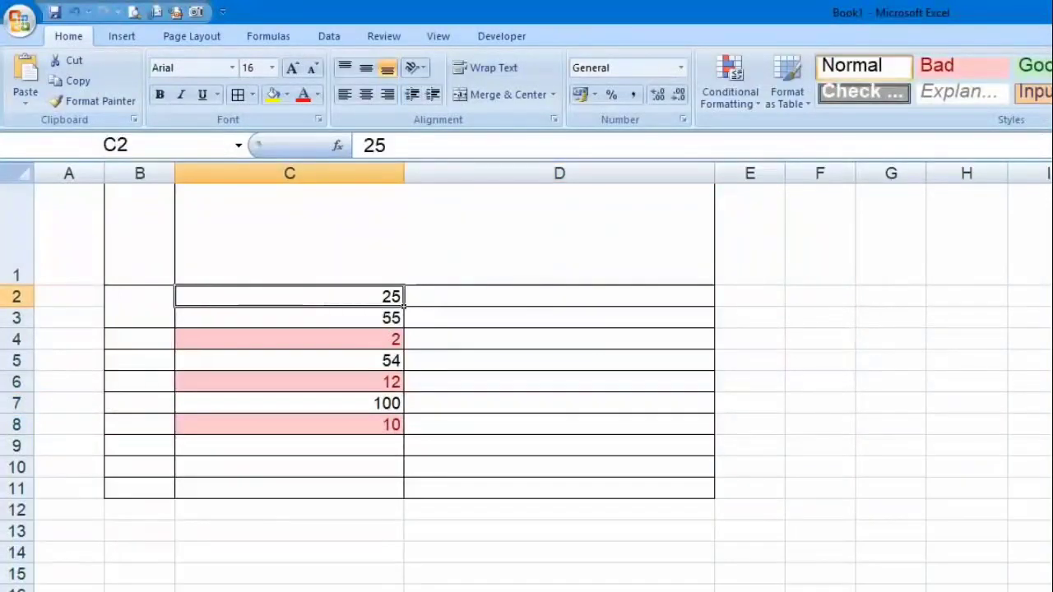
pyautogui.write('13')
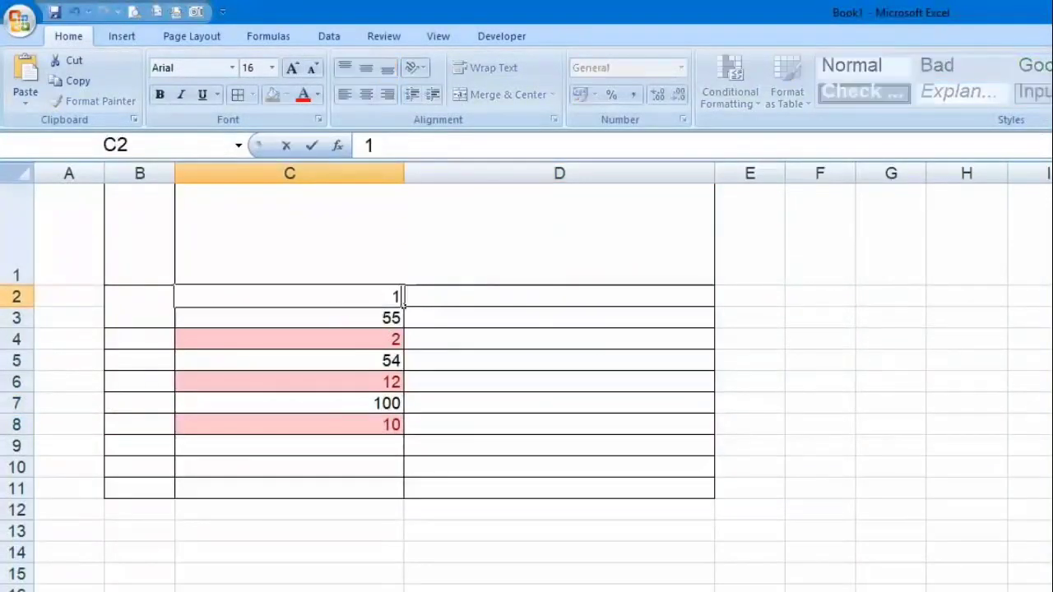
pyautogui.press('Return')
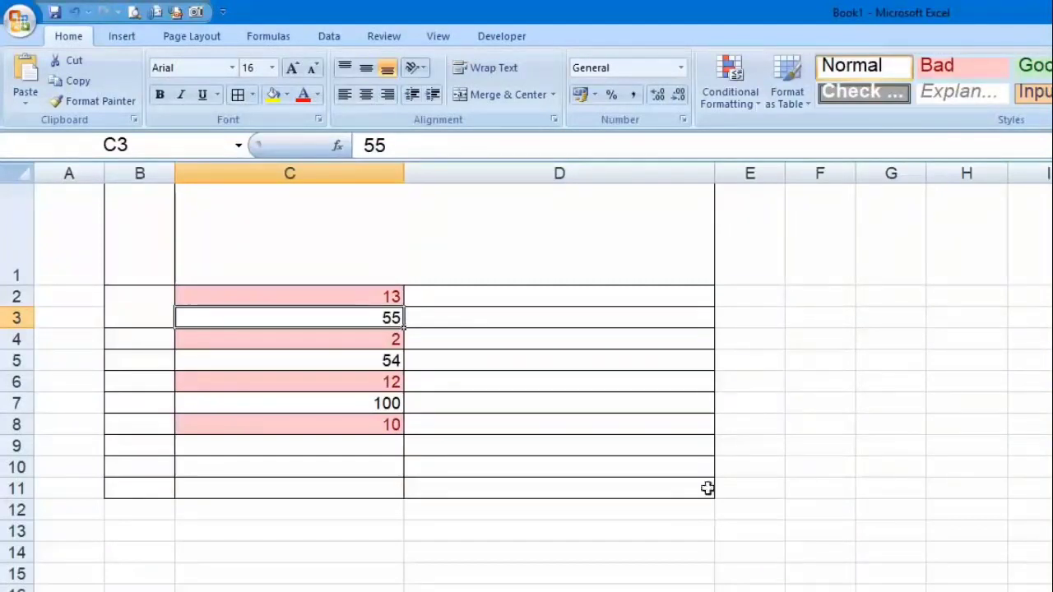
# Delete columns B through D from the worksheet
pyautogui.moveTo(140, 173); pyautogui.dragTo(641, 161)
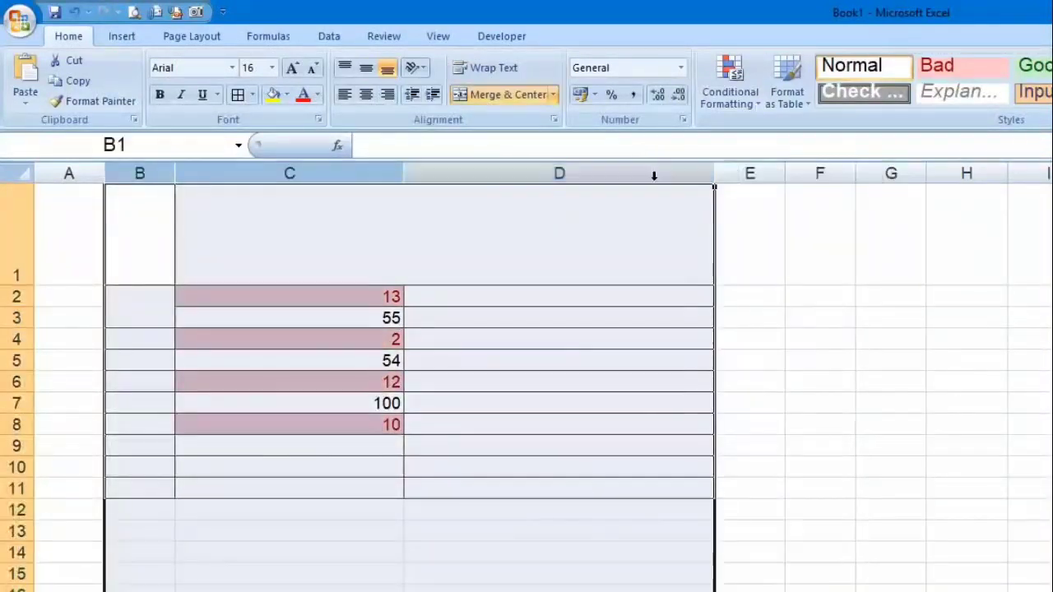
pyautogui.rightClick(654, 175)
pyautogui.click(728, 297)
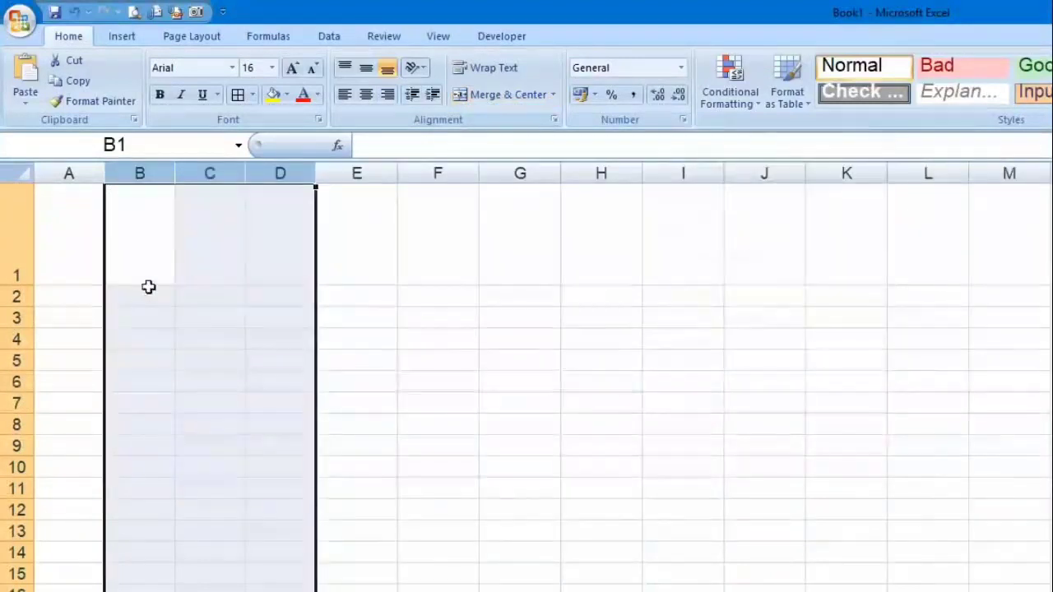
pyautogui.click(124, 300)
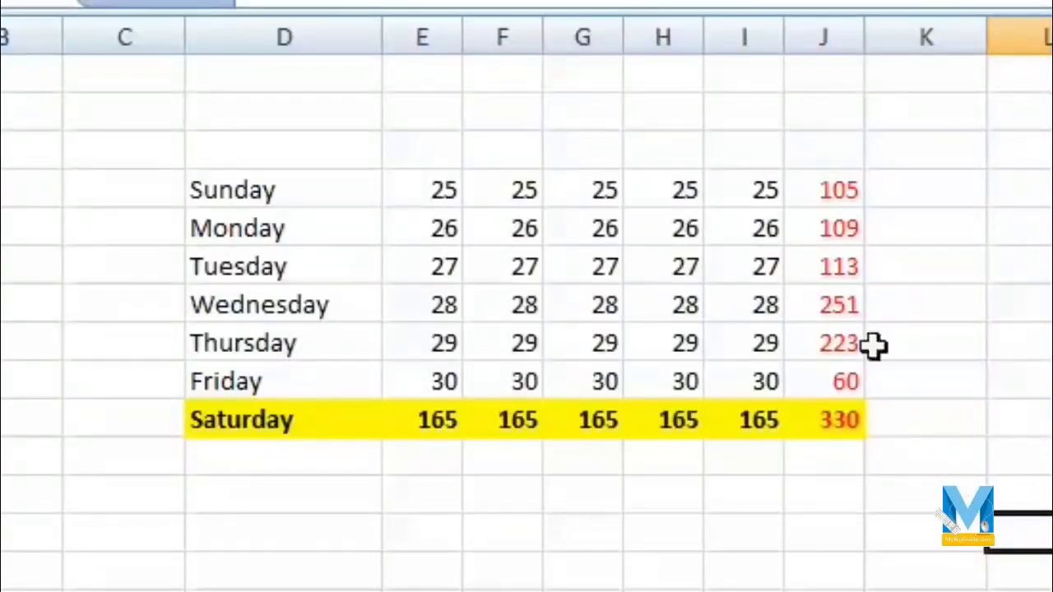
# Examine the totals in column J and the cells of the Saturday row in the weekday table
pyautogui.click(818, 163)
pyautogui.click(823, 185)
pyautogui.click(834, 229)
pyautogui.click(836, 298)
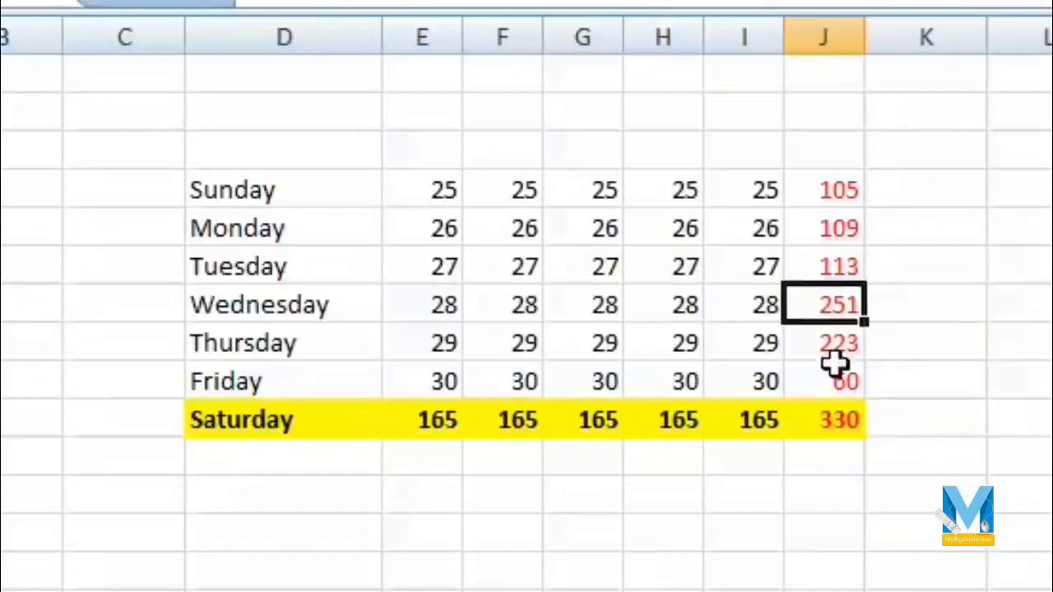
pyautogui.click(834, 370)
pyautogui.click(836, 432)
pyautogui.click(752, 424)
pyautogui.click(506, 424)
pyautogui.click(336, 428)
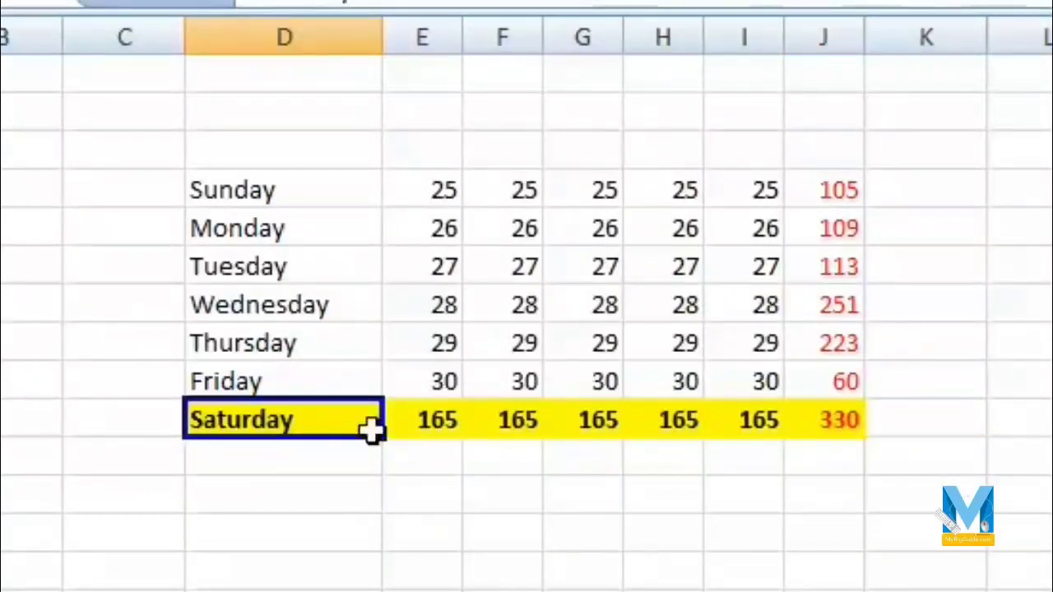
# Apply All Borders to the weekday table from the Sunday row through the Saturday totals
pyautogui.moveTo(211, 184); pyautogui.dragTo(828, 434)
pyautogui.click(246, 2)
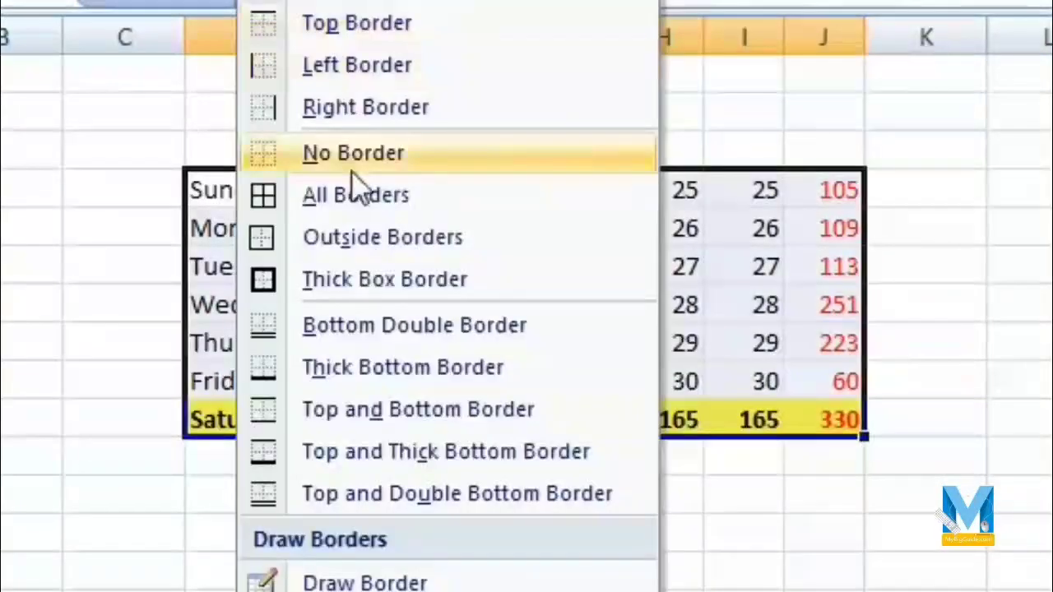
pyautogui.click(362, 197)
pyautogui.click(879, 506)
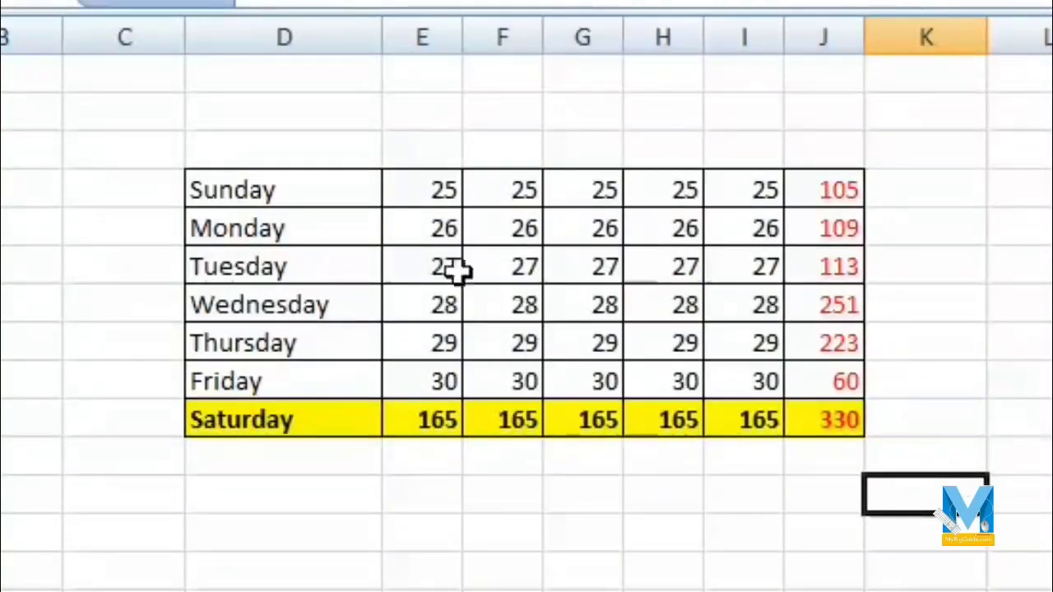
# Copy the whole weekday table and paste it below the original, starting at cell D13
pyautogui.moveTo(245, 181); pyautogui.dragTo(825, 419)
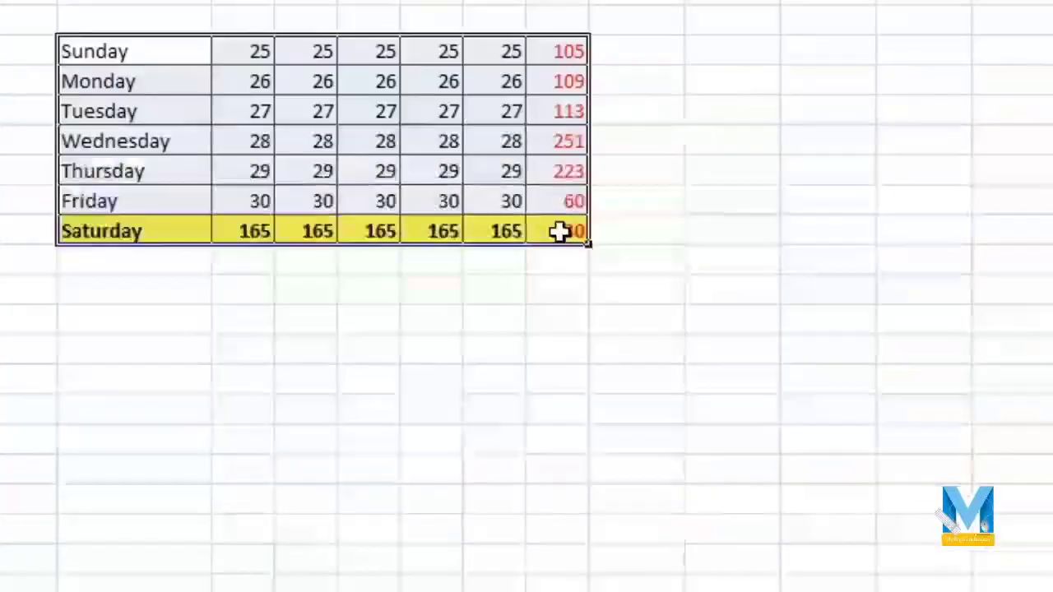
pyautogui.hotkey('ctrl', 'c')
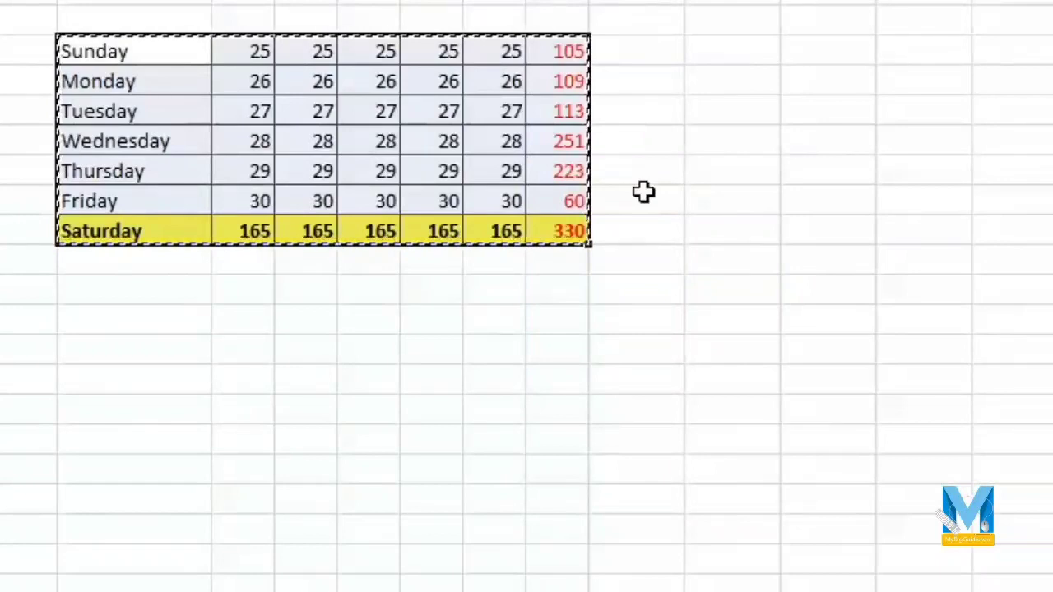
pyautogui.rightClick(89, 323)
pyautogui.click(161, 0)
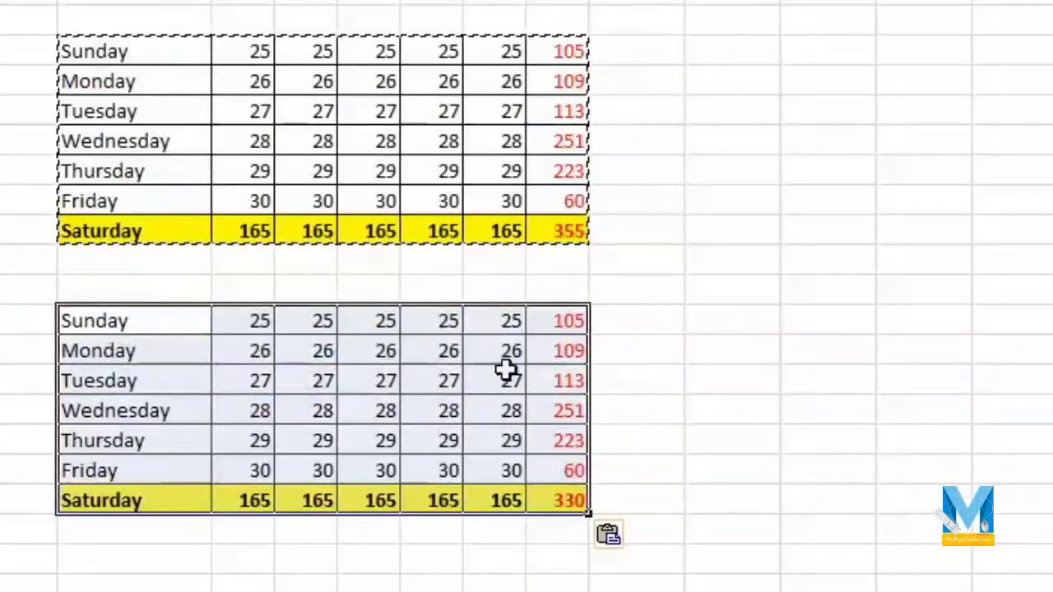
# Check the total column of the pasted table against the original table
pyautogui.click(581, 310)
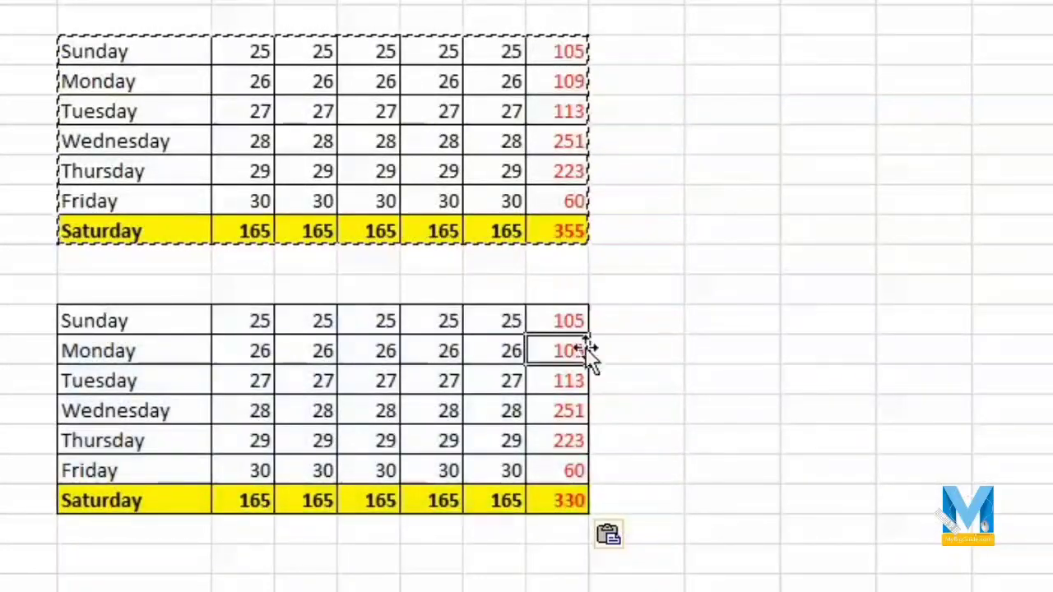
pyautogui.click(592, 380)
pyautogui.click(568, 470)
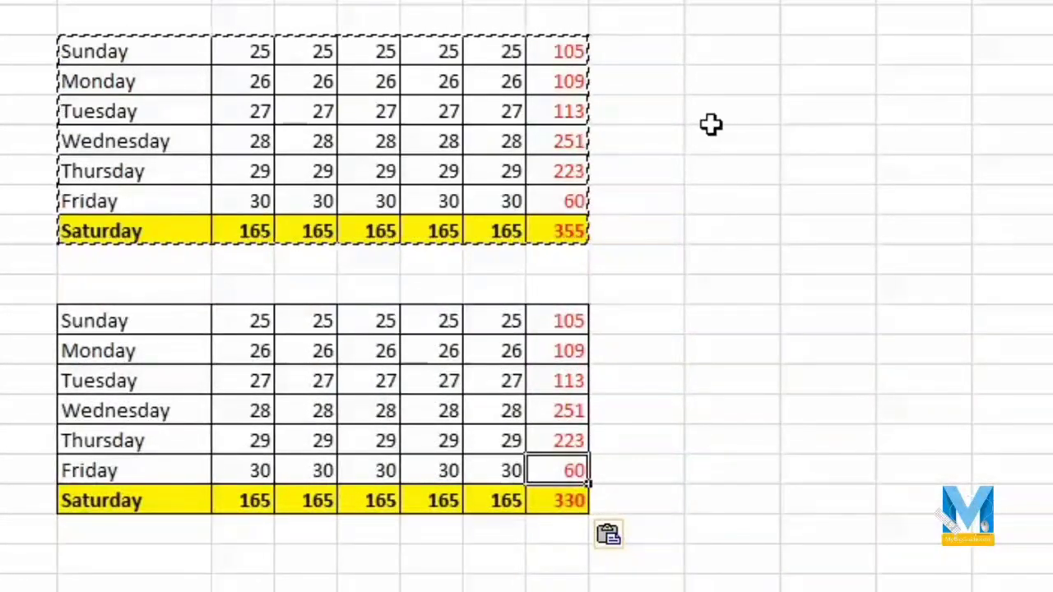
pyautogui.click(744, 85)
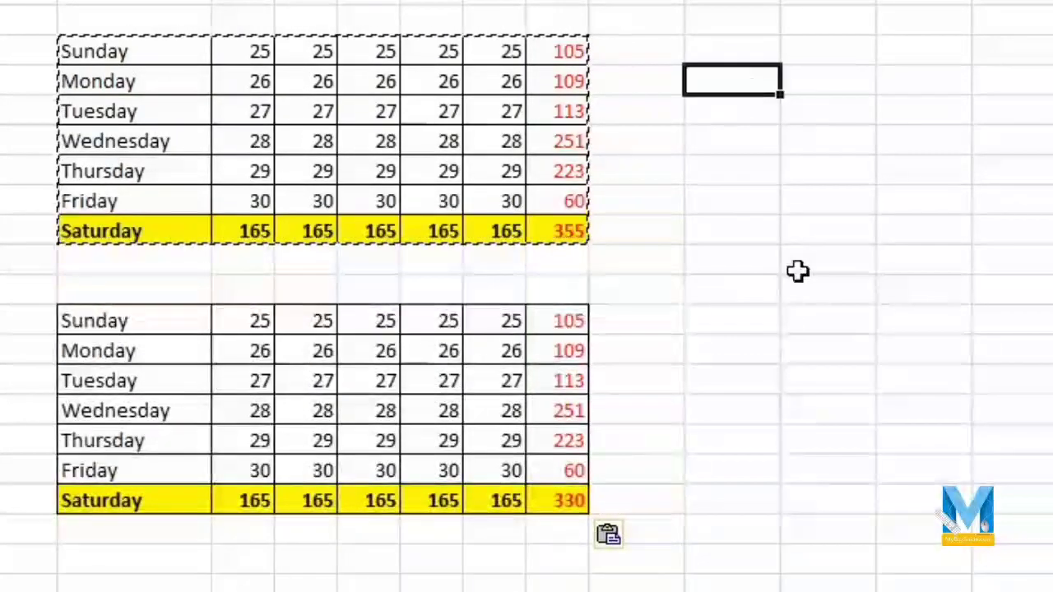
pyautogui.click(919, 164)
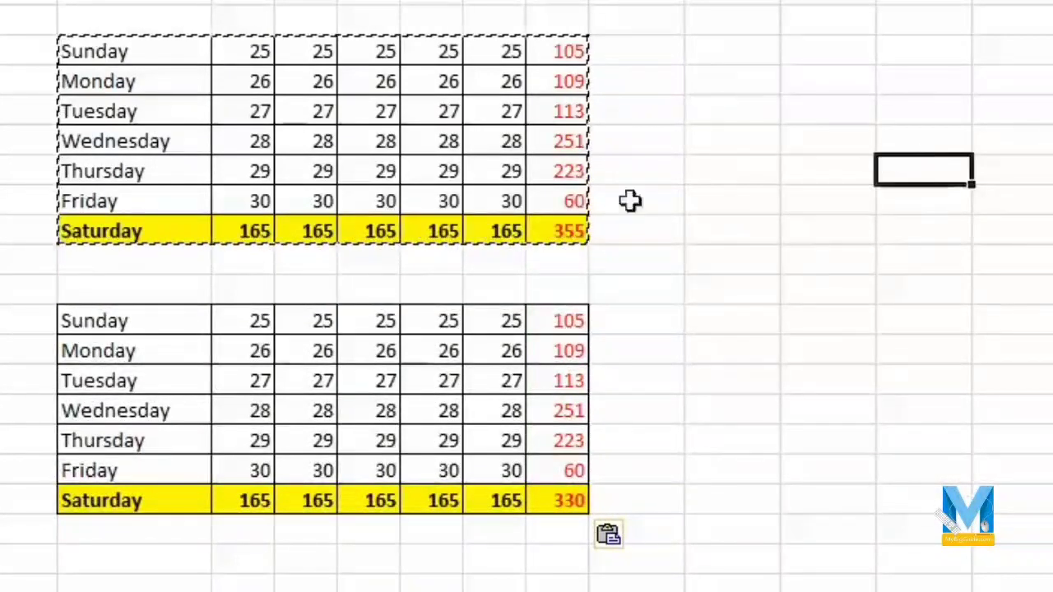
pyautogui.click(134, 59)
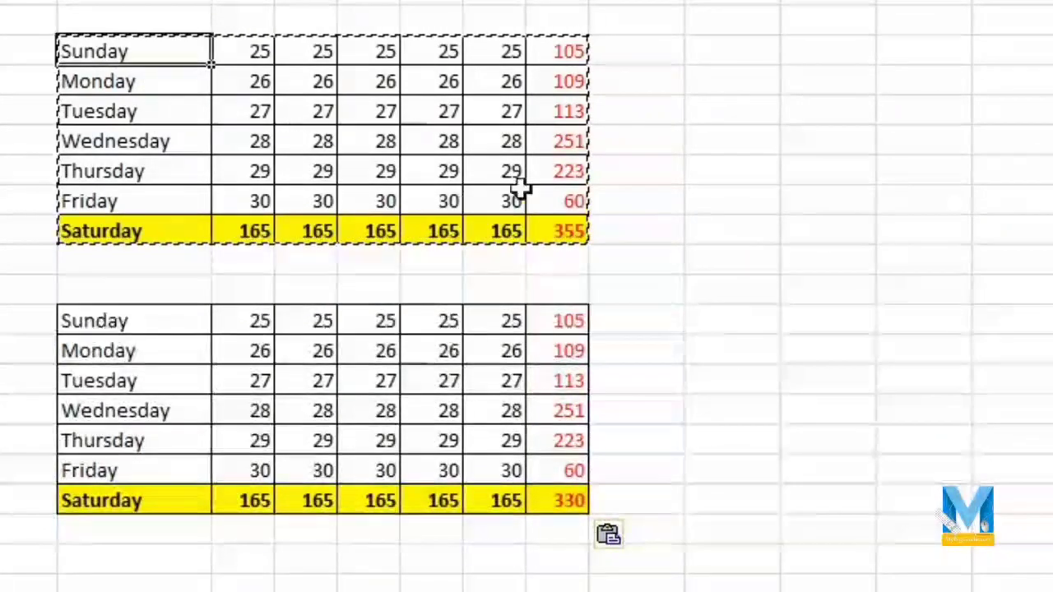
# Paste the copied table at cell L4 using Paste Special with the Formulas option
pyautogui.rightClick(756, 46)
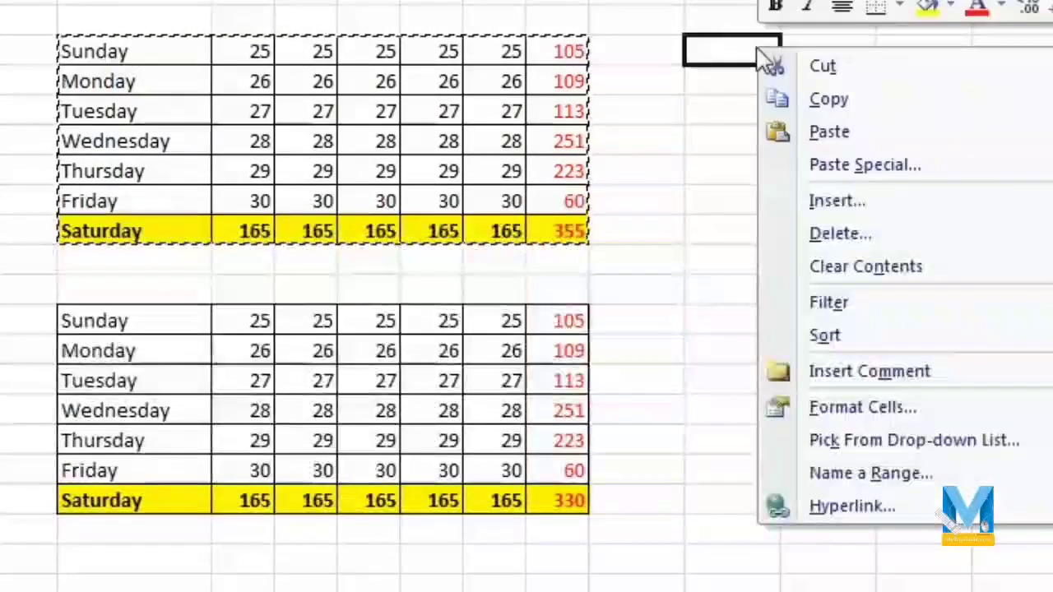
pyautogui.click(940, 179)
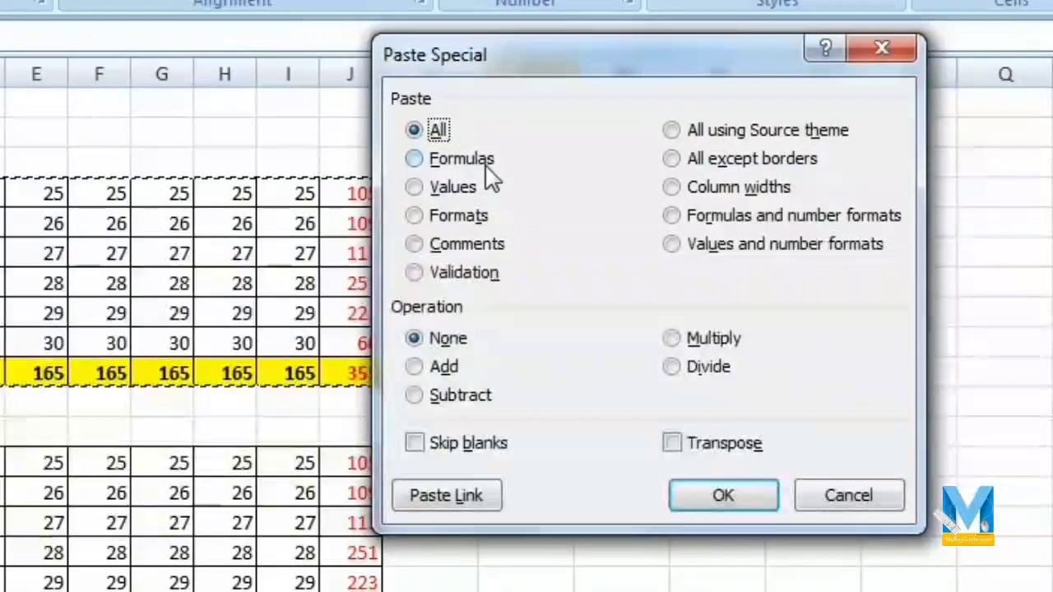
pyautogui.moveTo(505, 82); pyautogui.dragTo(751, 303)
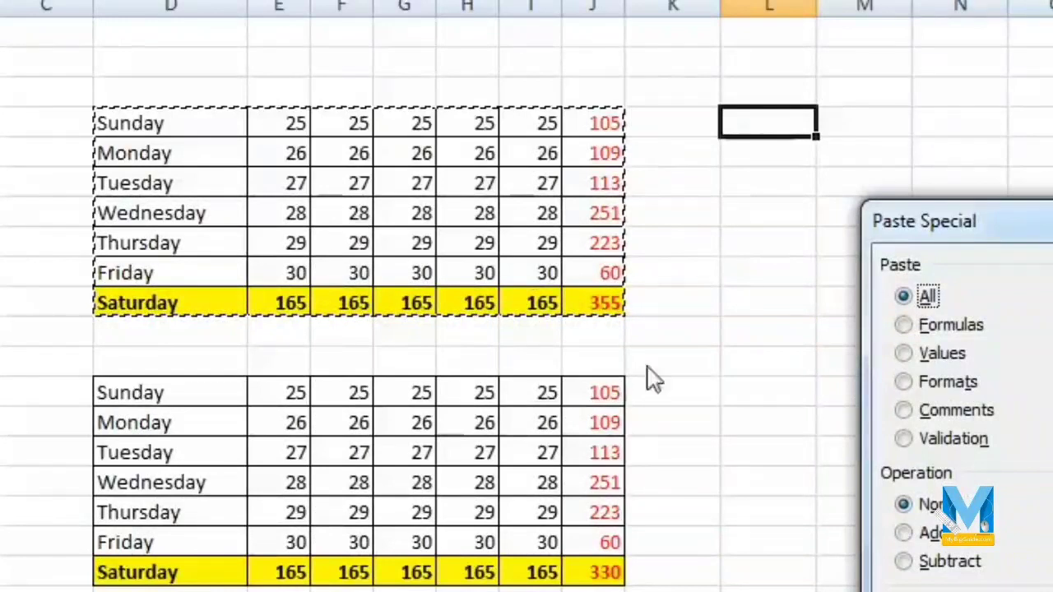
pyautogui.click(904, 326)
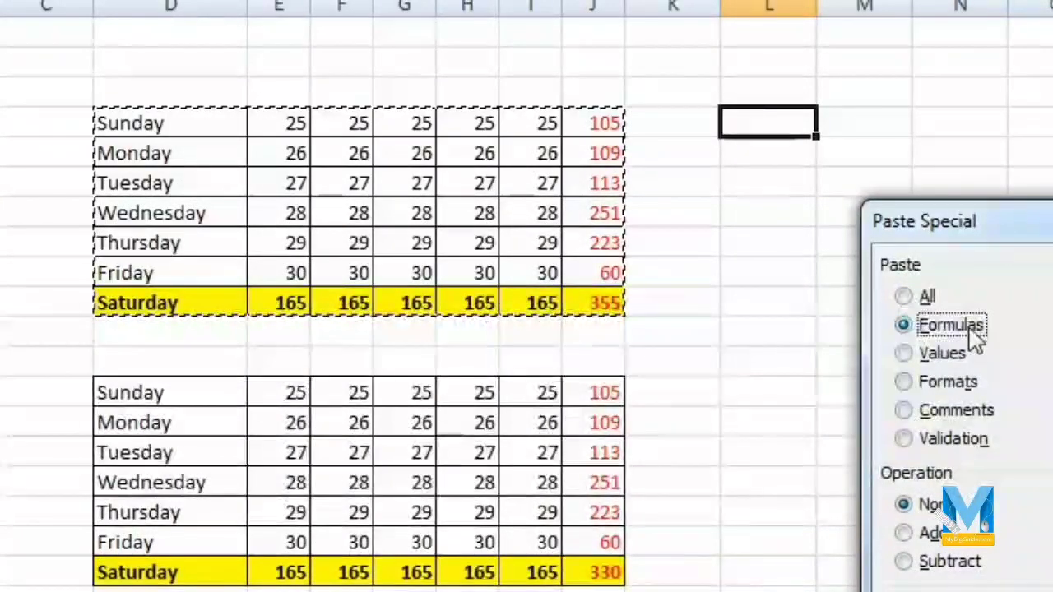
pyautogui.press('Return')
# Examine the contents and formulas of the table pasted at L4, including its totals column and Saturday row
pyautogui.click(793, 156)
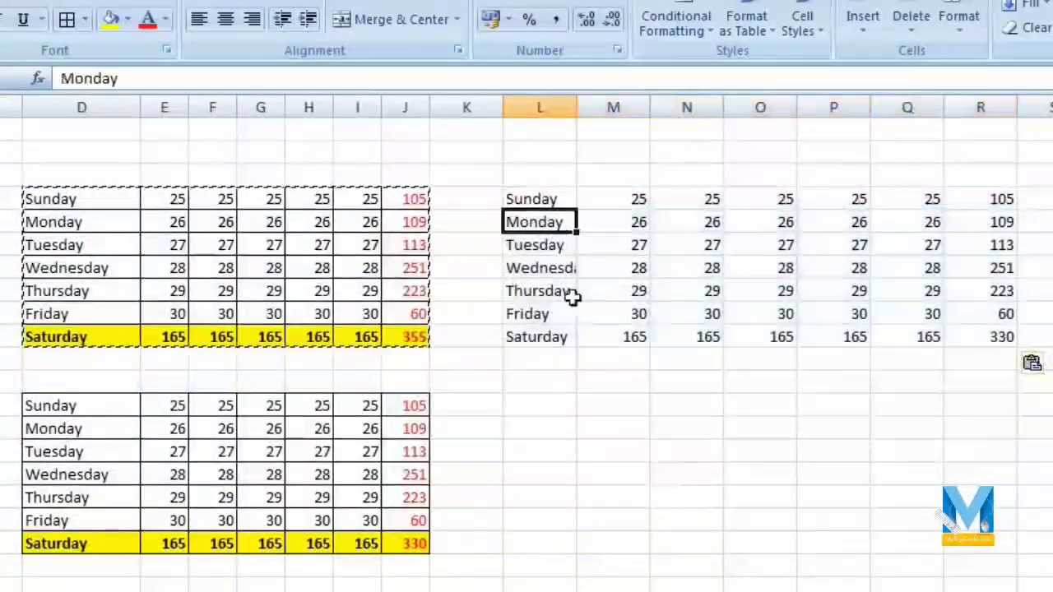
pyautogui.click(568, 334)
pyautogui.click(690, 333)
pyautogui.click(777, 245)
pyautogui.click(912, 222)
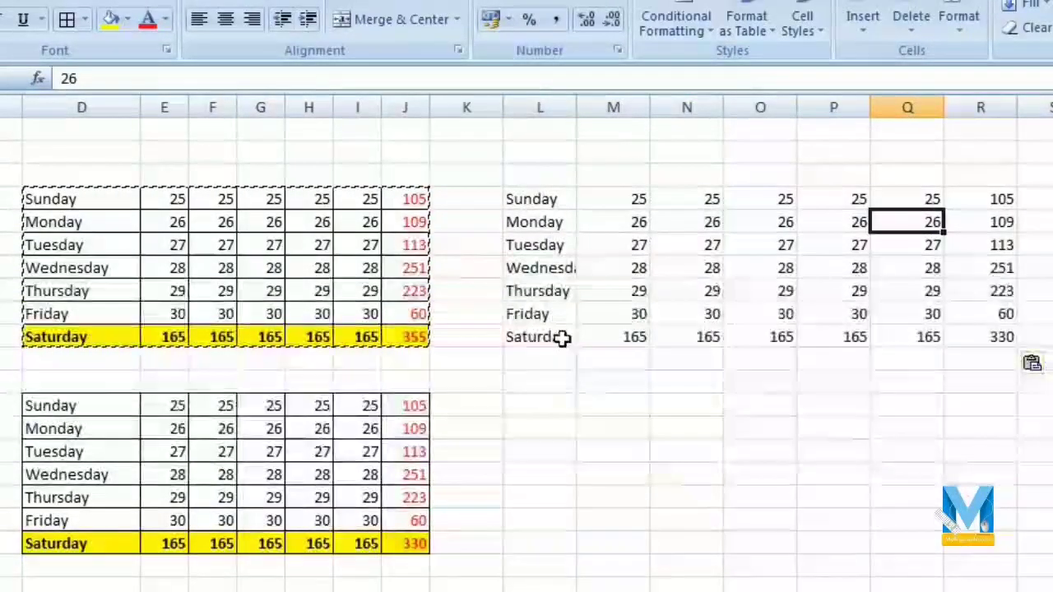
pyautogui.click(1011, 337)
pyautogui.click(1002, 290)
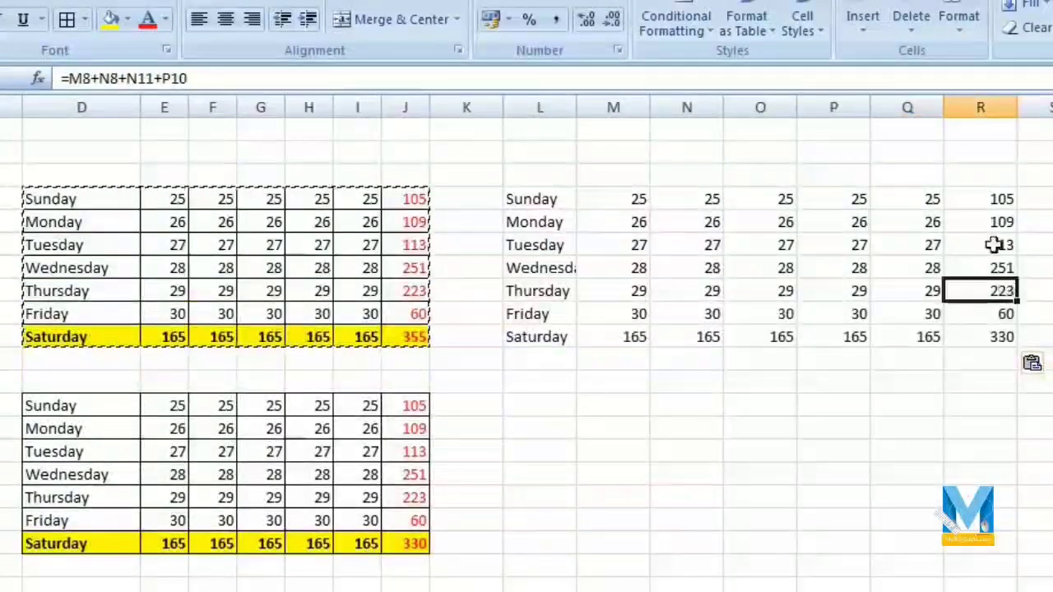
pyautogui.click(993, 245)
pyautogui.click(954, 314)
pyautogui.click(859, 337)
pyautogui.click(750, 335)
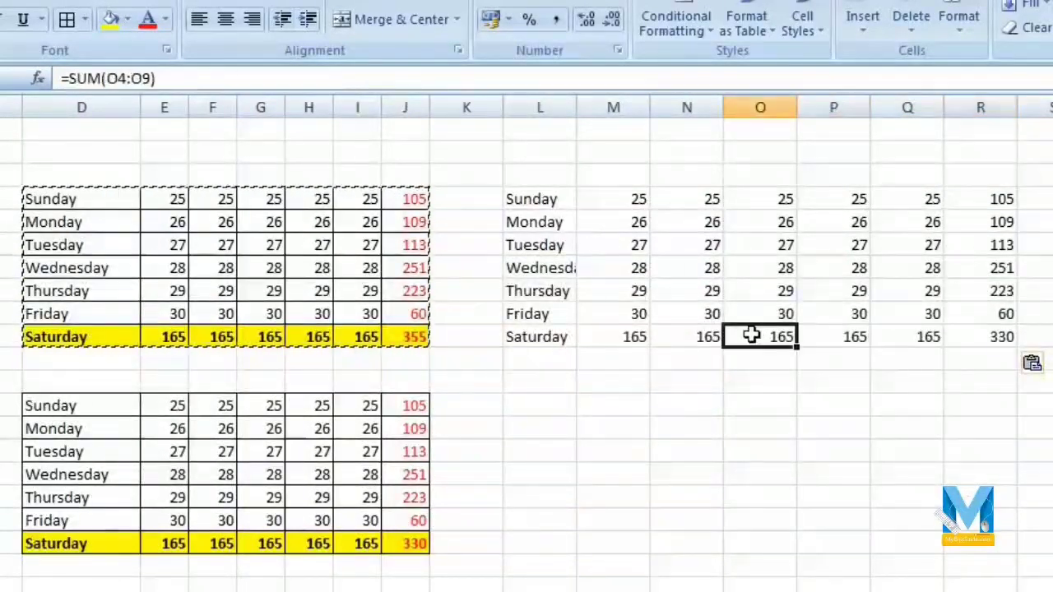
pyautogui.rightClick(548, 402)
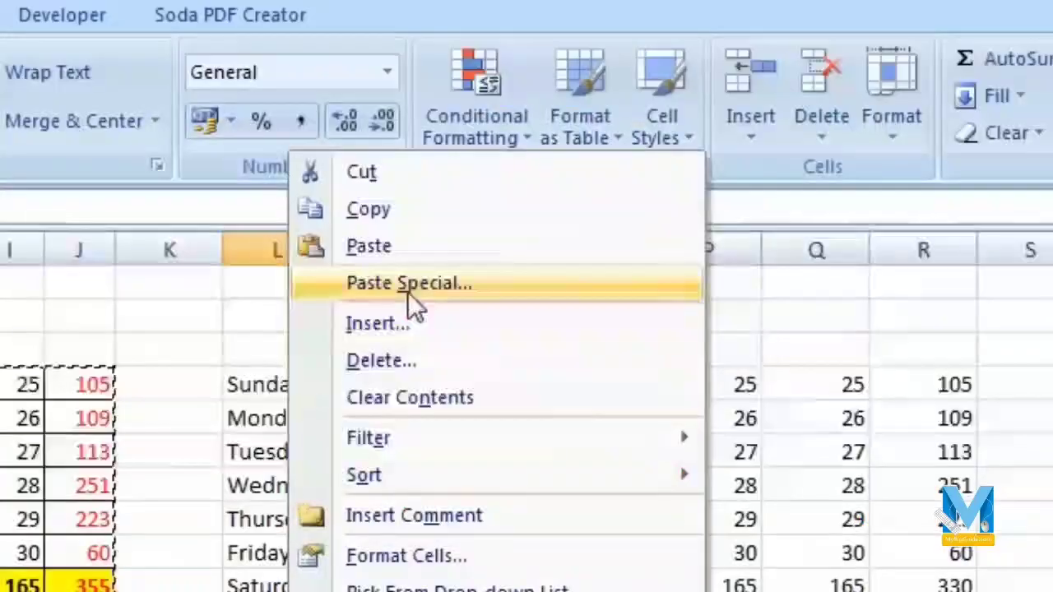
pyautogui.click(408, 292)
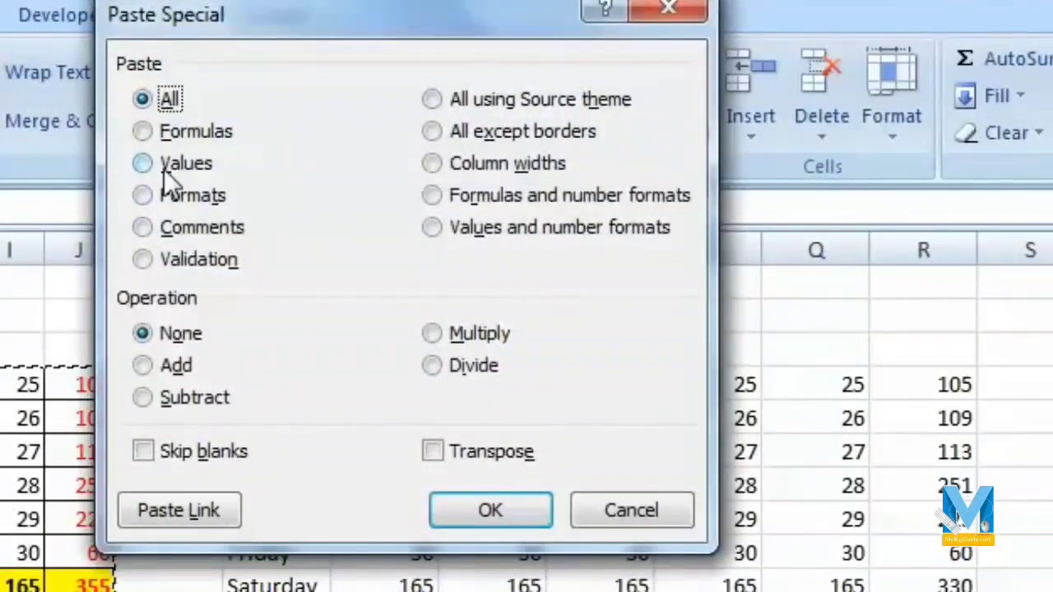
pyautogui.click(689, 524)
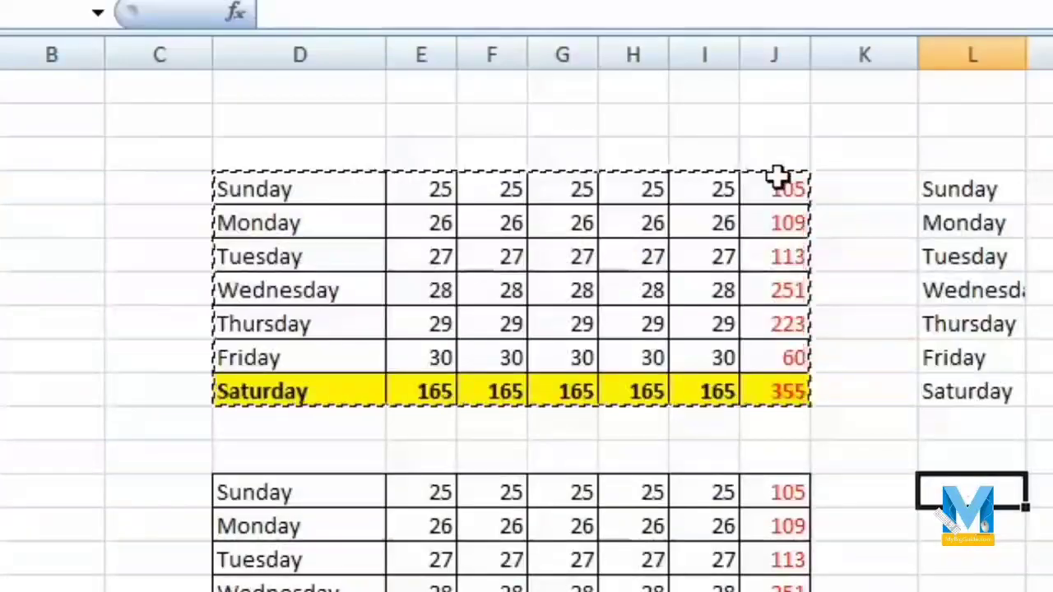
# Check the formula behind the Sunday total in the original table's totals column
pyautogui.moveTo(81, 378); pyautogui.dragTo(79, 472)
pyautogui.moveTo(773, 276); pyautogui.dragTo(761, 392)
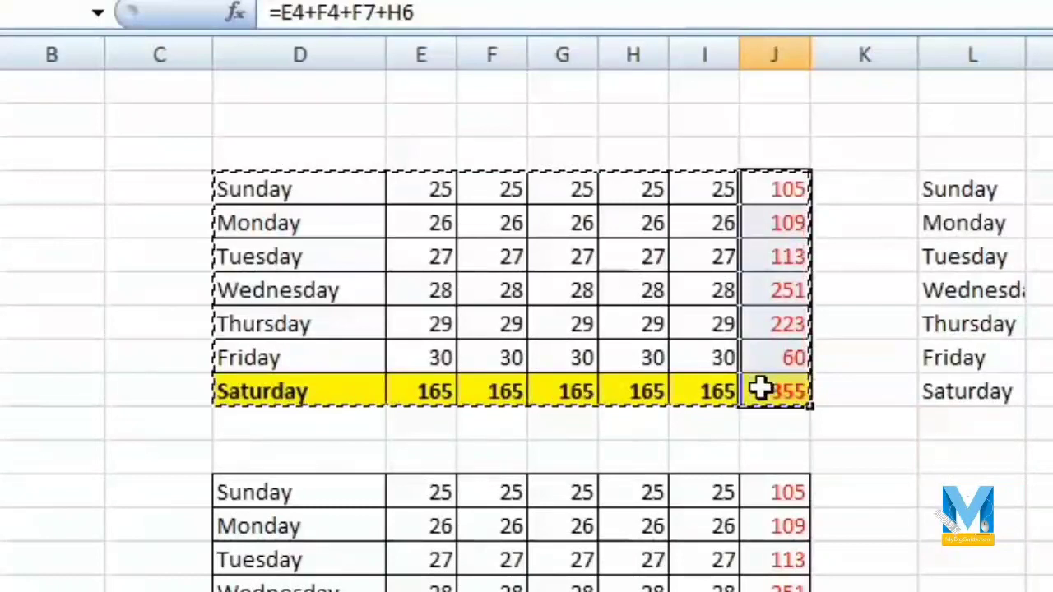
pyautogui.click(755, 197)
pyautogui.press('F2')
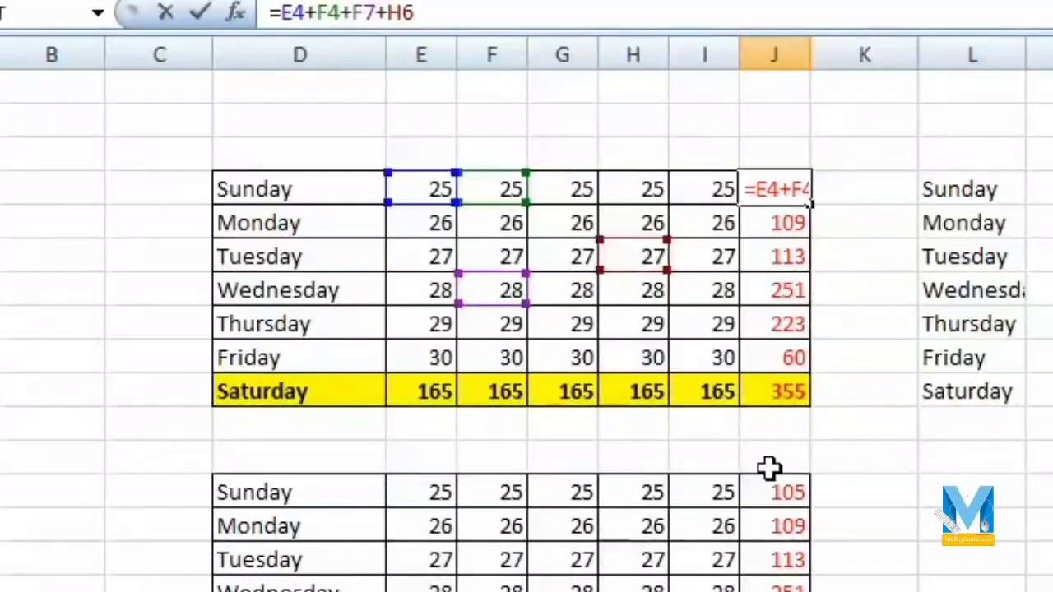
pyautogui.press('Escape')
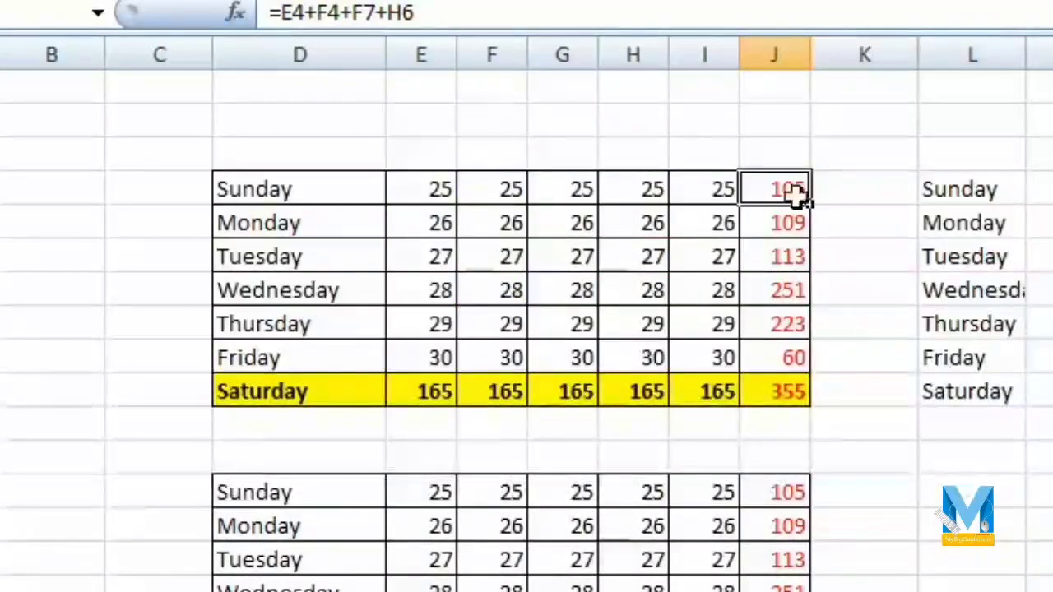
# Copy the original totals column J4:J10, paste it normally at cell Q14, and inspect the pasted formula
pyautogui.moveTo(788, 201); pyautogui.dragTo(773, 392)
pyautogui.rightClick(773, 285)
pyautogui.click(825, 277)
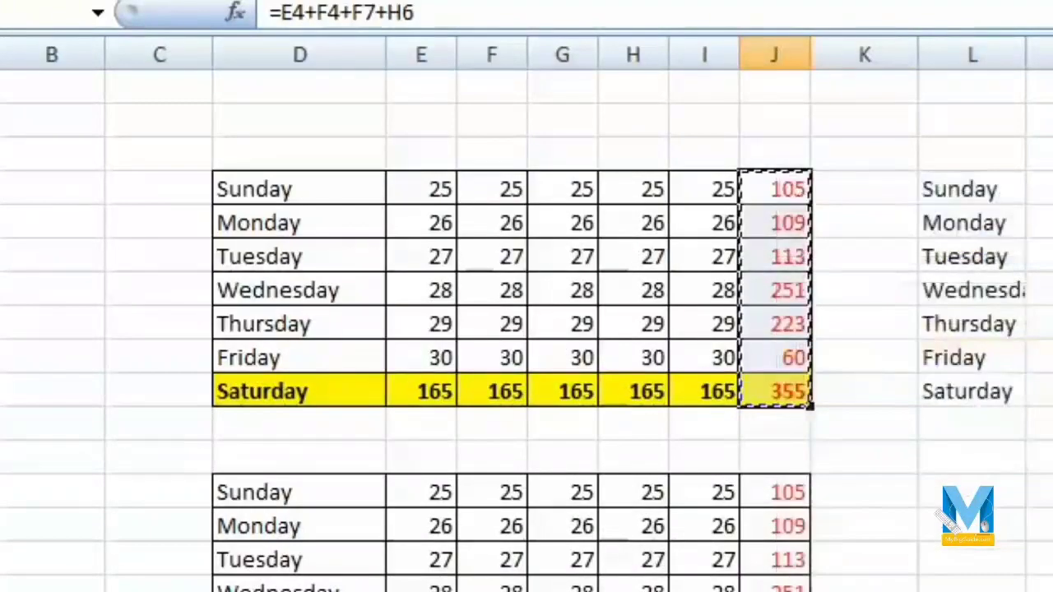
pyautogui.click(863, 370)
pyautogui.rightClick(864, 370)
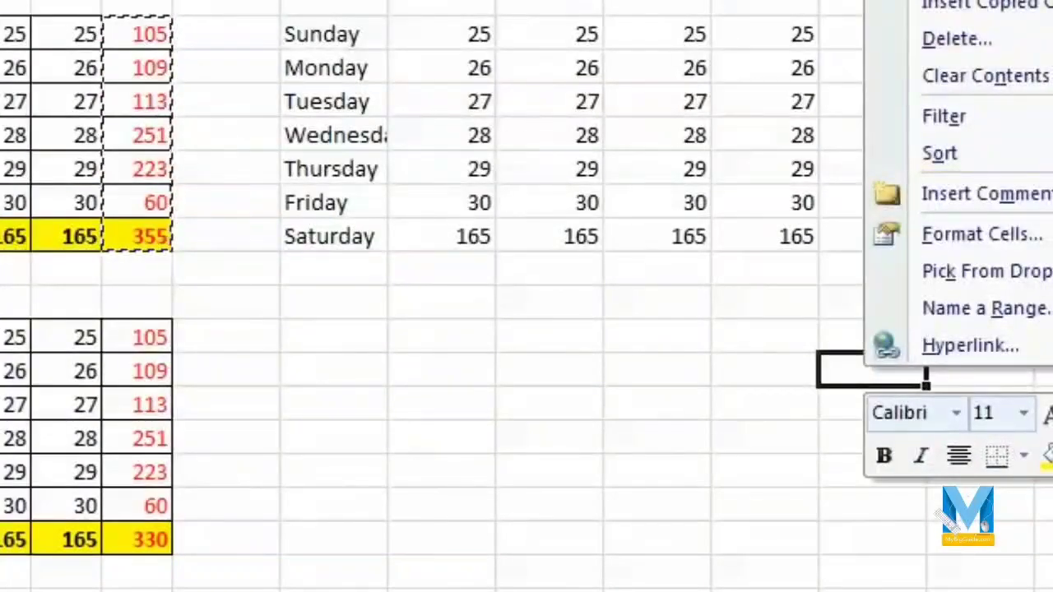
pyautogui.click(942, 1)
pyautogui.click(886, 370)
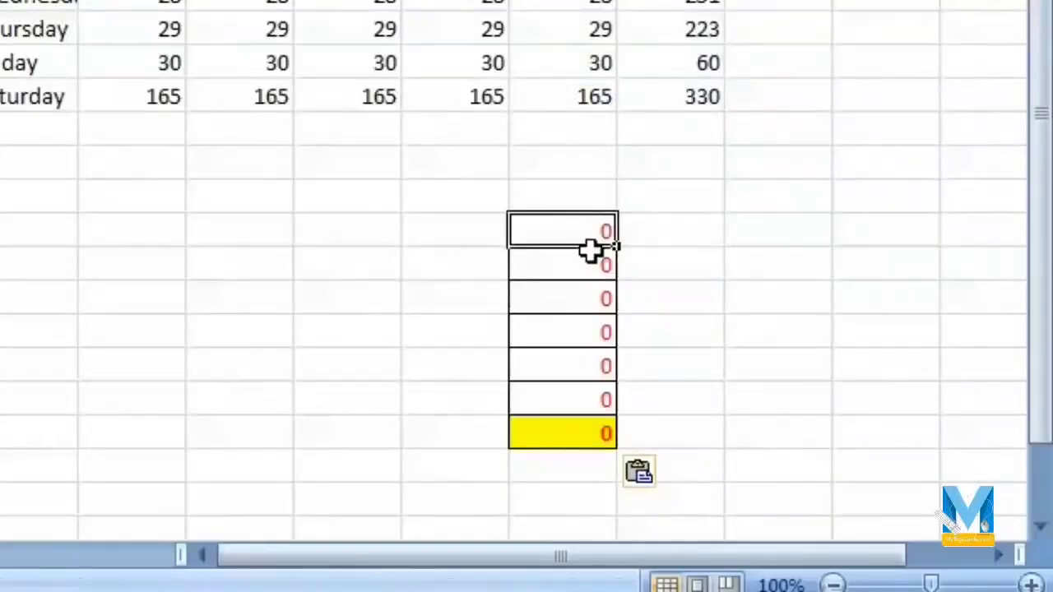
pyautogui.press('F2')
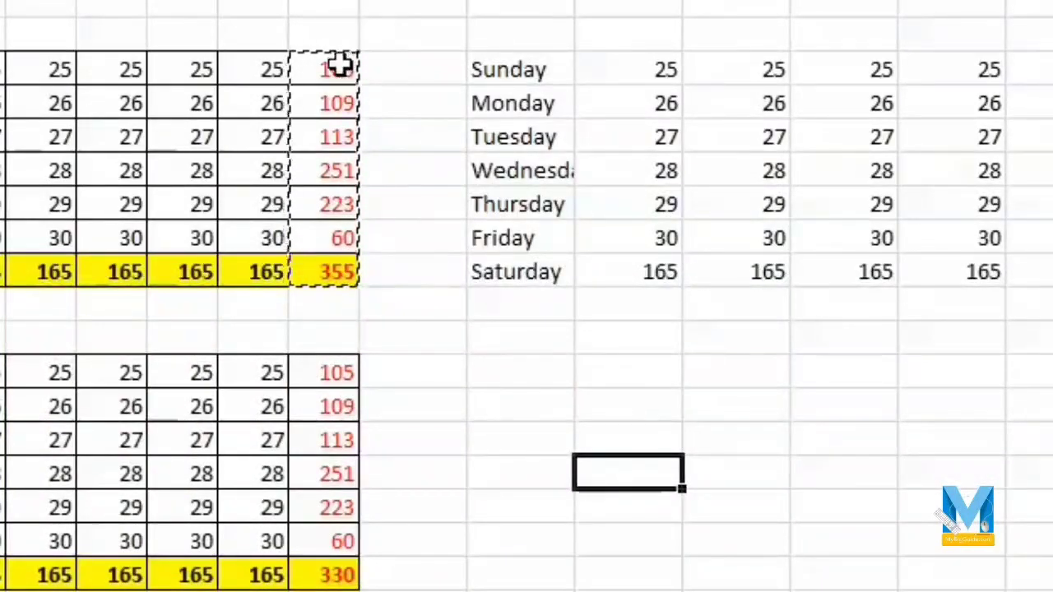
# Copy the original totals column J4:J10 and paste it at cell R14 using Paste Special with the Values option
pyautogui.moveTo(340, 66); pyautogui.dragTo(326, 251)
pyautogui.rightClick(316, 118)
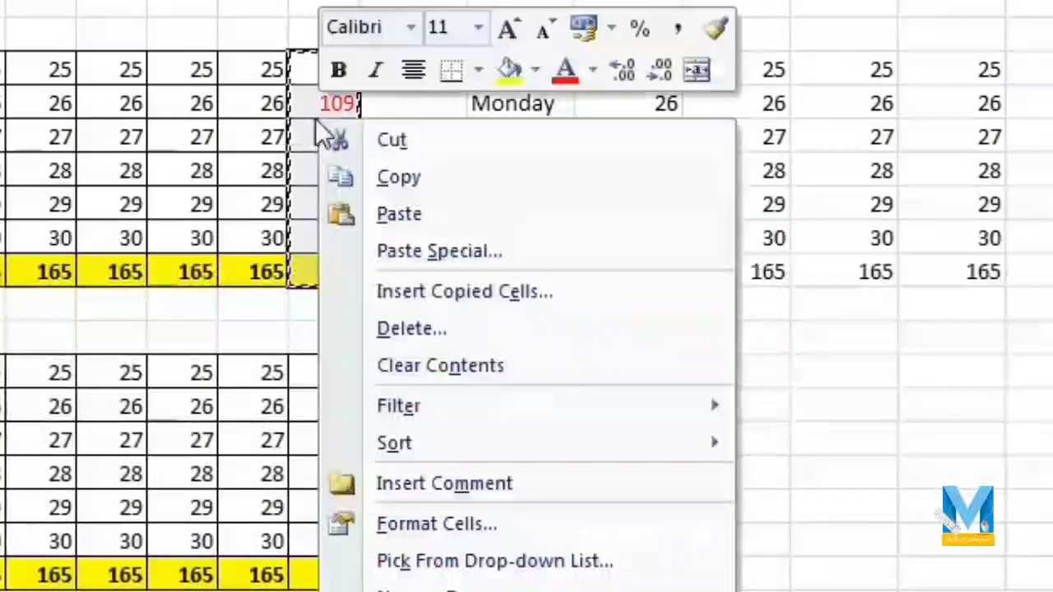
pyautogui.click(421, 177)
pyautogui.click(1045, 69)
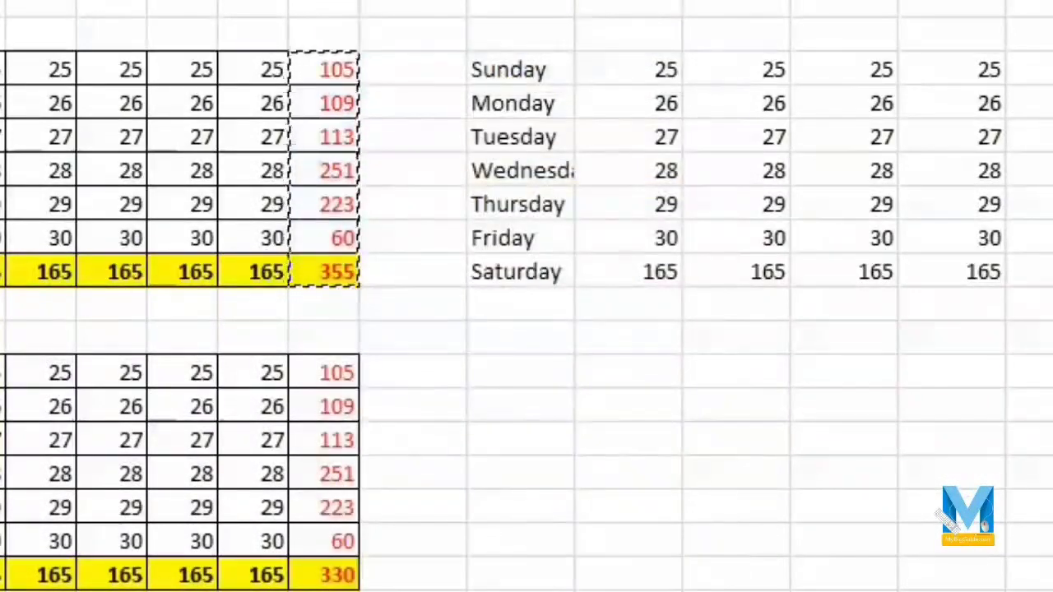
pyautogui.rightClick(838, 413)
pyautogui.click(902, 171)
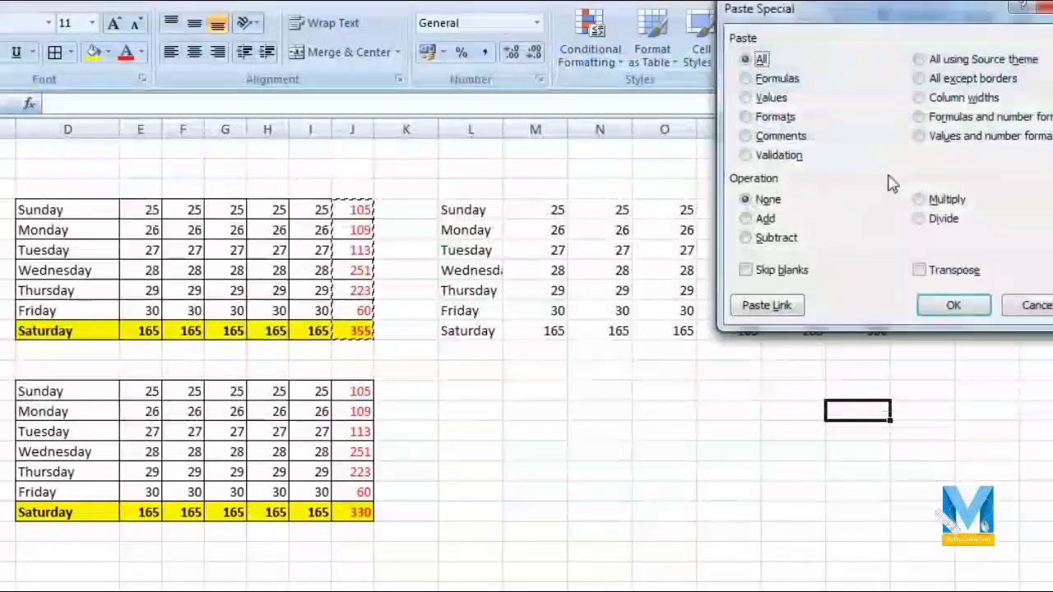
pyautogui.click(766, 98)
pyautogui.click(953, 305)
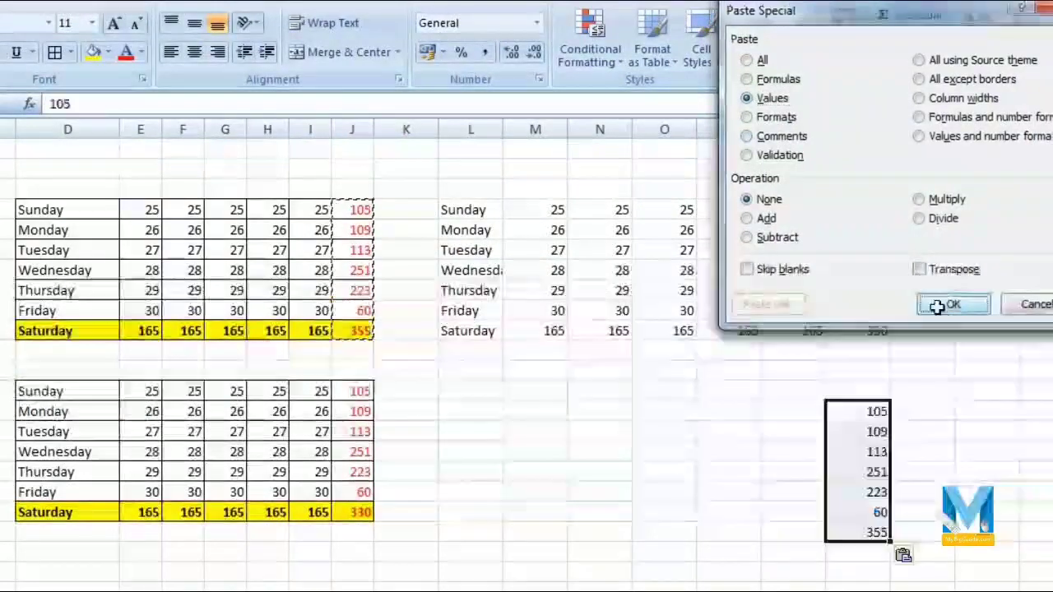
# Check the contents of the values-only totals in column R and clear the range R14:R21
pyautogui.click(793, 362)
pyautogui.click(846, 417)
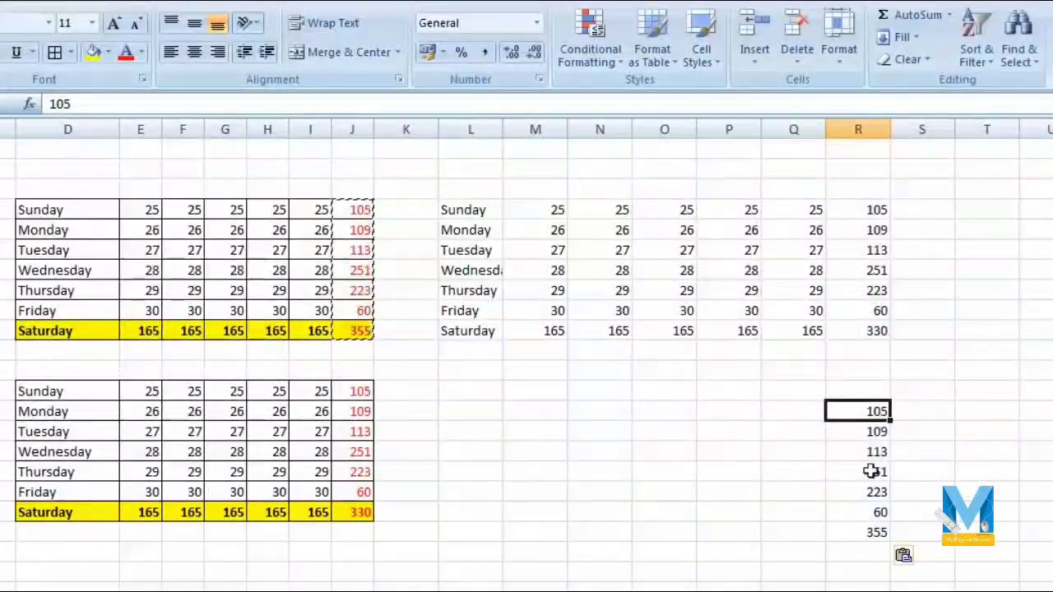
pyautogui.moveTo(856, 420); pyautogui.dragTo(850, 498)
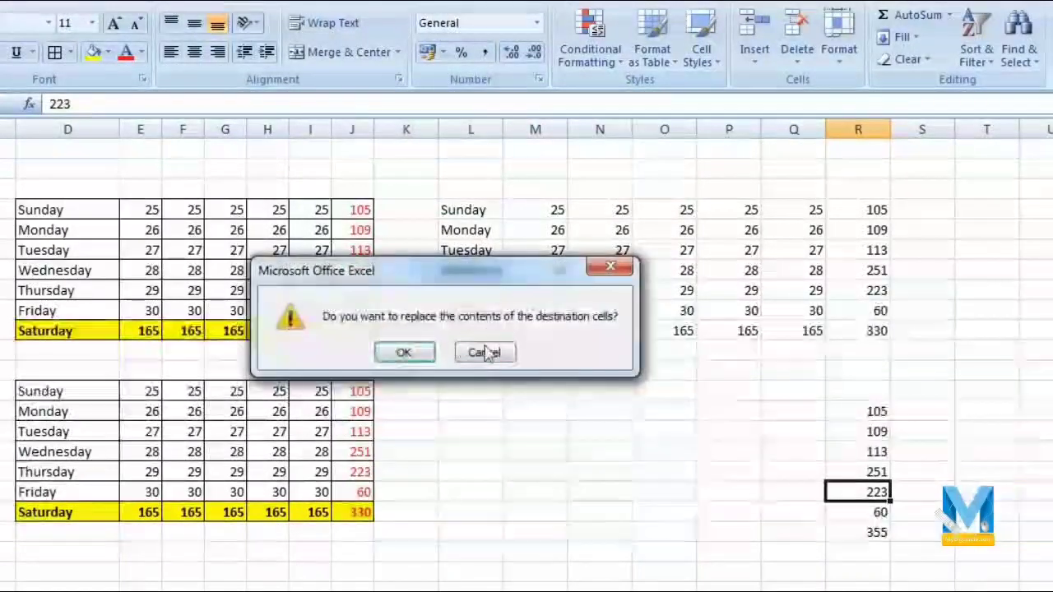
pyautogui.click(485, 352)
pyautogui.moveTo(853, 407); pyautogui.dragTo(880, 557)
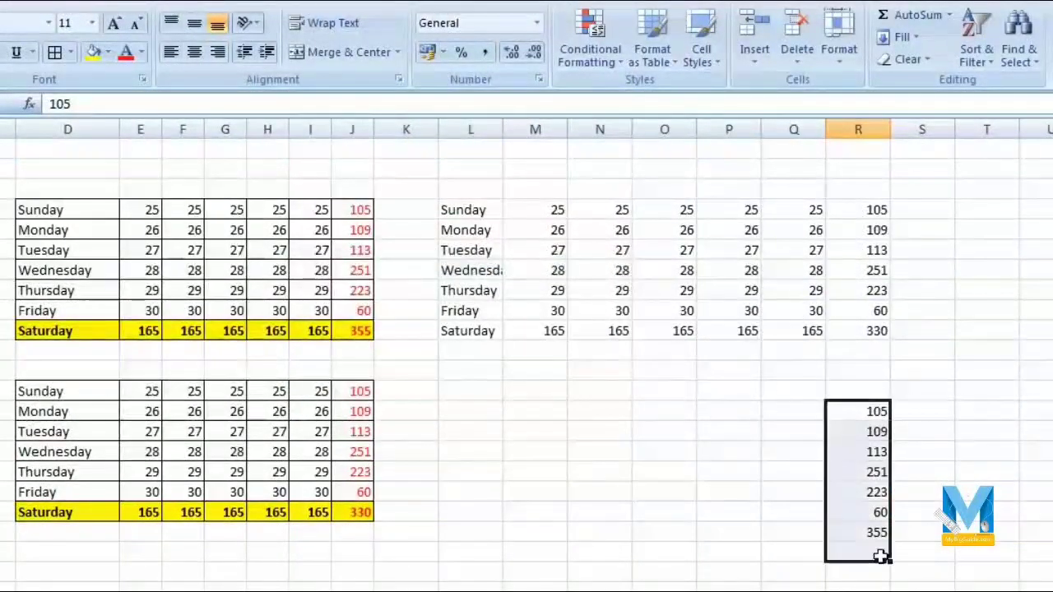
pyautogui.press('Delete')
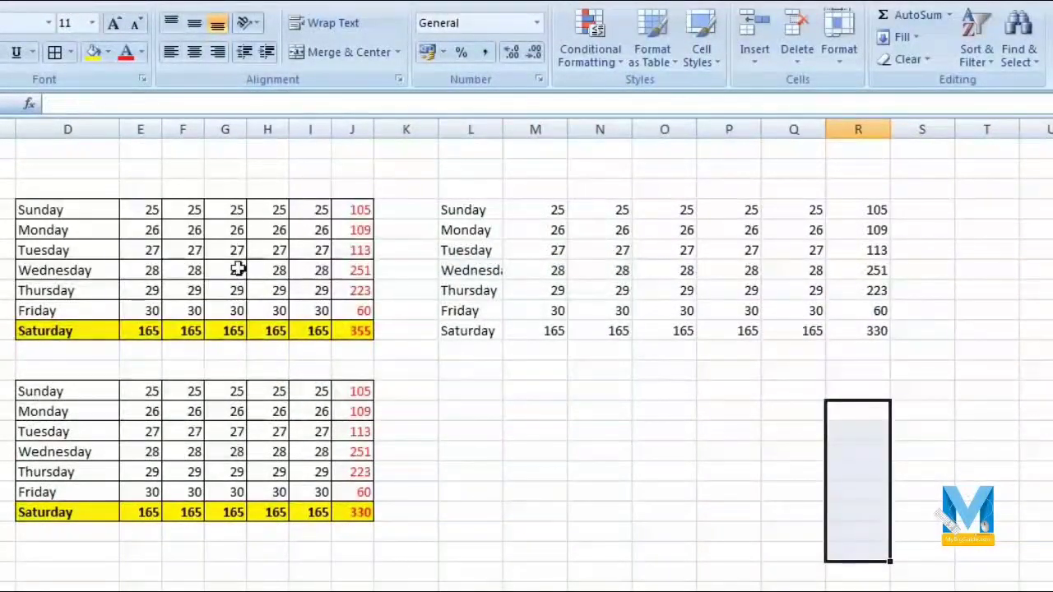
# Copy the original weekday table D4:J10 and paste it at cell L13 using Paste Special with the Values option
pyautogui.moveTo(71, 209); pyautogui.dragTo(352, 297)
pyautogui.rightClick(351, 330)
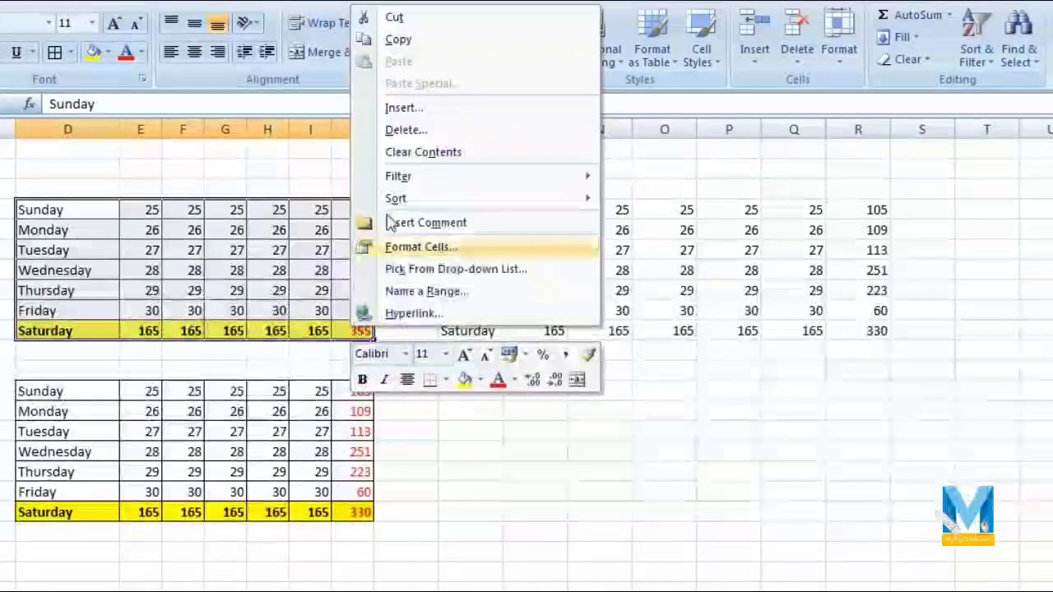
pyautogui.click(398, 41)
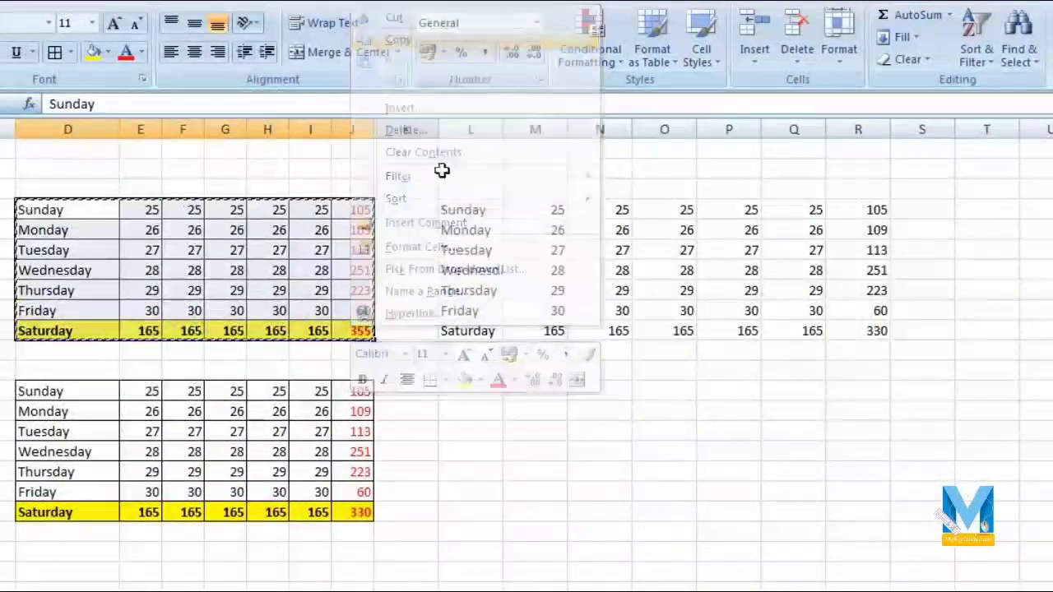
pyautogui.rightClick(492, 396)
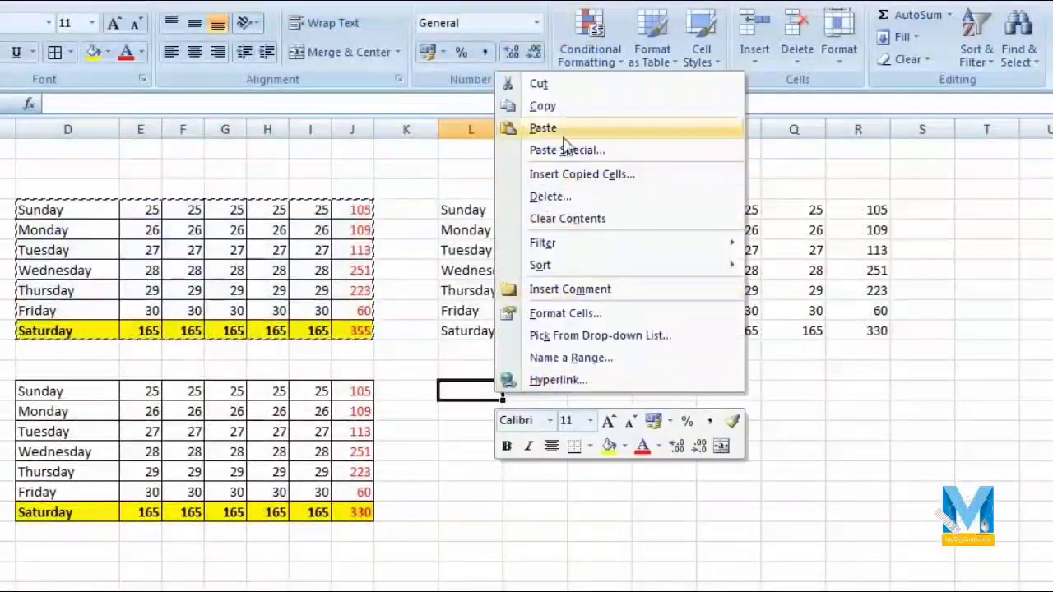
pyautogui.click(618, 153)
pyautogui.click(476, 73)
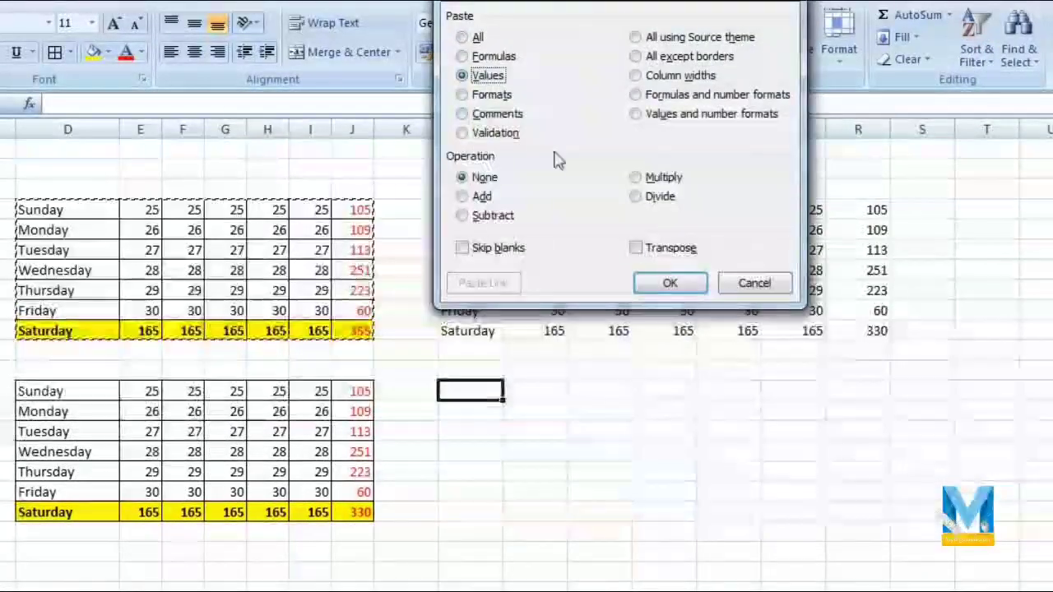
pyautogui.click(683, 283)
# Check the totals column and Saturday row of the values-only table, and clear the range L13:R19
pyautogui.click(875, 393)
pyautogui.press('Down')
pyautogui.press('Down')
pyautogui.press('Down')
pyautogui.press('Down')
pyautogui.press('Down')
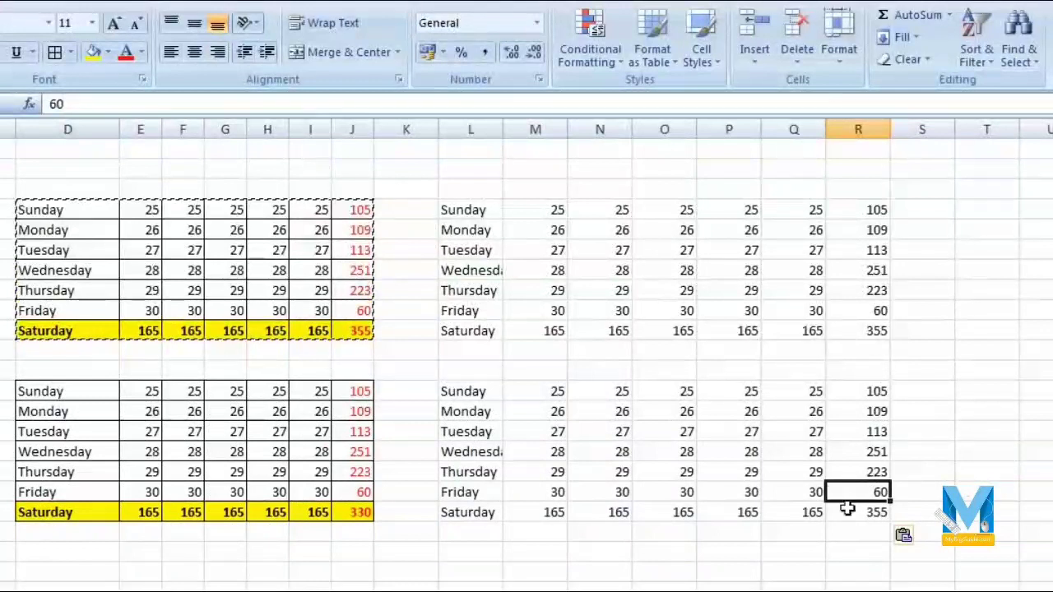
pyautogui.click(665, 512)
pyautogui.click(518, 511)
pyautogui.moveTo(456, 384); pyautogui.dragTo(874, 510)
pyautogui.press('Delete')
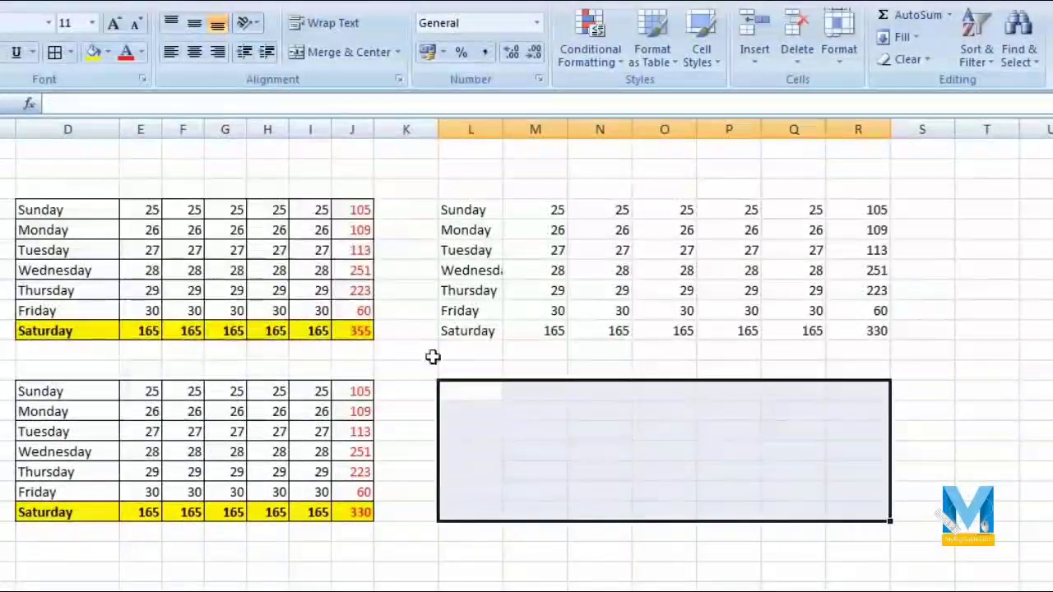
# Copy the original weekday table D4:J10 and open the Paste Special options for cell L13
pyautogui.moveTo(45, 211); pyautogui.dragTo(347, 330)
pyautogui.rightClick(347, 331)
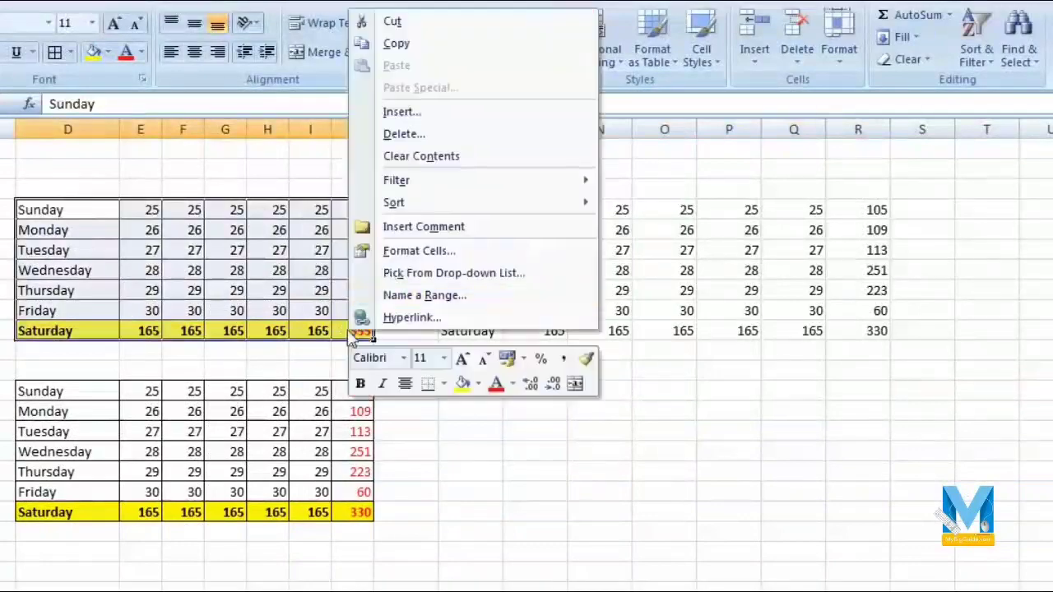
pyautogui.click(394, 41)
pyautogui.rightClick(481, 395)
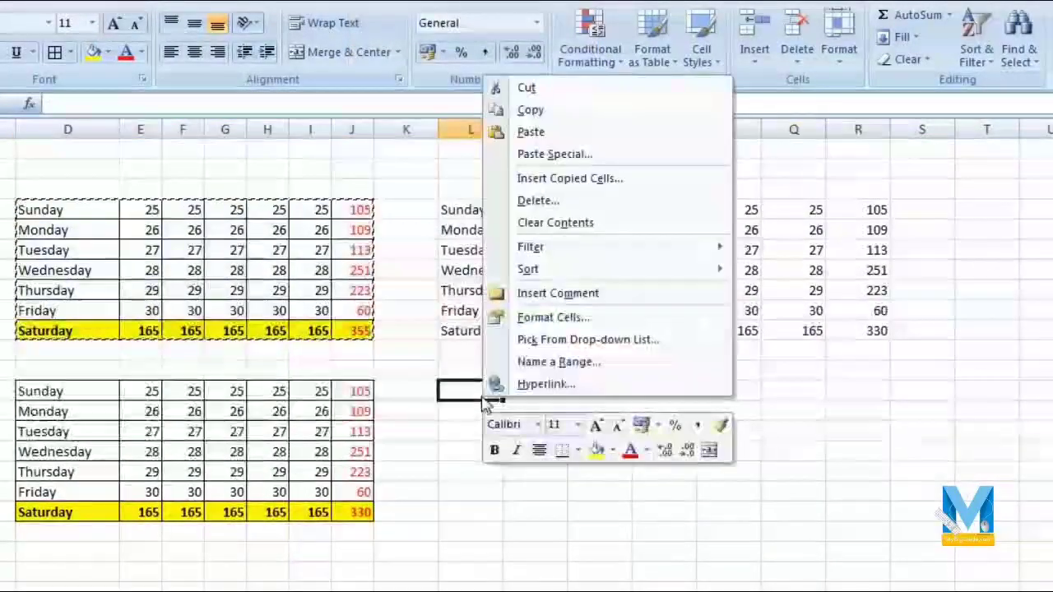
pyautogui.click(580, 152)
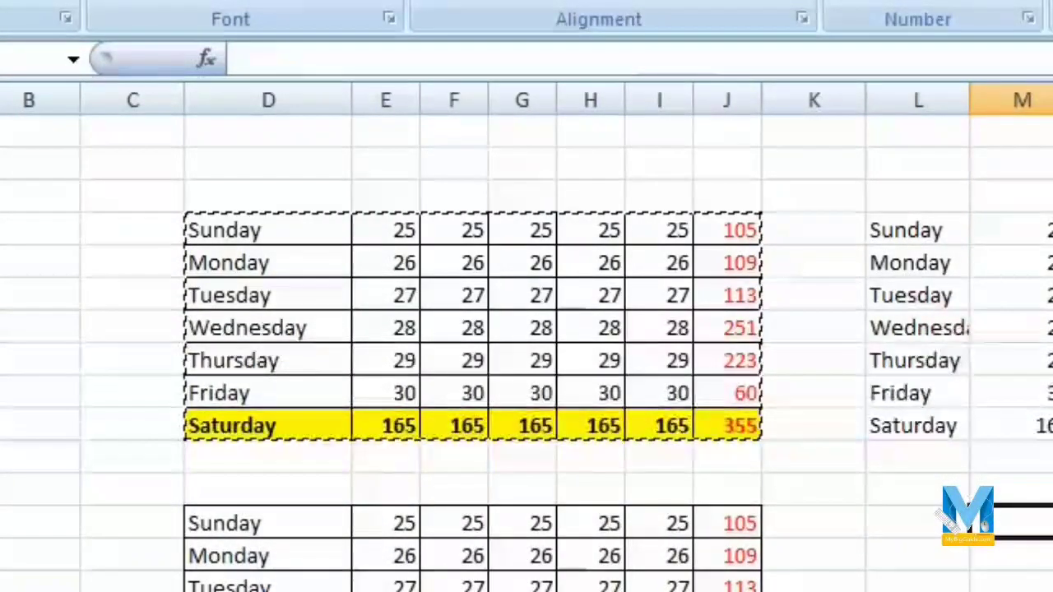
# Try a normal paste of the original table's yellow Saturday row over the Tuesday row L6:R6, and undo it
pyautogui.moveTo(733, 419); pyautogui.dragTo(277, 423)
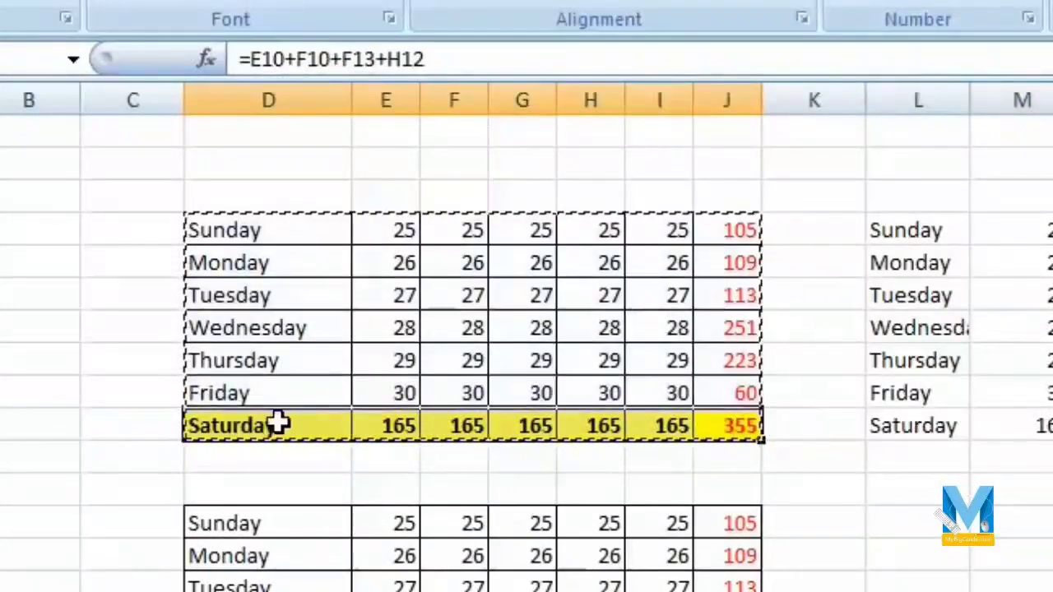
pyautogui.rightClick(341, 423)
pyautogui.click(460, 0)
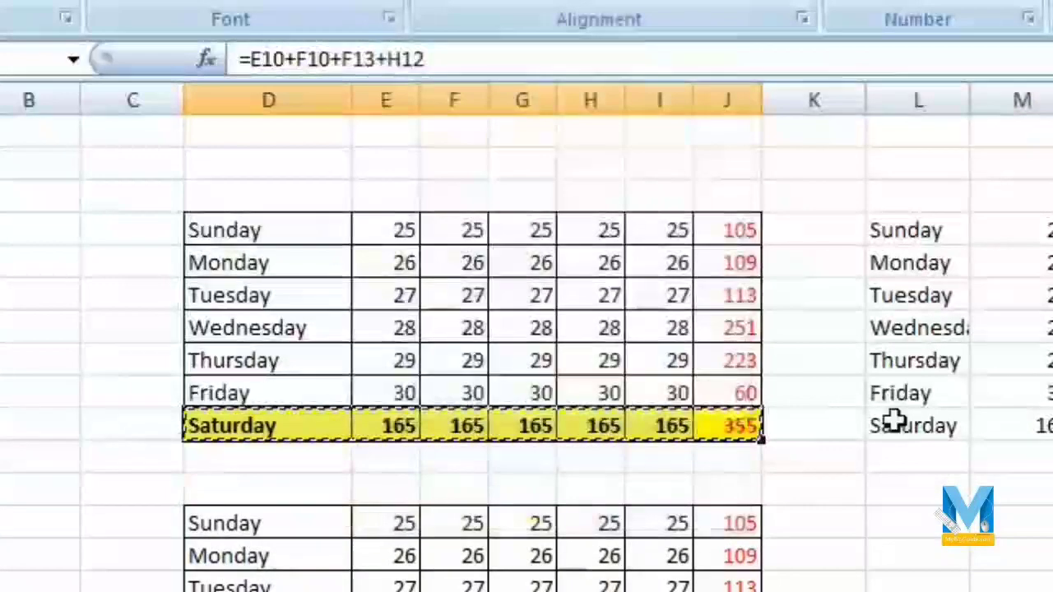
pyautogui.moveTo(895, 421); pyautogui.dragTo(1052, 425)
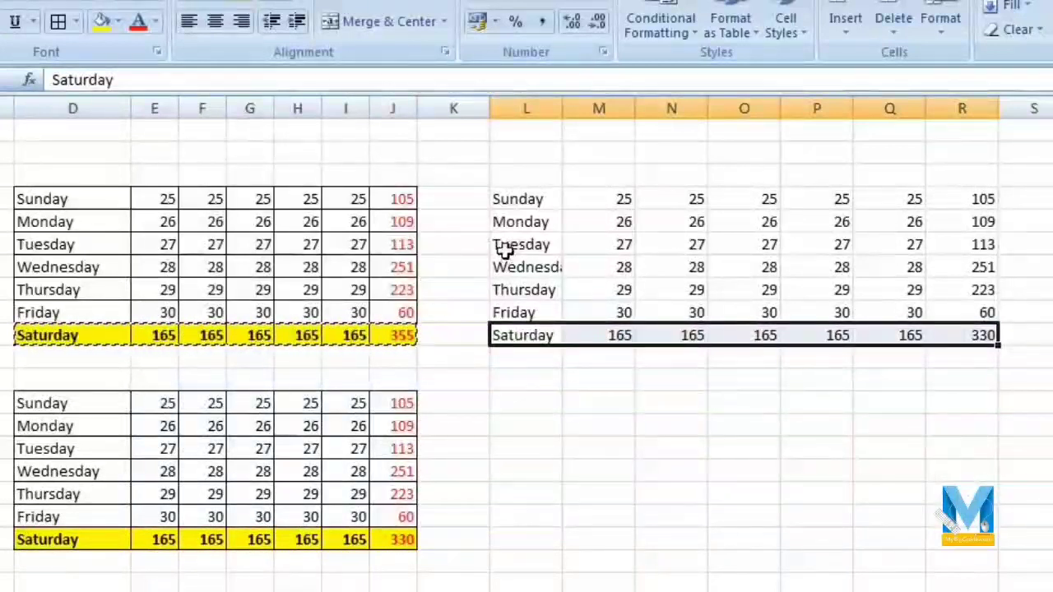
pyautogui.moveTo(504, 251); pyautogui.dragTo(968, 244)
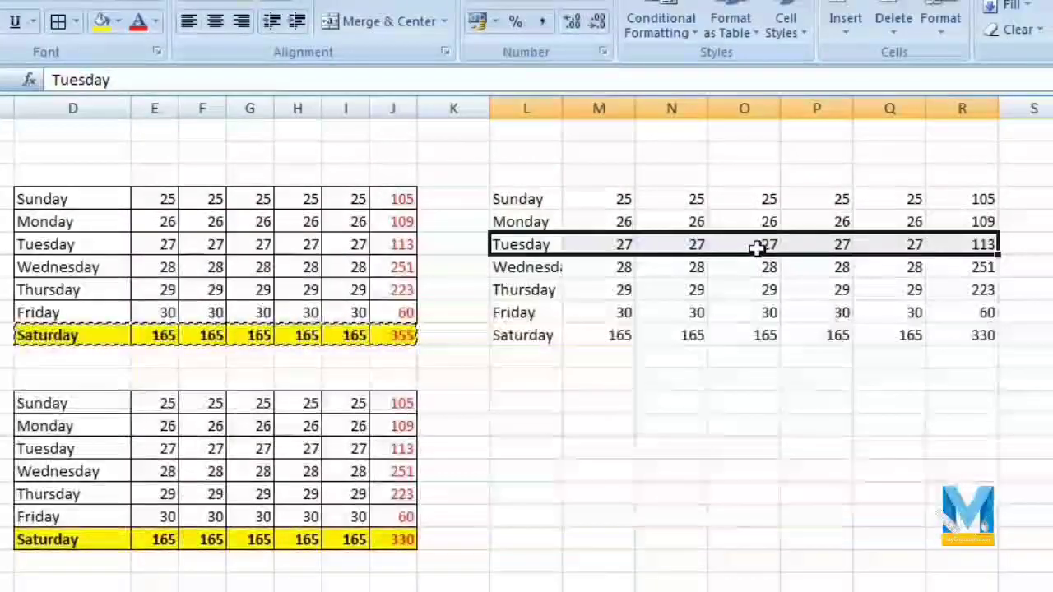
pyautogui.rightClick(587, 247)
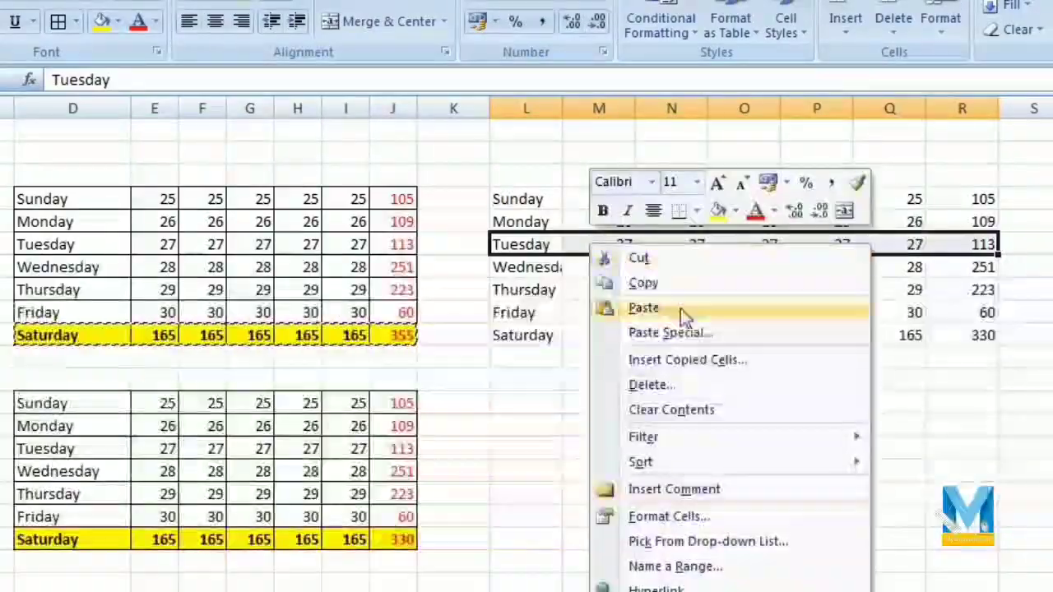
pyautogui.click(732, 311)
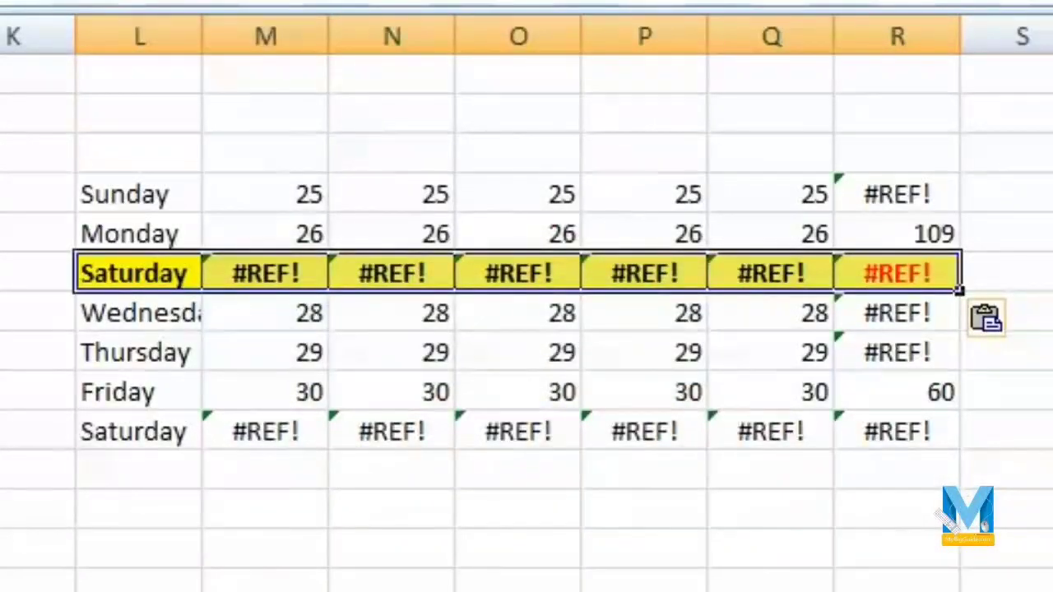
pyautogui.hotkey('ctrl', 'z')
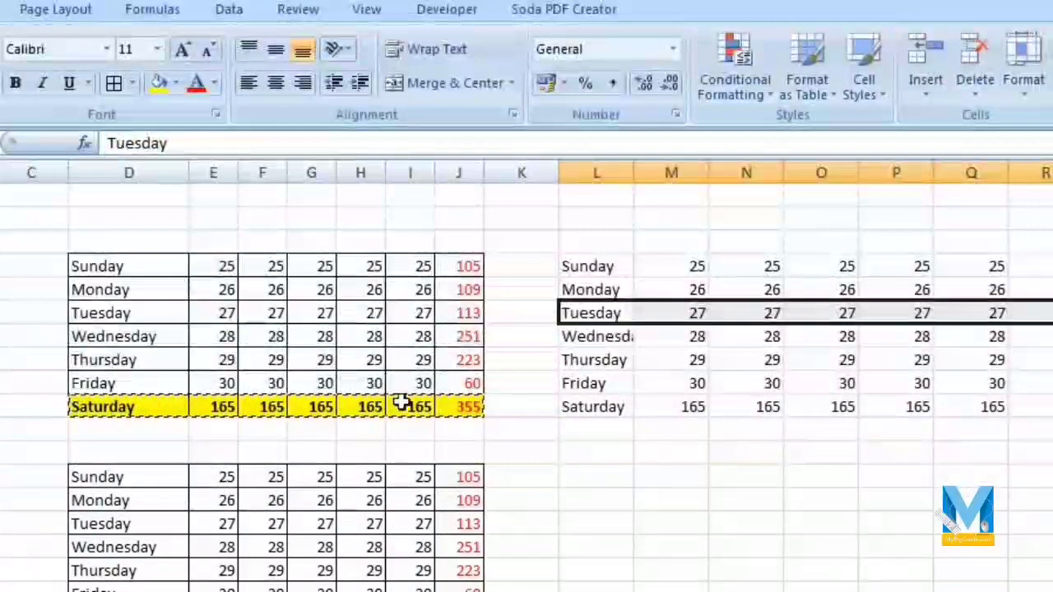
# Copy the Saturday total in I10 and apply only its formats to the Tuesday row L6:R6 with Paste Special
pyautogui.rightClick(403, 406)
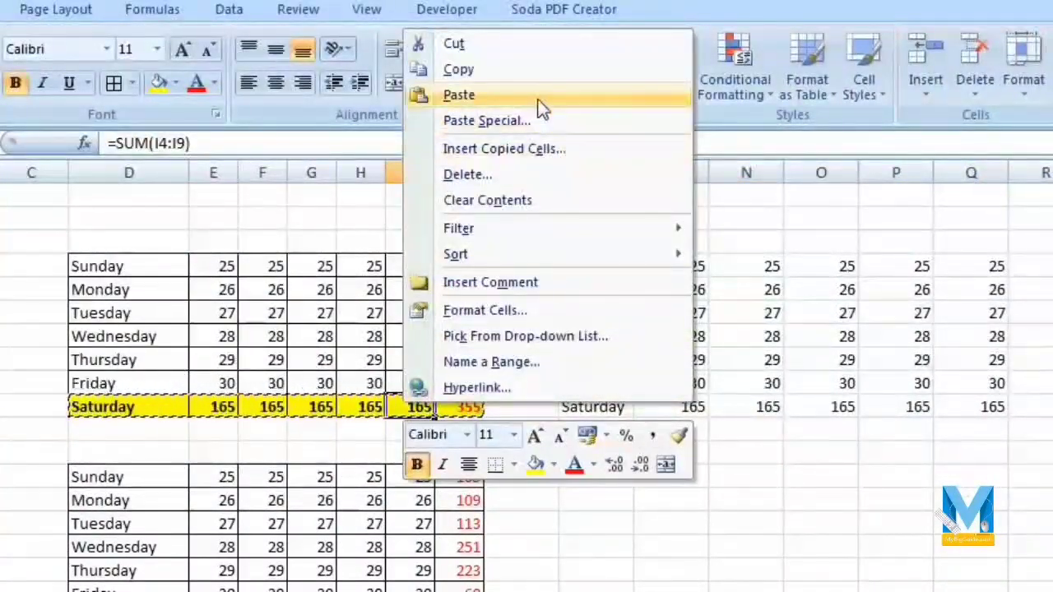
pyautogui.click(539, 72)
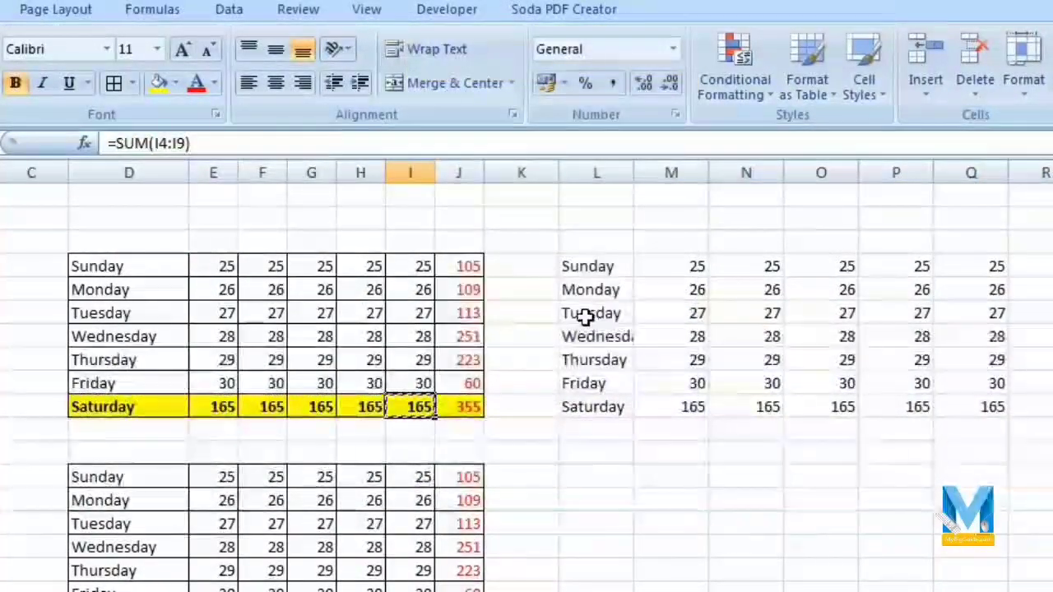
pyautogui.moveTo(578, 315); pyautogui.dragTo(1020, 315)
pyautogui.rightClick(864, 315)
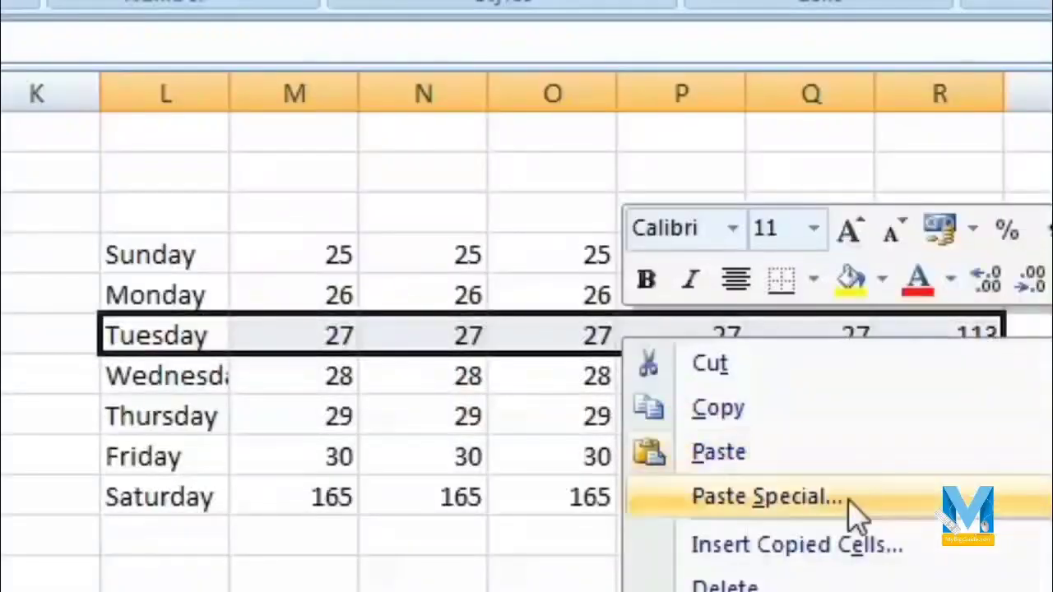
pyautogui.click(846, 499)
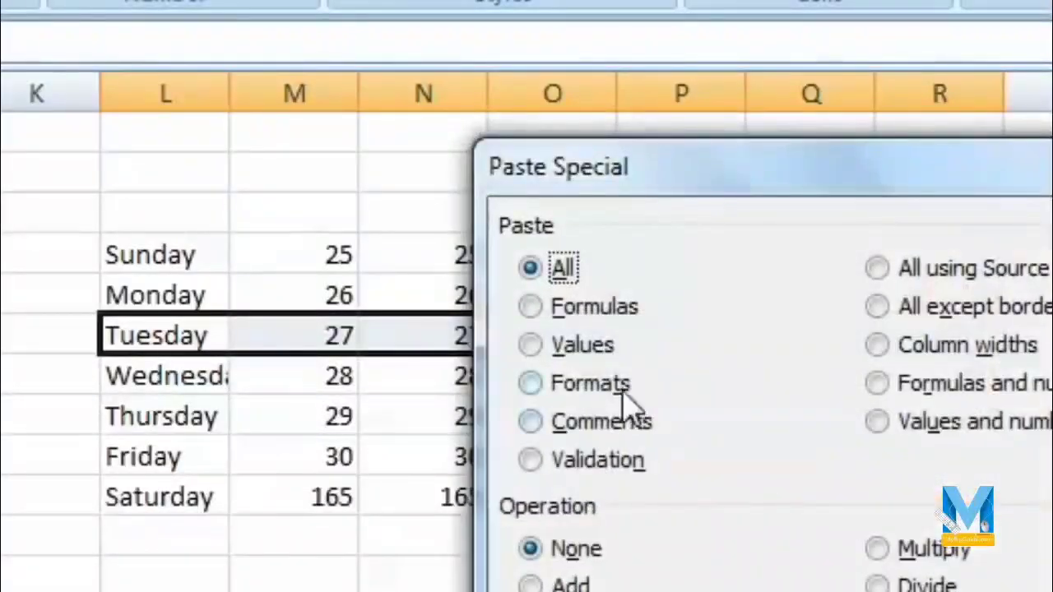
pyautogui.click(589, 383)
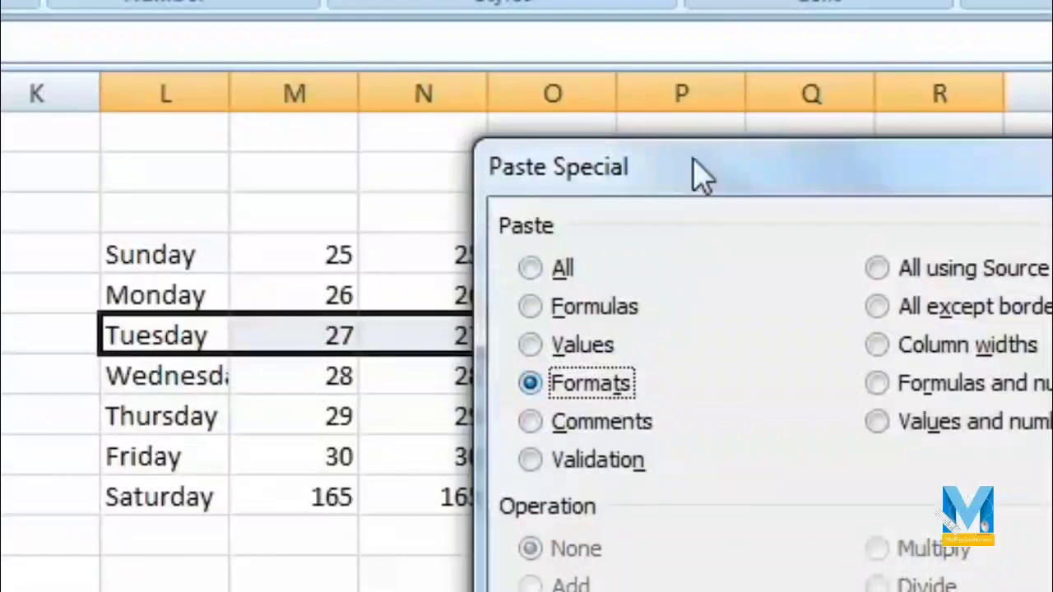
pyautogui.moveTo(699, 175); pyautogui.dragTo(329, 448)
pyautogui.press('Return')
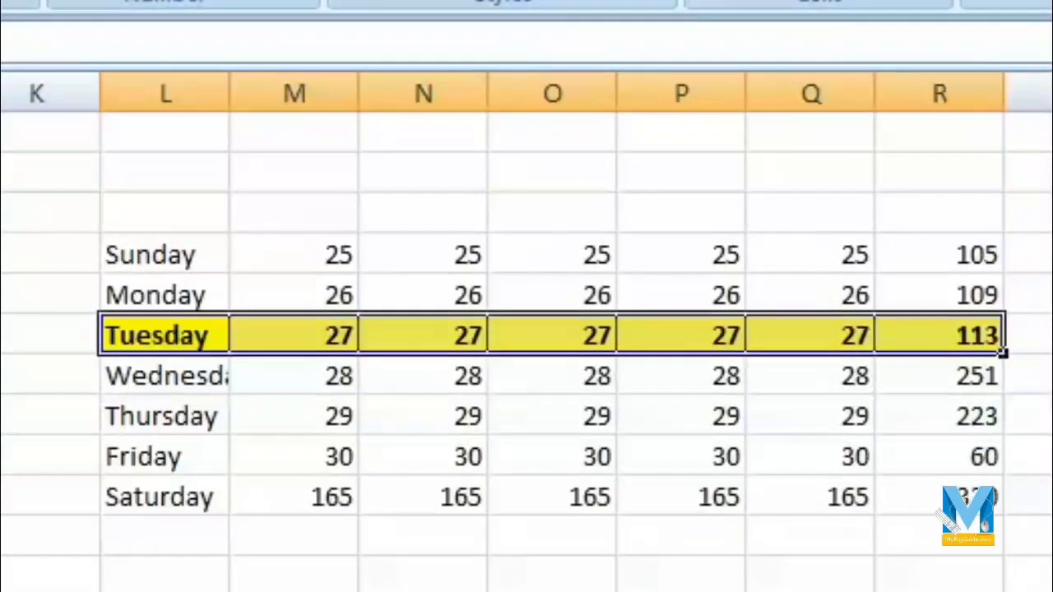
pyautogui.click(431, 566)
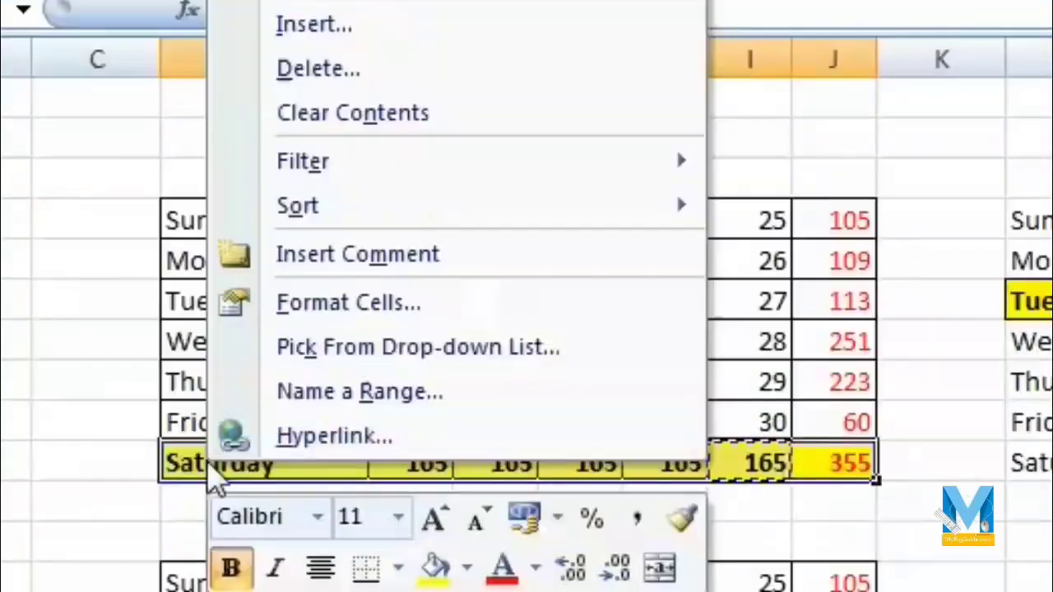
# Paste only the formats of the copied Saturday row D10:J10 onto the Sunday row starting at L4
pyautogui.press('Escape')
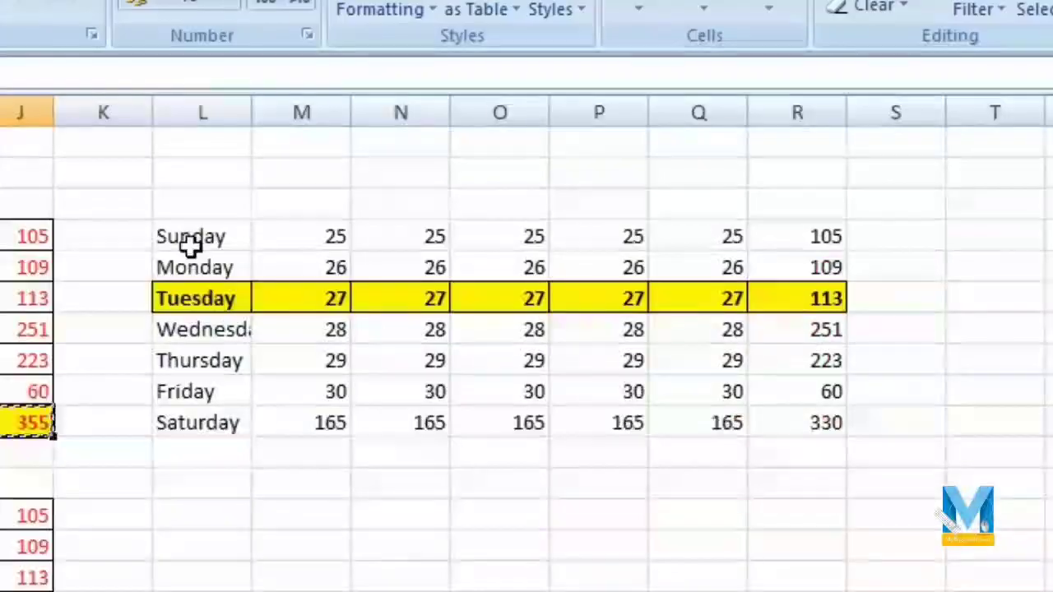
pyautogui.rightClick(191, 242)
pyautogui.click(351, 364)
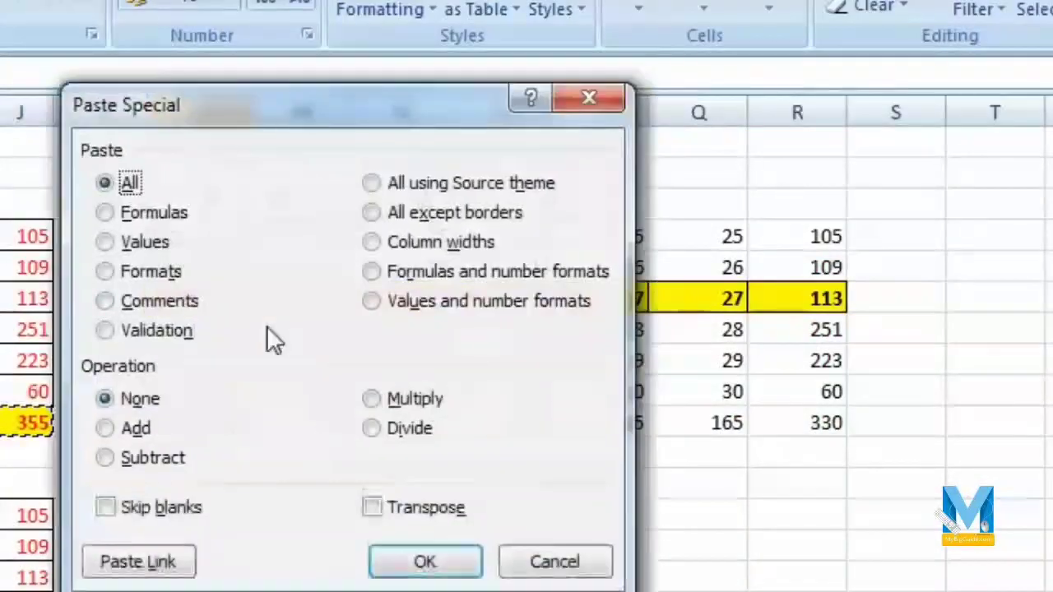
pyautogui.click(144, 272)
pyautogui.click(423, 561)
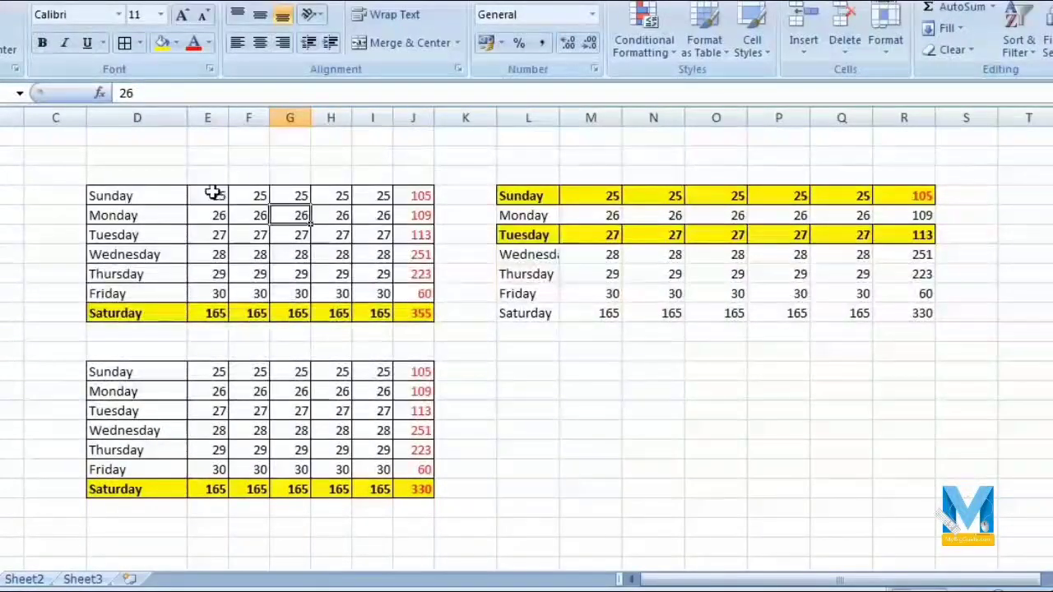
# Add a Duplicate Values conditional formatting rule to E4:E9 using Light Red Fill with Dark Red Text
pyautogui.moveTo(212, 194); pyautogui.dragTo(210, 288)
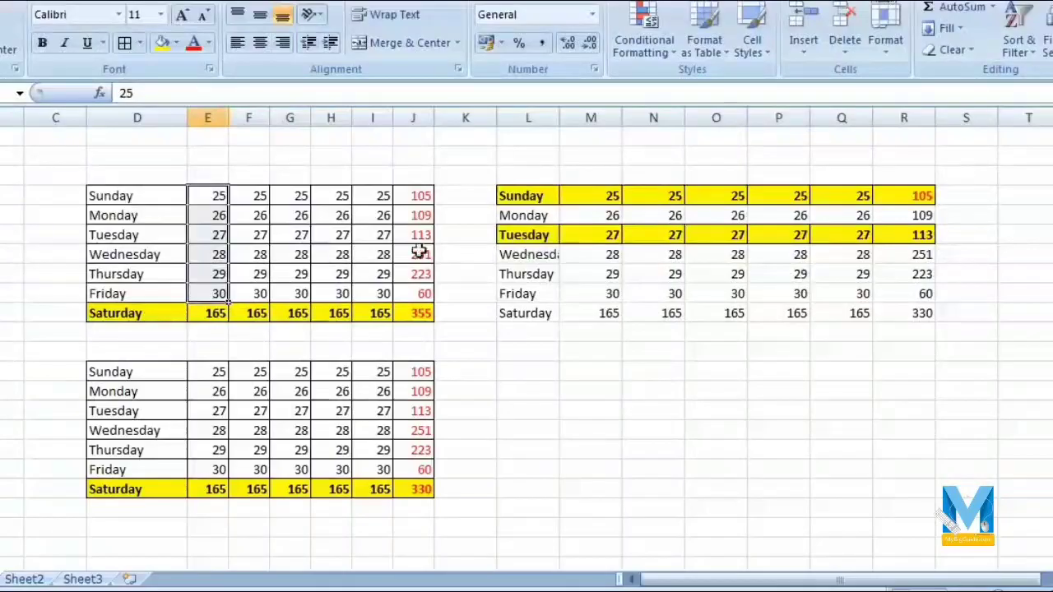
pyautogui.click(644, 41)
pyautogui.moveTo(727, 92)
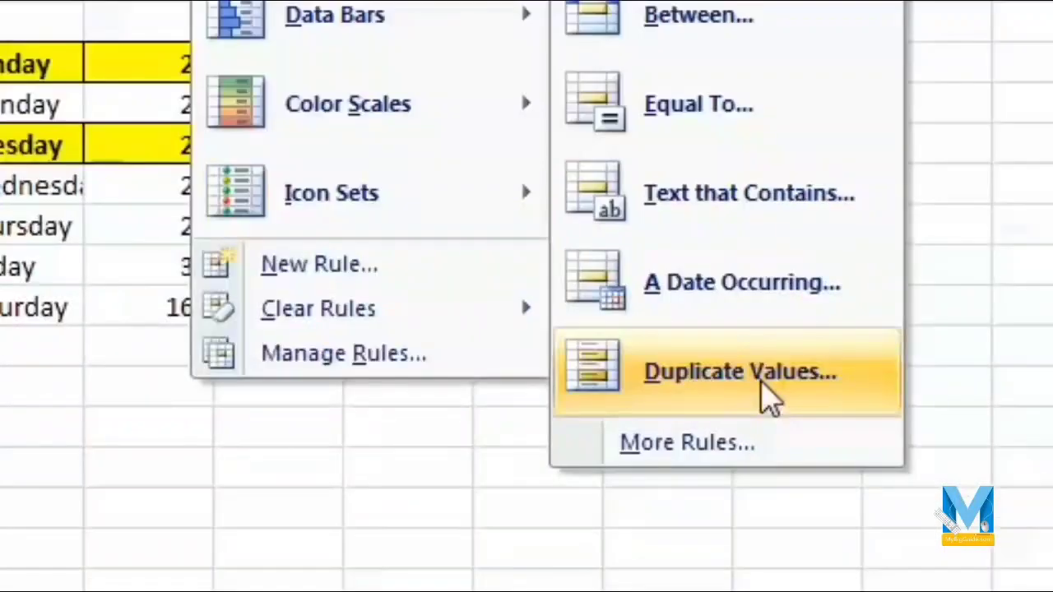
pyautogui.click(765, 397)
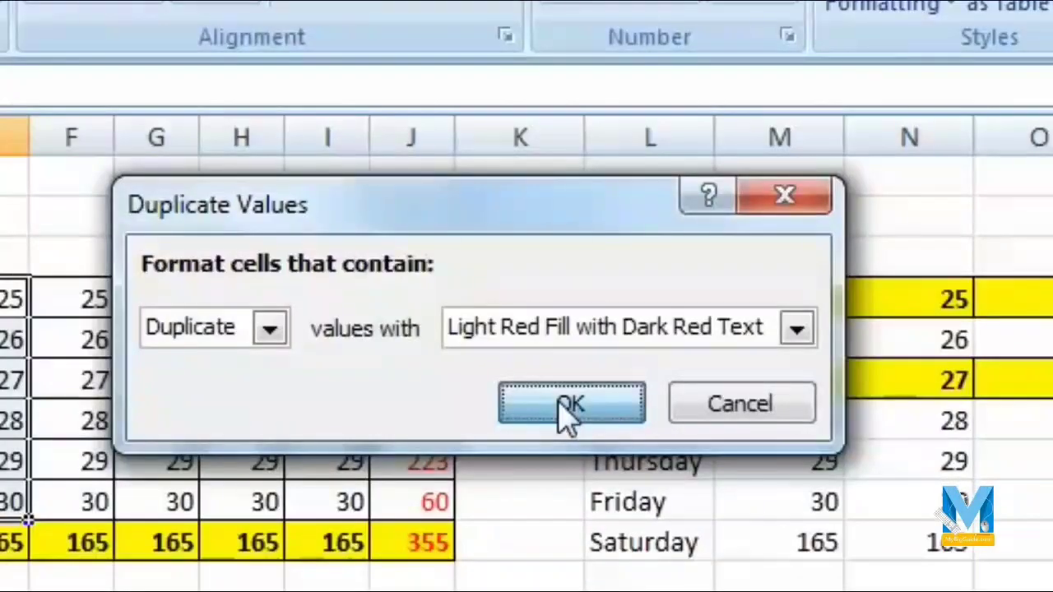
pyautogui.click(570, 404)
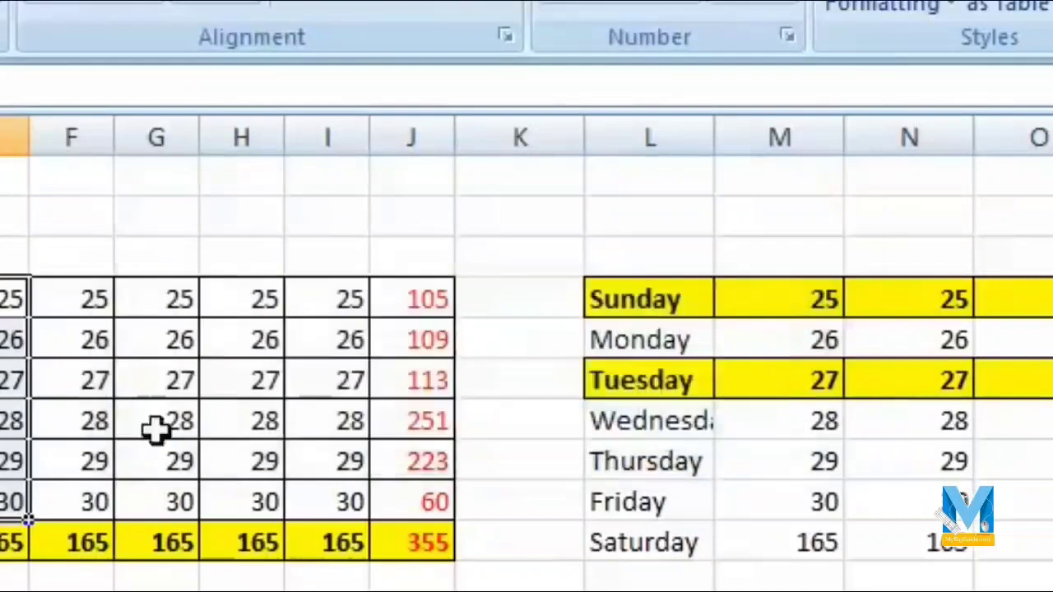
# Test the duplicate rule by changing Monday's value in E5 to 24 and then to 27
pyautogui.click(17, 335)
pyautogui.write('24')
pyautogui.press('Return')
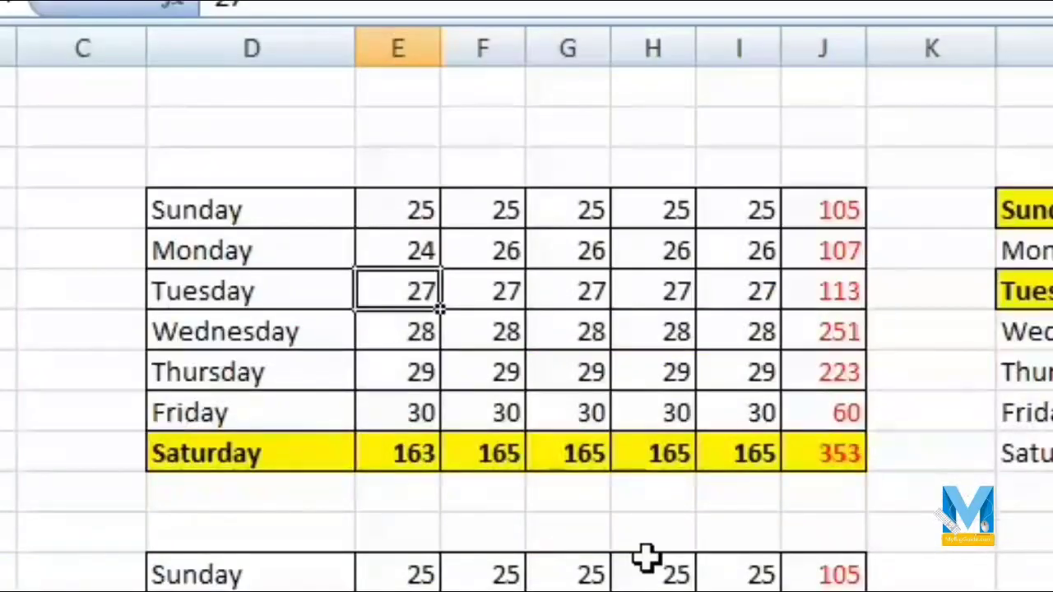
pyautogui.press('Up')
pyautogui.write('27')
pyautogui.press('Return')
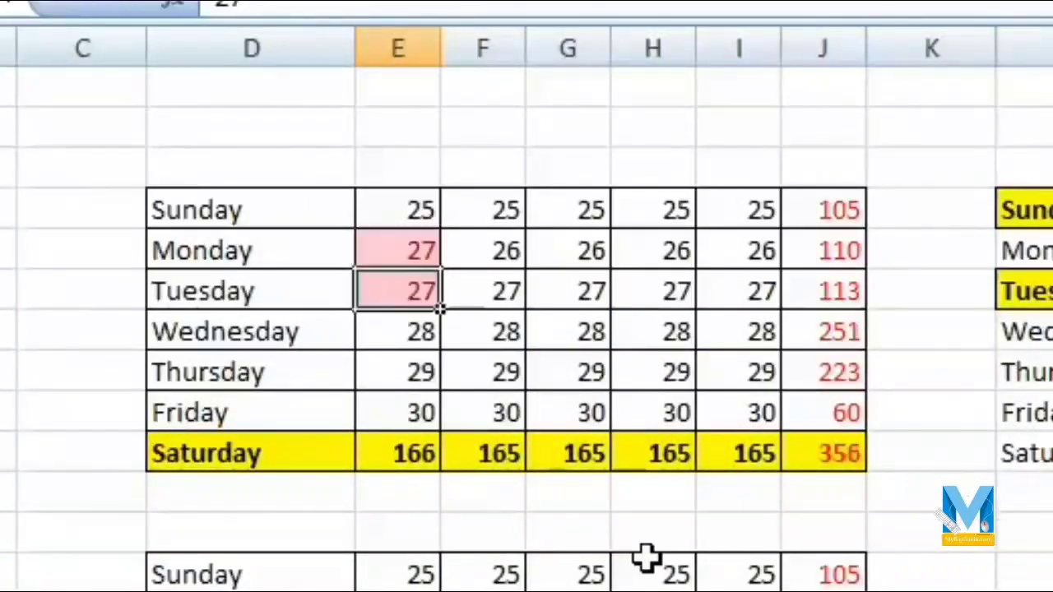
pyautogui.click(493, 404)
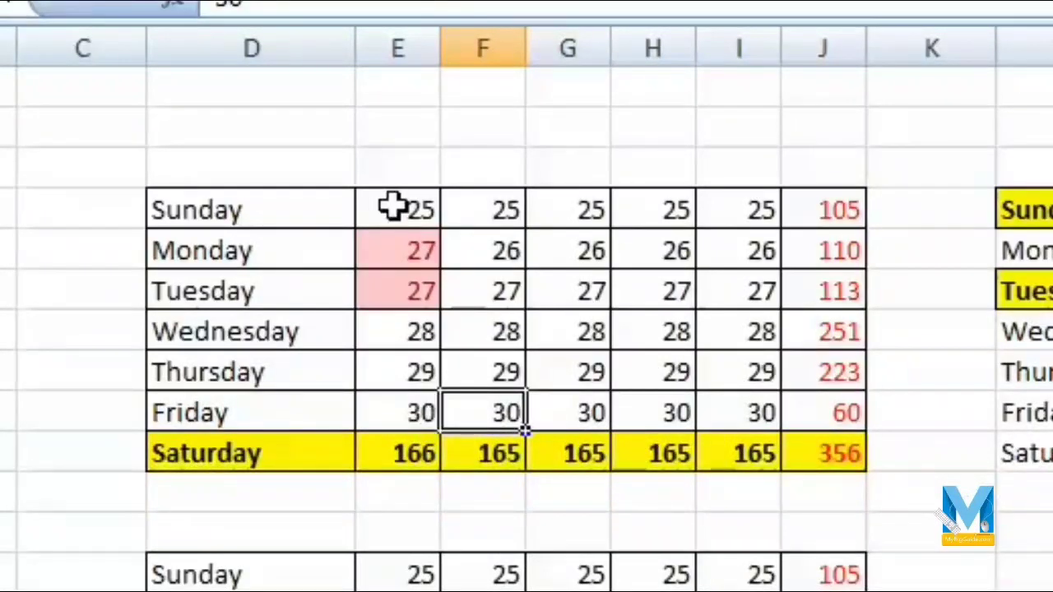
# Copy E4:E9 and paste it onto I4:I10 using Paste Special with the Formats option
pyautogui.moveTo(399, 209); pyautogui.dragTo(392, 425)
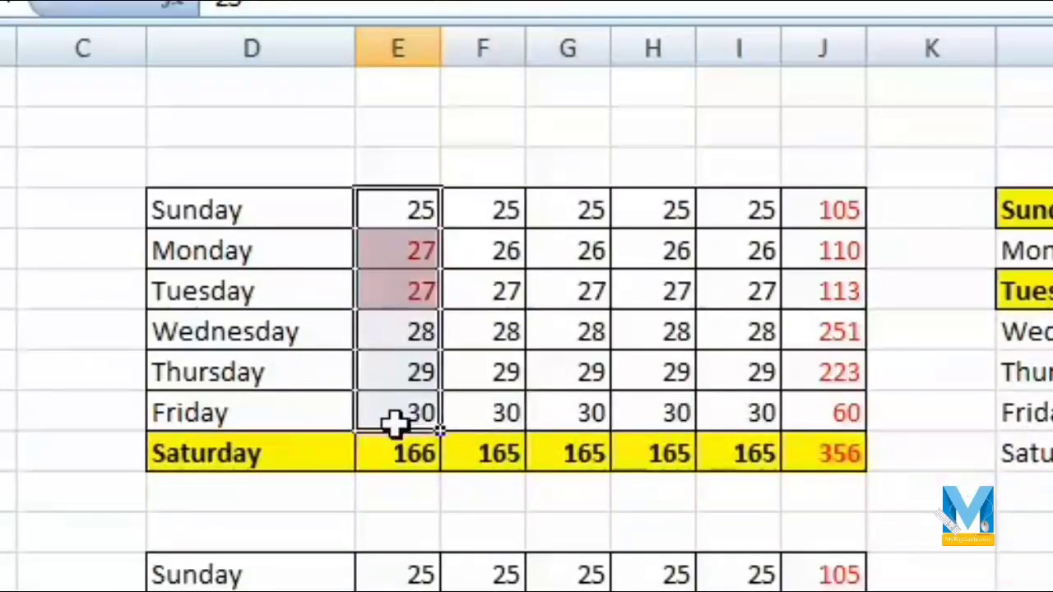
pyautogui.rightClick(404, 399)
pyautogui.click(536, 480)
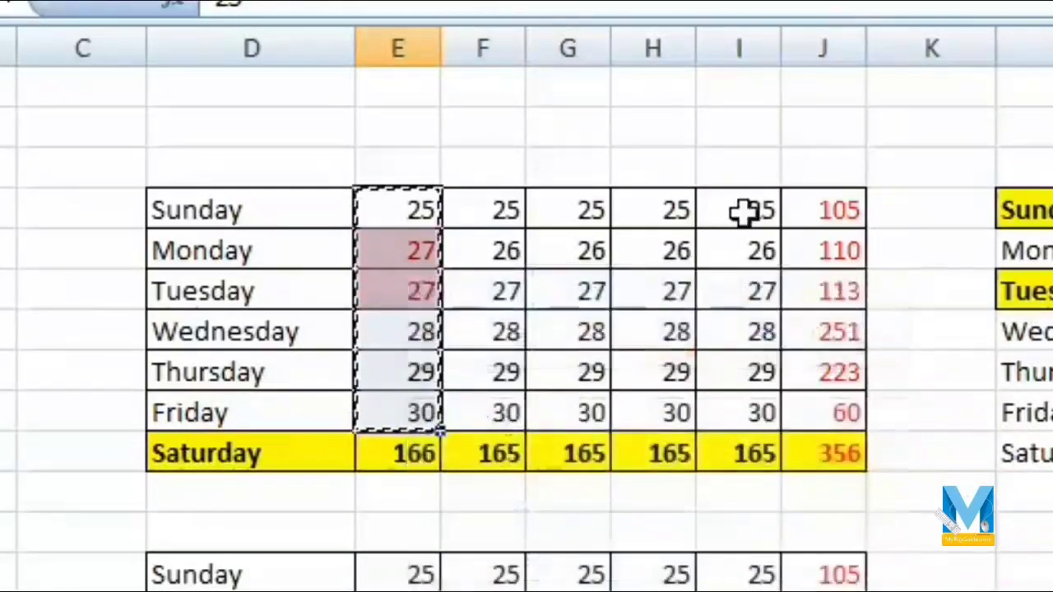
pyautogui.moveTo(743, 208); pyautogui.dragTo(744, 452)
pyautogui.rightClick(750, 407)
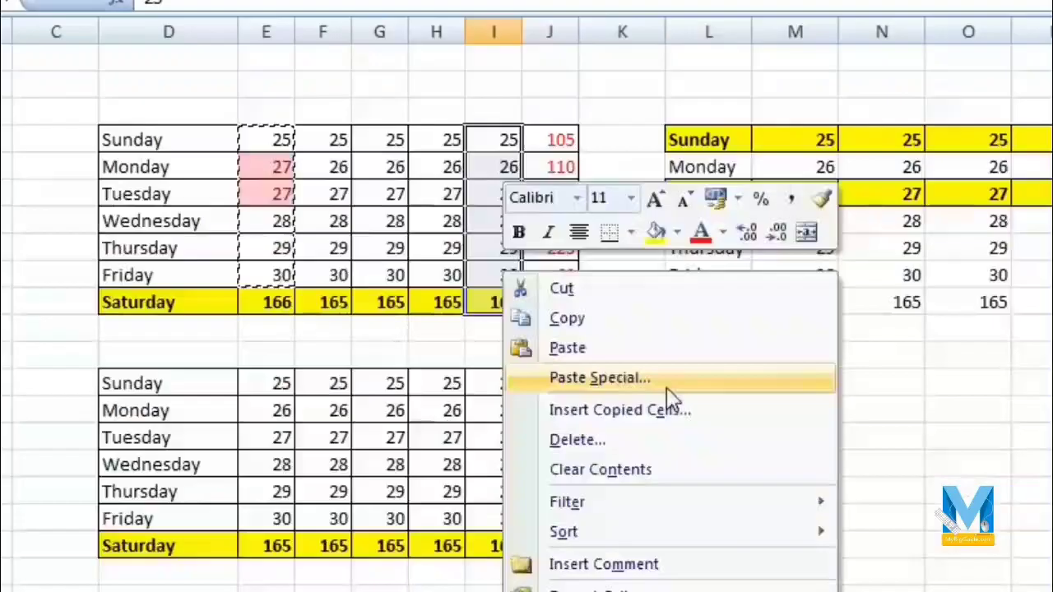
pyautogui.click(945, 566)
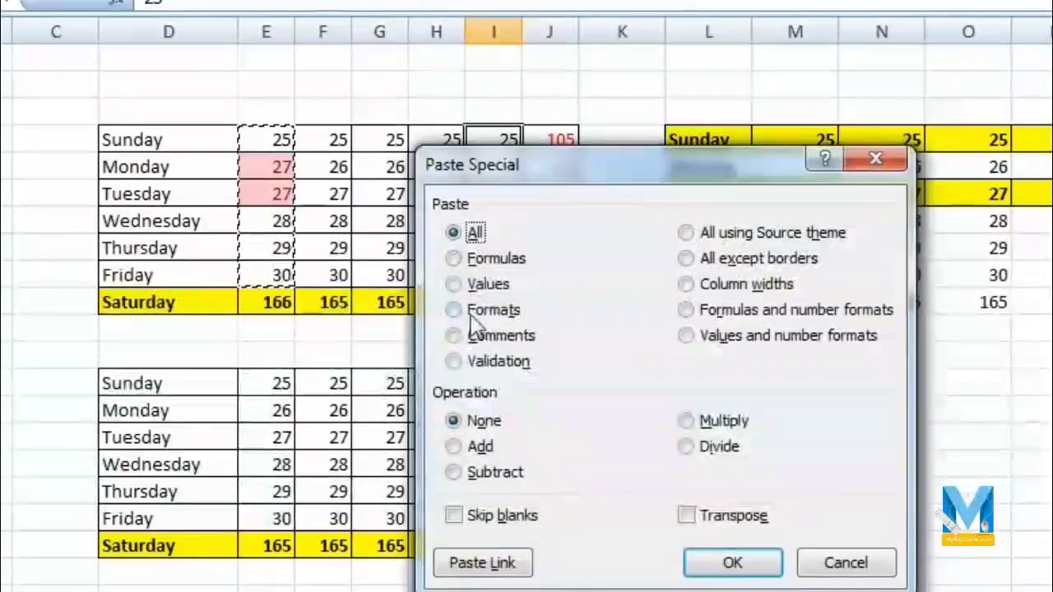
pyautogui.click(468, 311)
pyautogui.moveTo(591, 169); pyautogui.dragTo(955, 14)
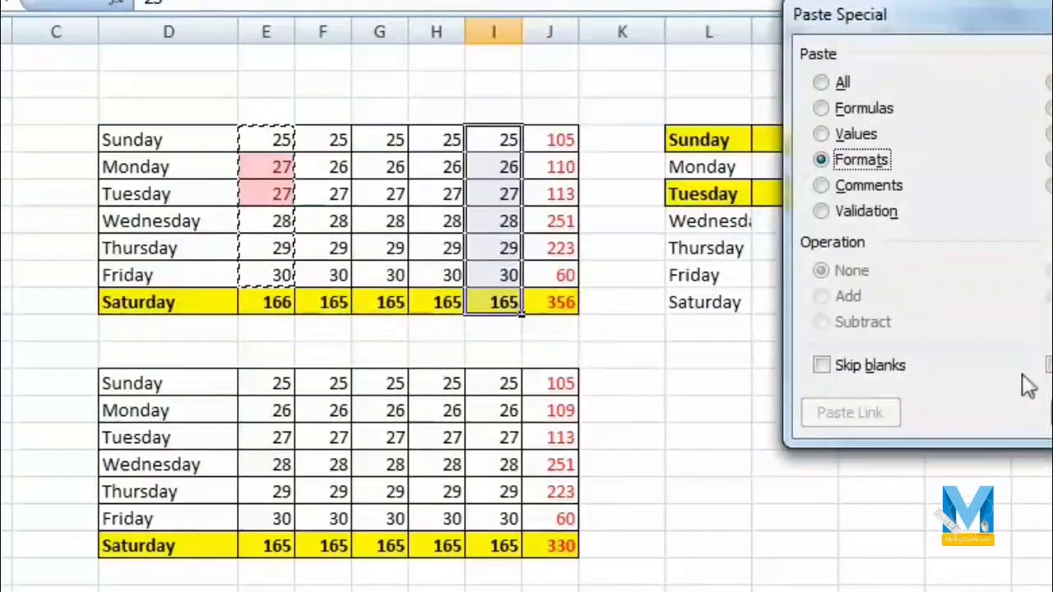
pyautogui.press('Return')
# Set Thursday's value in I8 to 27 to test the pasted duplicate rule
pyautogui.click(498, 247)
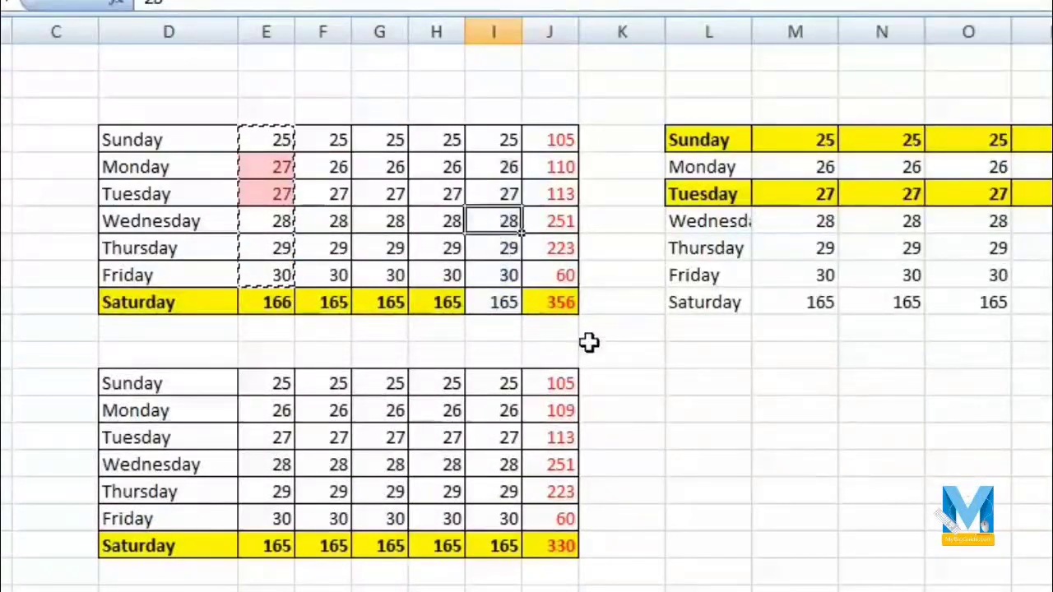
pyautogui.write('2')
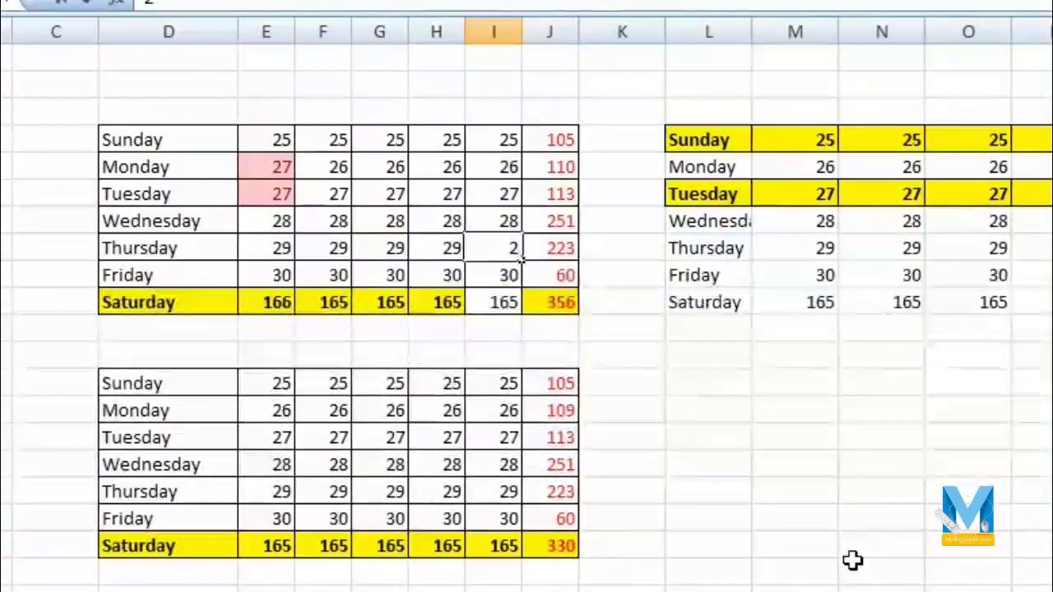
pyautogui.write('7')
pyautogui.press('Return')
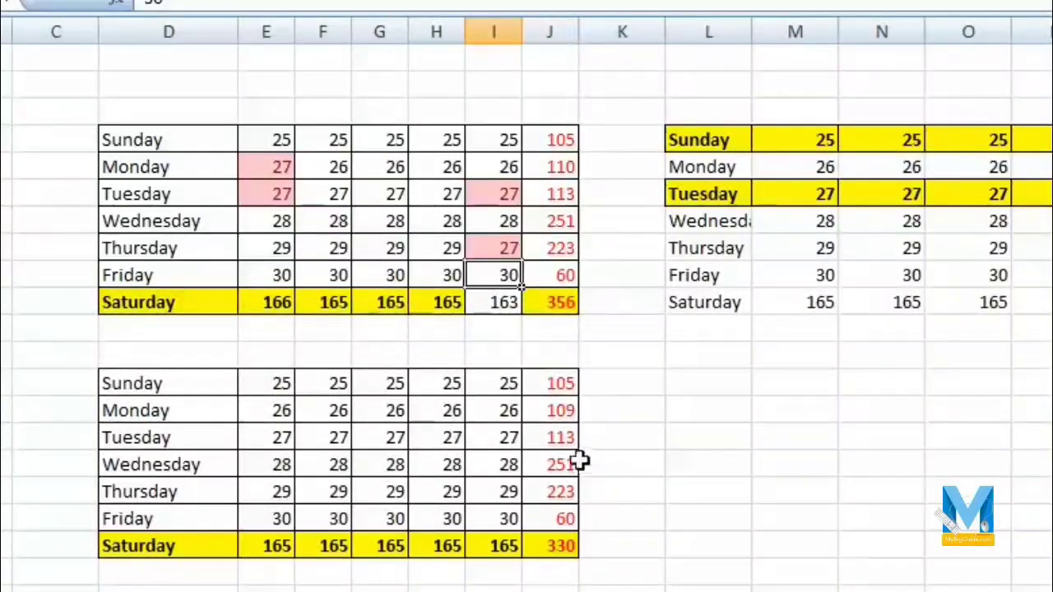
# Insert a comment with some filler text on Monday's cell E5
pyautogui.rightClick(709, 385)
pyautogui.rightClick(383, 210)
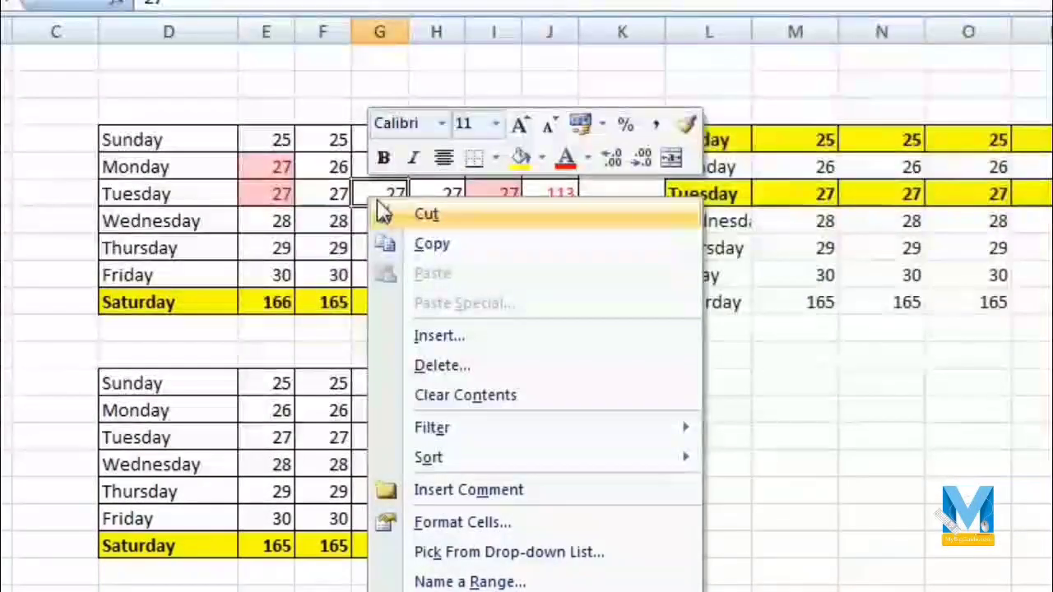
pyautogui.rightClick(280, 168)
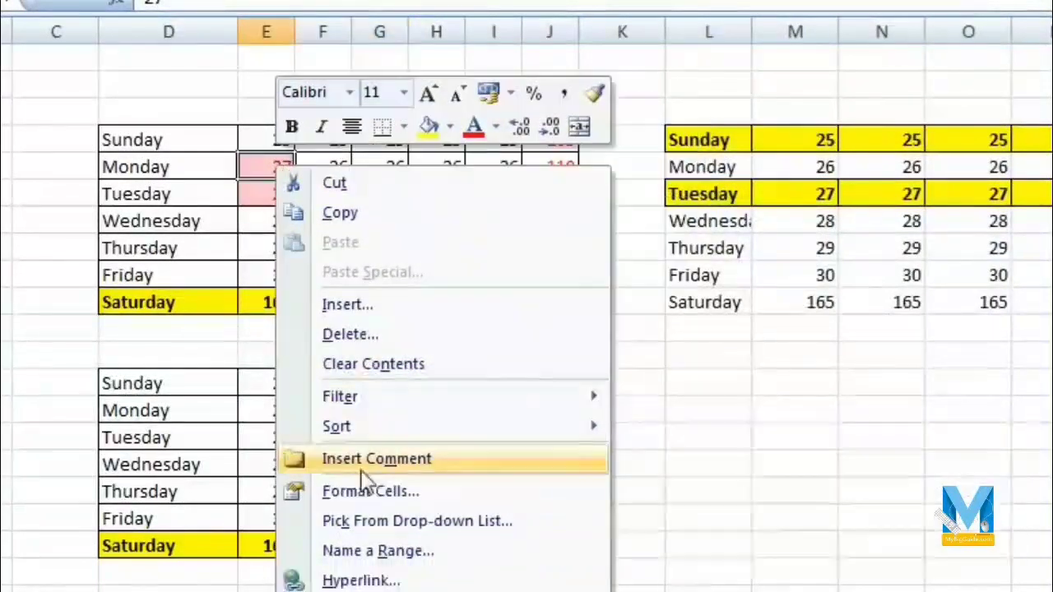
pyautogui.click(426, 465)
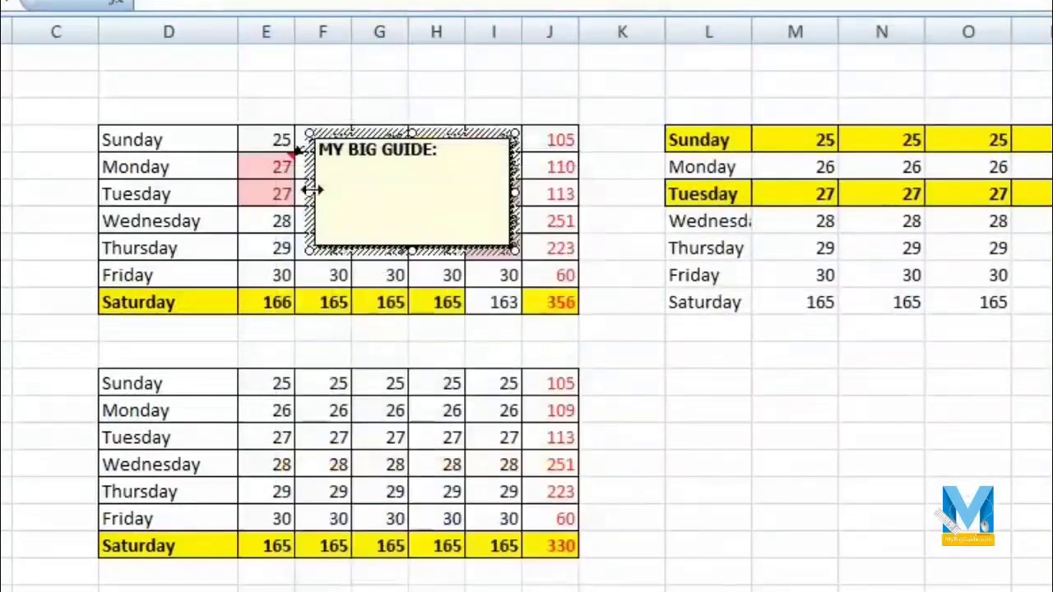
pyautogui.write('klkjlkjkl')
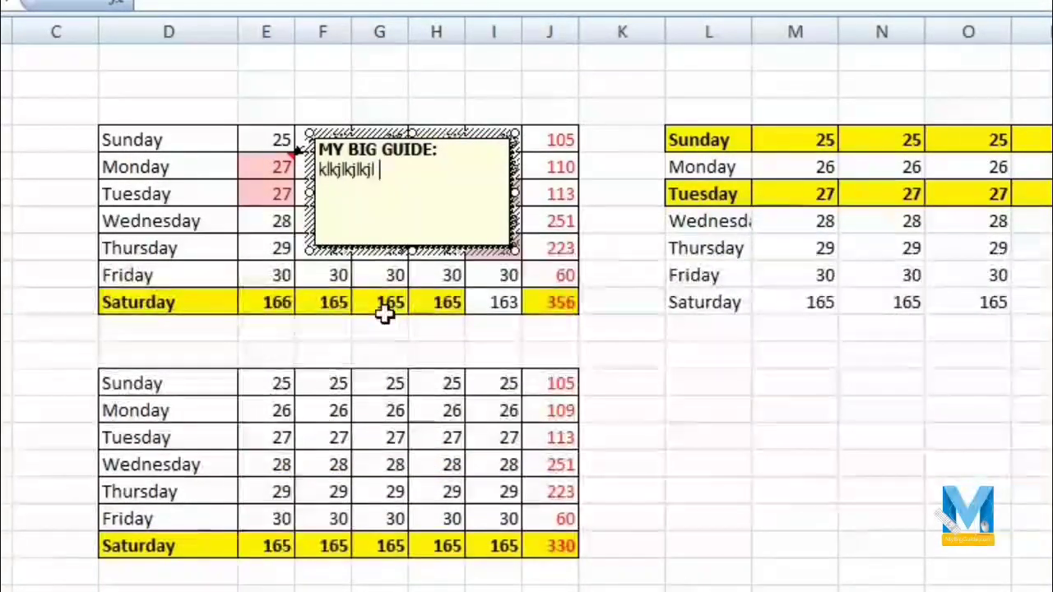
pyautogui.write(' lkjlk')
pyautogui.click(387, 306)
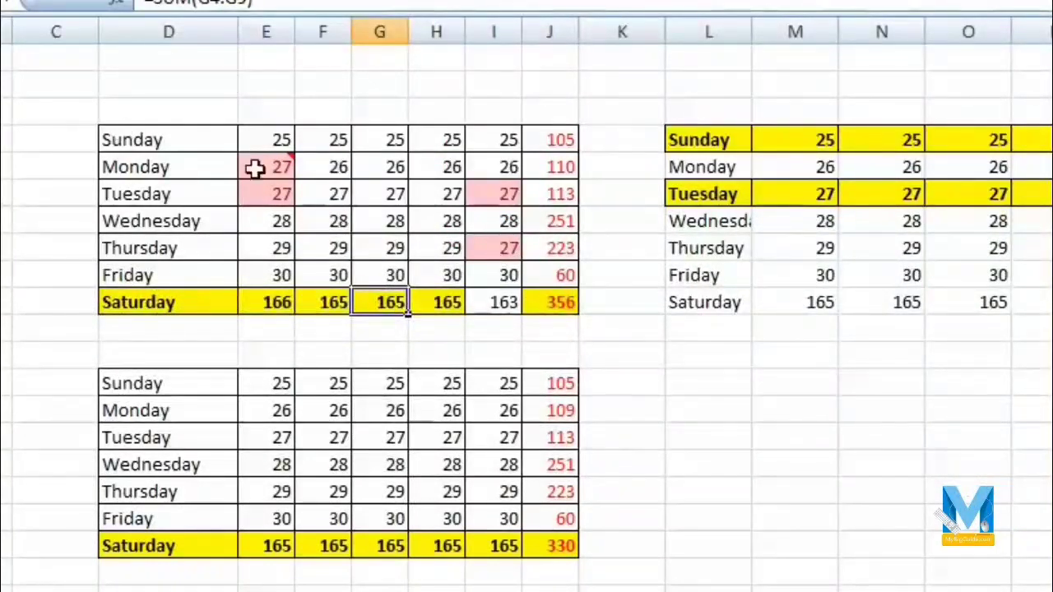
# Copy the original weekday table D4:J10 and paste only its comments at cell L13 with Paste Special
pyautogui.moveTo(132, 140); pyautogui.dragTo(531, 301)
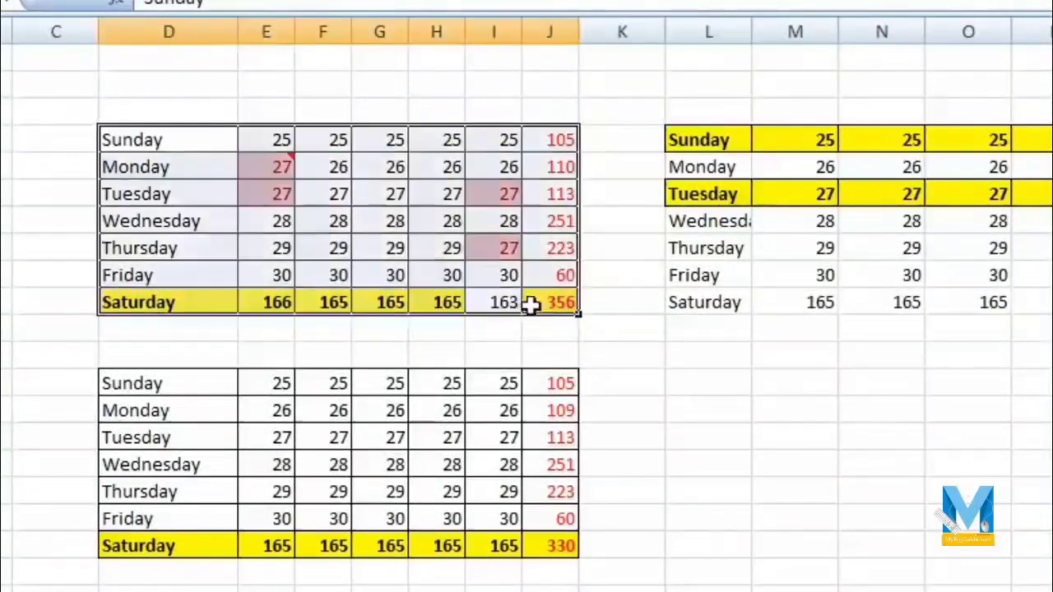
pyautogui.rightClick(383, 247)
pyautogui.click(461, 289)
pyautogui.rightClick(723, 382)
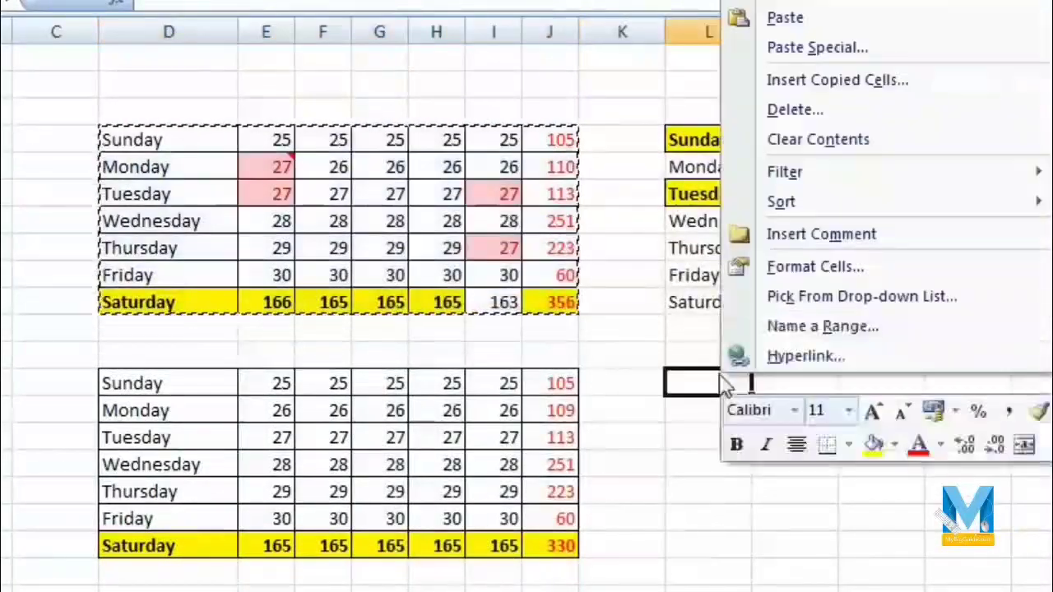
pyautogui.click(826, 47)
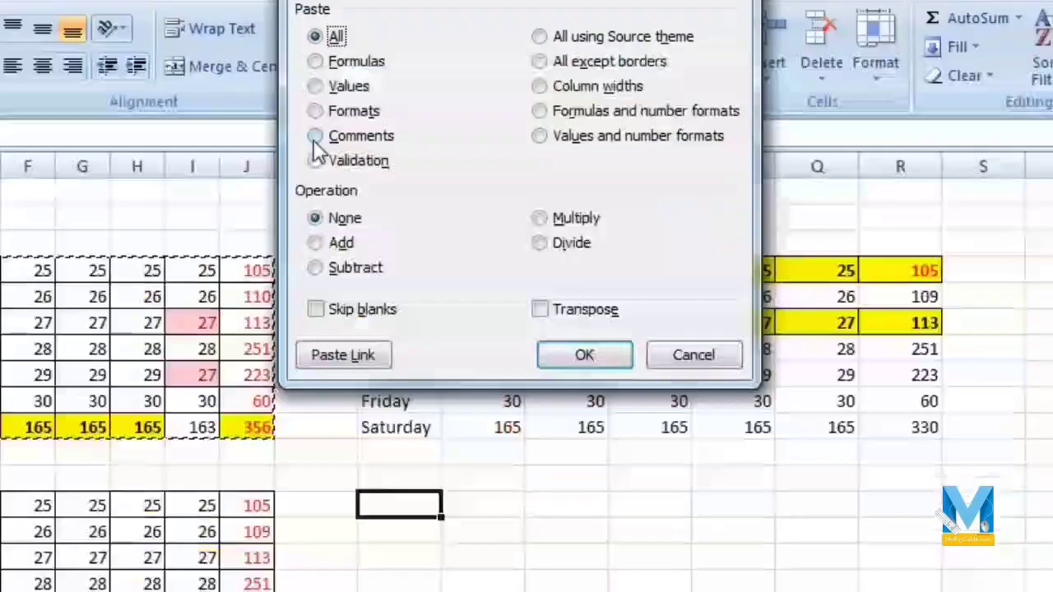
pyautogui.click(621, 3)
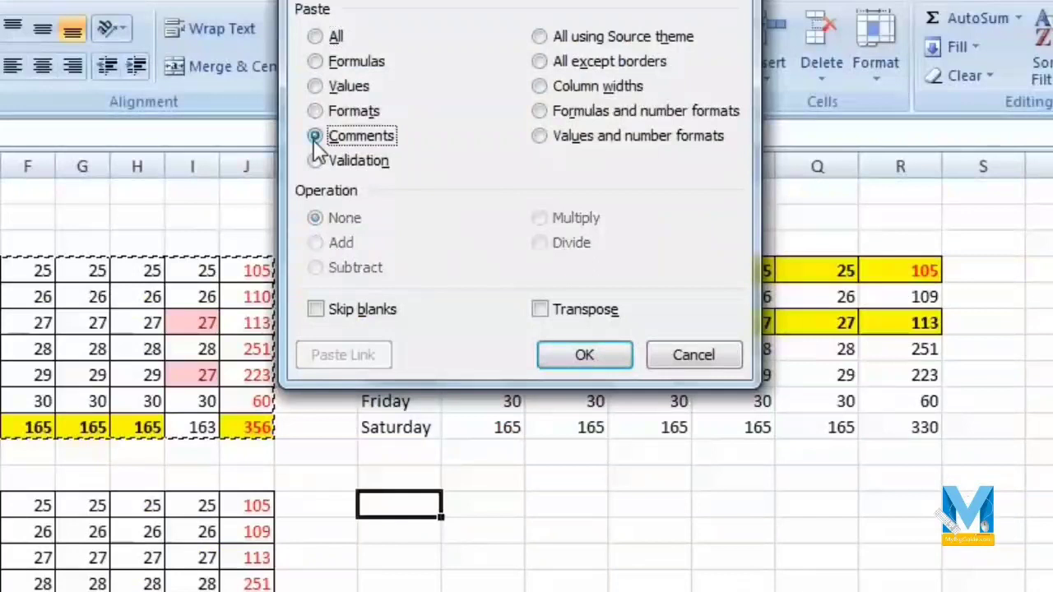
pyautogui.click(584, 355)
pyautogui.click(531, 576)
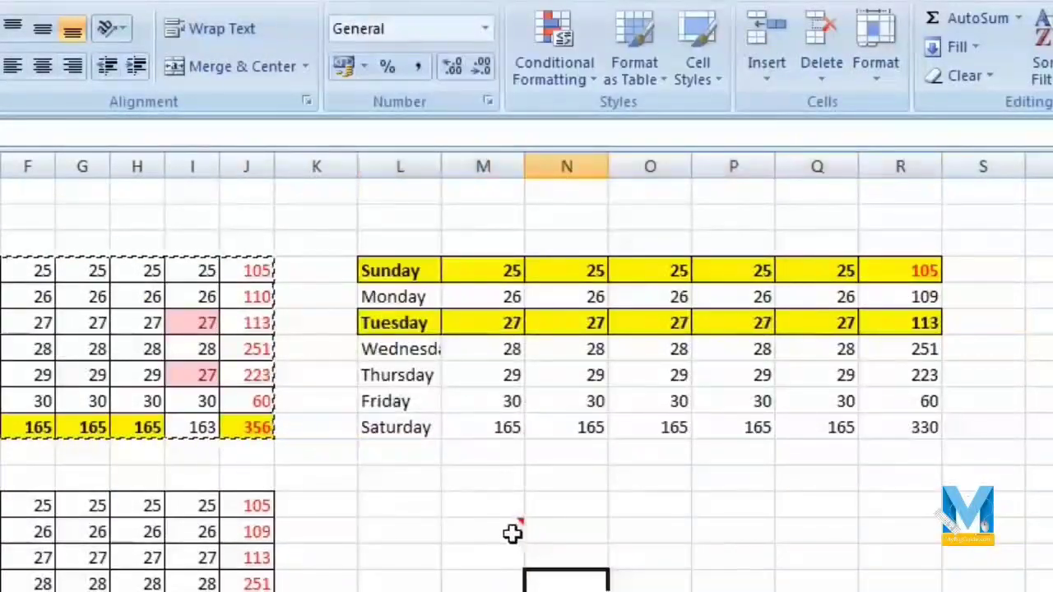
# View the comment that was pasted into cell M14
pyautogui.click(512, 534)
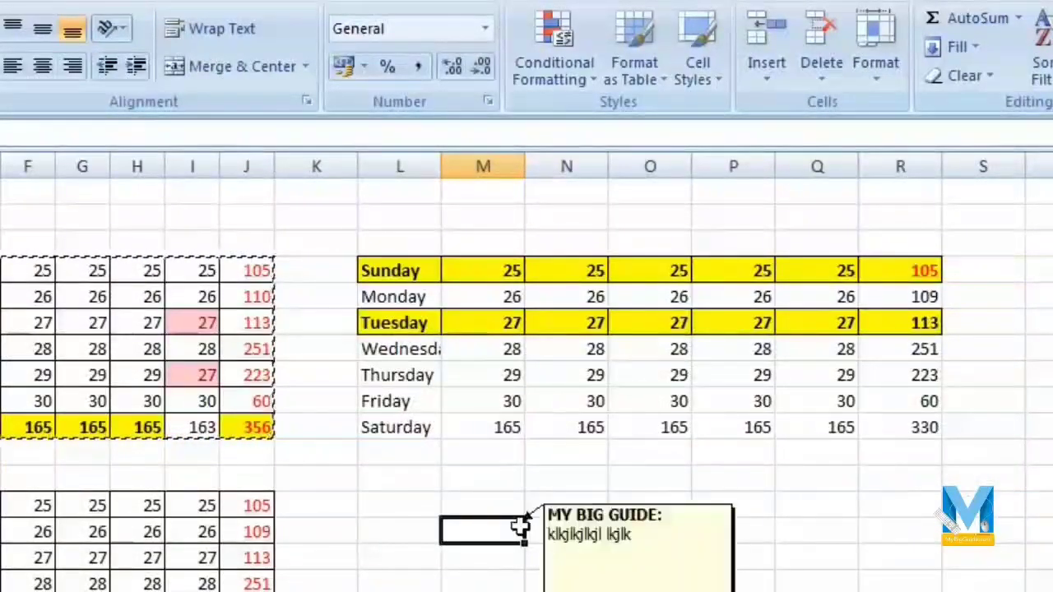
pyautogui.moveTo(520, 523)
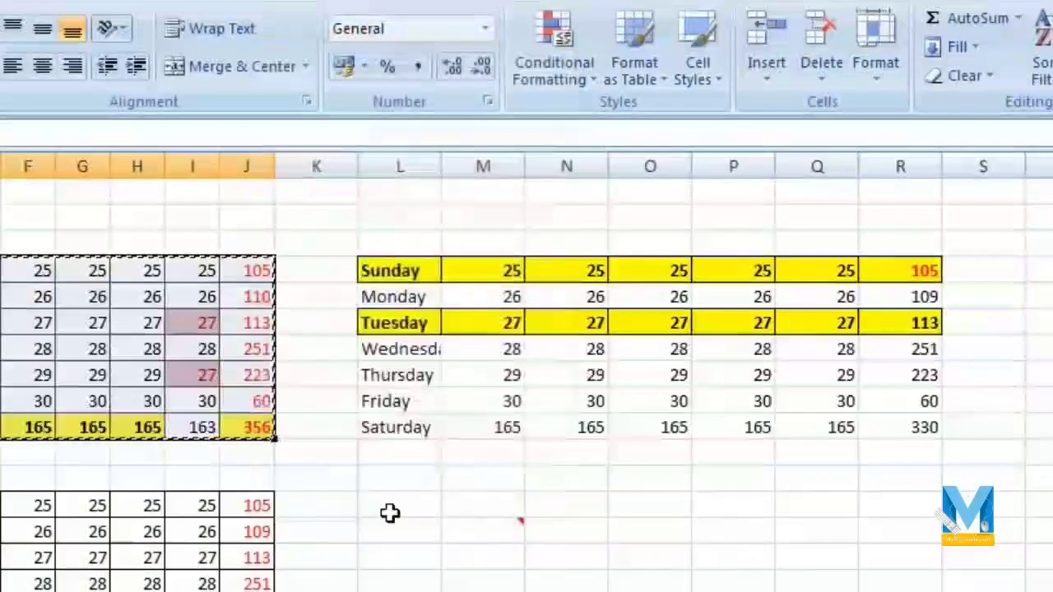
pyautogui.rightClick(390, 514)
pyautogui.click(510, 209)
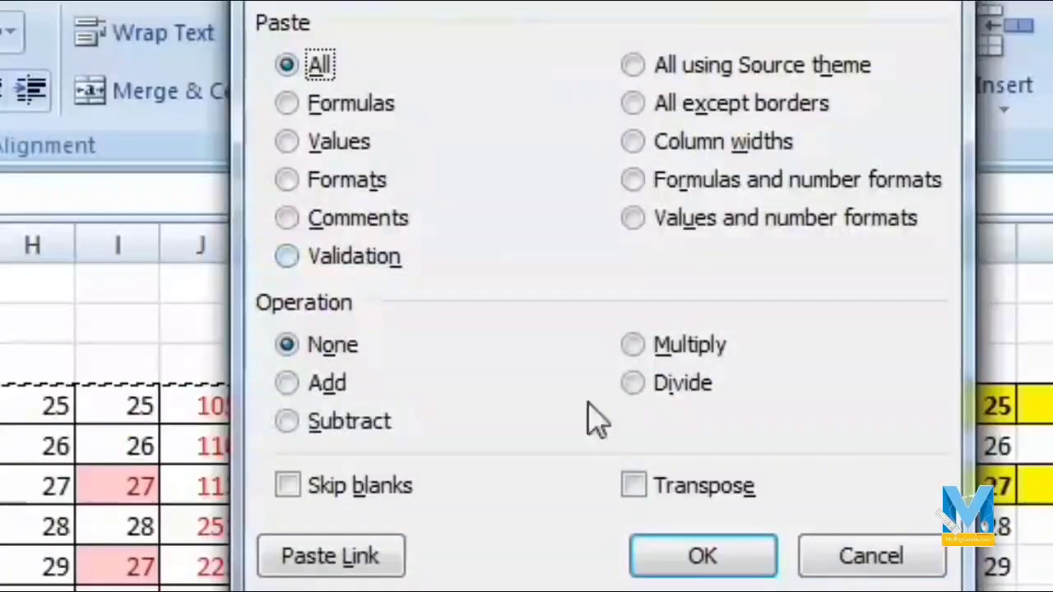
pyautogui.click(864, 557)
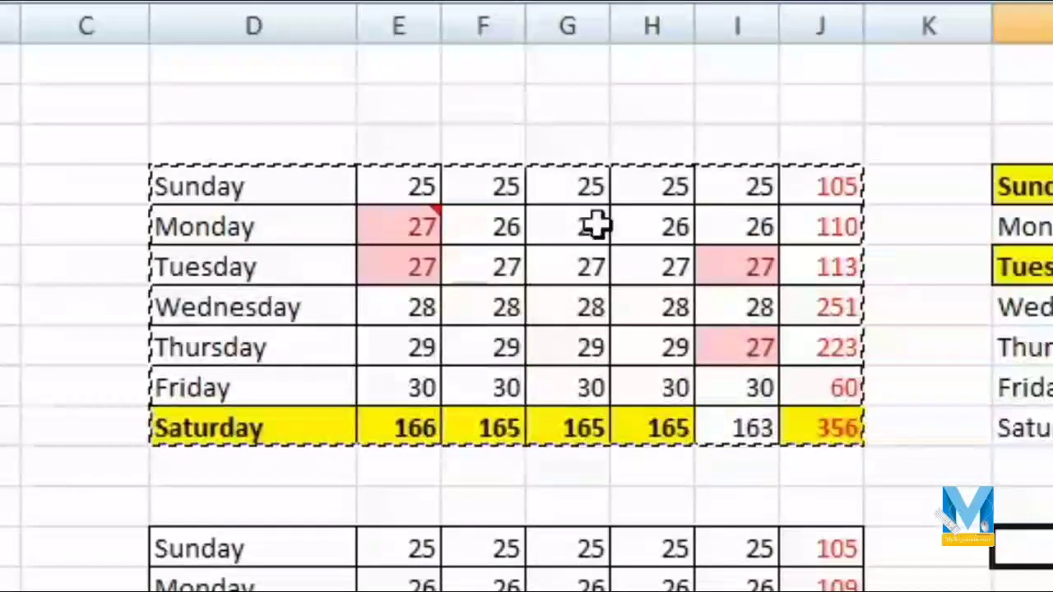
# Start a data validation rule on G4:G10 of the original table that allows whole numbers
pyautogui.moveTo(575, 187); pyautogui.dragTo(594, 418)
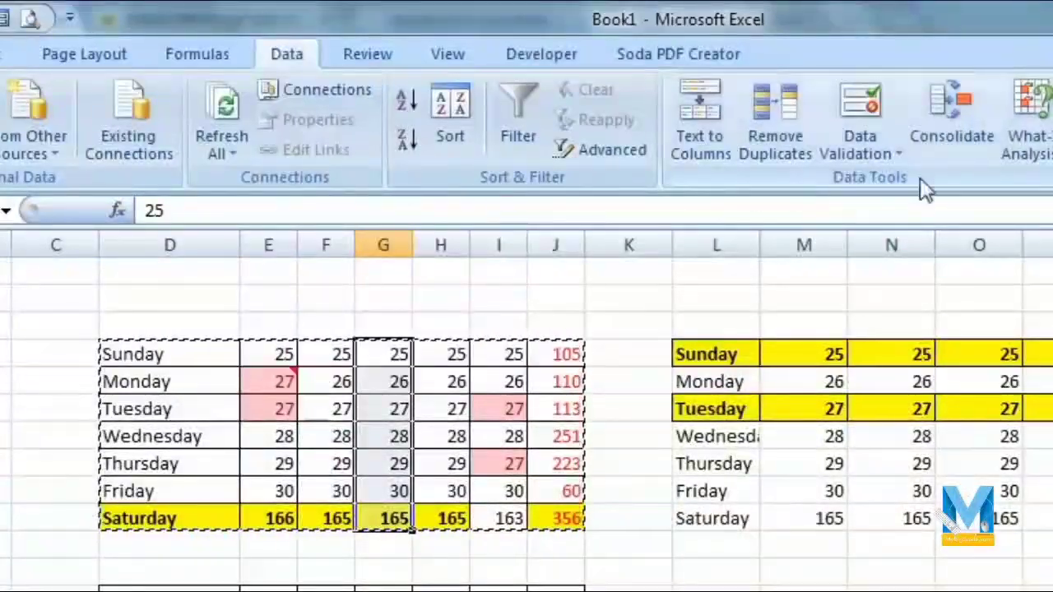
pyautogui.click(864, 141)
pyautogui.click(973, 185)
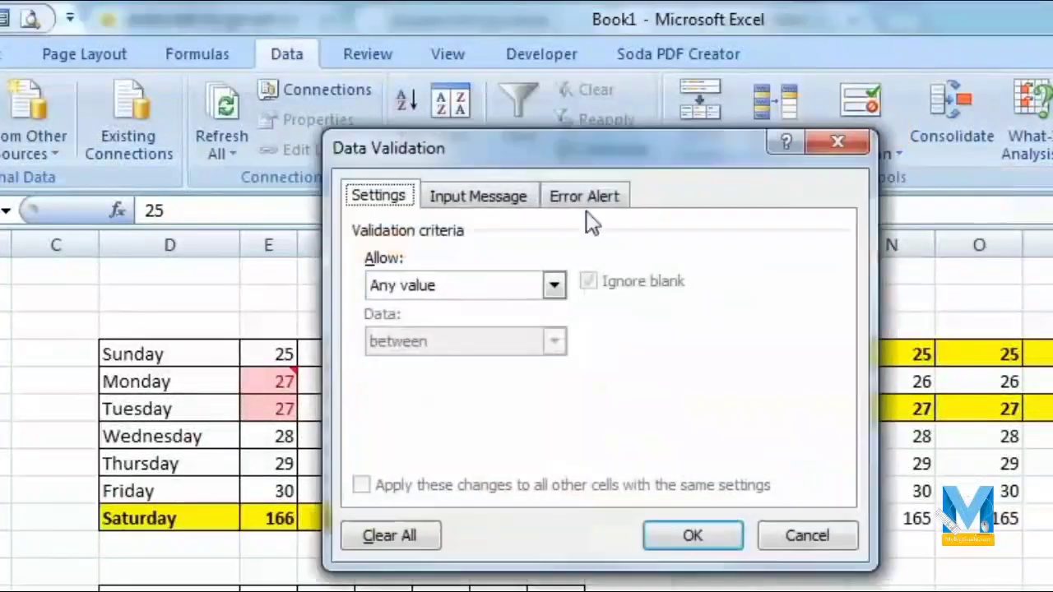
pyautogui.moveTo(564, 150); pyautogui.dragTo(916, 160)
pyautogui.click(904, 296)
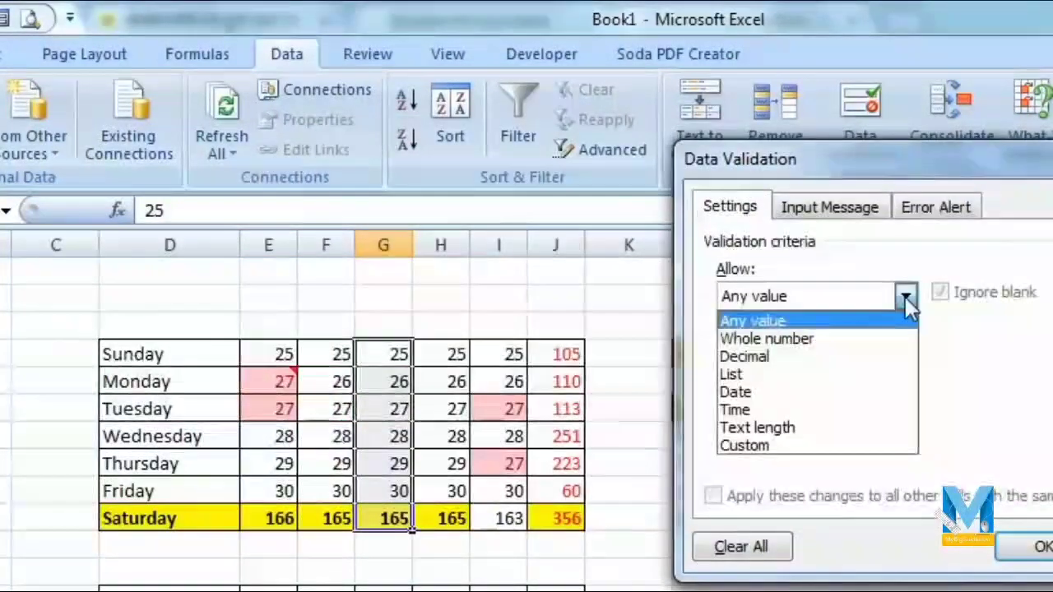
pyautogui.click(880, 340)
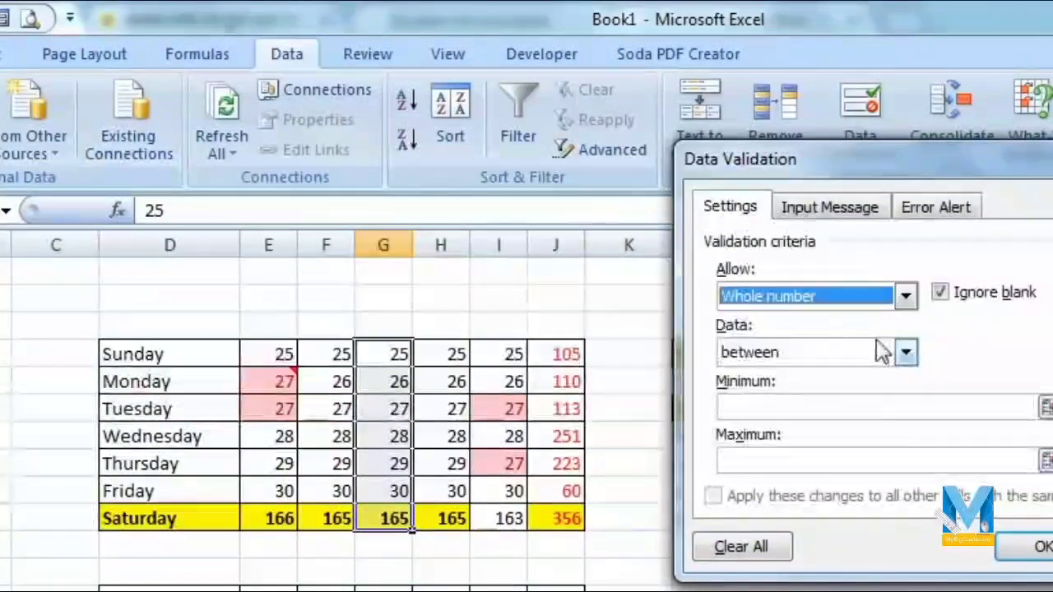
# Set the validation rule's minimum to 20 and its maximum to 30
pyautogui.click(840, 412)
pyautogui.write('2')
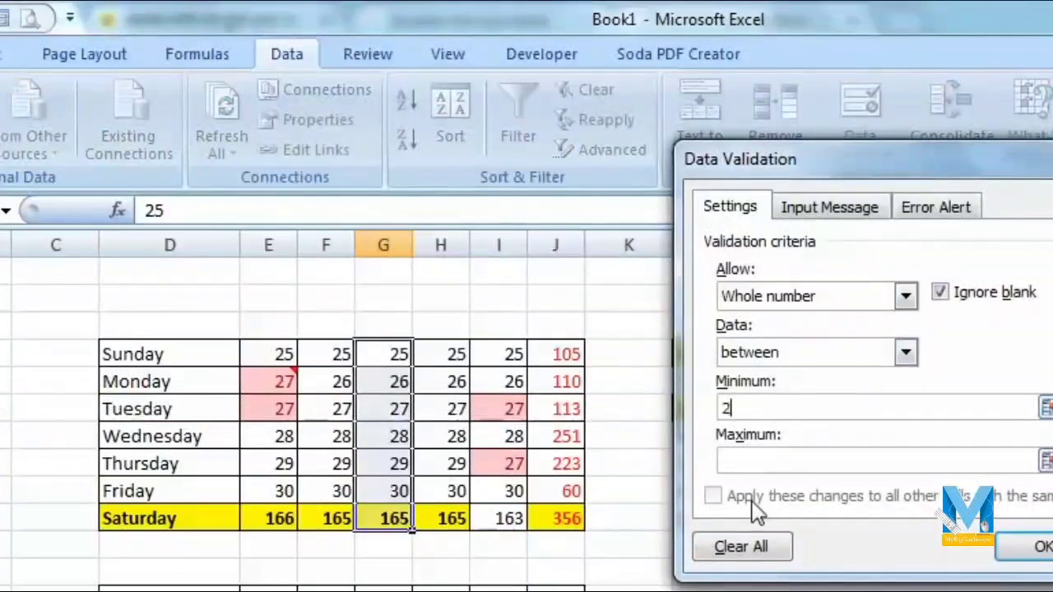
pyautogui.write('0')
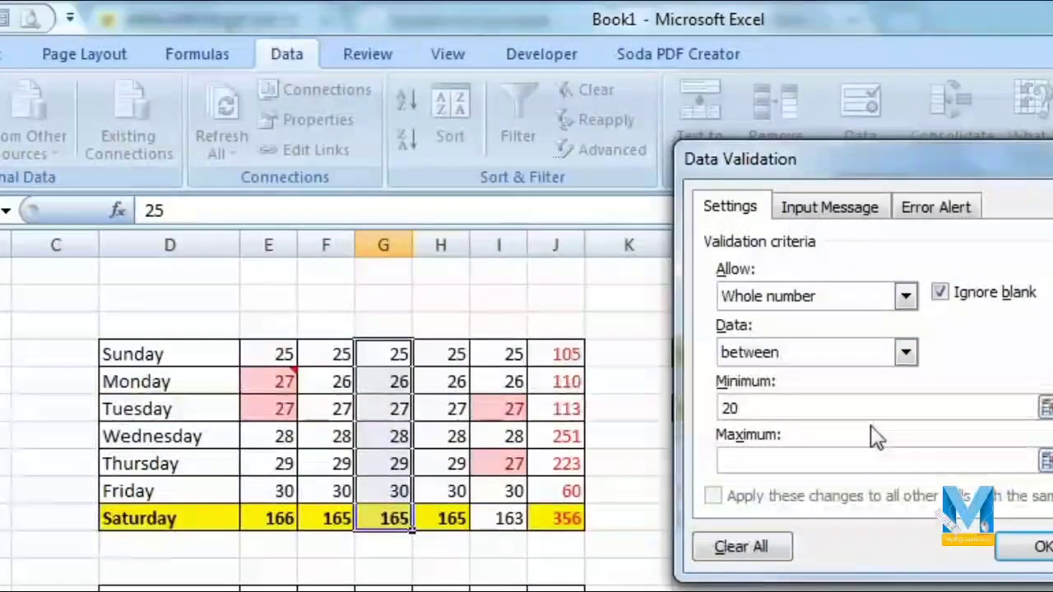
pyautogui.press('Tab')
pyautogui.write('30')
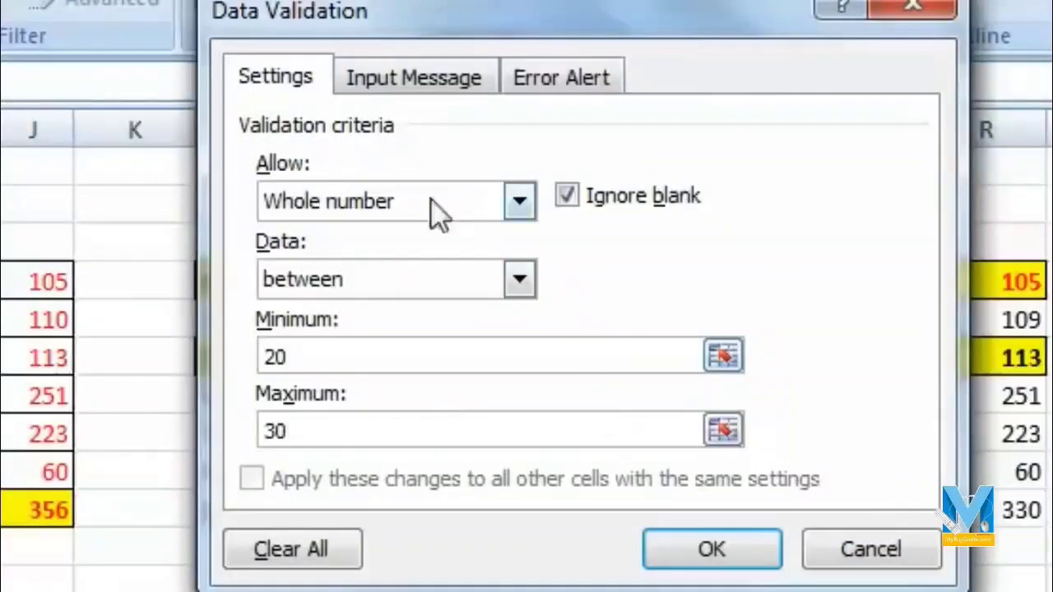
pyautogui.click(396, 78)
pyautogui.click(288, 76)
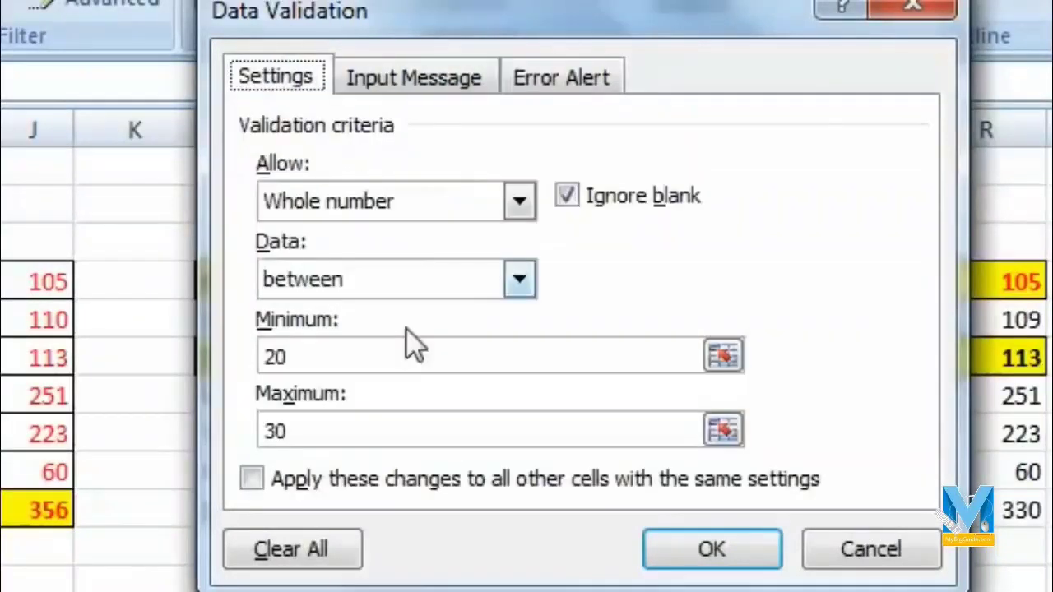
# Give the validation's Stop error alert the title "ये गलत है" and apply the rule
pyautogui.click(562, 99)
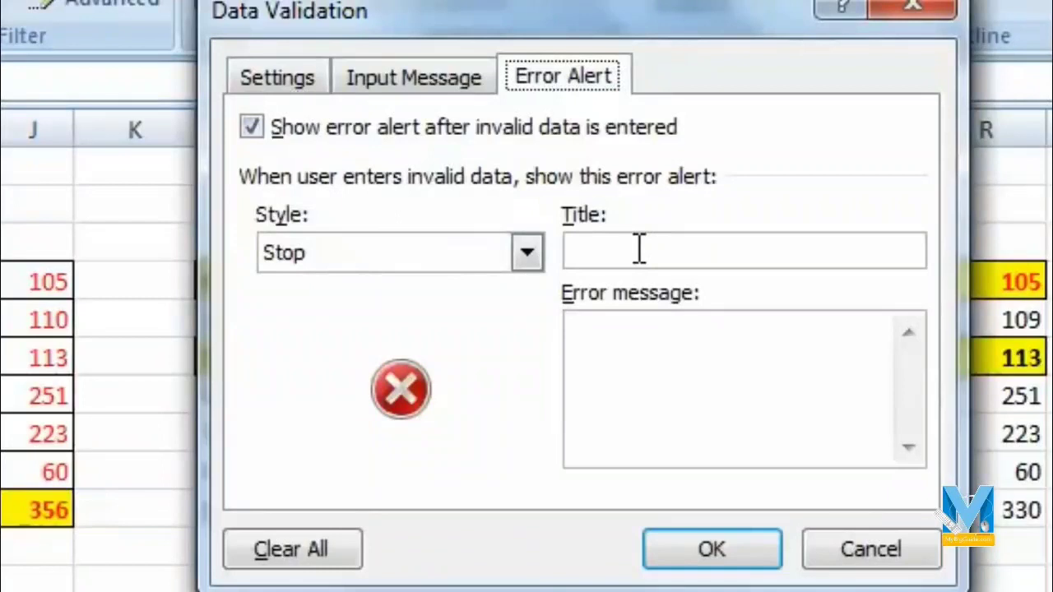
pyautogui.click(735, 247)
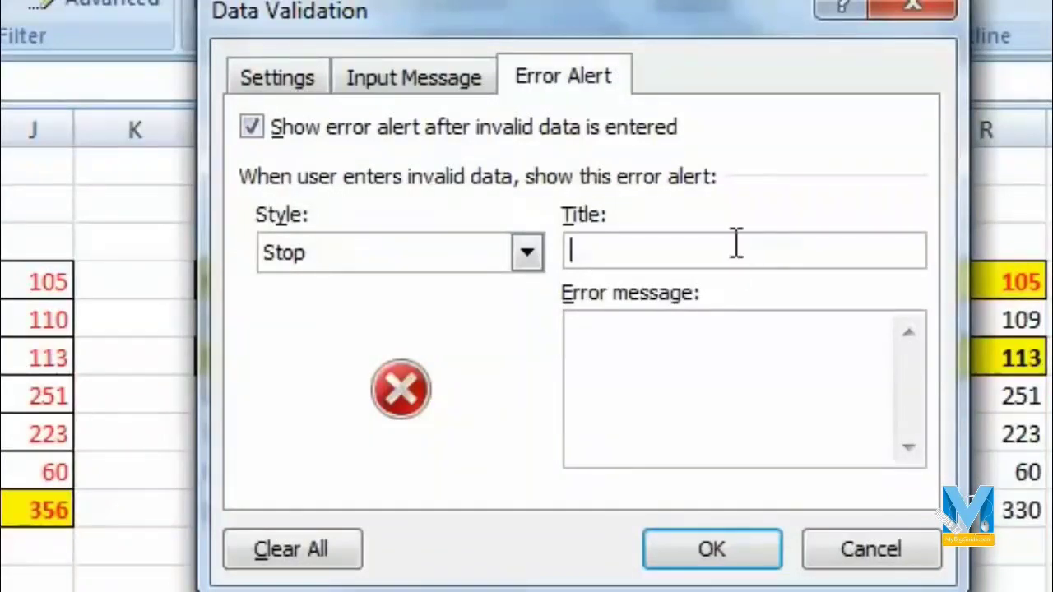
pyautogui.write('ये गलत है')
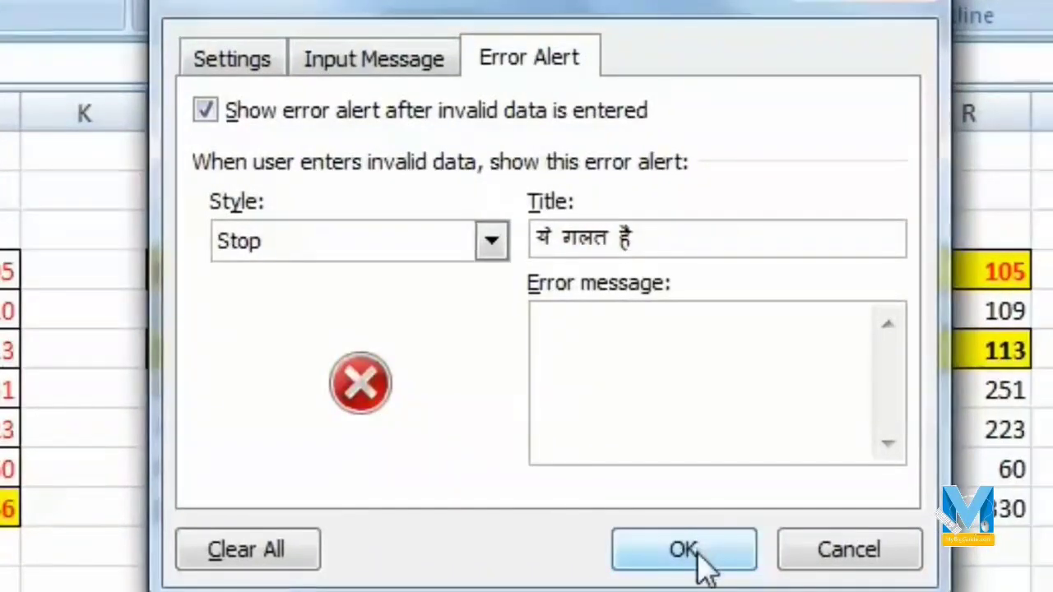
pyautogui.click(685, 550)
# Clear Wednesday's value in G7 and try entering 31 there to test the validation's upper limit
pyautogui.click(586, 306)
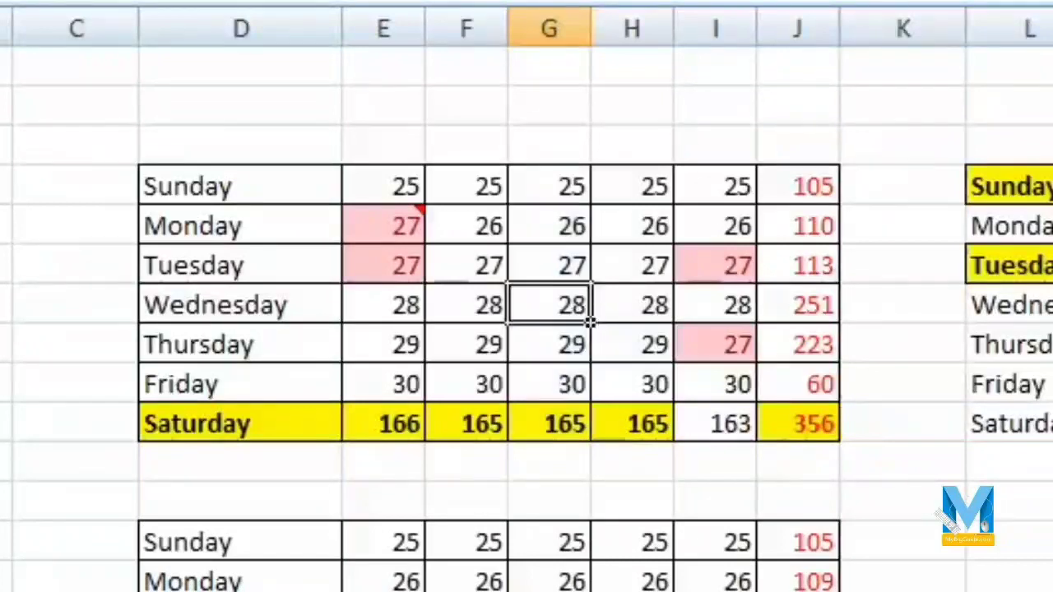
pyautogui.write('3')
pyautogui.click(567, 418)
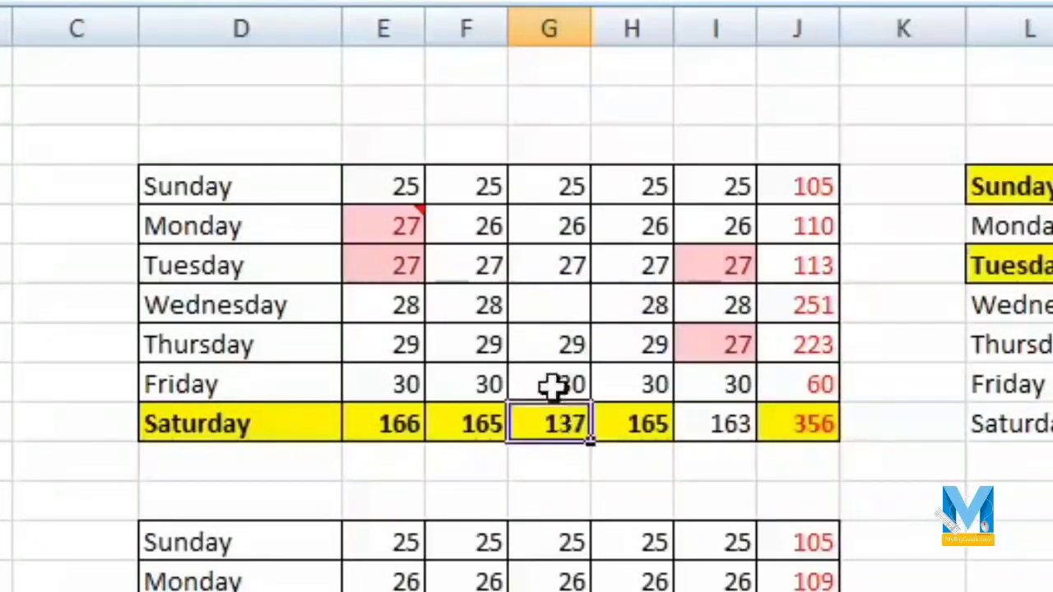
pyautogui.click(584, 305)
pyautogui.write('31')
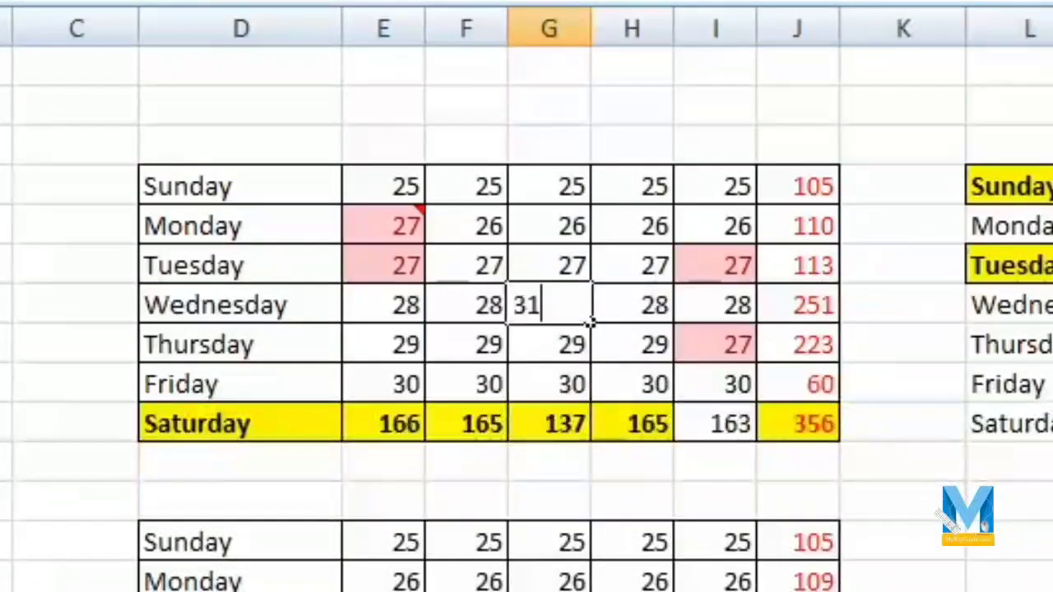
pyautogui.press('Return')
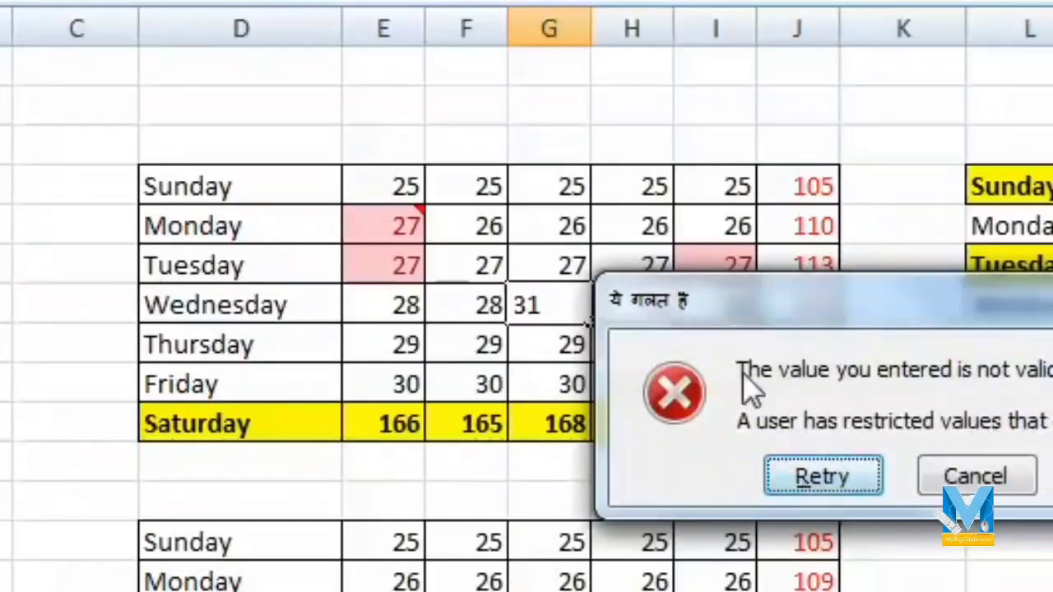
pyautogui.click(968, 485)
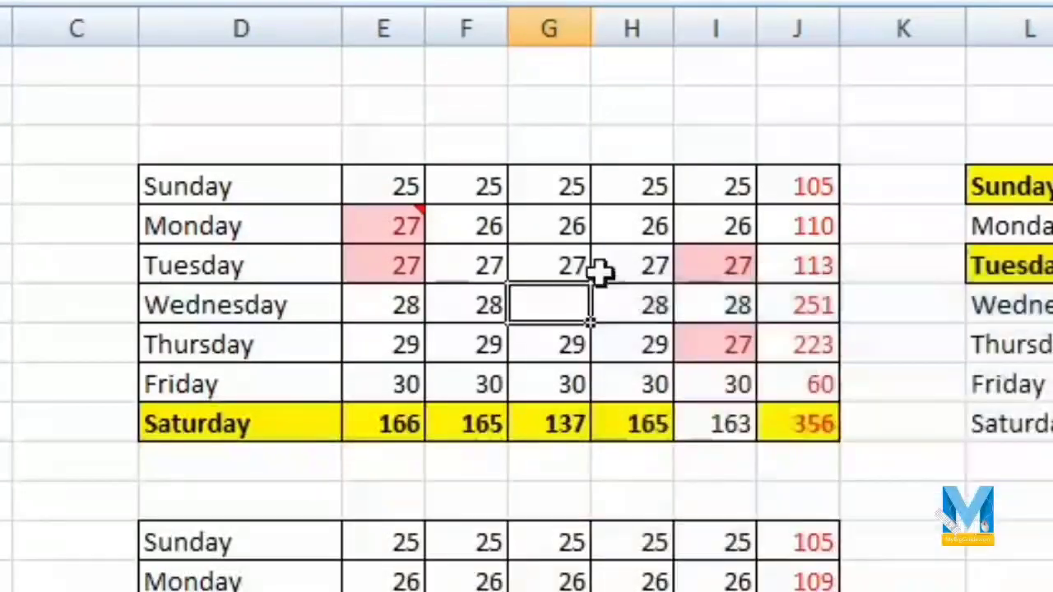
# Try entering 19 as Tuesday's value in G6 to test the validation's lower limit
pyautogui.click(589, 281)
pyautogui.write('19')
pyautogui.press('Return')
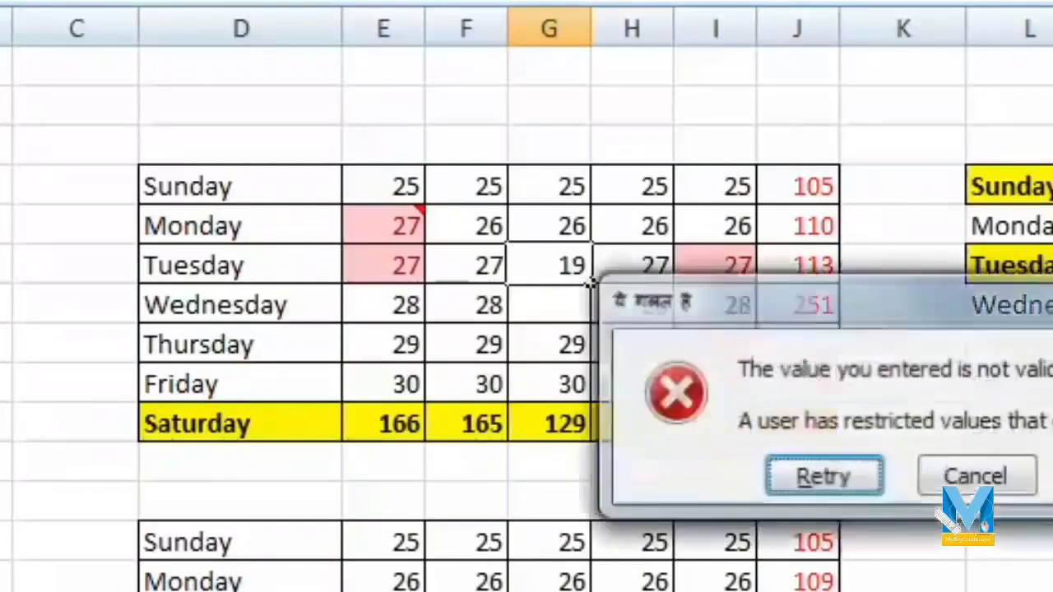
pyautogui.click(995, 489)
# Clear Thursday's value in G8 of the original table
pyautogui.click(588, 359)
pyautogui.press('Down')
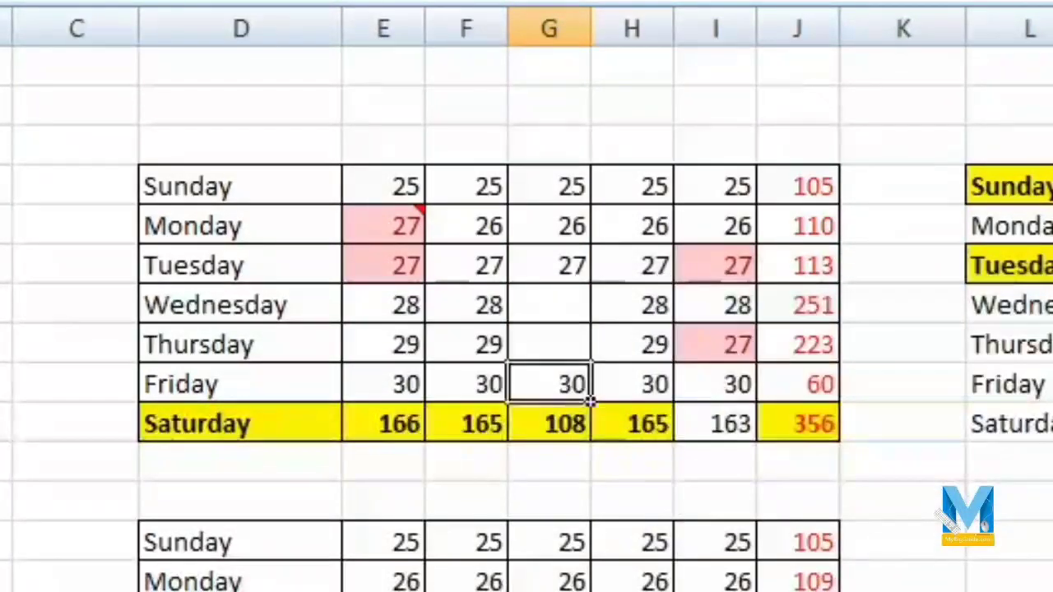
pyautogui.press('Up')
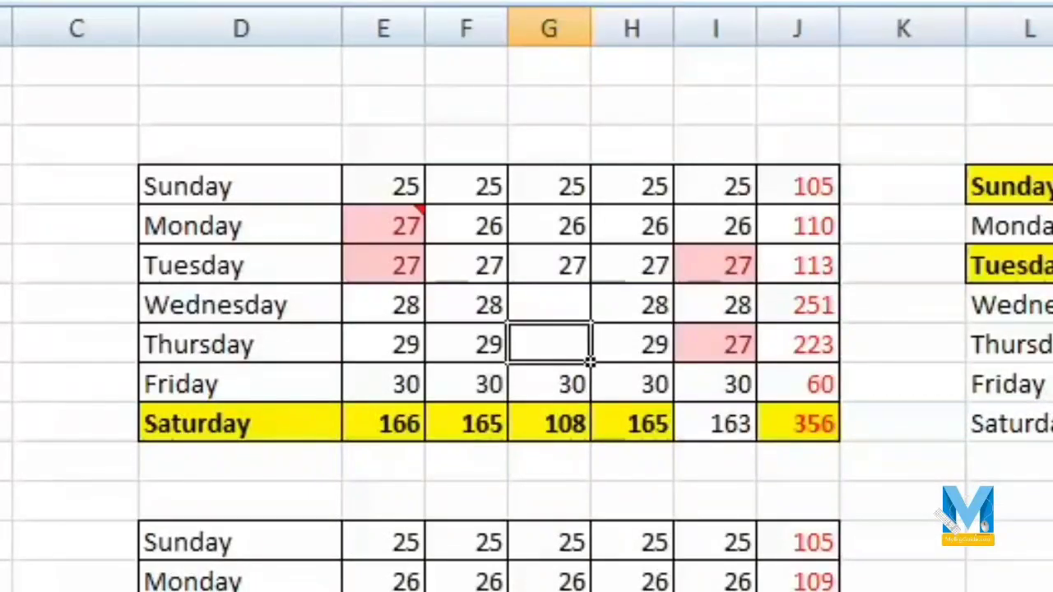
# Copy G4:G10 and paste it onto N4:N10 using Paste Special with the Validation option
pyautogui.moveTo(549, 186); pyautogui.dragTo(578, 418)
pyautogui.rightClick(578, 251)
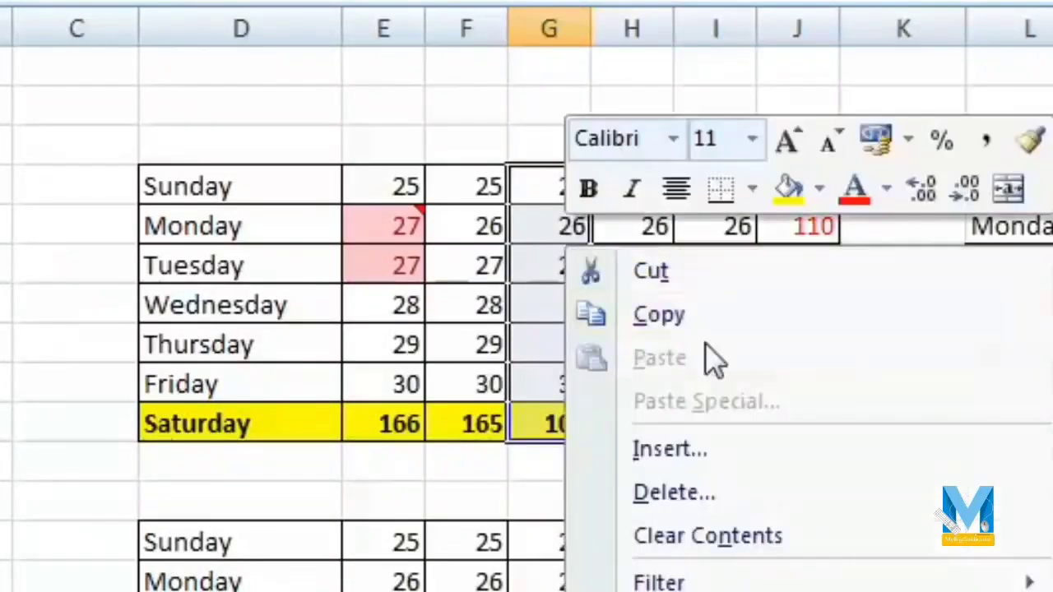
pyautogui.click(658, 314)
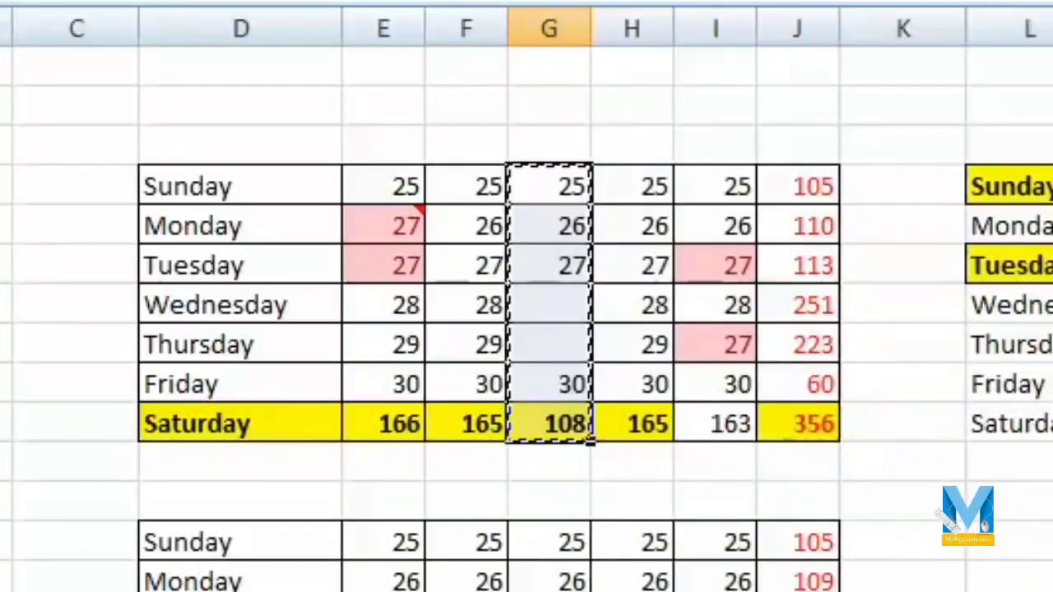
pyautogui.click(1050, 185)
pyautogui.click(881, 235)
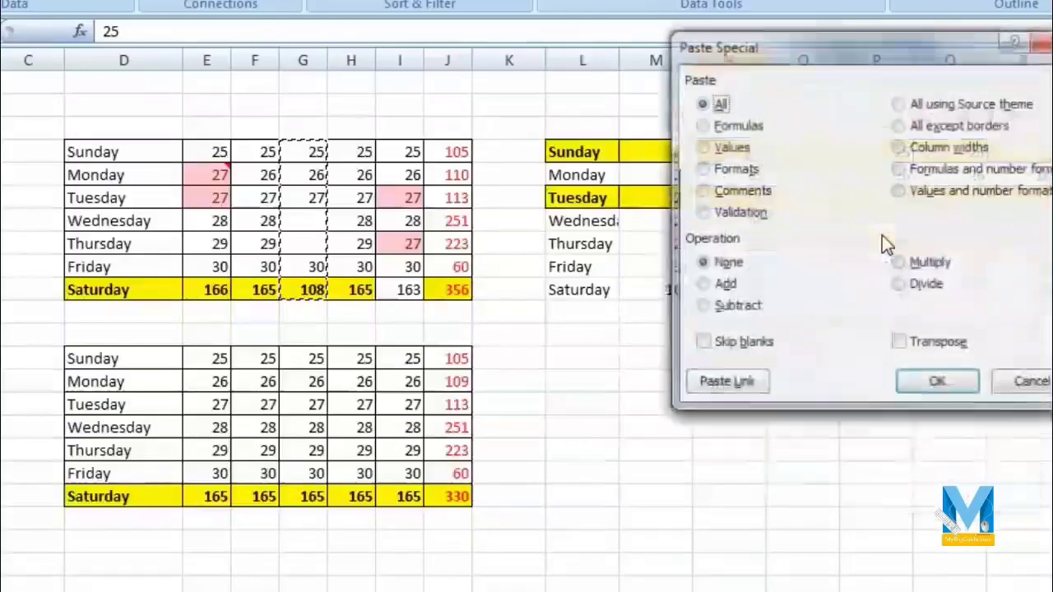
pyautogui.click(751, 215)
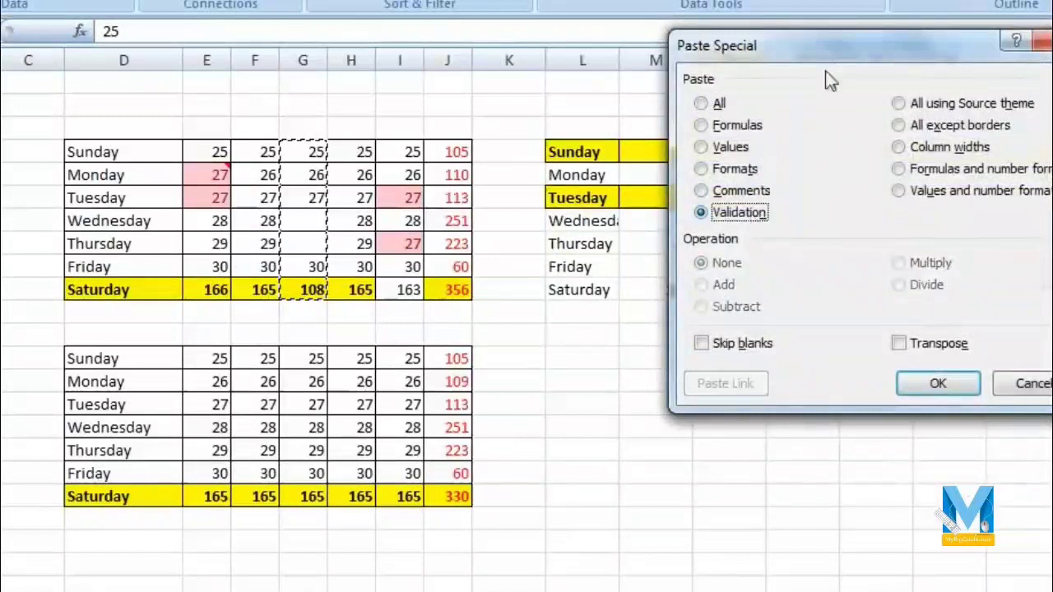
pyautogui.moveTo(824, 51); pyautogui.dragTo(323, 79)
pyautogui.click(441, 420)
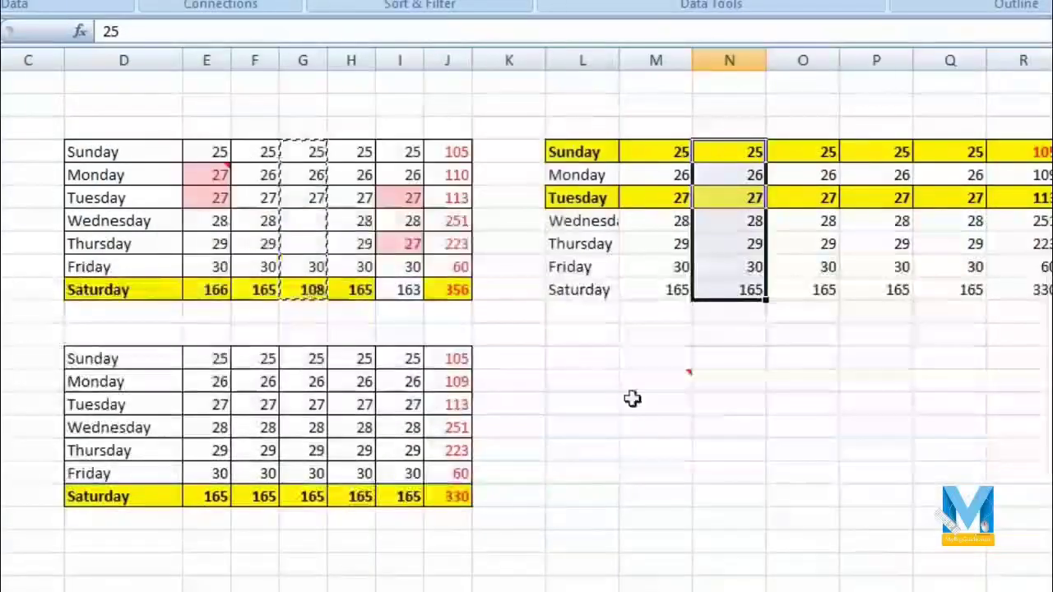
# Try entering 31 as Friday's value in N9 to test the pasted validation rule
pyautogui.click(751, 265)
pyautogui.write('31')
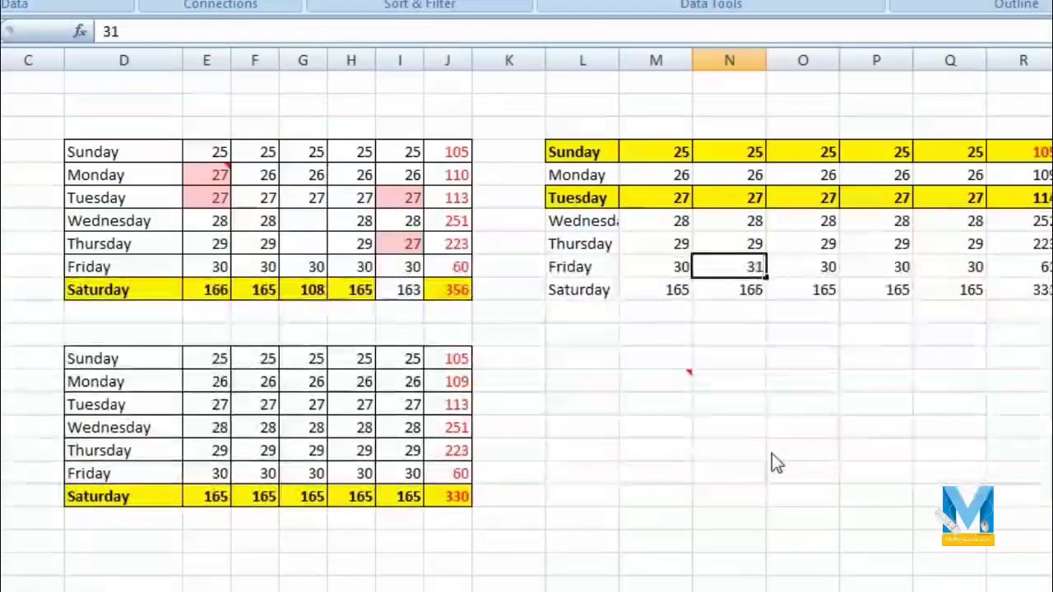
pyautogui.press('Return')
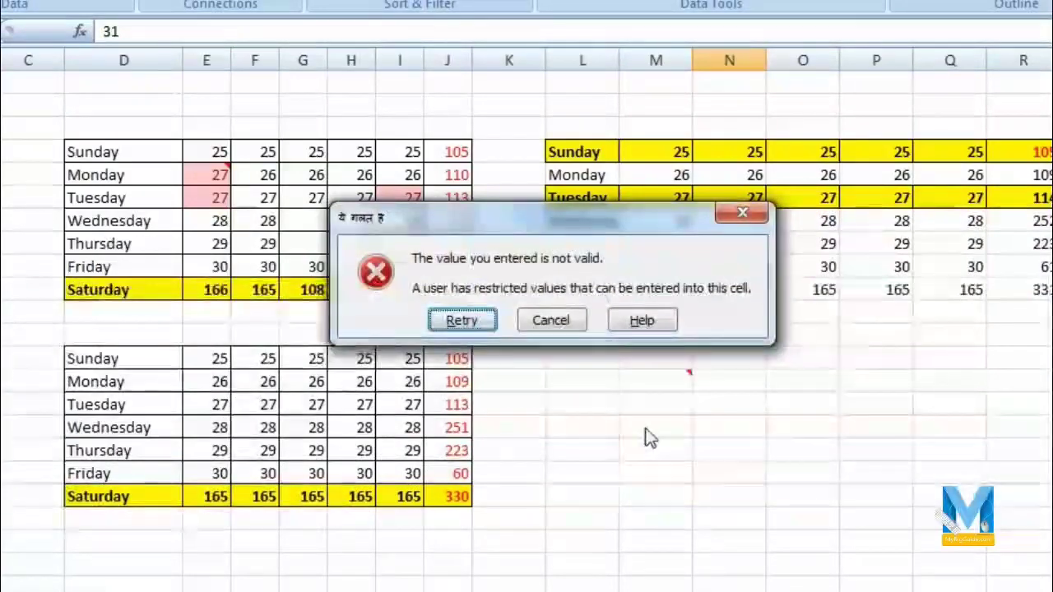
pyautogui.click(741, 213)
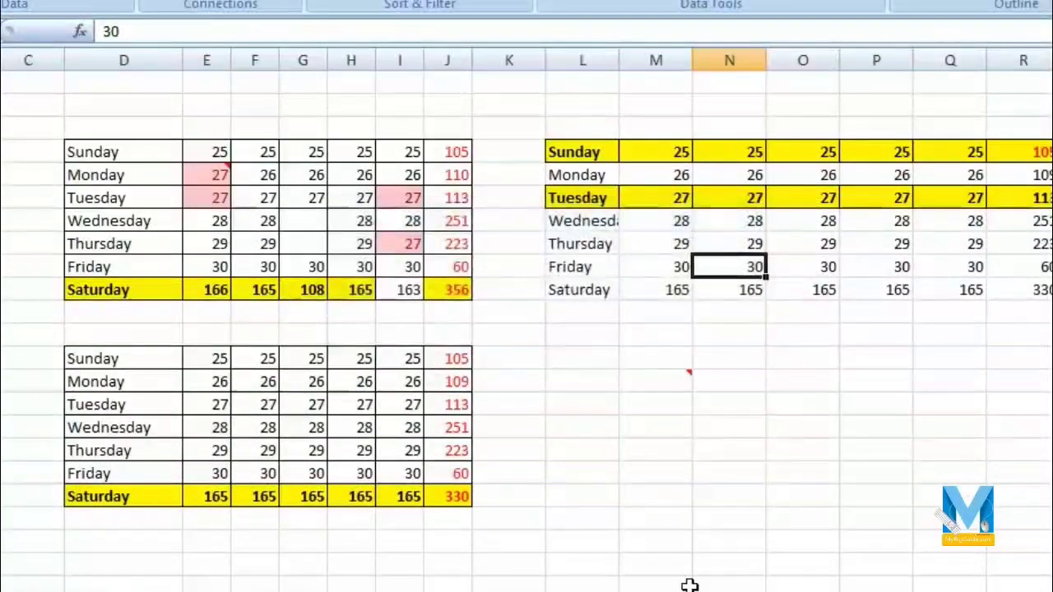
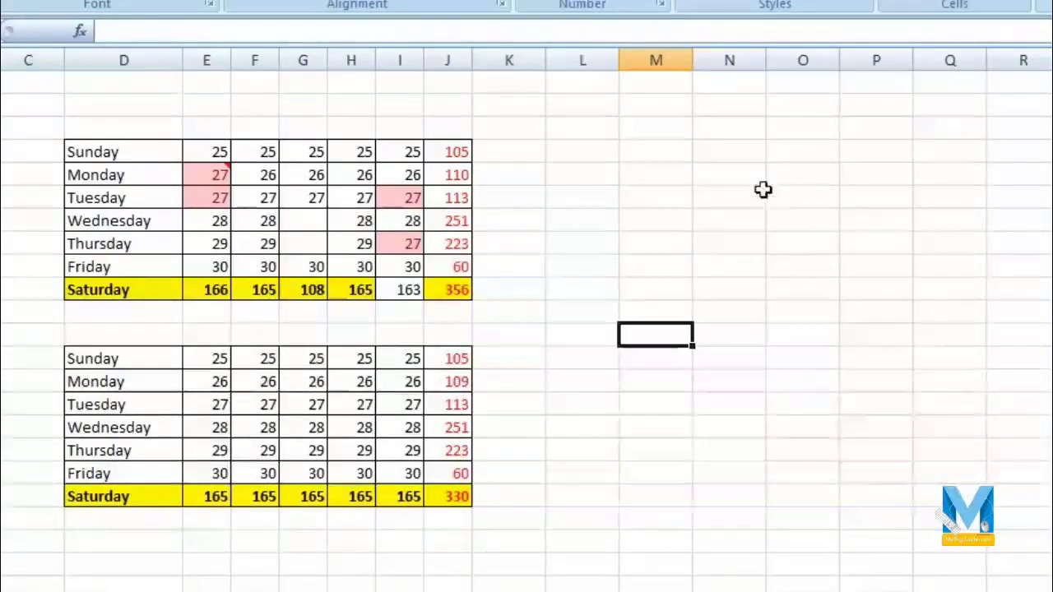
# Enter the value 2 in each cell of N4:N10
pyautogui.click(745, 154)
pyautogui.write('2')
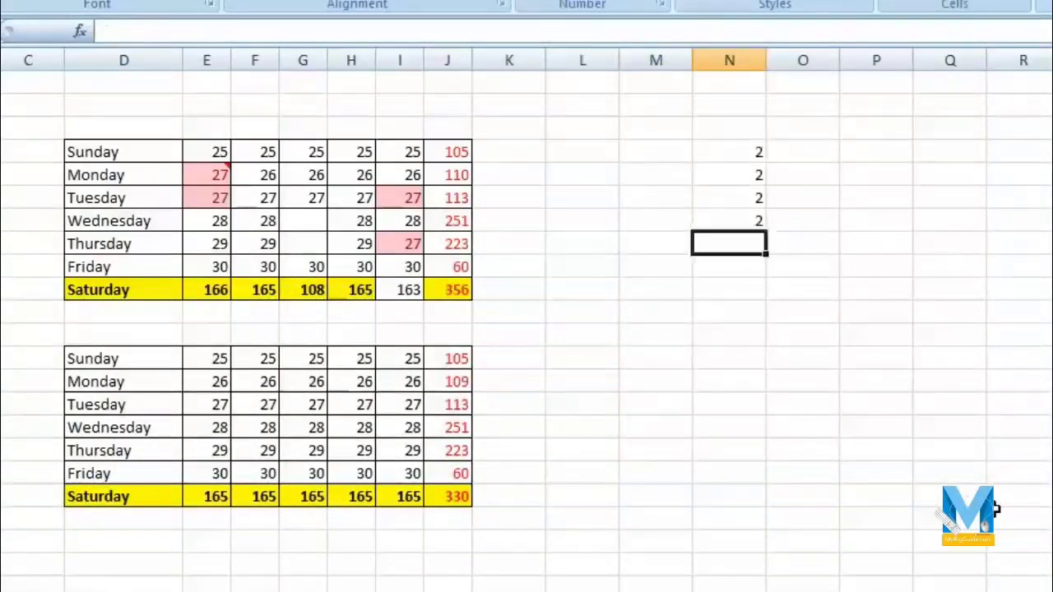
pyautogui.write(' 2 2 2 2 2 2')
pyautogui.press('Return')
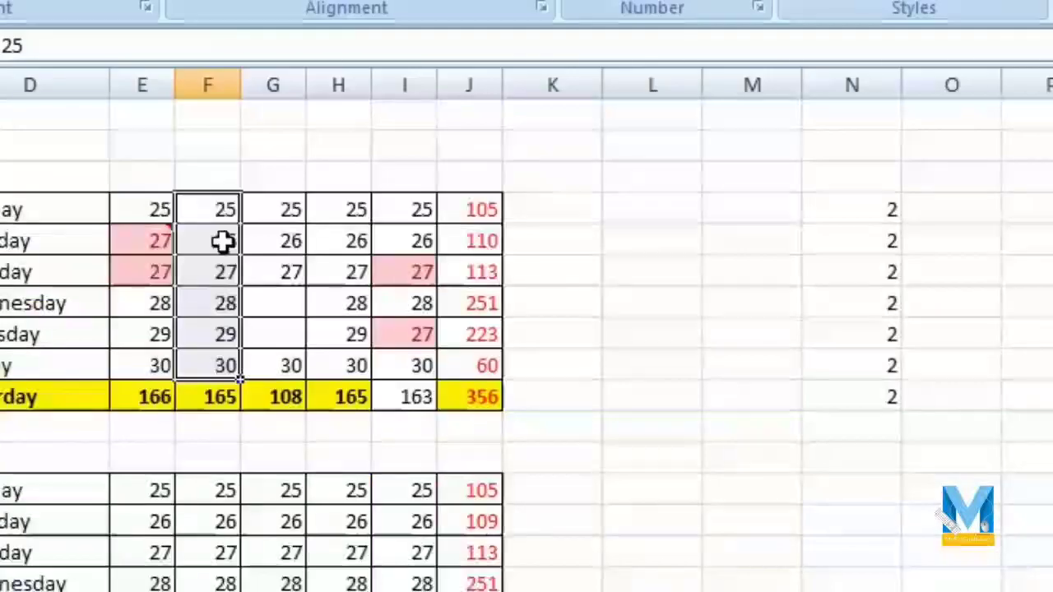
# Copy the values in F4:F10 of the original table
pyautogui.moveTo(263, 155); pyautogui.dragTo(261, 293)
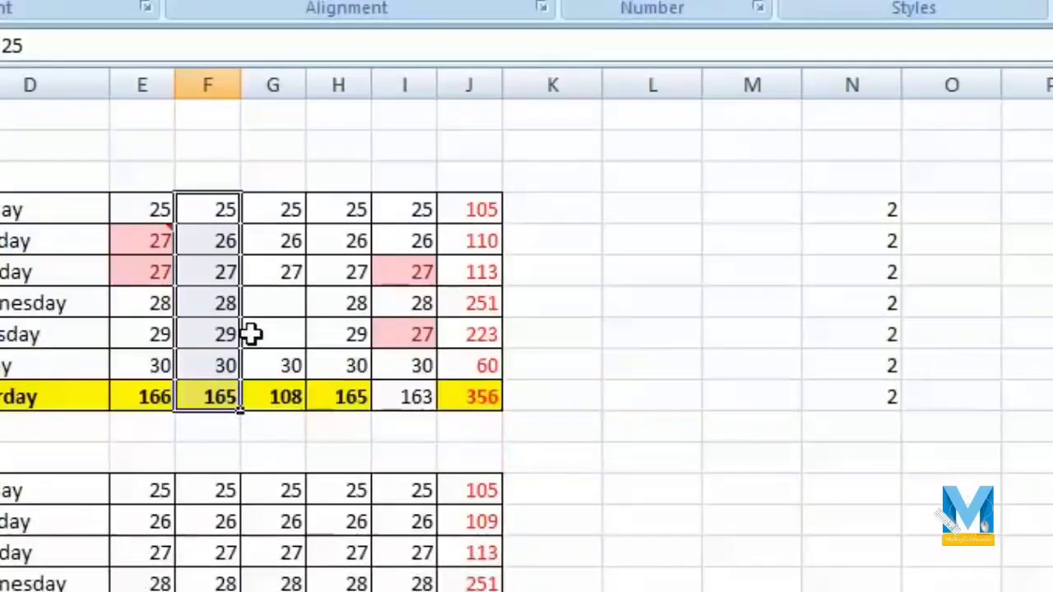
pyautogui.rightClick(213, 252)
pyautogui.click(328, 310)
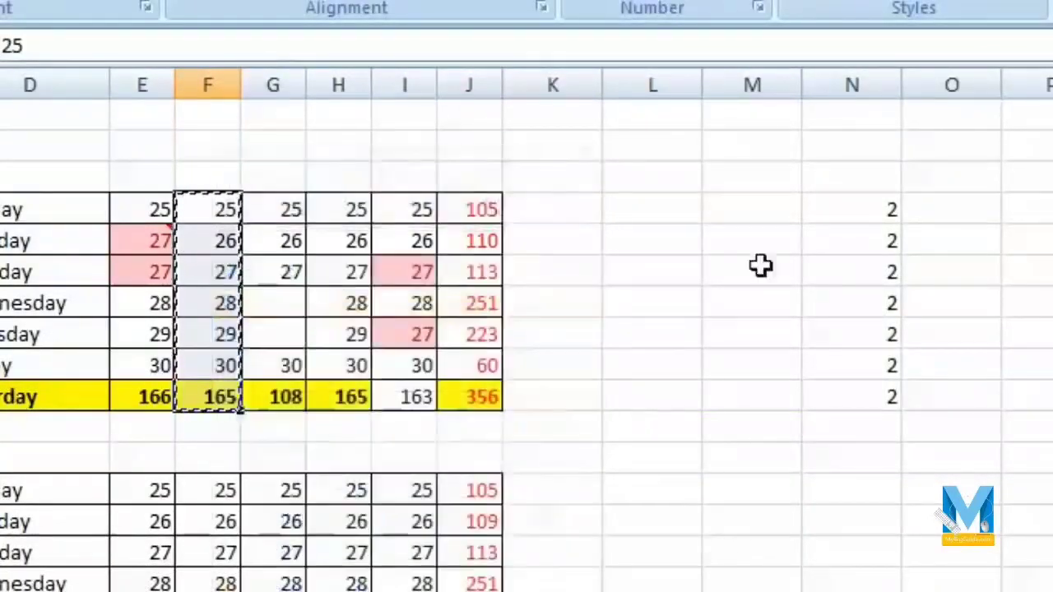
# Try adding the copied values to N4:N10 using Paste Special with the Add operation, and undo the paste
pyautogui.rightClick(861, 207)
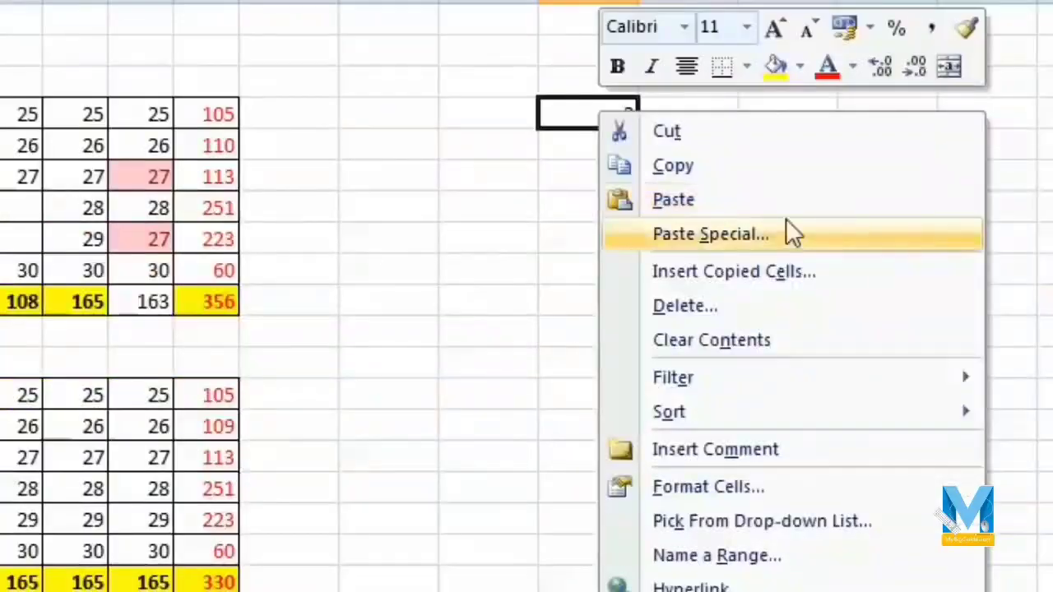
pyautogui.click(789, 234)
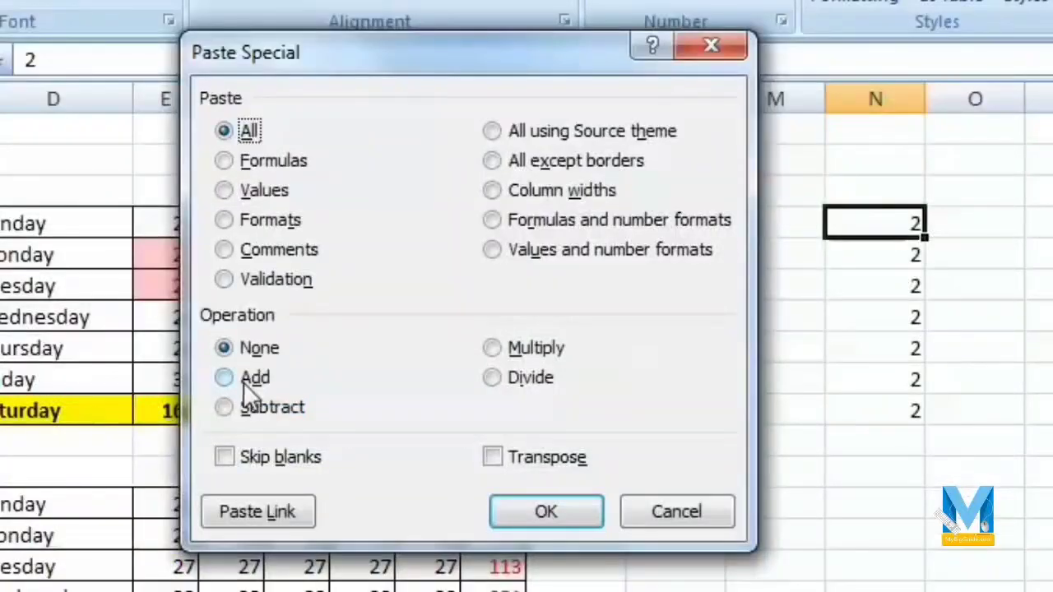
pyautogui.moveTo(412, 35); pyautogui.dragTo(510, 140)
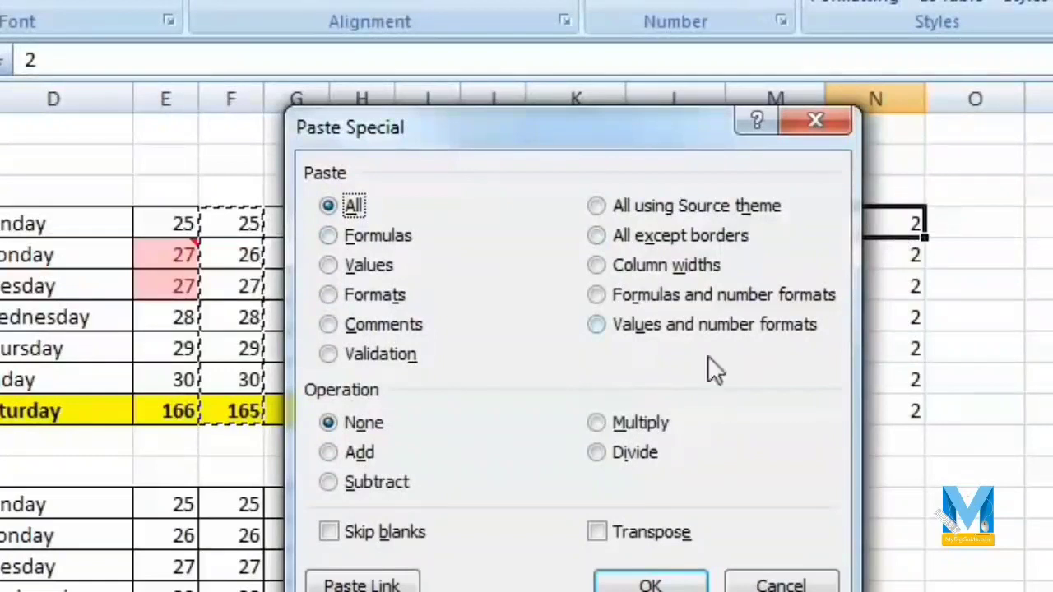
pyautogui.click(328, 453)
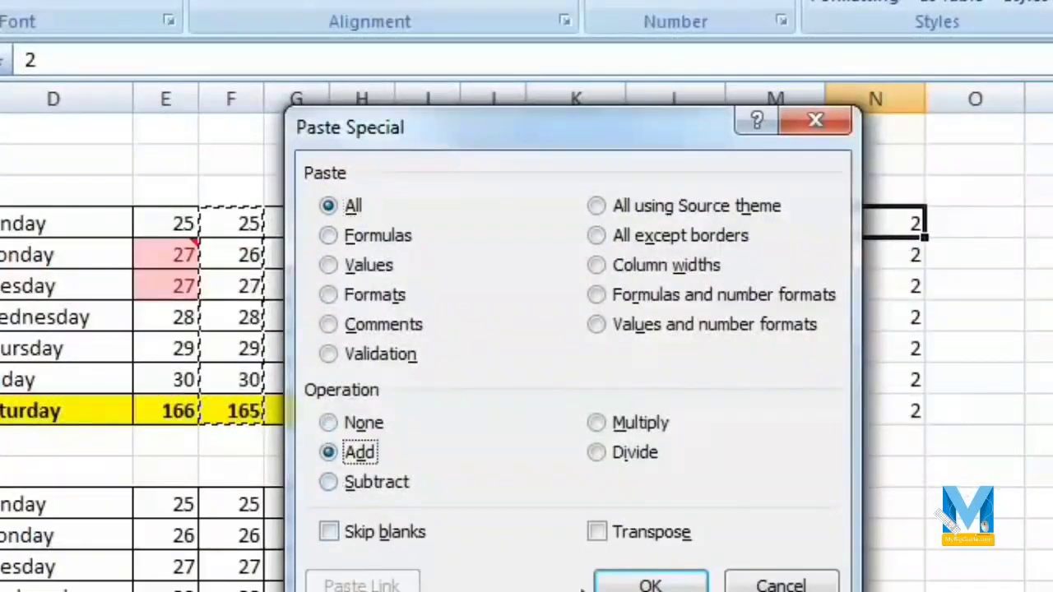
pyautogui.click(667, 586)
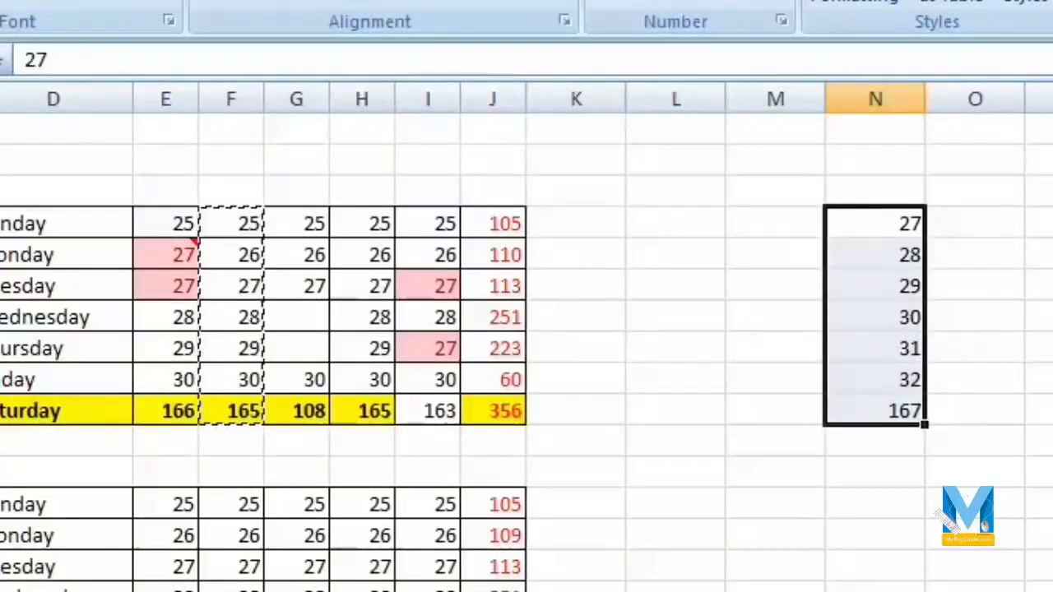
pyautogui.hotkey('ctrl', 'z')
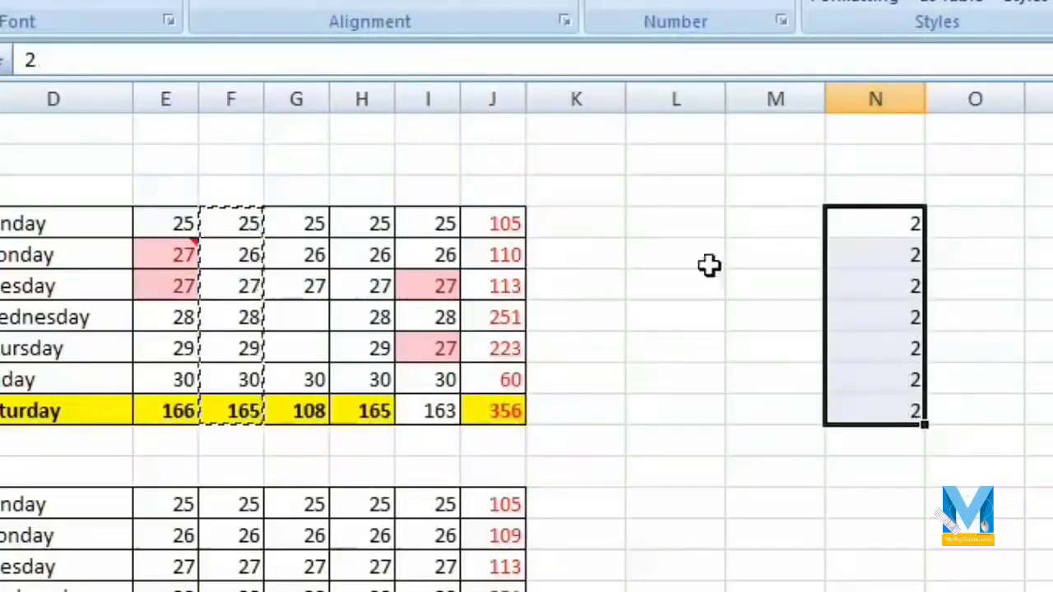
# Multiply N4:N10 by the copied F4:F10 values using Paste Special with the Multiply operation
pyautogui.rightClick(872, 231)
pyautogui.click(967, 369)
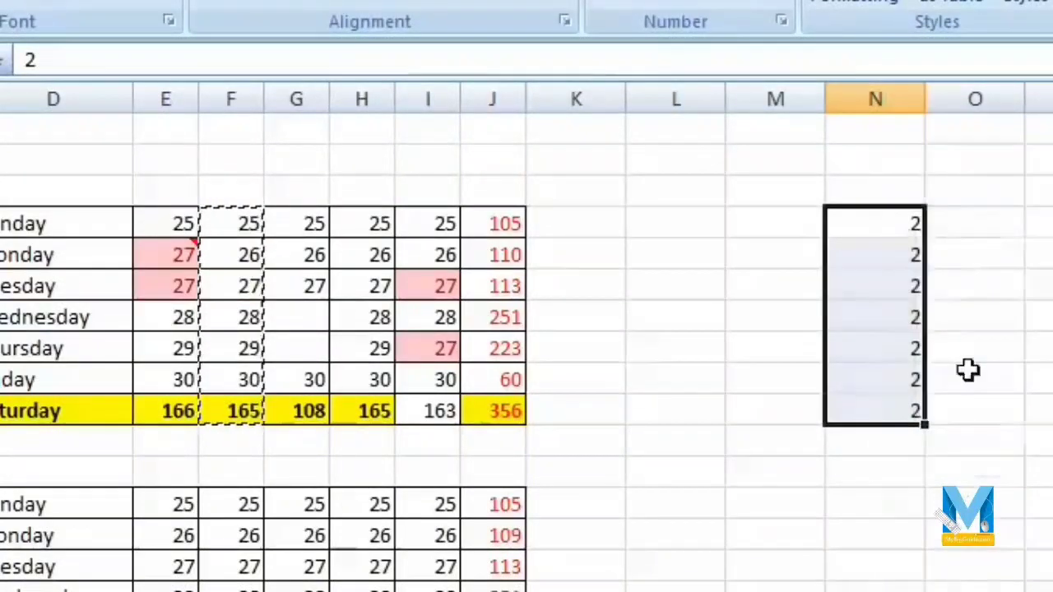
pyautogui.rightClick(850, 214)
pyautogui.click(1038, 339)
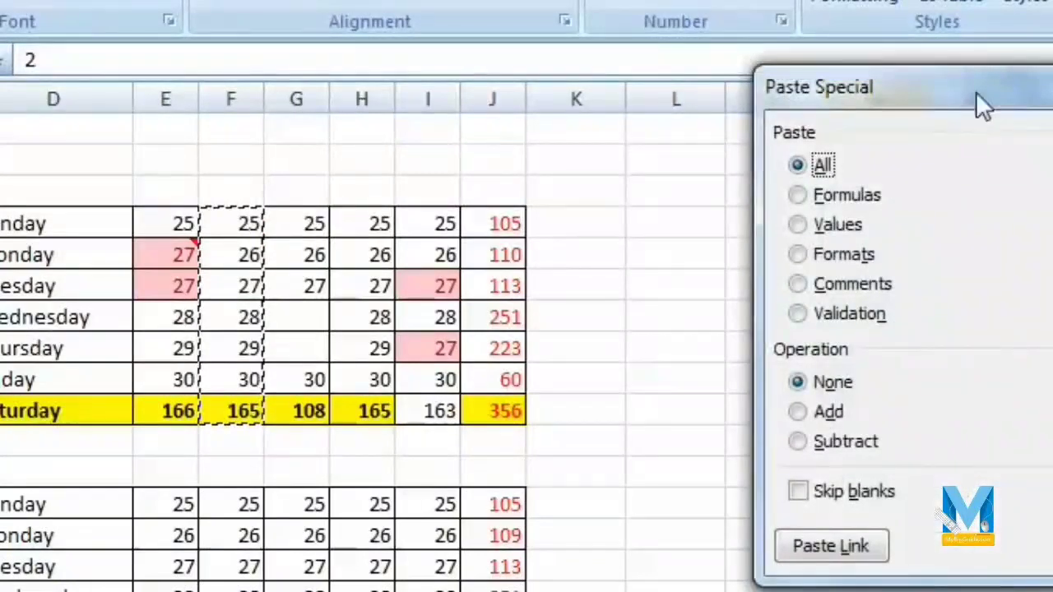
pyautogui.moveTo(976, 95); pyautogui.dragTo(473, 87)
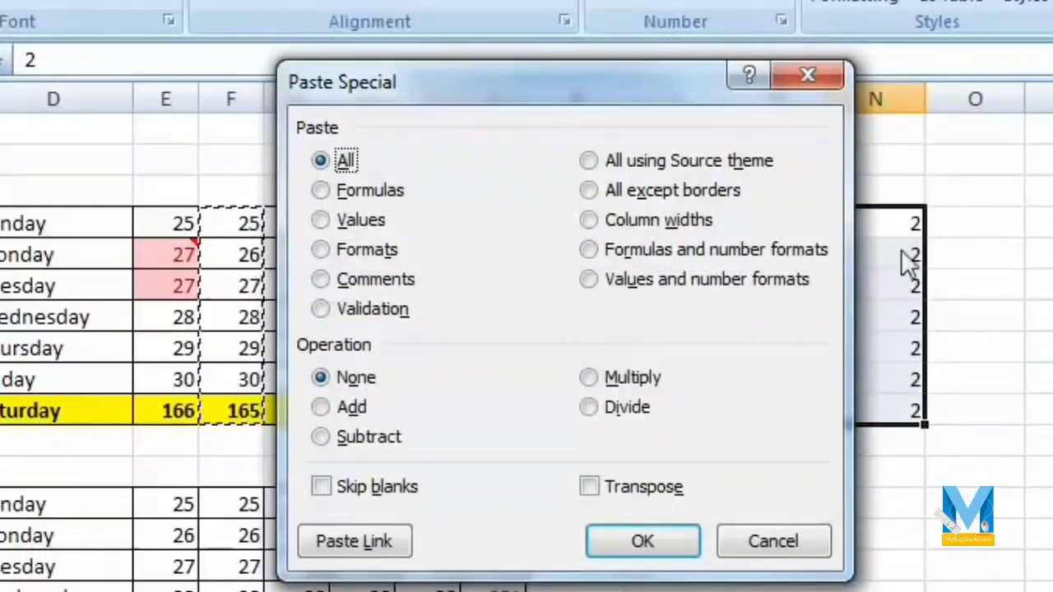
pyautogui.click(591, 377)
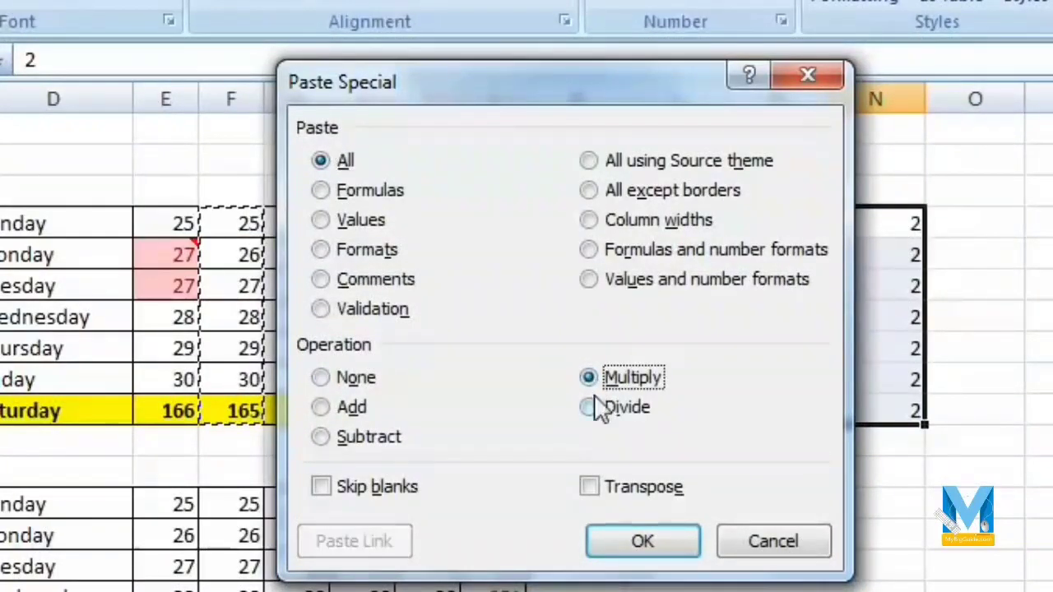
pyautogui.click(642, 547)
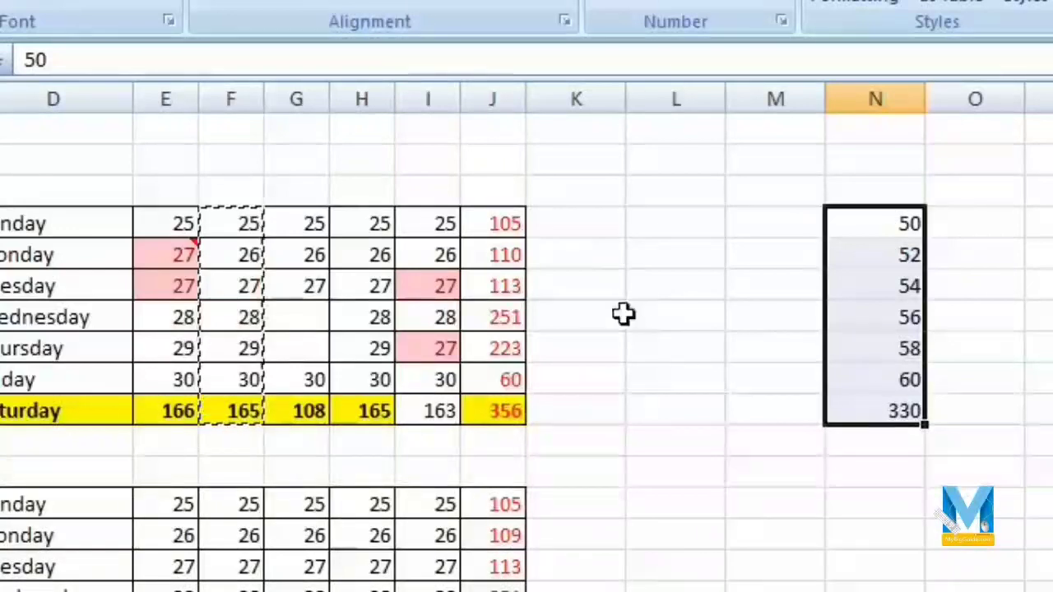
# Compare F4:F10 with the multiplied values in N4:N10, and undo the multiplication
pyautogui.click(730, 349)
pyautogui.moveTo(220, 231); pyautogui.dragTo(236, 356)
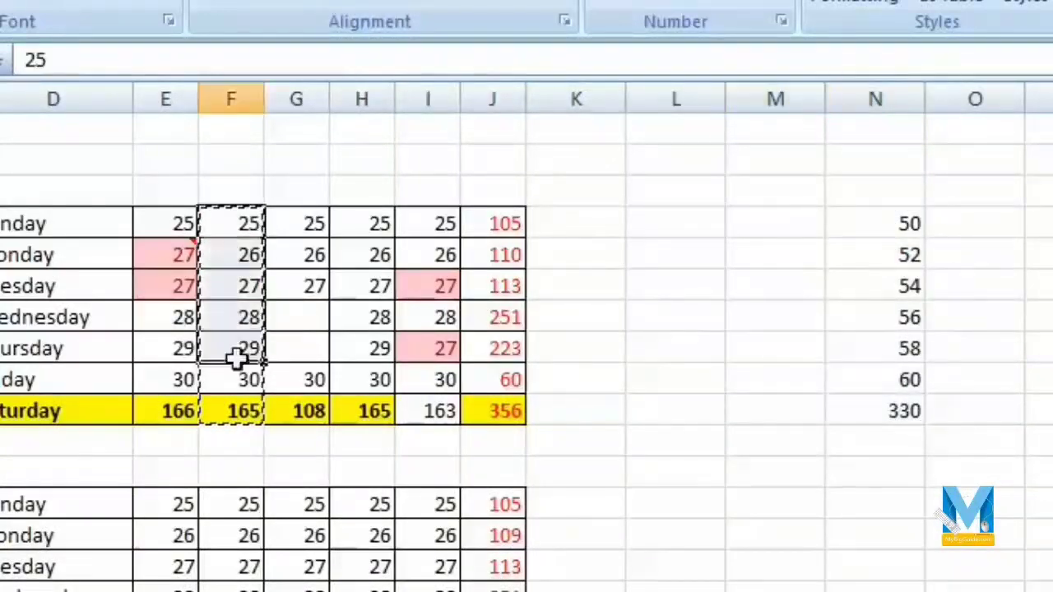
pyautogui.press('Down')
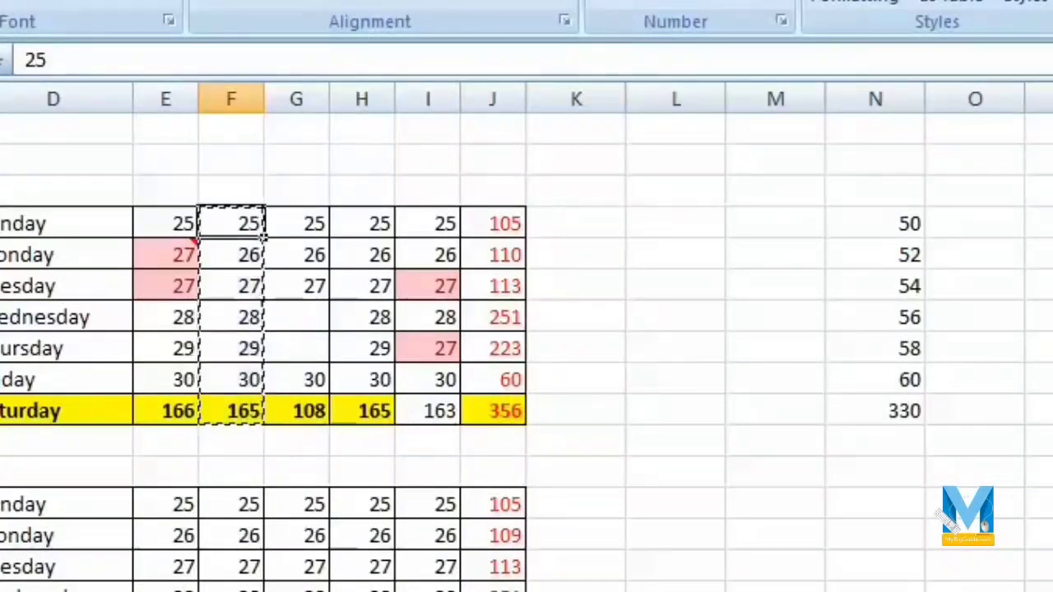
pyautogui.moveTo(246, 227); pyautogui.dragTo(258, 415)
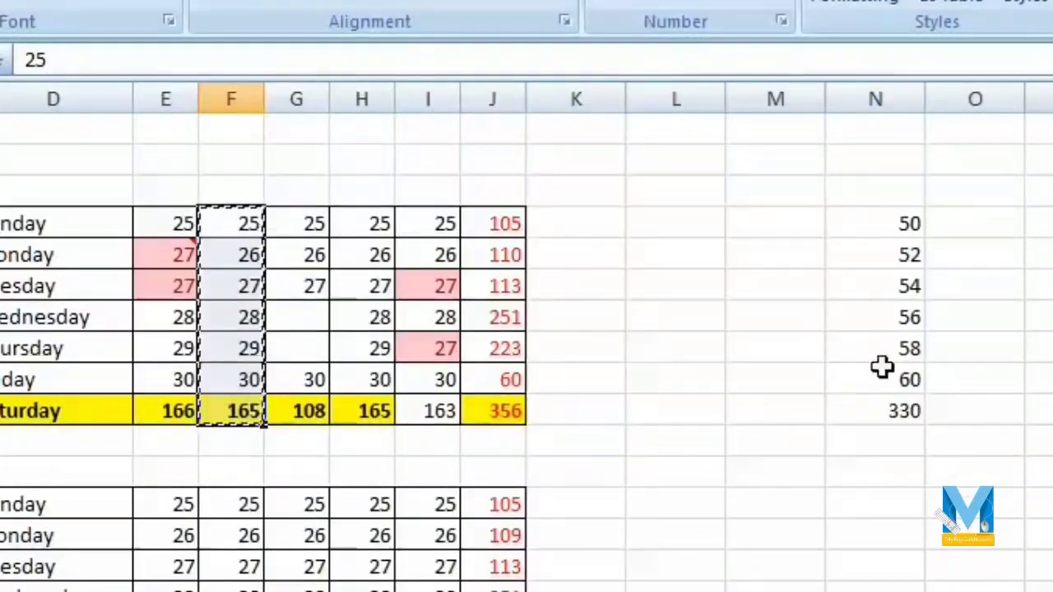
pyautogui.click(808, 357)
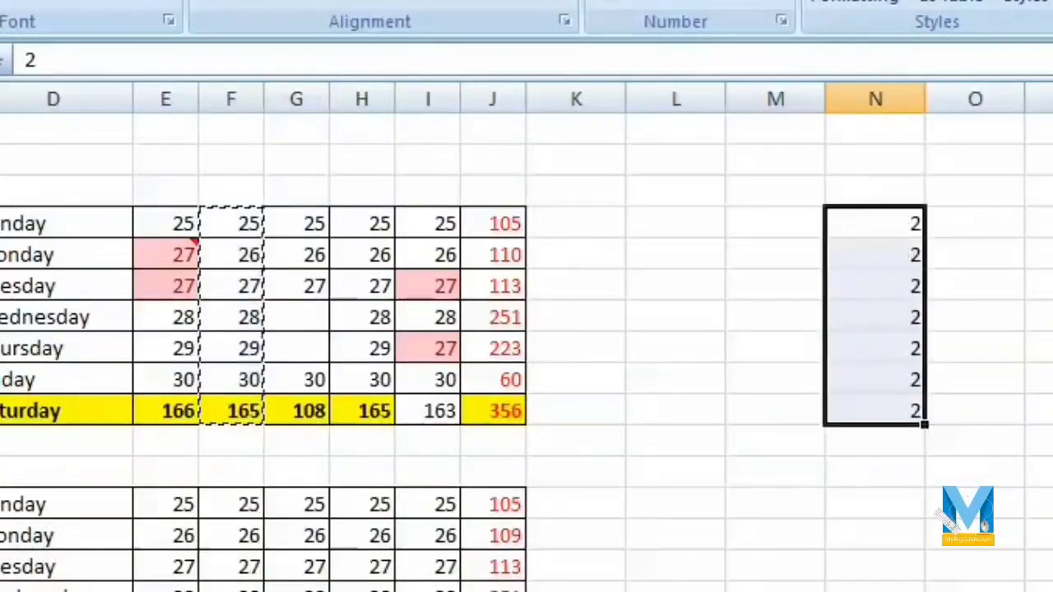
# Divide N4:N10 by the copied F4:F10 values using Paste Special with the Divide operation
pyautogui.rightClick(875, 216)
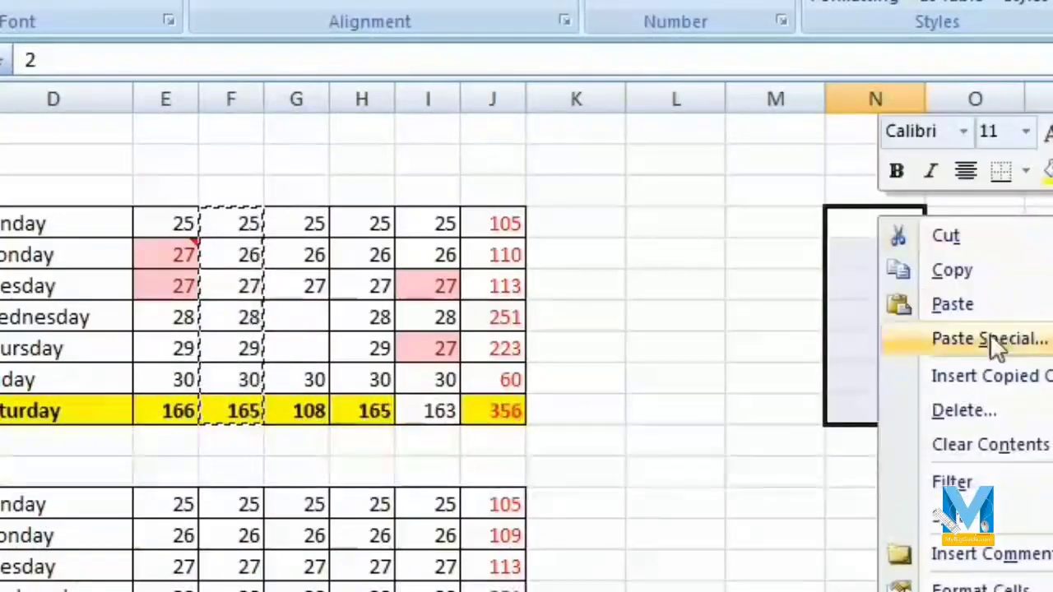
pyautogui.click(880, 222)
pyautogui.rightClick(880, 222)
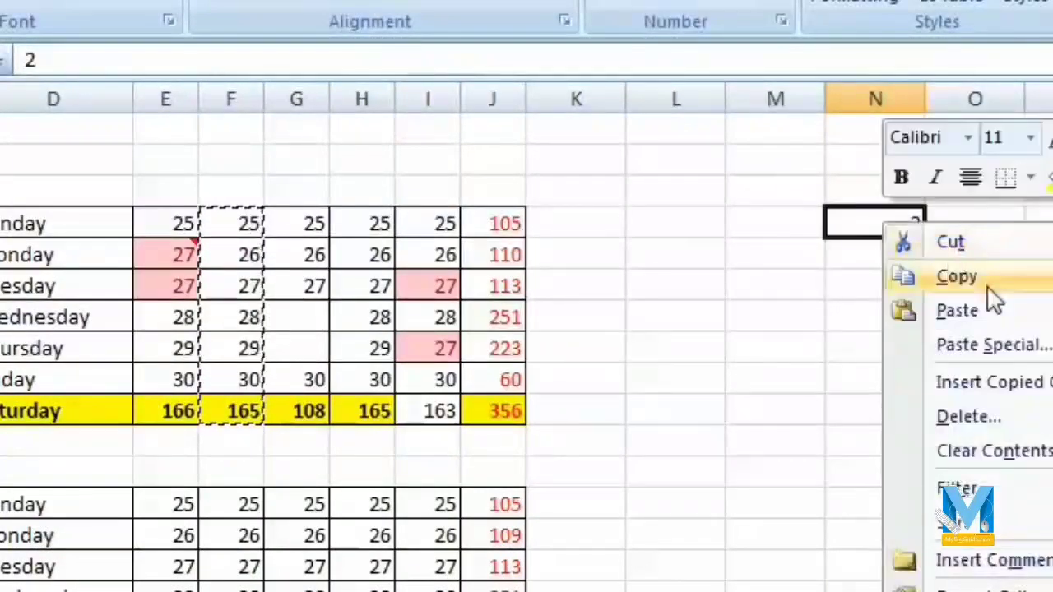
pyautogui.click(1038, 348)
pyautogui.moveTo(1020, 91); pyautogui.dragTo(576, 87)
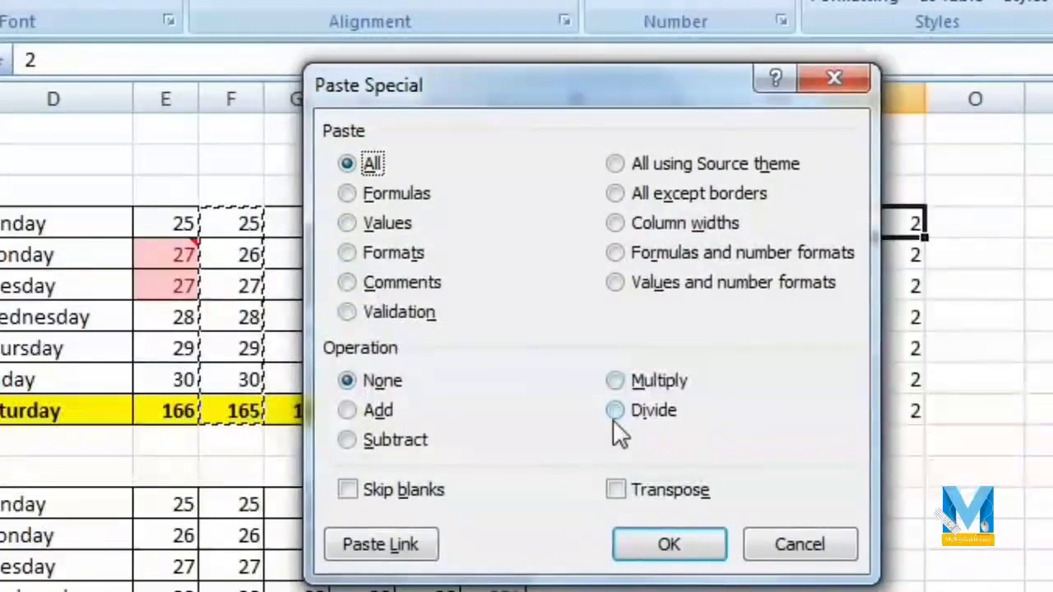
pyautogui.click(615, 411)
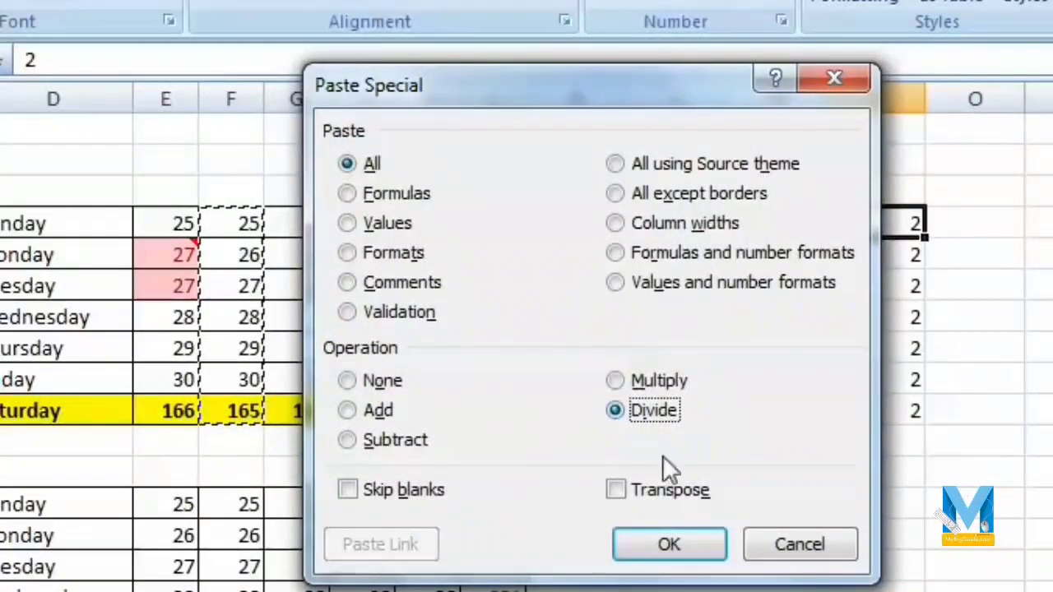
pyautogui.click(684, 547)
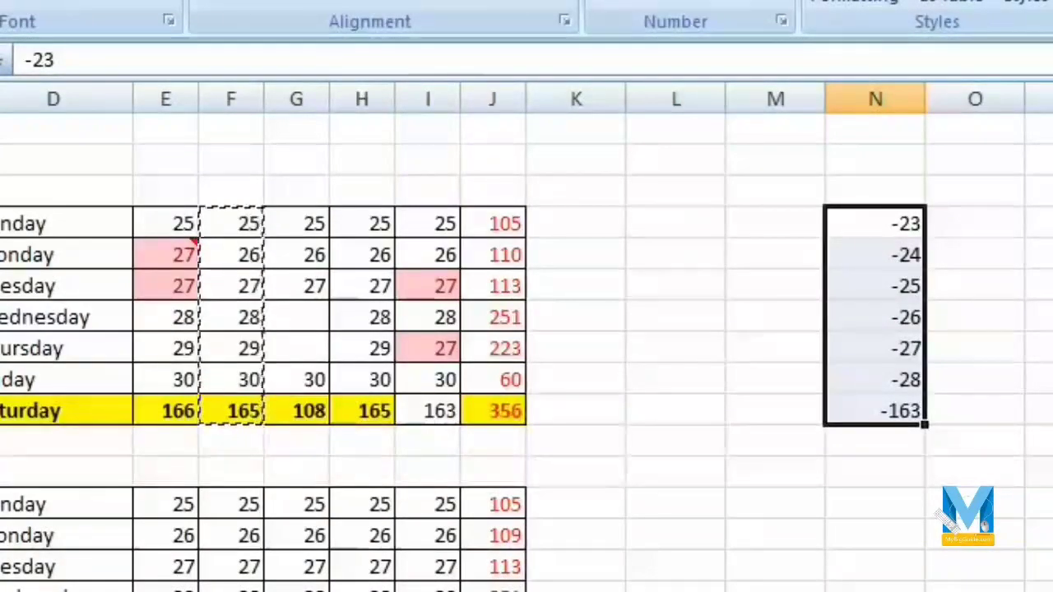
pyautogui.click(612, 315)
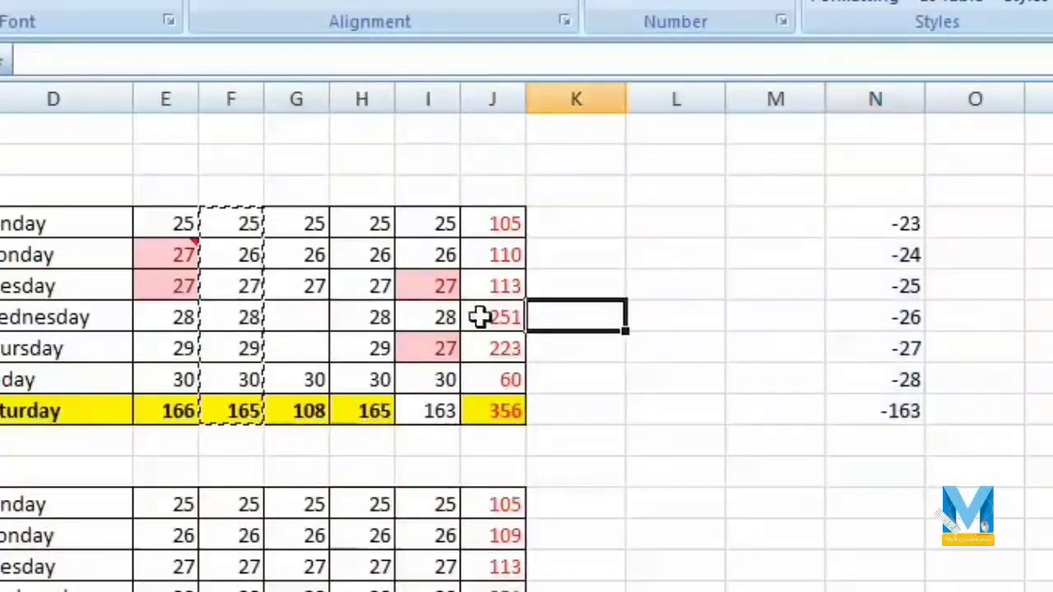
# Copy the day names in D4:D10 and paste them as a header row starting at E3 using Paste Special with Transpose
pyautogui.moveTo(78, 228); pyautogui.dragTo(75, 411)
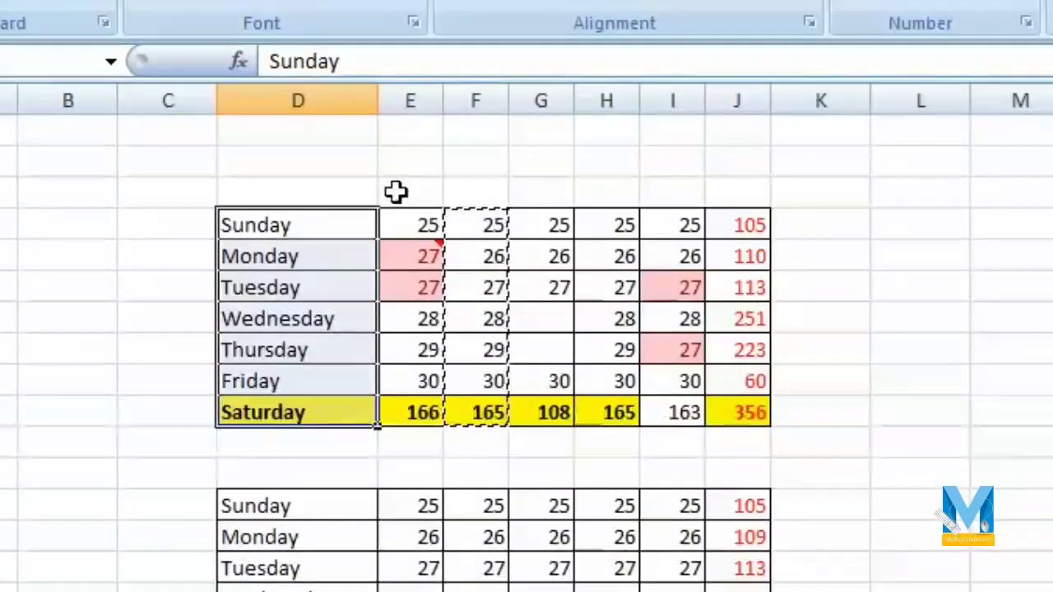
pyautogui.rightClick(336, 225)
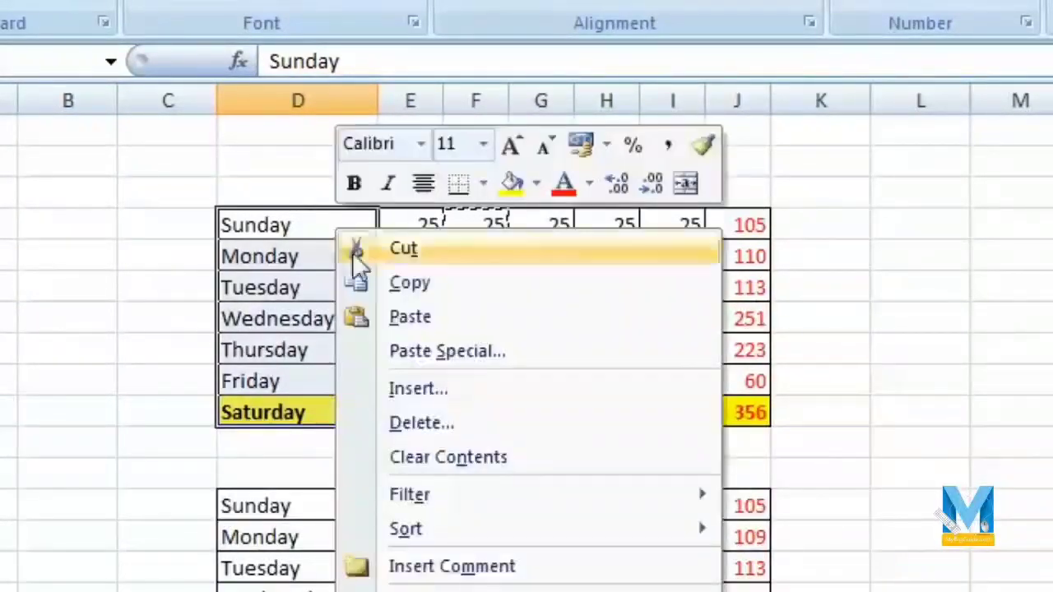
pyautogui.press('Escape')
pyautogui.rightClick(329, 299)
pyautogui.click(411, 359)
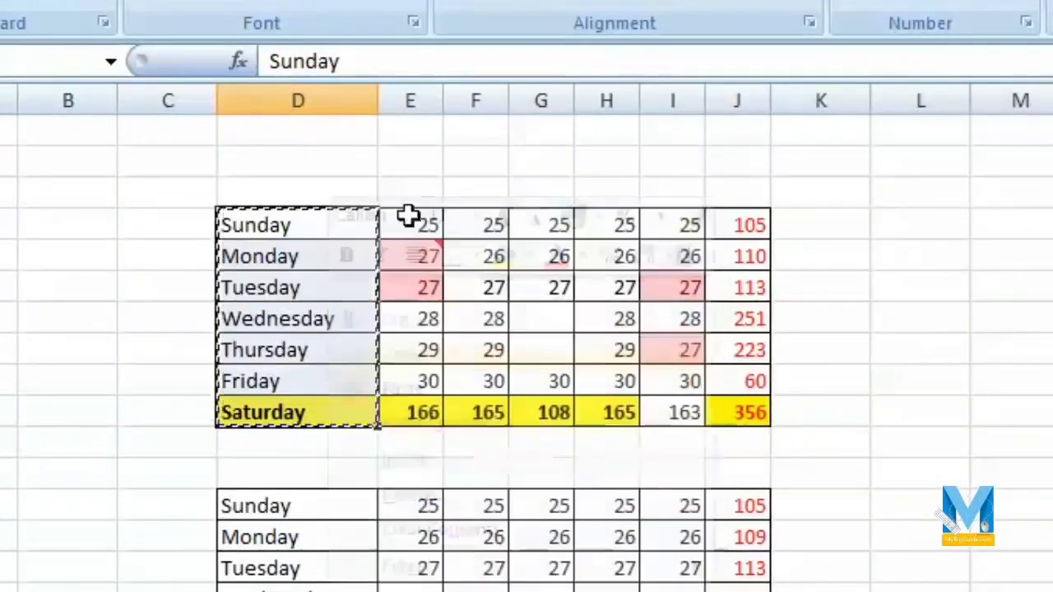
pyautogui.click(403, 186)
pyautogui.rightClick(404, 188)
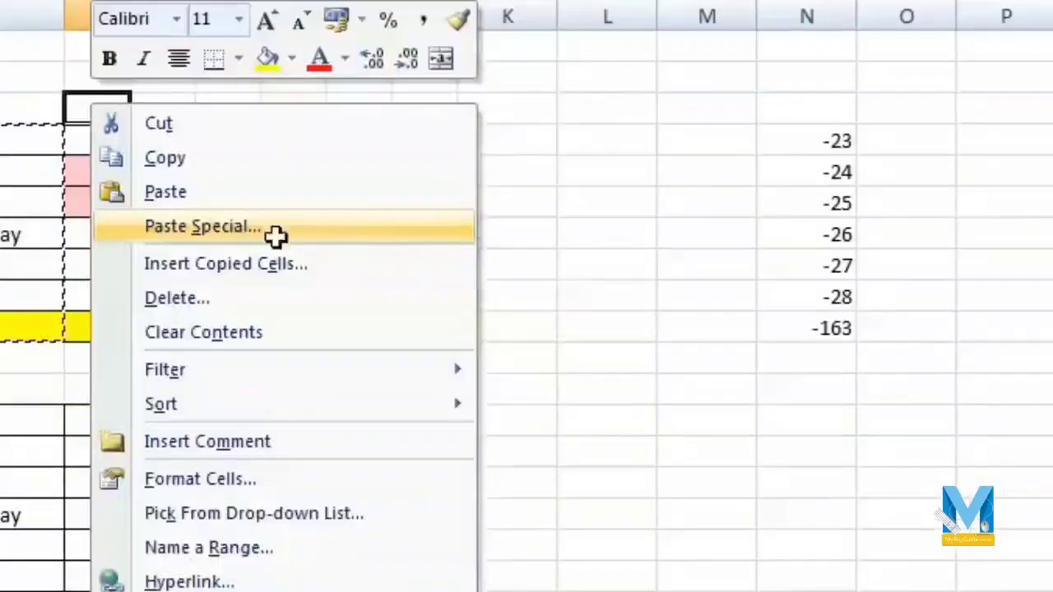
pyautogui.click(589, 321)
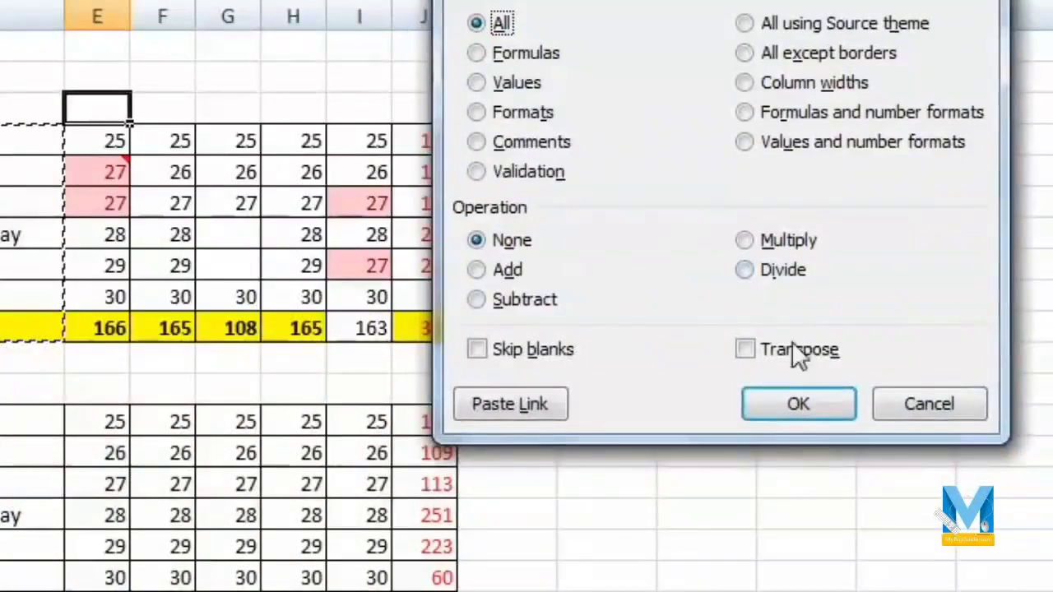
pyautogui.click(745, 349)
pyautogui.click(802, 403)
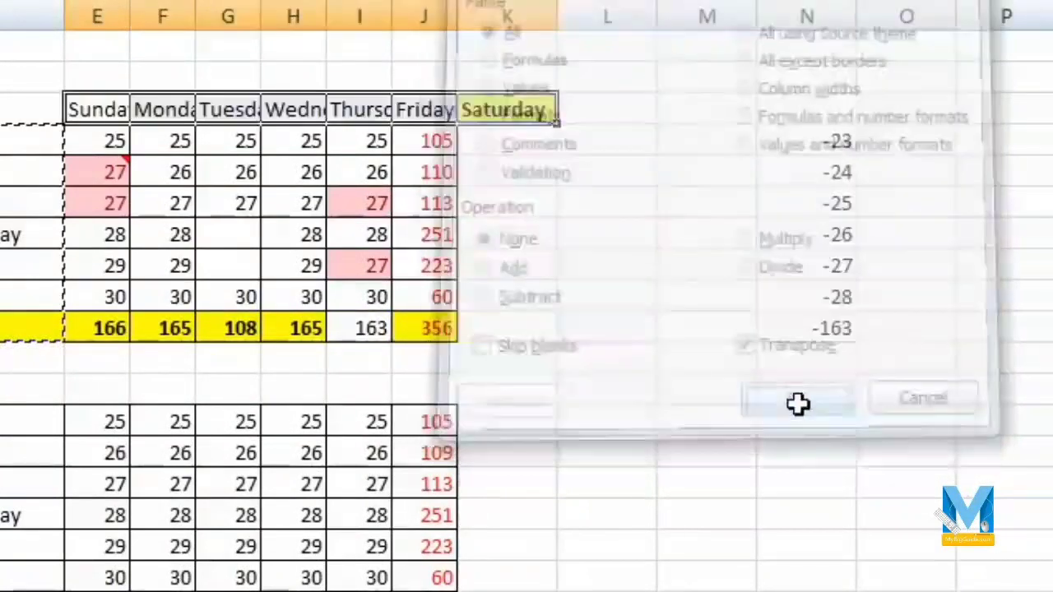
# Widen columns E through J to show the full day names, and narrow them back to their original width
pyautogui.moveTo(113, 16); pyautogui.dragTo(545, 38)
pyautogui.click(603, 268)
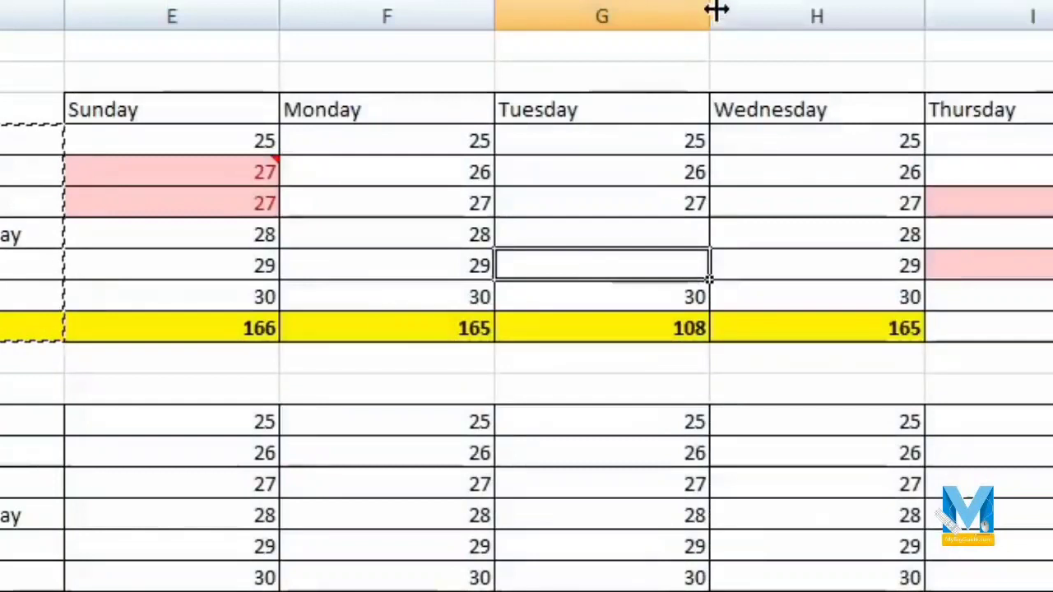
pyautogui.moveTo(523, 15); pyautogui.dragTo(165, 16)
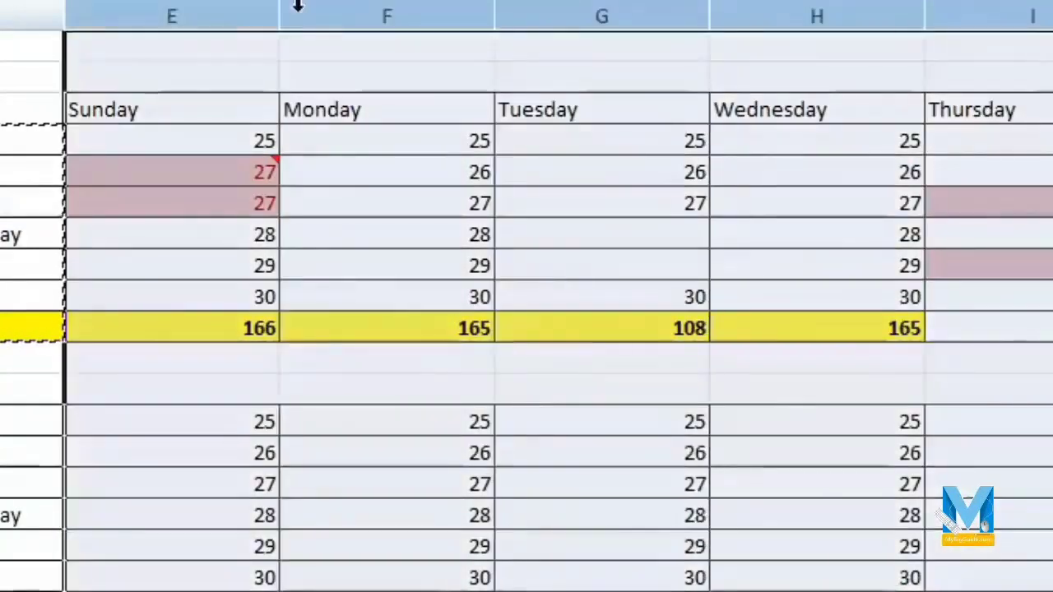
pyautogui.moveTo(281, 16); pyautogui.dragTo(137, 41)
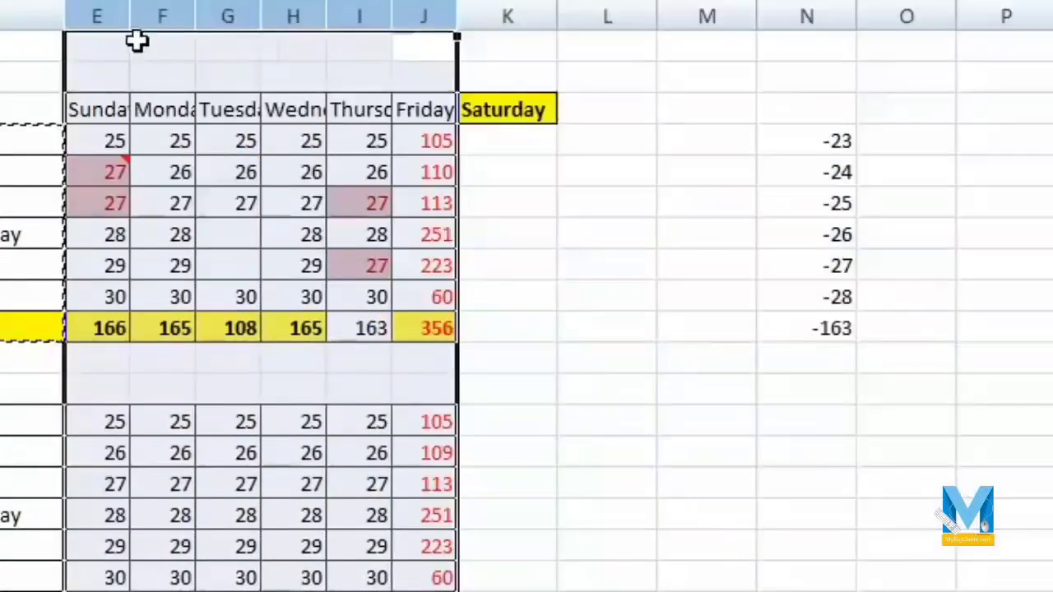
pyautogui.click(550, 303)
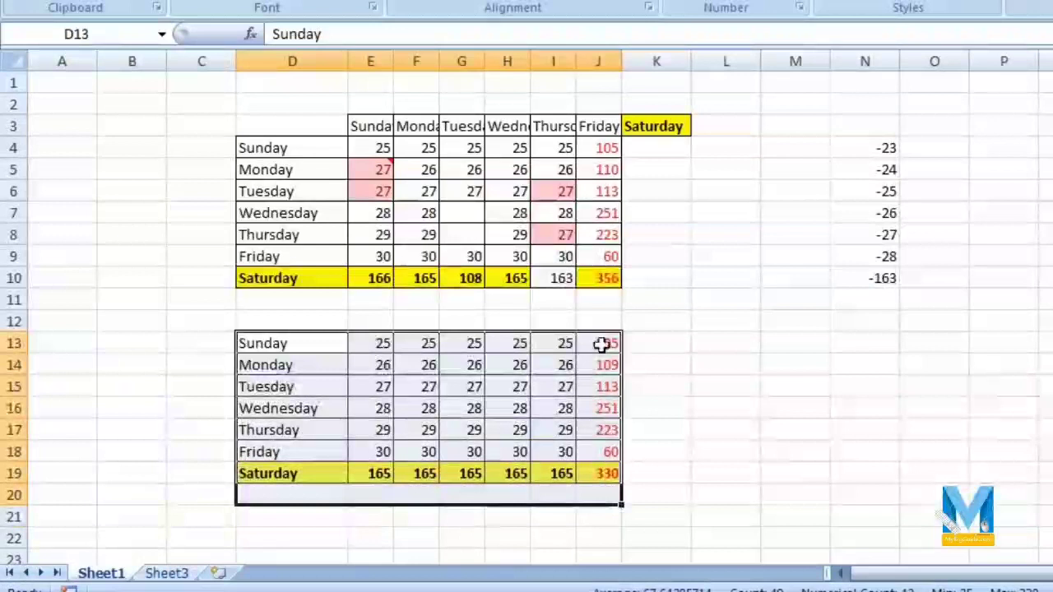
# Copy the table in D13:J19 of Sheet1 to cell A1 of Sheet3, and undo the paste
pyautogui.moveTo(601, 344); pyautogui.dragTo(270, 476)
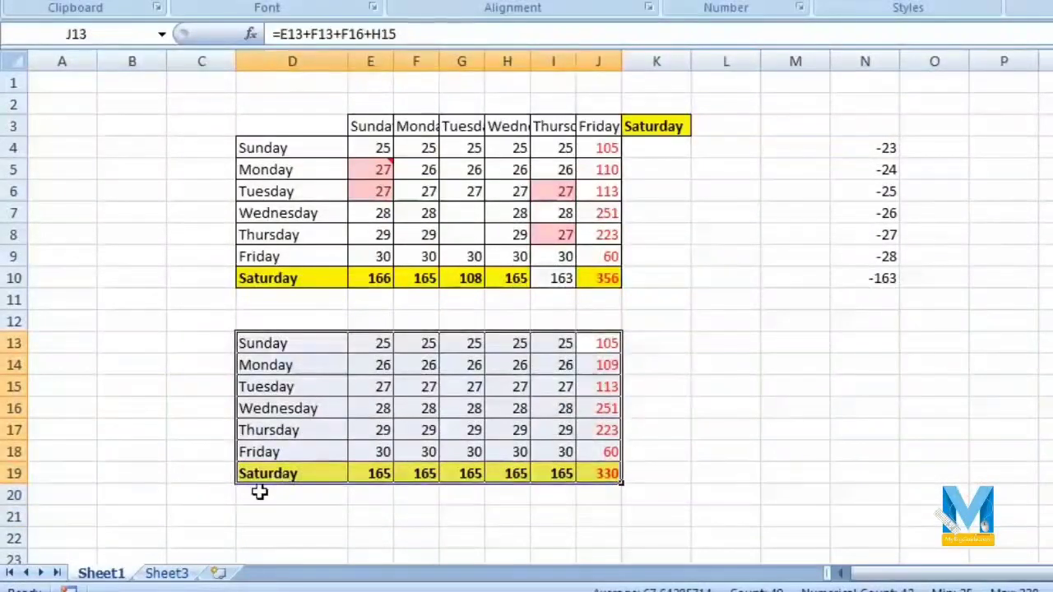
pyautogui.rightClick(307, 364)
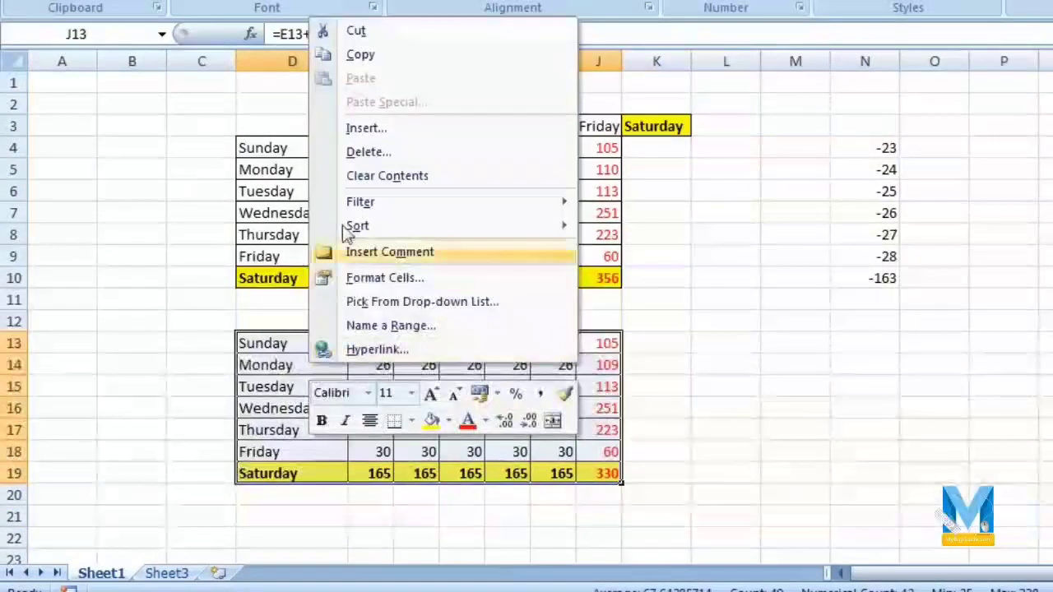
pyautogui.click(360, 54)
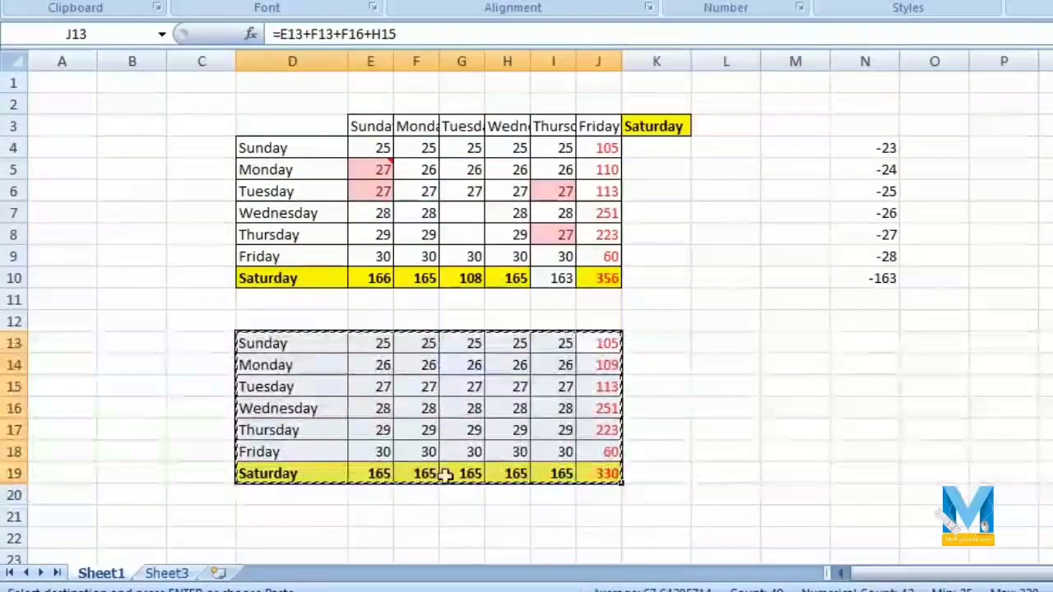
pyautogui.click(167, 574)
pyautogui.rightClick(69, 97)
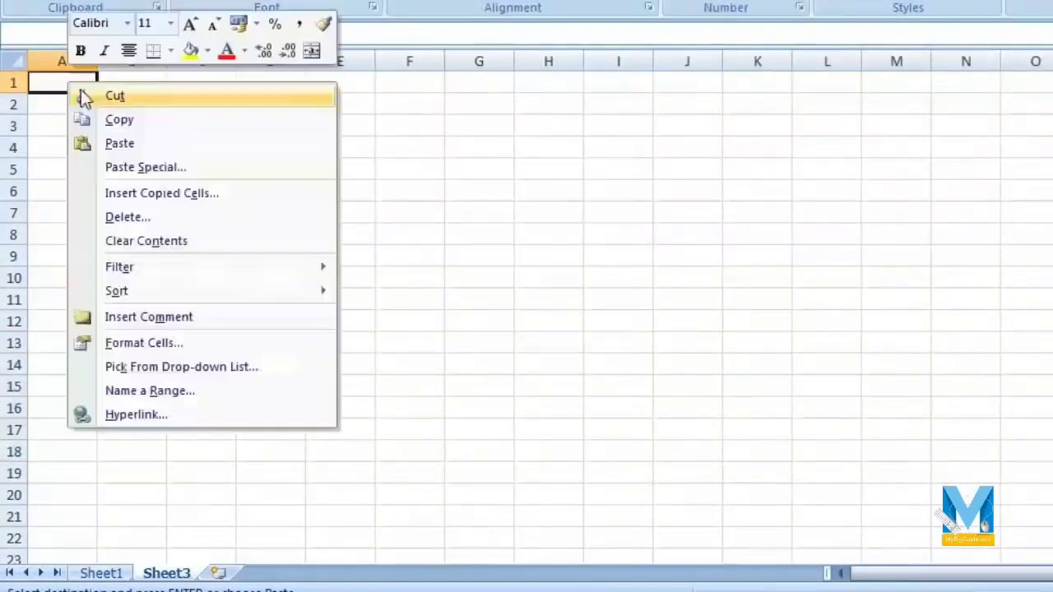
pyautogui.click(158, 142)
pyautogui.click(379, 405)
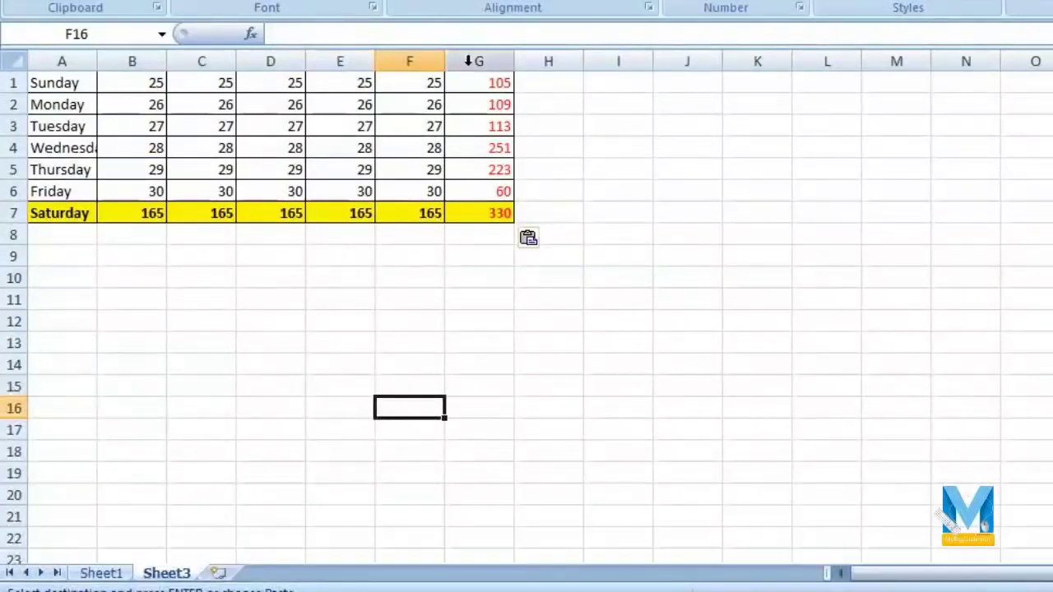
pyautogui.moveTo(468, 64); pyautogui.dragTo(136, 63)
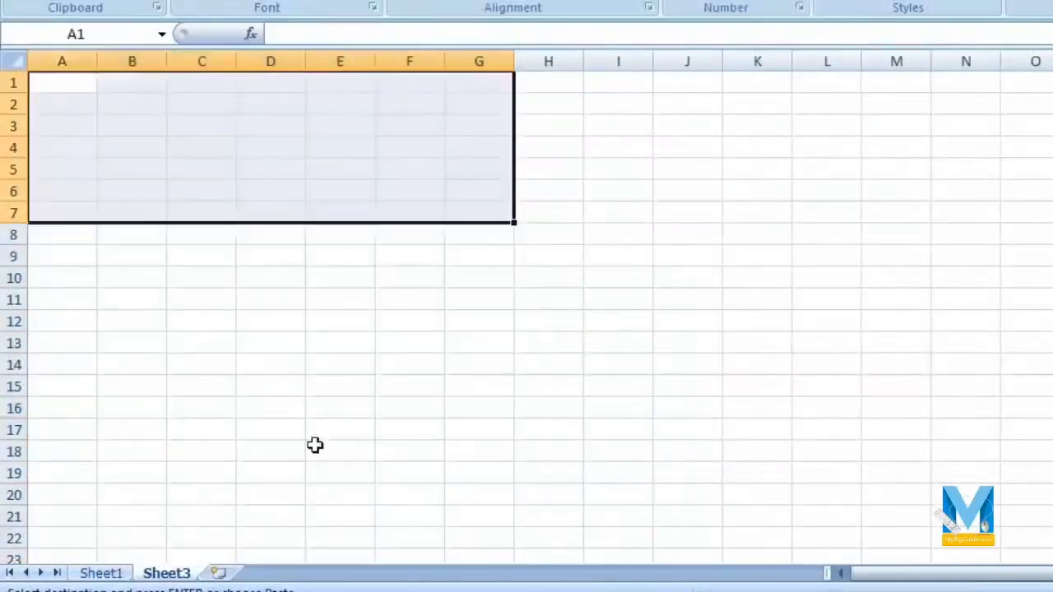
pyautogui.click(315, 445)
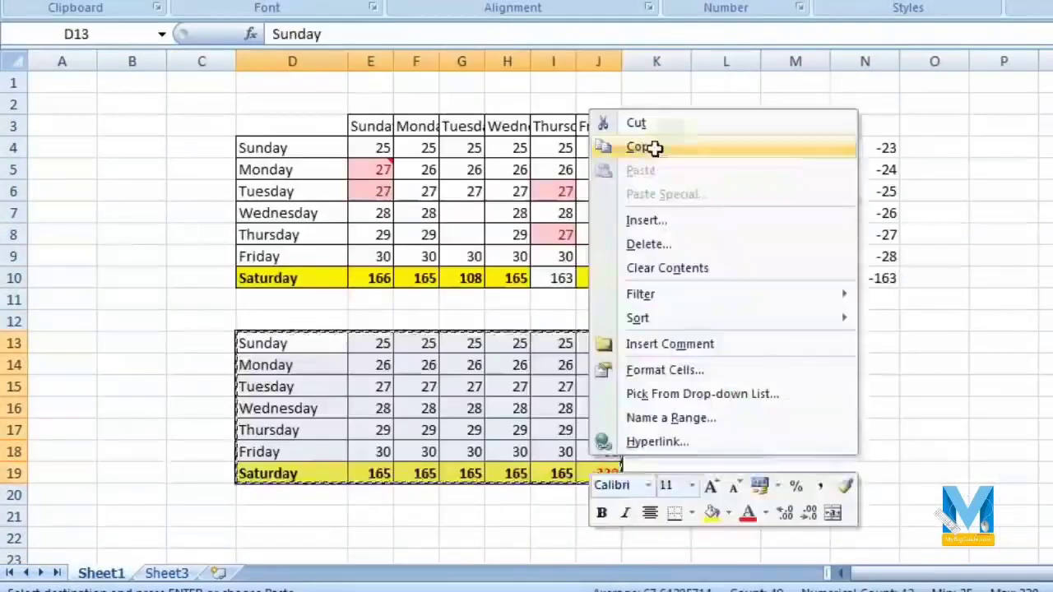
# Copy the table in D13:J19 of Sheet1 again and paste it into Sheet3 starting at A1
pyautogui.click(653, 148)
pyautogui.click(167, 573)
pyautogui.rightClick(74, 85)
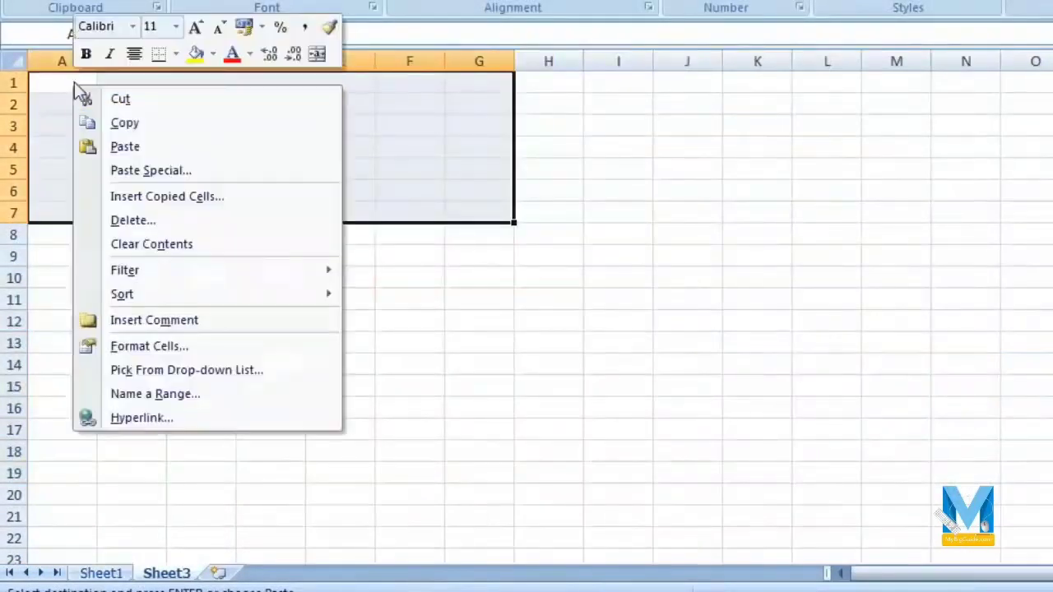
pyautogui.click(222, 149)
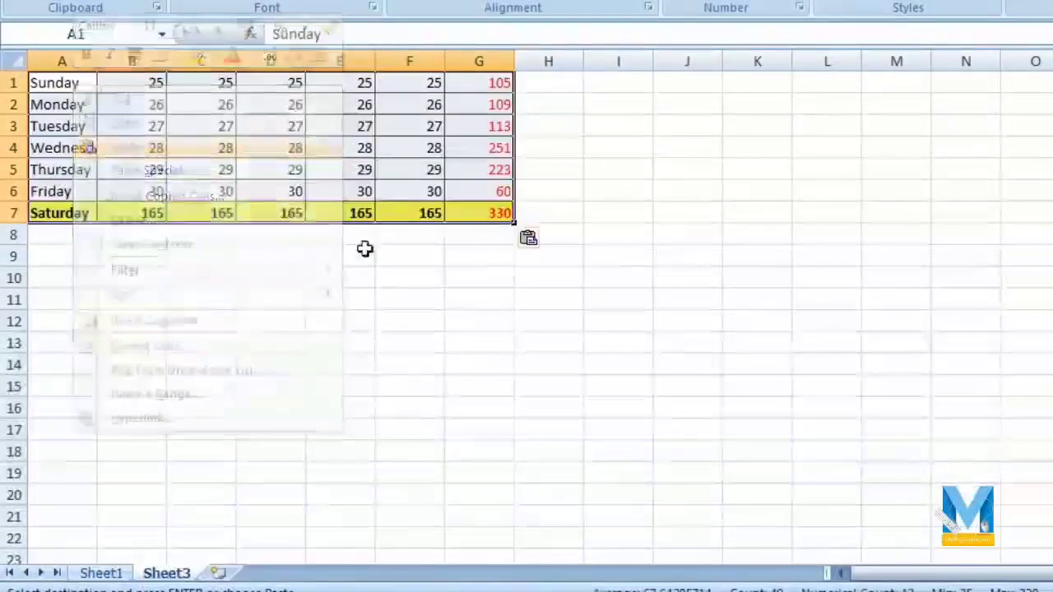
pyautogui.click(479, 320)
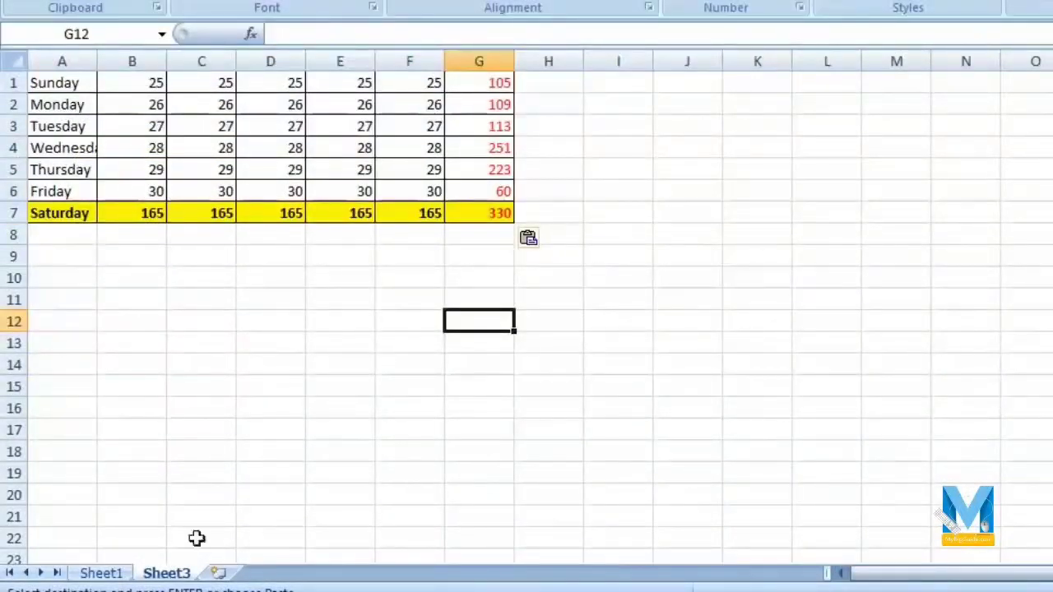
# Apply the column widths of Sheet1's D13:J19 to the Sheet3 copy using Paste Special with Column widths, and compare both sheets
pyautogui.click(100, 572)
pyautogui.rightClick(322, 390)
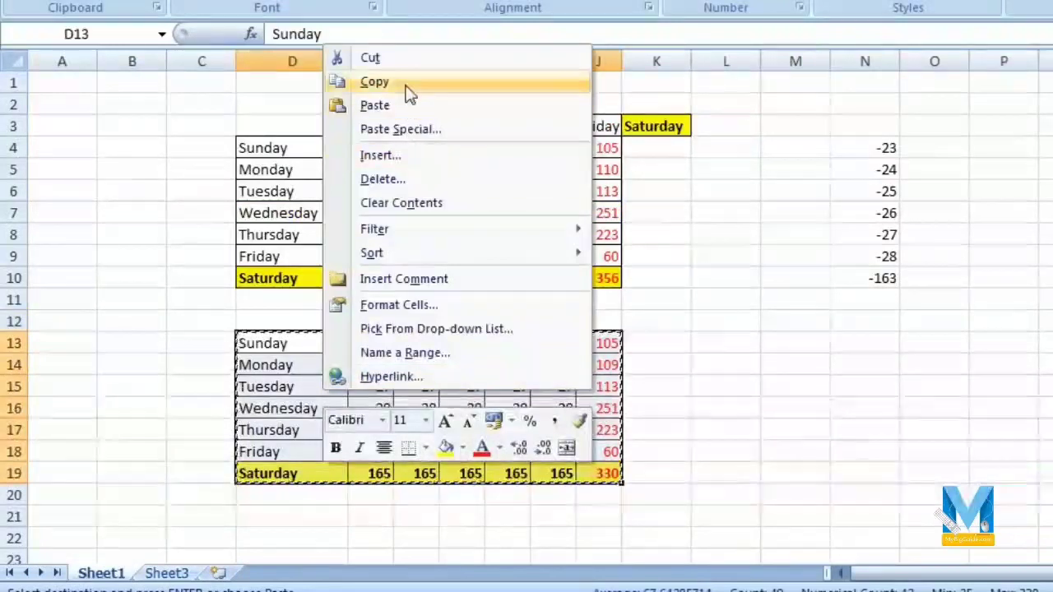
pyautogui.click(374, 81)
pyautogui.click(182, 570)
pyautogui.rightClick(84, 93)
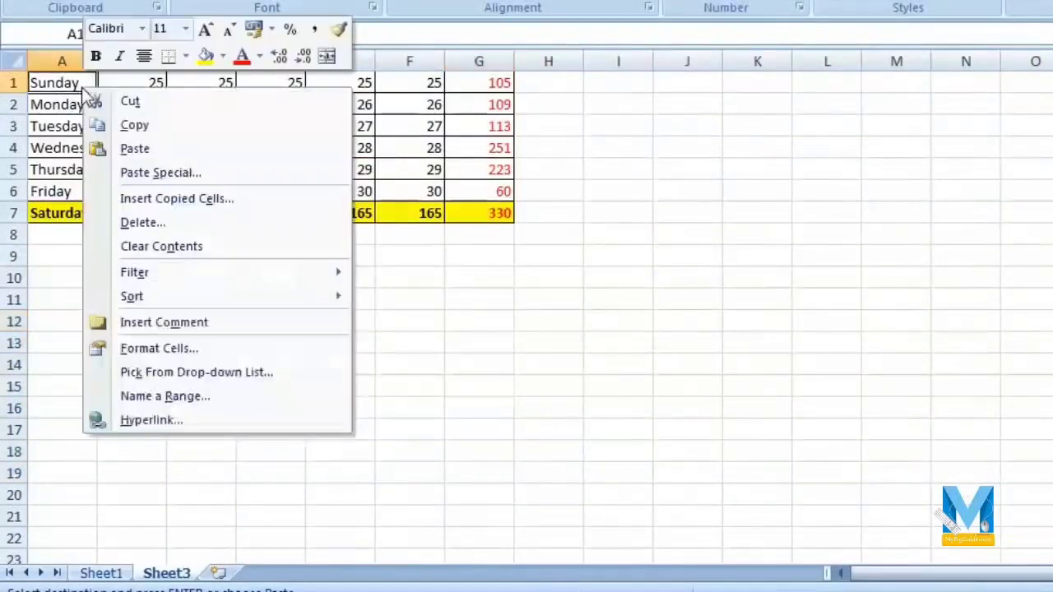
pyautogui.click(209, 173)
pyautogui.moveTo(242, 11); pyautogui.dragTo(870, 50)
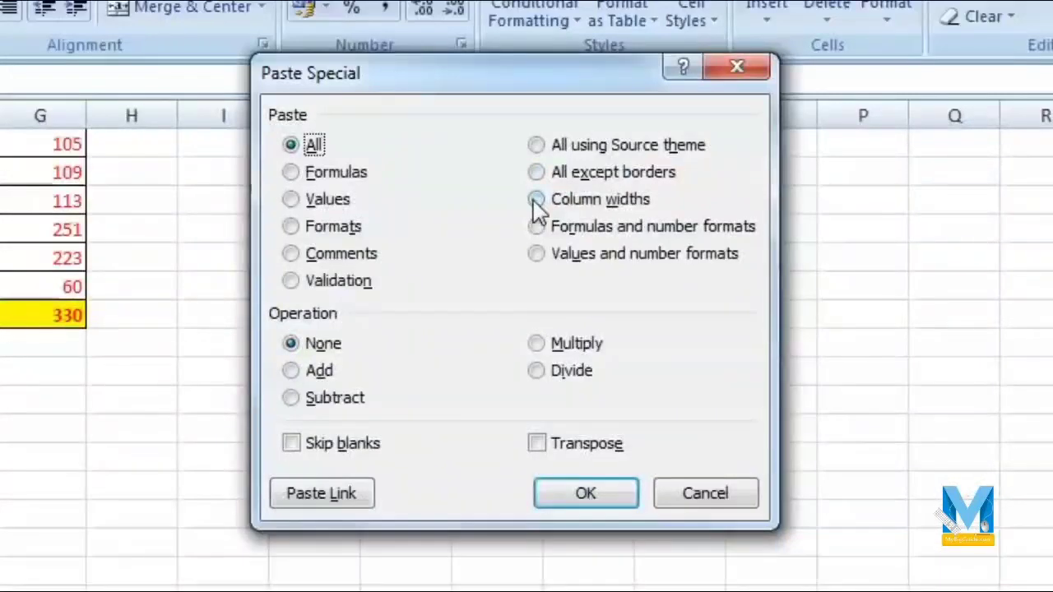
pyautogui.click(535, 199)
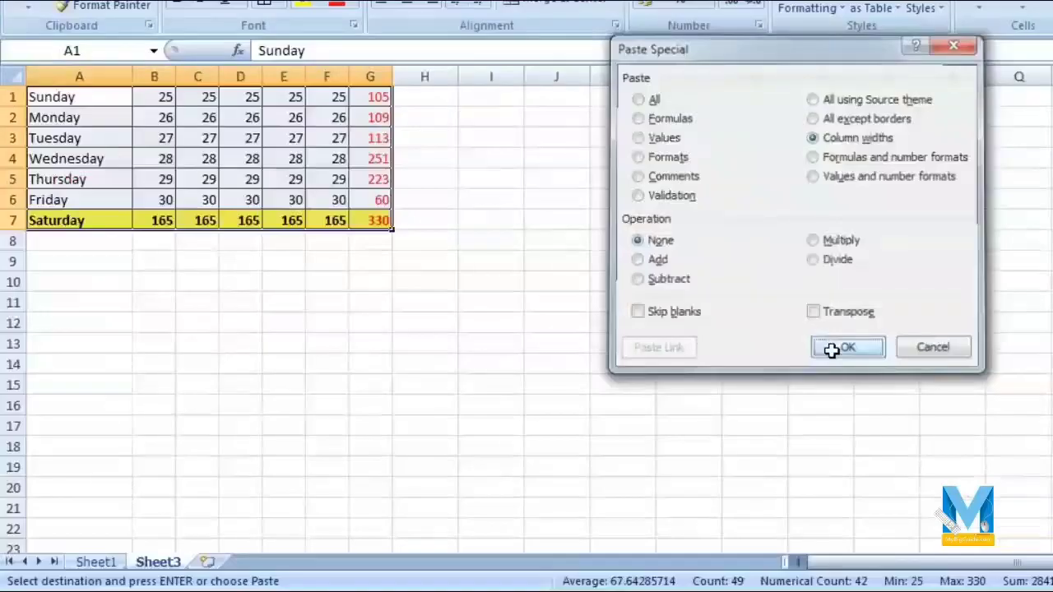
pyautogui.click(576, 496)
pyautogui.click(832, 352)
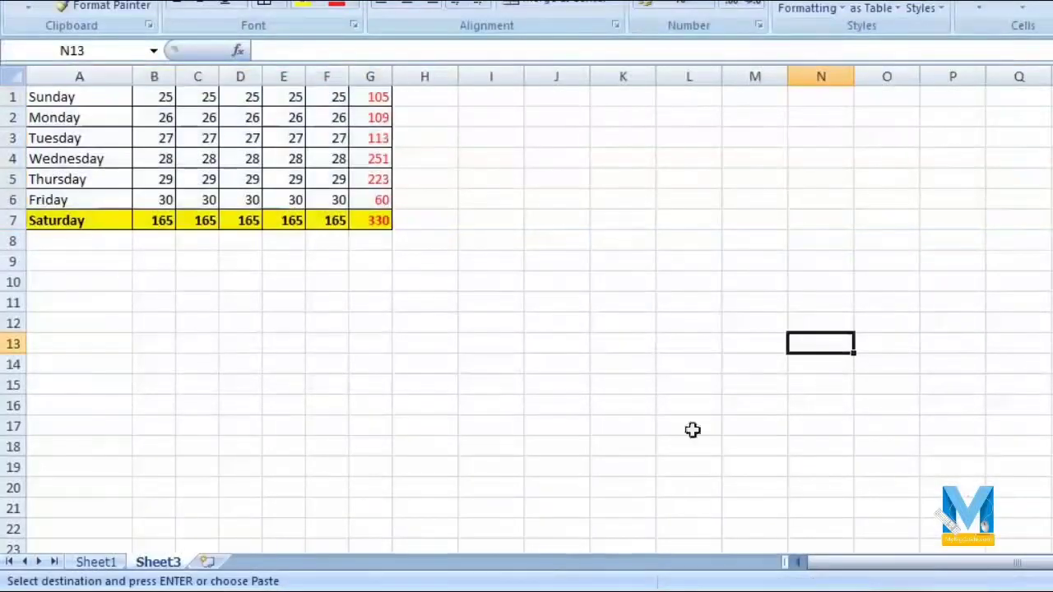
pyautogui.click(96, 565)
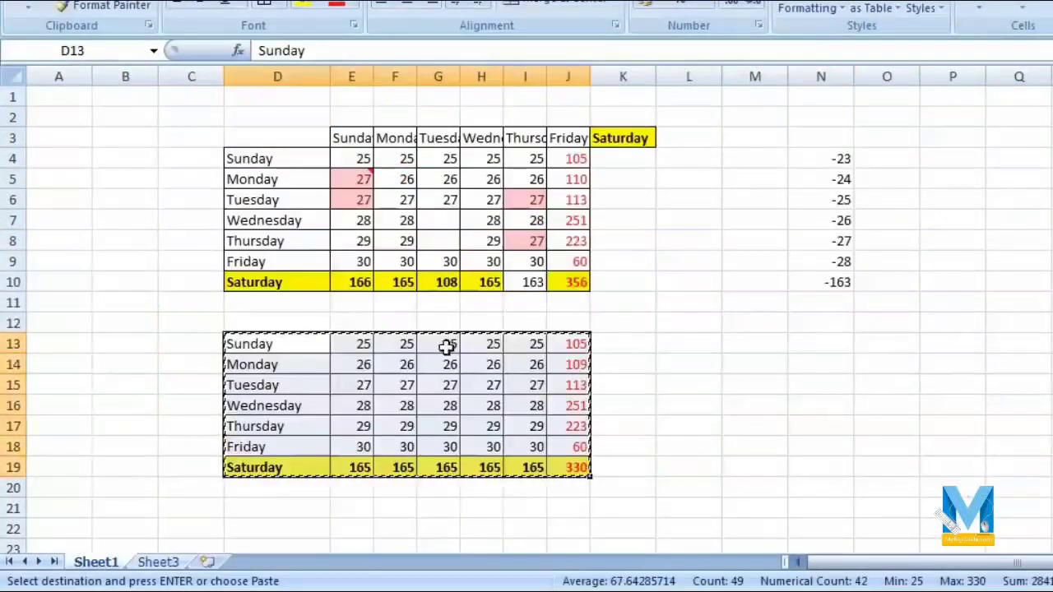
pyautogui.click(161, 562)
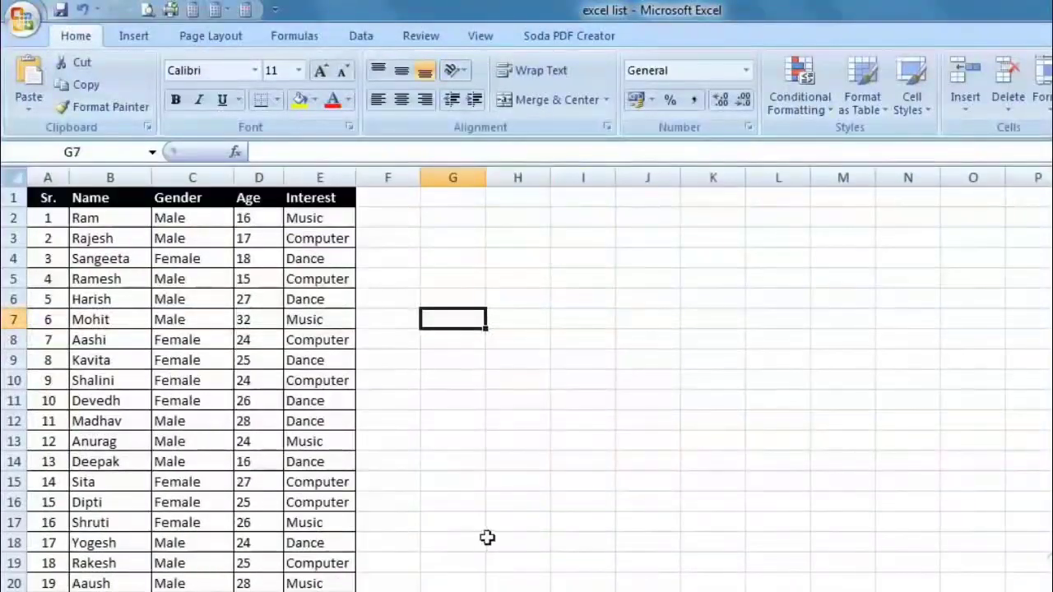
# Look through the list in the excel list workbook, open its print preview, and return to the worksheet
pyautogui.click(490, 540)
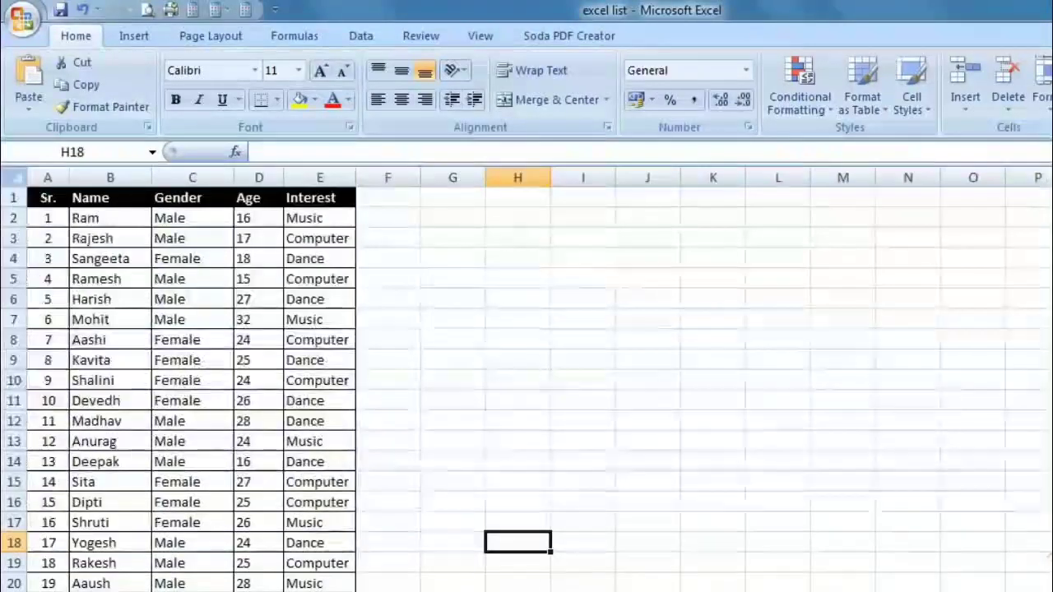
pyautogui.scroll(-15, 474, 472)
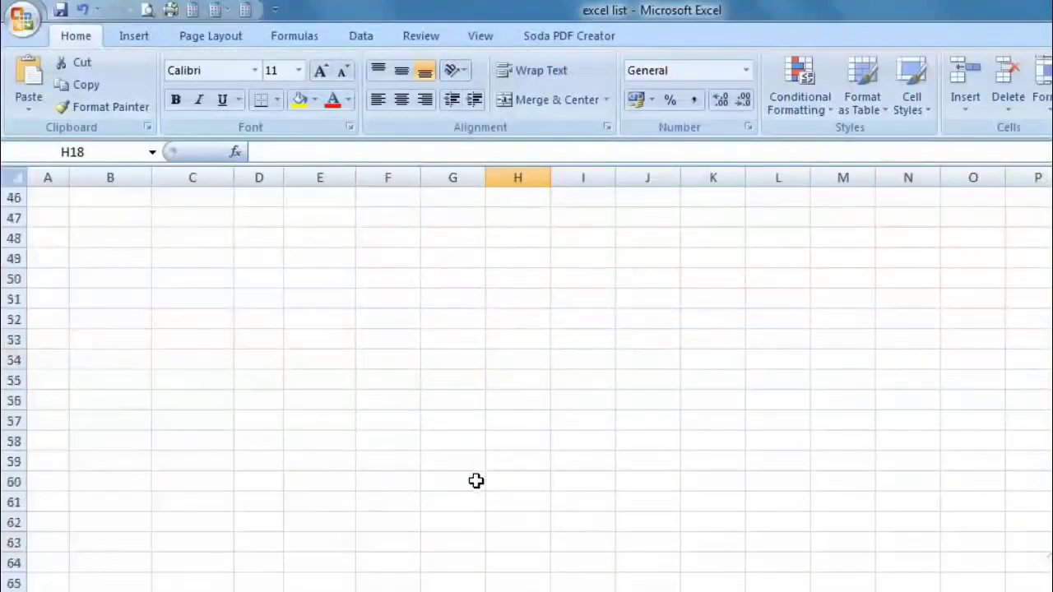
pyautogui.scroll(15, 474, 472)
pyautogui.click(145, 10)
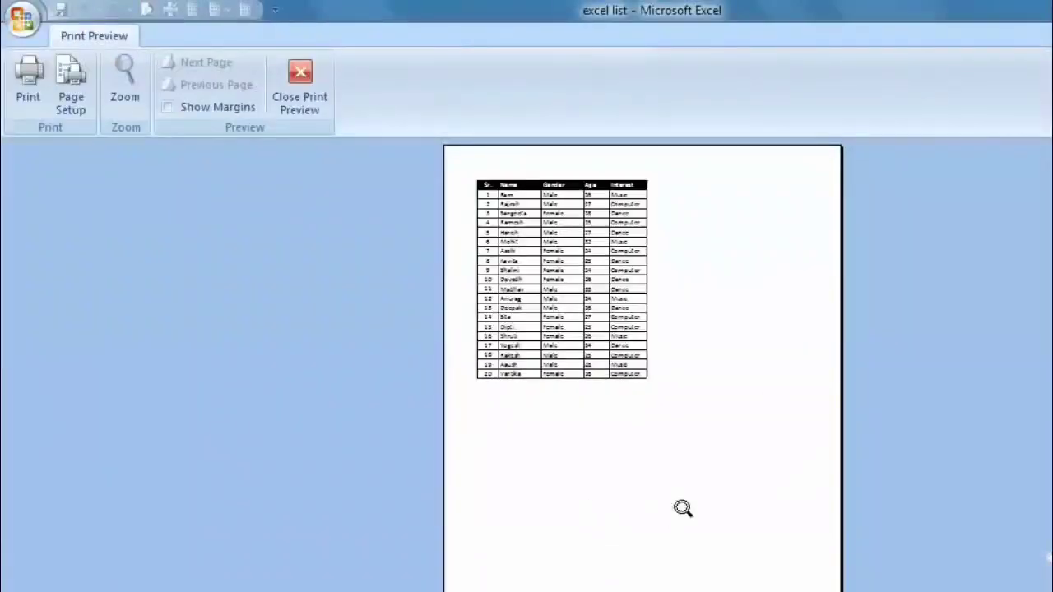
pyautogui.click(299, 83)
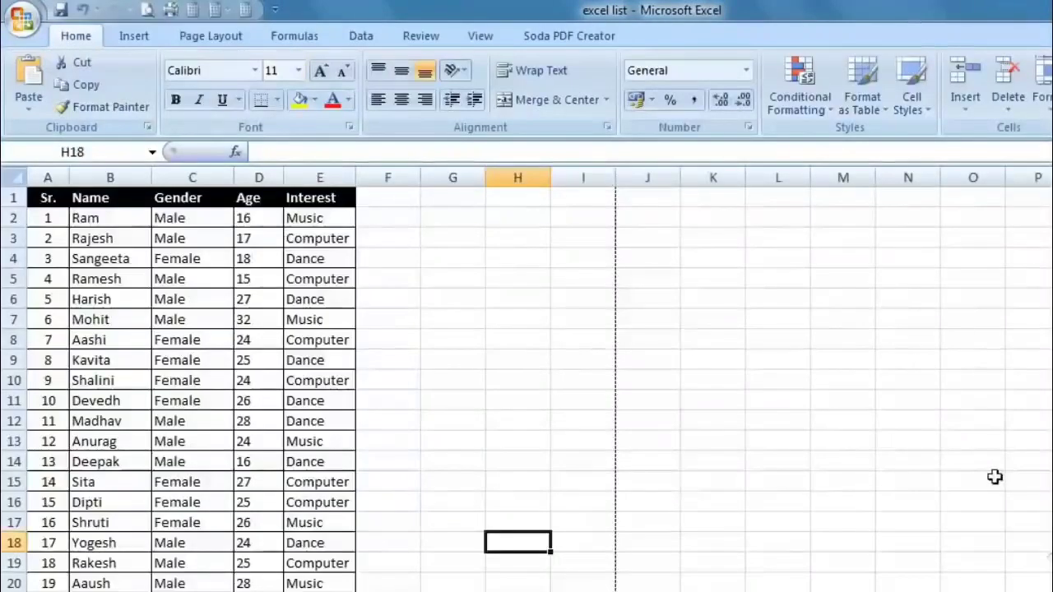
# Examine the dashed page-break lines on the sheet, and check the print preview of the list once more
pyautogui.scroll(-14, 838, 436)
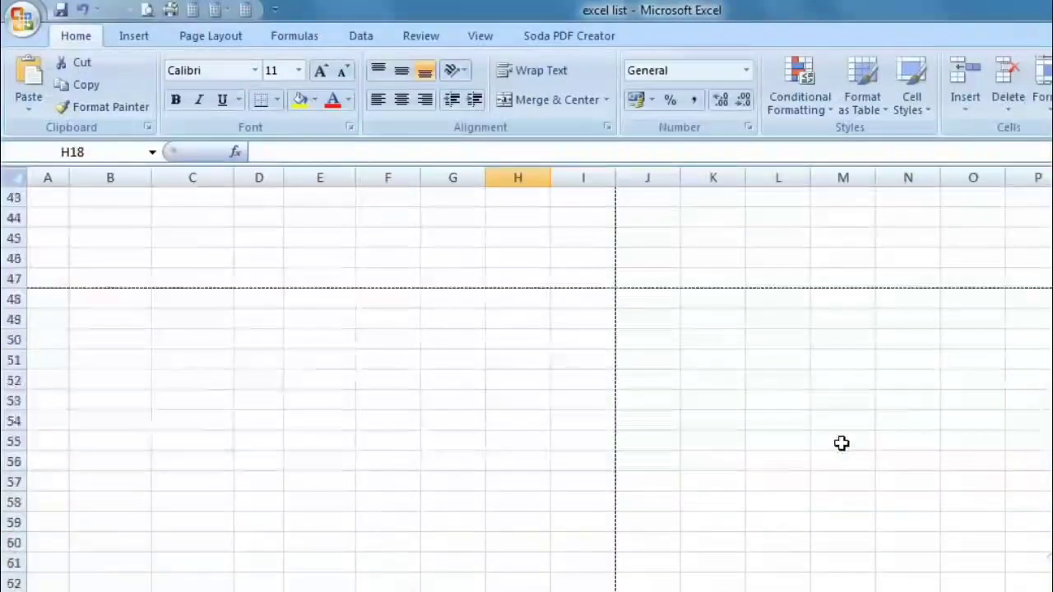
pyautogui.scroll(-5, 840, 443)
pyautogui.scroll(19, 840, 436)
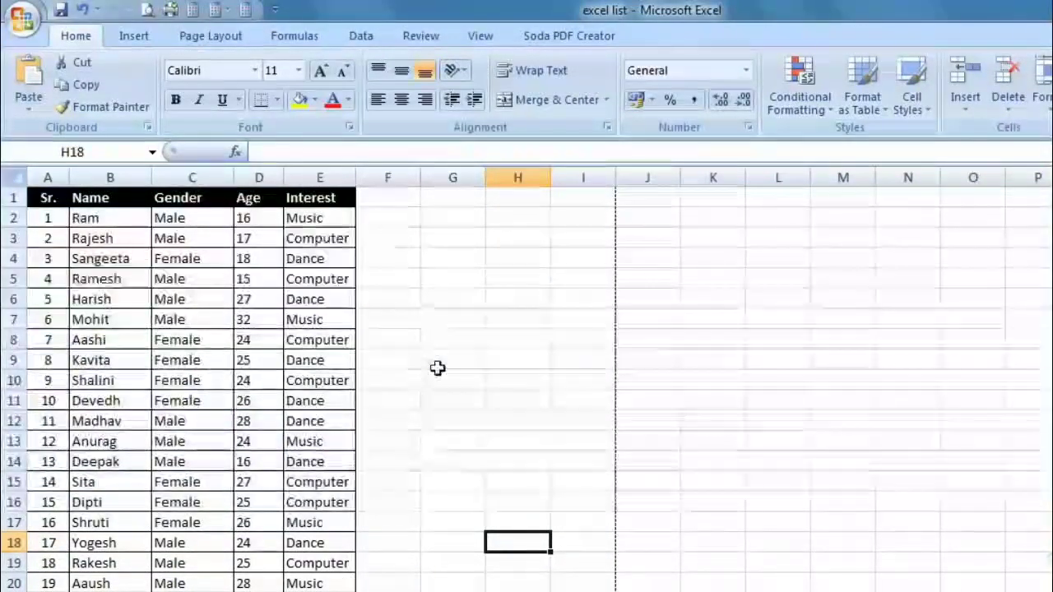
pyautogui.hotkey('ctrl', 'F2')
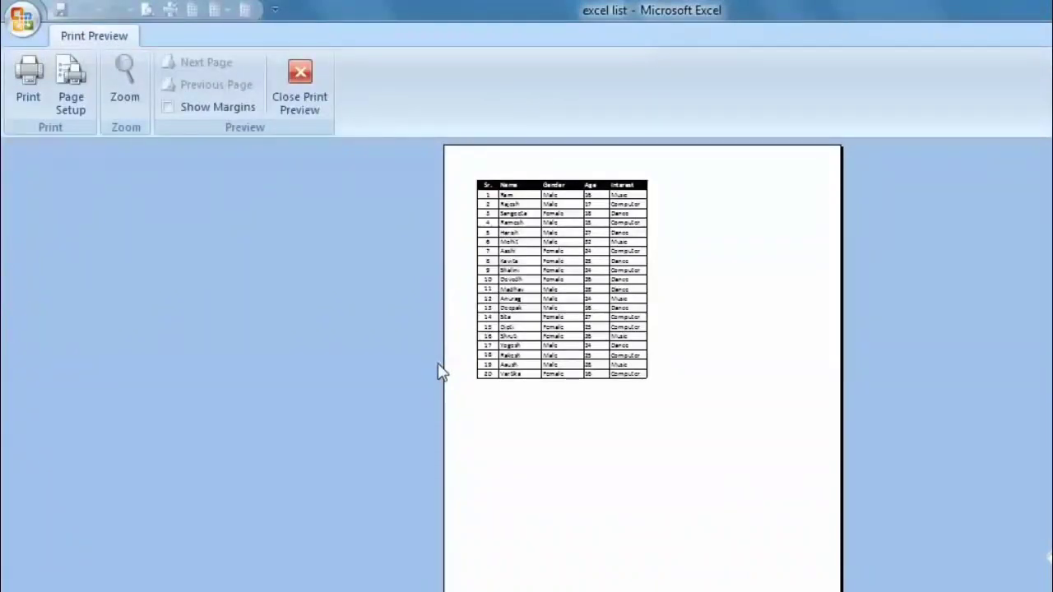
pyautogui.click(279, 102)
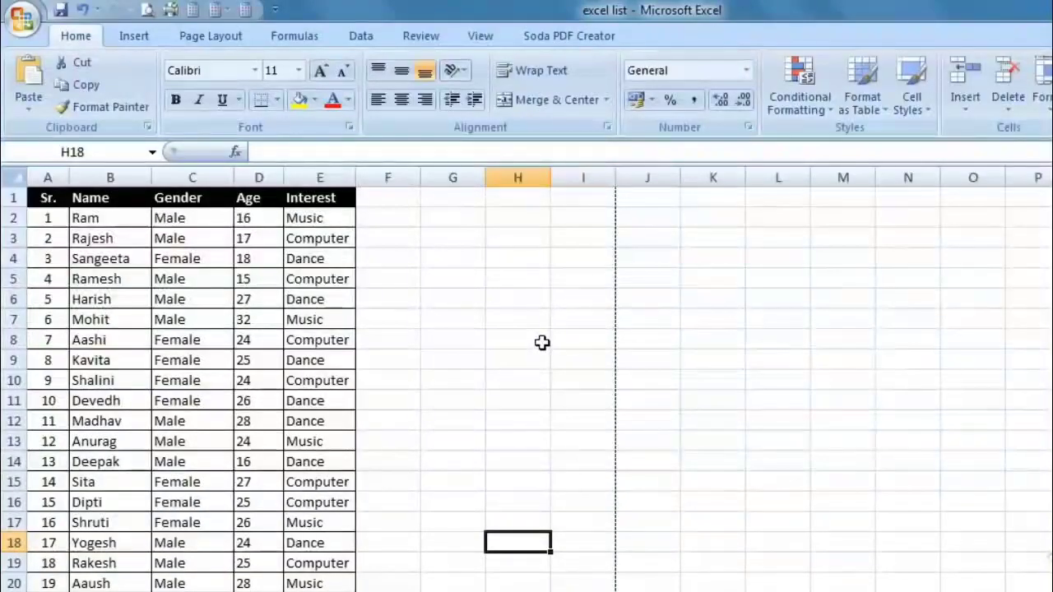
# Examine where the dashed lines mark the page edges beside and below the list, including at a much smaller zoom
pyautogui.scroll(-3, 542, 343)
pyautogui.scroll(-1, 541, 346)
pyautogui.scroll(3, 355, 307)
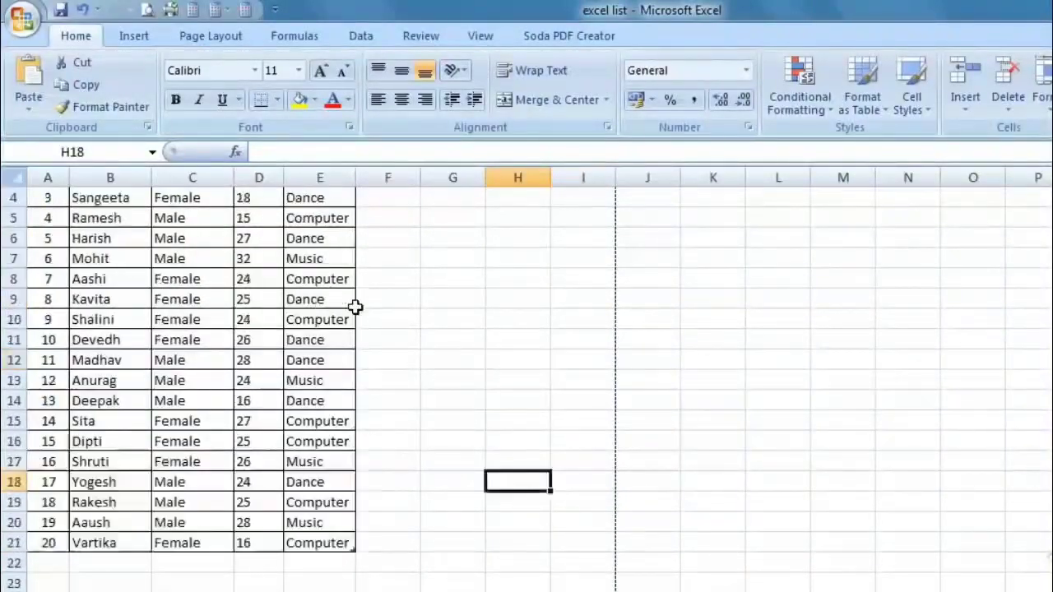
pyautogui.scroll(1, 355, 307)
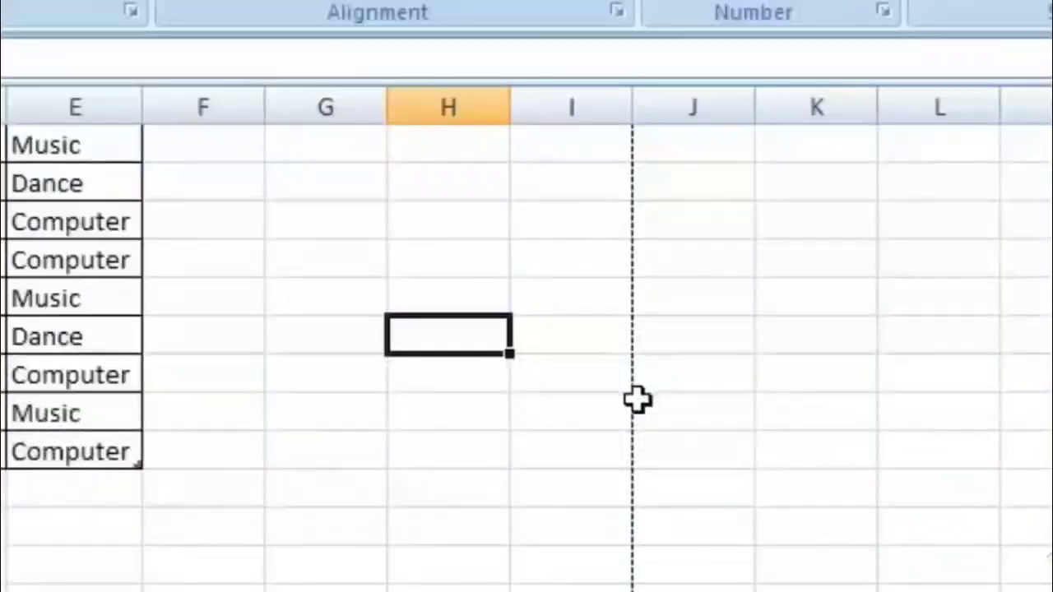
pyautogui.scroll(-5, 618, 353)
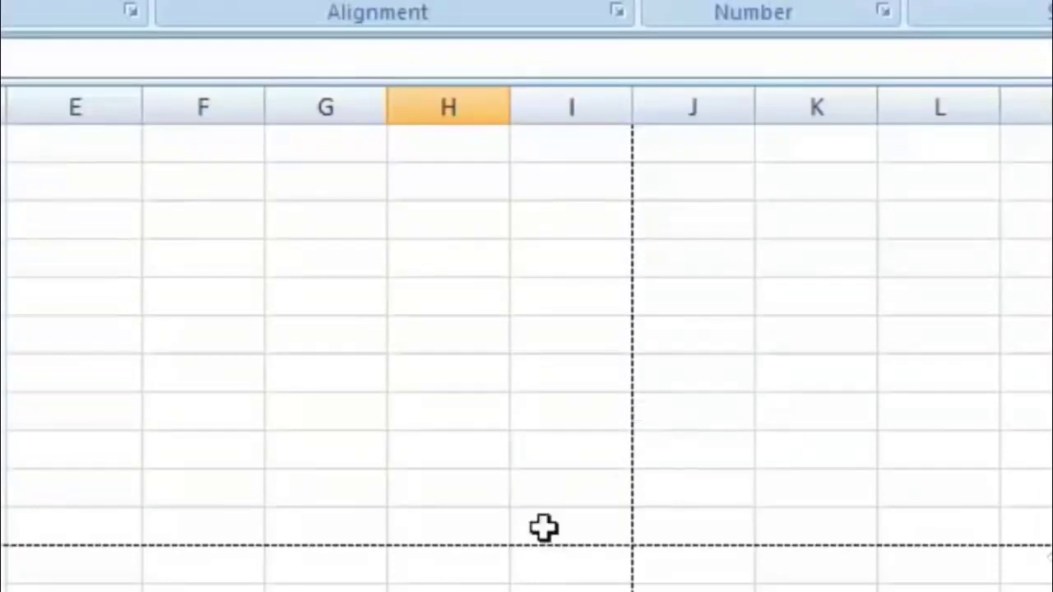
pyautogui.hscroll(2, 526, 339)
pyautogui.scroll(5, 526, 354)
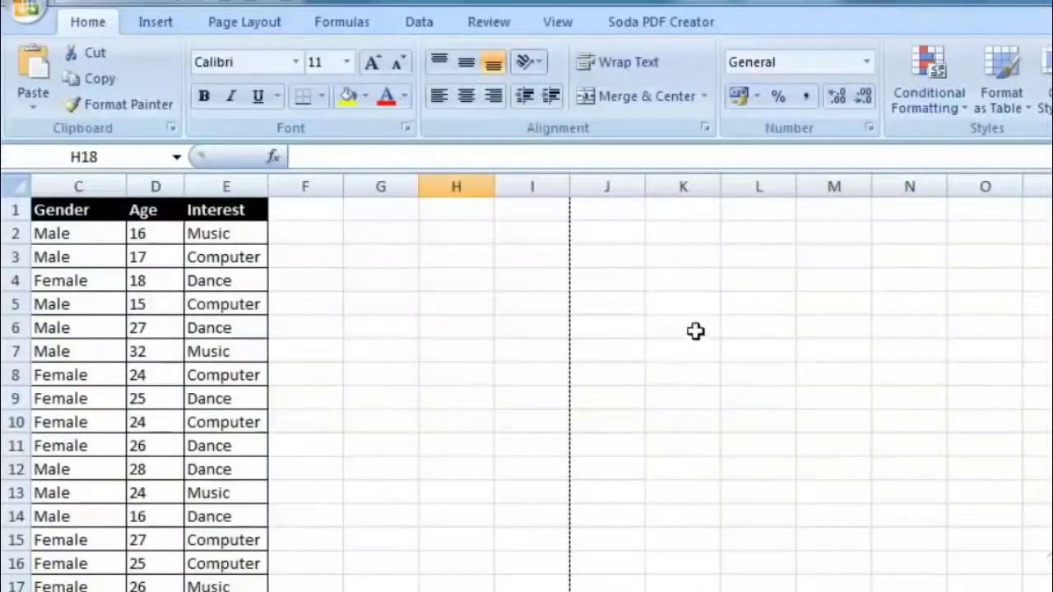
pyautogui.scroll(-7, 601, 409)
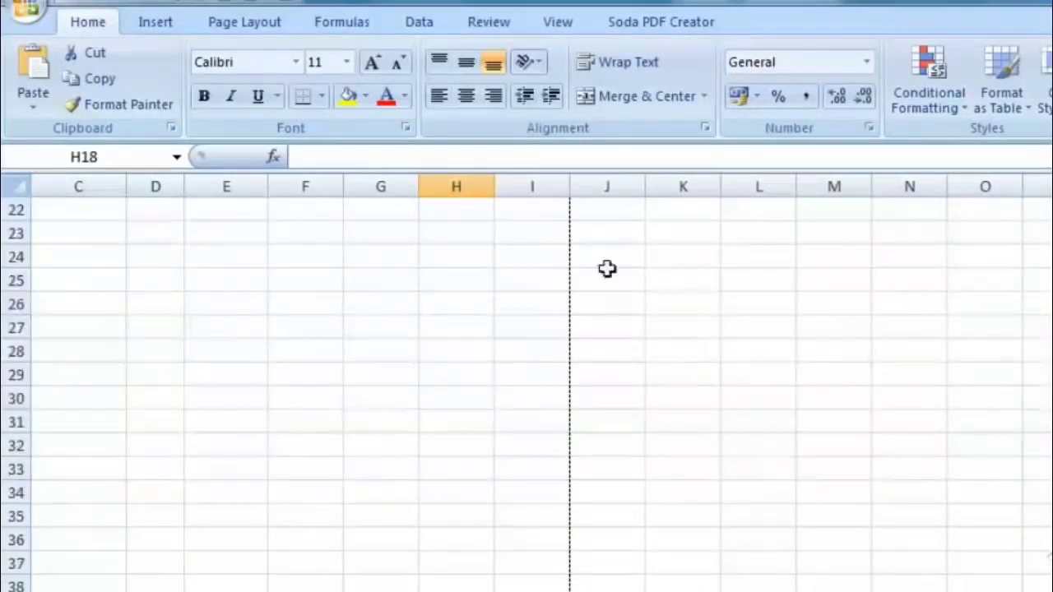
pyautogui.scroll(5, 933, 588)
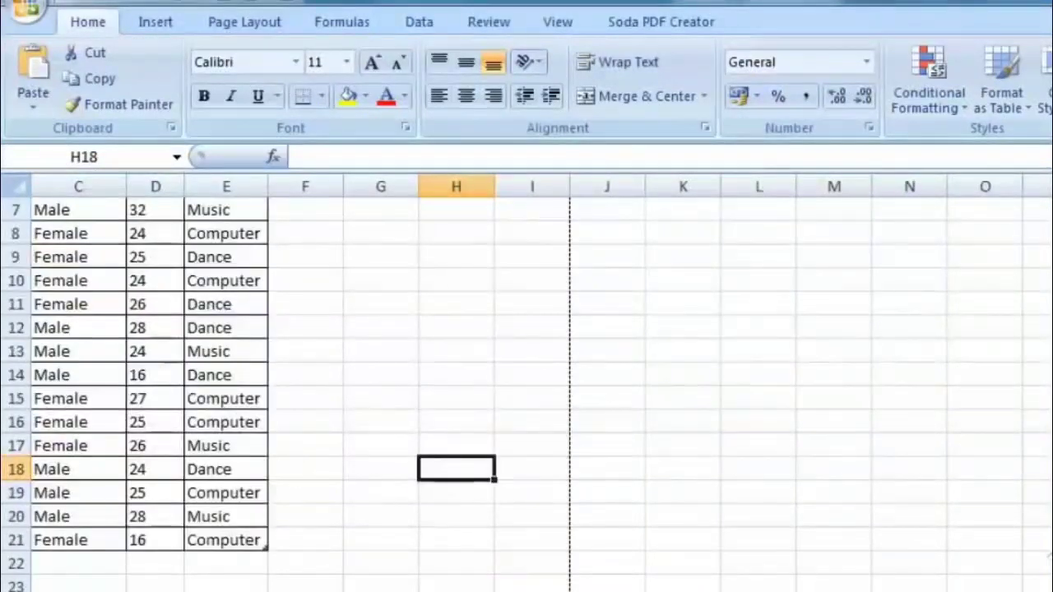
pyautogui.scroll(-3, 933, 588)
pyautogui.scroll(-3, 353, 378)
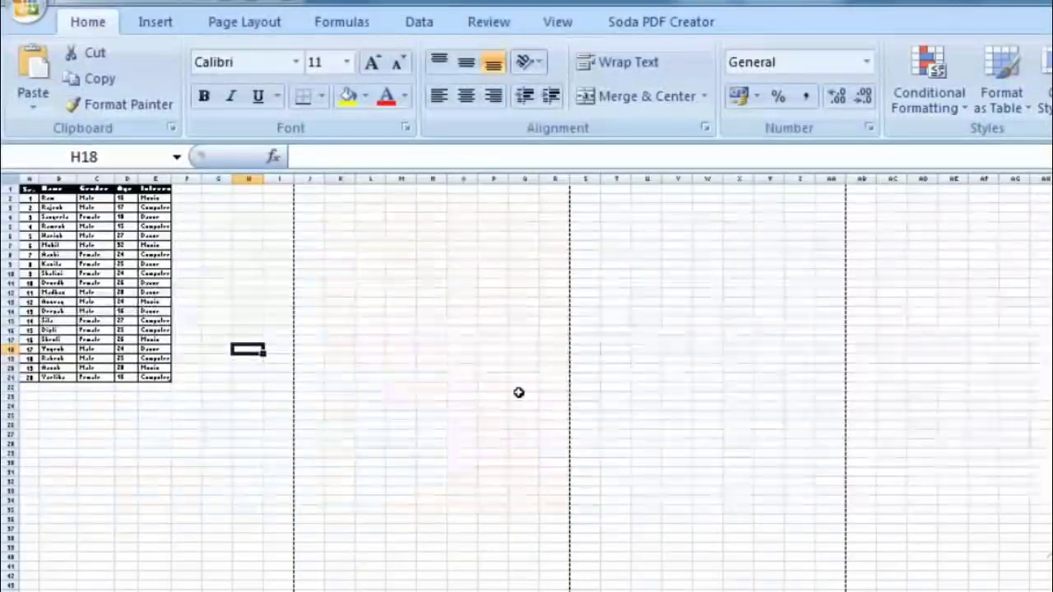
# Switch the worksheet to Page Layout view and look down the first page to its footer area
pyautogui.click(562, 22)
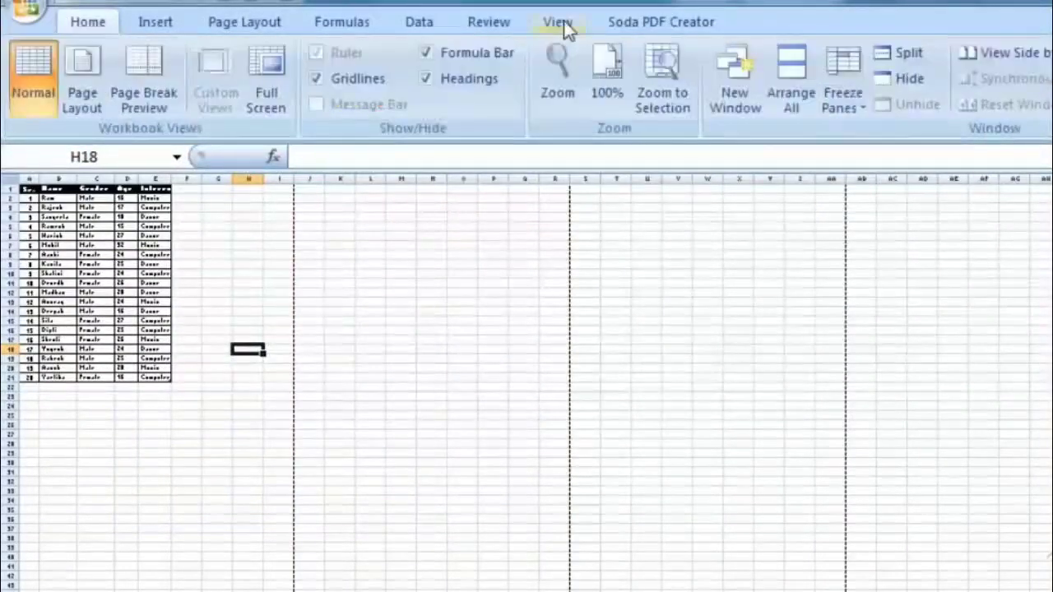
pyautogui.click(85, 63)
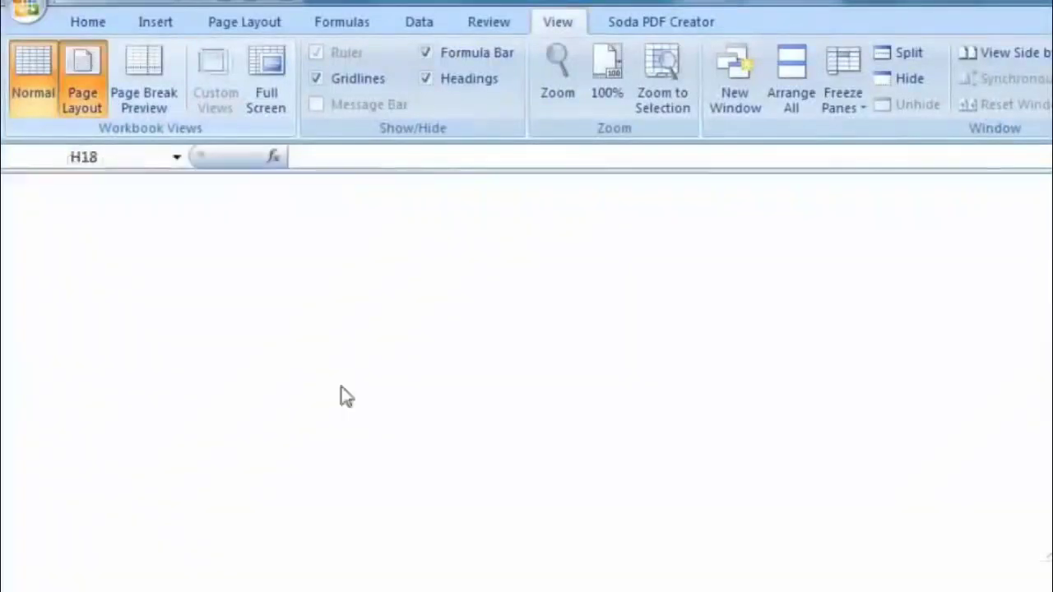
pyautogui.scroll(-11, 364, 423)
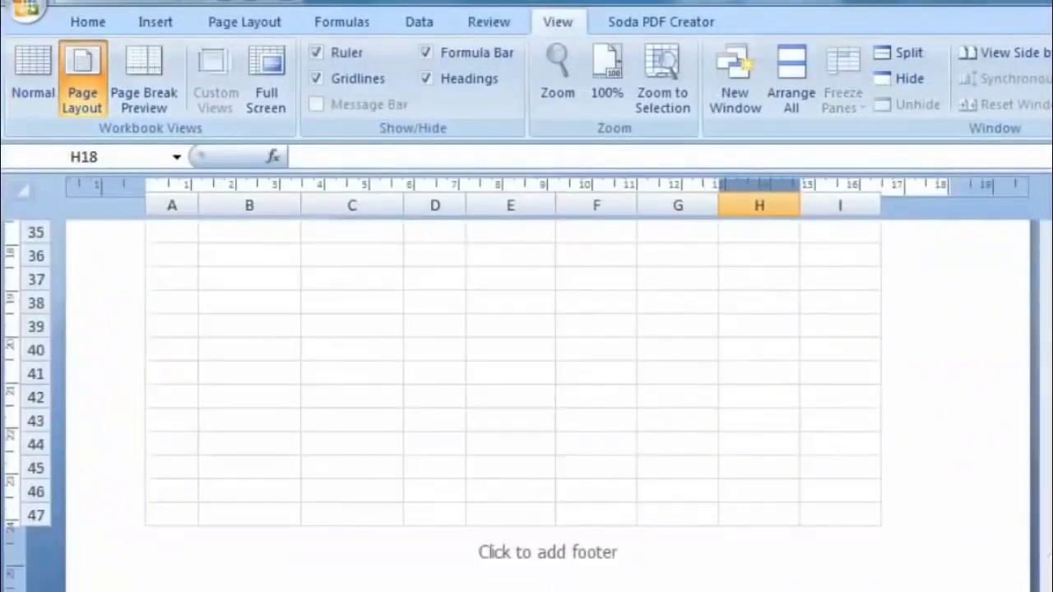
# Look over the pages in Page Layout view, display the sheet in Page Break Preview, and return it to Normal view
pyautogui.scroll(-8, 547, 384)
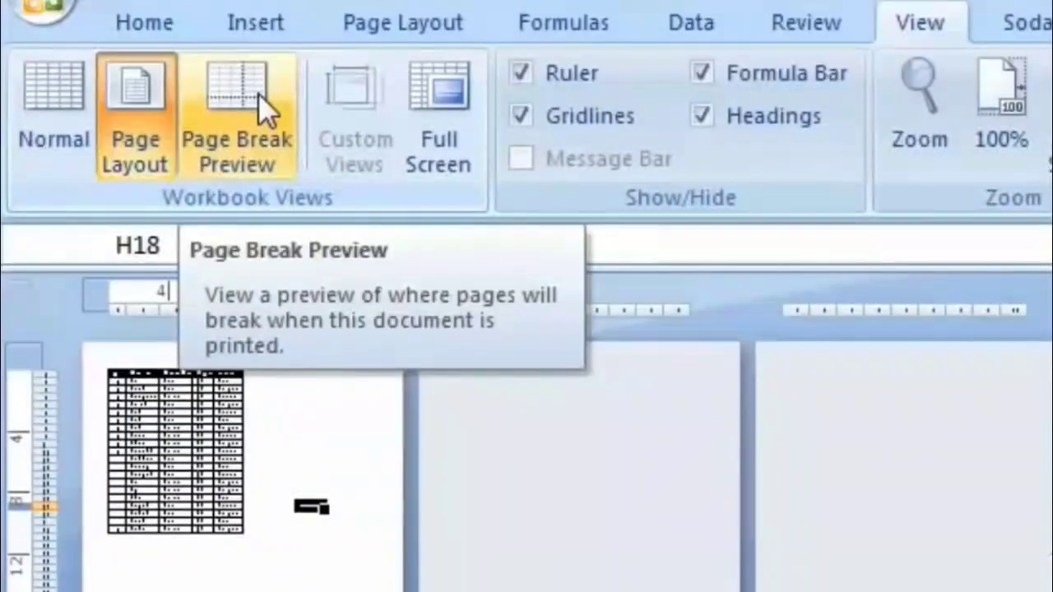
pyautogui.click(258, 93)
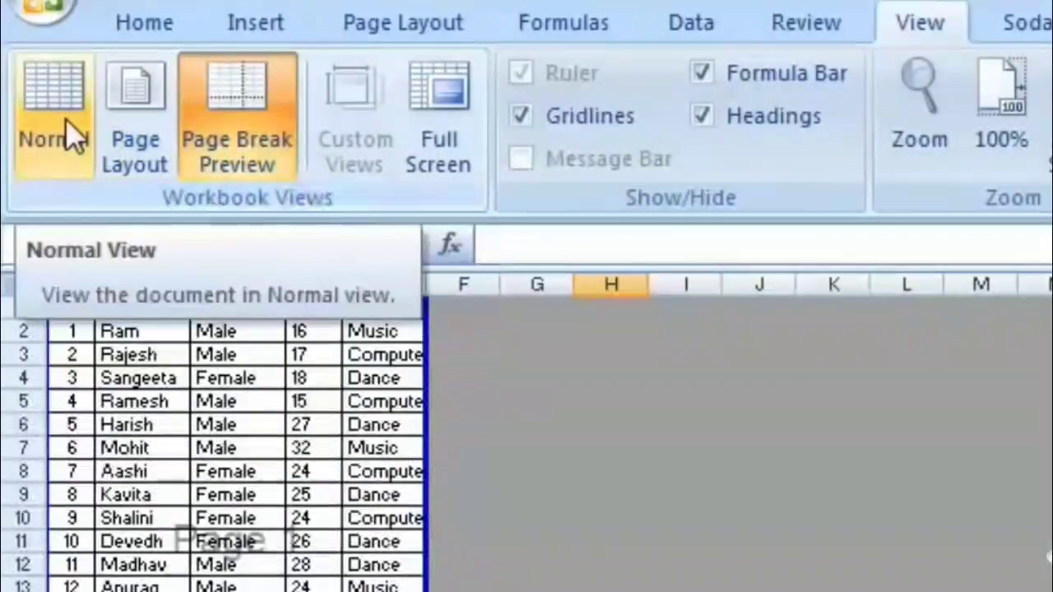
pyautogui.click(72, 140)
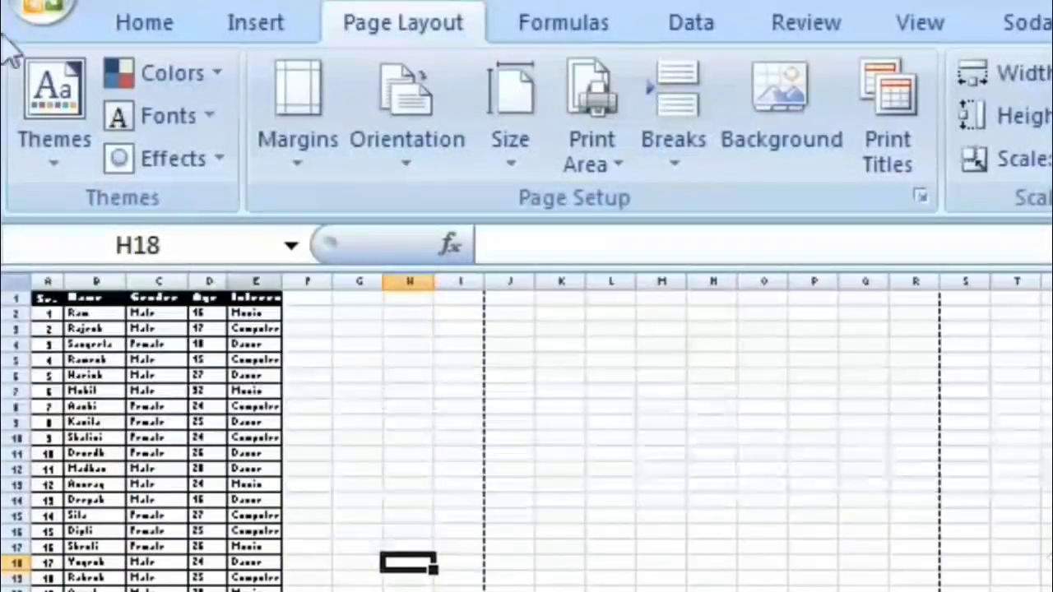
# Look through the available paper sizes and examine where the page-break lines fall beside and below the list
pyautogui.click(509, 157)
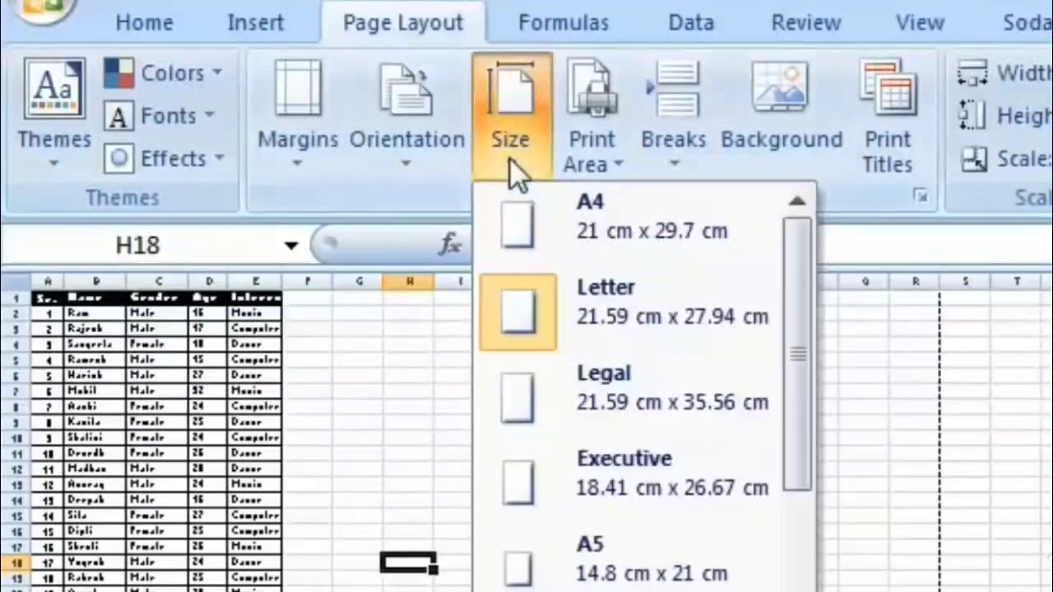
pyautogui.click(580, 247)
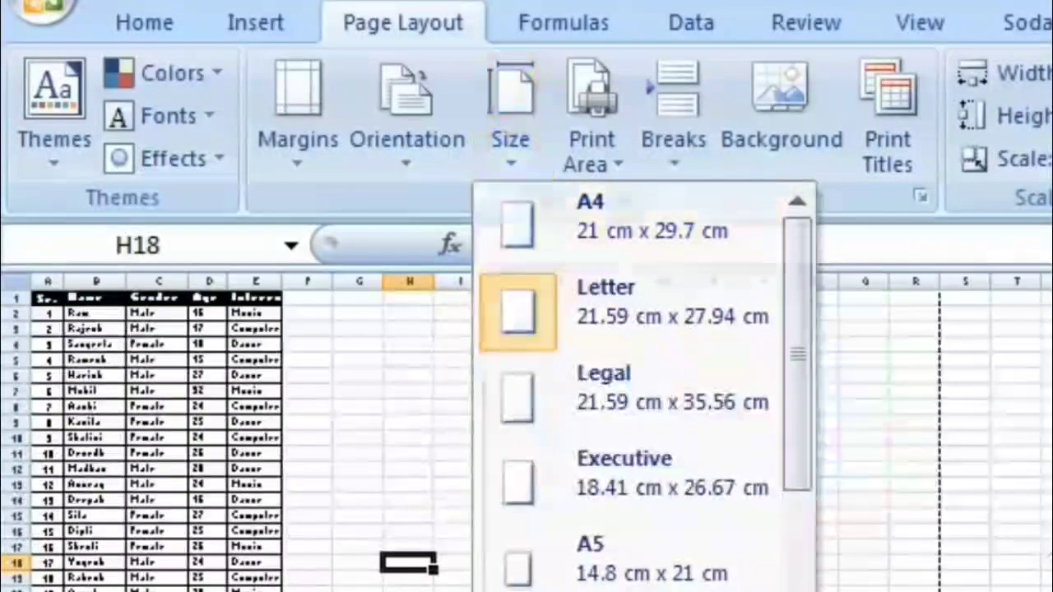
pyautogui.scroll(2, 1048, 438)
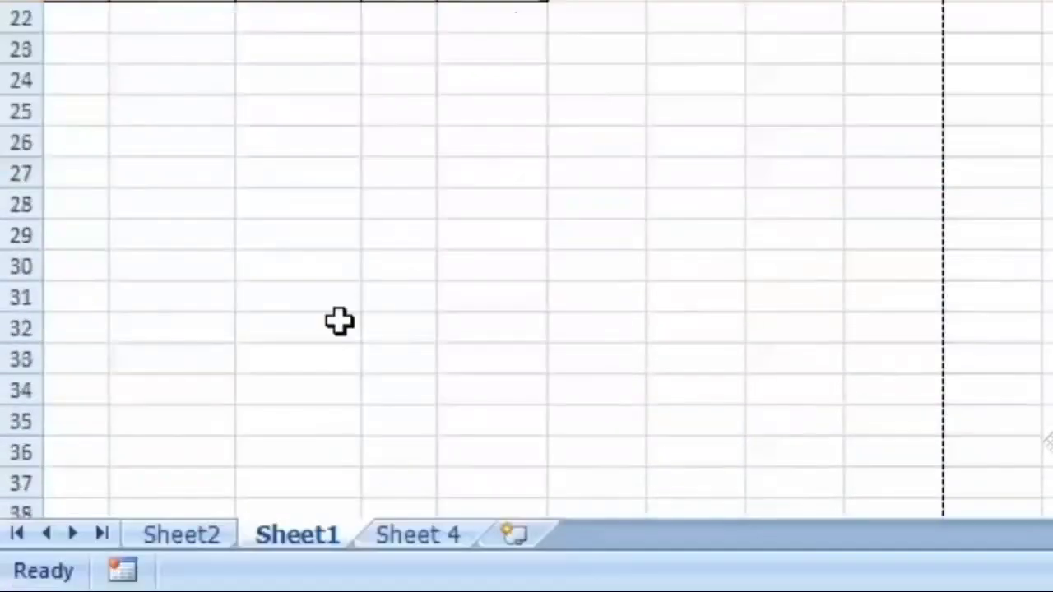
pyautogui.scroll(-5, 340, 321)
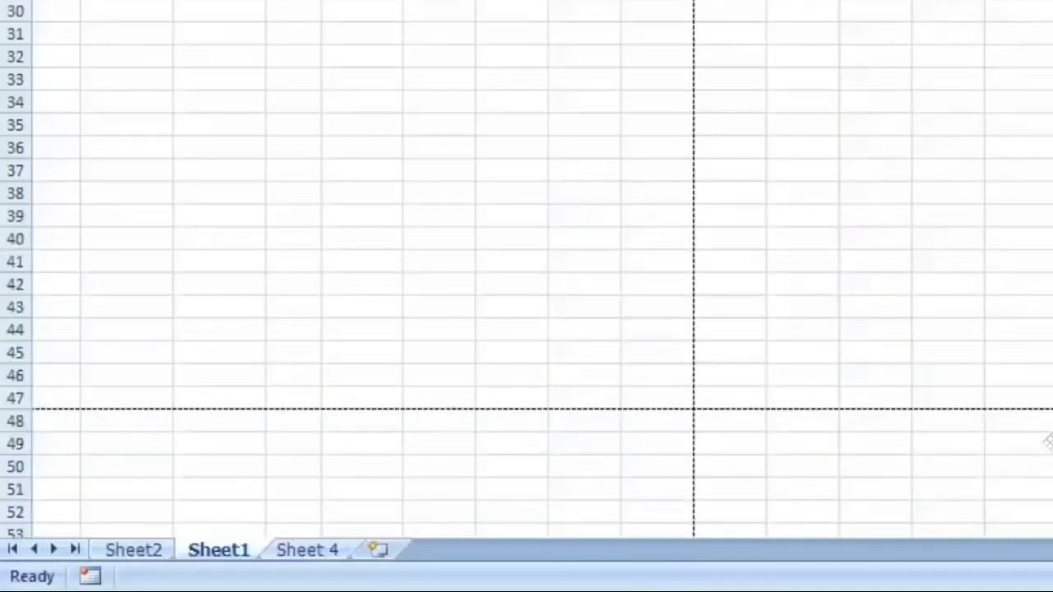
# Set the paper size to A4 and then to Legal, checking the page-break line below the list
pyautogui.click(364, 1)
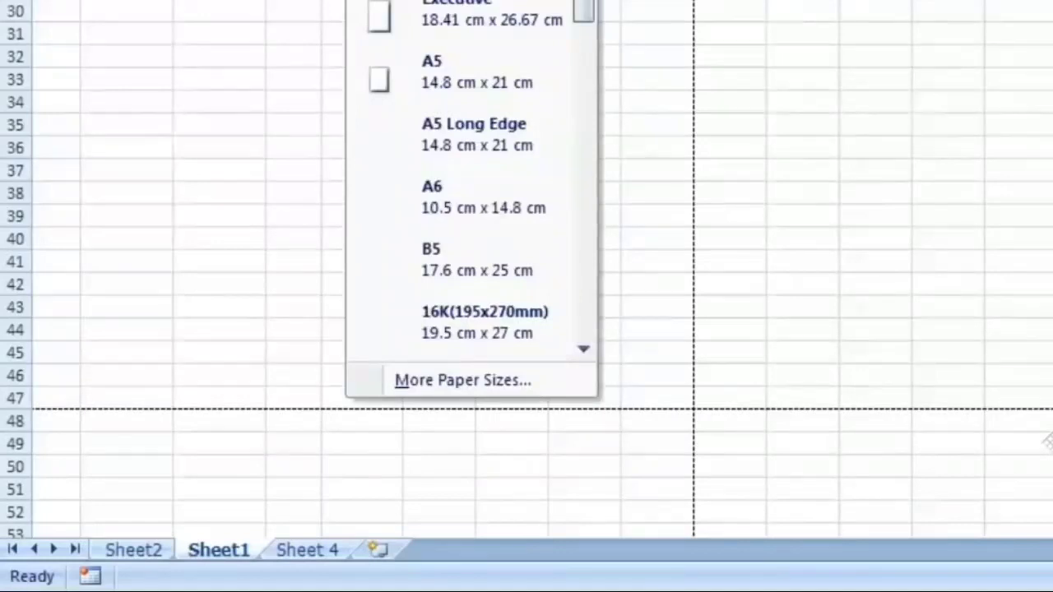
pyautogui.click(404, 278)
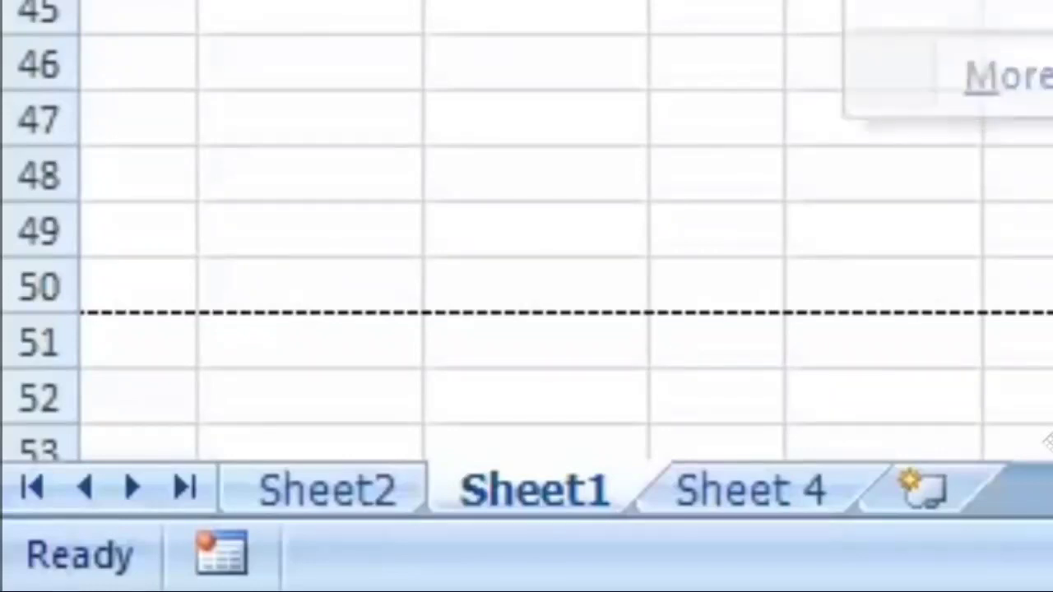
pyautogui.scroll(-4, 526, 230)
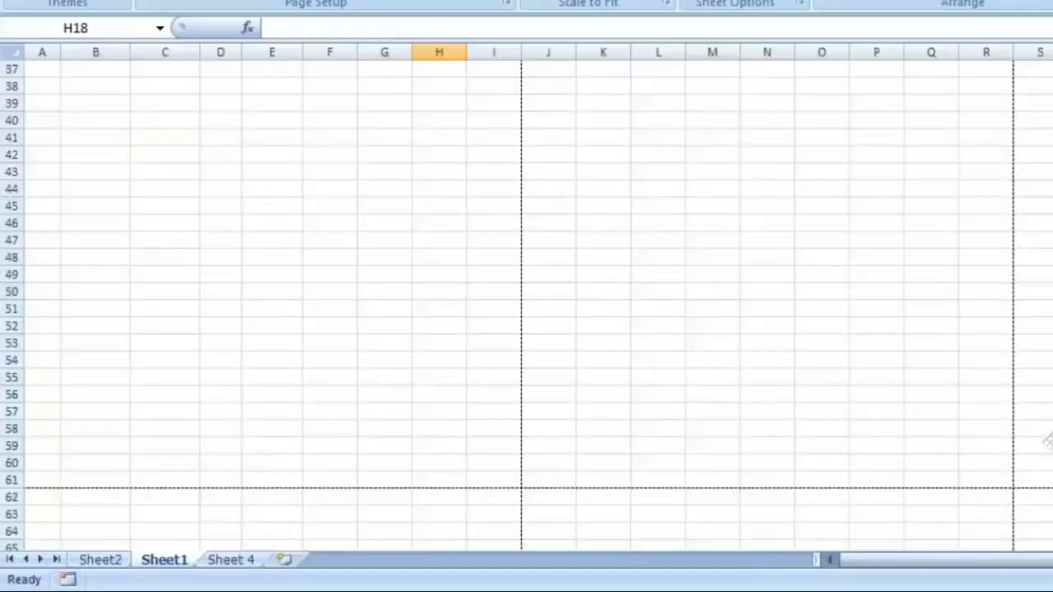
pyautogui.scroll(-4, 304, 312)
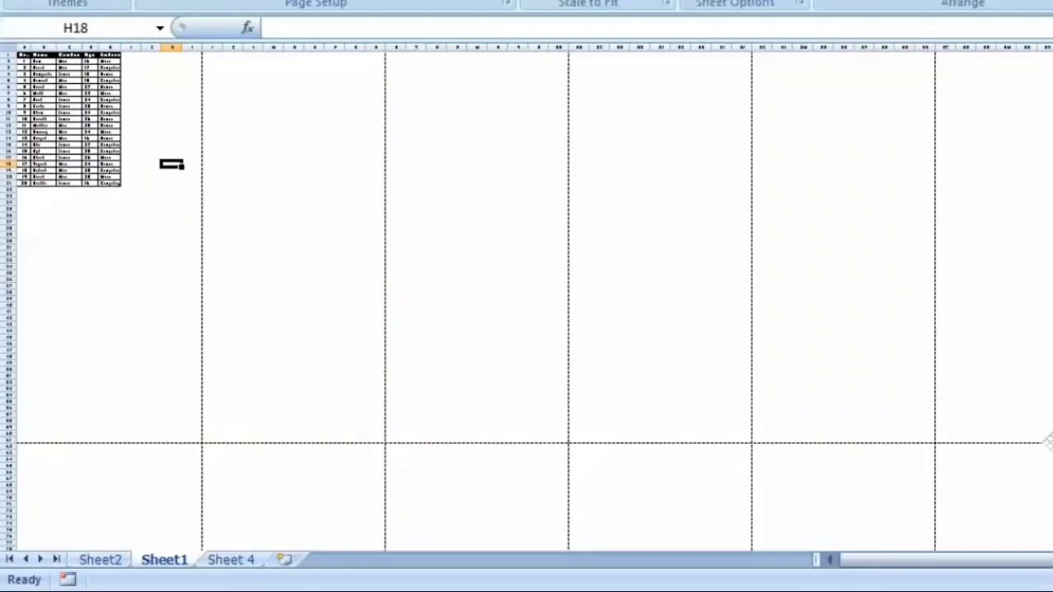
# Copy the list in A1:E21 and paste the copy beside it, starting at cell G1
pyautogui.moveTo(1052, 580)
pyautogui.mouseDown()
pyautogui.moveTo(1042, 579)
pyautogui.moveTo(1052, 580)
pyautogui.mouseUp()
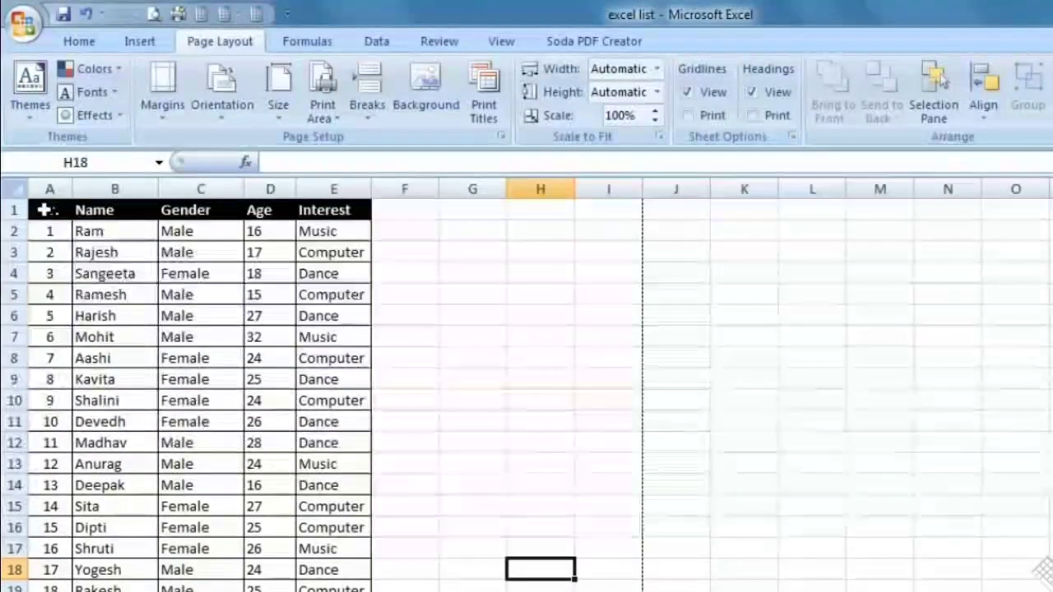
pyautogui.moveTo(44, 210); pyautogui.dragTo(337, 586)
pyautogui.rightClick(326, 329)
pyautogui.click(368, 365)
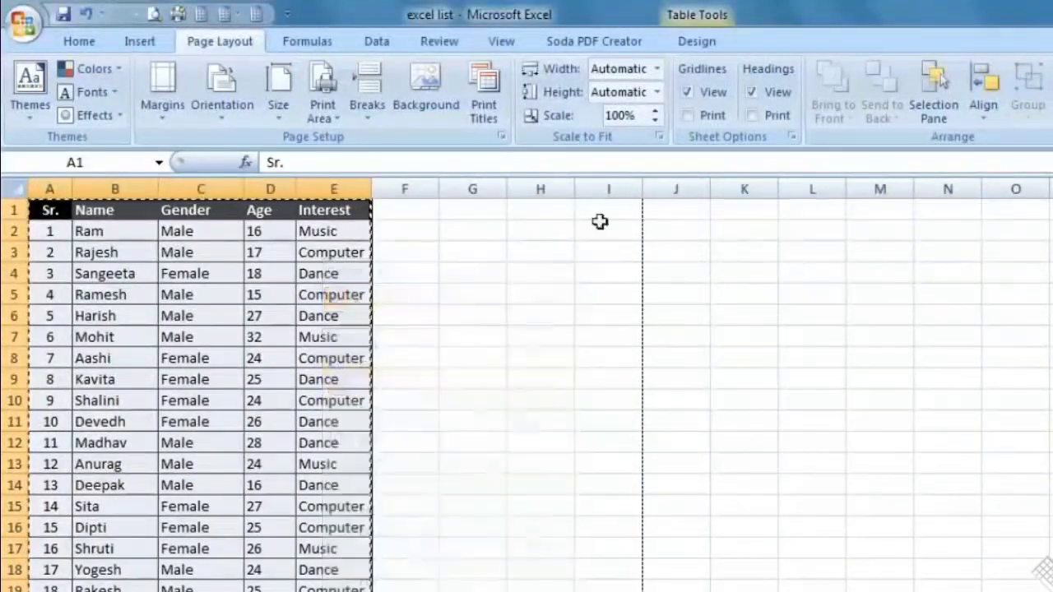
pyautogui.rightClick(650, 210)
pyautogui.rightClick(402, 213)
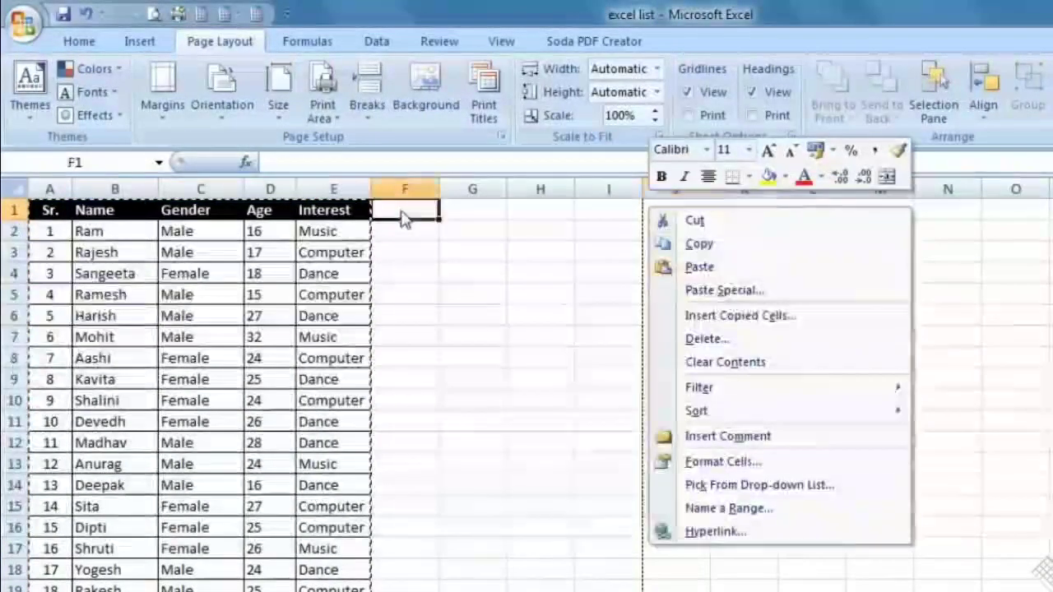
pyautogui.click(487, 207)
pyautogui.rightClick(487, 206)
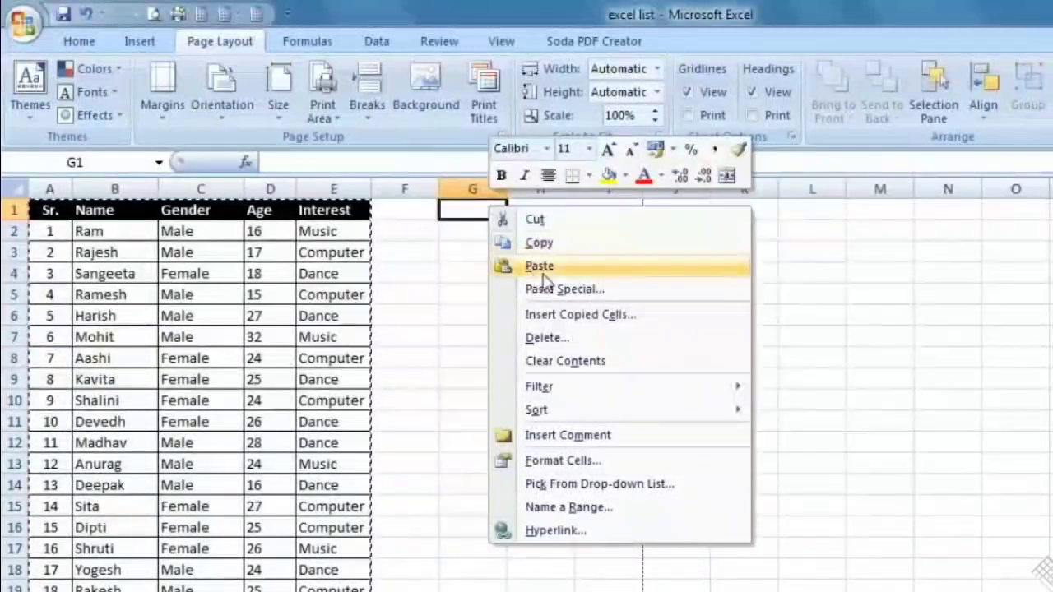
pyautogui.click(507, 266)
pyautogui.click(423, 364)
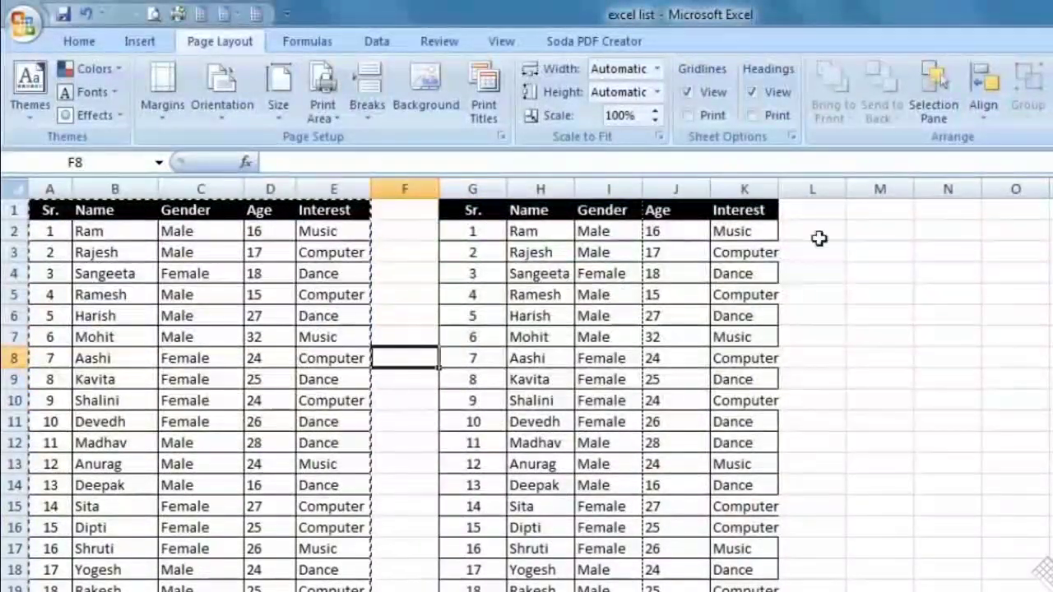
# Set the original list in A1:E21 as the sheet's print area
pyautogui.click(418, 336)
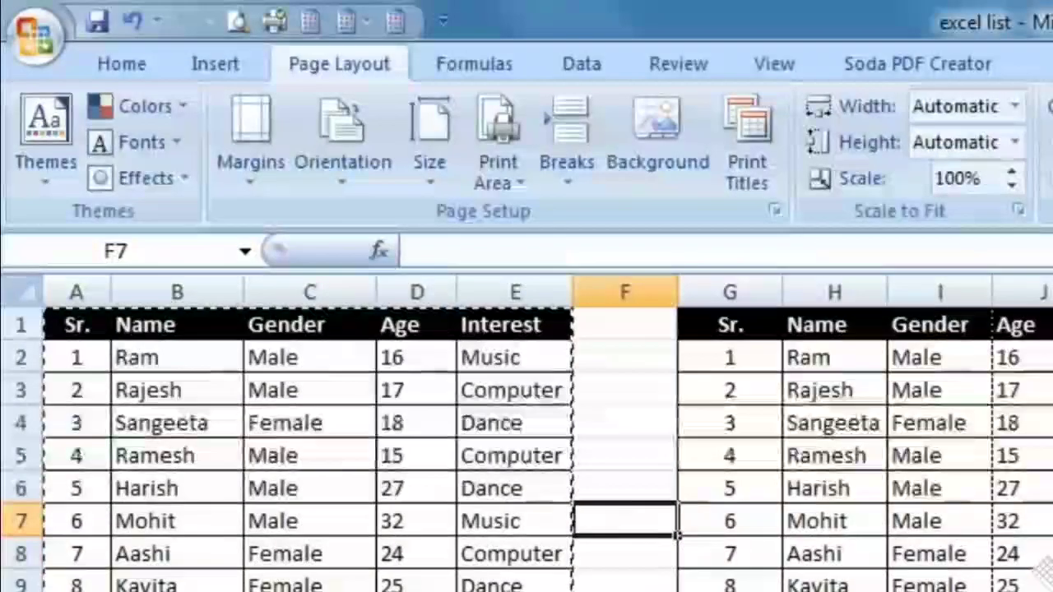
pyautogui.moveTo(515, 591); pyautogui.dragTo(89, 324)
pyautogui.click(639, 422)
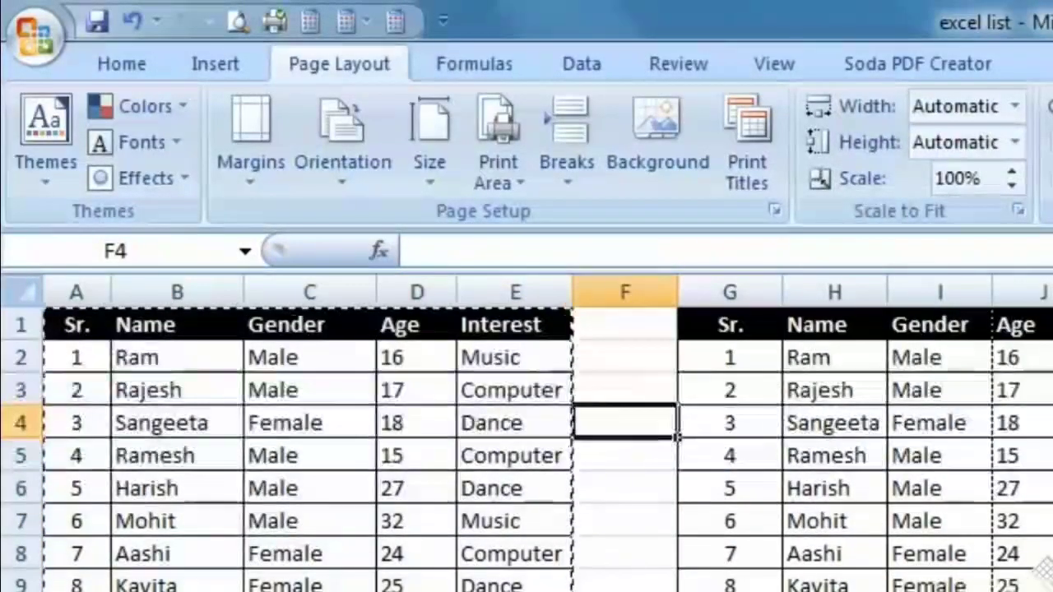
pyautogui.moveTo(515, 591); pyautogui.dragTo(4, 305)
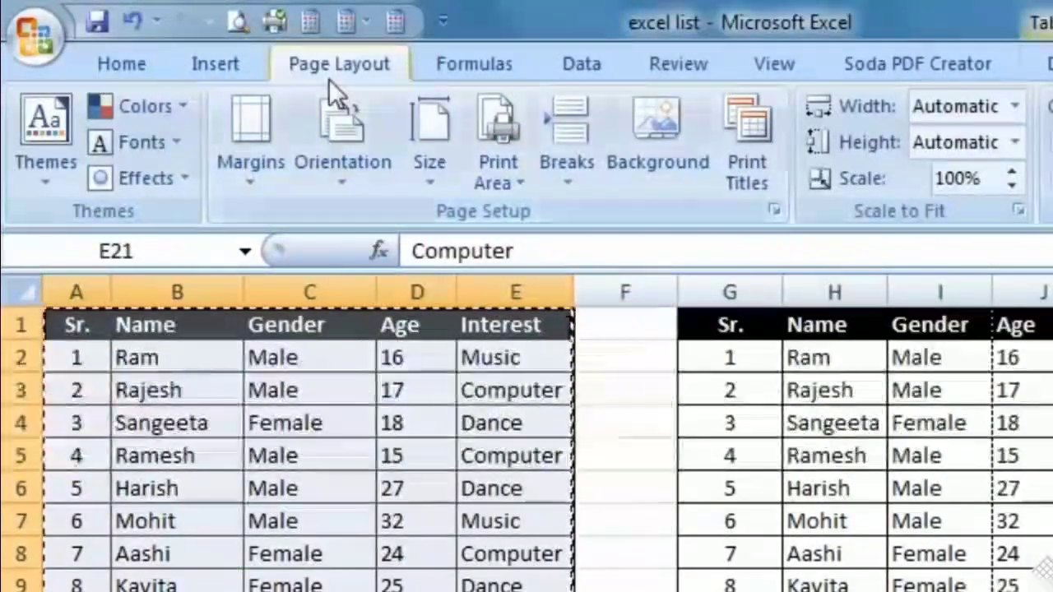
pyautogui.click(521, 184)
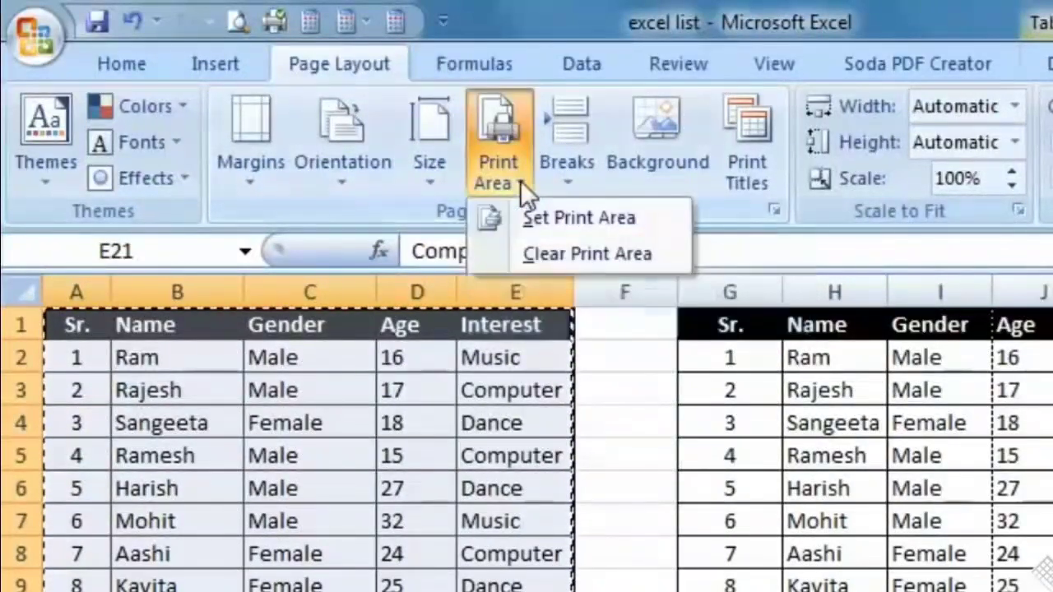
pyautogui.click(647, 218)
pyautogui.click(640, 417)
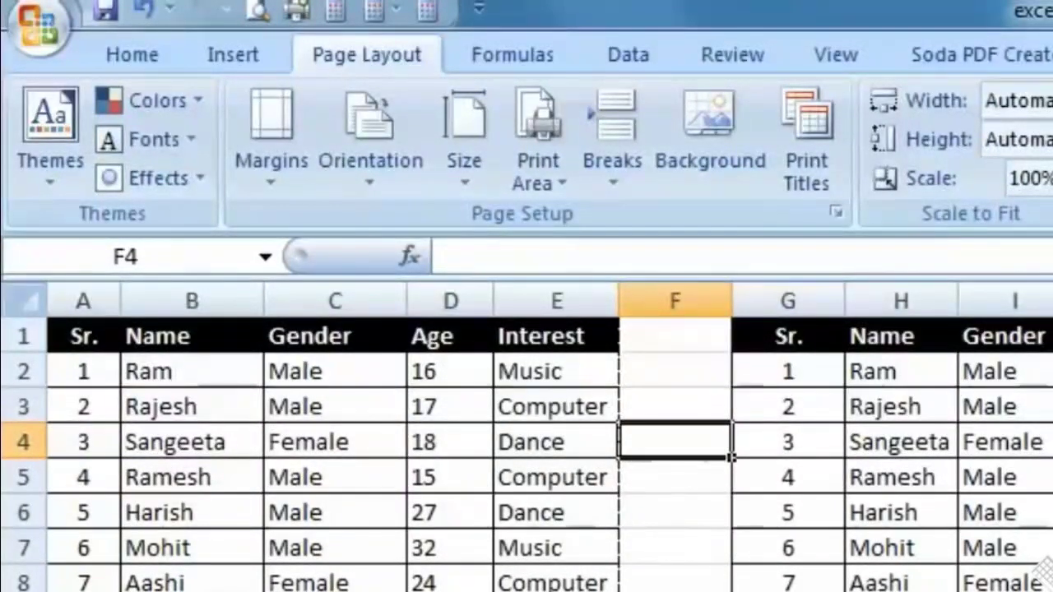
# Check the print area in print preview, return to the worksheet, and look down the original list
pyautogui.click(261, 17)
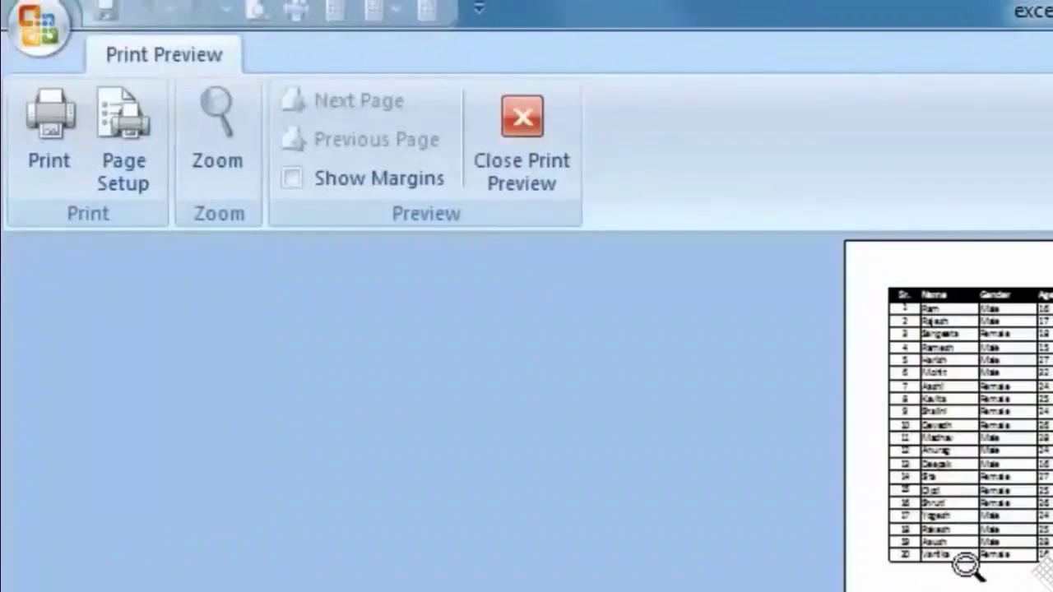
pyautogui.click(518, 152)
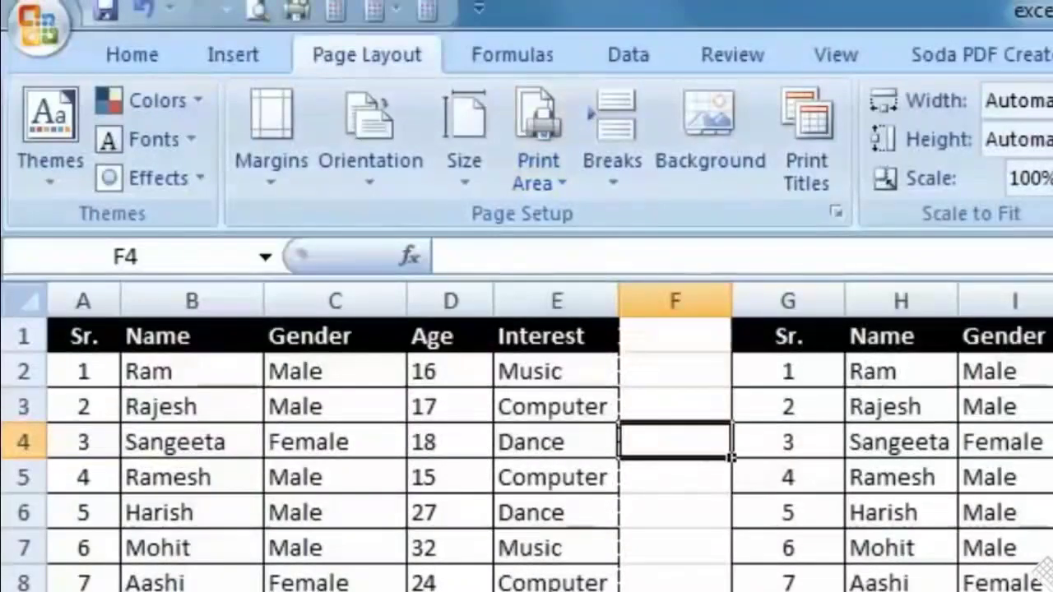
pyautogui.scroll(-4, 526, 452)
pyautogui.scroll(4, 526, 452)
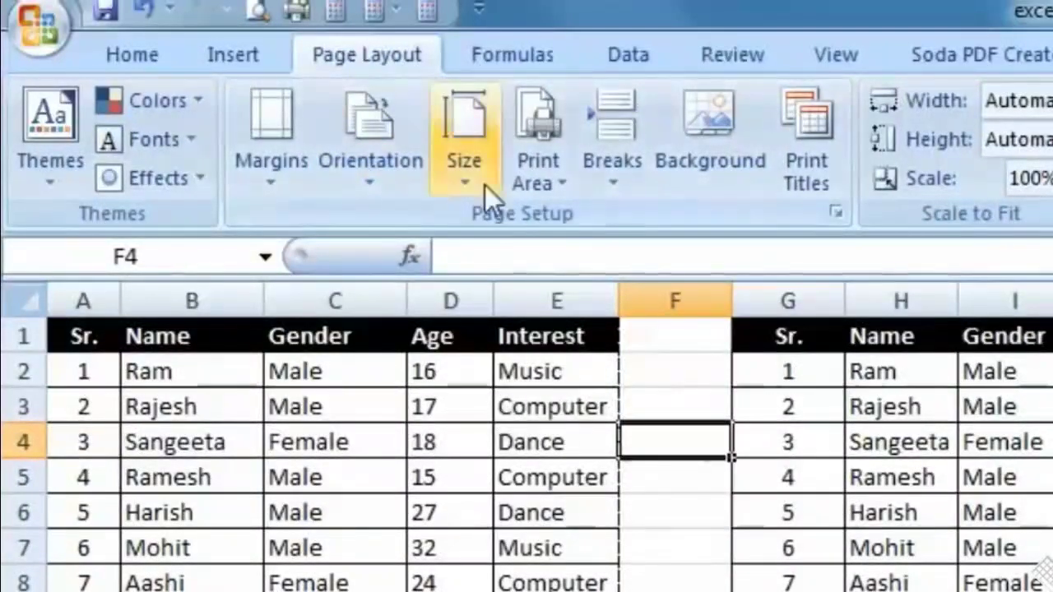
# Add the copied list in columns G to K to the existing print area
pyautogui.click(541, 183)
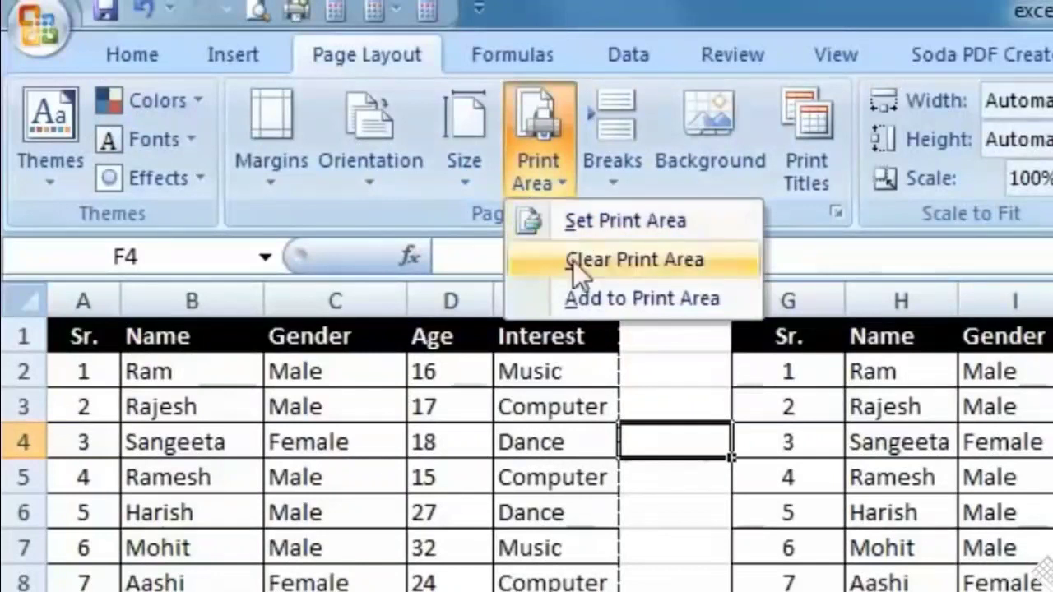
pyautogui.click(660, 262)
pyautogui.click(674, 511)
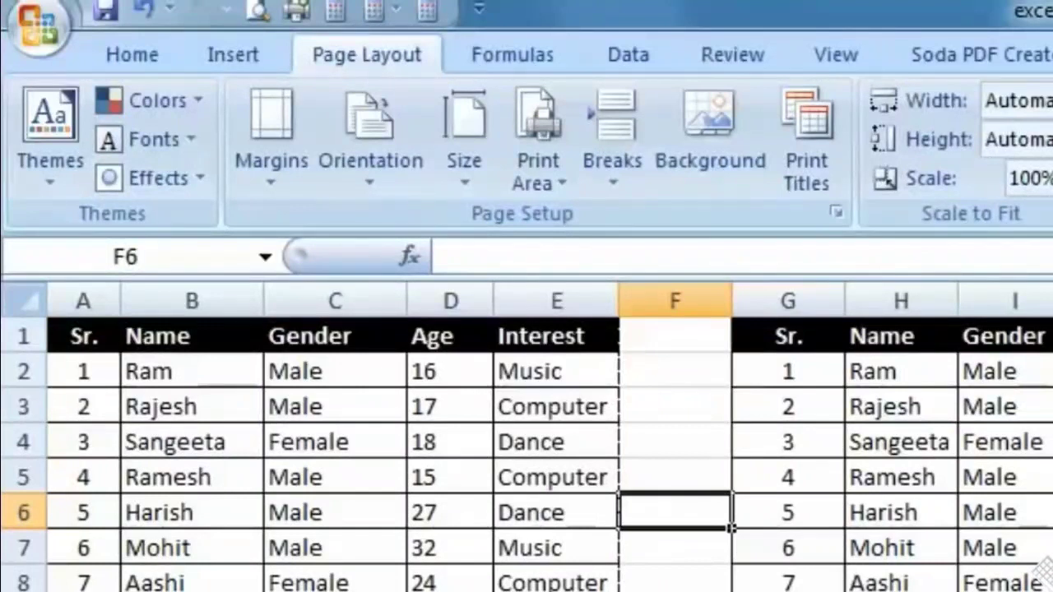
pyautogui.moveTo(789, 338); pyautogui.dragTo(1051, 591)
pyautogui.click(560, 175)
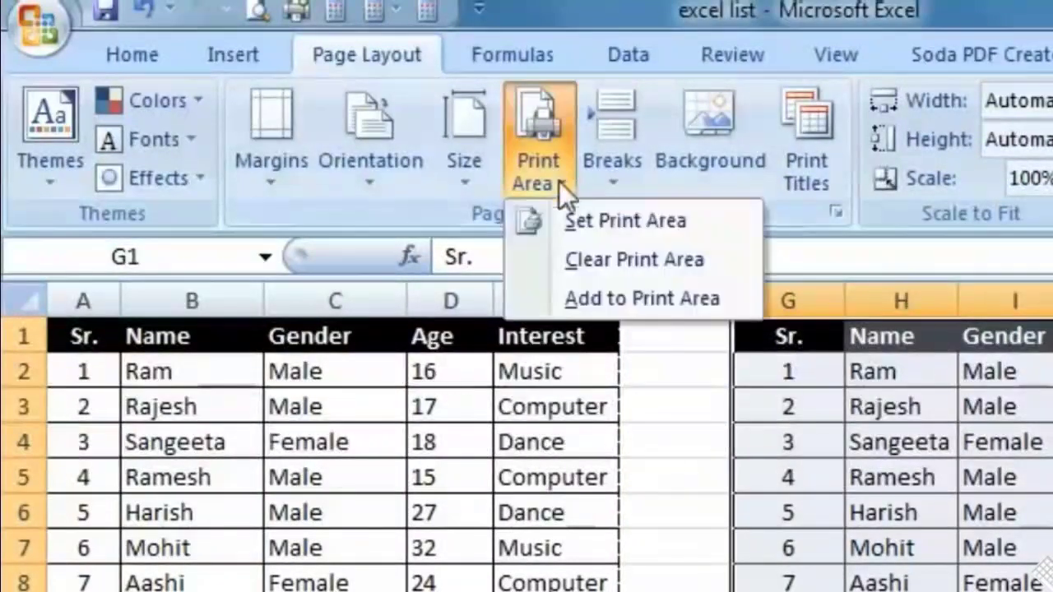
pyautogui.click(639, 301)
pyautogui.click(691, 470)
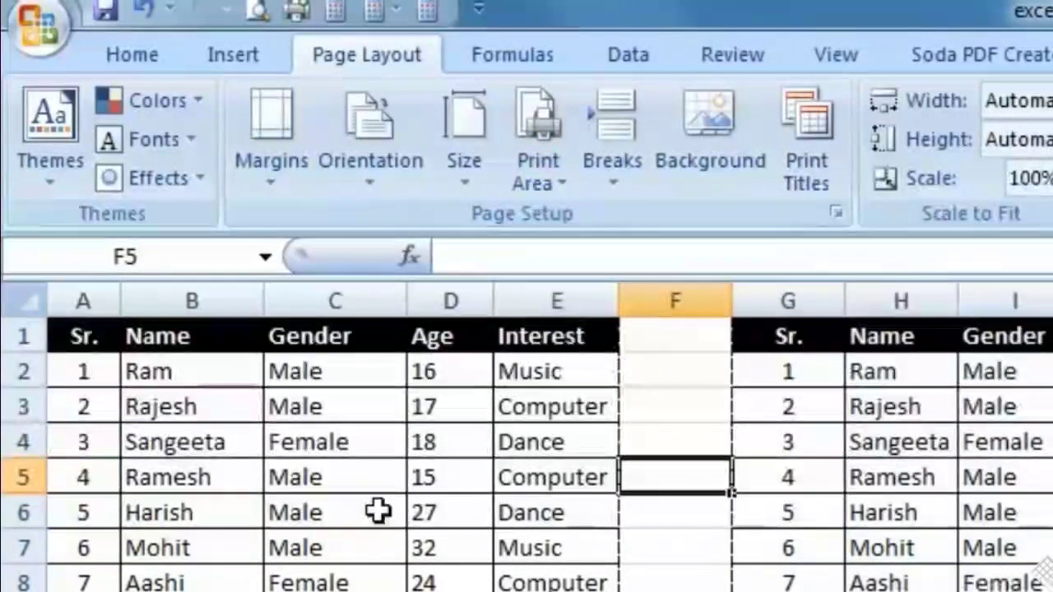
# Compare the pages of both lists in print preview and return to the worksheet
pyautogui.click(260, 9)
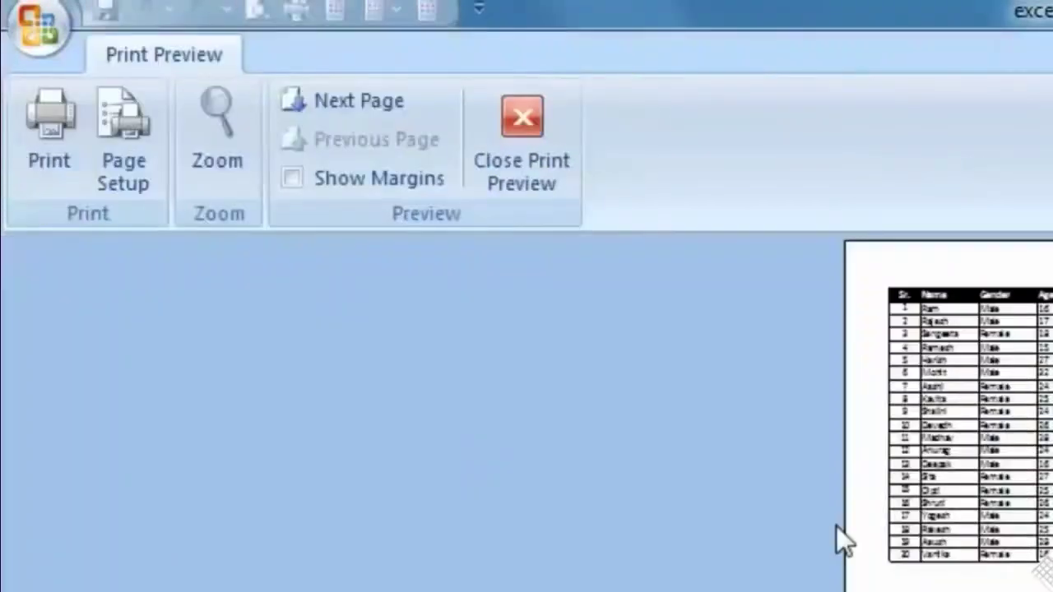
pyautogui.scroll(-1, 836, 527)
pyautogui.scroll(1, 836, 527)
pyautogui.scroll(-1, 835, 527)
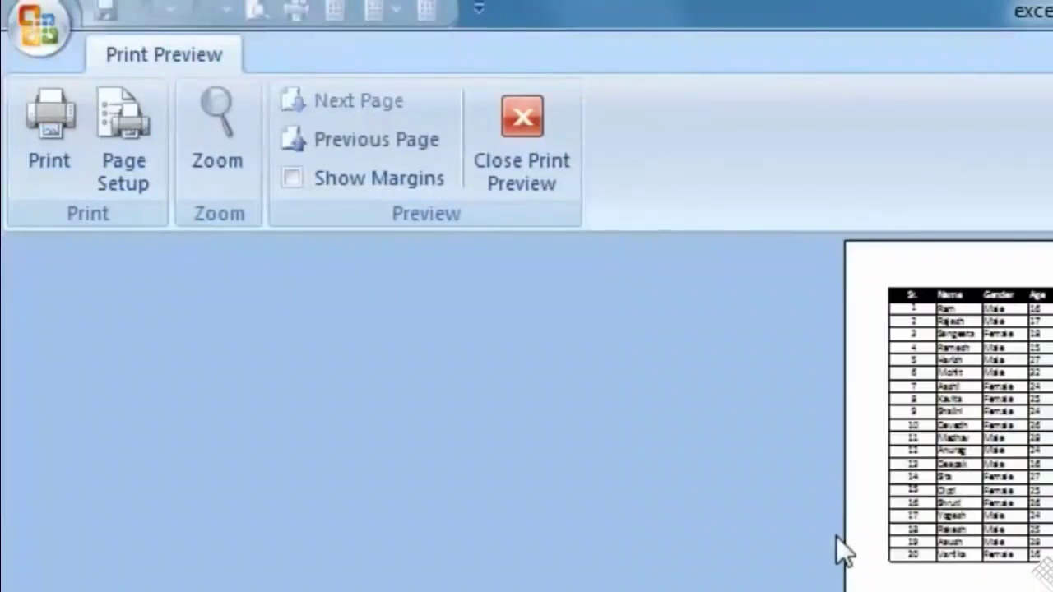
pyautogui.click(491, 164)
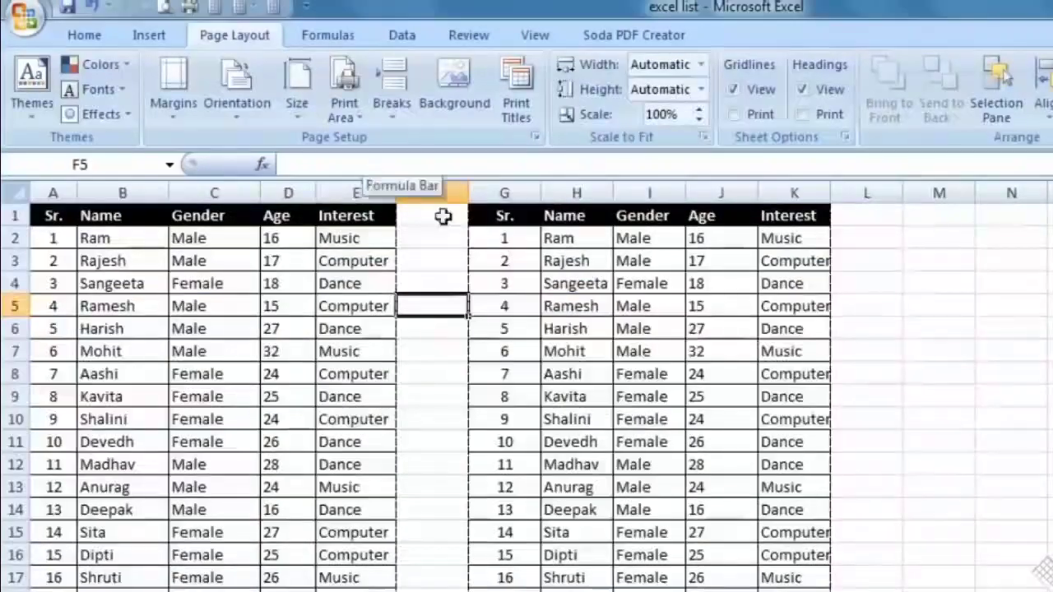
# Apply All Borders to columns A to M across the rows of both lists, and open the print preview
pyautogui.moveTo(963, 217); pyautogui.dragTo(50, 585)
pyautogui.click(82, 35)
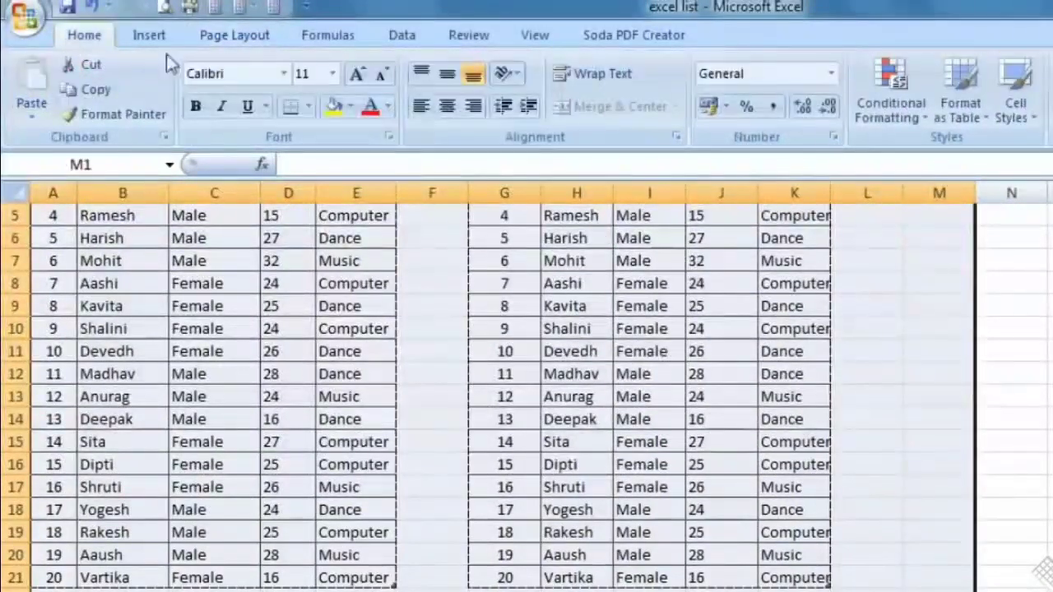
pyautogui.click(308, 106)
pyautogui.click(341, 286)
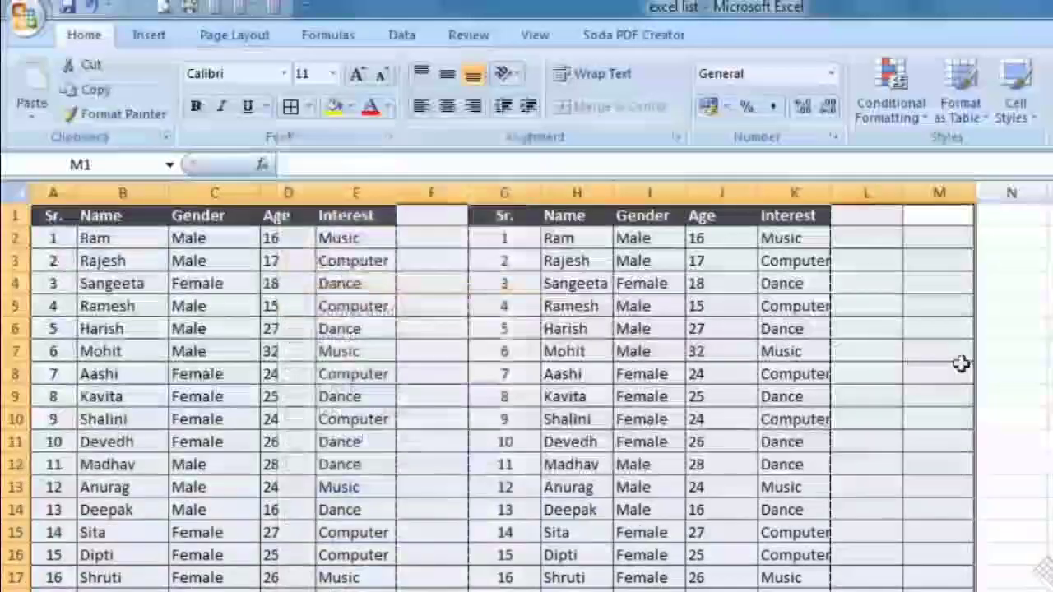
pyautogui.click(938, 373)
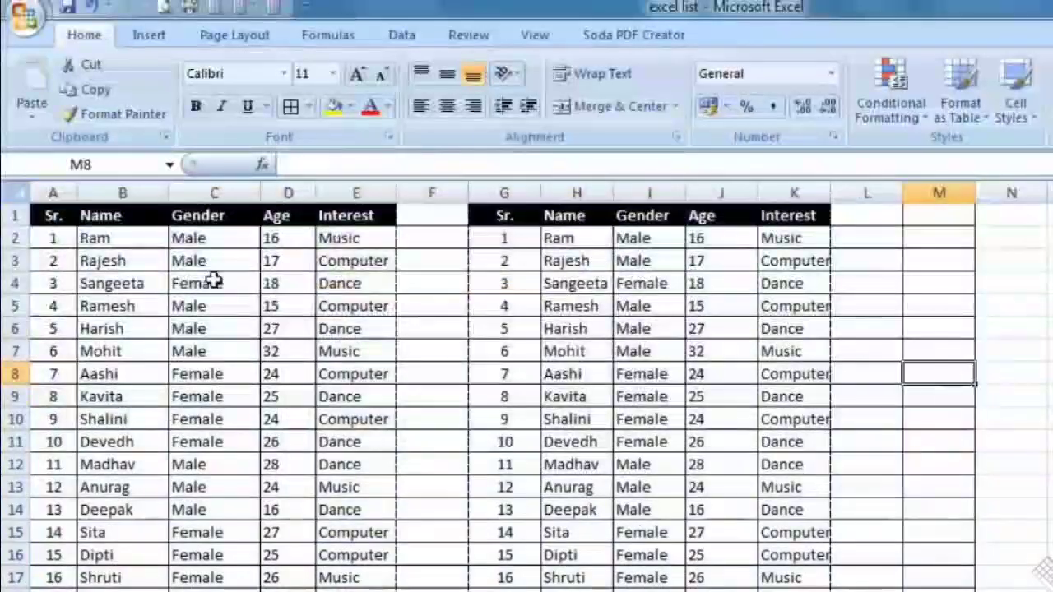
pyautogui.click(164, 8)
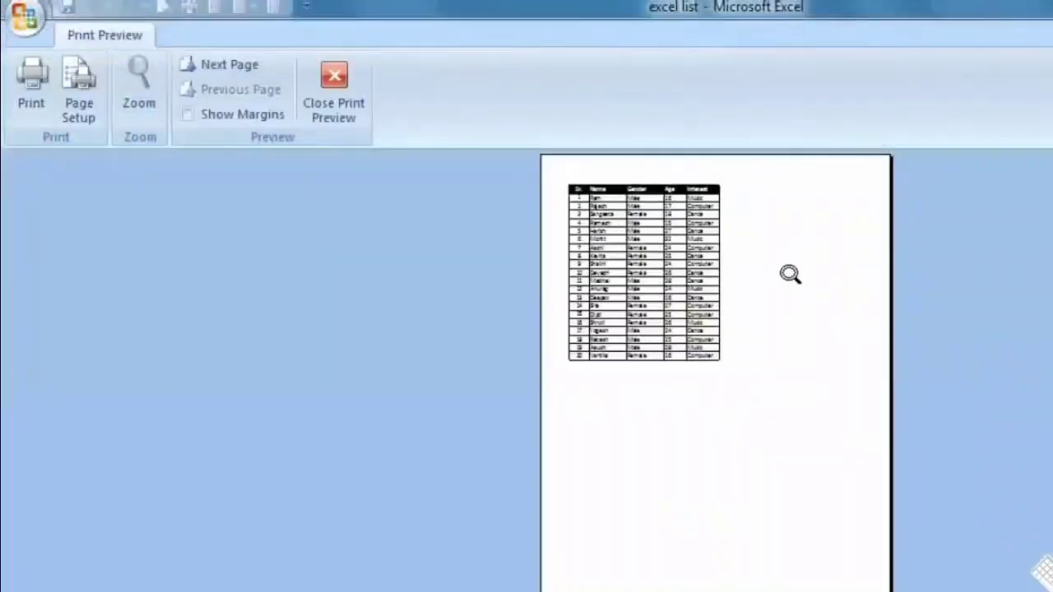
# Leave the print preview and clear the worksheet's print area
pyautogui.click(340, 113)
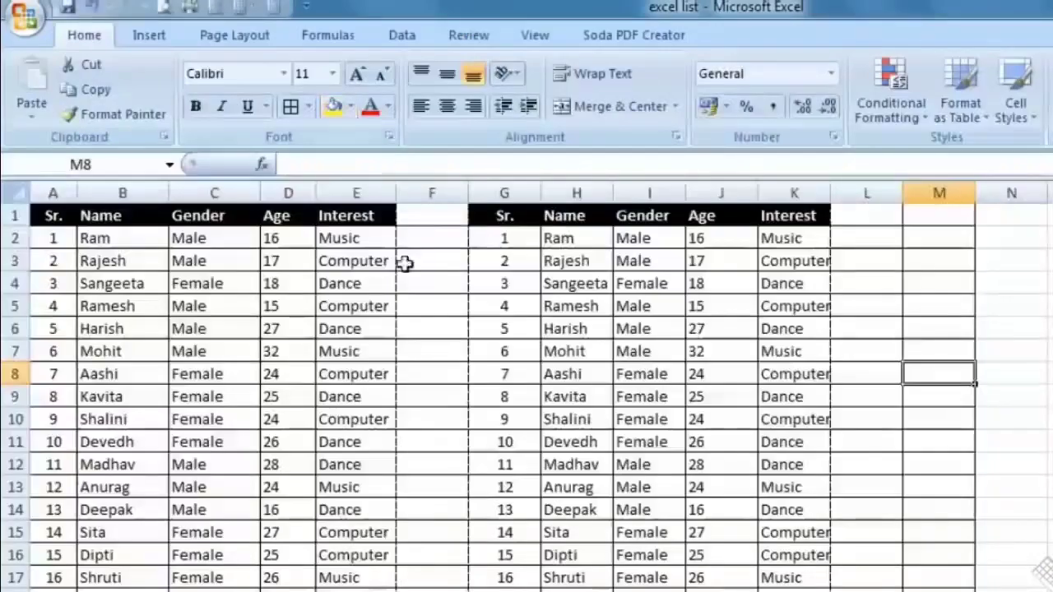
pyautogui.click(216, 46)
pyautogui.click(345, 110)
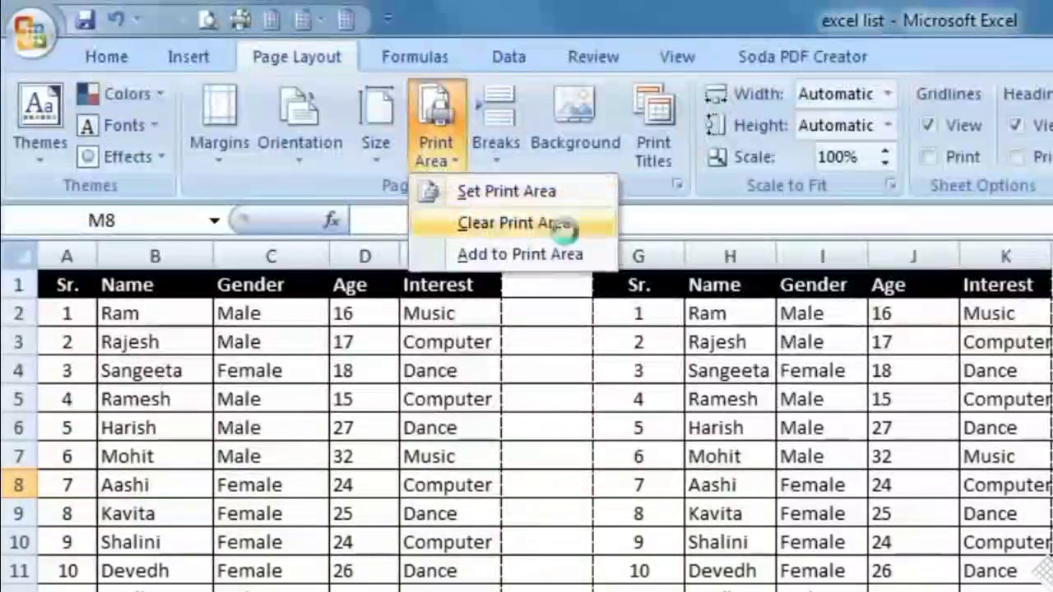
pyautogui.click(566, 228)
# Look through the pages in print preview without a print area and return to the worksheet
pyautogui.click(207, 17)
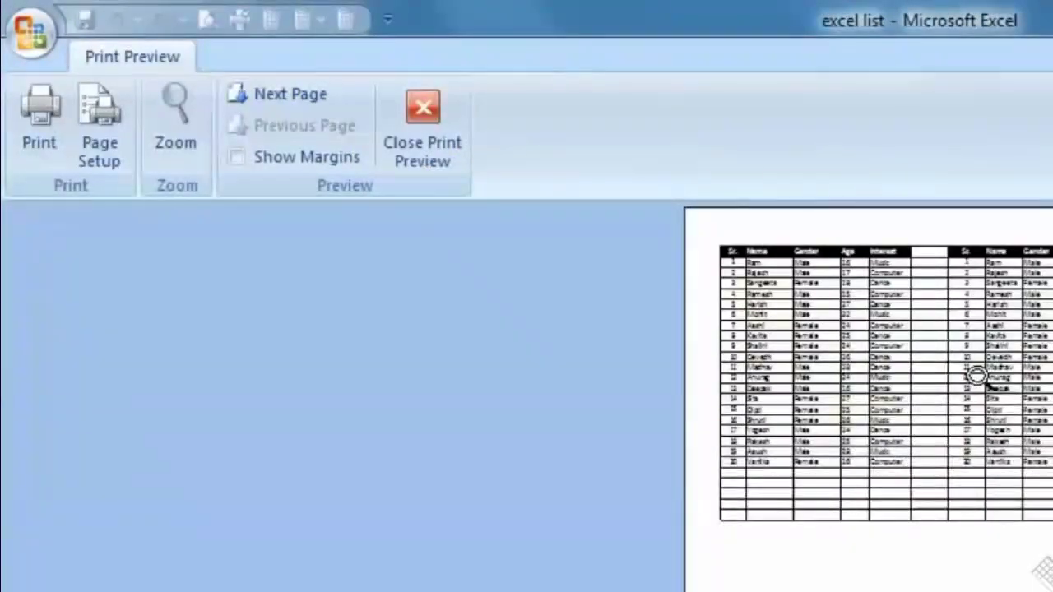
pyautogui.scroll(-1, 977, 376)
pyautogui.scroll(1, 977, 375)
pyautogui.click(423, 132)
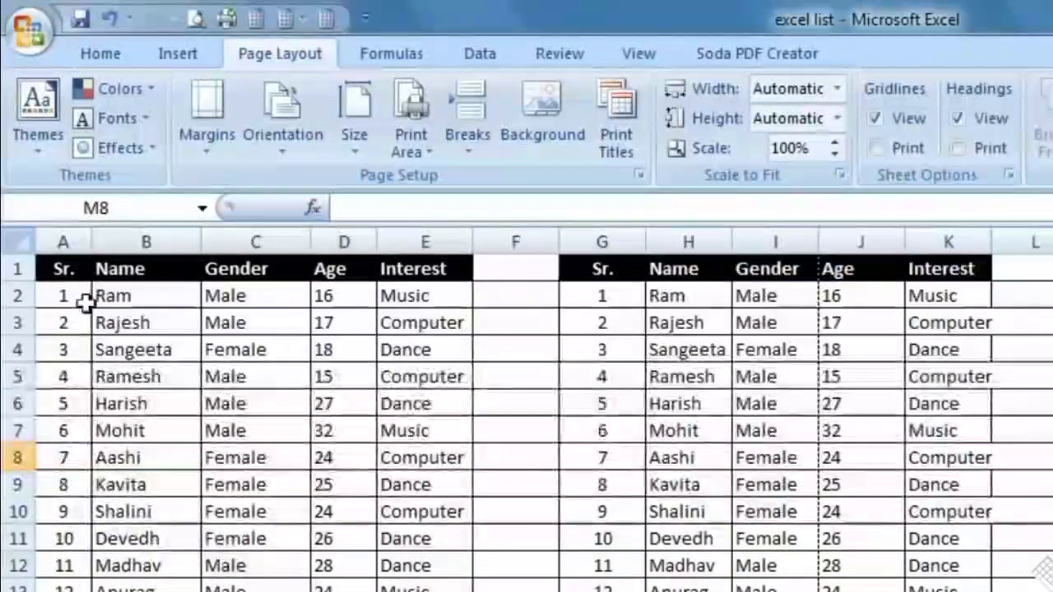
# Set cells A1 to E5, the header and first four records of the original list, as the print area
pyautogui.moveTo(86, 303); pyautogui.dragTo(425, 377)
pyautogui.moveTo(50, 268); pyautogui.dragTo(390, 385)
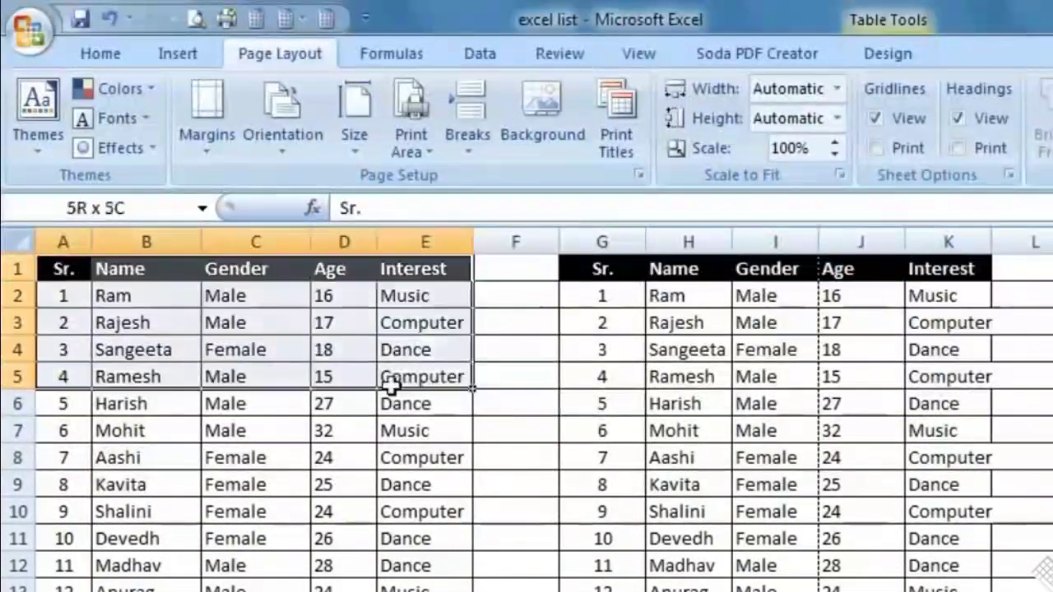
pyautogui.click(410, 141)
pyautogui.click(424, 180)
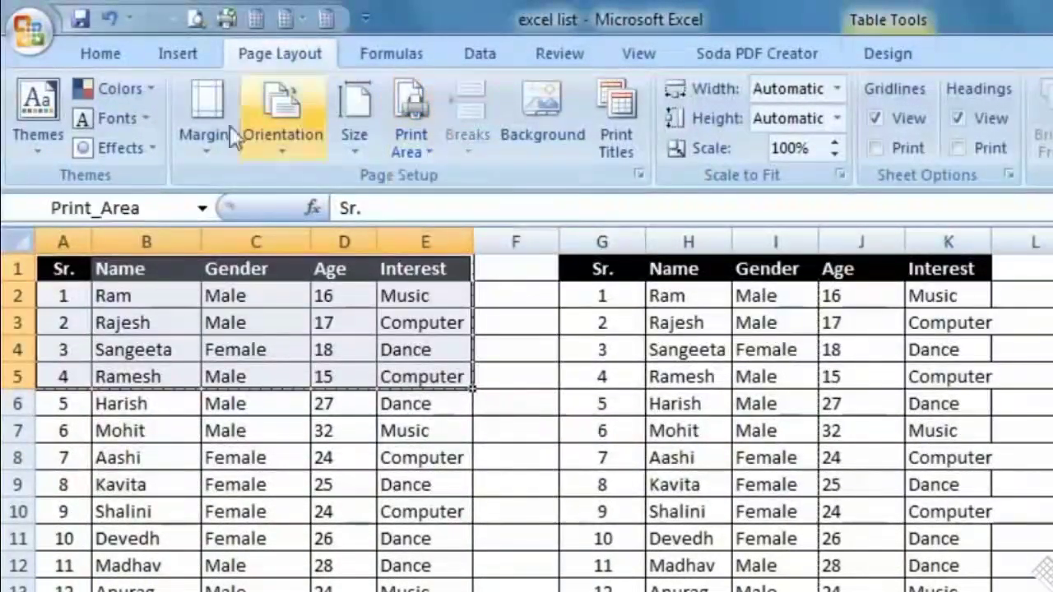
# Examine the A1 to E5 print area enlarged in print preview and return to the worksheet
pyautogui.click(196, 18)
pyautogui.click(792, 271)
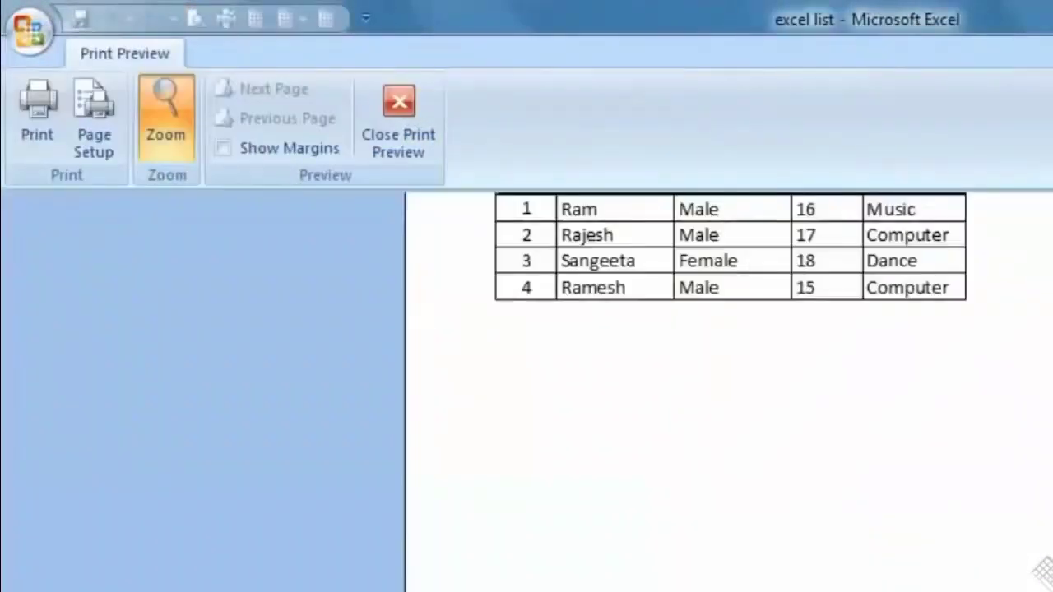
pyautogui.scroll(3, 925, 224)
pyautogui.click(398, 124)
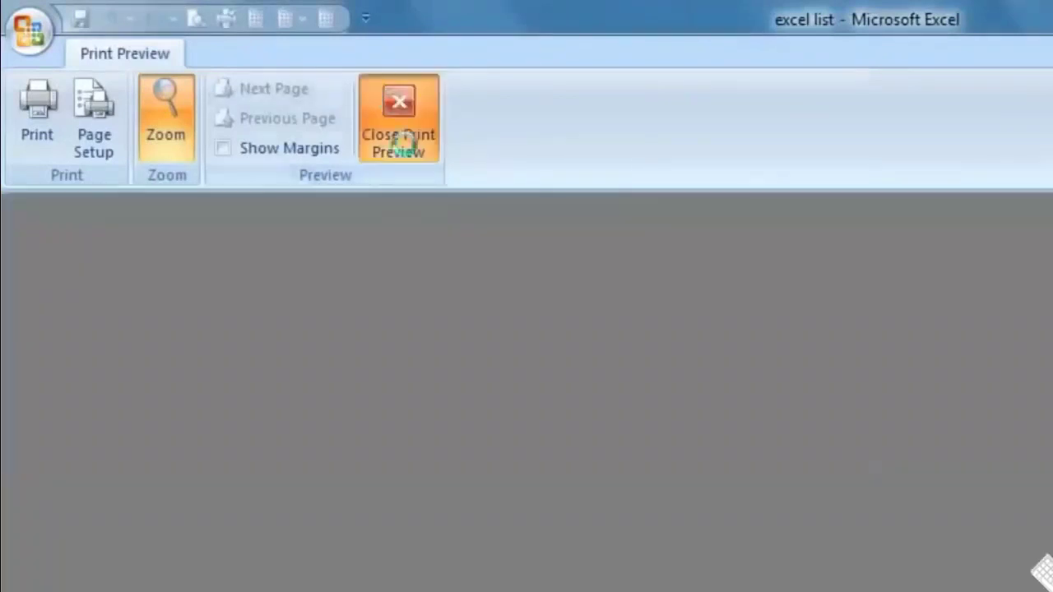
# Clear the print area covering the first rows of the list and select cell F7
pyautogui.scroll(-1, 620, 452)
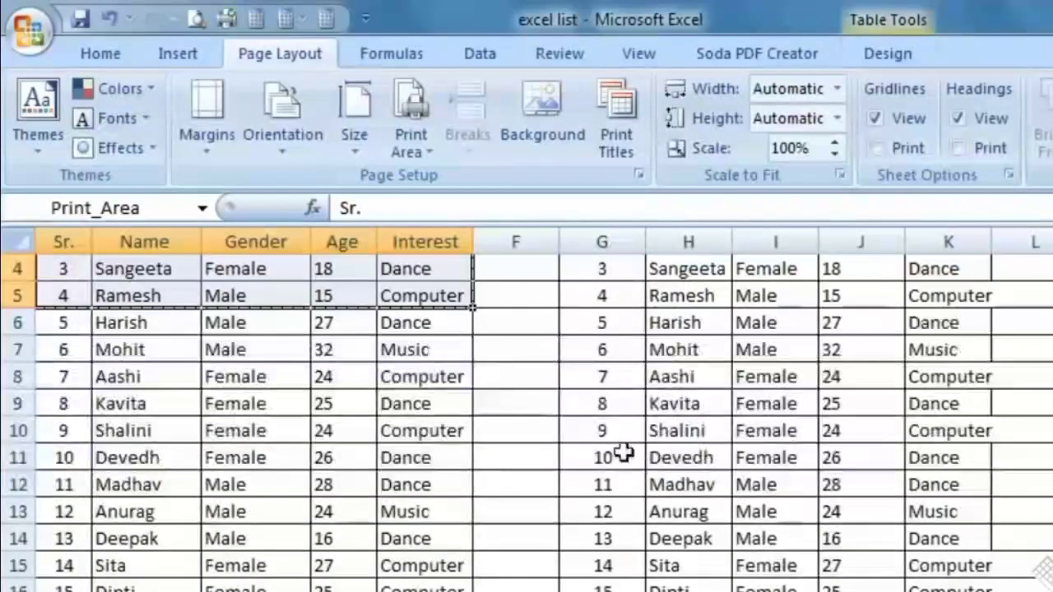
pyautogui.click(366, 131)
pyautogui.click(427, 125)
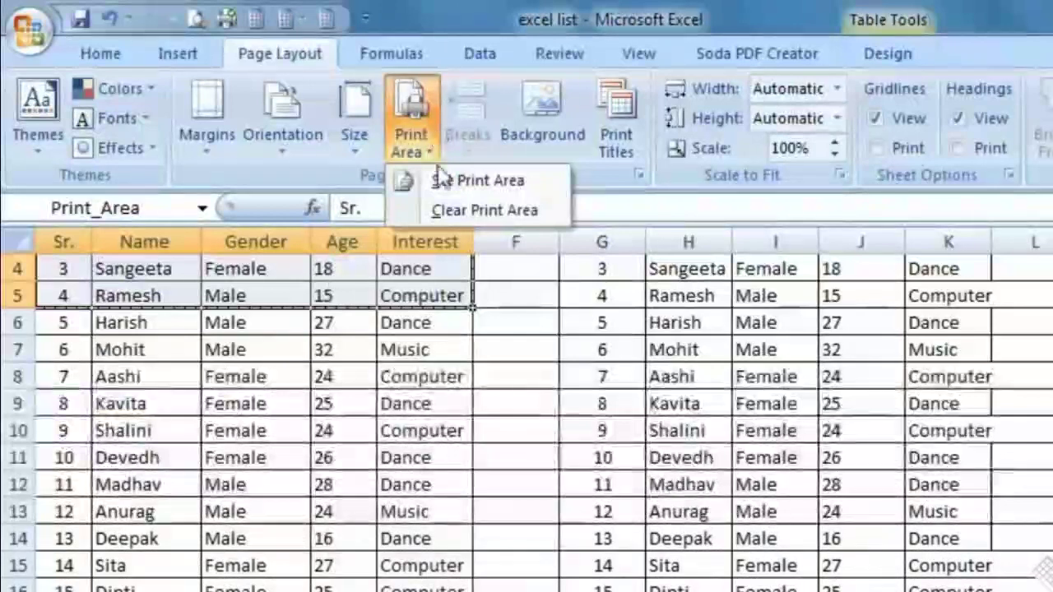
pyautogui.click(460, 214)
pyautogui.scroll(1, 543, 424)
pyautogui.click(548, 433)
# Look down both lists and narrow the empty column F between them
pyautogui.scroll(-4, 492, 483)
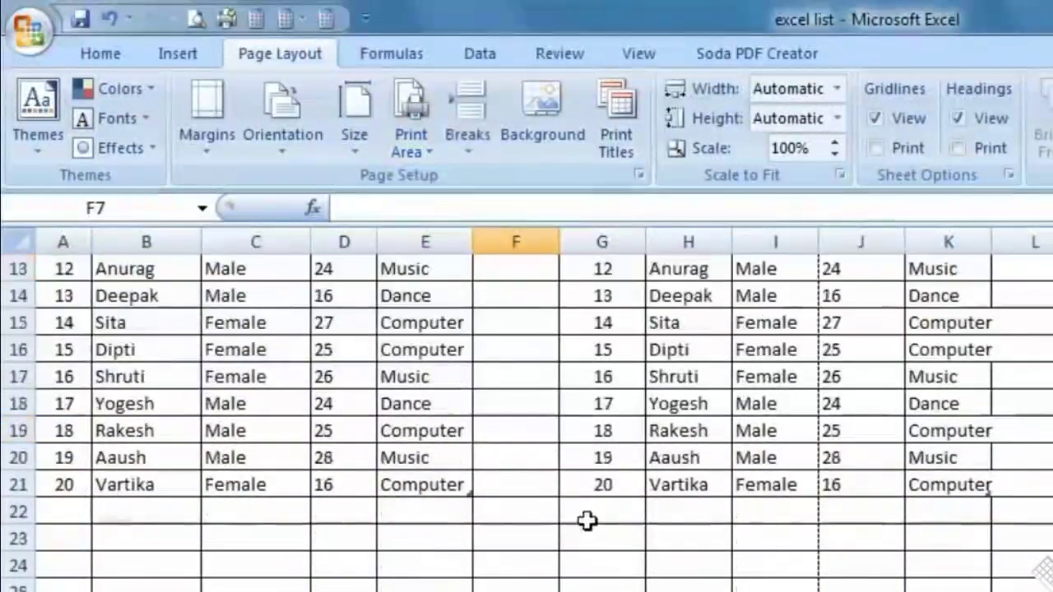
pyautogui.scroll(-2, 587, 519)
pyautogui.scroll(6, 526, 412)
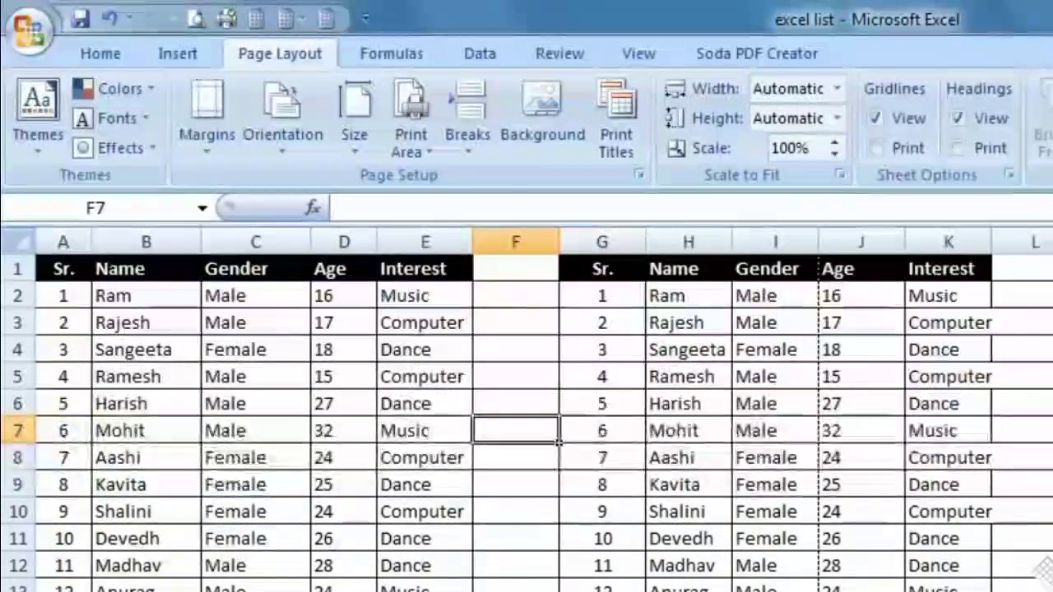
pyautogui.moveTo(645, 241); pyautogui.dragTo(501, 242)
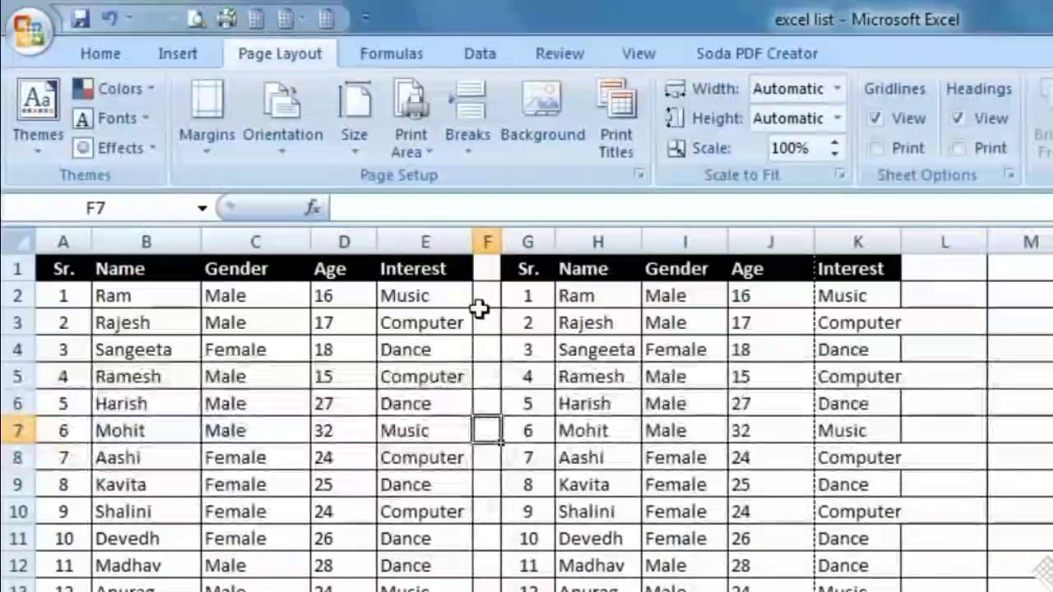
# Set the page scaling to fit 1 page wide by 1 tall from print preview and check the scaled page
pyautogui.click(193, 18)
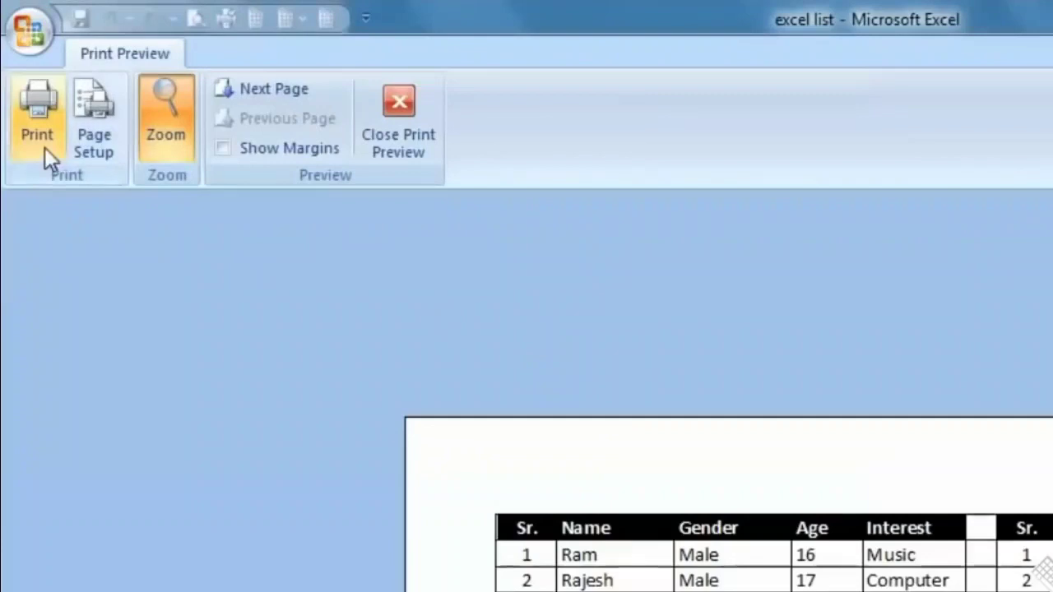
pyautogui.click(103, 132)
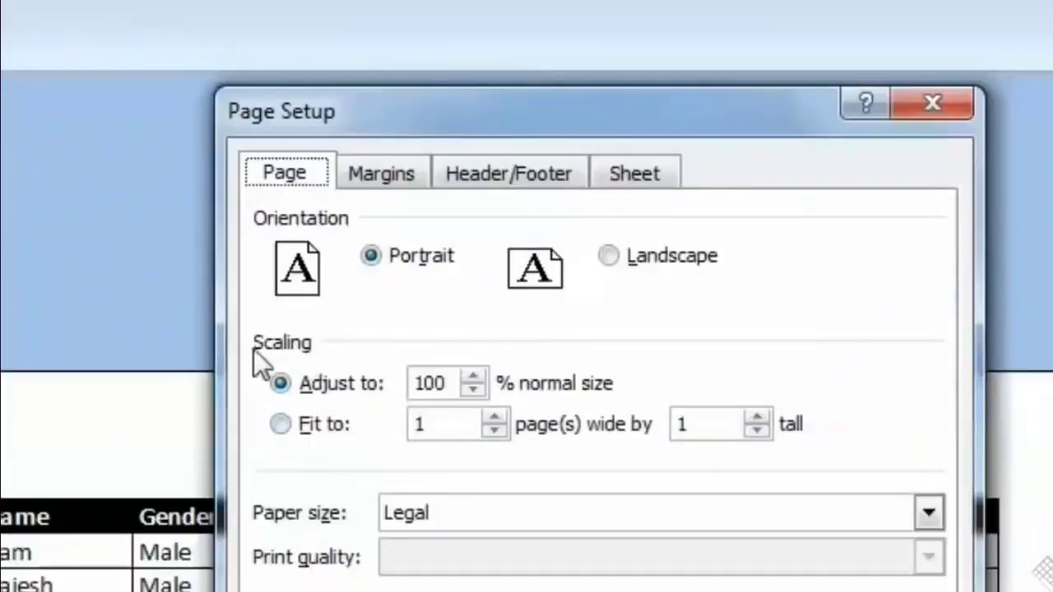
pyautogui.click(280, 425)
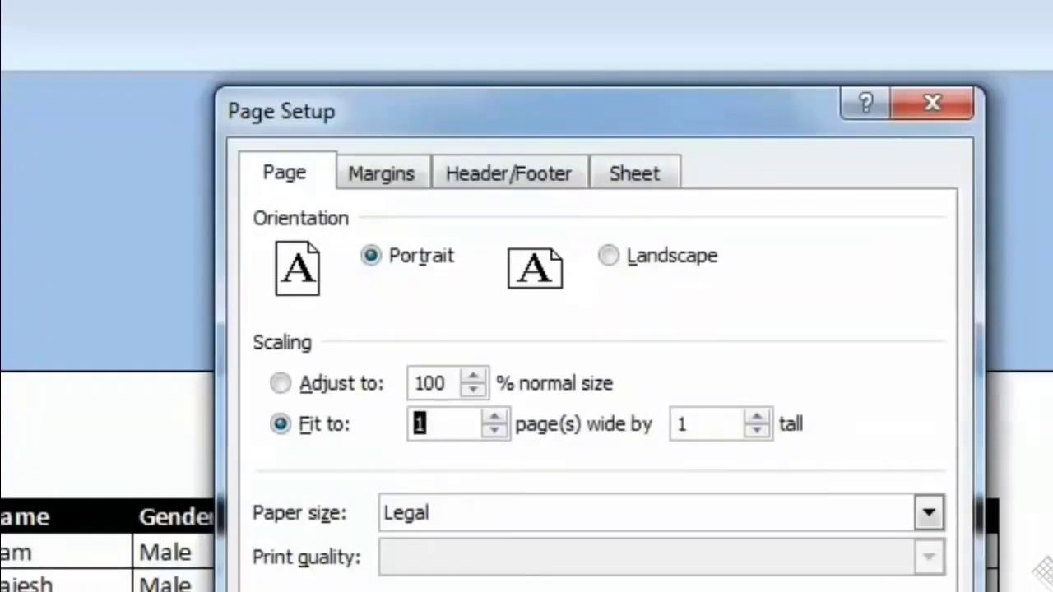
pyautogui.press('Return')
pyautogui.scroll(-5, 674, 519)
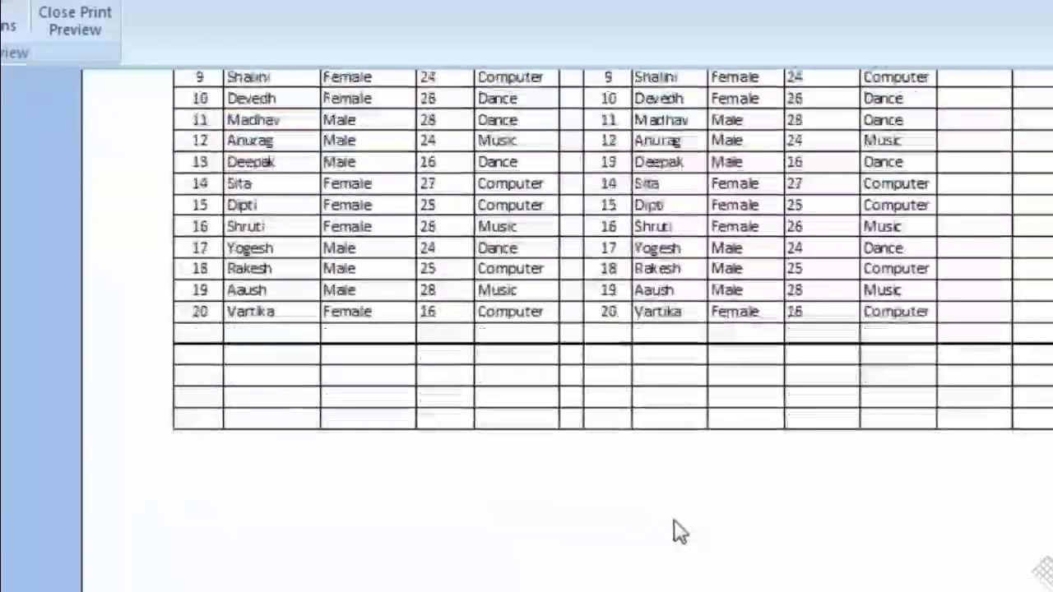
pyautogui.click(673, 520)
pyautogui.click(675, 521)
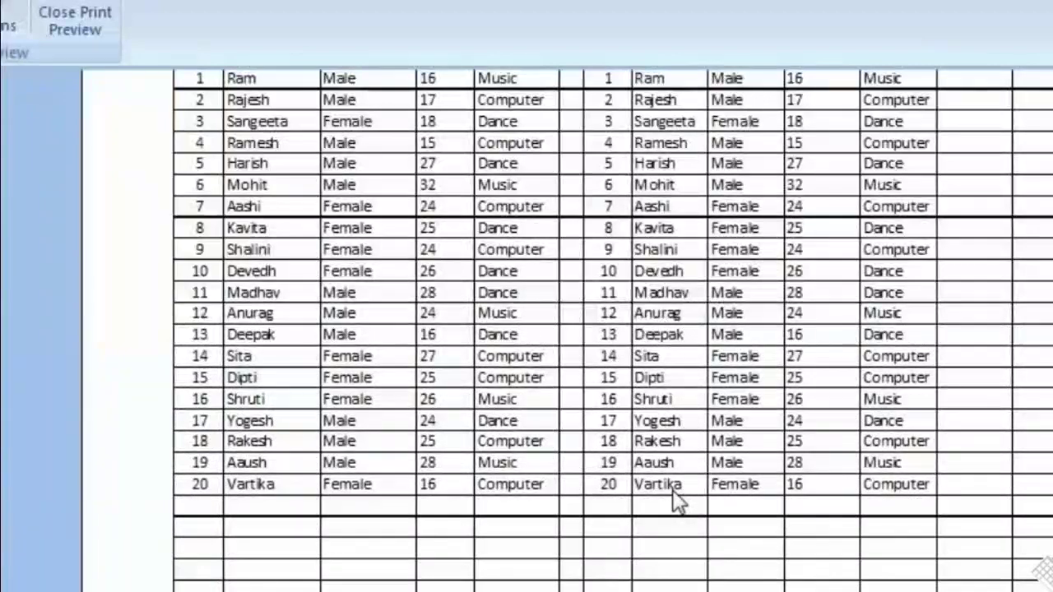
# View the Print dialog and cancel it, and recheck the scaled page in print preview before returning to the worksheet
pyautogui.hotkey('ctrl', 'p')
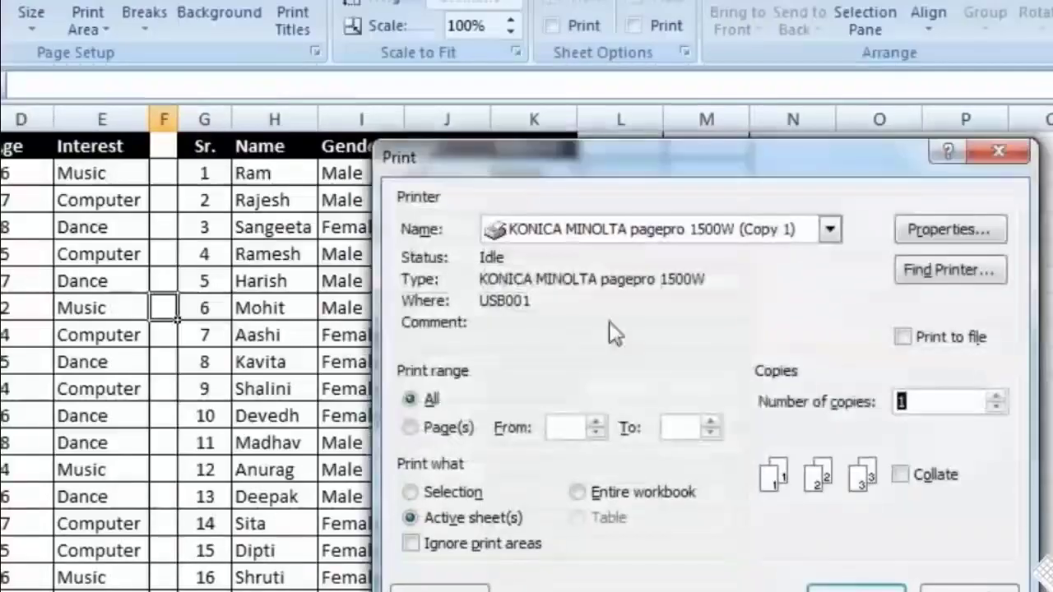
pyautogui.click(984, 588)
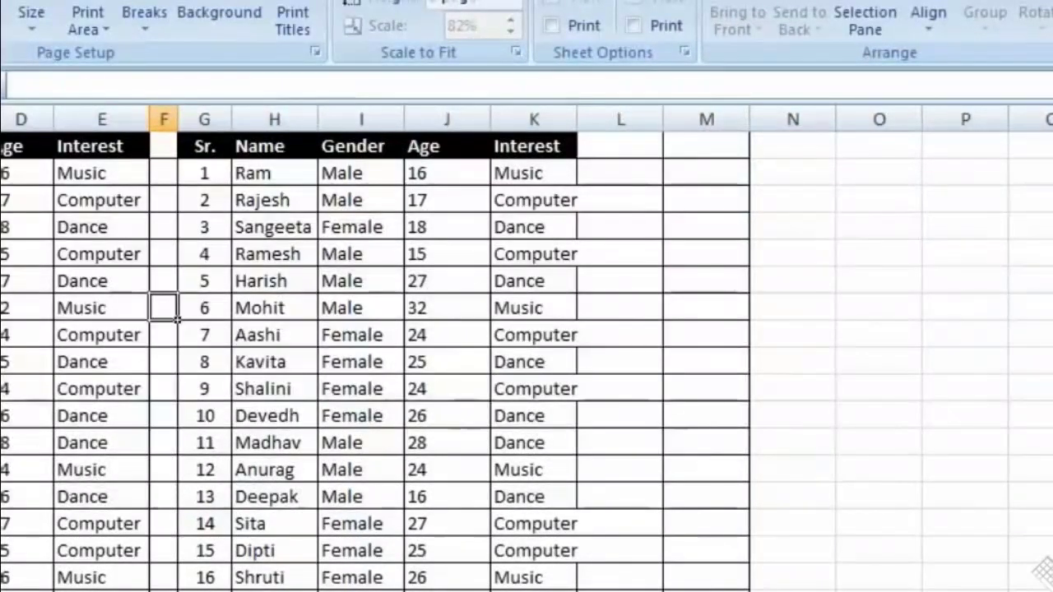
pyautogui.hotkey('ctrl', 'F2')
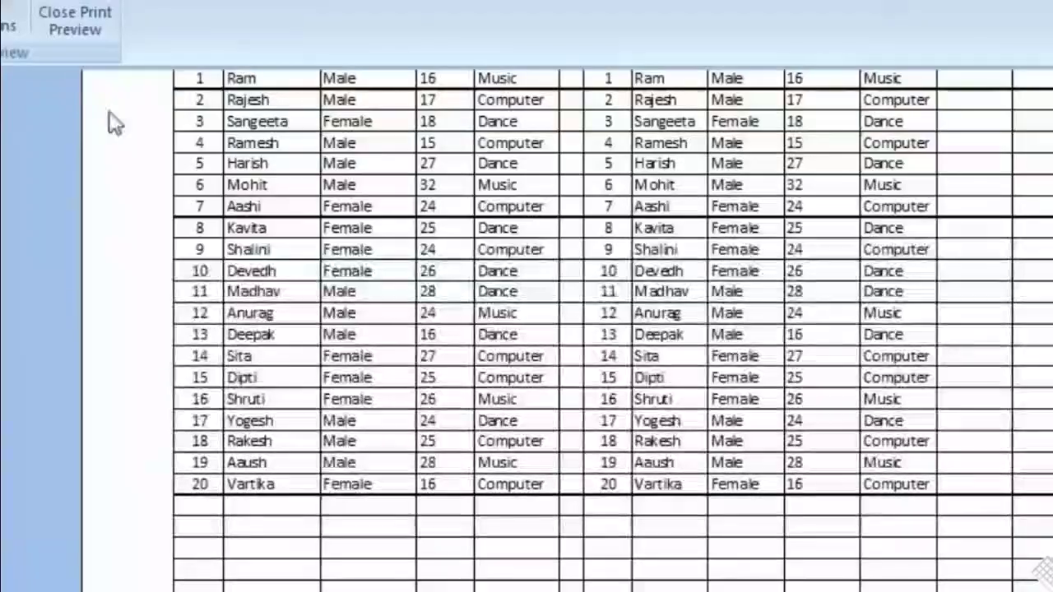
pyautogui.click(1, 16)
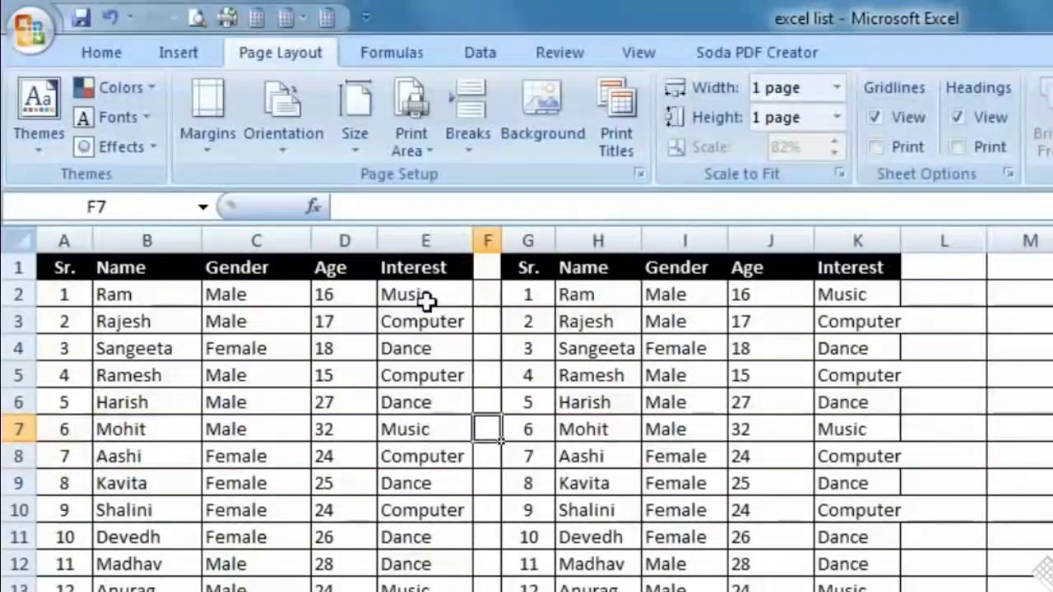
# Open the Print dialog for the active sheet
pyautogui.click(31, 30)
pyautogui.moveTo(93, 333)
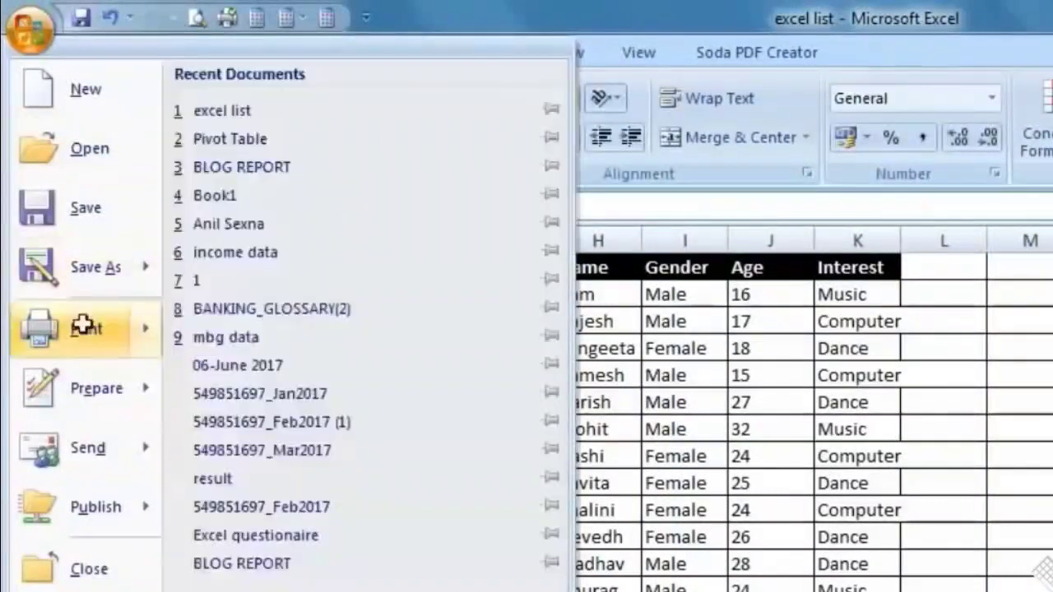
pyautogui.click(86, 327)
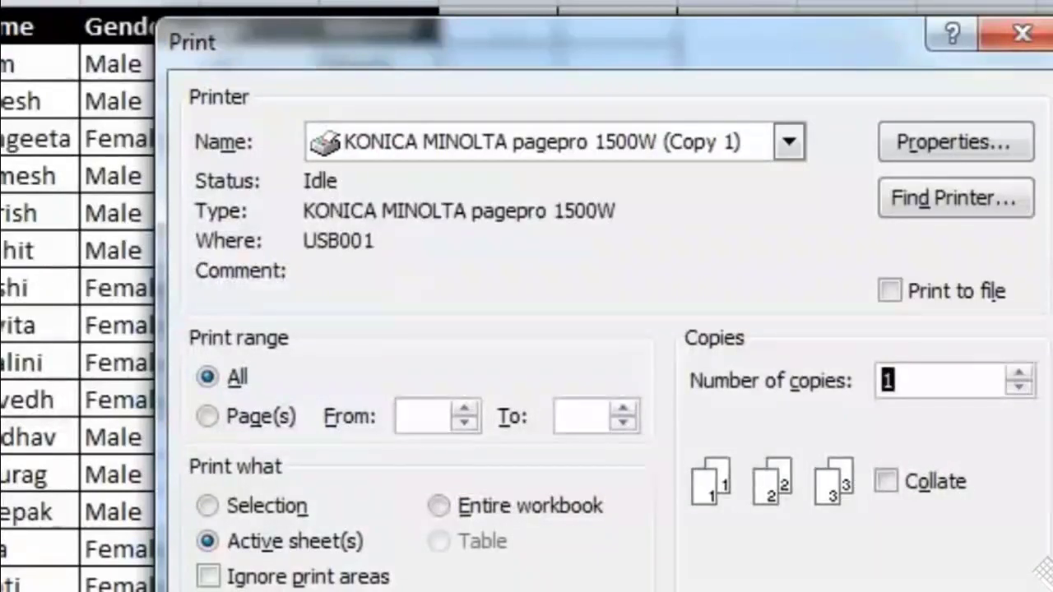
# Cancel the open print request and display the worksheet in Page Layout view
pyautogui.press('Escape')
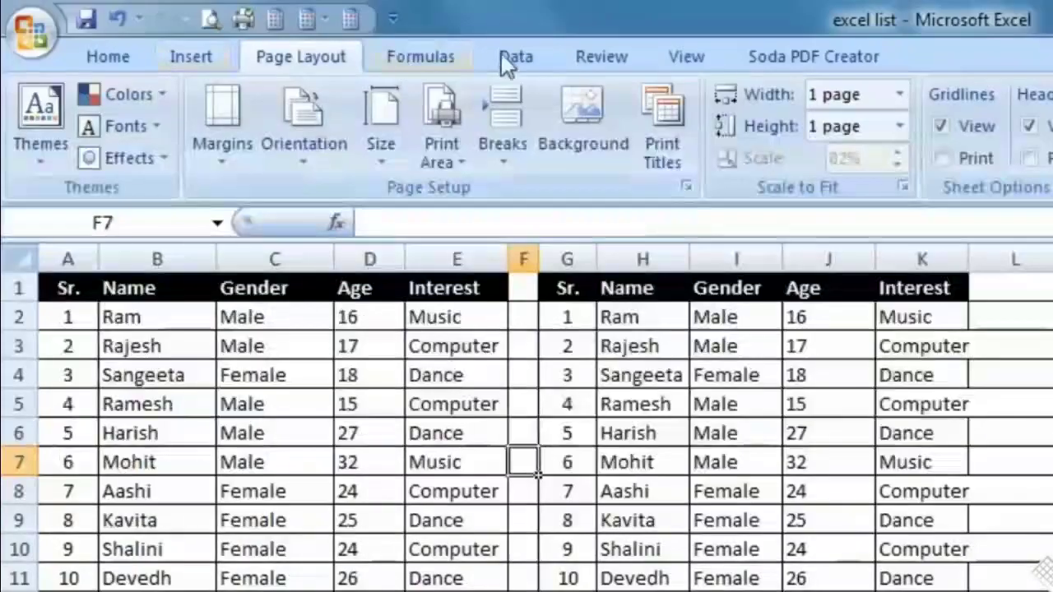
pyautogui.click(690, 57)
pyautogui.click(98, 142)
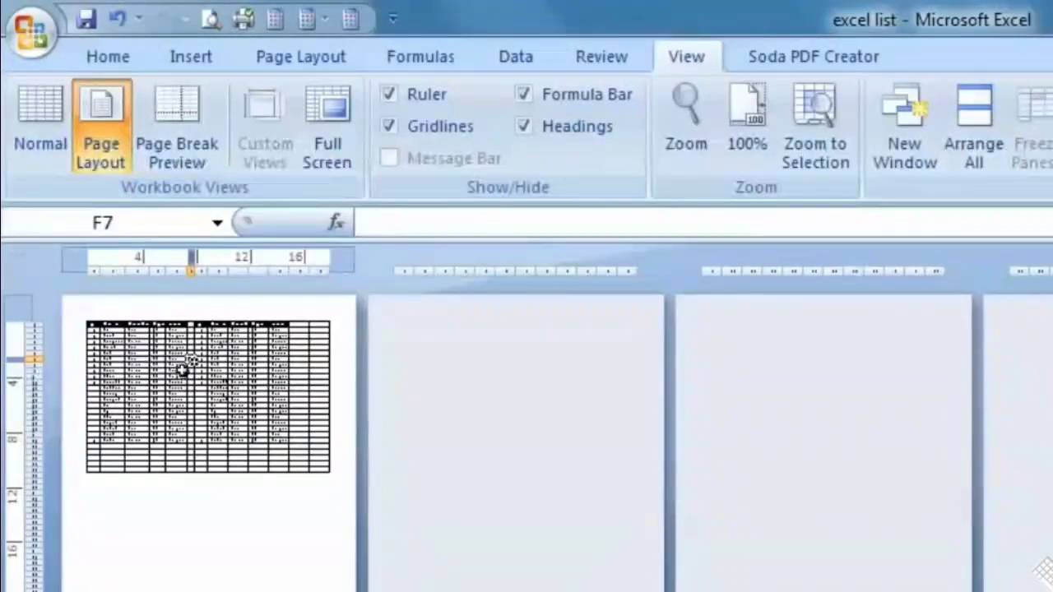
pyautogui.click(183, 368)
# From the print preview, set the page scaling to adjust to 100% of normal size and close the preview
pyautogui.click(33, 31)
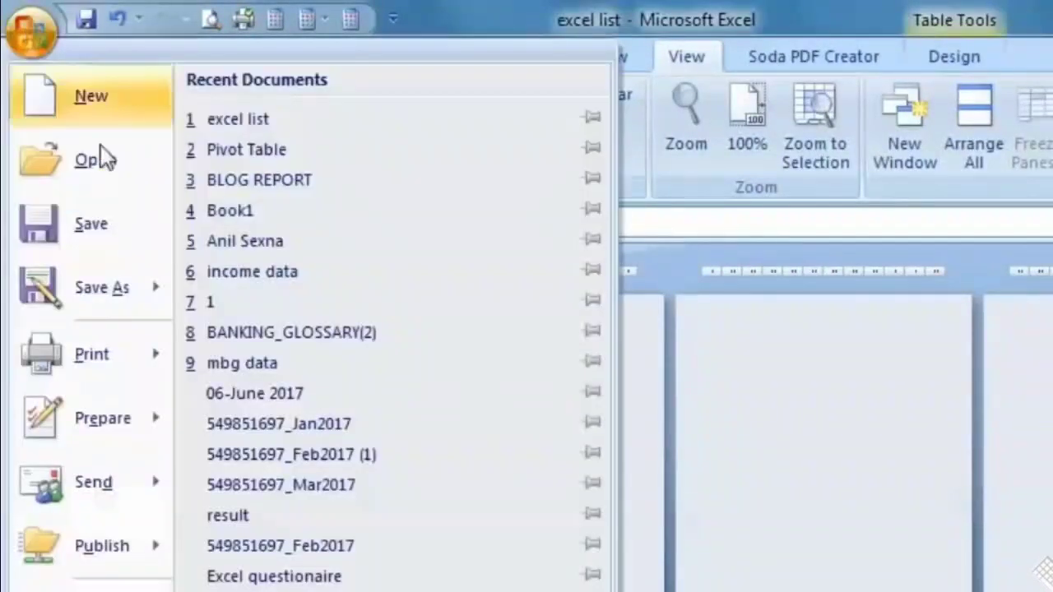
pyautogui.moveTo(102, 364)
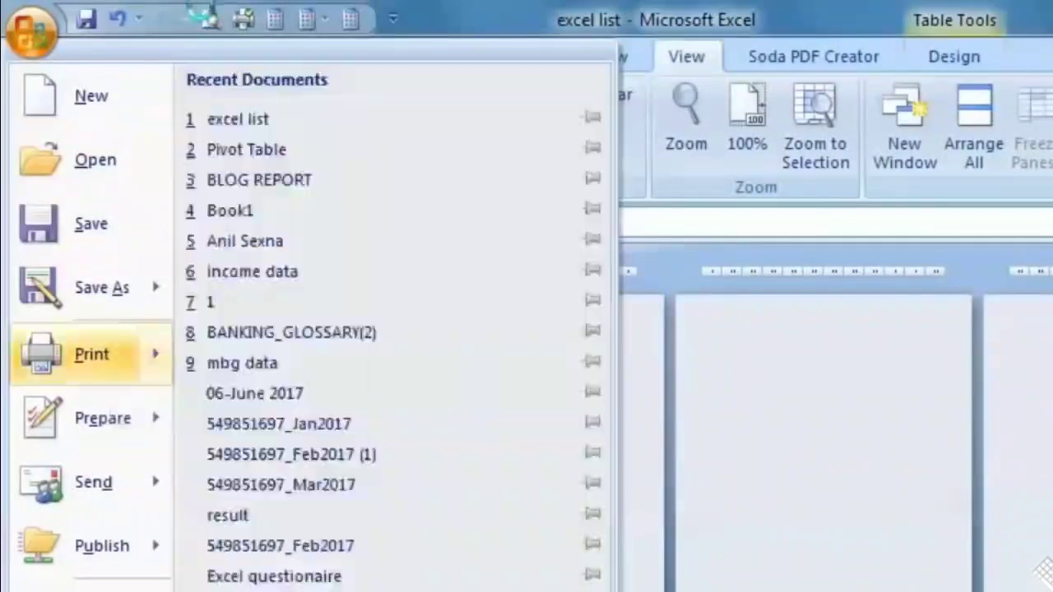
pyautogui.click(211, 18)
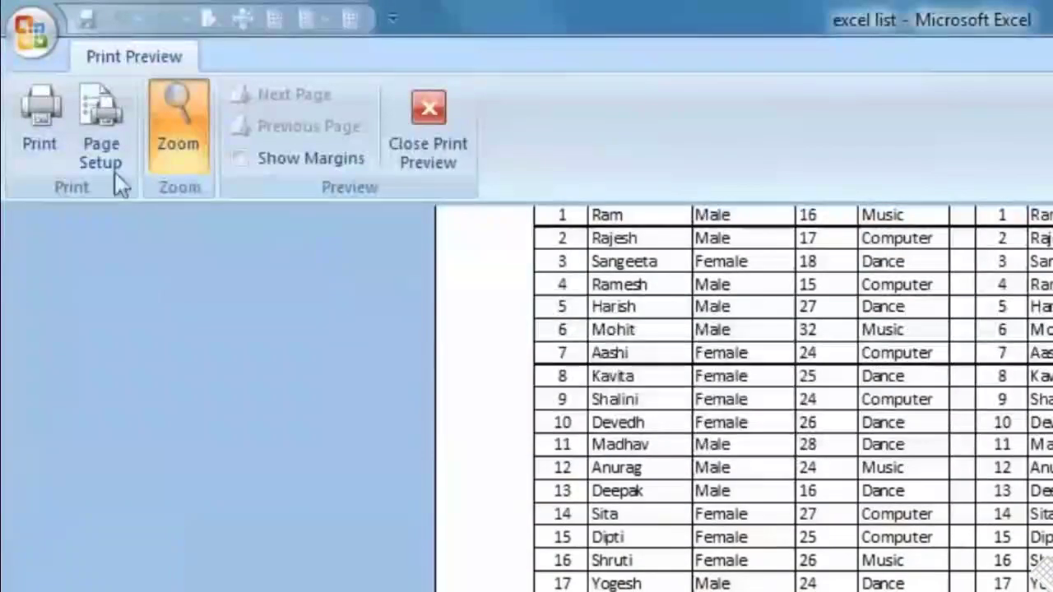
pyautogui.click(106, 148)
pyautogui.click(844, 458)
pyautogui.doubleClick(964, 457)
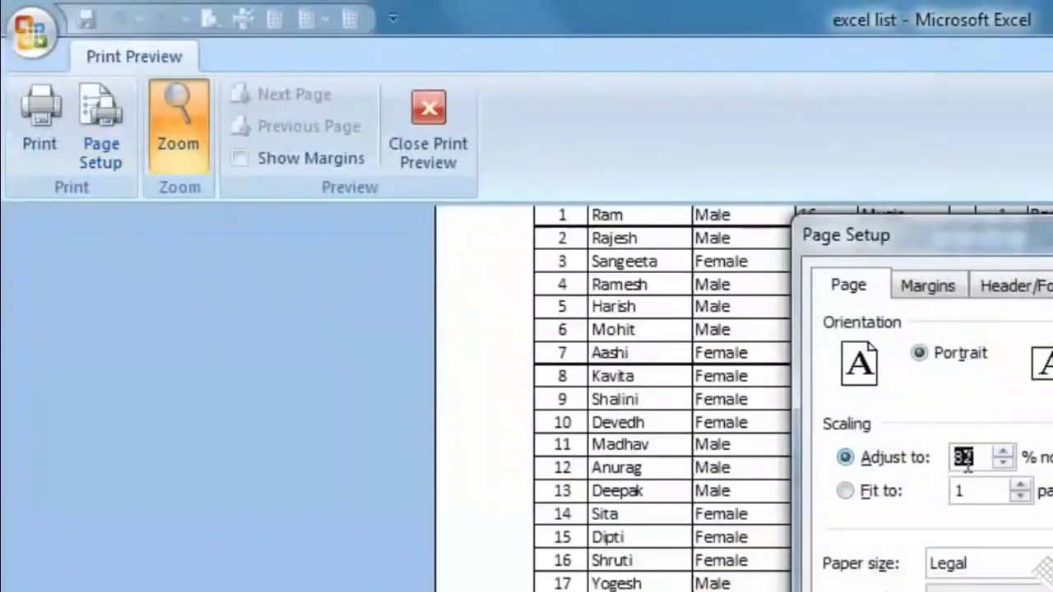
pyautogui.click(1003, 453)
pyautogui.click(1003, 452)
pyautogui.click(1003, 452)
pyautogui.click(1003, 453)
pyautogui.click(1003, 453)
pyautogui.click(1005, 464)
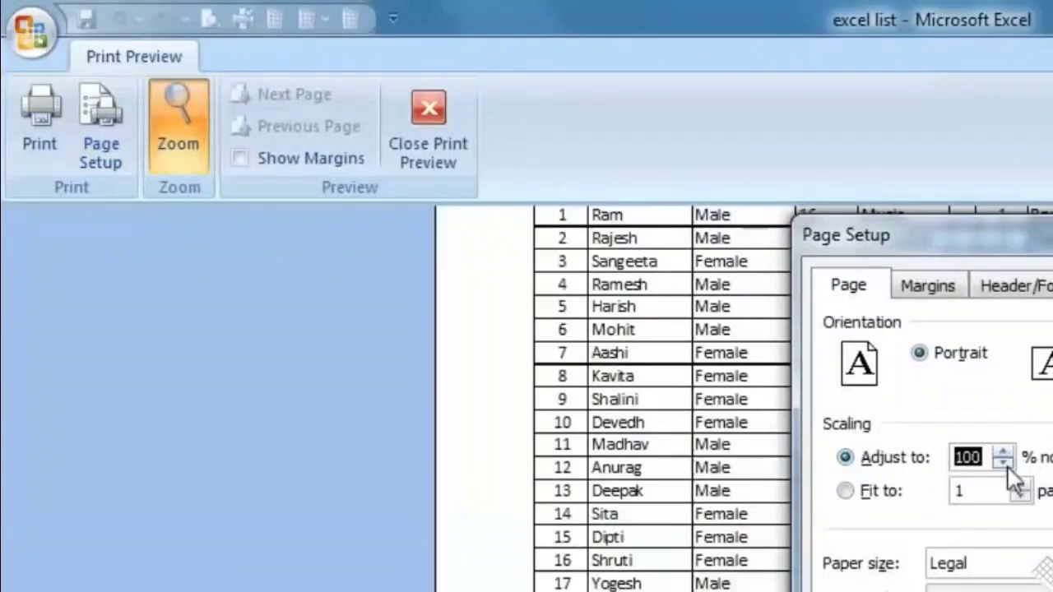
pyautogui.press('Return')
pyautogui.click(444, 140)
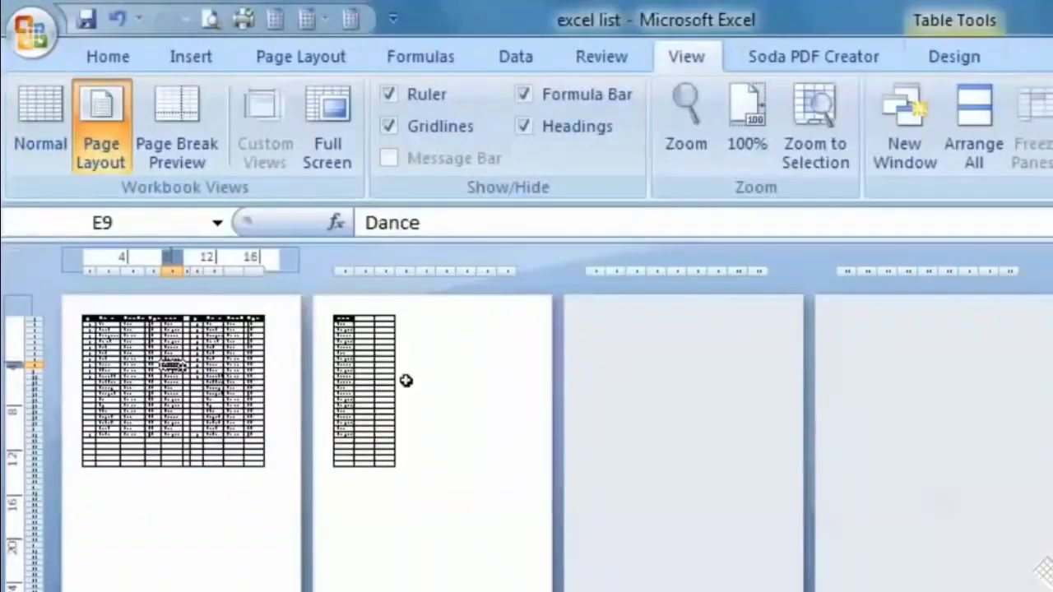
# Examine in Page Layout view how the tables are divided across the printed pages
pyautogui.click(466, 400)
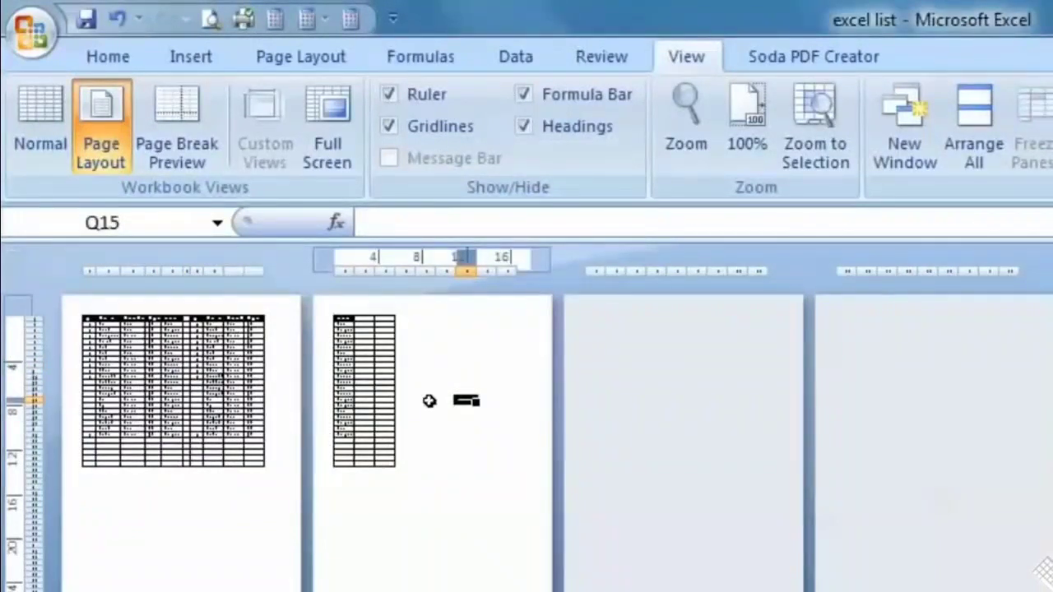
pyautogui.click(152, 531)
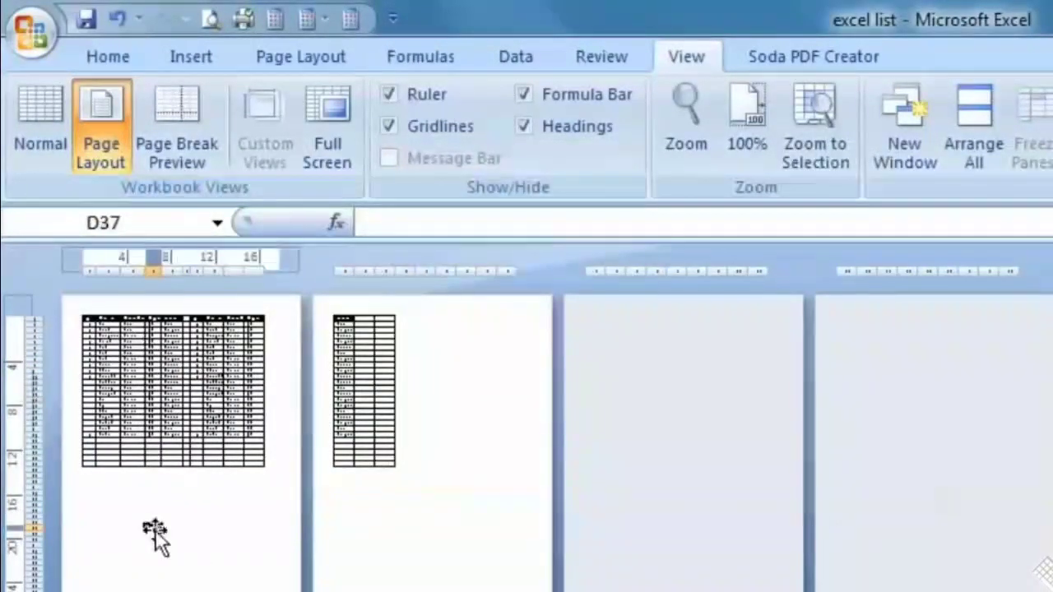
pyautogui.click(434, 505)
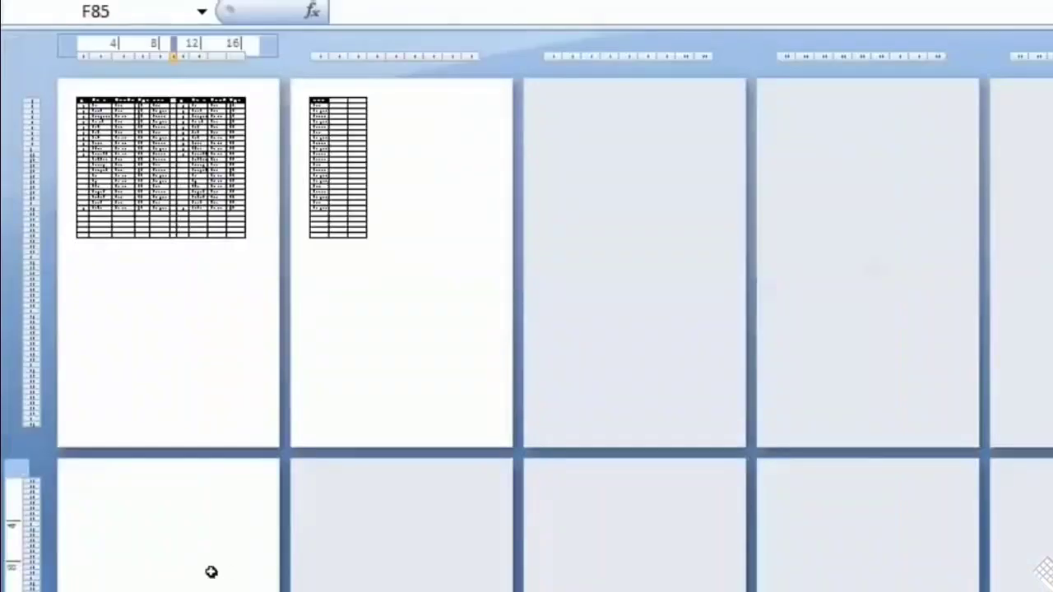
pyautogui.click(210, 571)
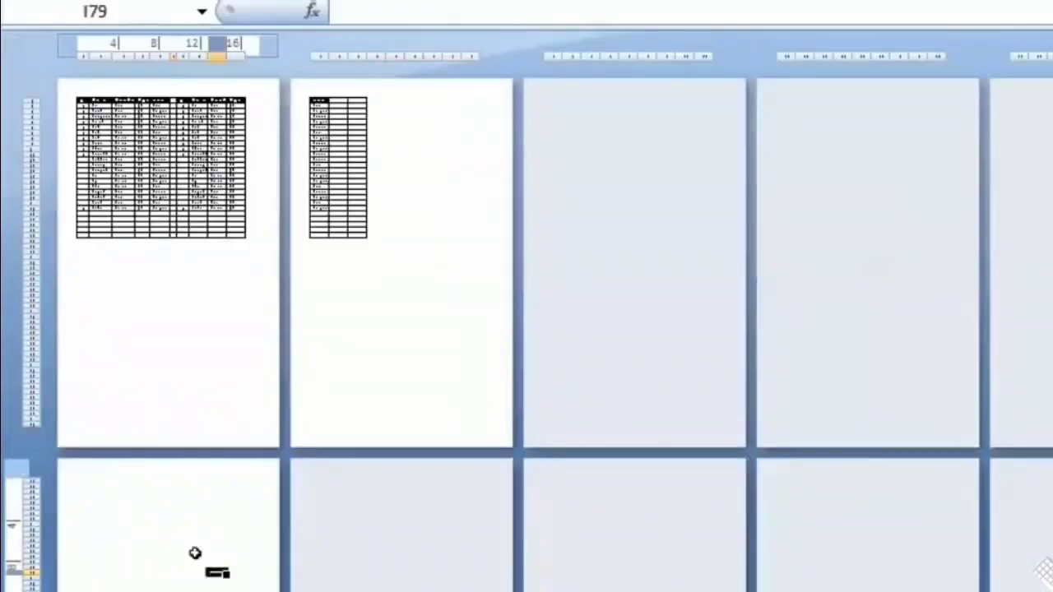
pyautogui.click(195, 552)
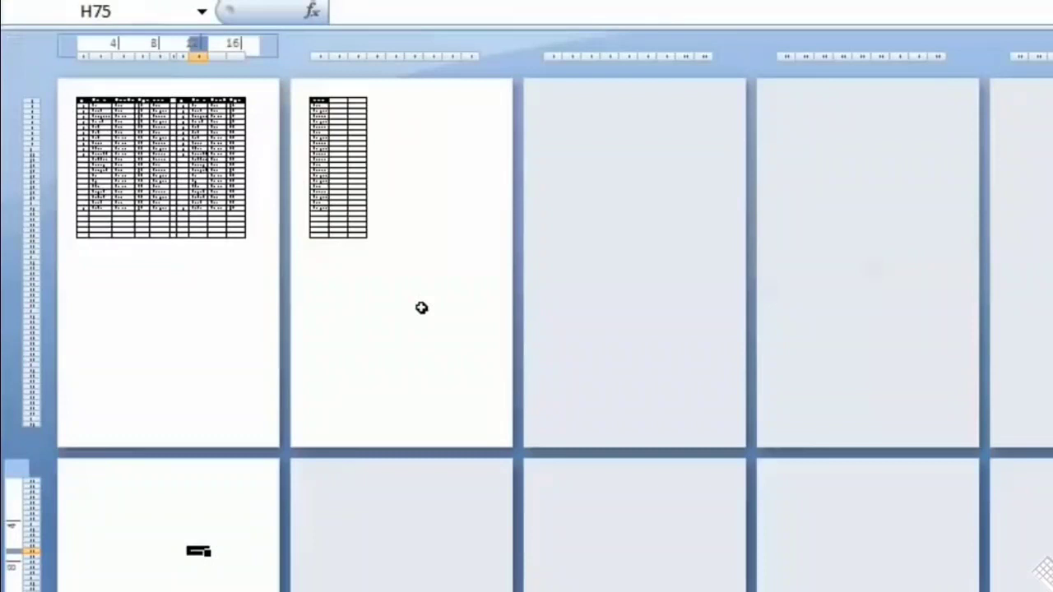
pyautogui.click(421, 308)
pyautogui.click(213, 297)
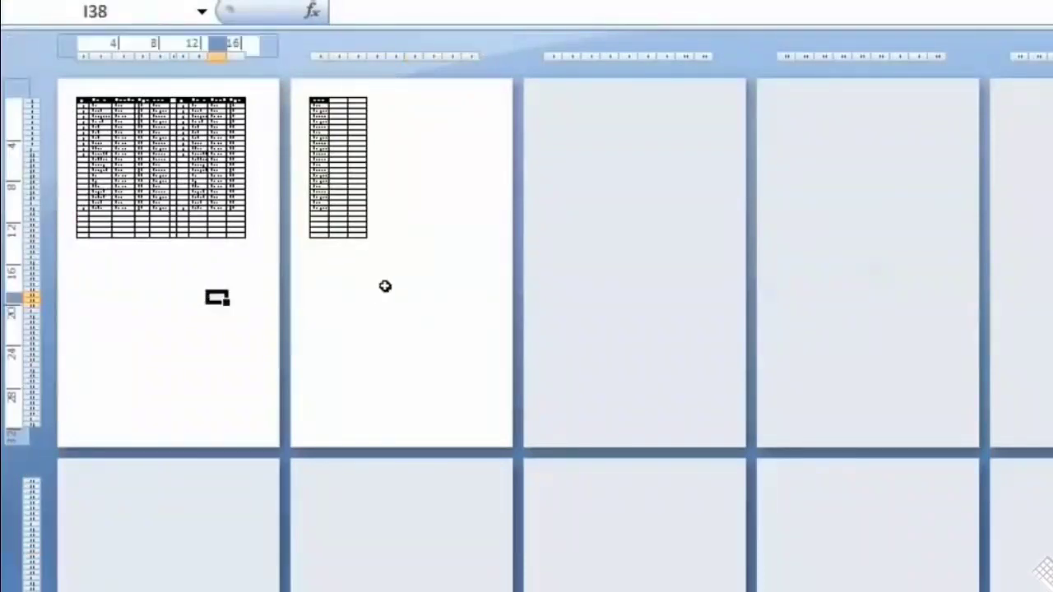
pyautogui.click(415, 284)
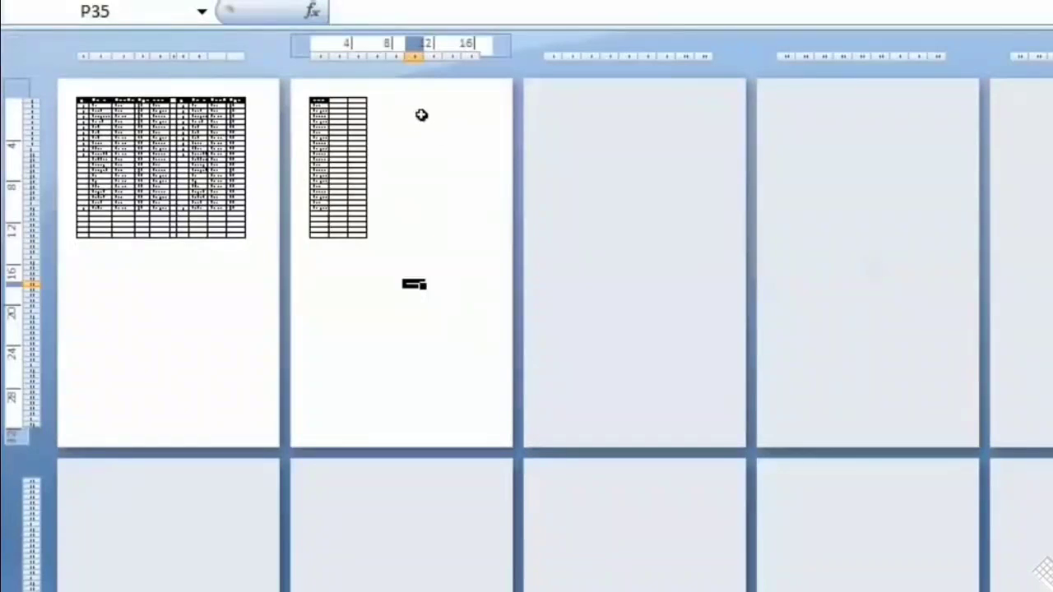
pyautogui.scroll(4, 526, 329)
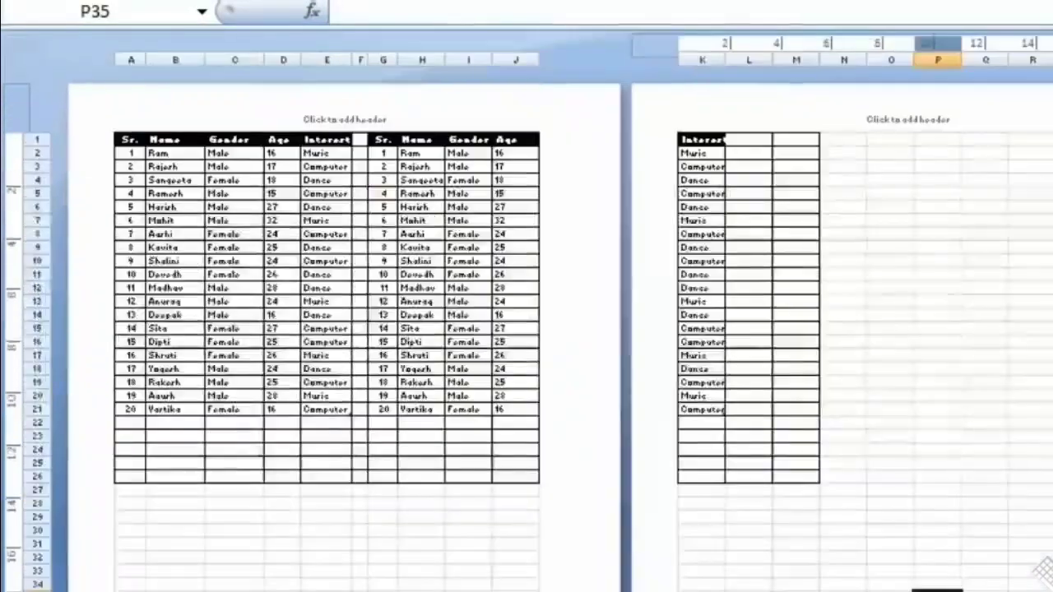
pyautogui.scroll(2, 527, 329)
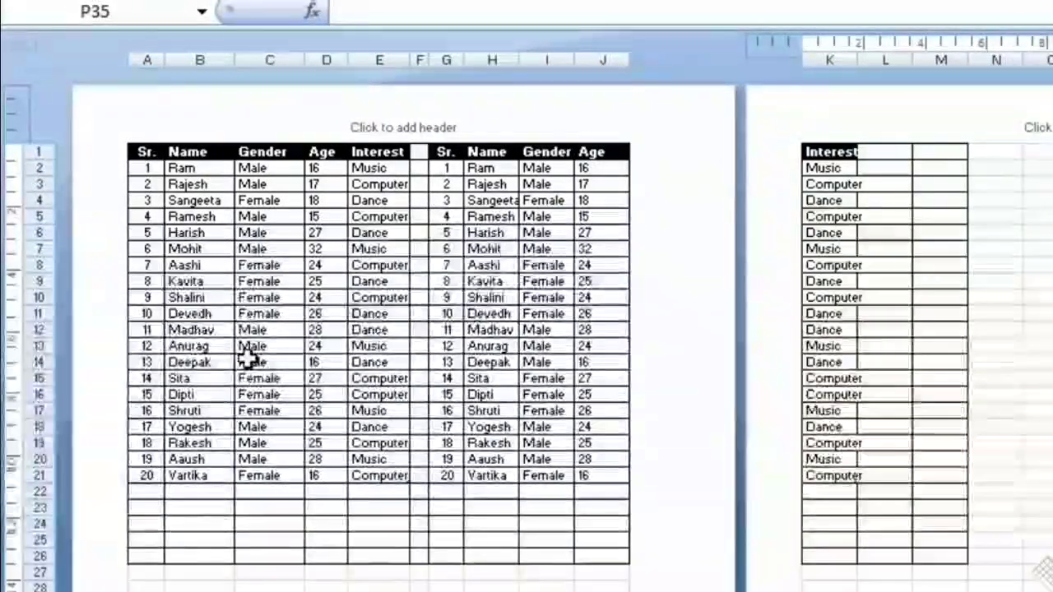
# Try a print range from page 2 to page 2, restoring the range to All before cancelling the print
pyautogui.hotkey('ctrl', 'p')
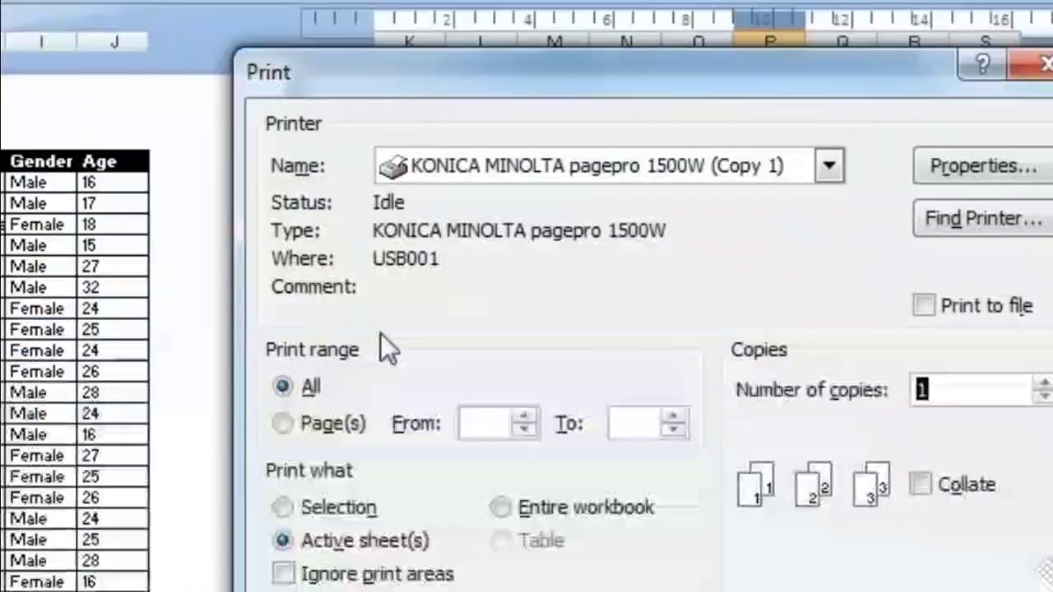
pyautogui.click(280, 427)
pyautogui.click(524, 415)
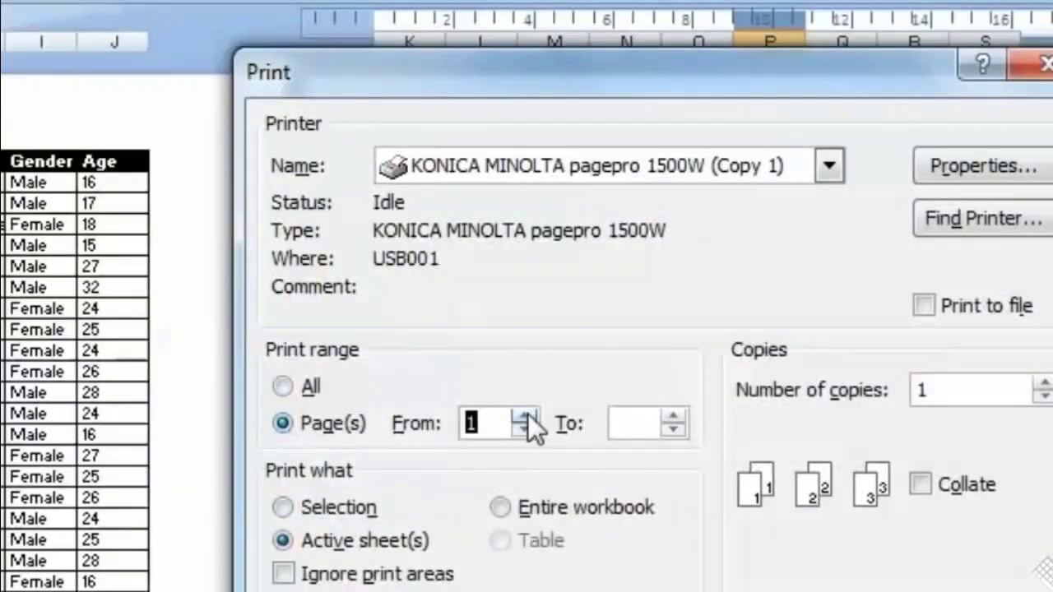
pyautogui.click(524, 415)
pyautogui.click(673, 416)
pyautogui.click(672, 416)
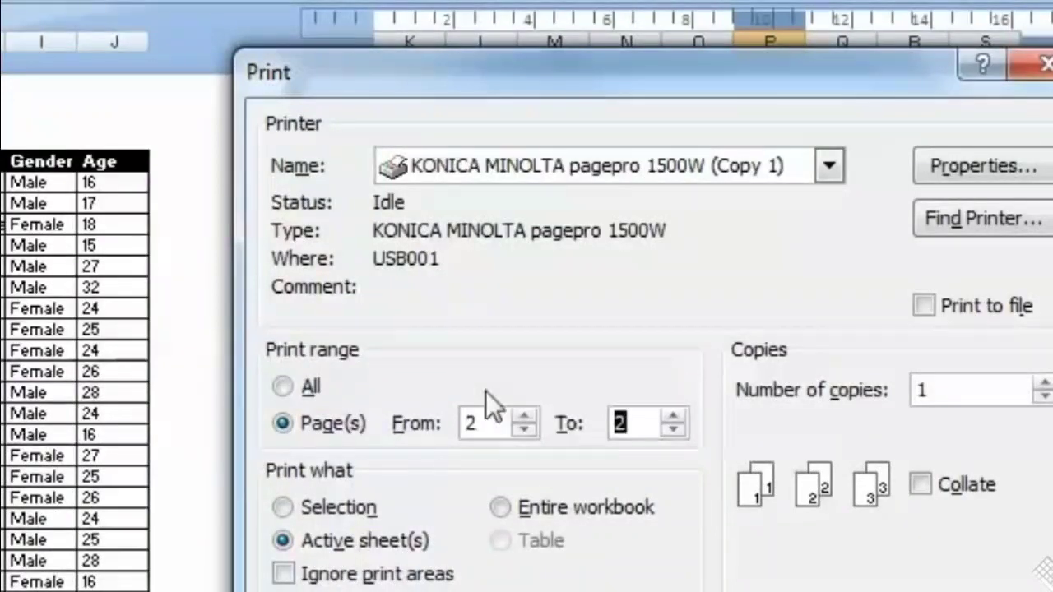
pyautogui.click(283, 385)
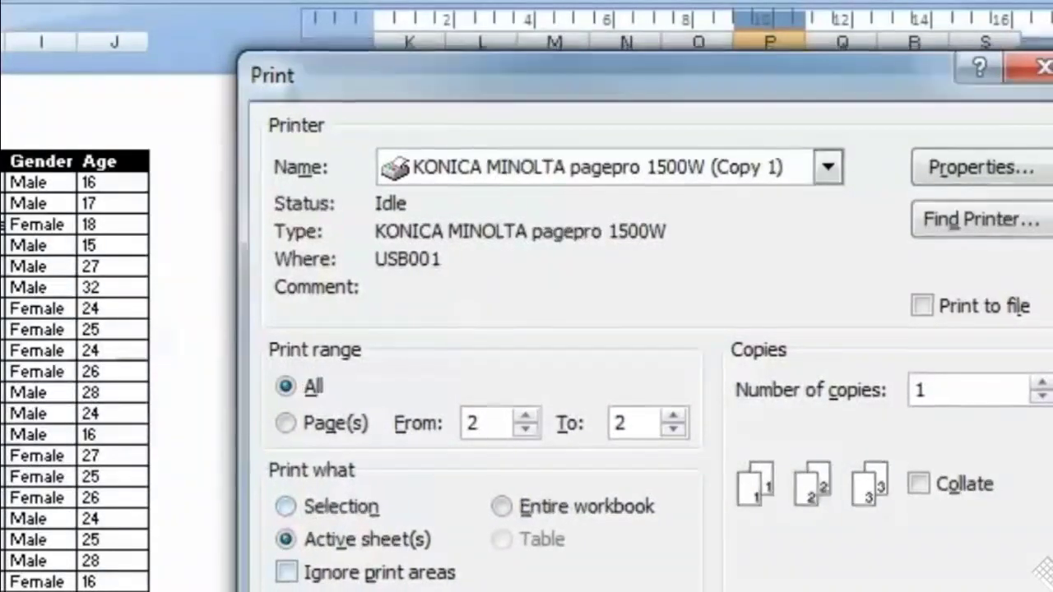
pyautogui.press('Escape')
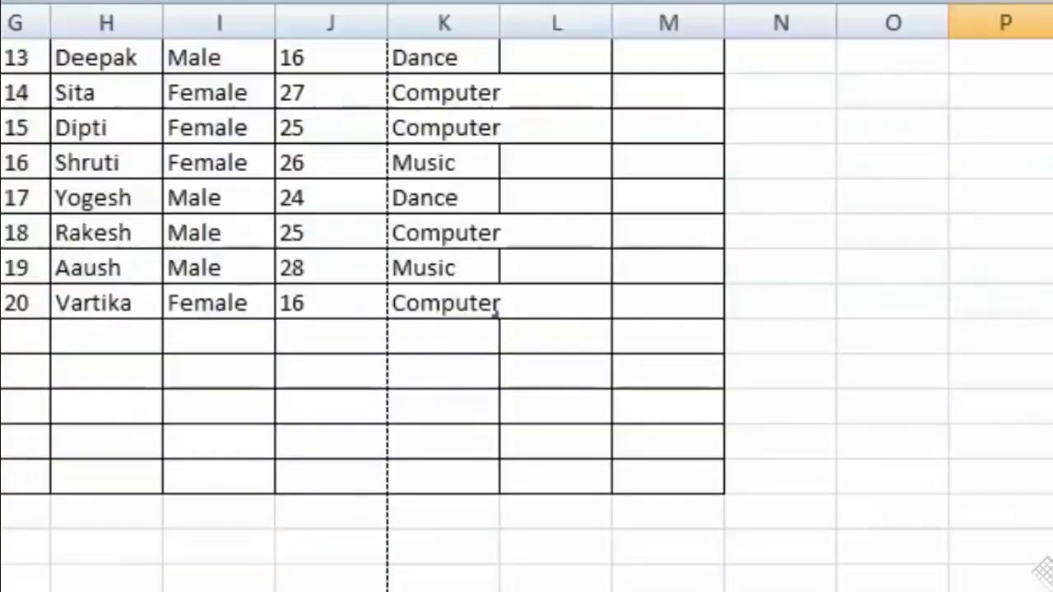
# Select the records in A2:E8 and check a print preview limited to the selection
pyautogui.scroll(4, 526, 329)
pyautogui.moveTo(284, 267); pyautogui.dragTo(353, 378)
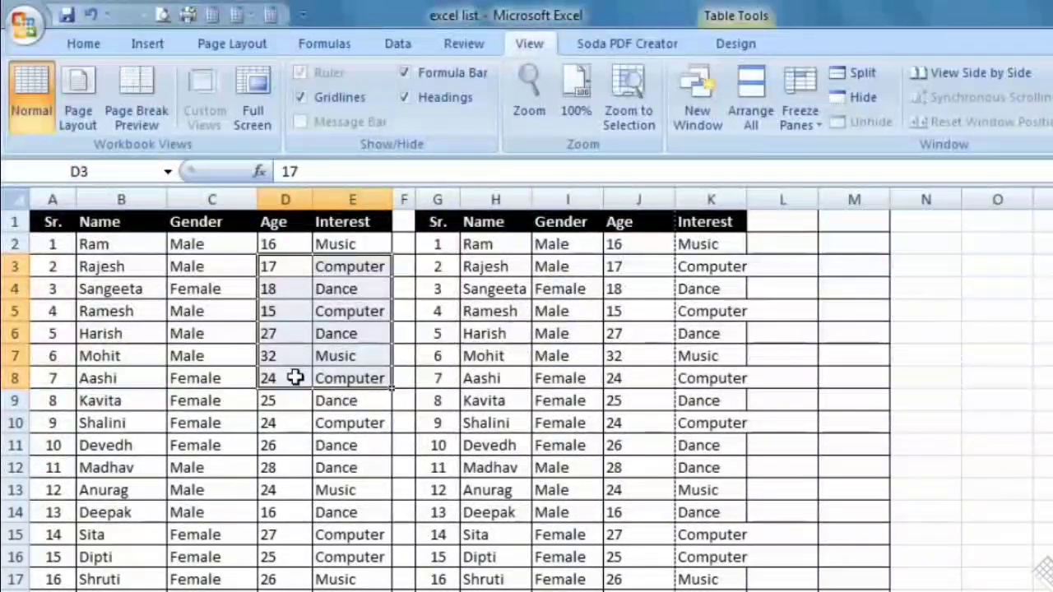
pyautogui.moveTo(52, 240); pyautogui.dragTo(343, 375)
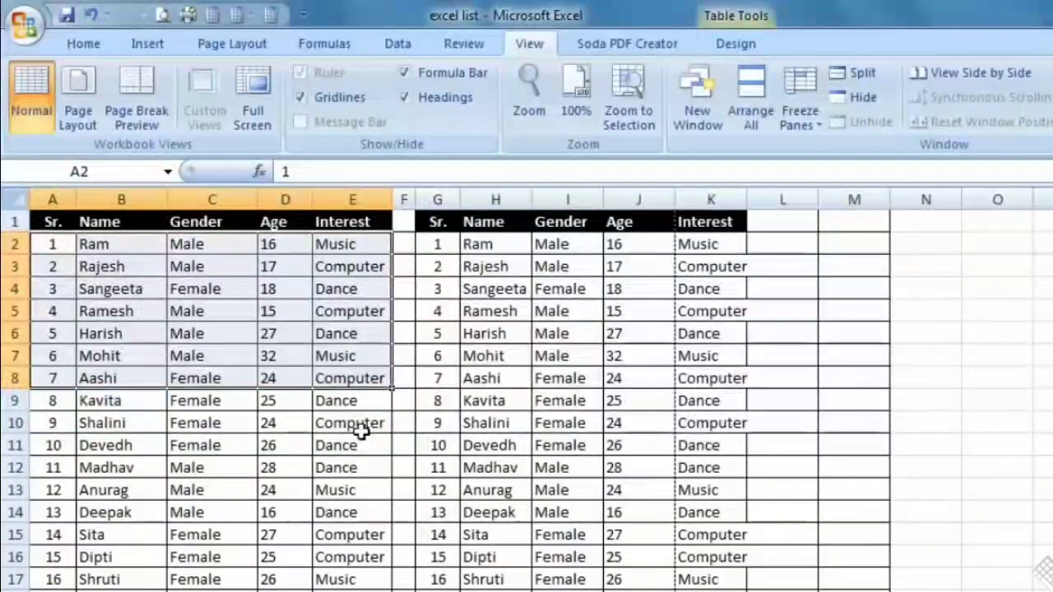
pyautogui.hotkey('ctrl', 'p')
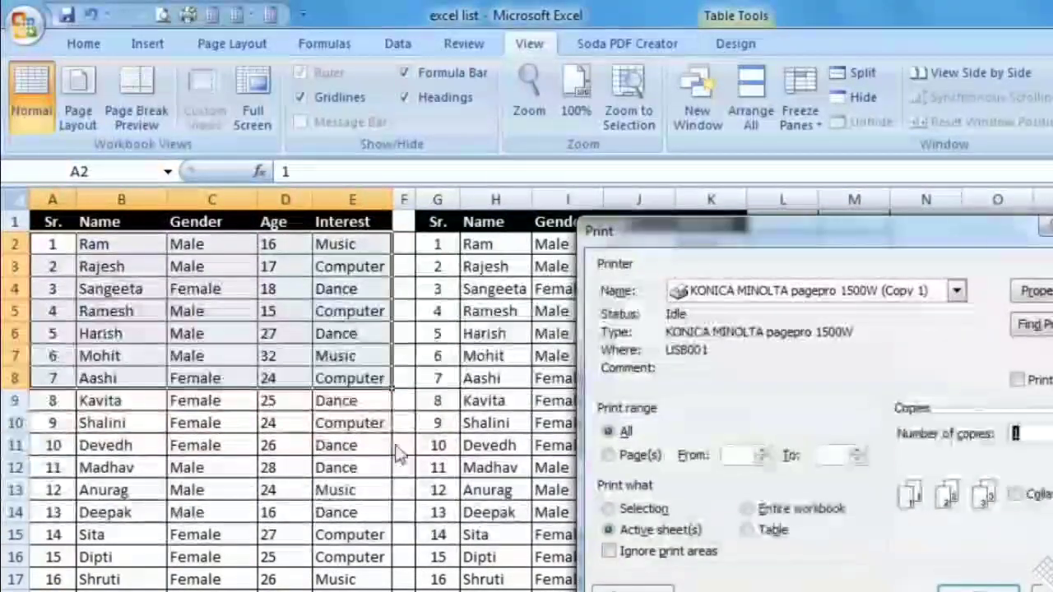
pyautogui.click(626, 510)
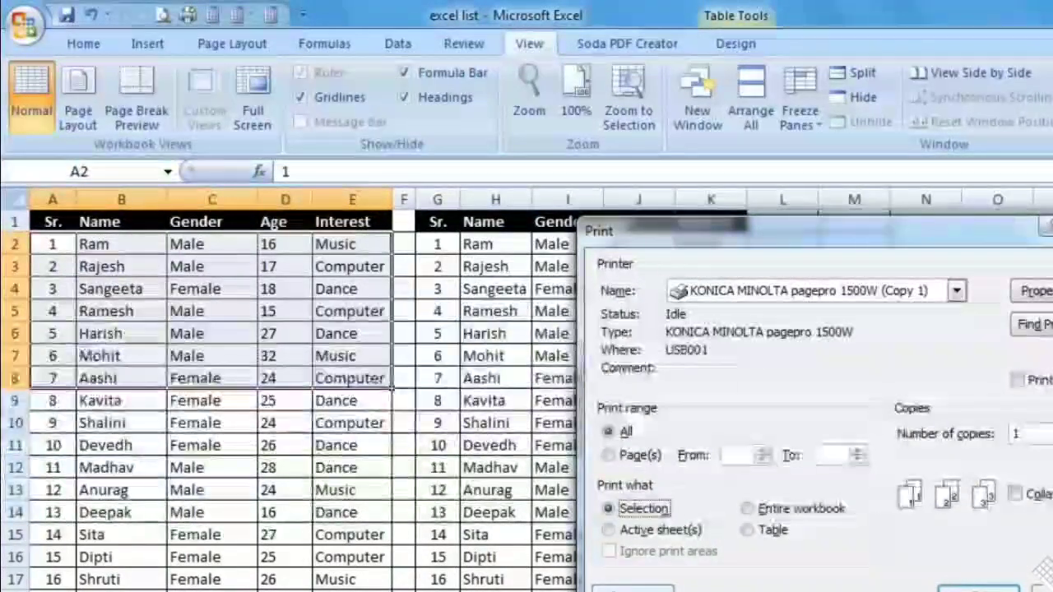
pyautogui.click(633, 589)
pyautogui.scroll(3, 559, 499)
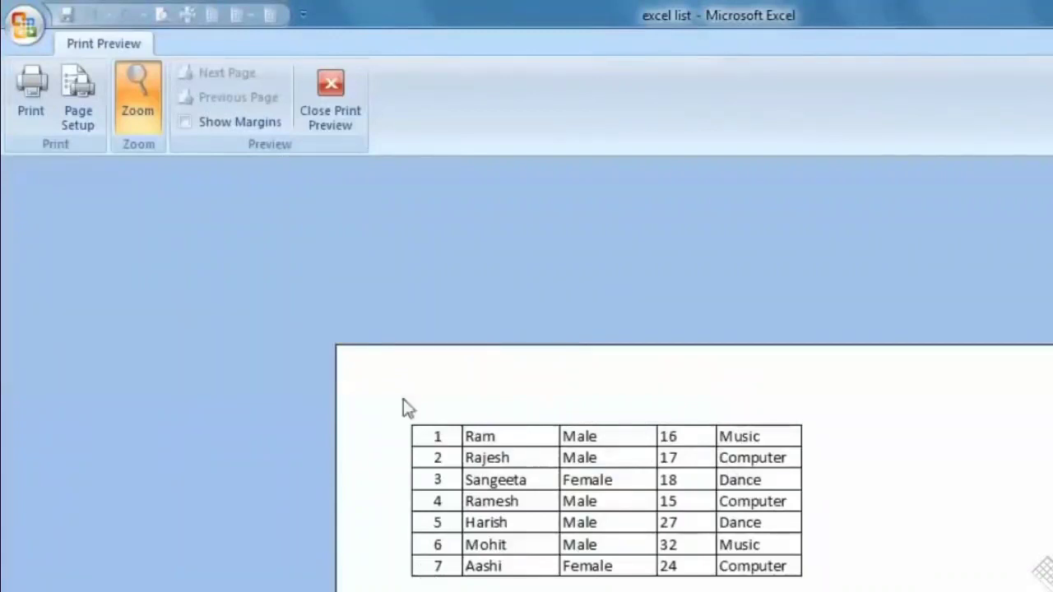
pyautogui.click(341, 110)
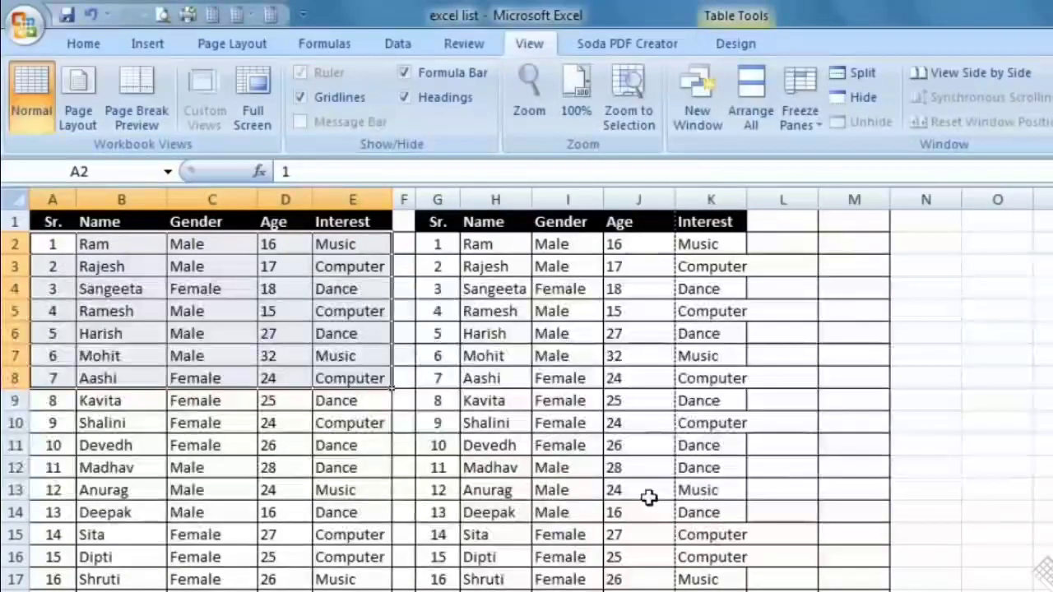
# Set the print scope to Entire workbook and look through its pages in the print preview
pyautogui.hotkey('ctrl', 'p')
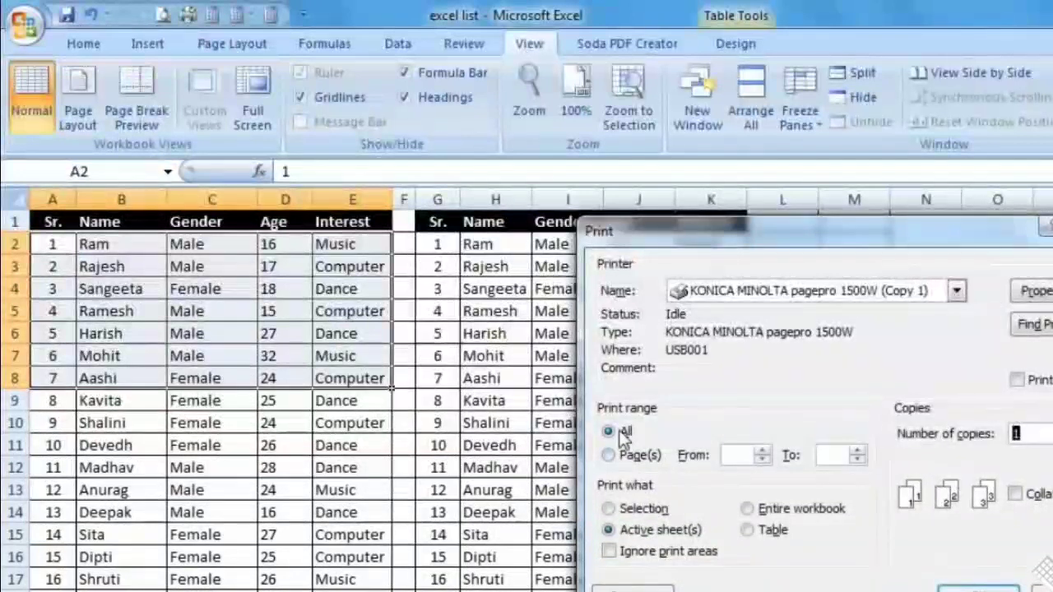
pyautogui.click(625, 510)
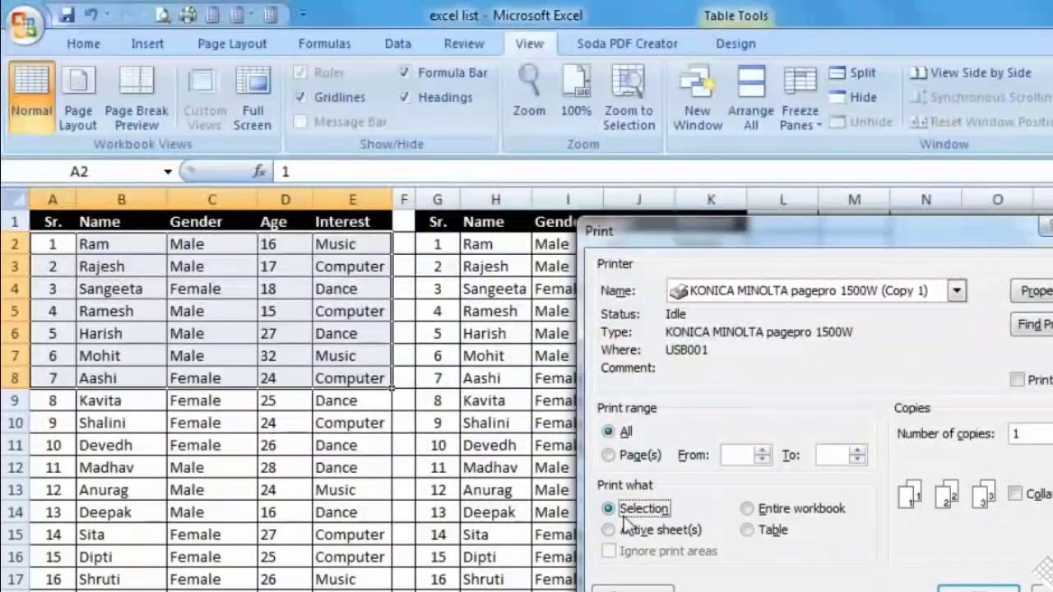
pyautogui.click(748, 509)
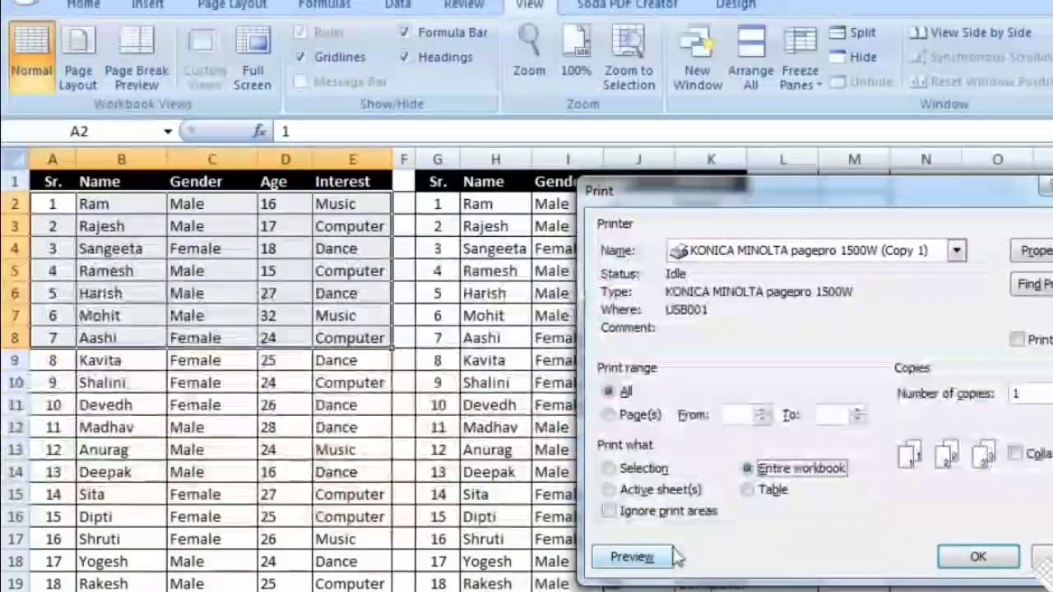
pyautogui.click(646, 562)
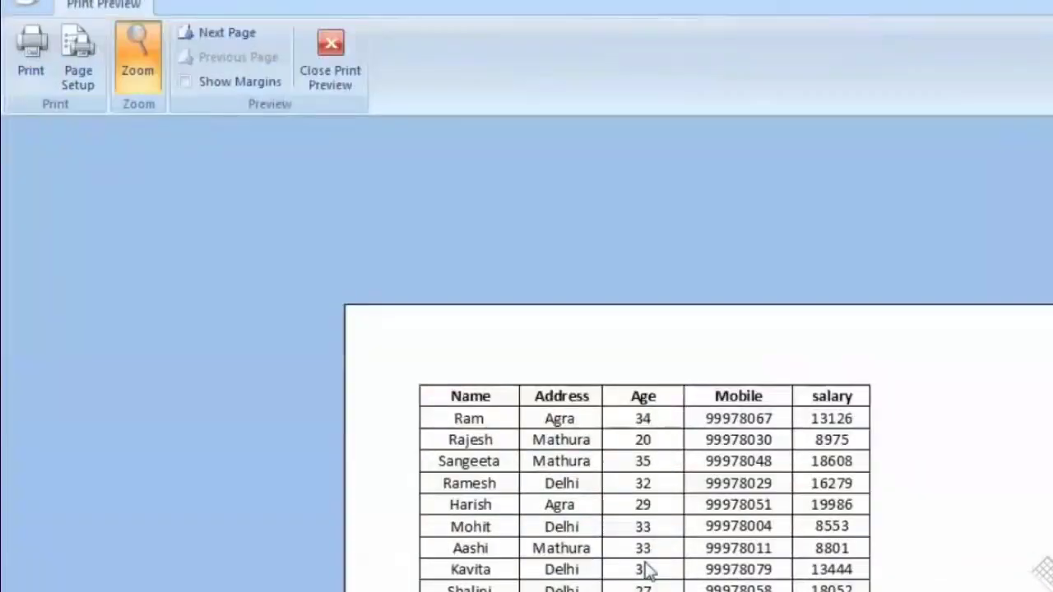
pyautogui.scroll(-3, 640, 492)
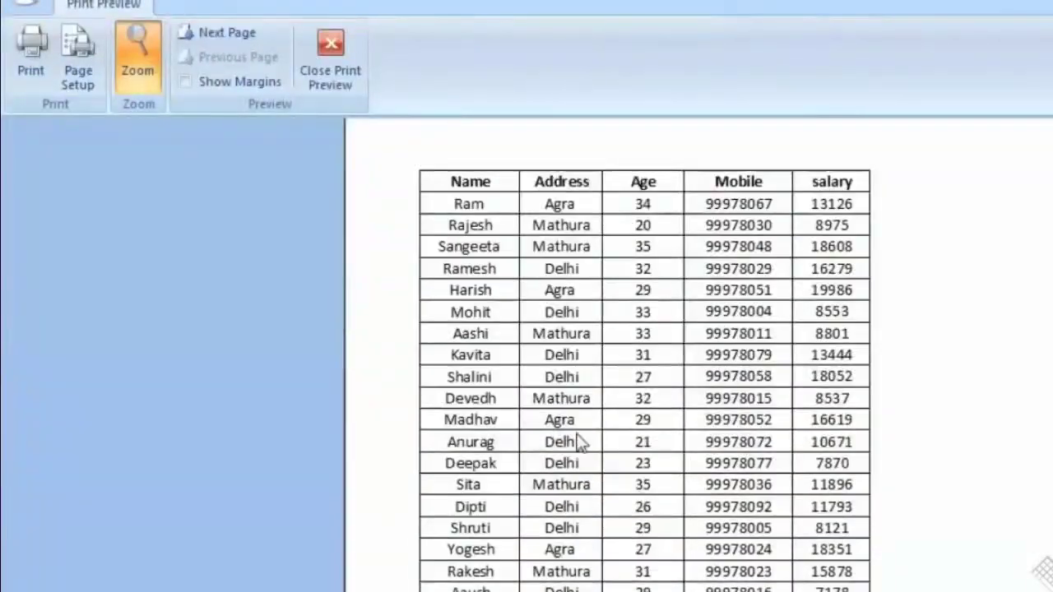
pyautogui.click(451, 516)
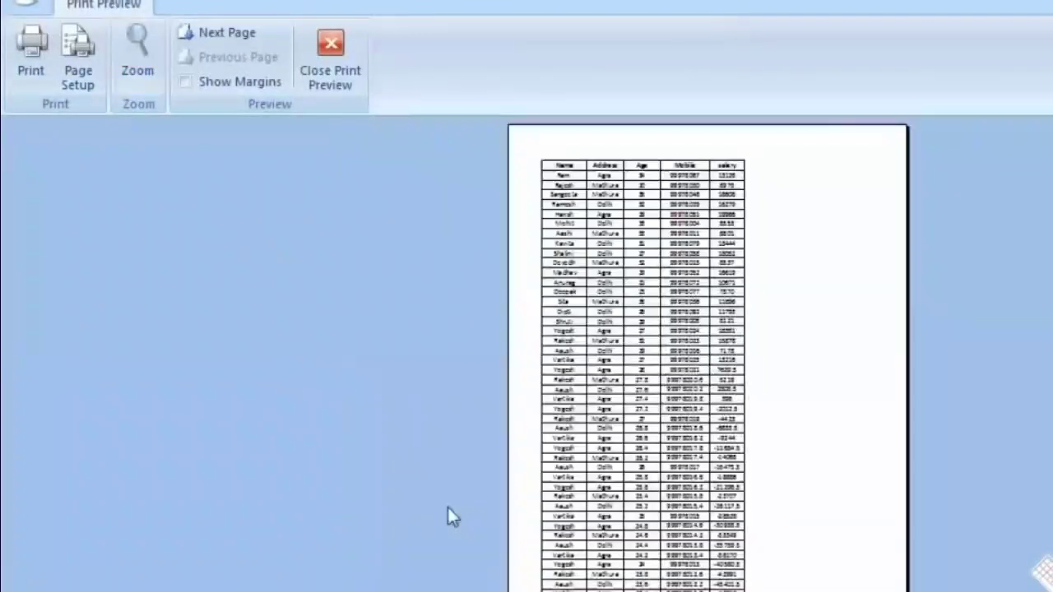
pyautogui.scroll(-2, 530, 446)
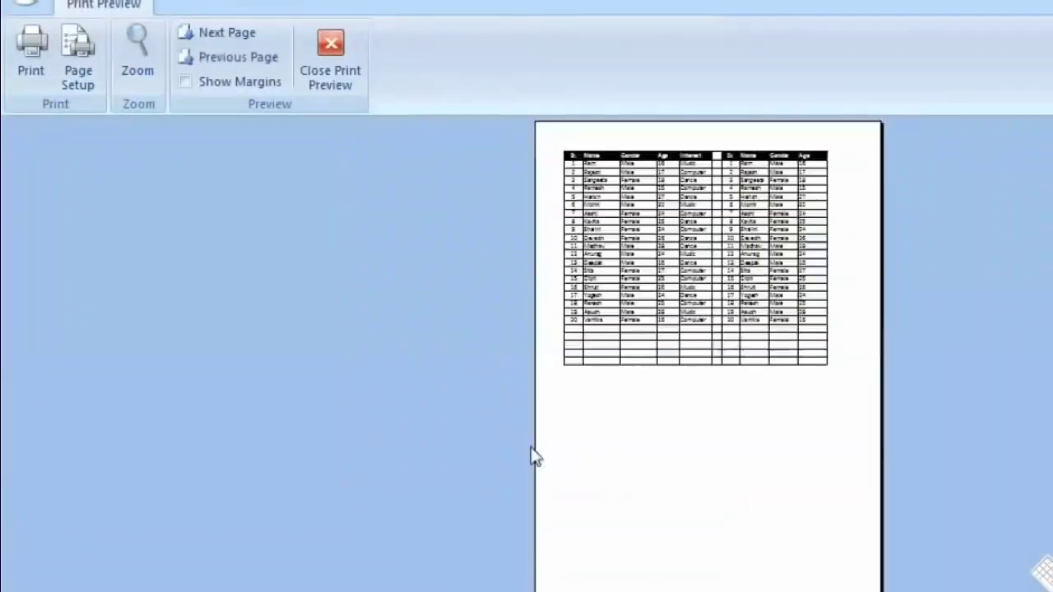
# Zoom in on the workbook's preview pages to examine the salary and interest tables, and close the preview
pyautogui.scroll(2, 548, 430)
pyautogui.click(593, 226)
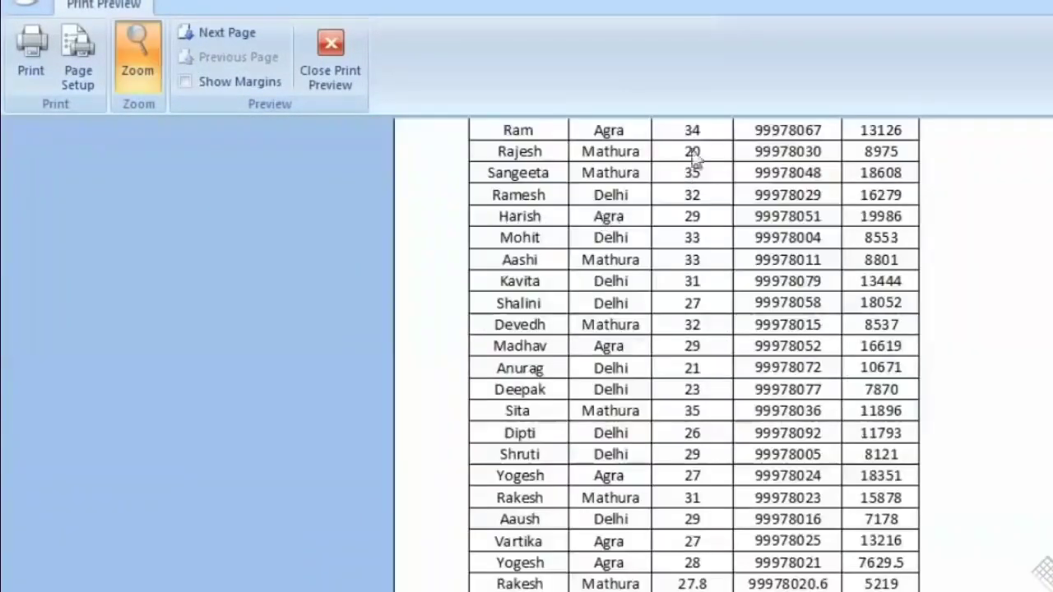
pyautogui.scroll(4, 692, 165)
pyautogui.scroll(-3, 834, 421)
pyautogui.click(798, 378)
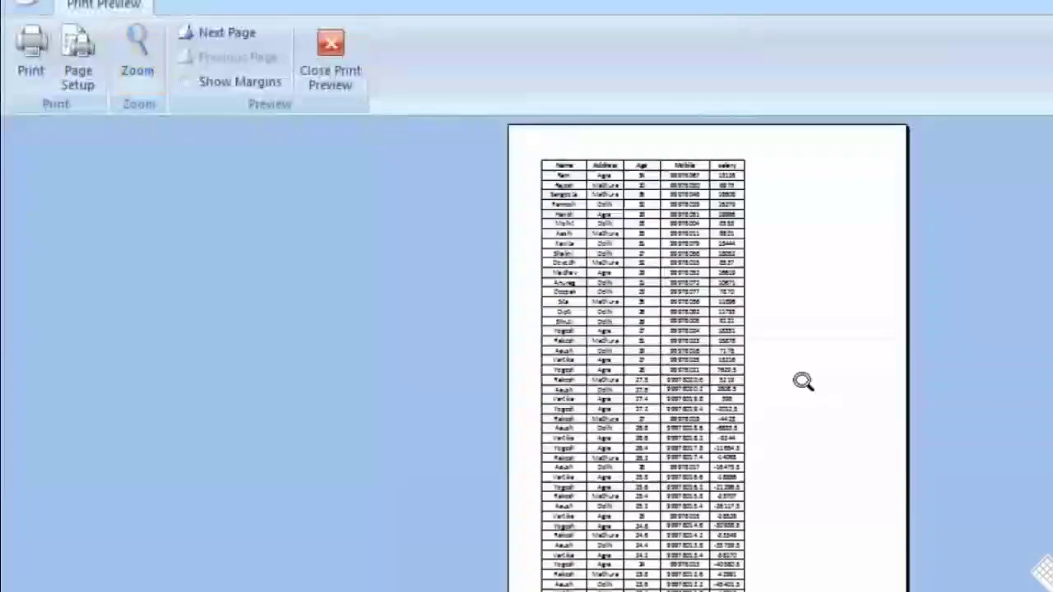
pyautogui.scroll(-1, 793, 377)
pyautogui.scroll(1, 793, 378)
pyautogui.scroll(-1, 793, 374)
pyautogui.scroll(1, 741, 354)
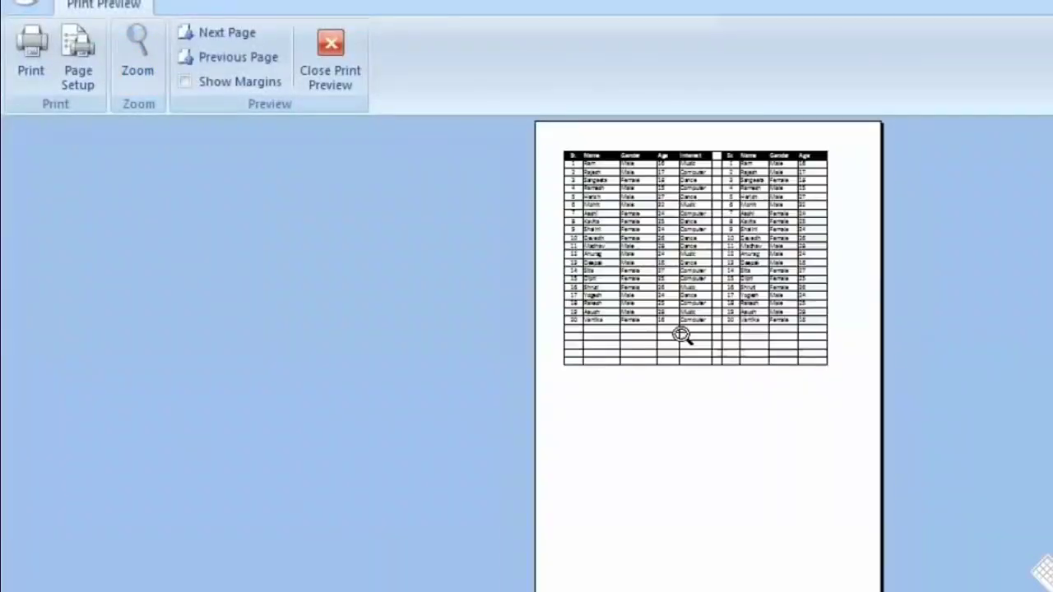
pyautogui.click(746, 215)
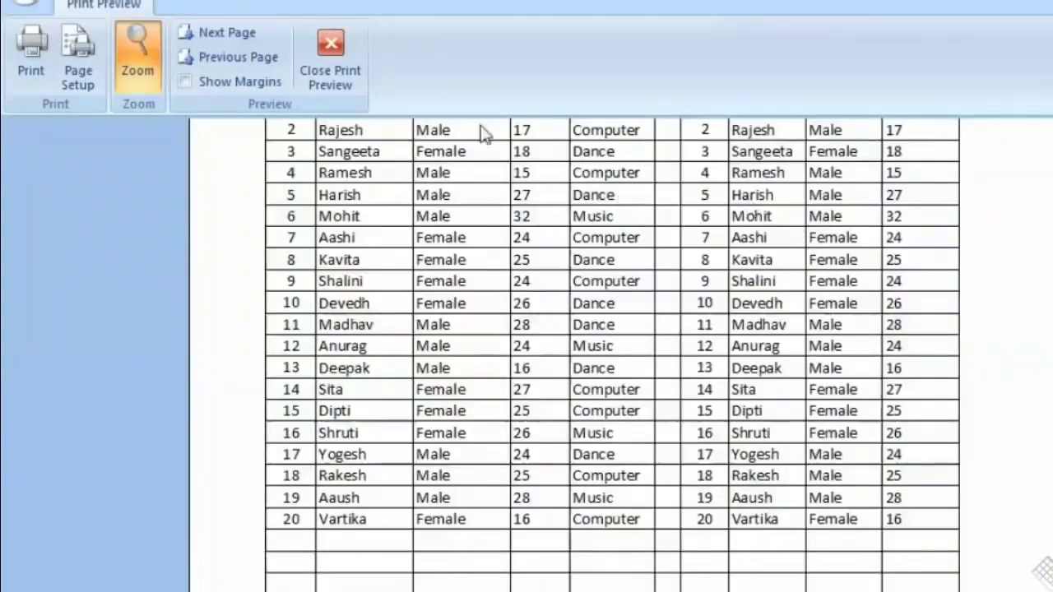
pyautogui.click(356, 74)
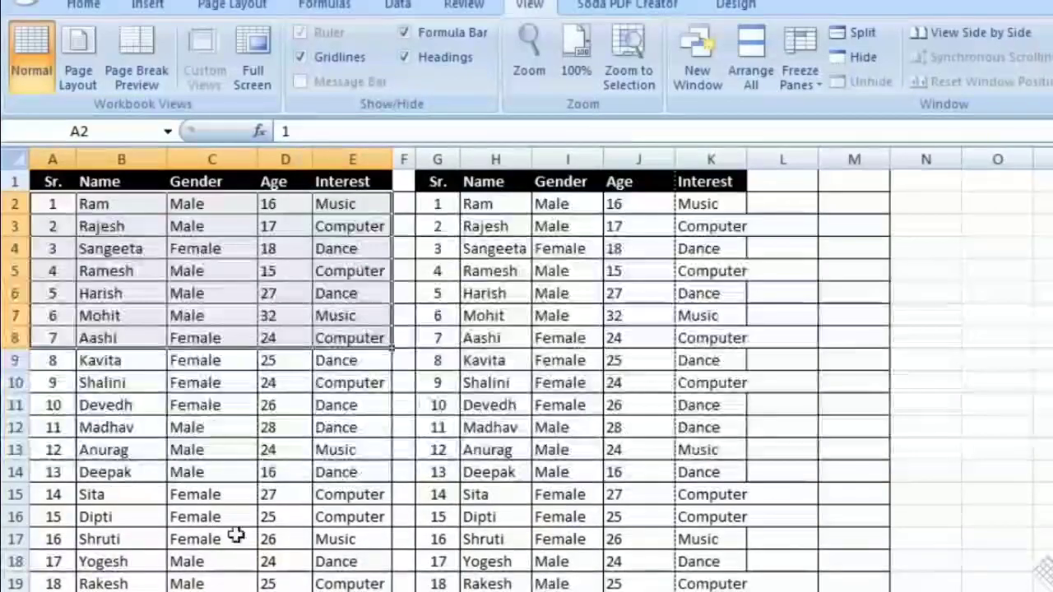
# Try the Collate option with the number of copies set to 3 in the print settings
pyautogui.hotkey('ctrl', 'p')
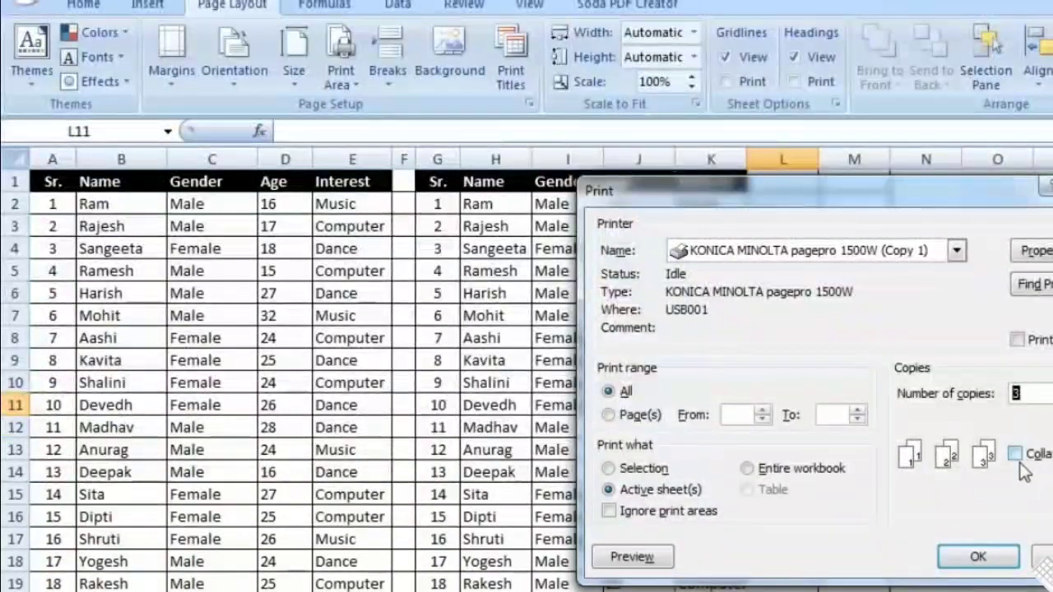
pyautogui.click(1016, 455)
pyautogui.click(1016, 456)
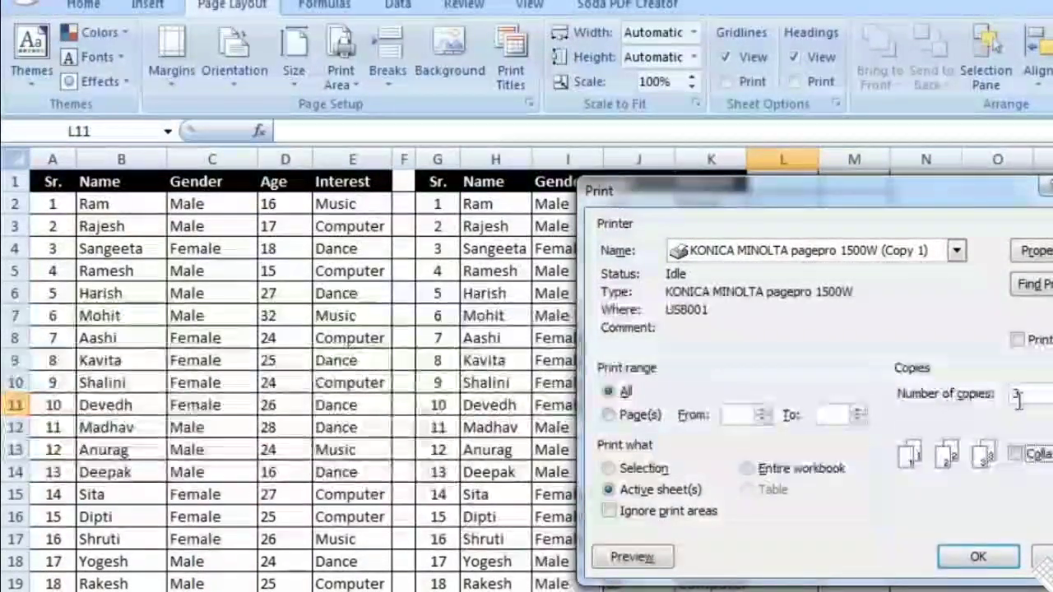
pyautogui.write('3')
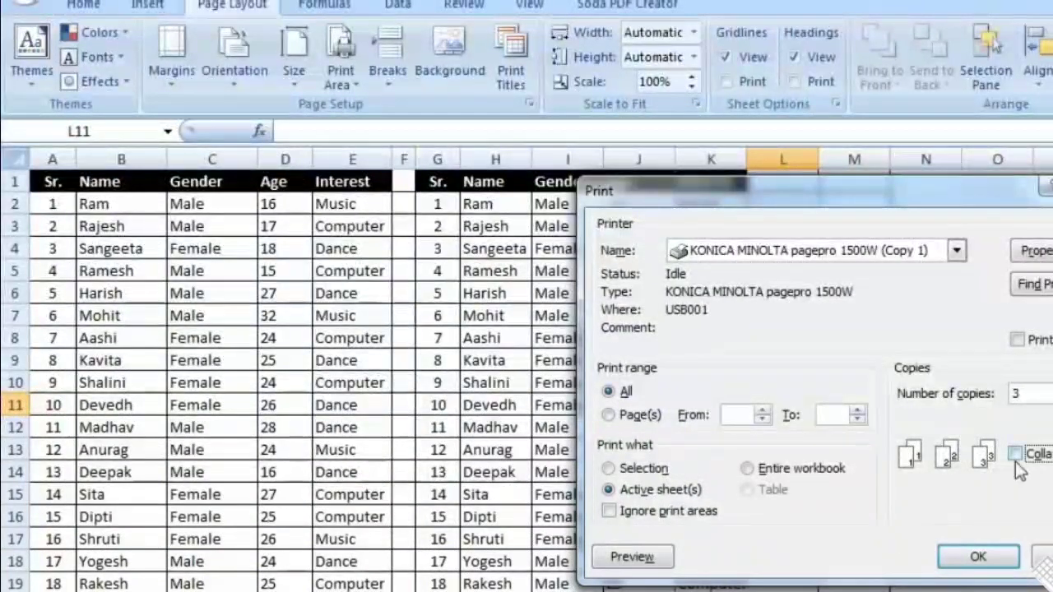
pyautogui.click(1016, 455)
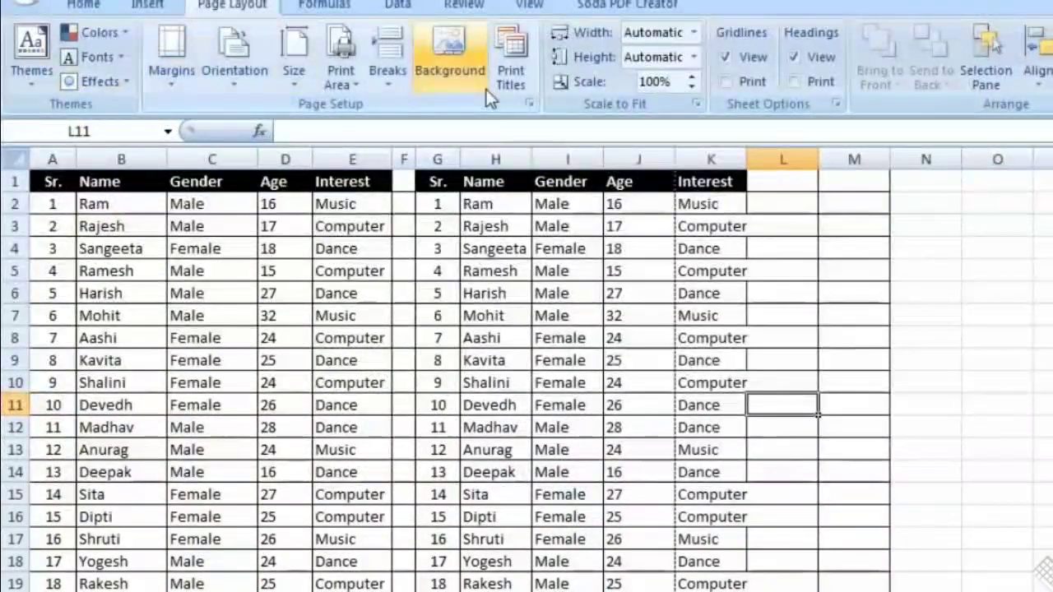
# Examine the available page setup choices for margins, orientation, paper size and print area
pyautogui.click(176, 87)
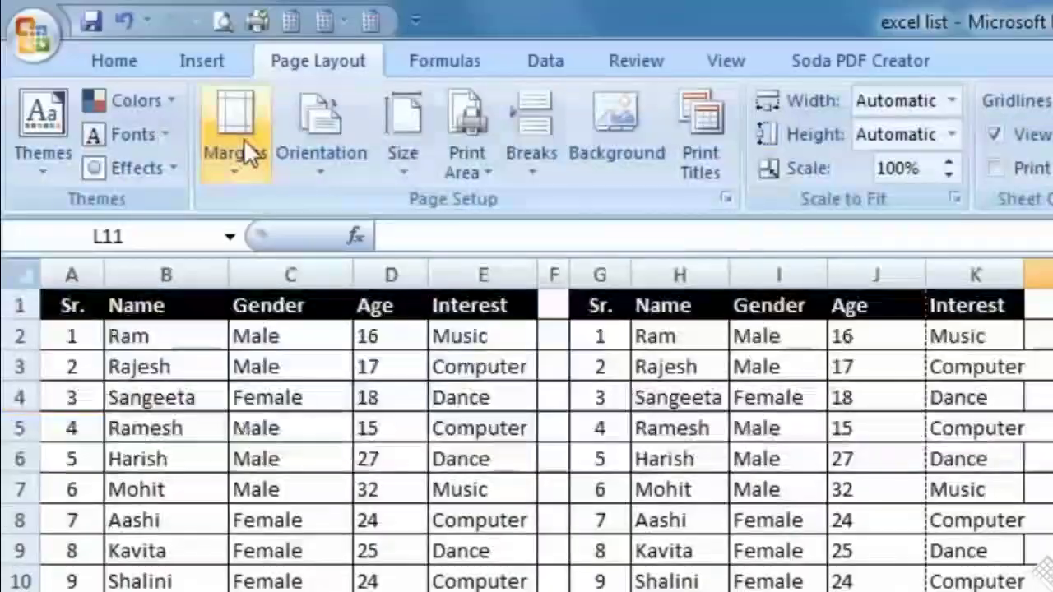
pyautogui.click(244, 146)
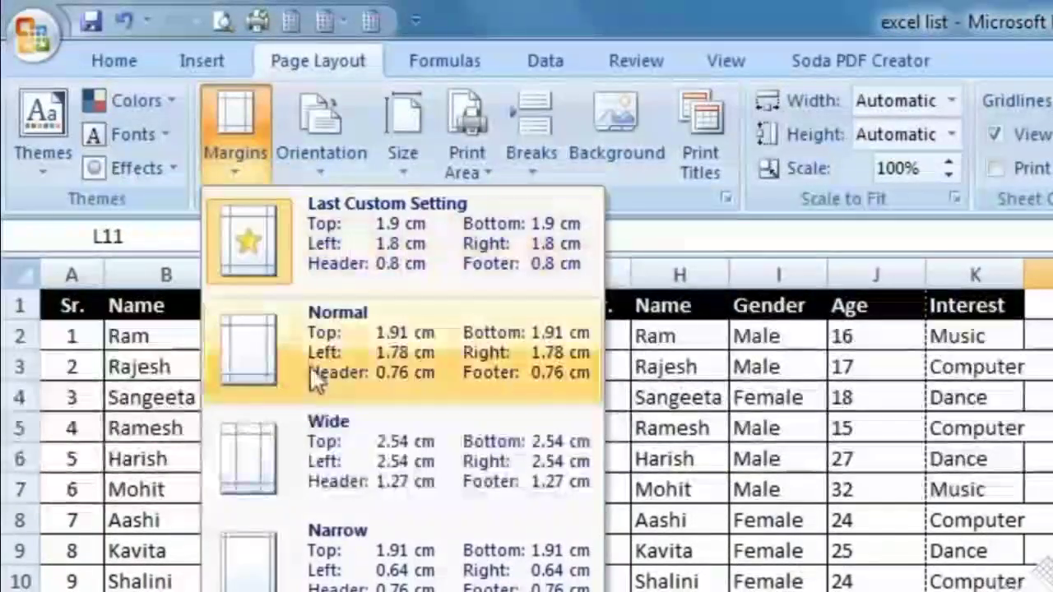
pyautogui.click(1037, 395)
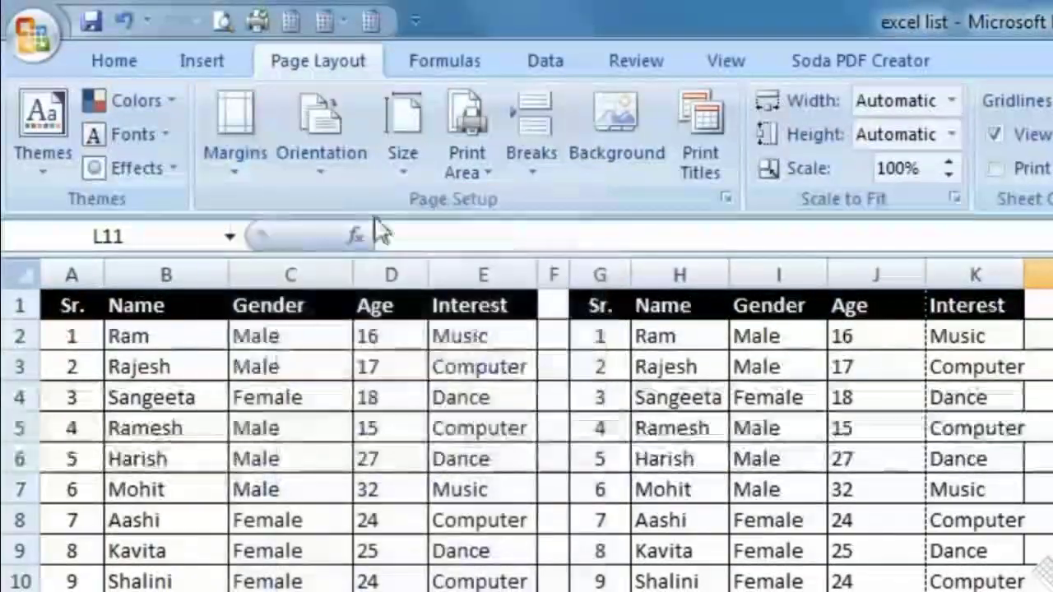
pyautogui.click(312, 180)
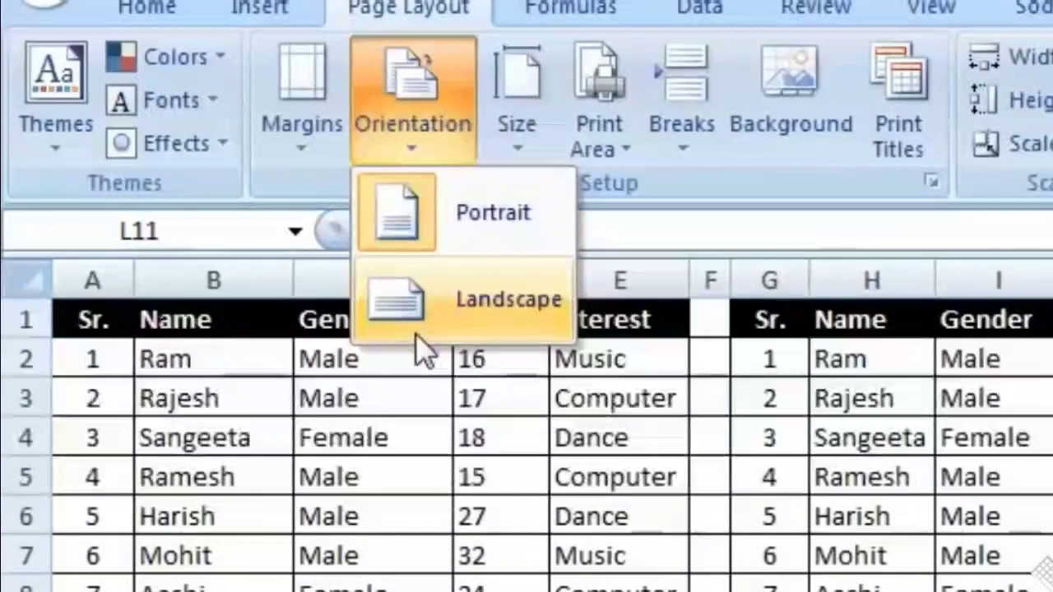
pyautogui.click(511, 138)
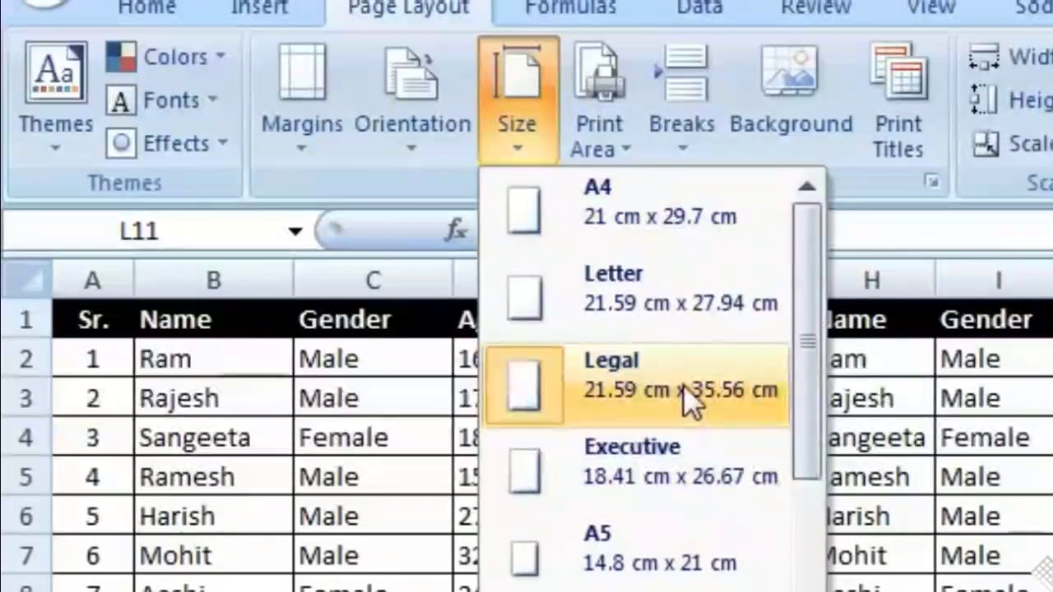
pyautogui.click(602, 132)
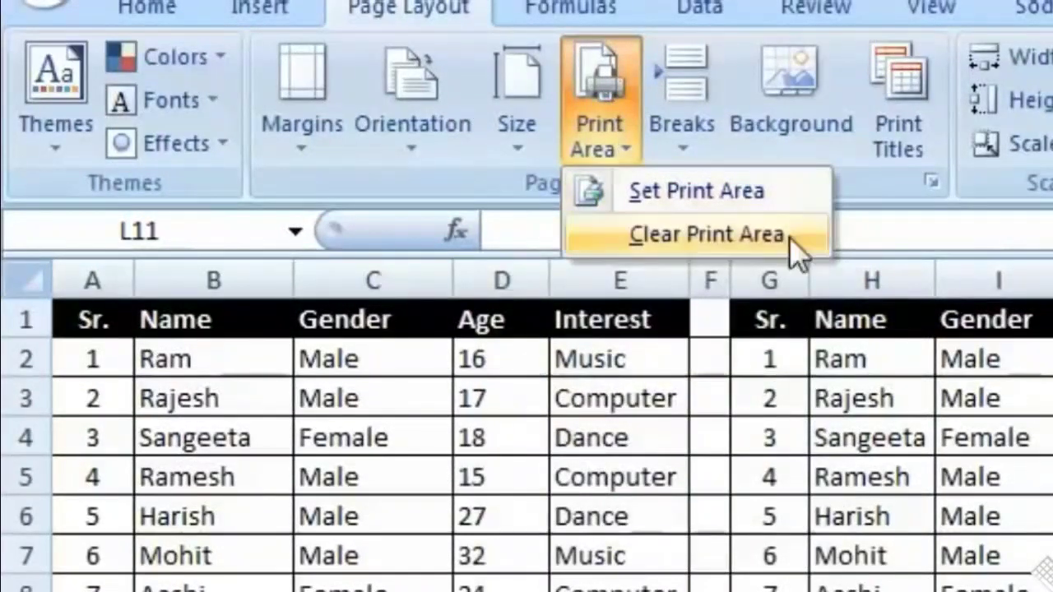
pyautogui.press('Escape')
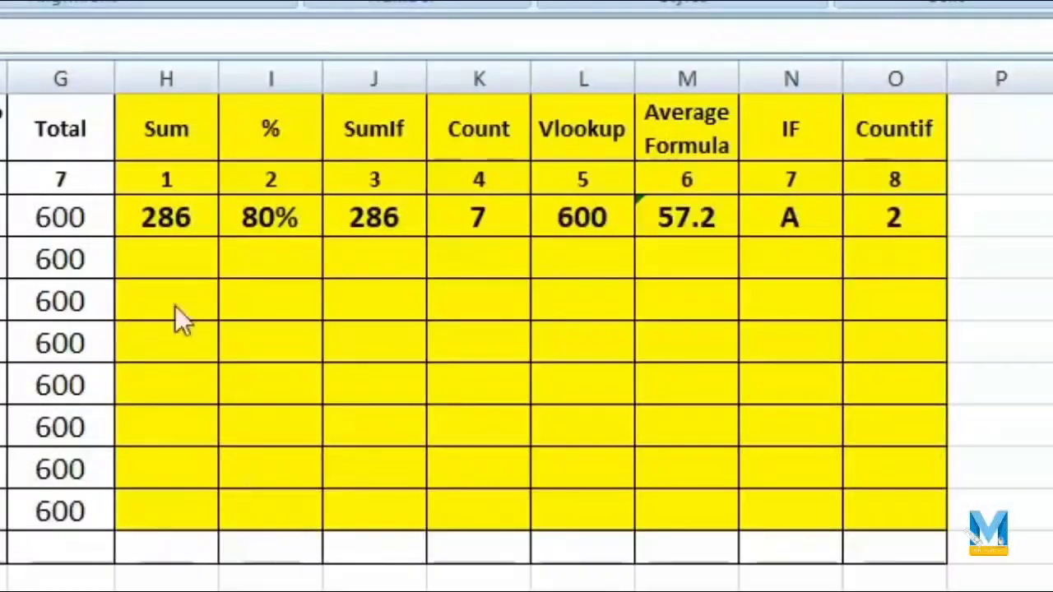
# In Book2, sum the second student's marks in H4 using AutoSum over B4:F4
pyautogui.click(173, 247)
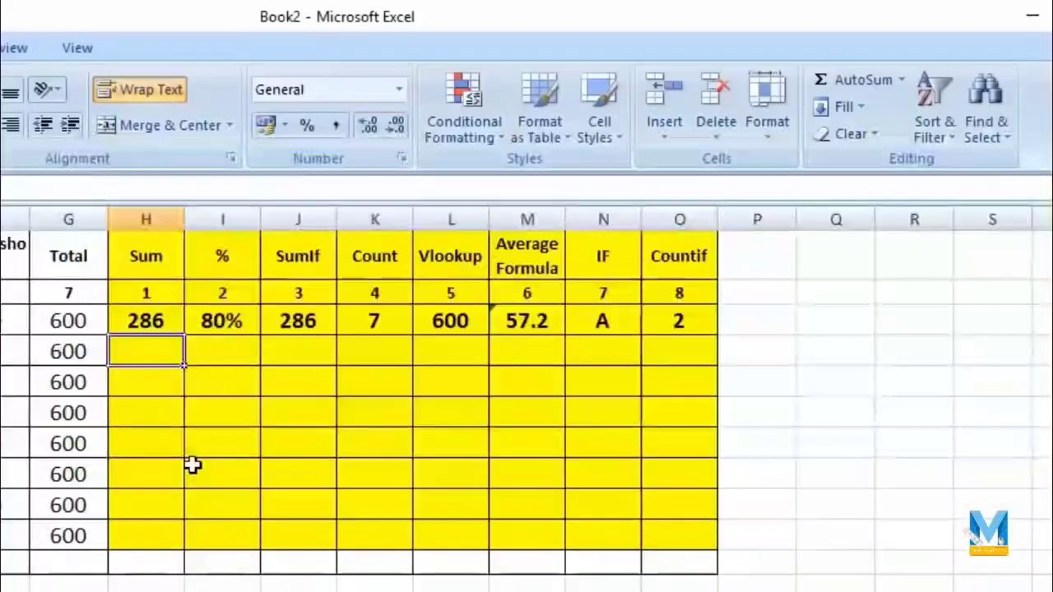
pyautogui.click(864, 95)
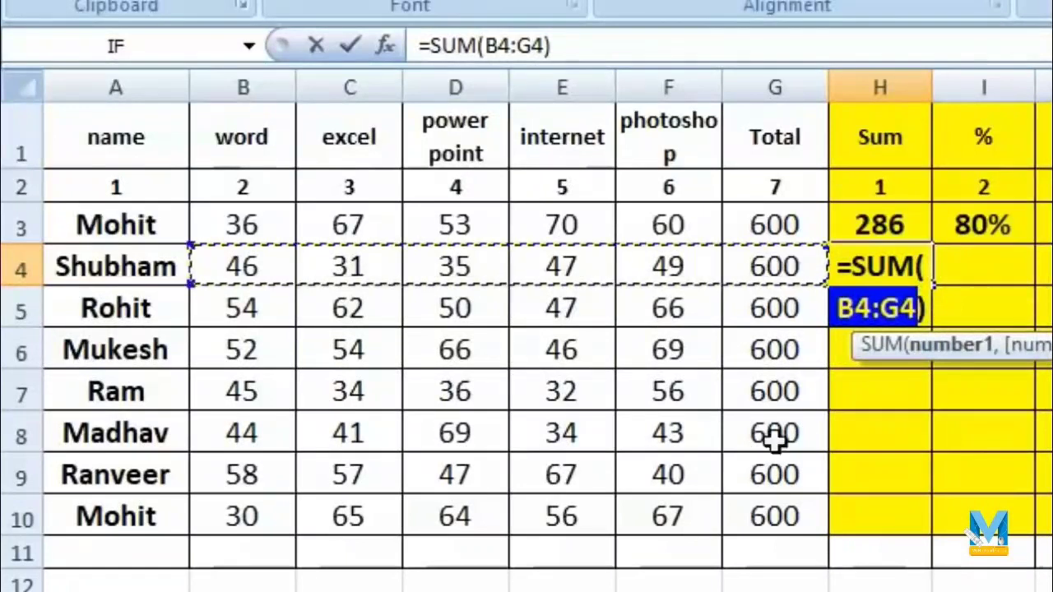
pyautogui.click(243, 268)
pyautogui.moveTo(243, 268); pyautogui.dragTo(675, 270)
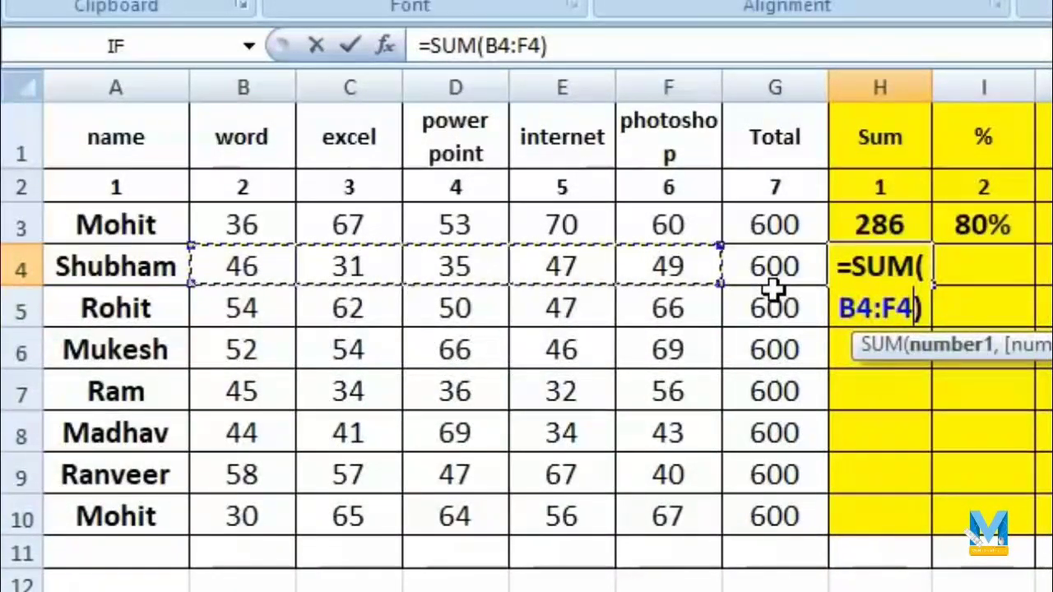
pyautogui.press('Return')
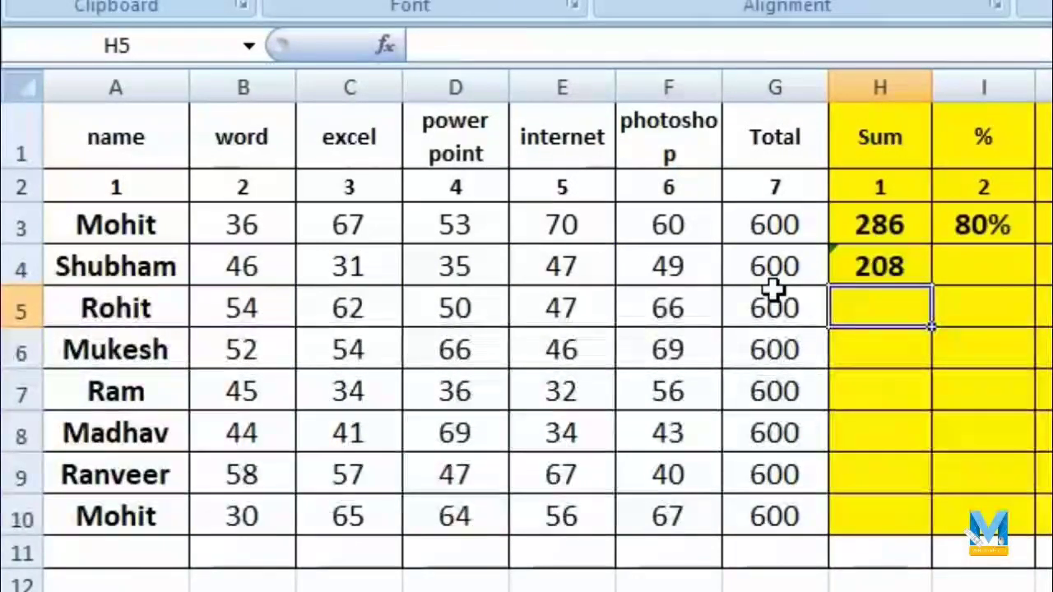
# Enter the formula =SUM(B5:F5) in H5 and check the stored formula
pyautogui.write('=su')
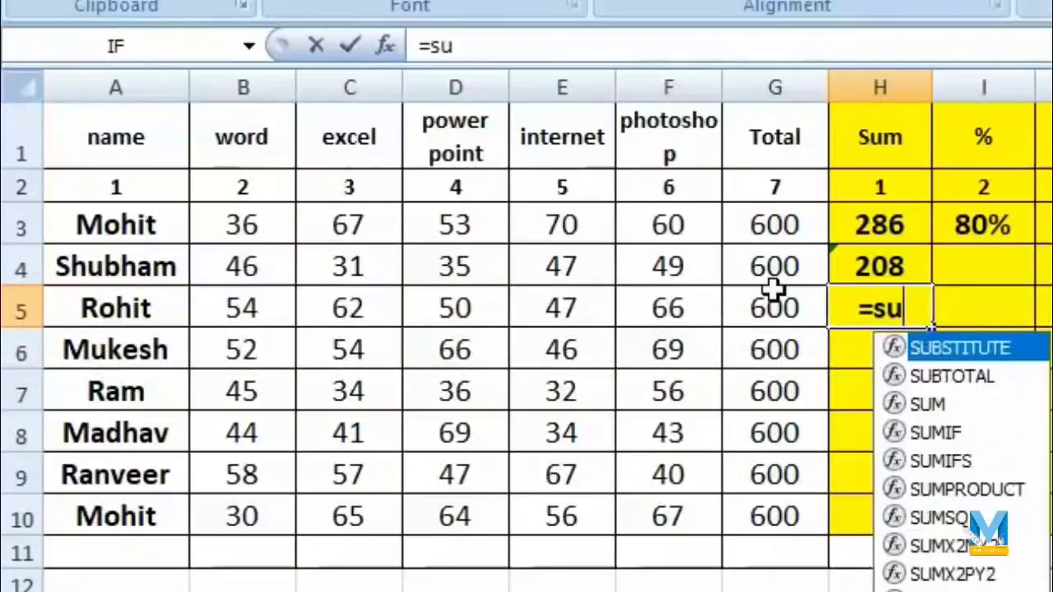
pyautogui.write('m(')
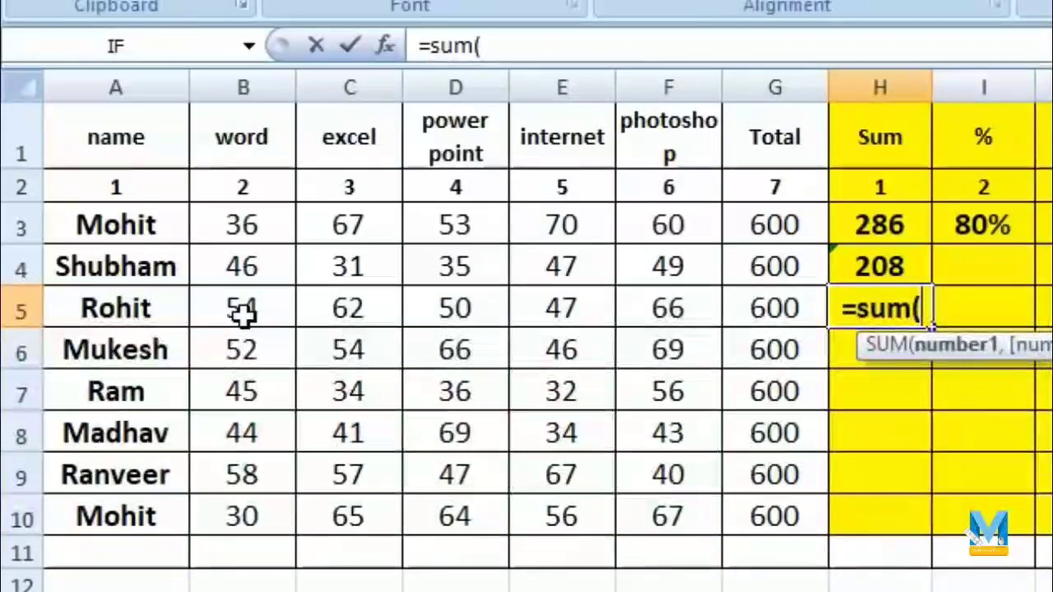
pyautogui.write('b5')
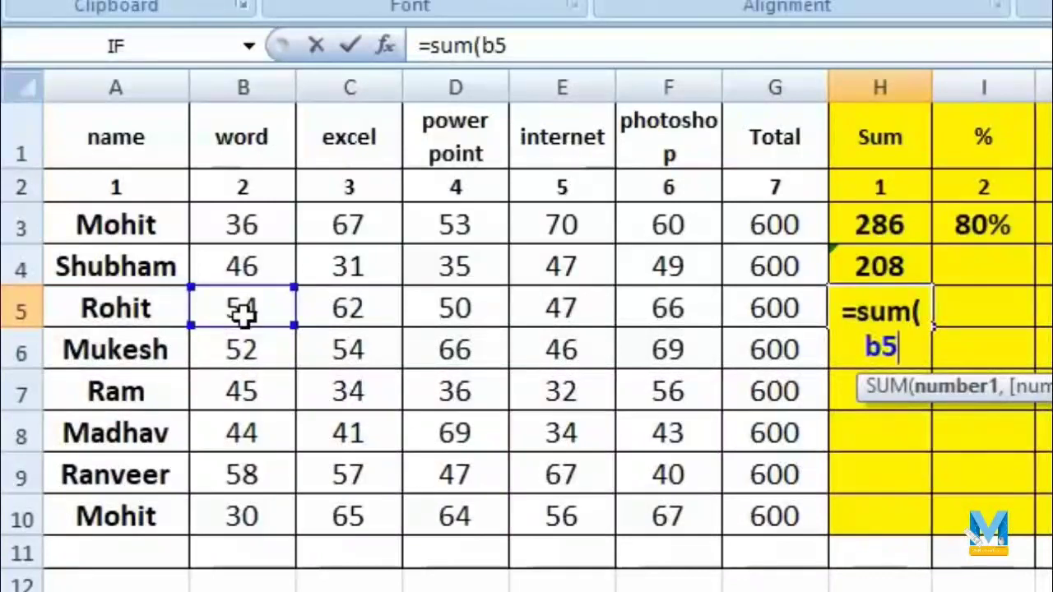
pyautogui.write(':')
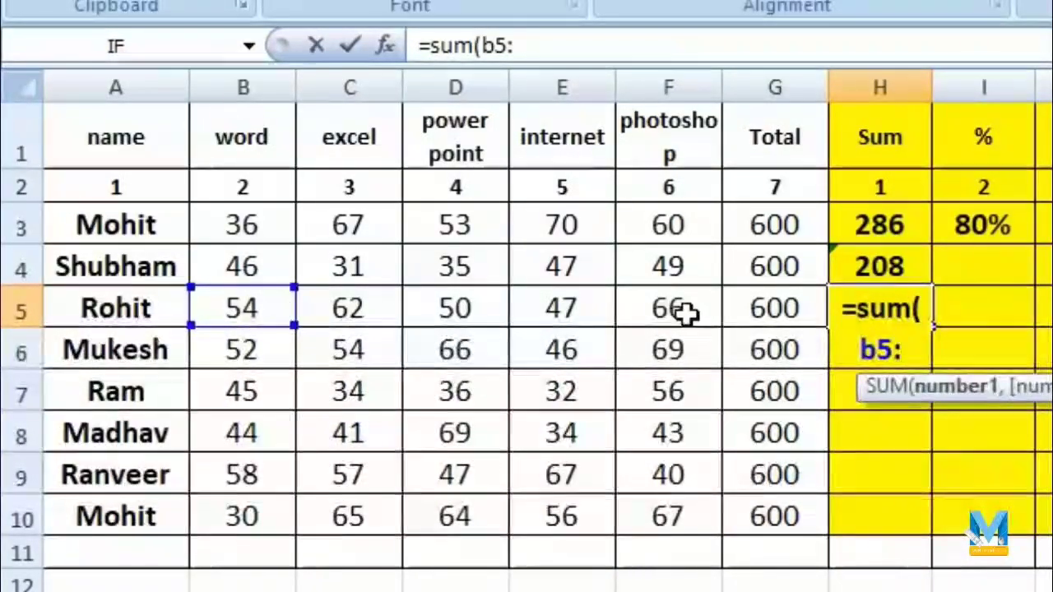
pyautogui.write('f5)')
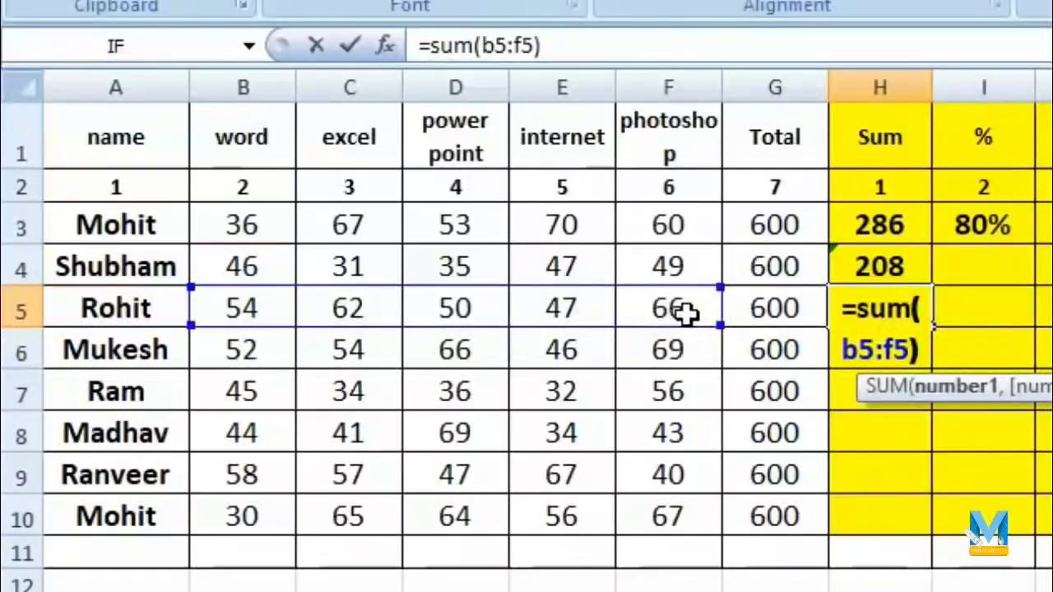
pyautogui.press('Return')
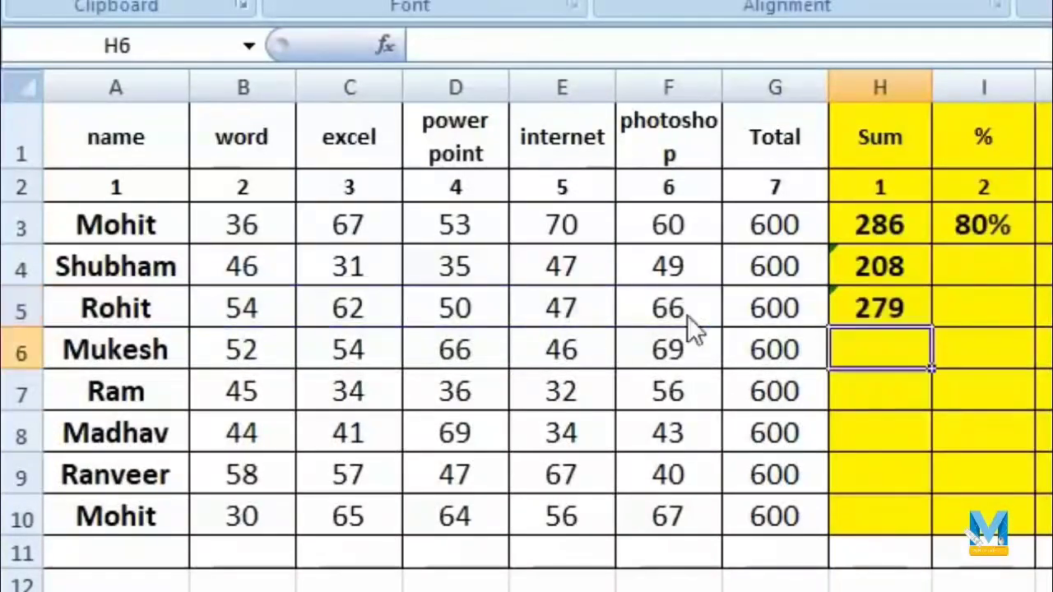
pyautogui.press('Up')
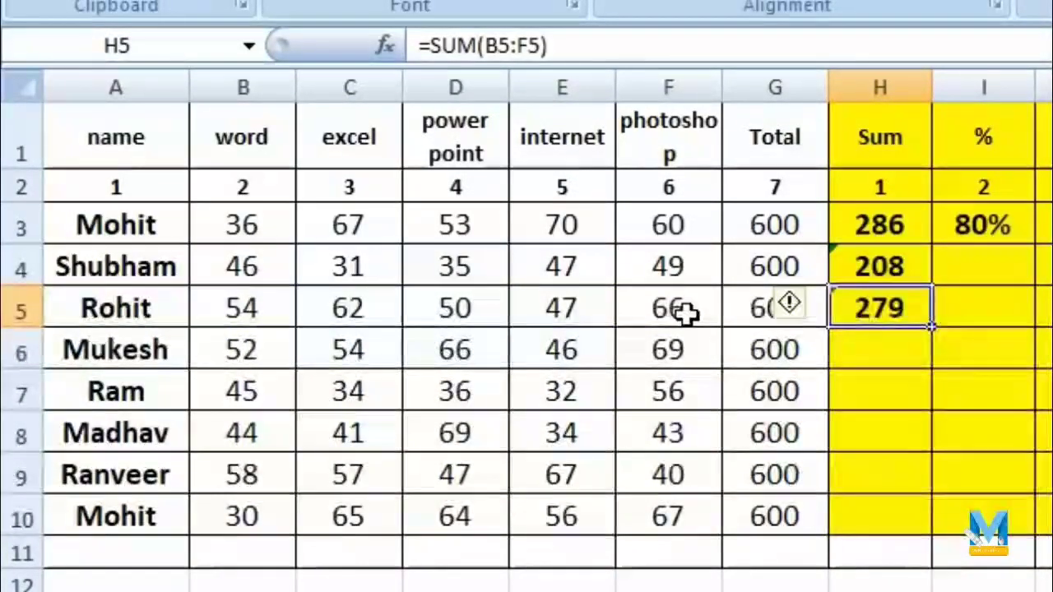
pyautogui.press('Down')
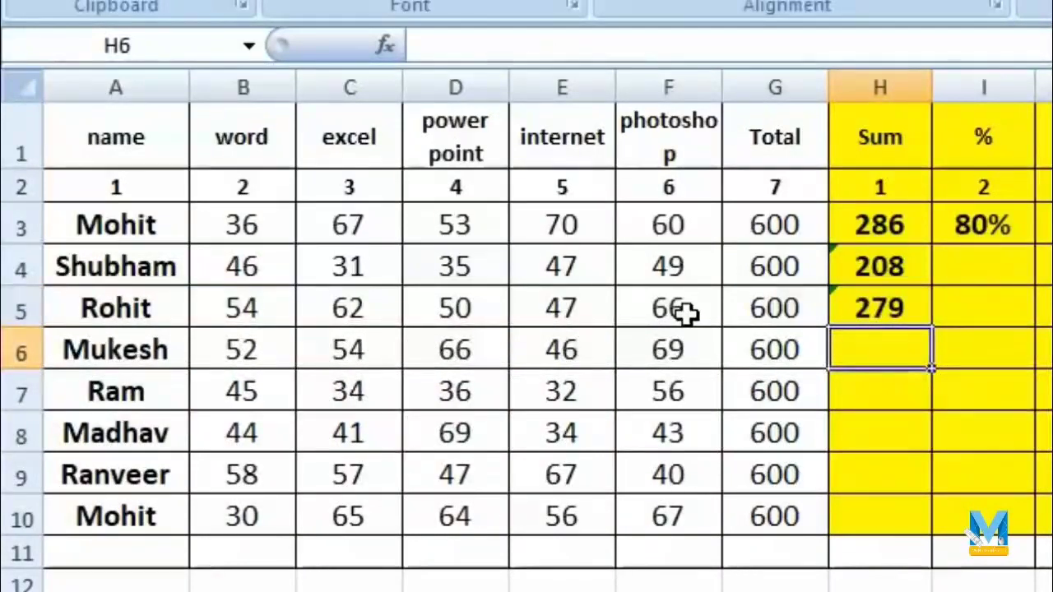
# Try totalling the row 6 marks in H6 with =B6+C6+E6+F6 and review the formula against the marks
pyautogui.write('=')
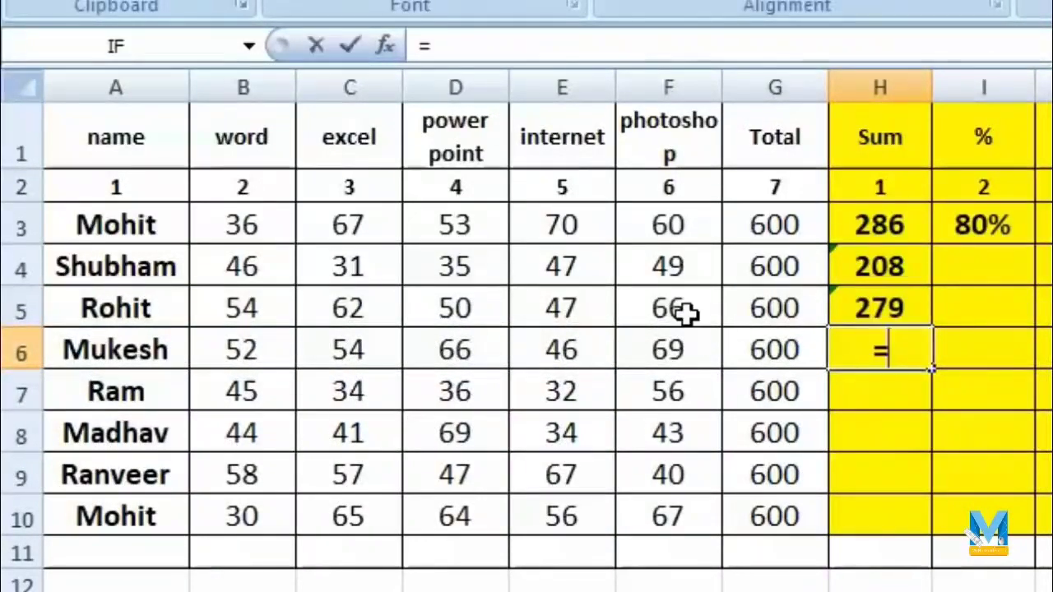
pyautogui.click(253, 348)
pyautogui.write('+')
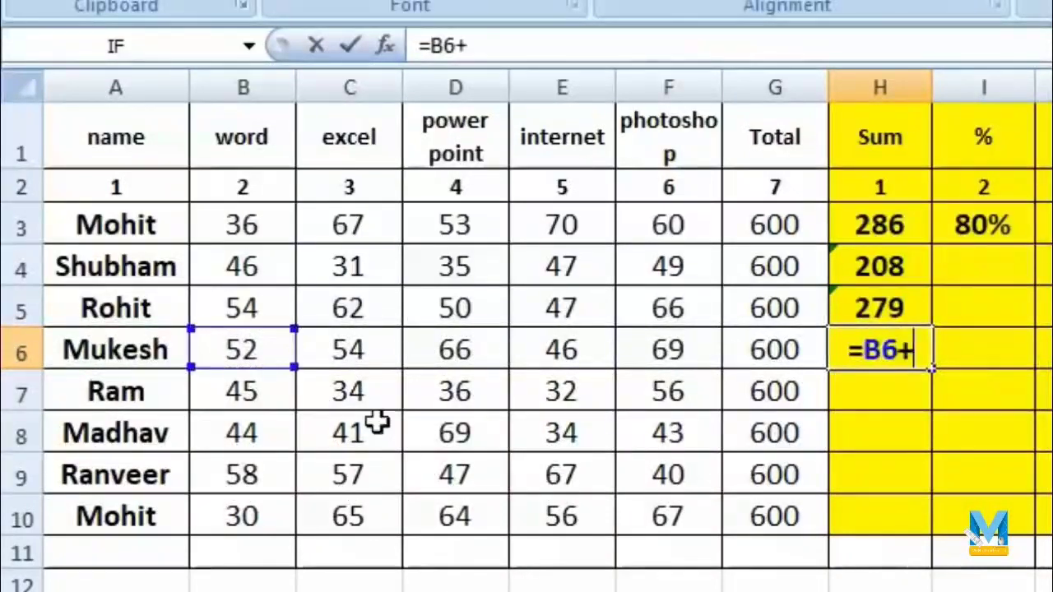
pyautogui.click(349, 352)
pyautogui.write('+')
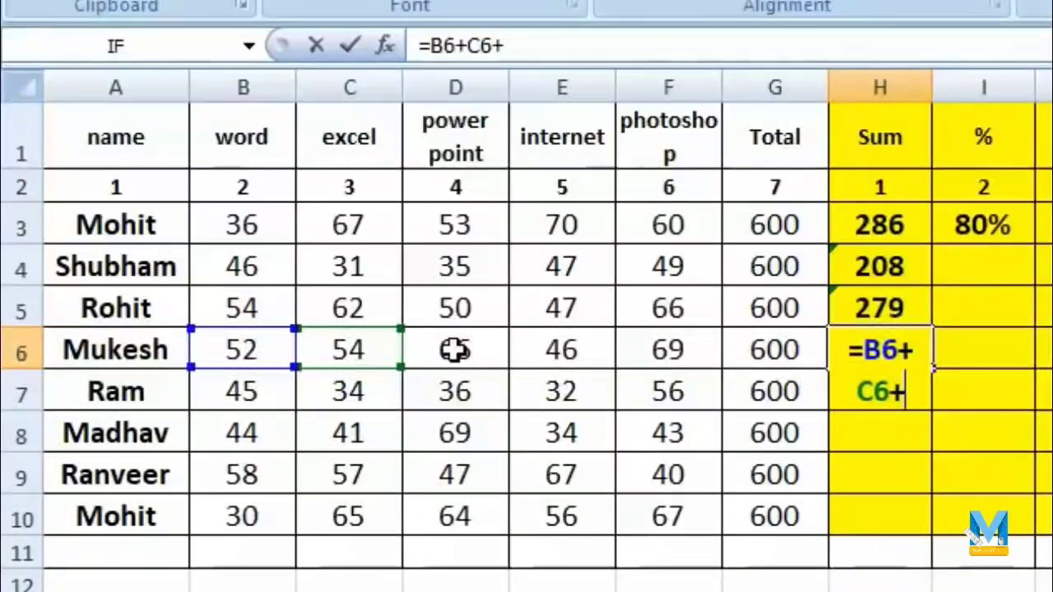
pyautogui.click(573, 348)
pyautogui.write('+')
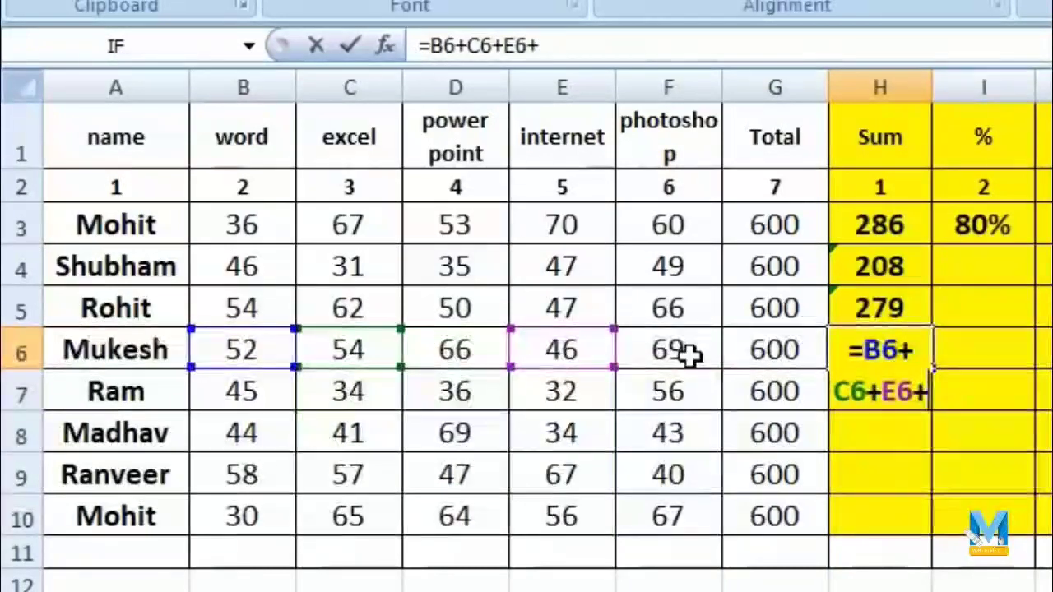
pyautogui.click(674, 345)
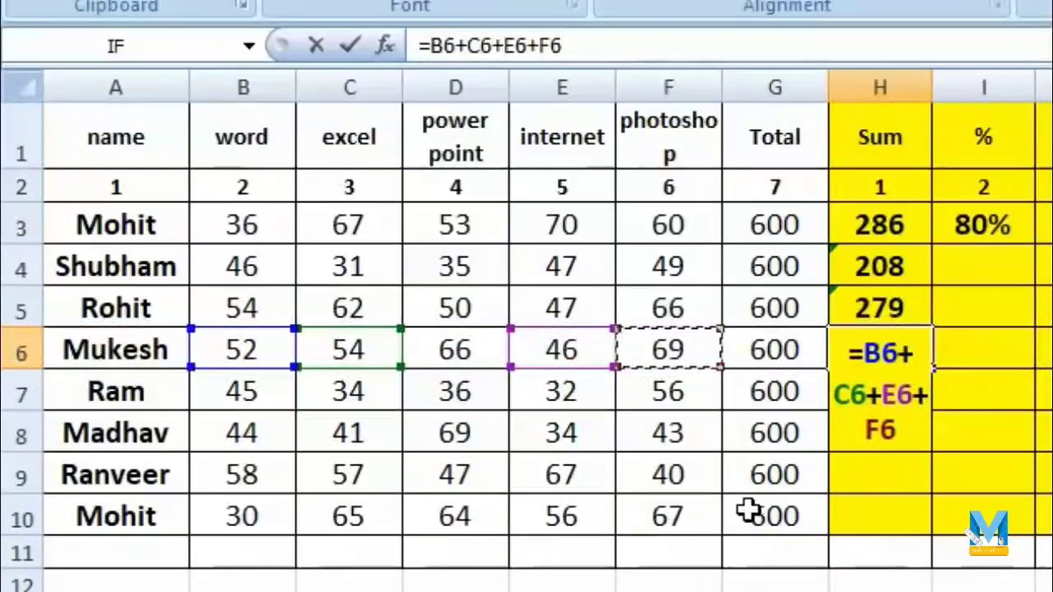
pyautogui.press('Return')
pyautogui.click(884, 344)
pyautogui.click(559, 348)
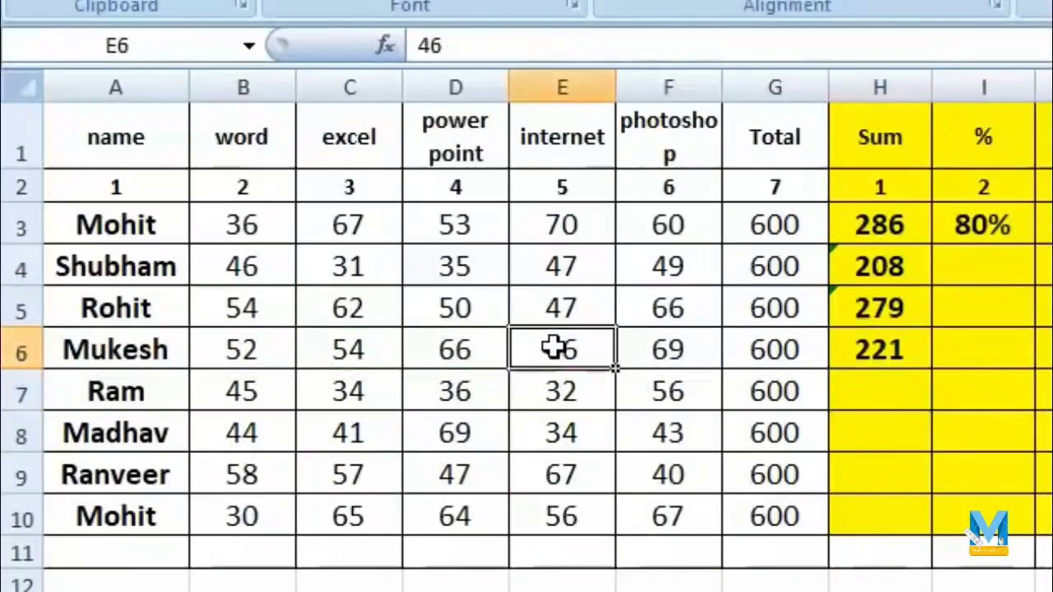
pyautogui.click(892, 351)
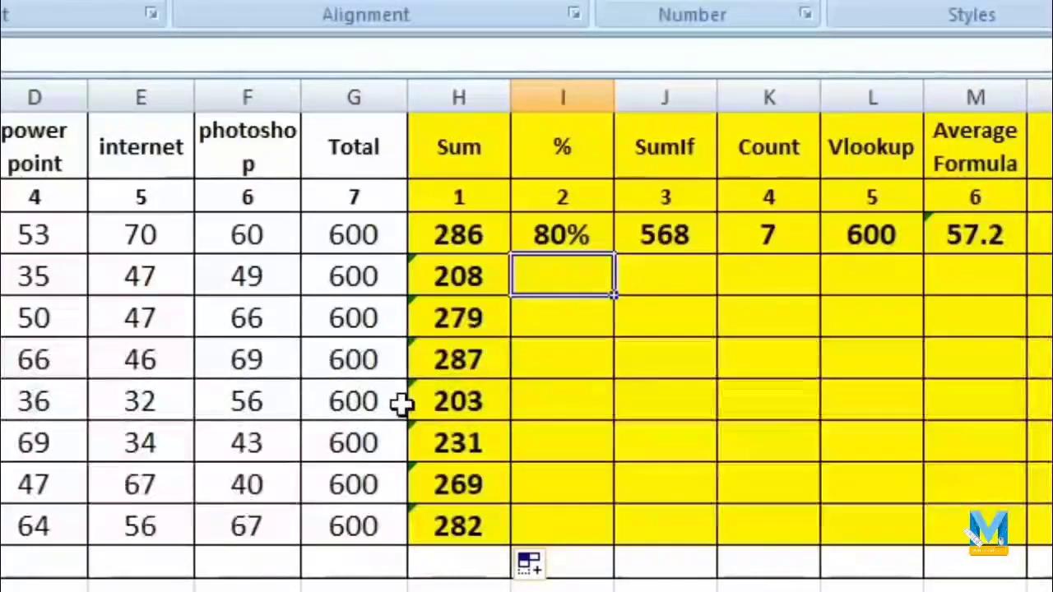
# Calculate the row 4 student's percentage in I4 with the formula =H4*100/G4
pyautogui.click(470, 275)
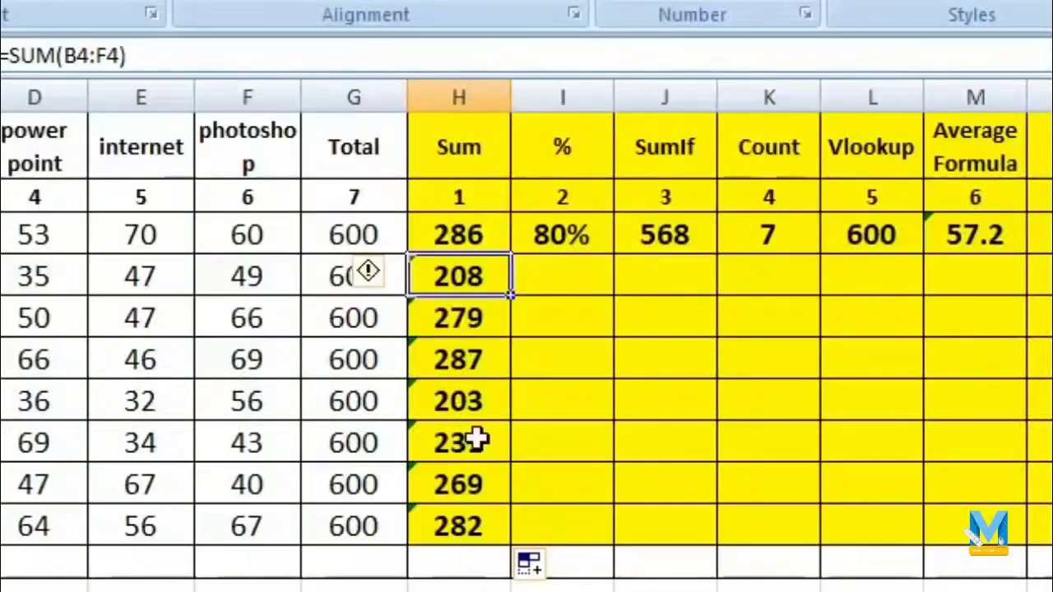
pyautogui.click(477, 442)
pyautogui.click(555, 264)
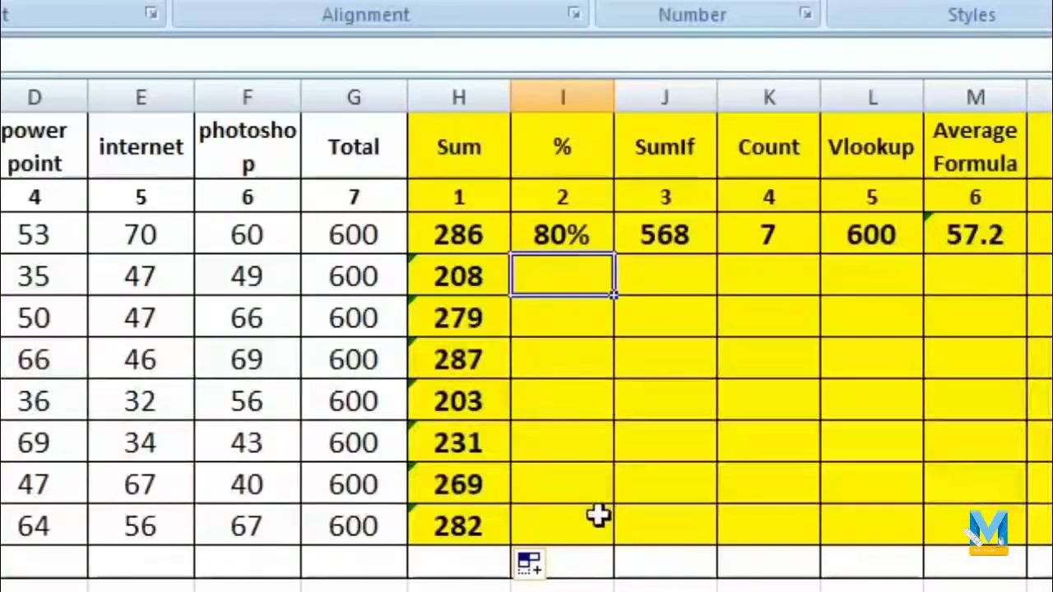
pyautogui.write('=')
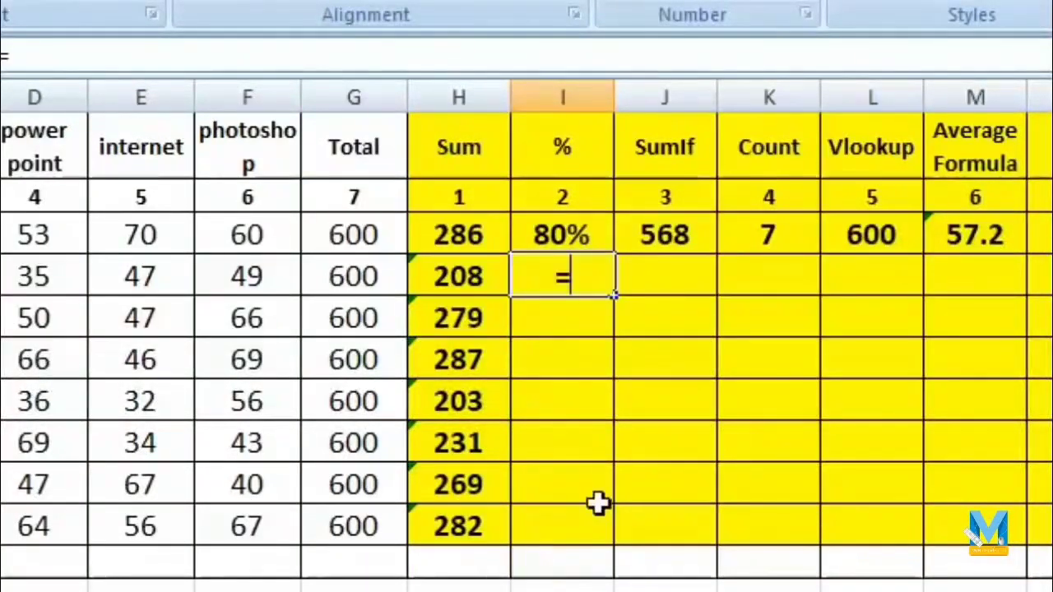
pyautogui.click(459, 279)
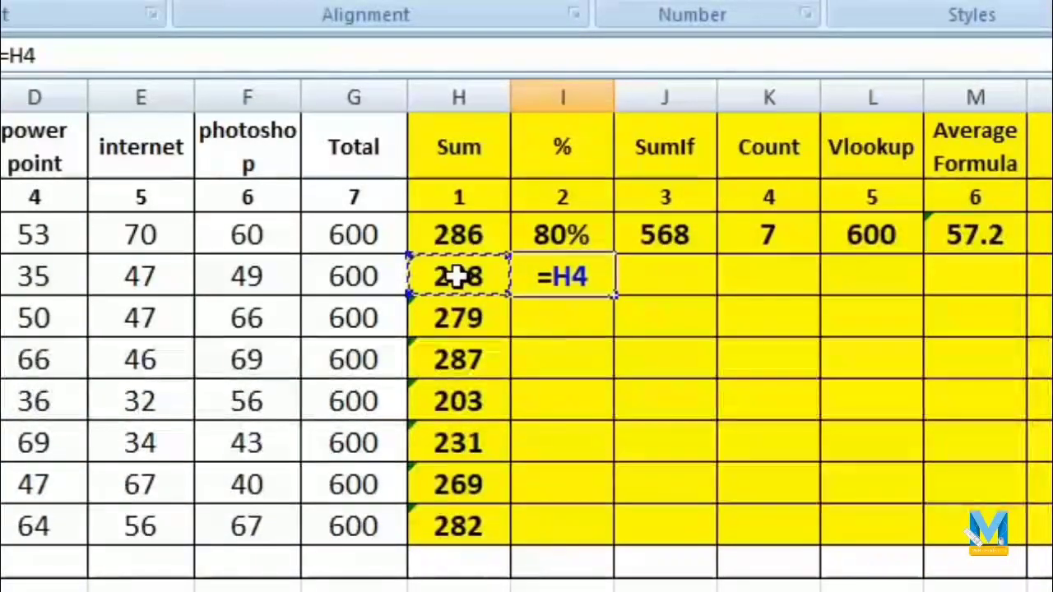
pyautogui.write('*100')
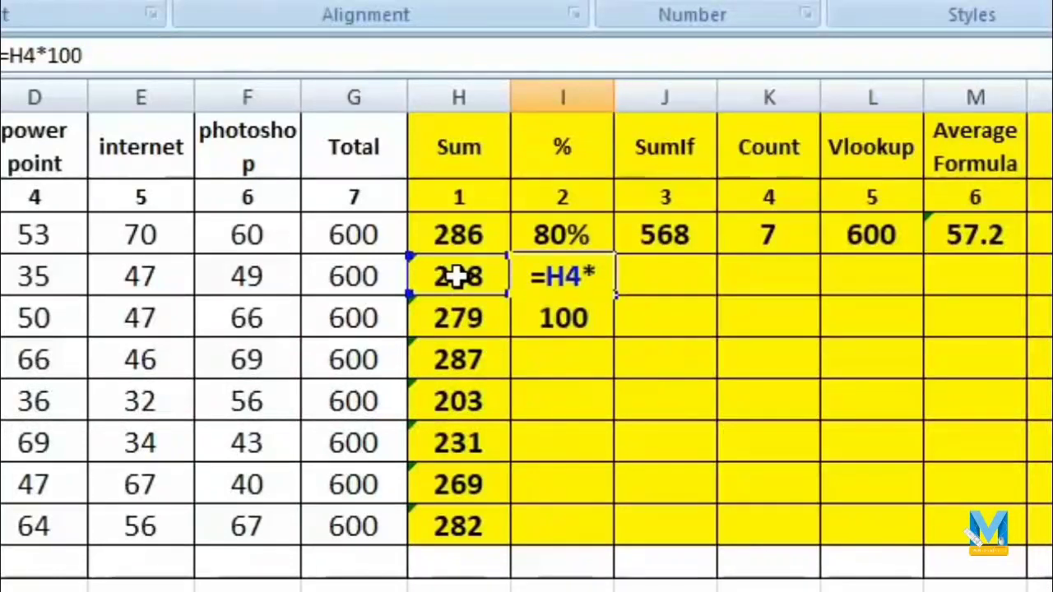
pyautogui.write('/')
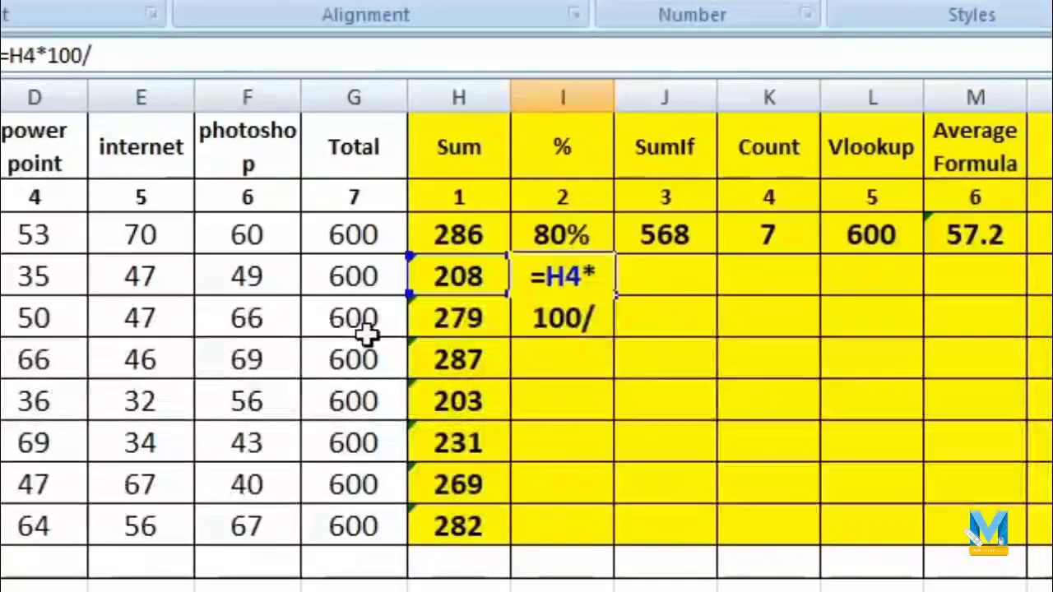
pyautogui.click(341, 277)
pyautogui.press('Return')
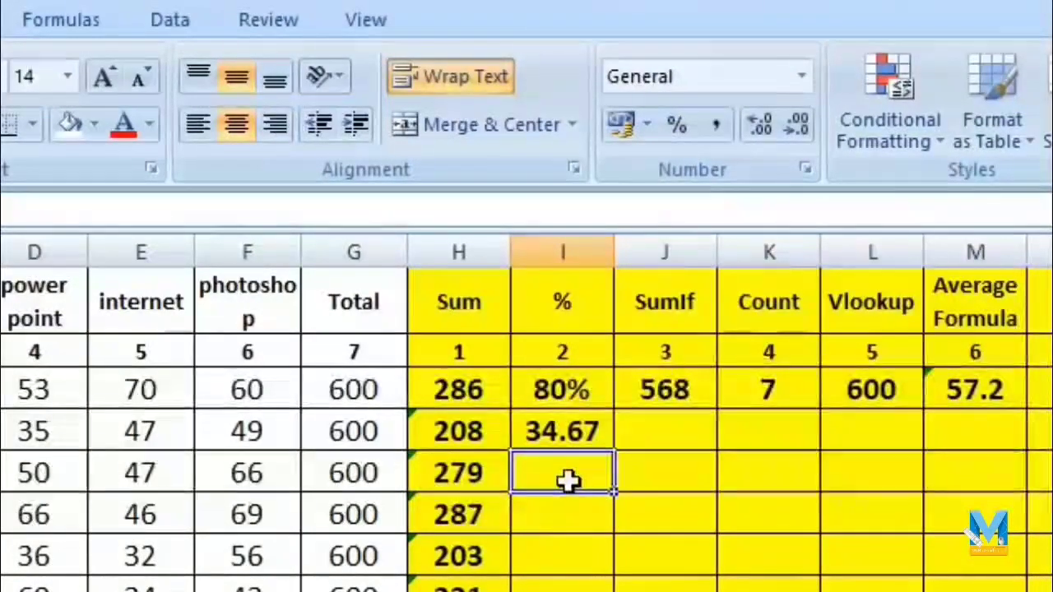
# Format I5 as a percentage and enter the formula =H5/G5 in it
pyautogui.click(675, 122)
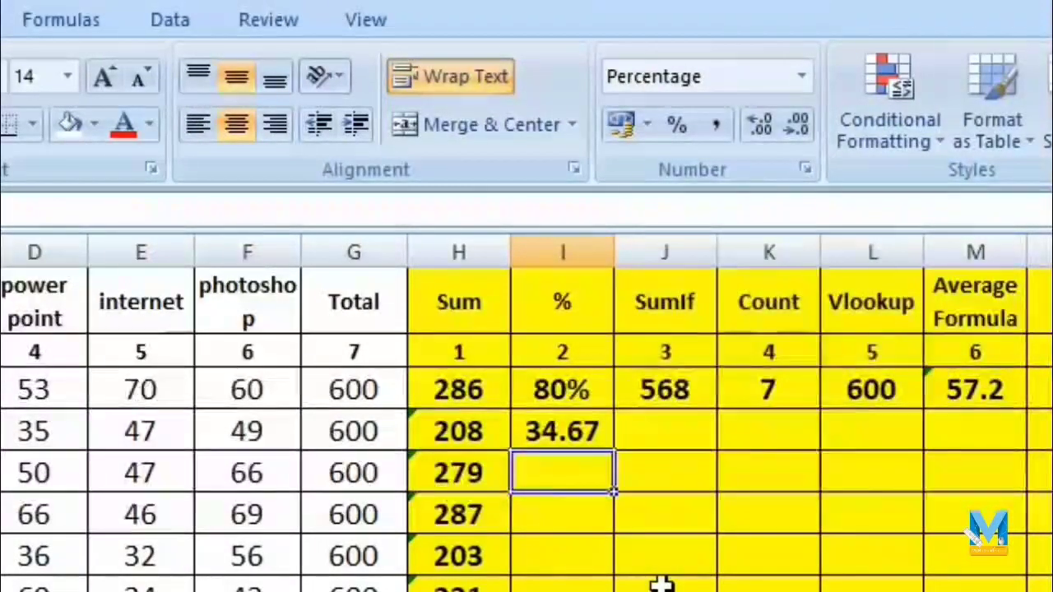
pyautogui.write('=')
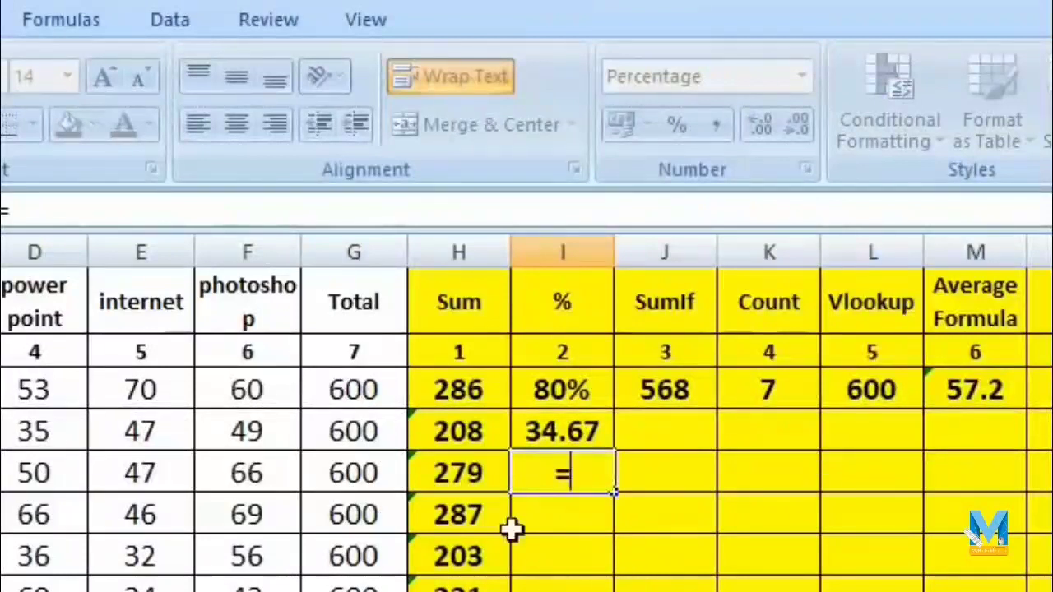
pyautogui.click(475, 477)
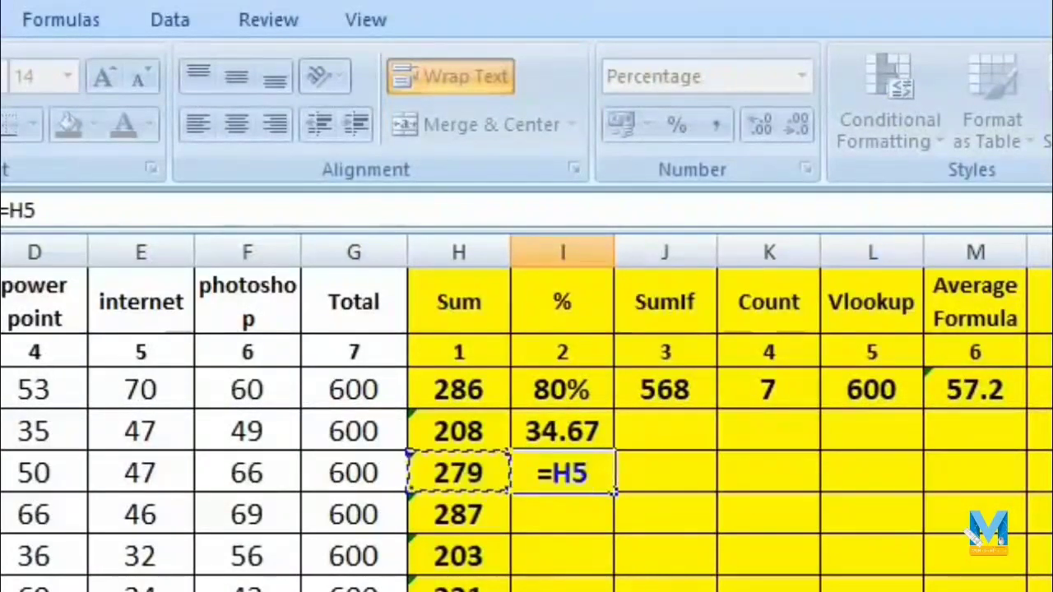
pyautogui.write('/')
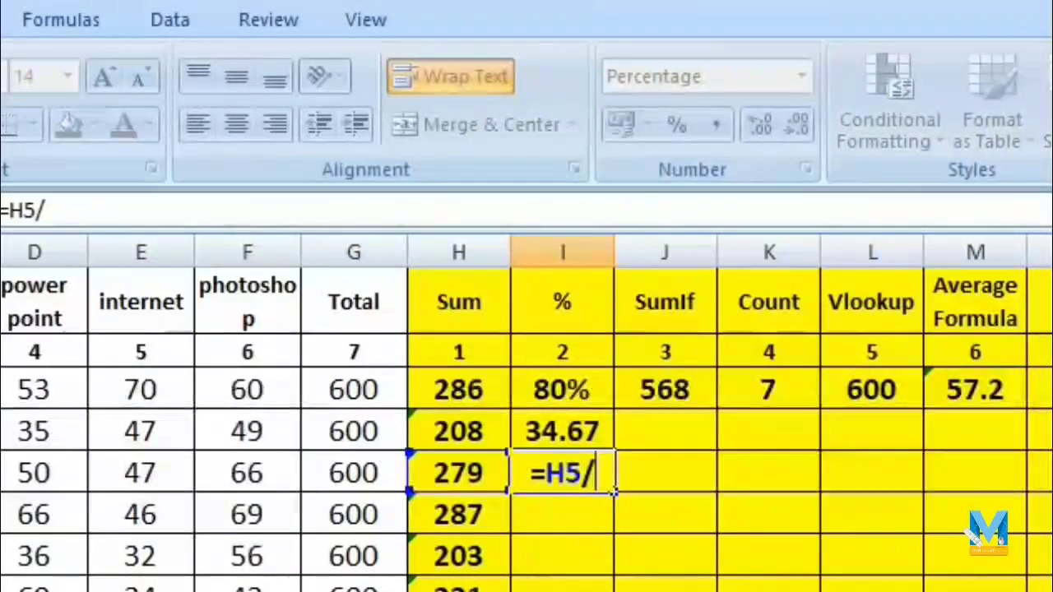
pyautogui.click(378, 486)
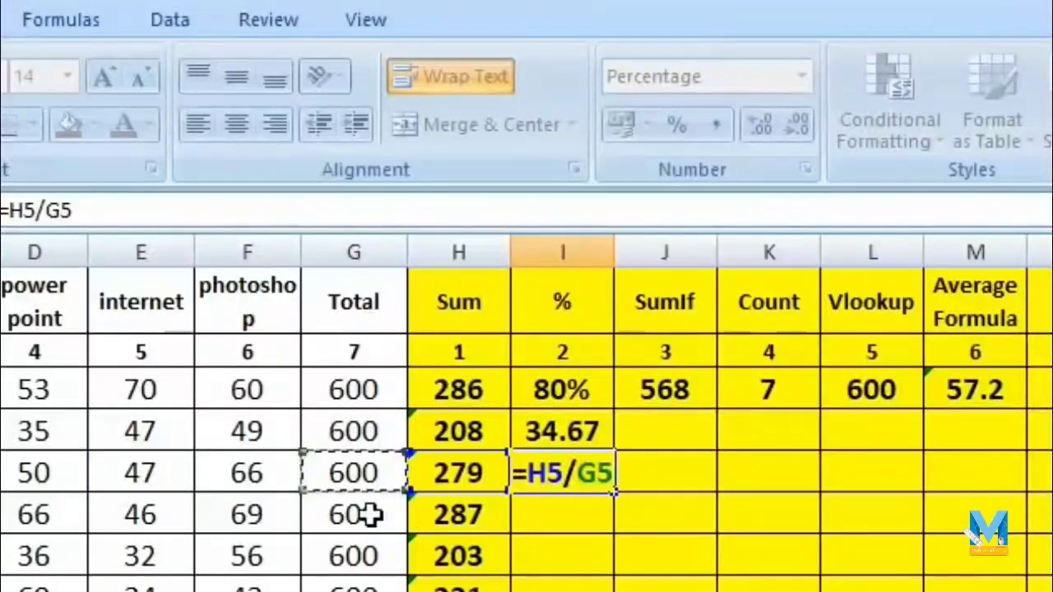
pyautogui.press('Return')
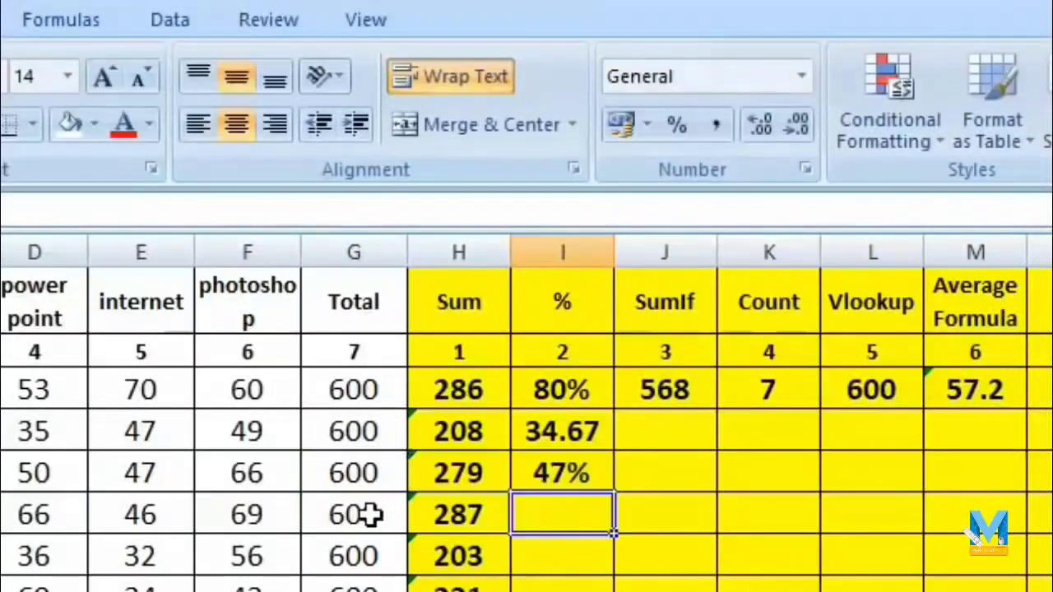
# Compare the formulas in I4 and I5, and fill the I5 formula down through I10
pyautogui.press('Up')
pyautogui.press('Up')
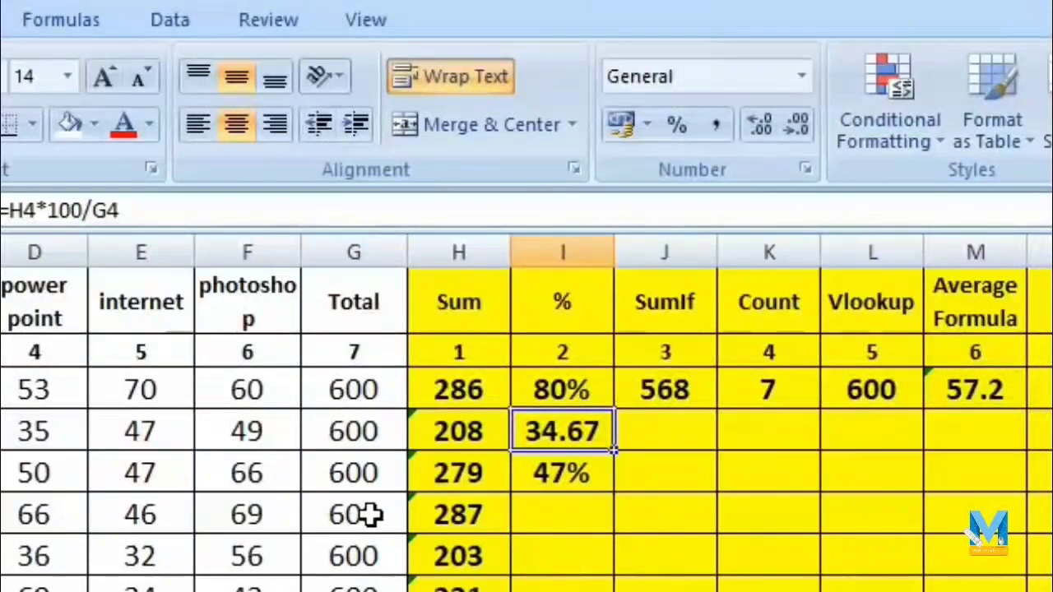
pyautogui.press('Down')
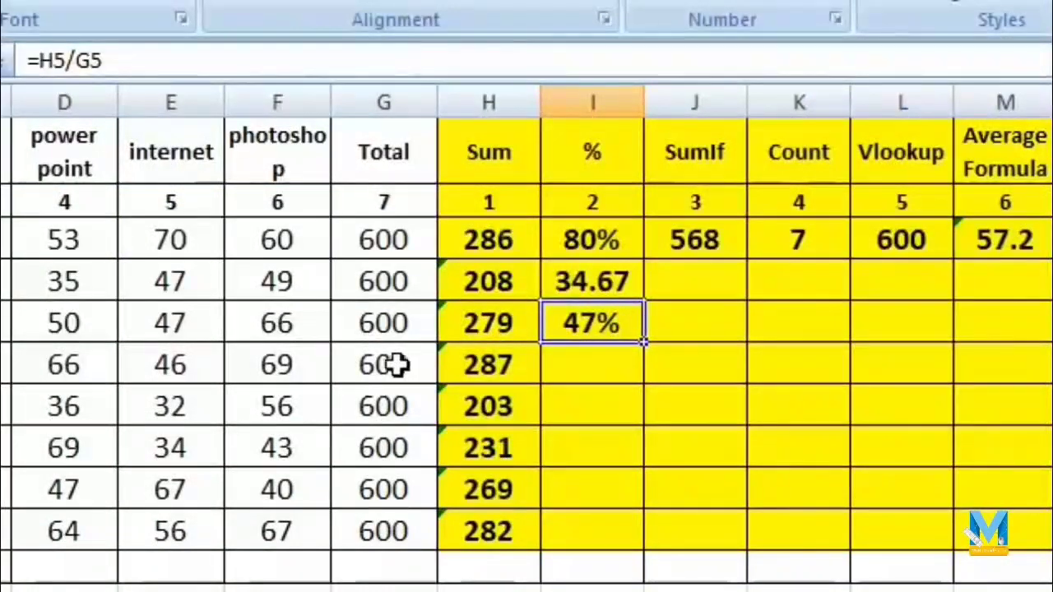
pyautogui.moveTo(641, 342); pyautogui.dragTo(652, 533)
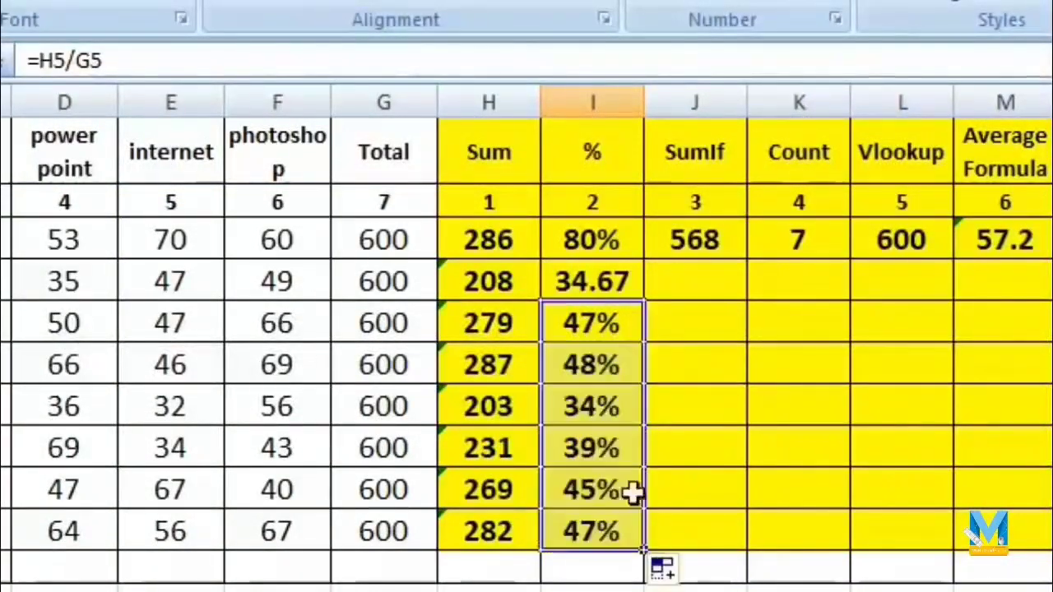
# Enter a SUMIF formula in J4 that matches the first student's name in A3:A10 and sums H3:H10, and check the stored formula
pyautogui.click(647, 367)
pyautogui.press('Up')
pyautogui.press('Up')
pyautogui.press('Up')
pyautogui.press('Up')
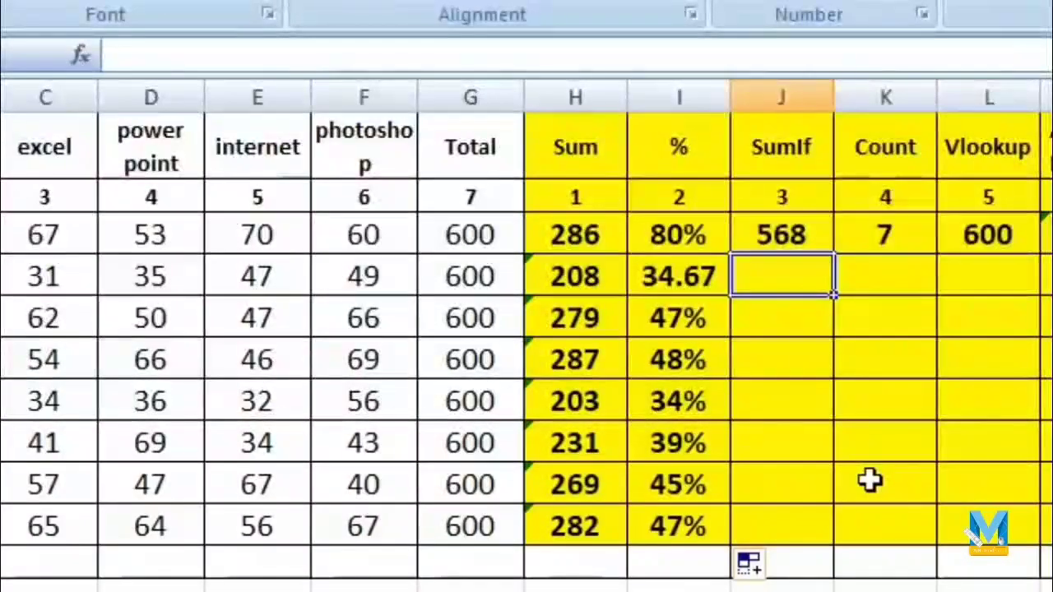
pyautogui.write('=')
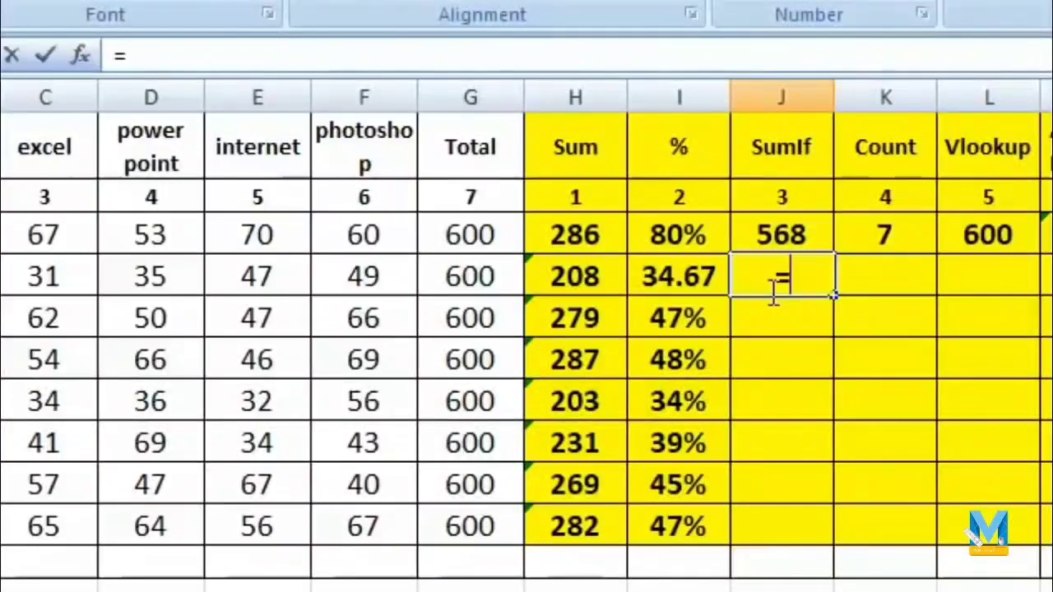
pyautogui.write('sumif(')
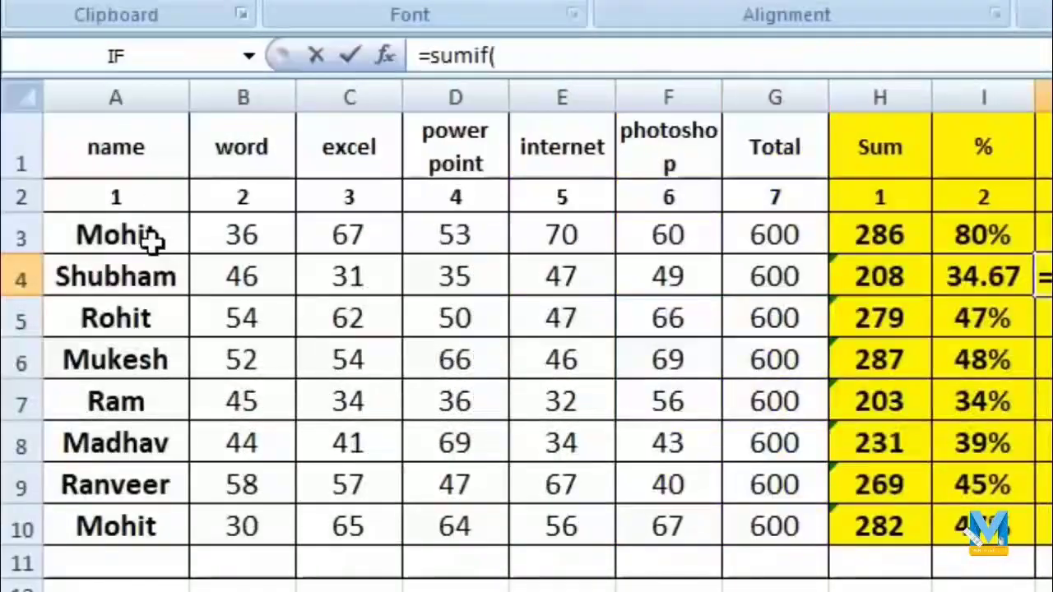
pyautogui.moveTo(148, 239); pyautogui.dragTo(149, 526)
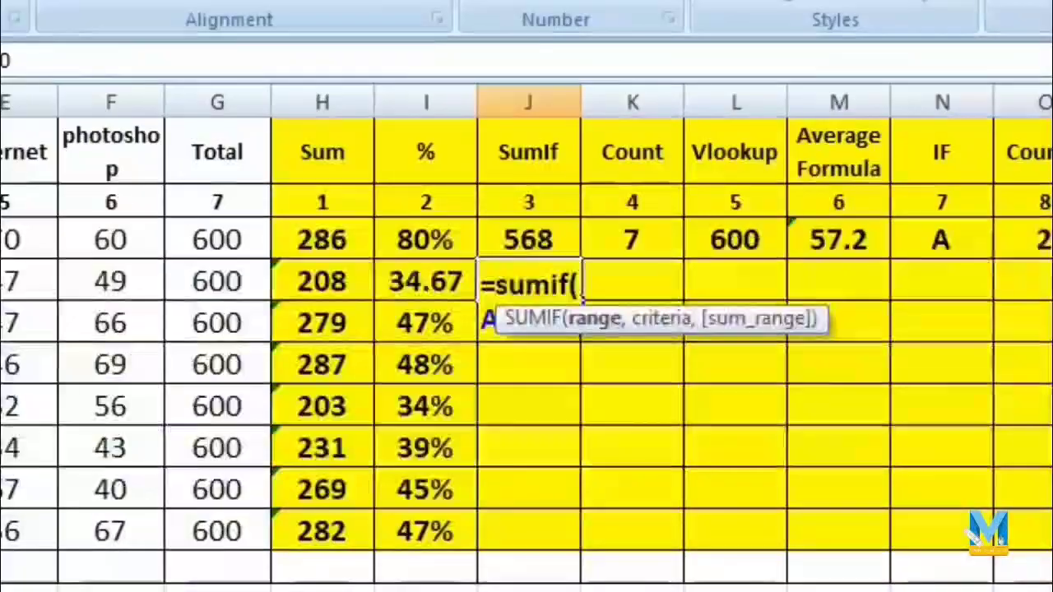
pyautogui.write(',')
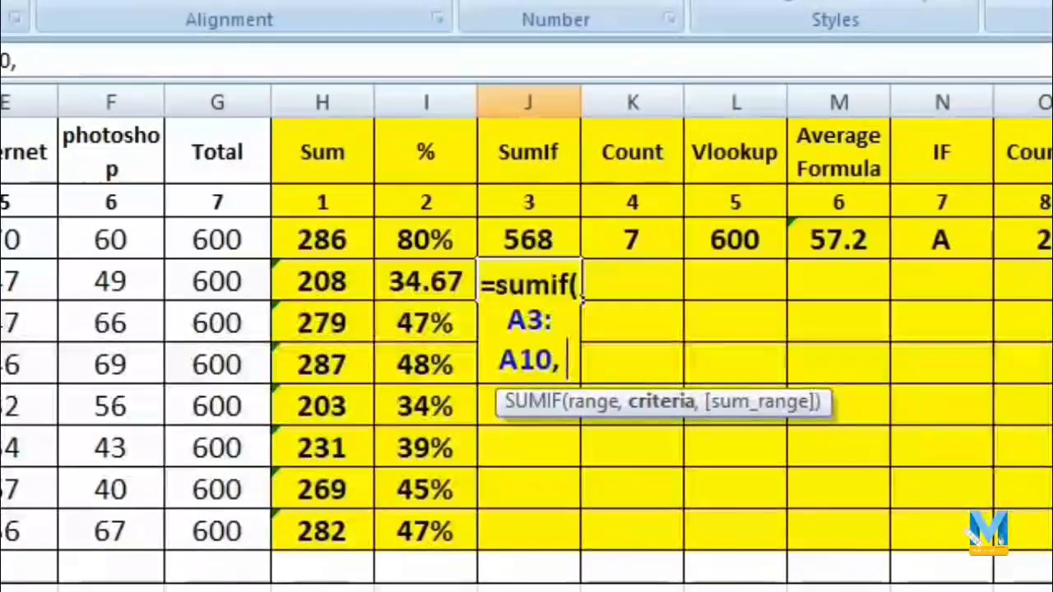
pyautogui.write('"Moh')
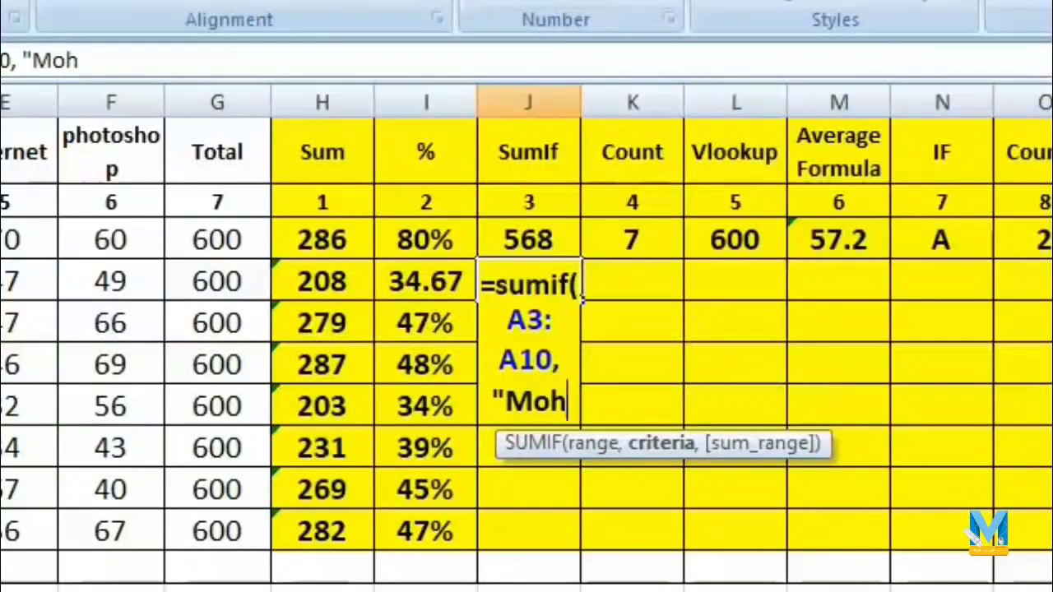
pyautogui.write('it",')
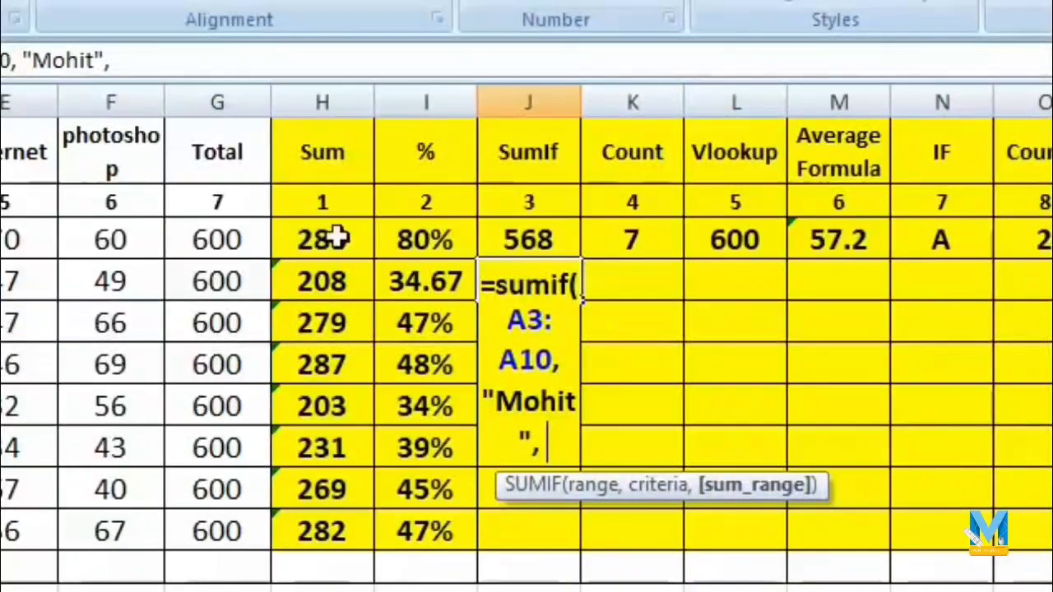
pyautogui.moveTo(338, 237); pyautogui.dragTo(346, 535)
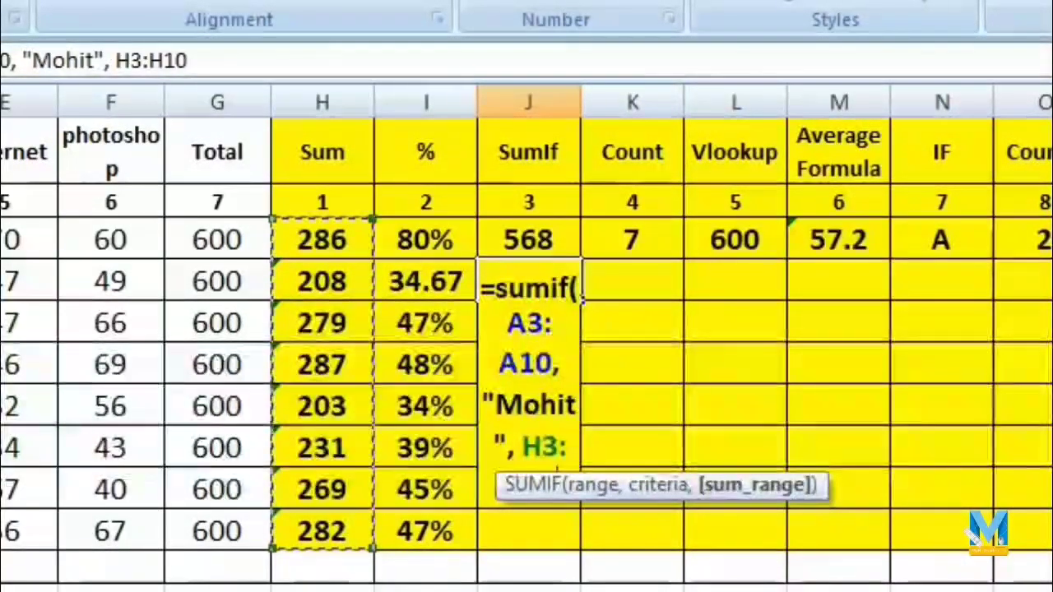
pyautogui.write(')')
pyautogui.press('Return')
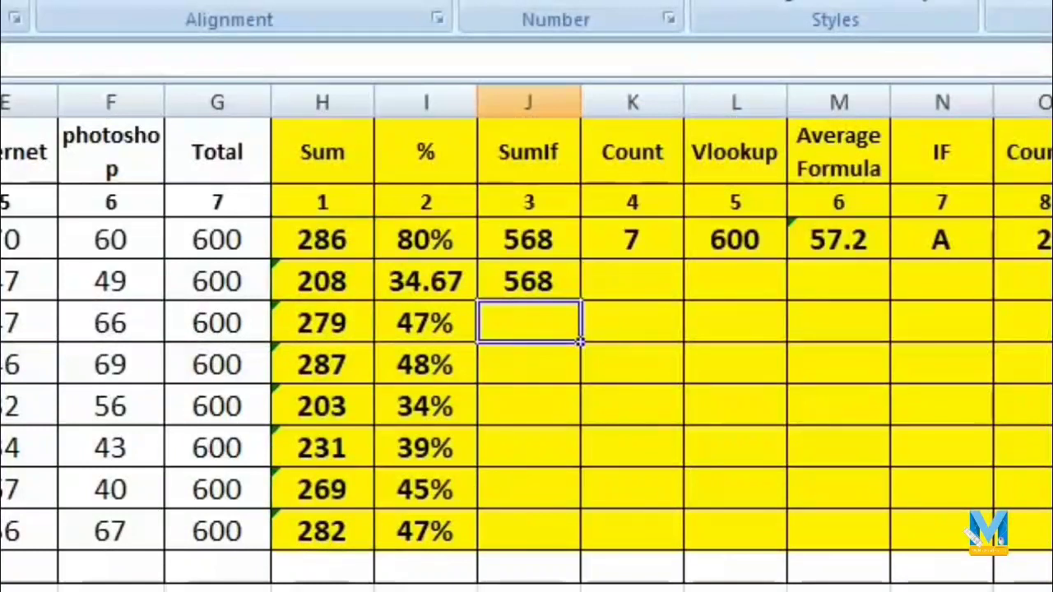
pyautogui.click(524, 276)
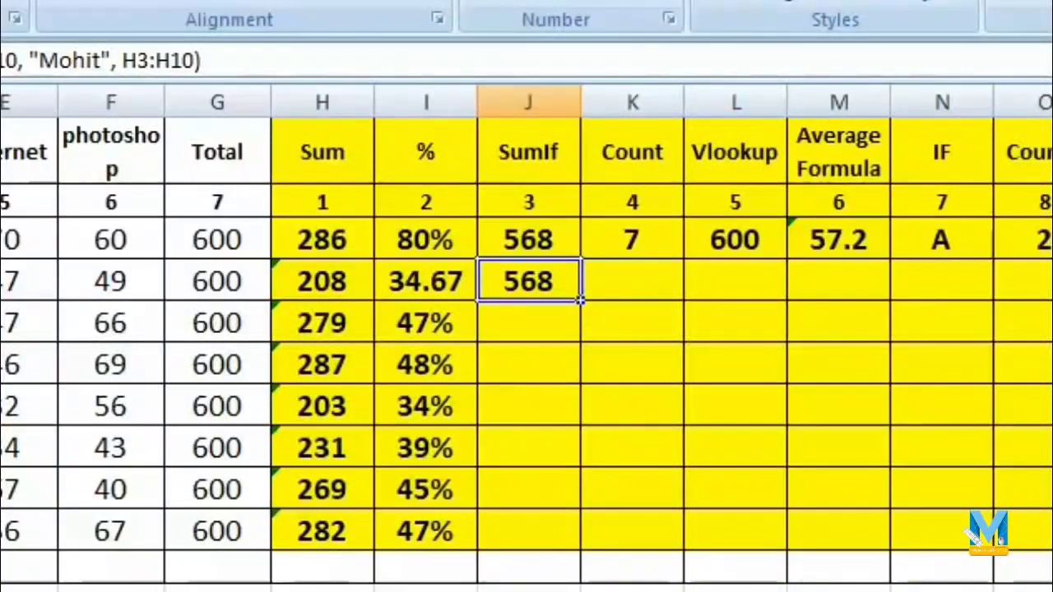
# Count the numeric entries of row 4 in K4 with =COUNT(A4:G4) and check the formula against the row's cells
pyautogui.click(632, 281)
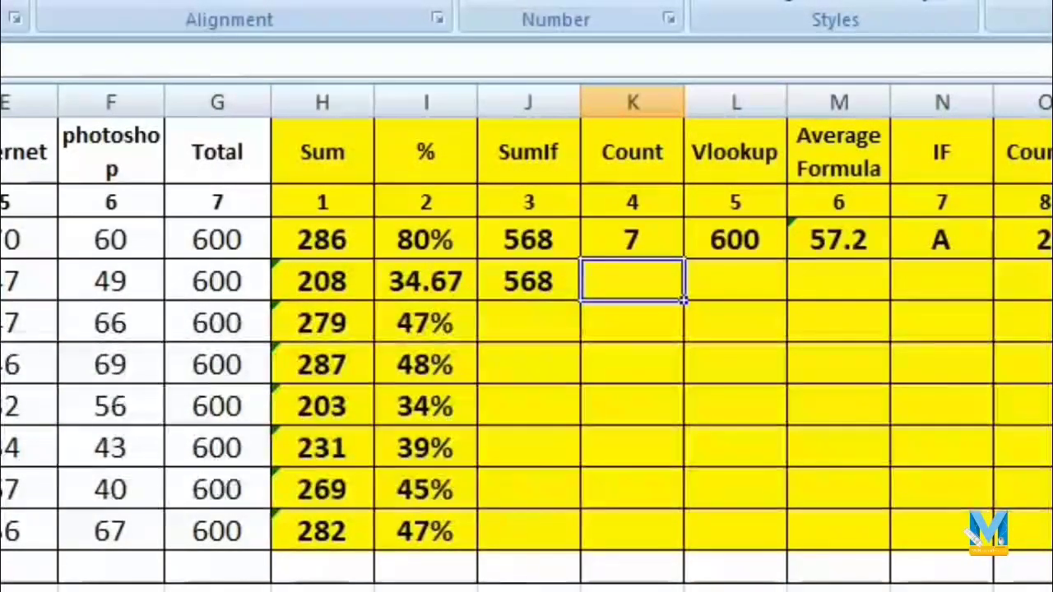
pyautogui.write('=')
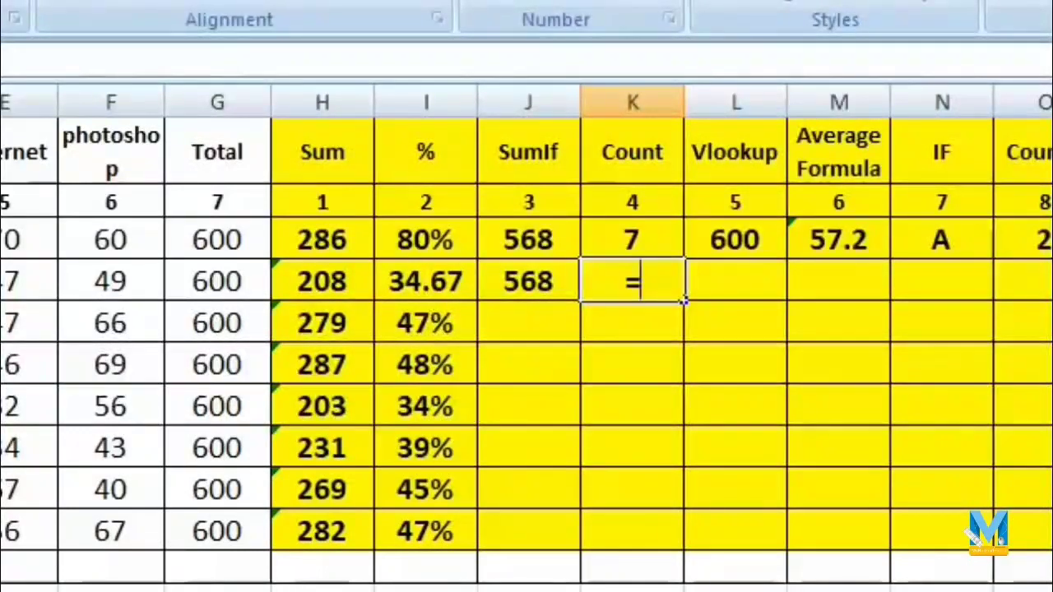
pyautogui.write('count')
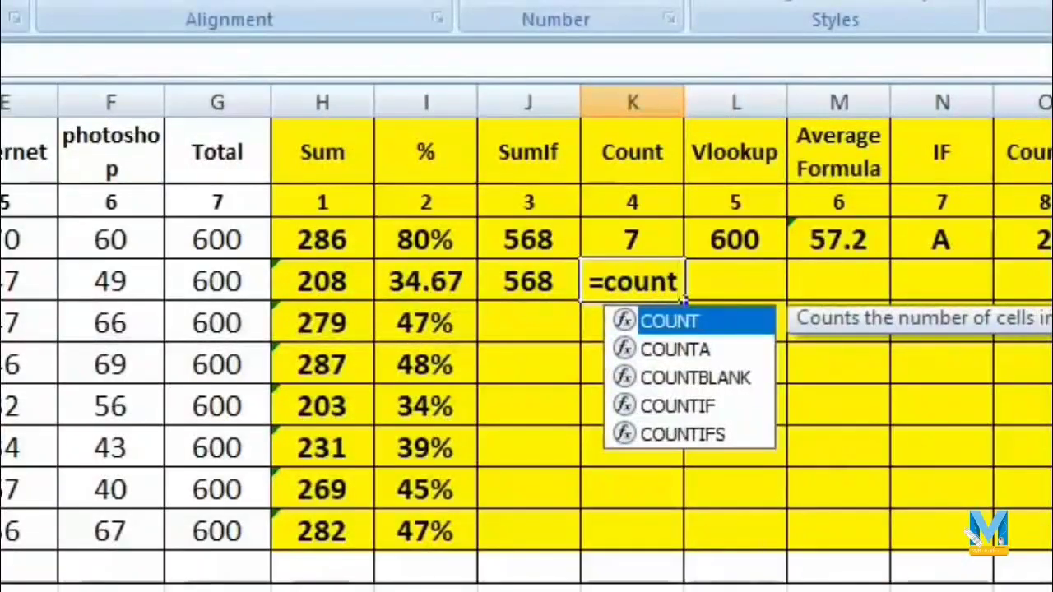
pyautogui.write('(')
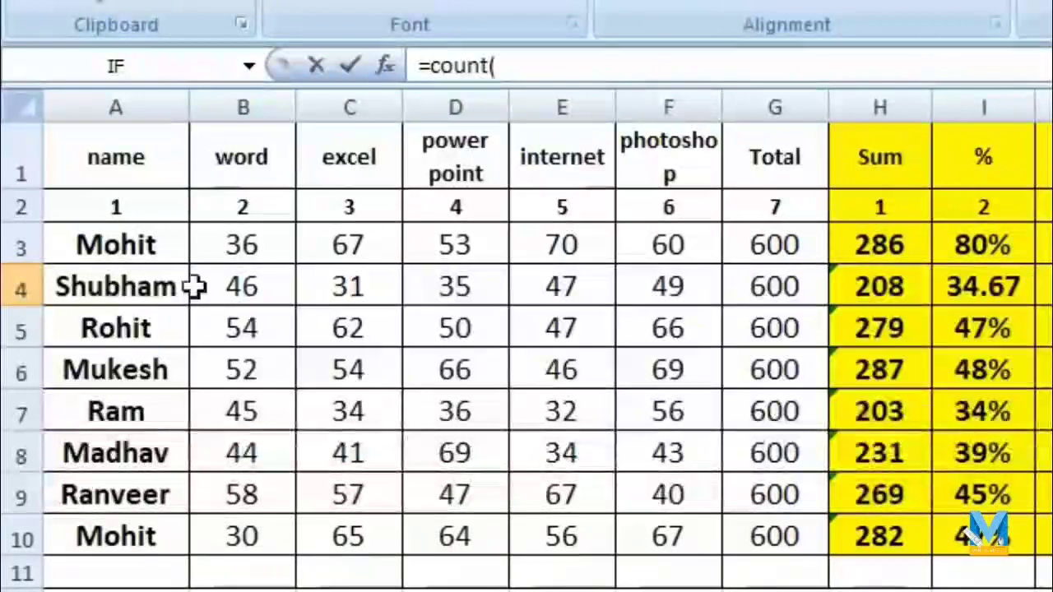
pyautogui.moveTo(96, 285); pyautogui.dragTo(773, 287)
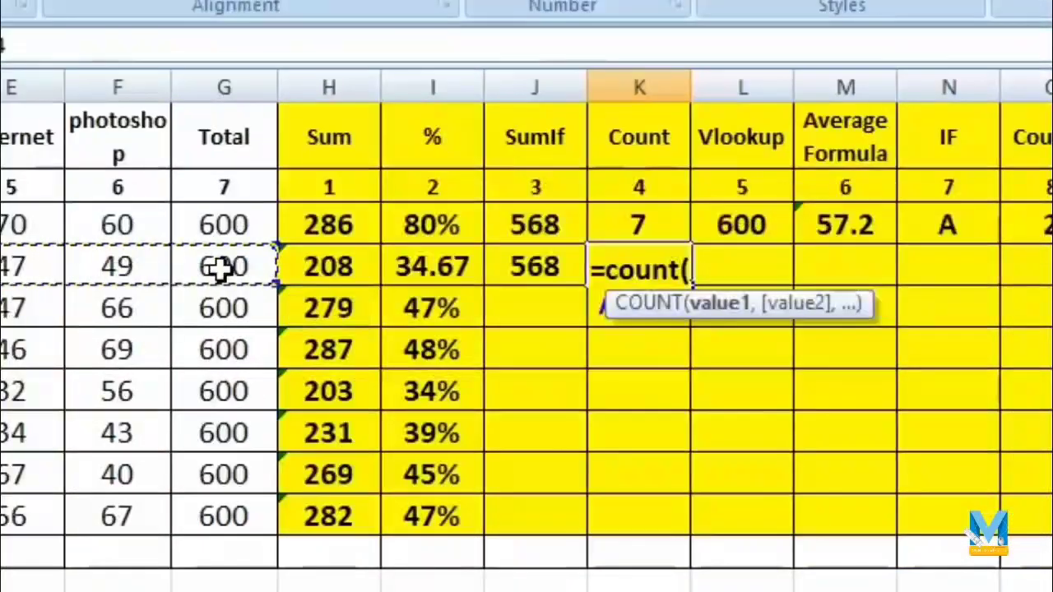
pyautogui.moveTo(221, 268); pyautogui.dragTo(218, 270)
pyautogui.write(')')
pyautogui.press('Return')
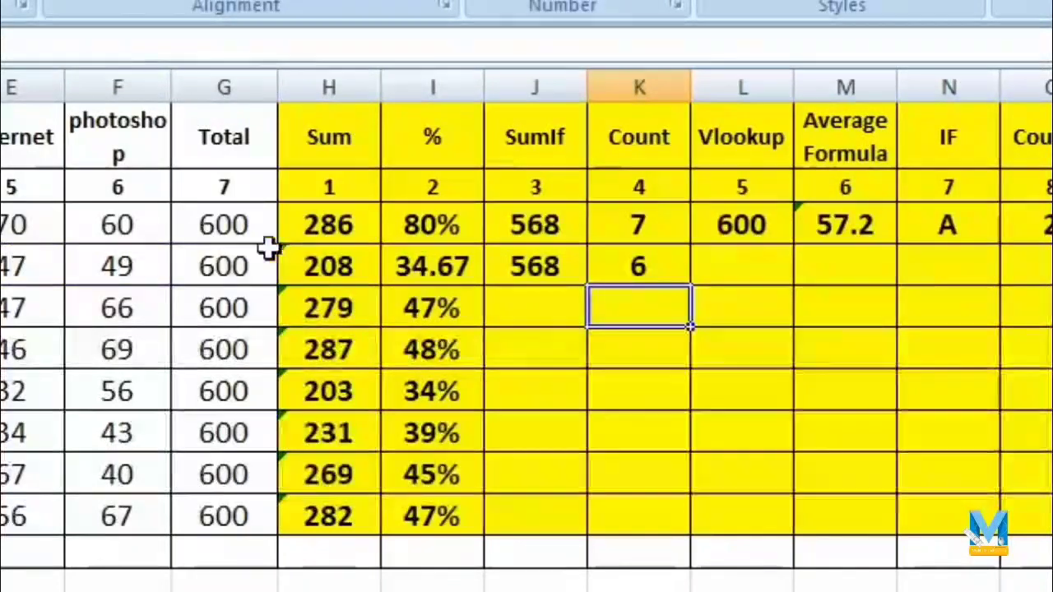
pyautogui.click(675, 260)
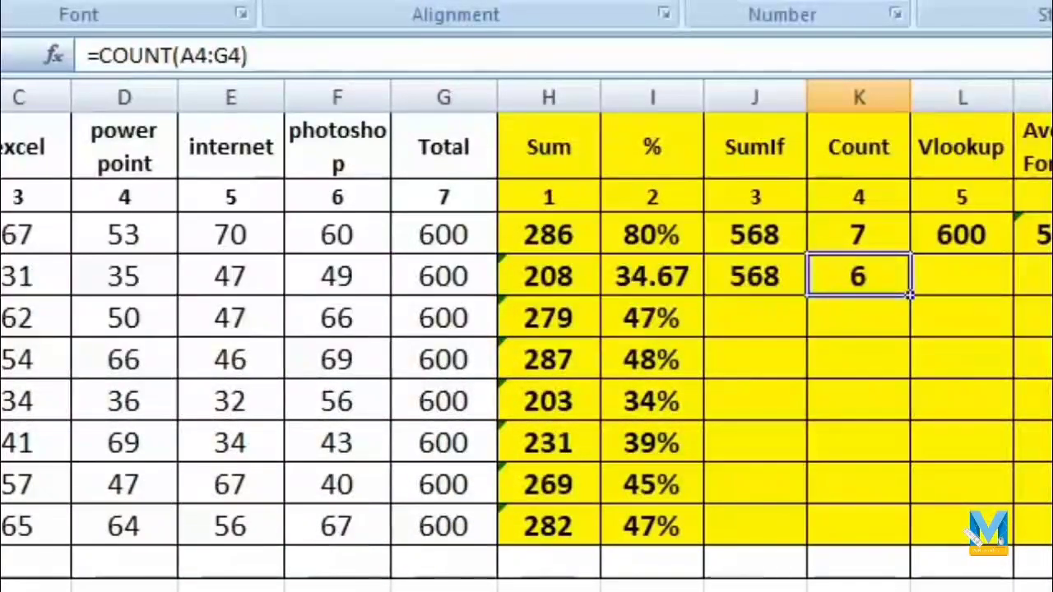
pyautogui.click(1, 502)
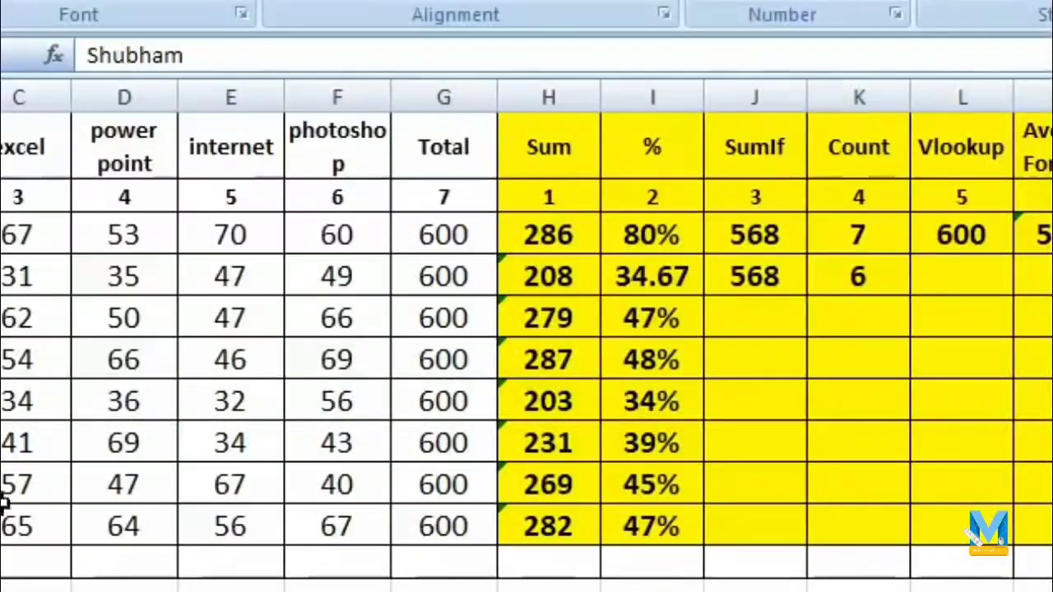
pyautogui.click(111, 288)
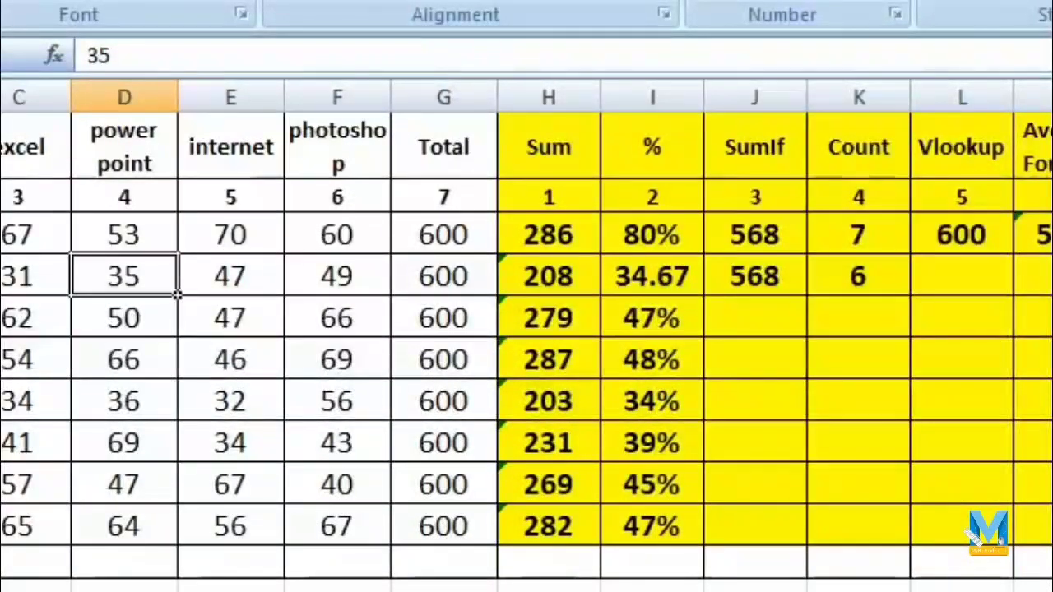
# Clear the power point mark in D4 and enter 25 in its place
pyautogui.press('Delete')
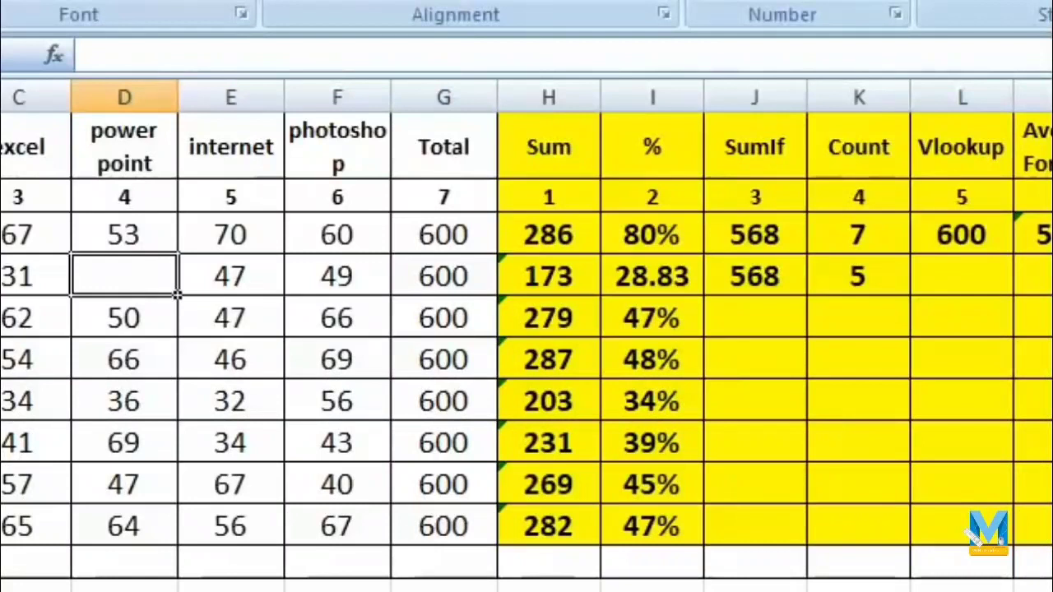
pyautogui.write('25')
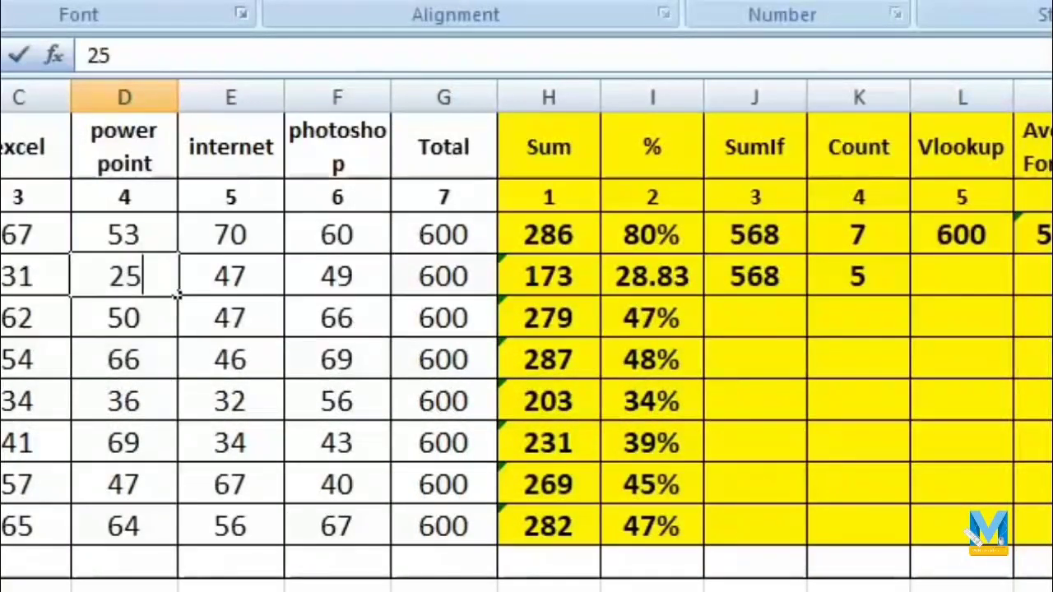
pyautogui.press('Return')
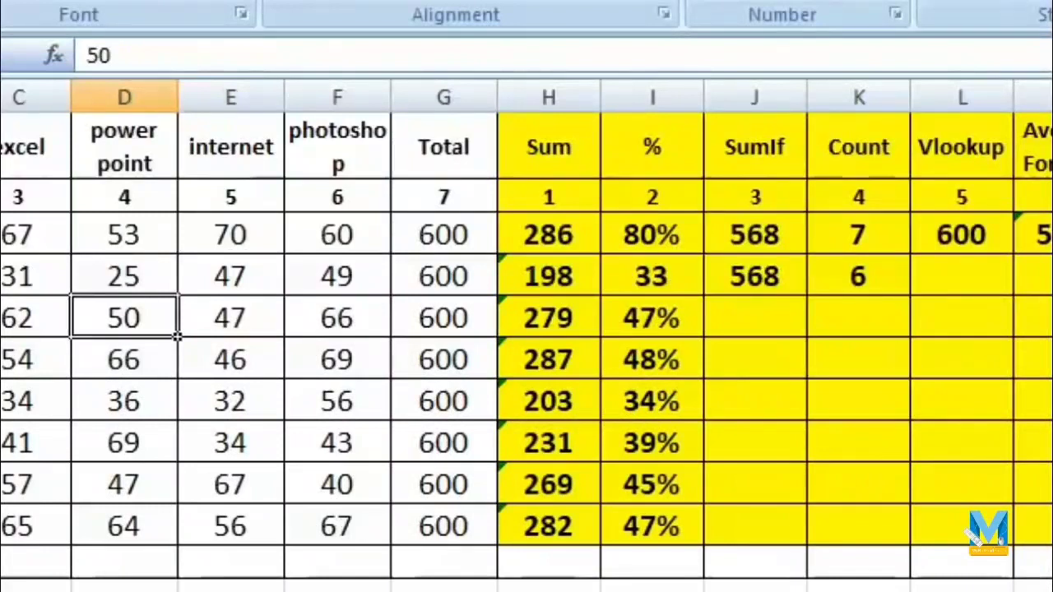
# Start a VLOOKUP formula in L4 with the student's name from A7, in quotation marks, as the lookup value
pyautogui.click(978, 277)
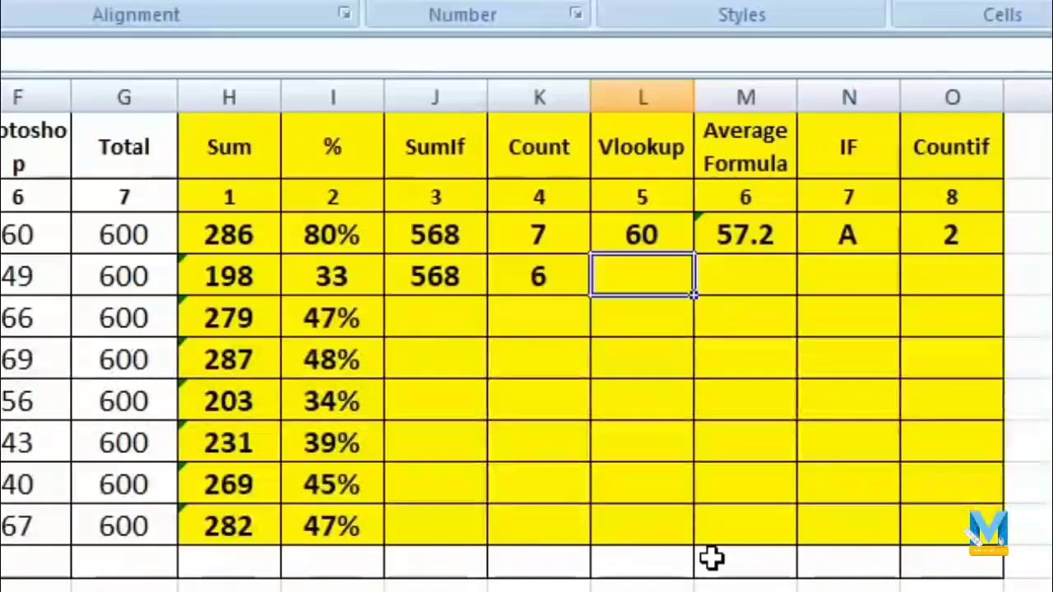
pyautogui.write('=')
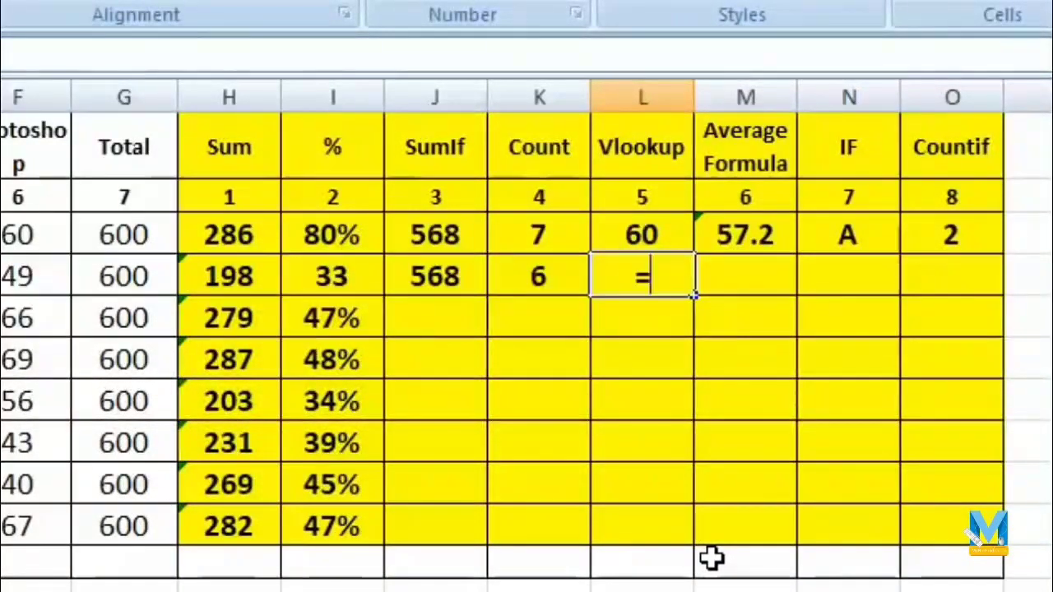
pyautogui.write('v')
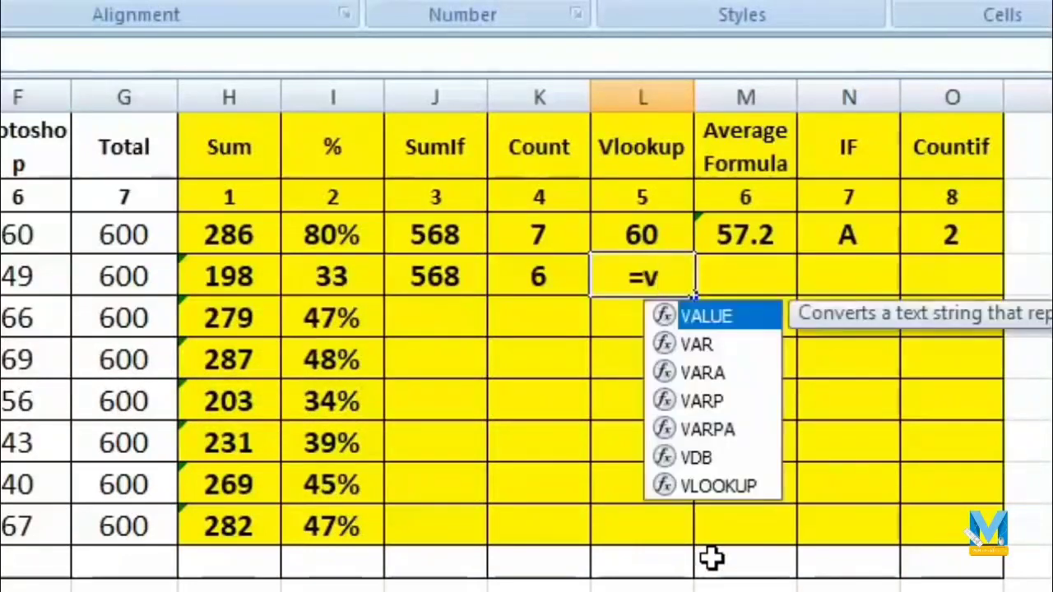
pyautogui.write('lo')
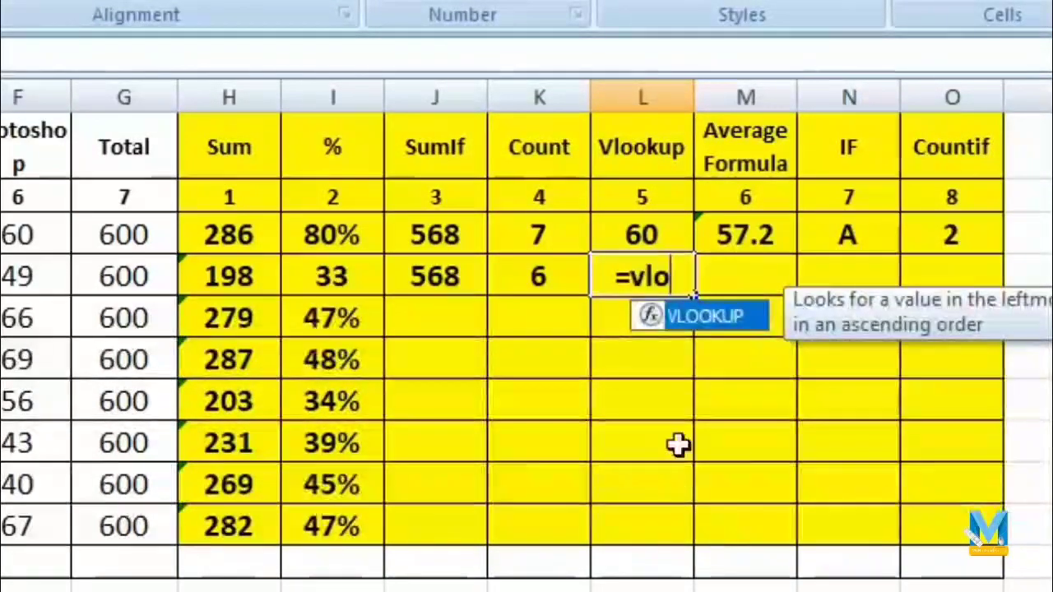
pyautogui.doubleClick(714, 318)
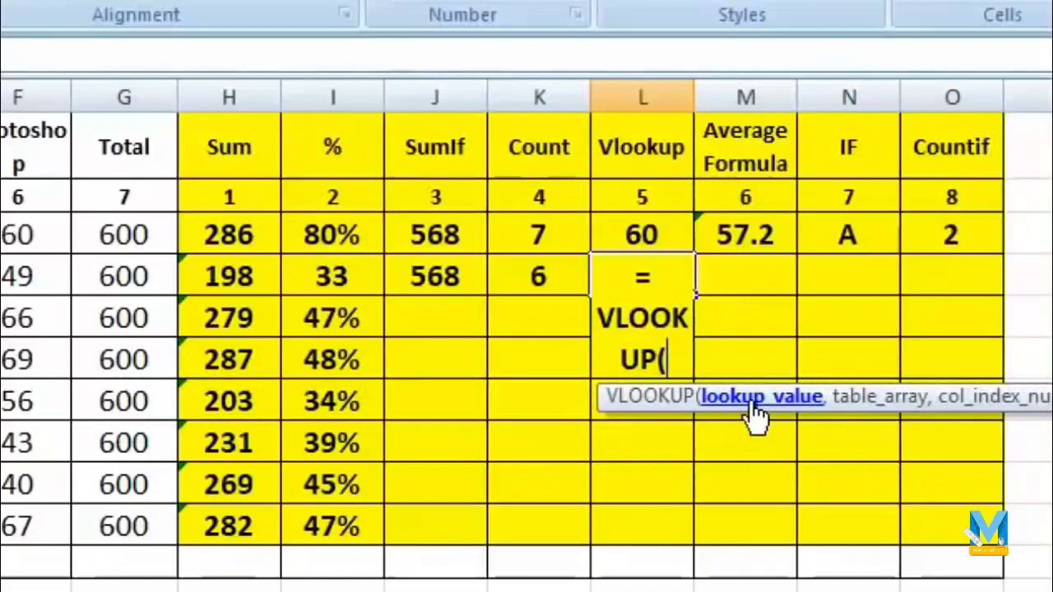
pyautogui.write('"')
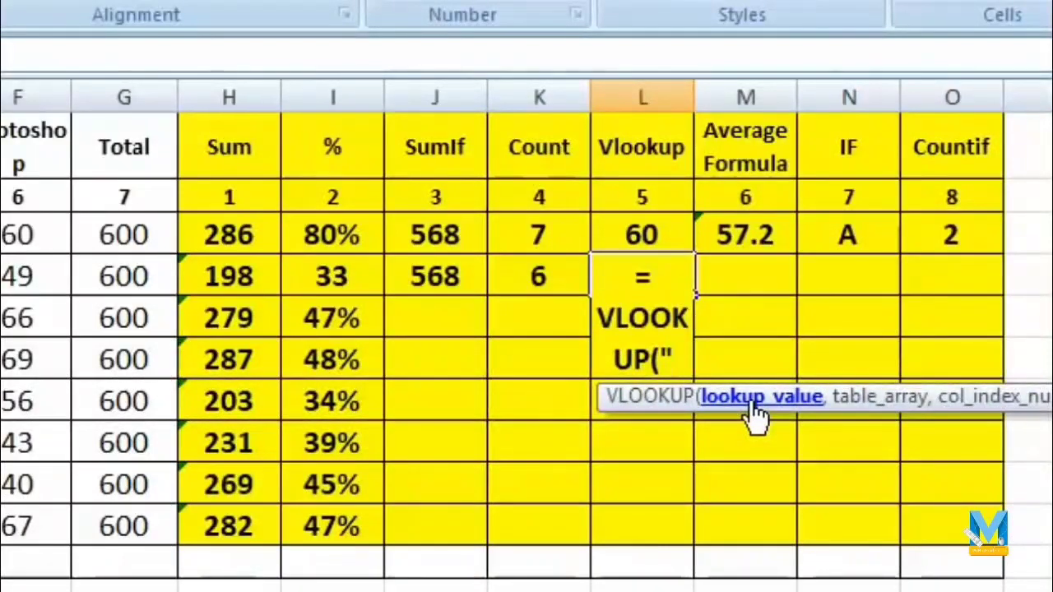
pyautogui.write('Ram')
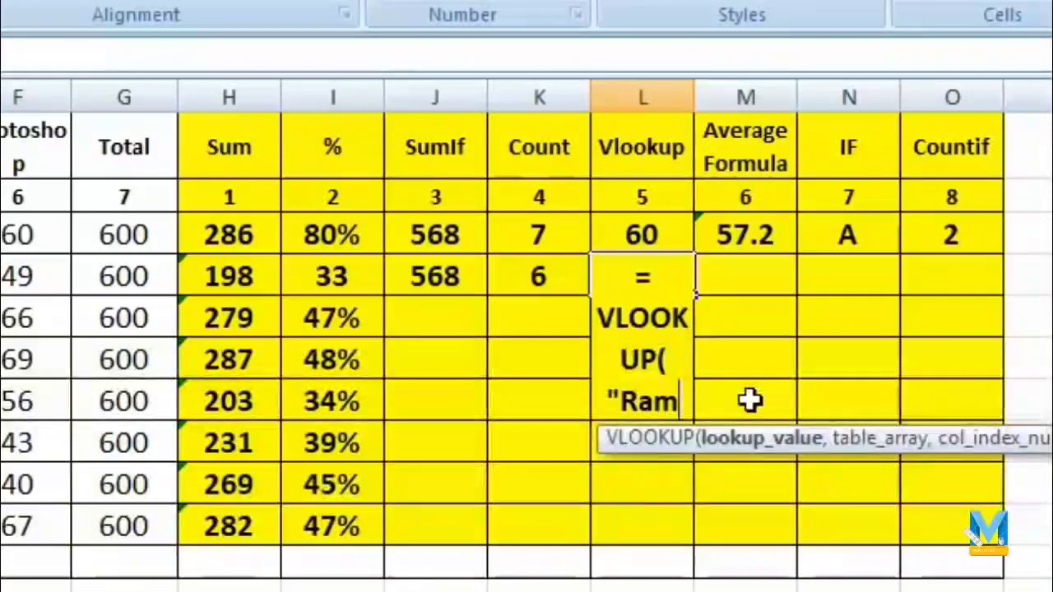
pyautogui.write('"')
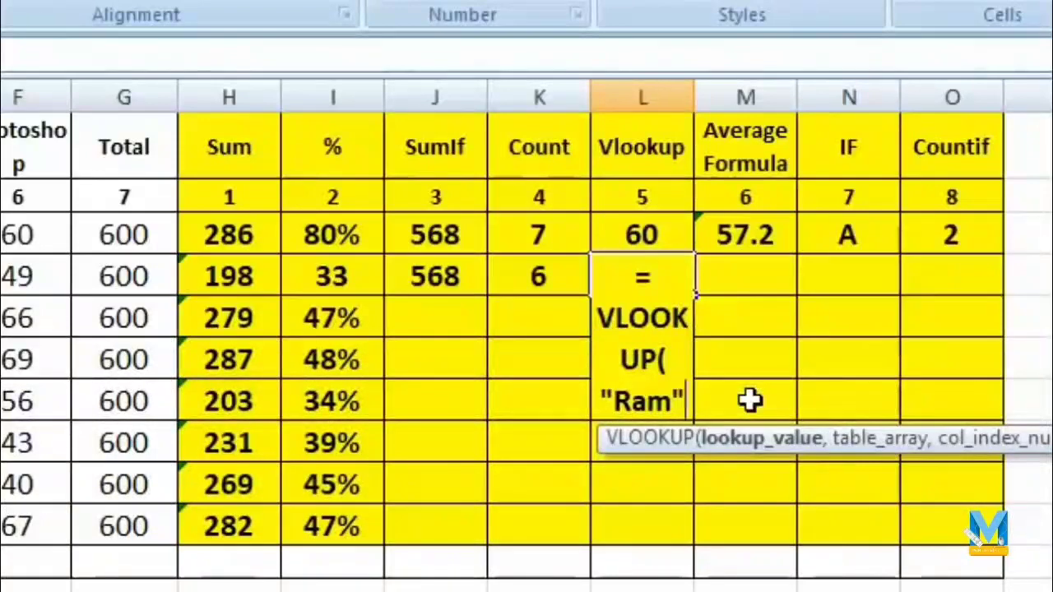
# Complete the VLOOKUP formula in L4 with table range A1:G10, column index 5 and match value 0
pyautogui.write(',')
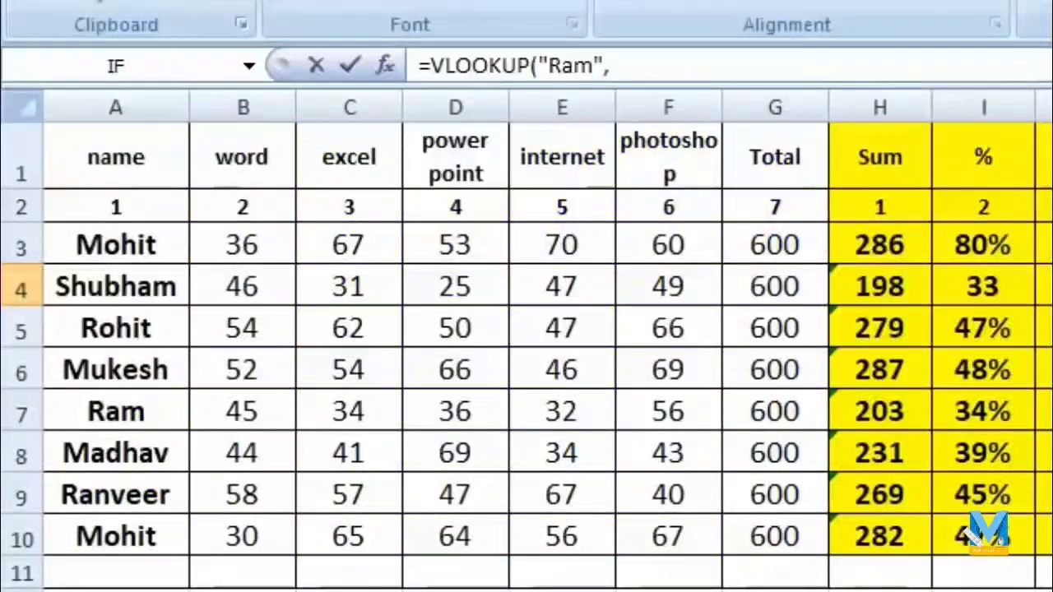
pyautogui.click(89, 154)
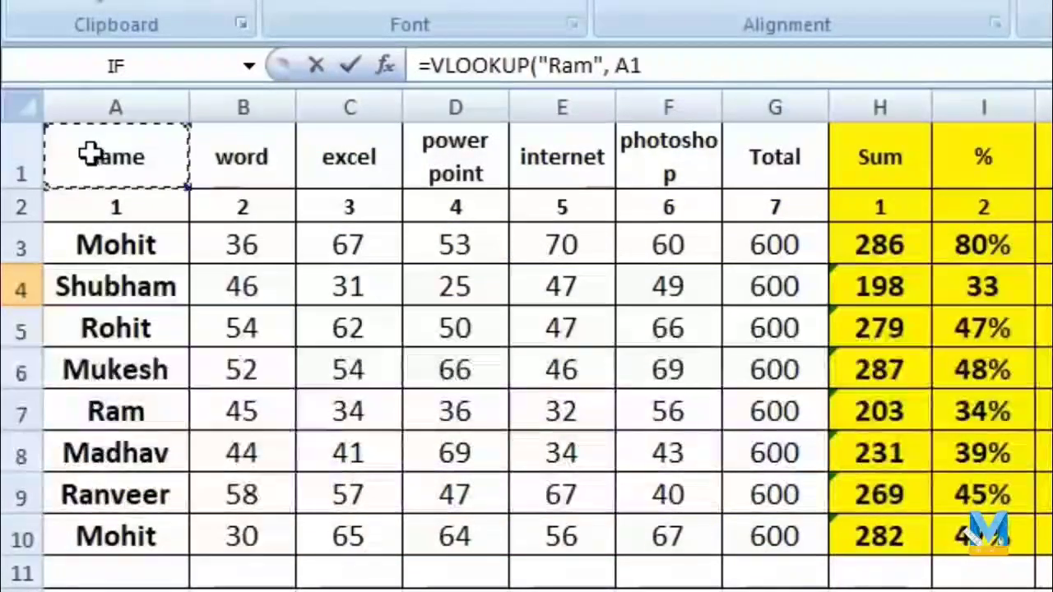
pyautogui.moveTo(89, 153); pyautogui.dragTo(780, 553)
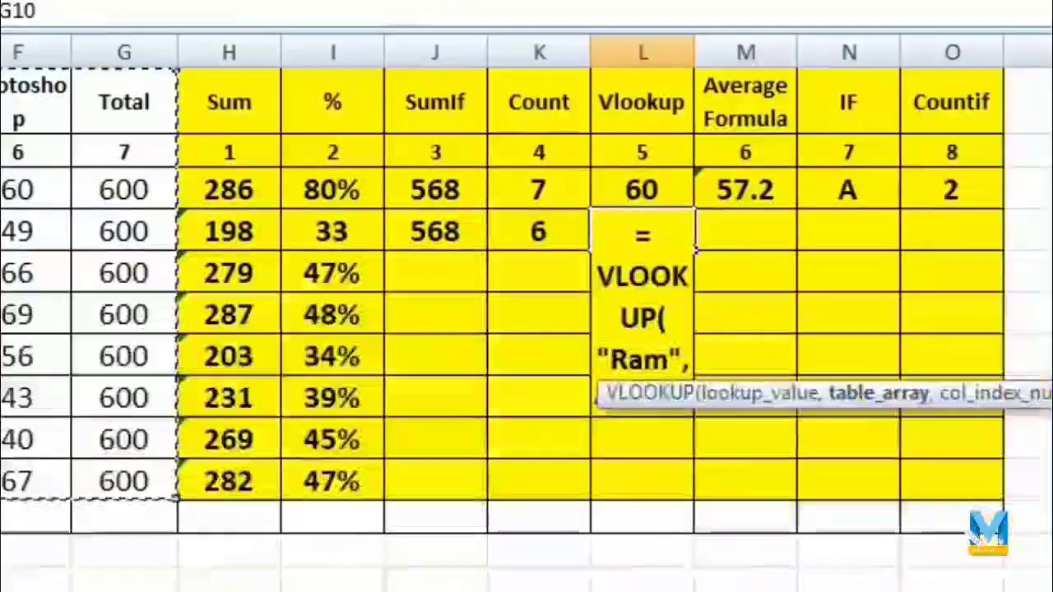
pyautogui.write(',')
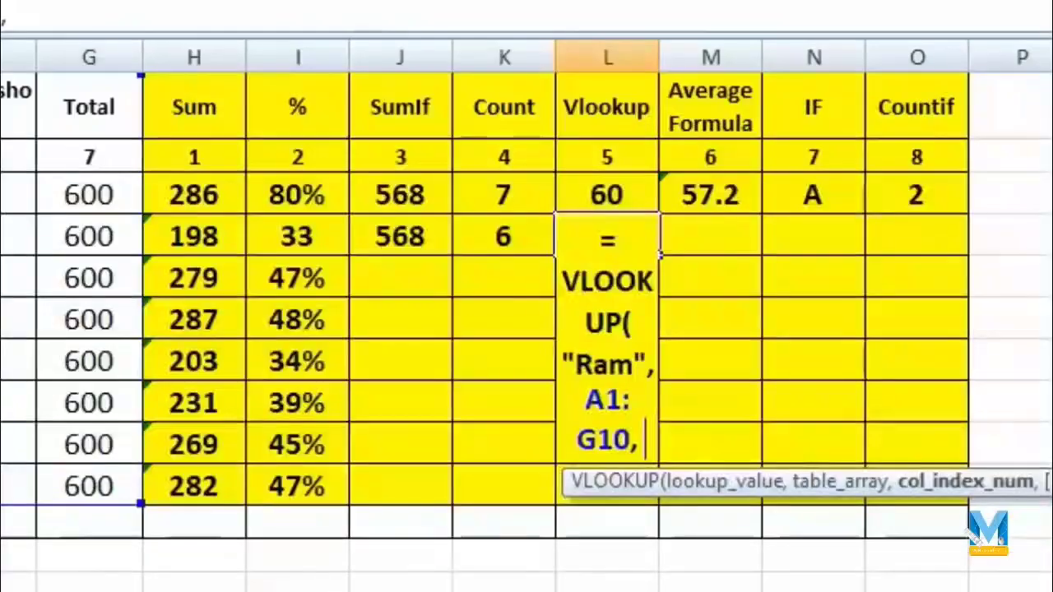
pyautogui.write('5, ')
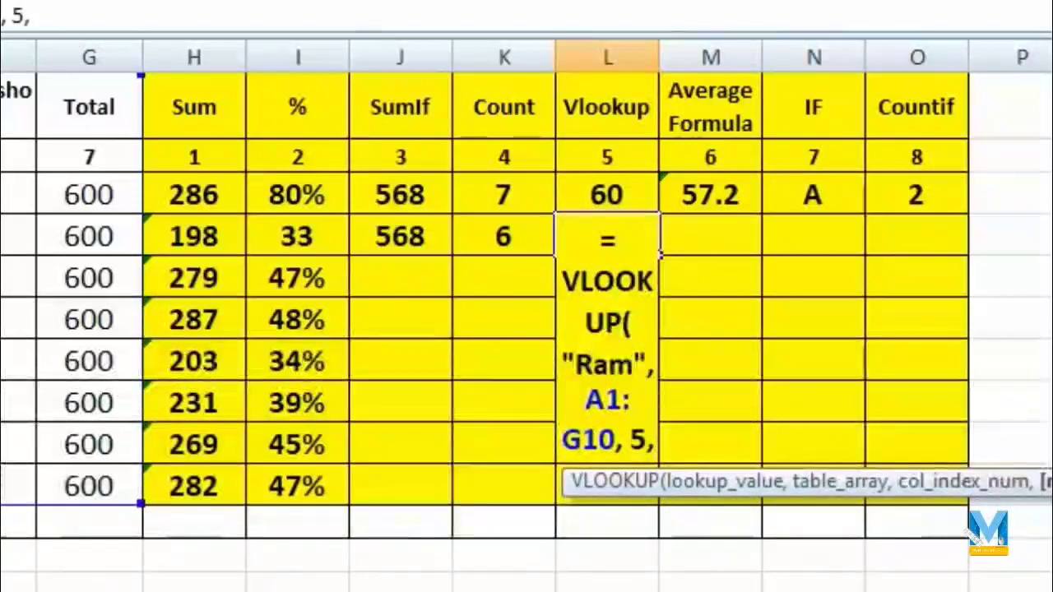
pyautogui.write('1')
pyautogui.press('BackSpace')
pyautogui.write('0')
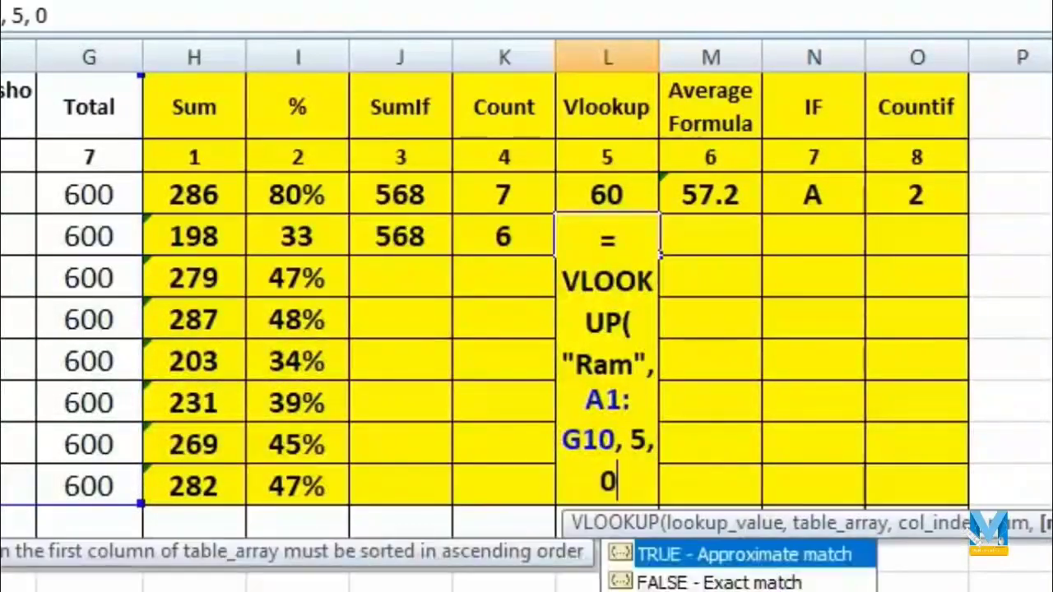
pyautogui.write(')')
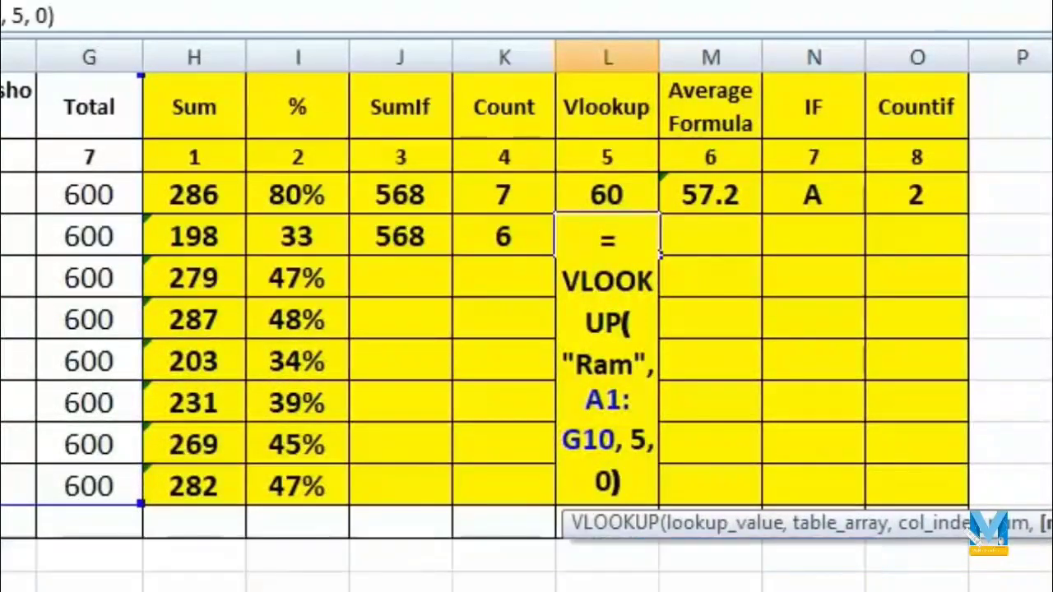
pyautogui.press('Return')
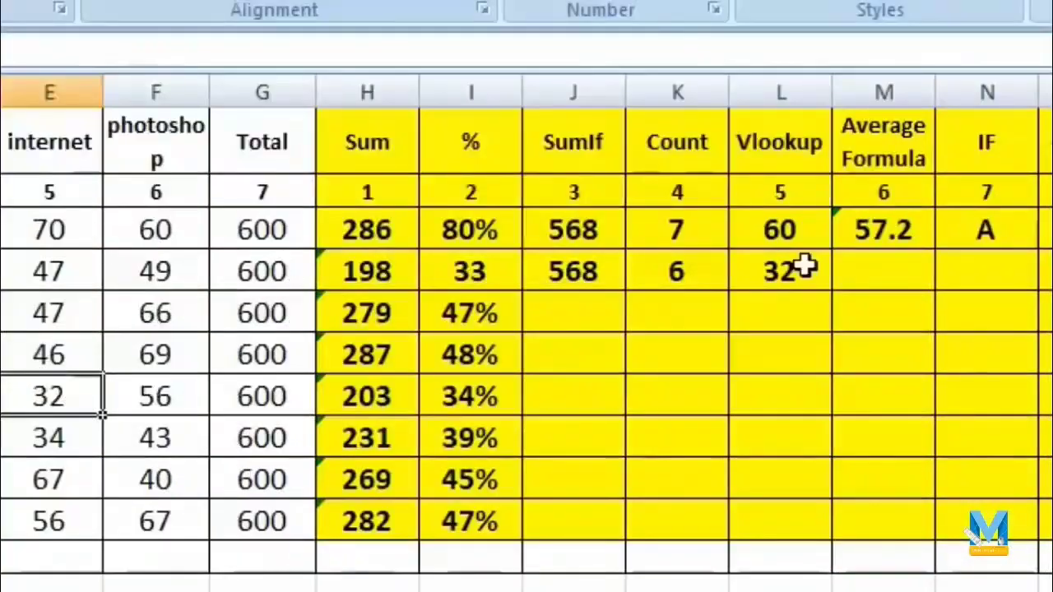
# Check the stored VLOOKUP formula and its arguments in L4
pyautogui.click(740, 268)
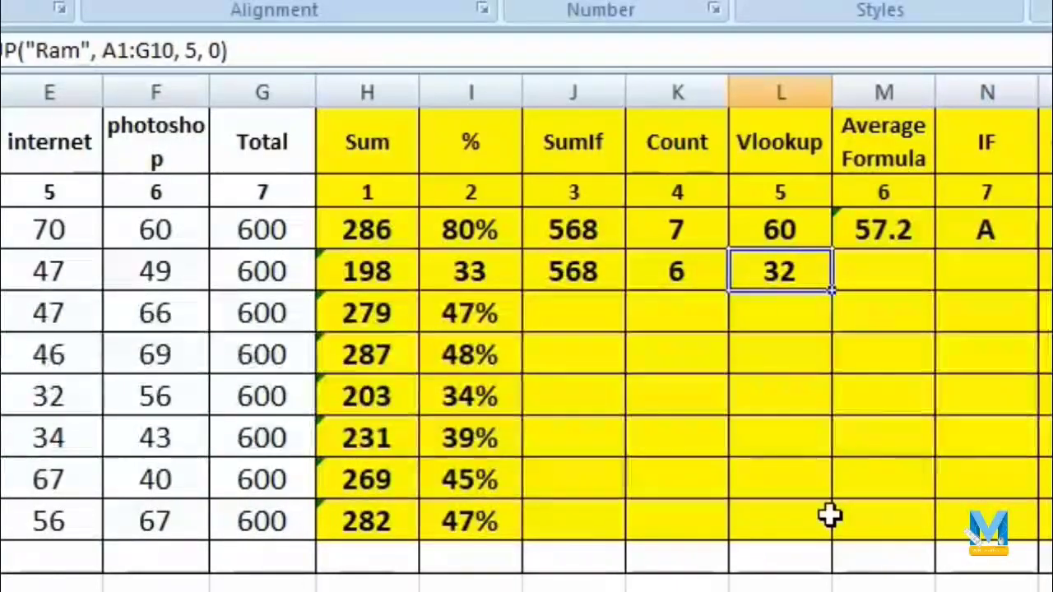
pyautogui.press('F2')
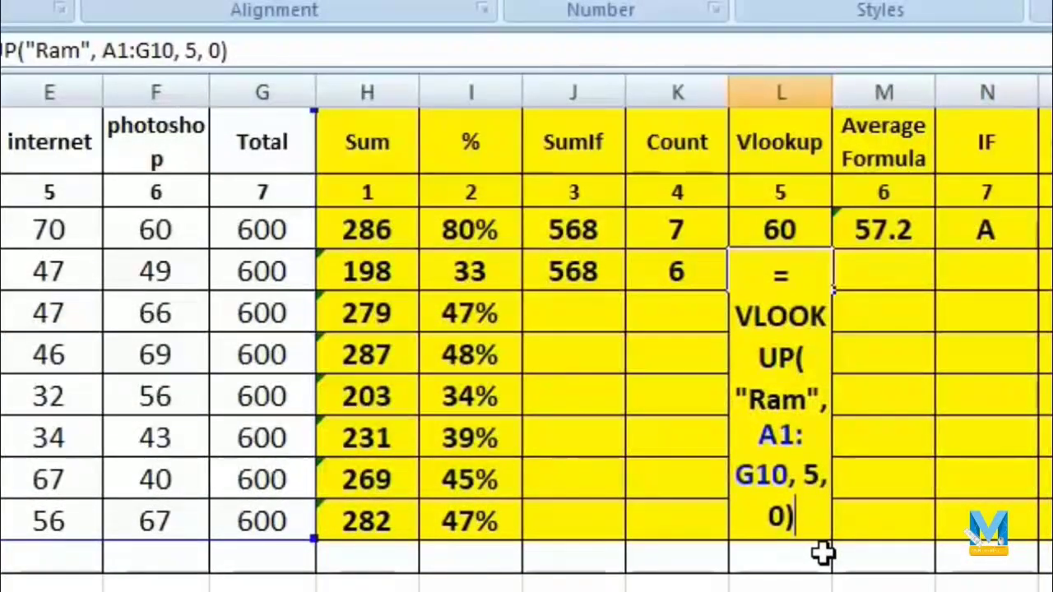
pyautogui.hotkey('ctrl', 'Return')
# Average the row 4 marks in M4 with =AVERAGE(B4:F4) and fill the formula down through M10
pyautogui.press('Right')
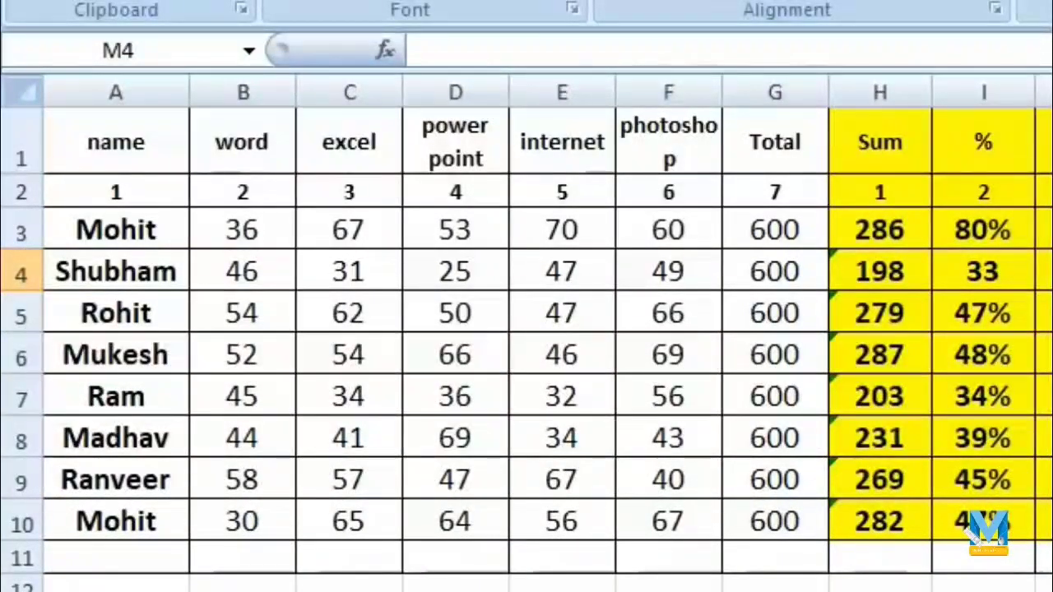
pyautogui.write('=')
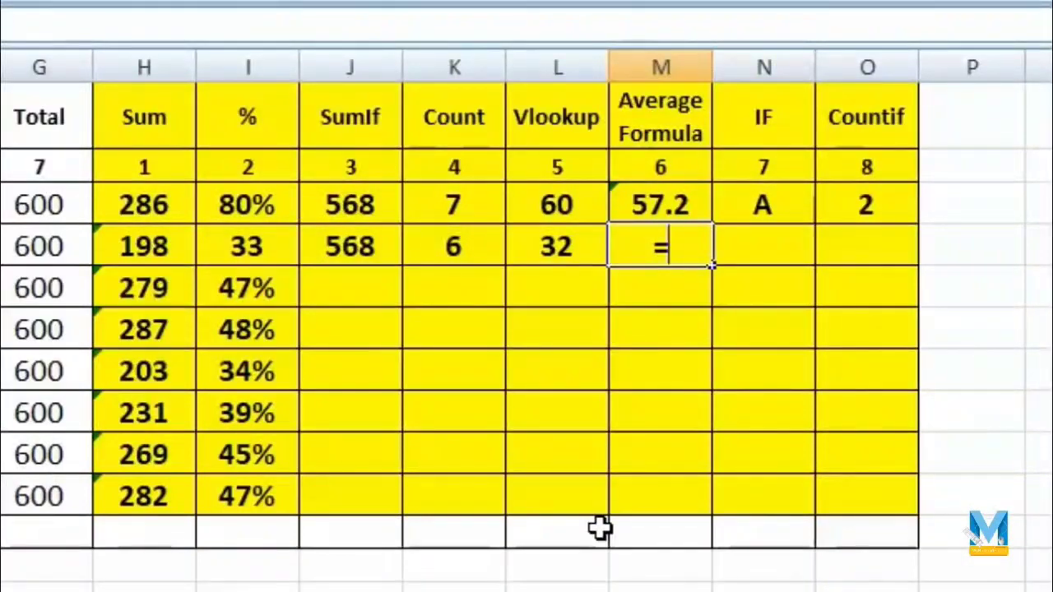
pyautogui.write('ave')
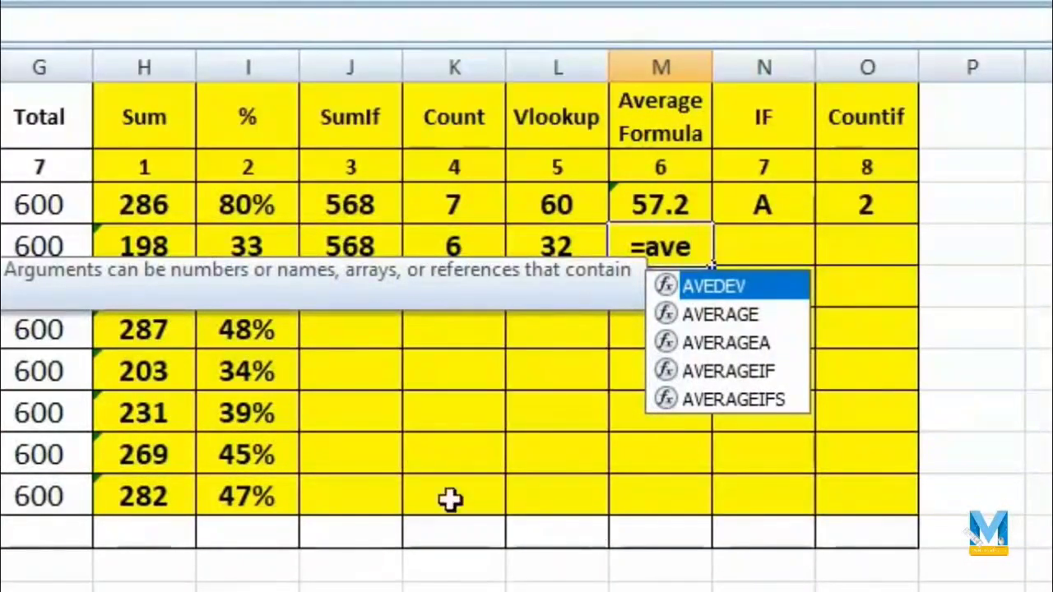
pyautogui.doubleClick(741, 319)
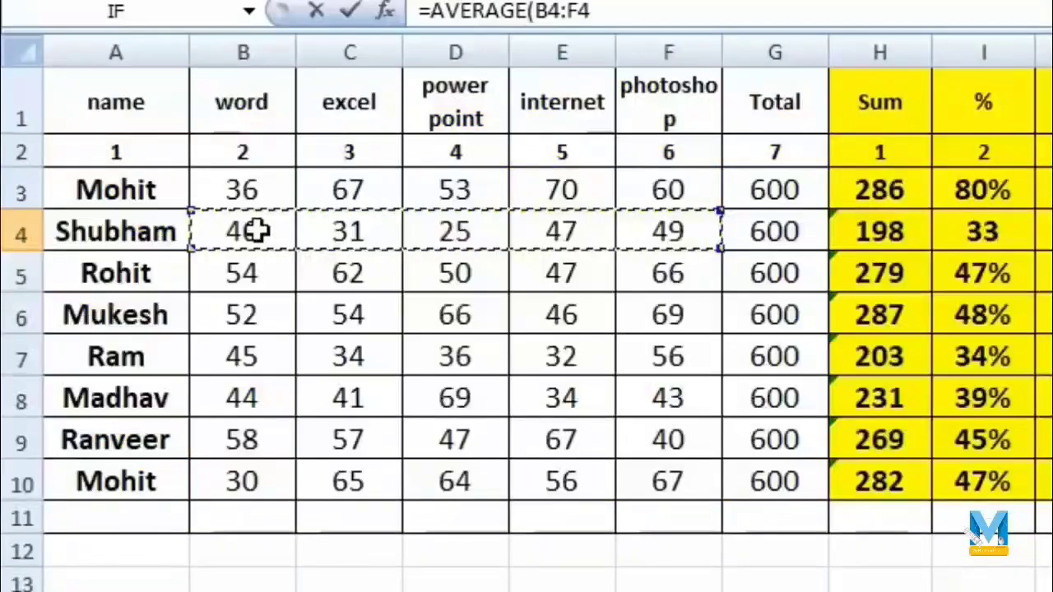
pyautogui.moveTo(254, 229); pyautogui.dragTo(682, 235)
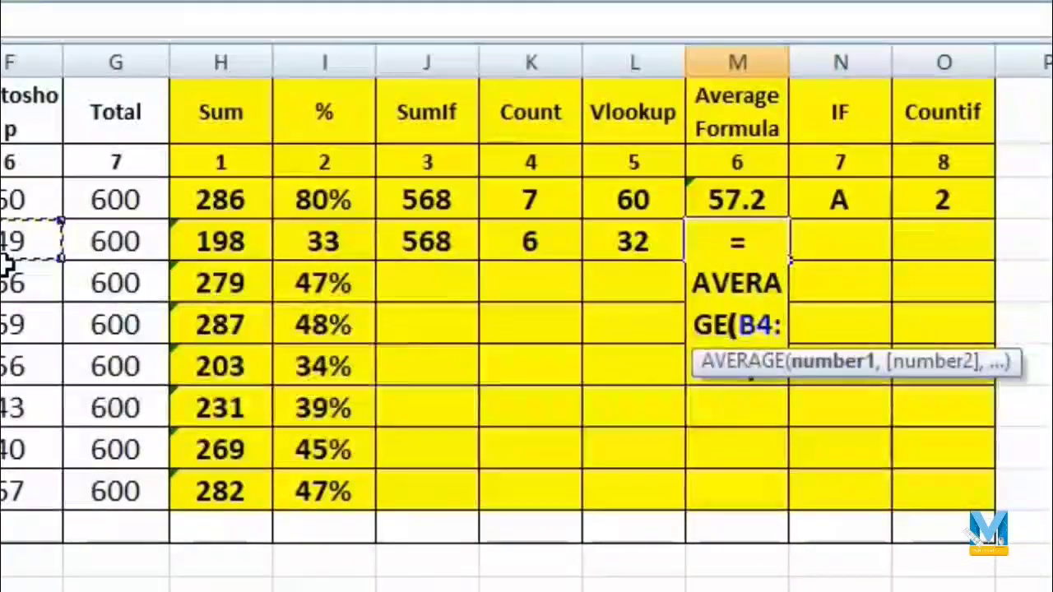
pyautogui.write(')')
pyautogui.press('Return')
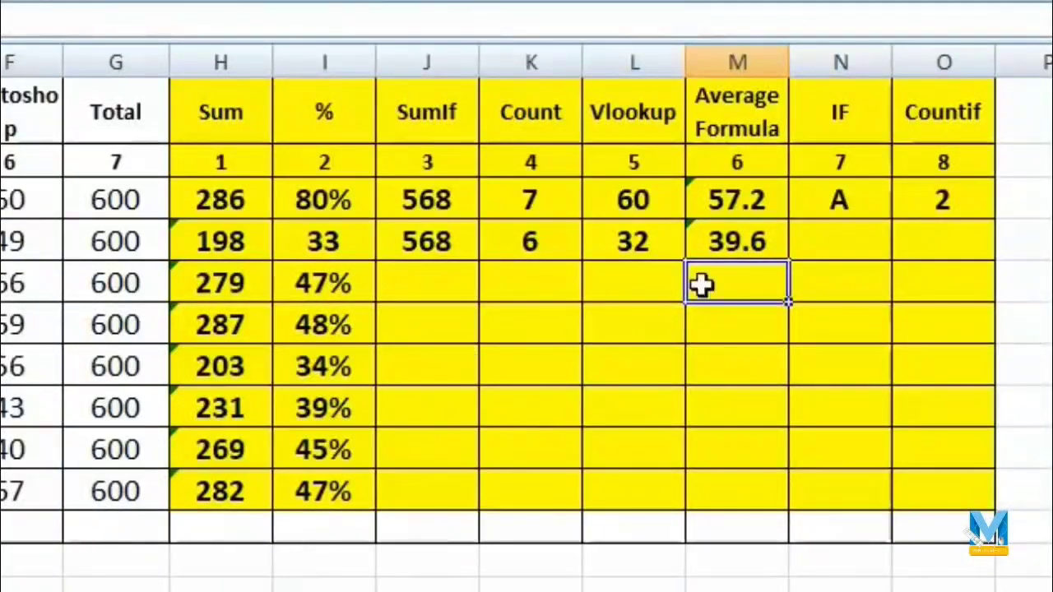
pyautogui.click(748, 250)
pyautogui.moveTo(790, 262); pyautogui.dragTo(799, 505)
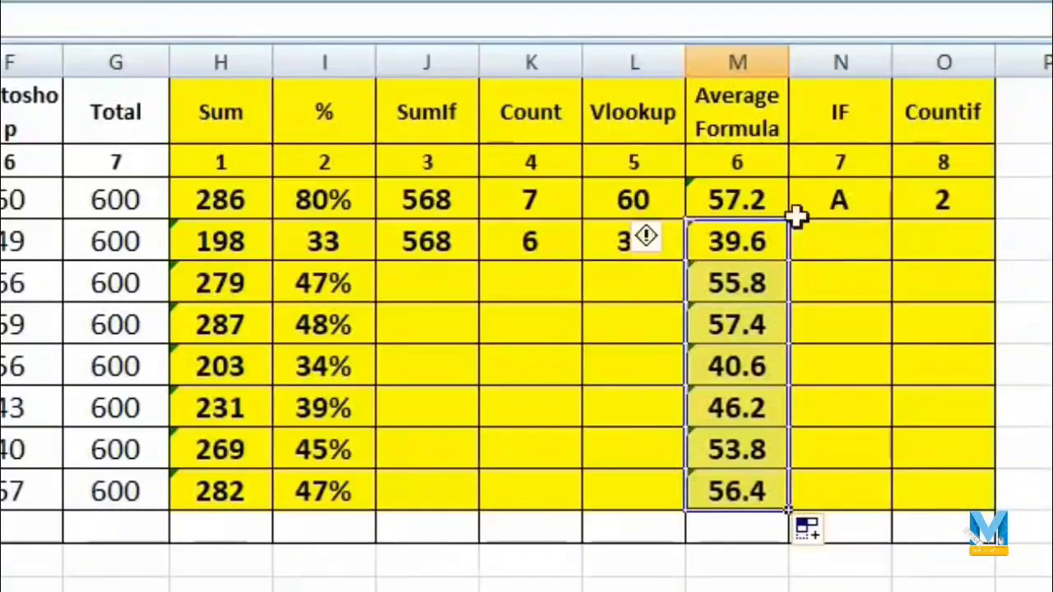
# Start a nested IF formula in N4 that returns "A" when I4>=75%
pyautogui.click(837, 243)
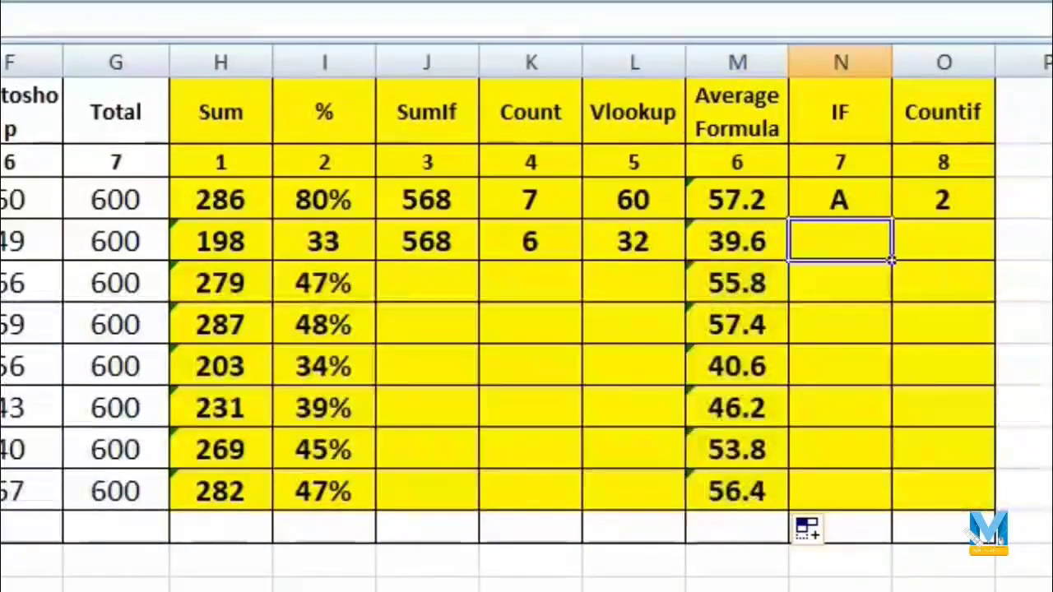
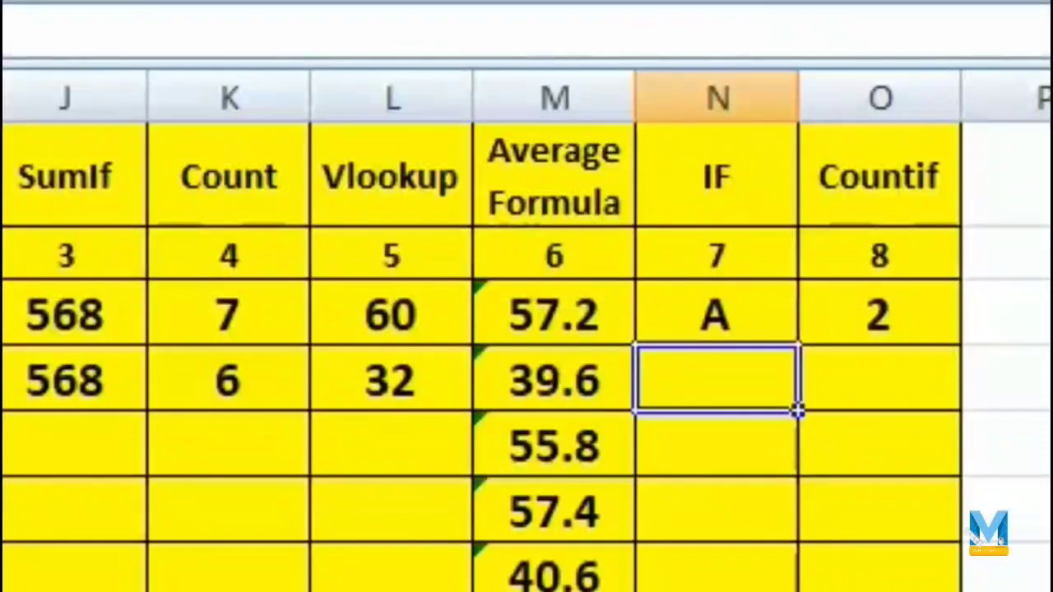
pyautogui.write('=')
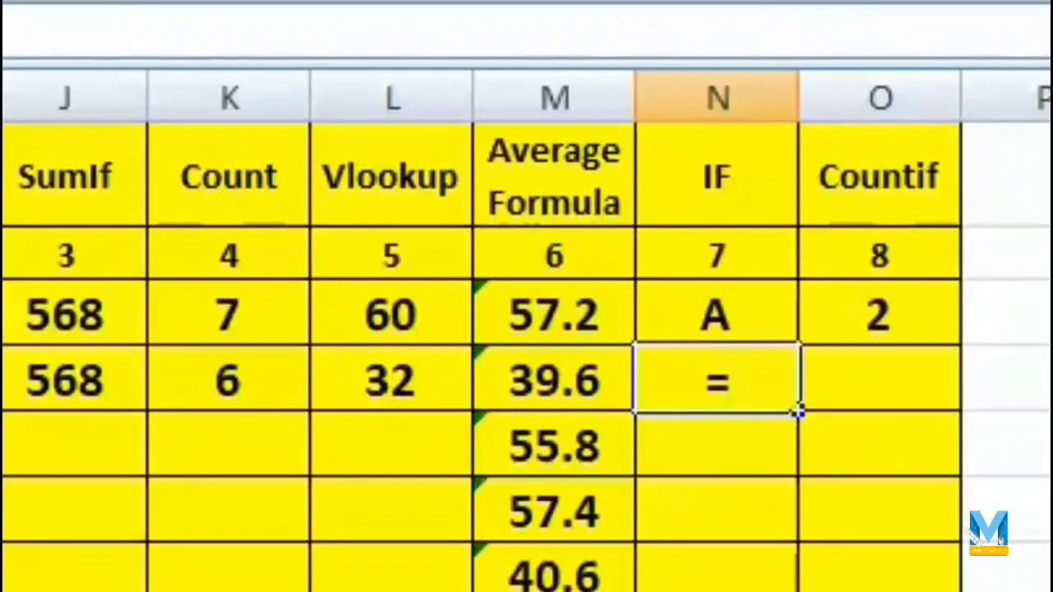
pyautogui.write('if(')
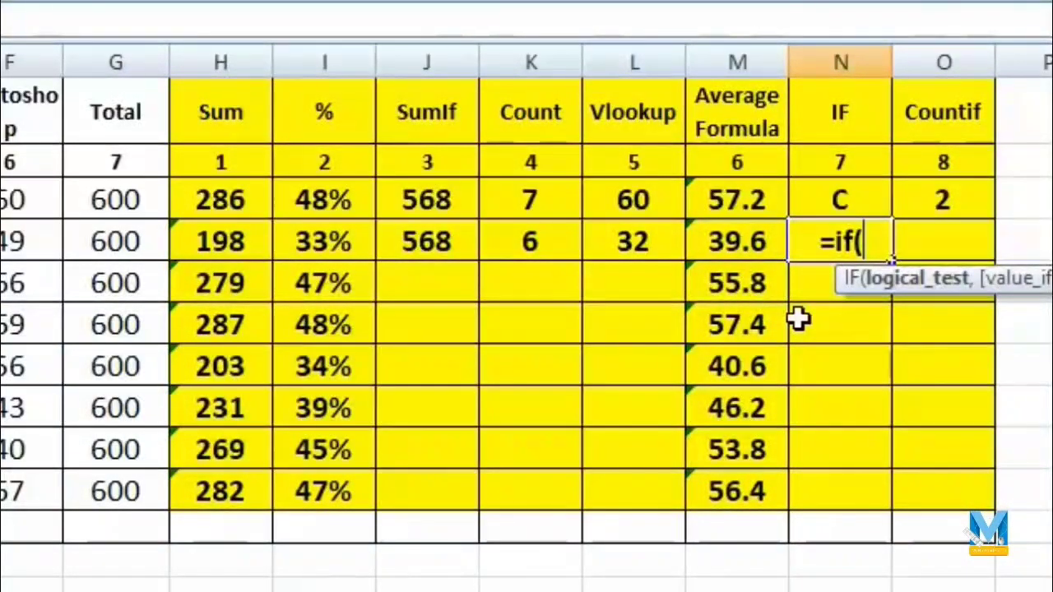
pyautogui.click(307, 245)
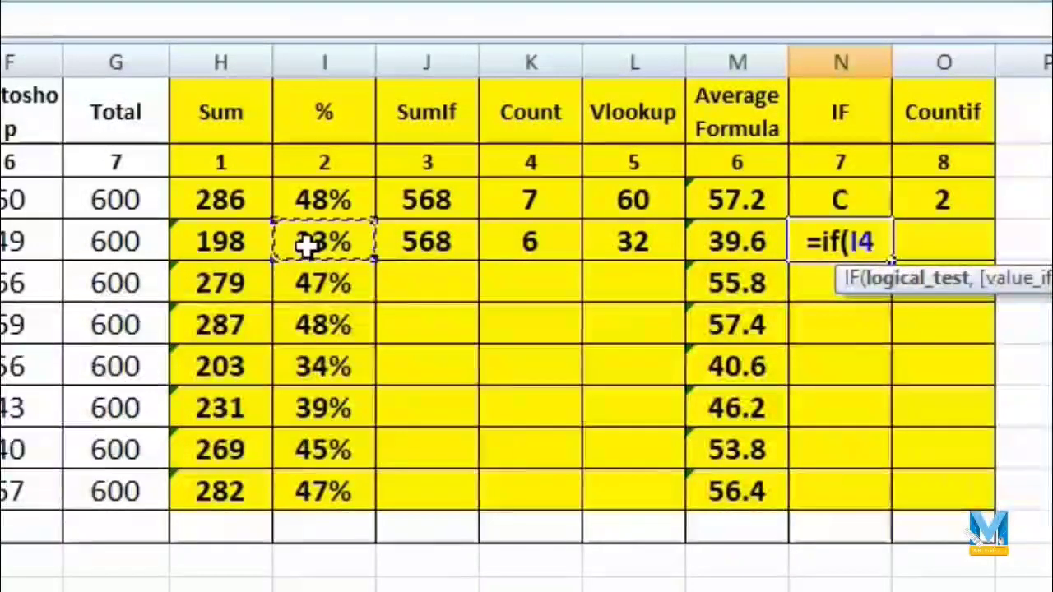
pyautogui.write('>')
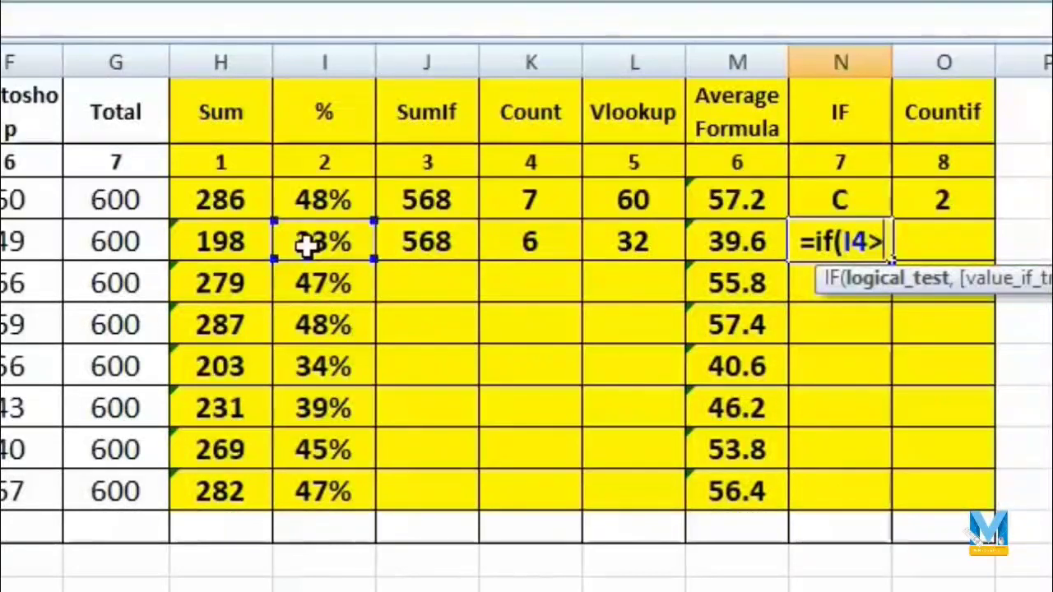
pyautogui.write('=')
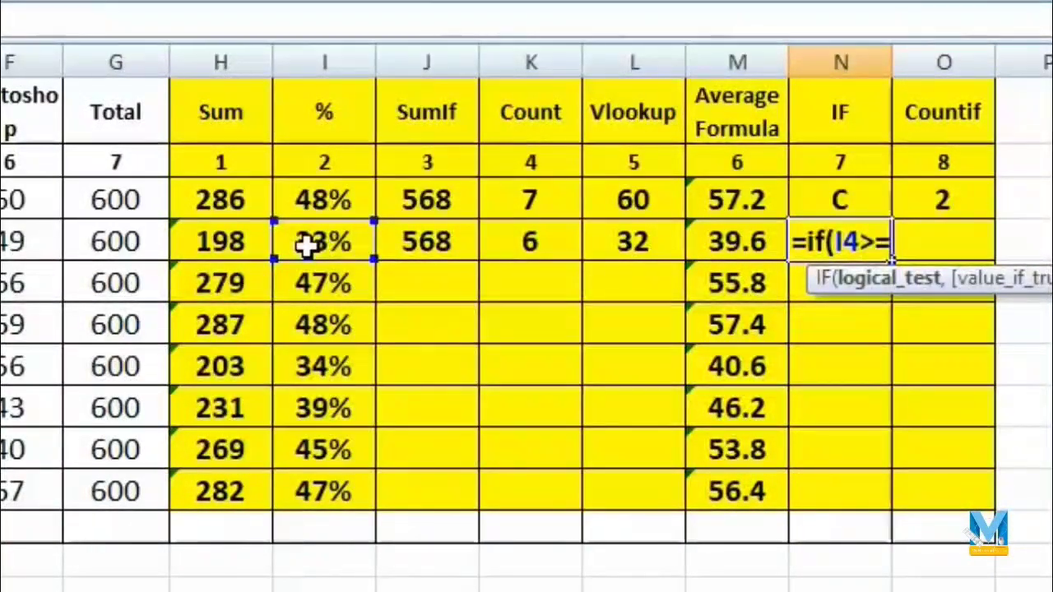
pyautogui.write('75')
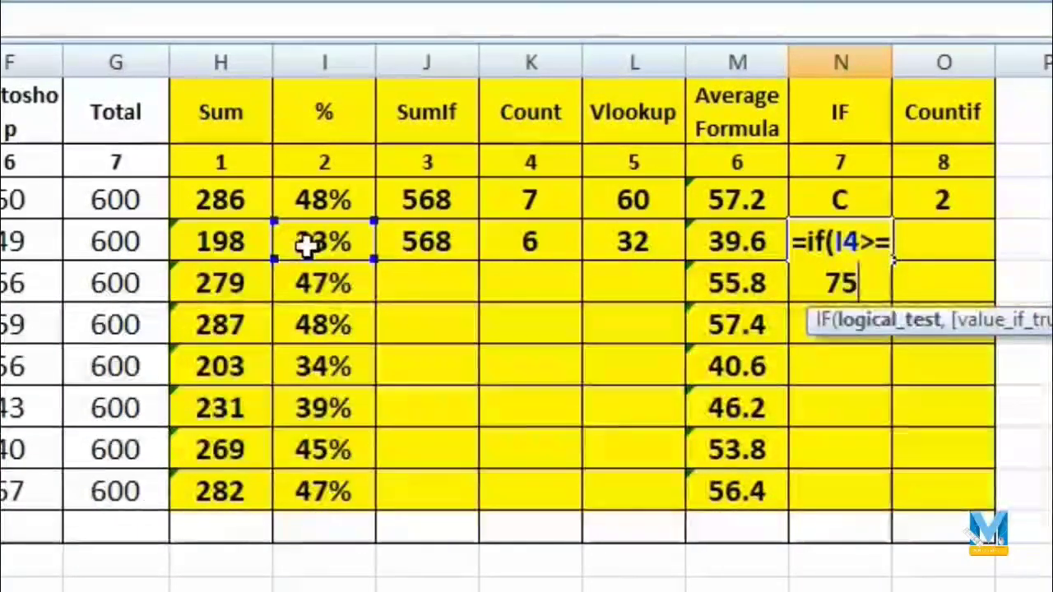
pyautogui.write('%')
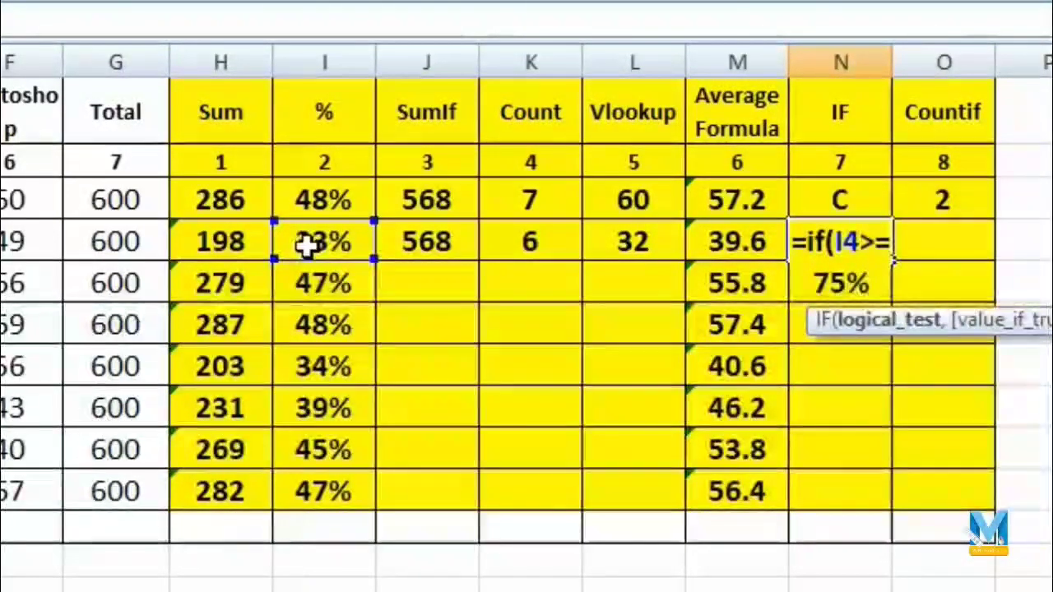
pyautogui.write(', "')
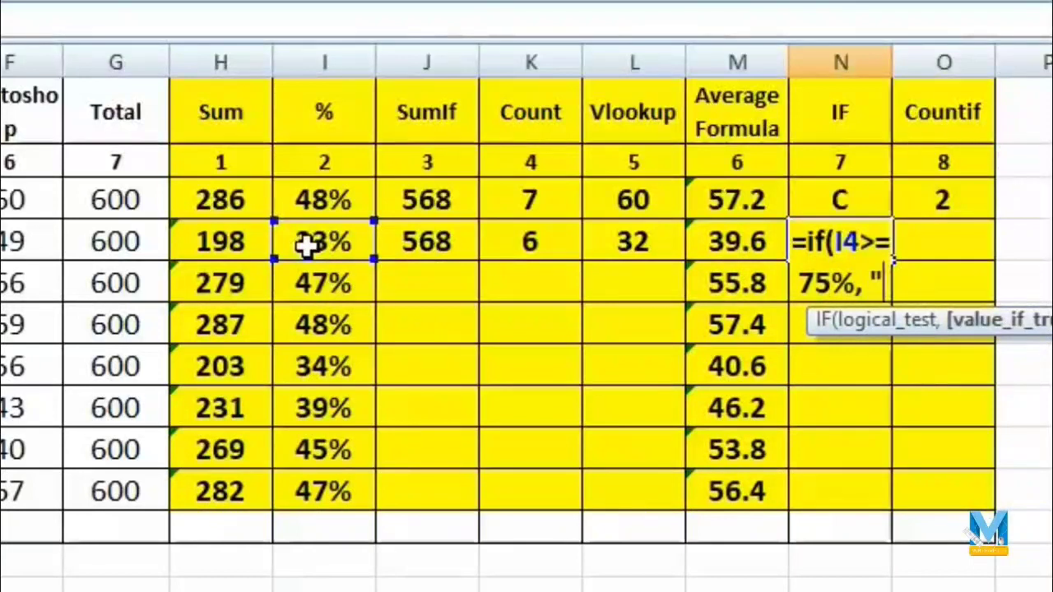
pyautogui.write('A')
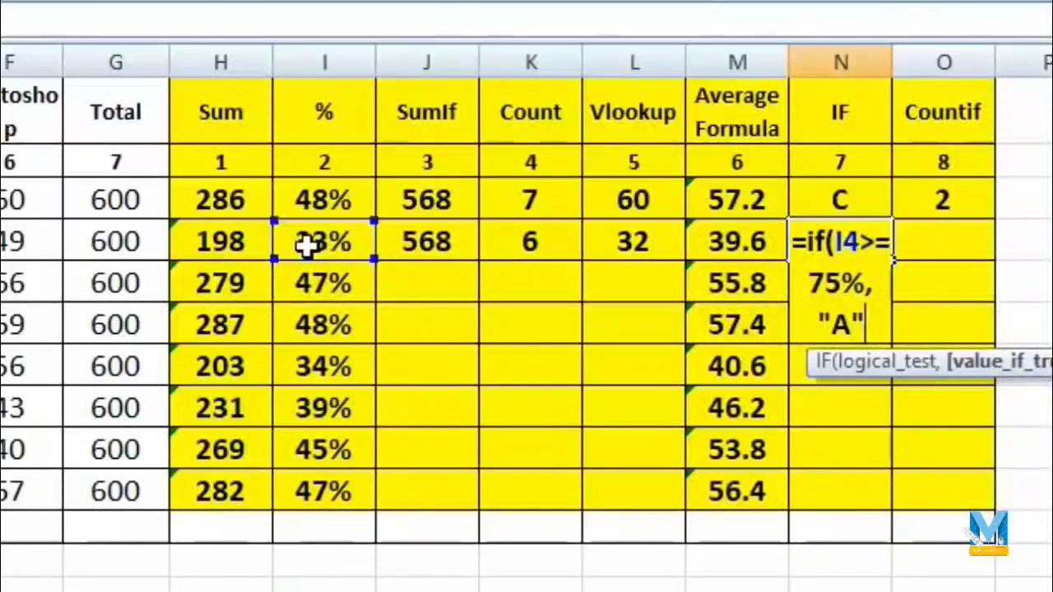
pyautogui.write(',')
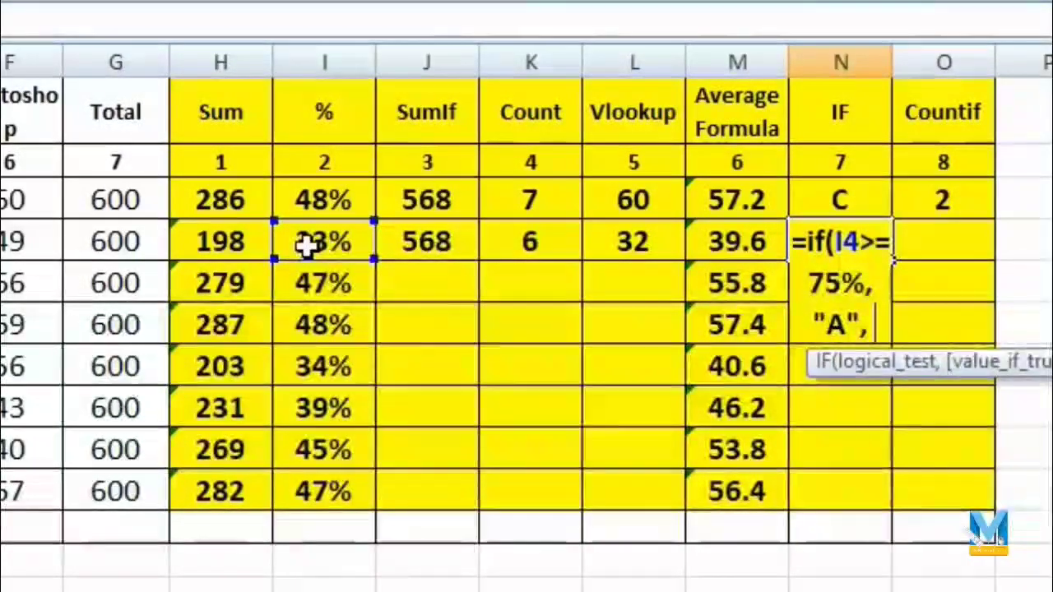
# Add a second IF to the N4 formula that returns "B" when I4>=60%
pyautogui.write(' if(')
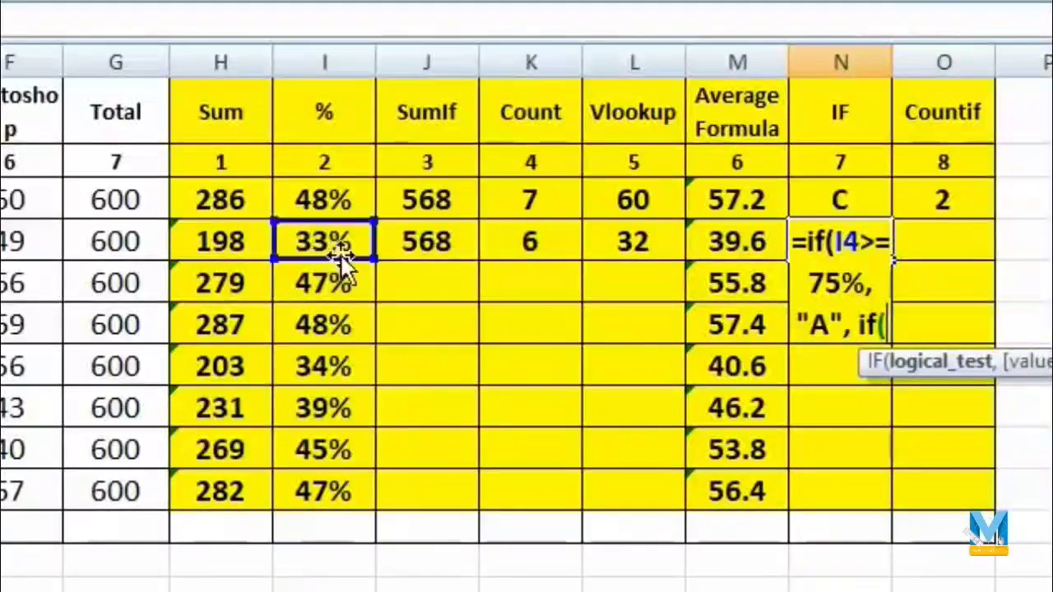
pyautogui.click(337, 240)
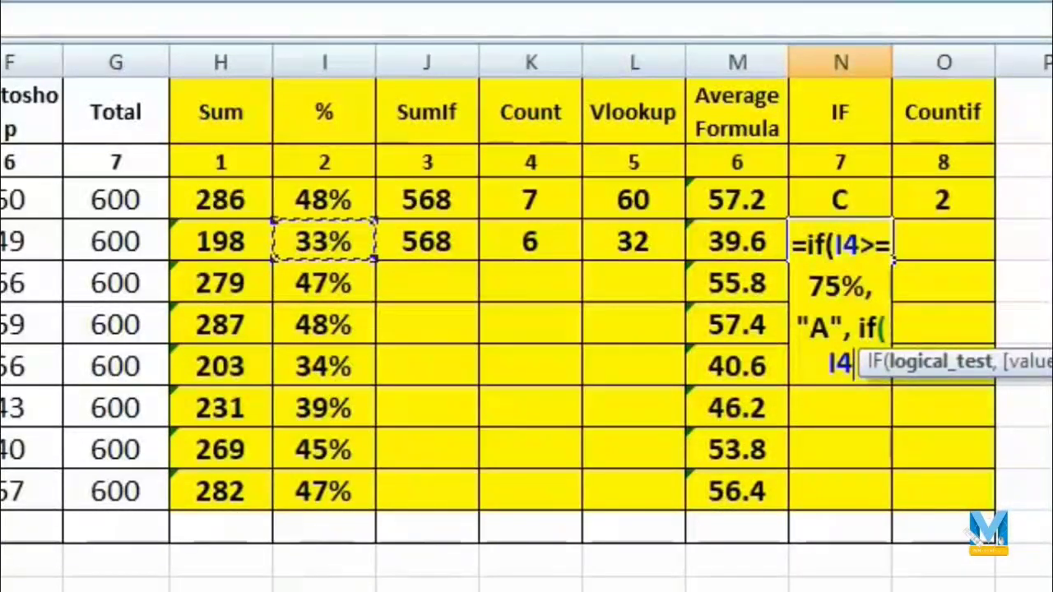
pyautogui.write('>')
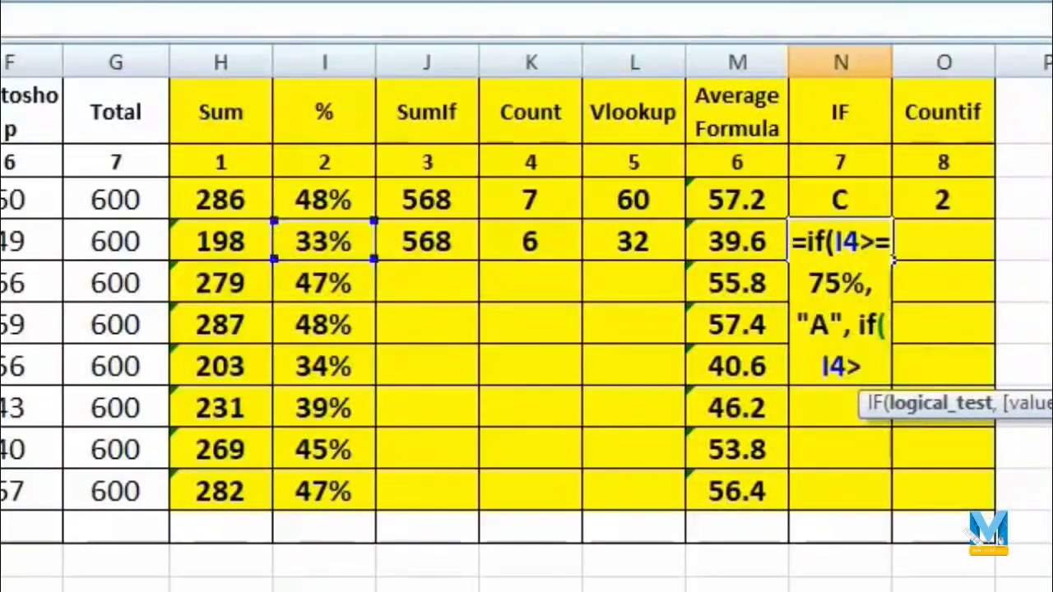
pyautogui.write('=')
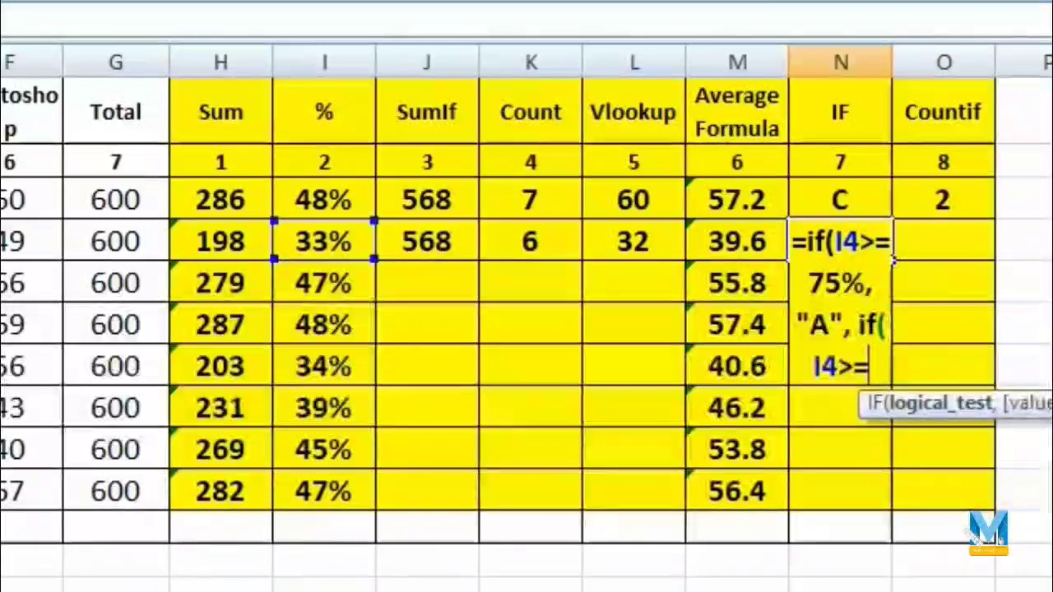
pyautogui.write('60')
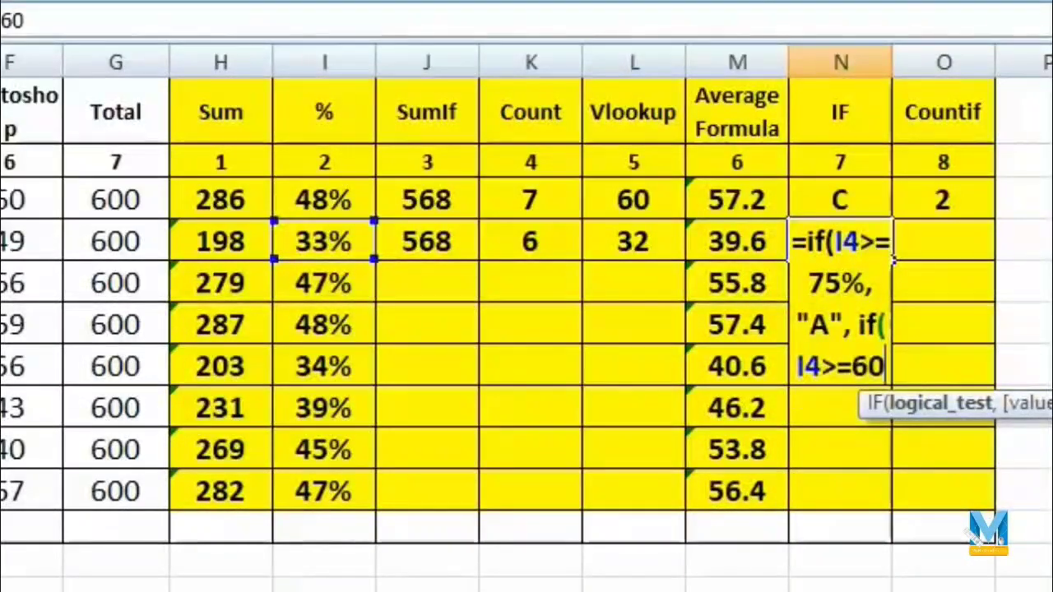
pyautogui.write('%')
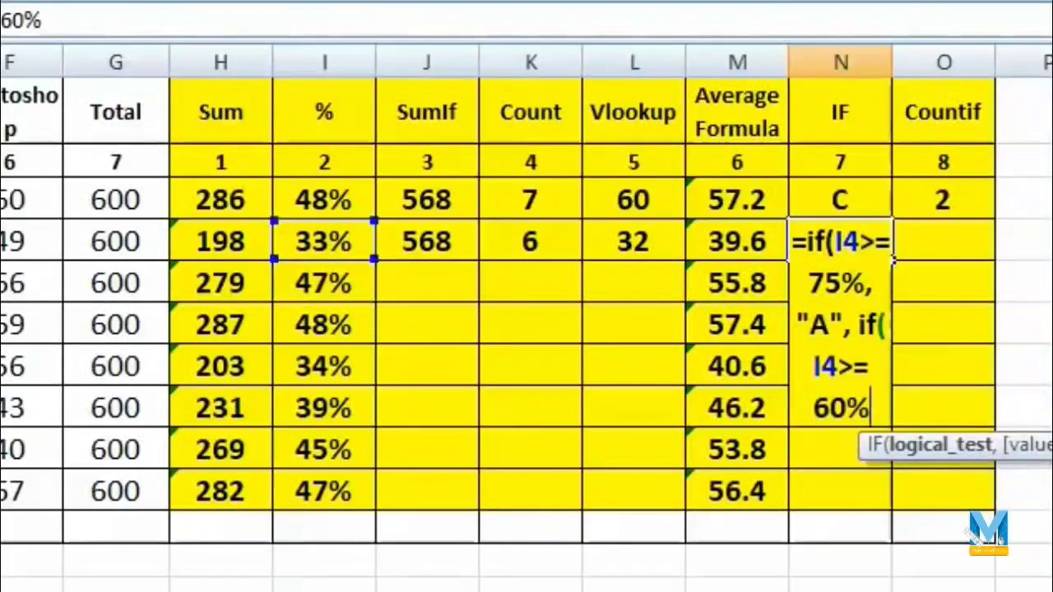
pyautogui.write(', "')
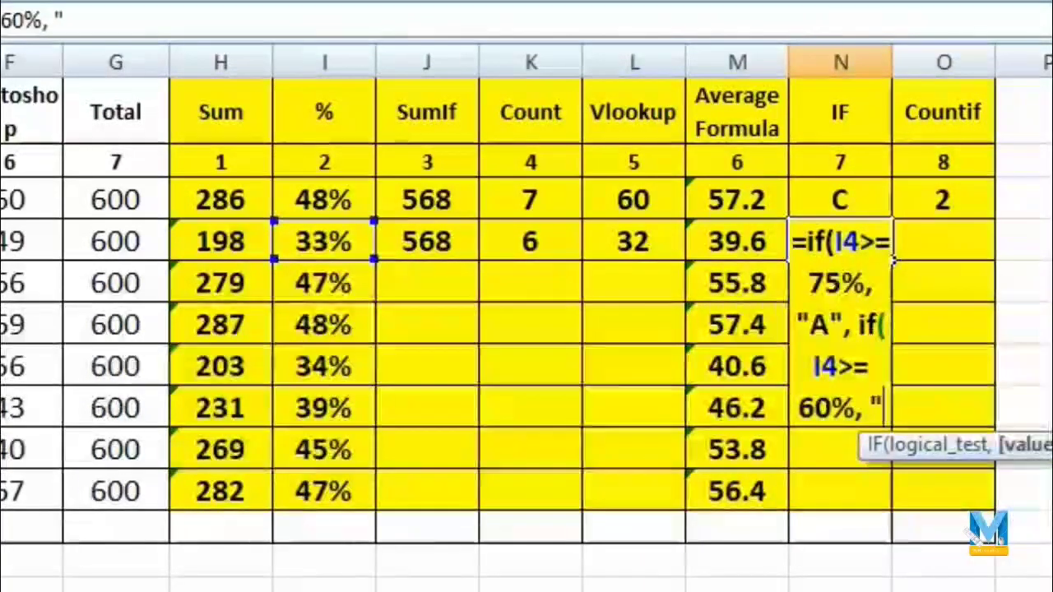
pyautogui.write('B"')
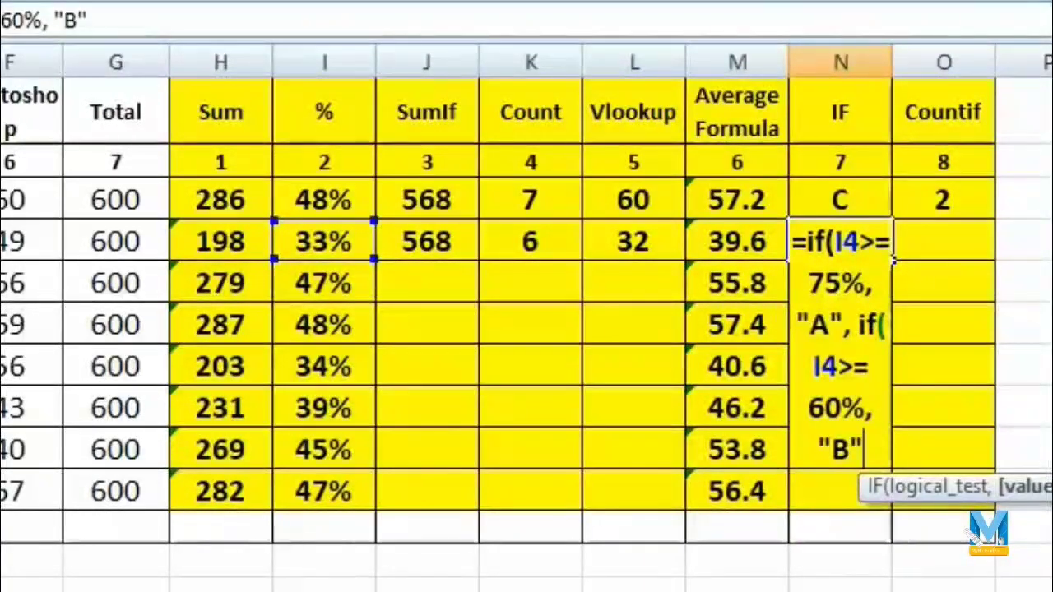
pyautogui.write(', ')
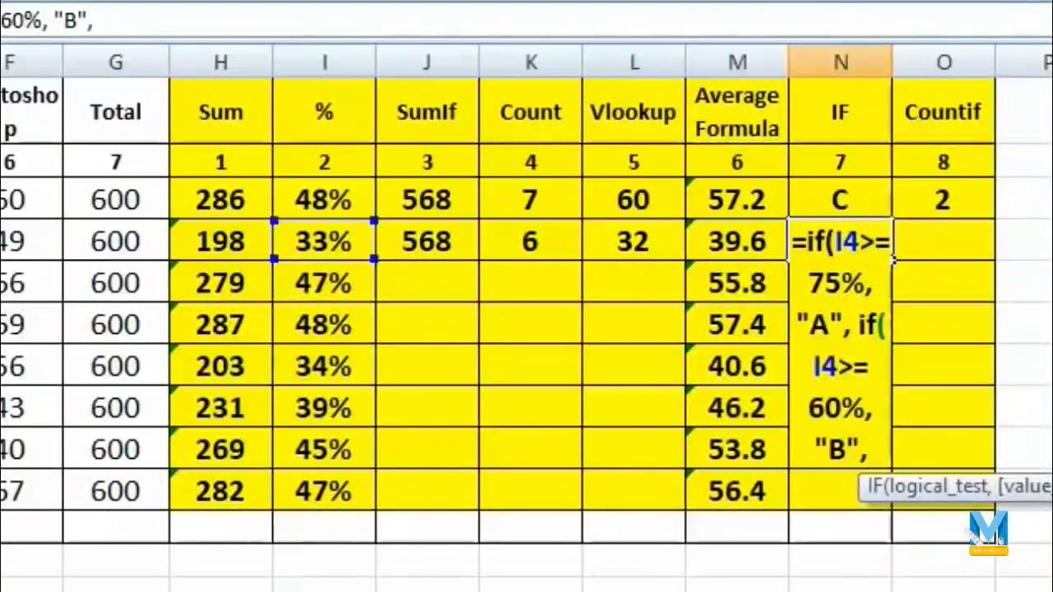
# Add a third IF to the N4 formula that returns "C" when I4>=45%
pyautogui.write('i')
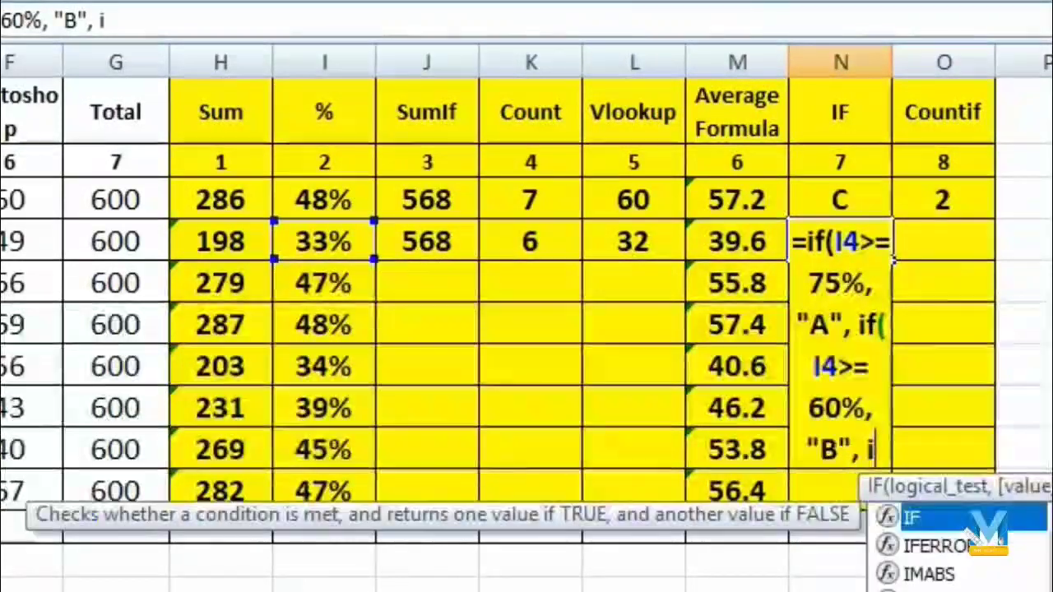
pyautogui.write('f(')
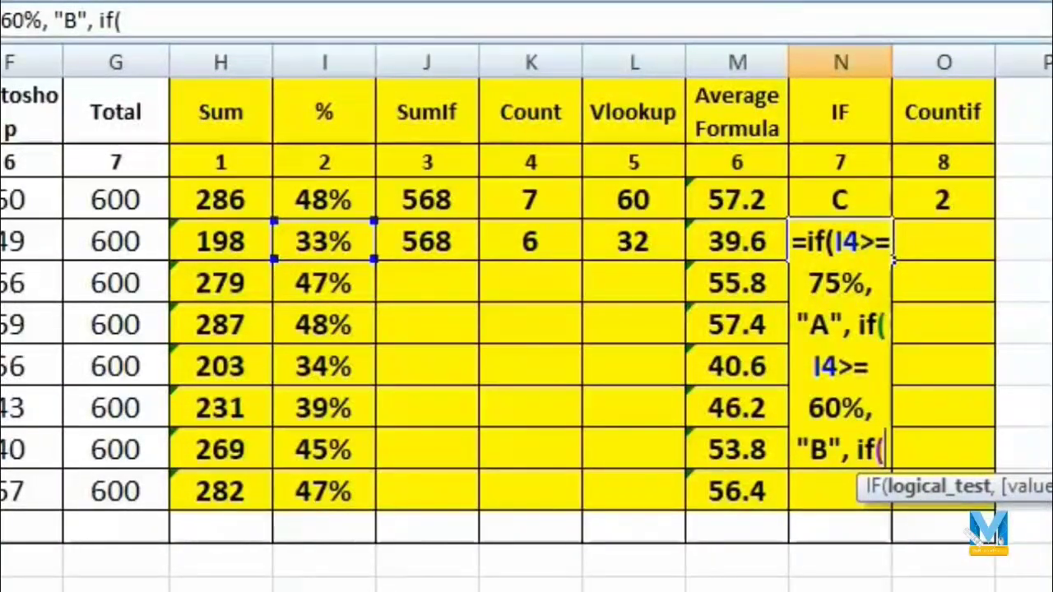
pyautogui.click(330, 237)
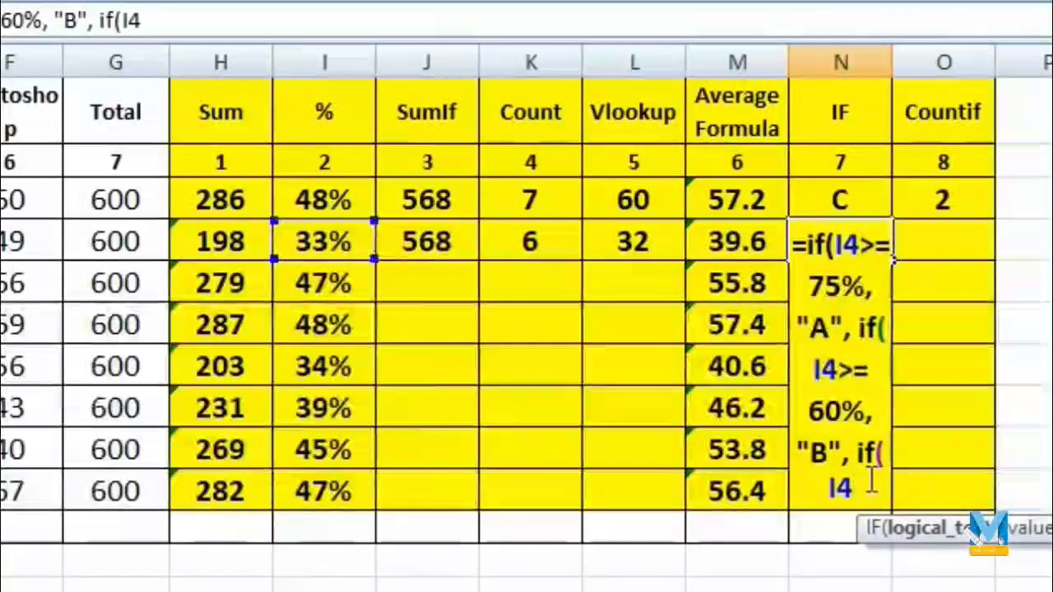
pyautogui.write('>')
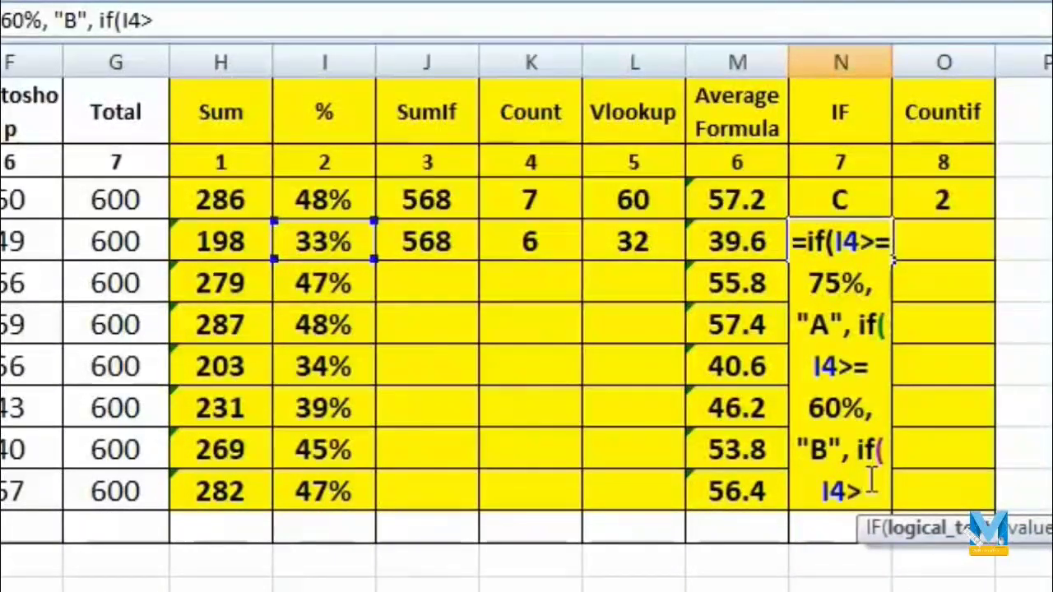
pyautogui.write('=')
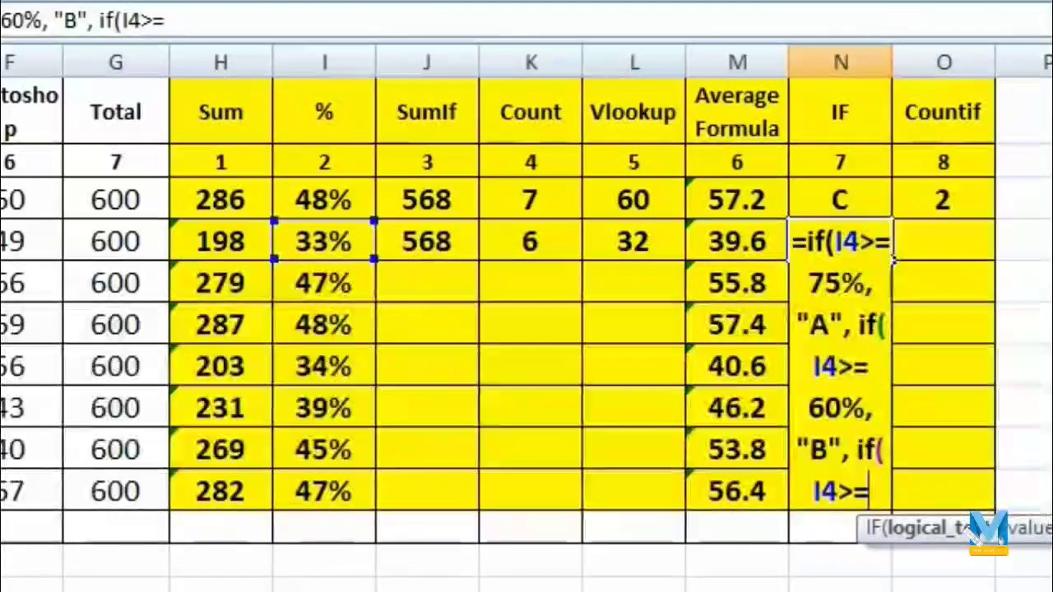
pyautogui.write('45')
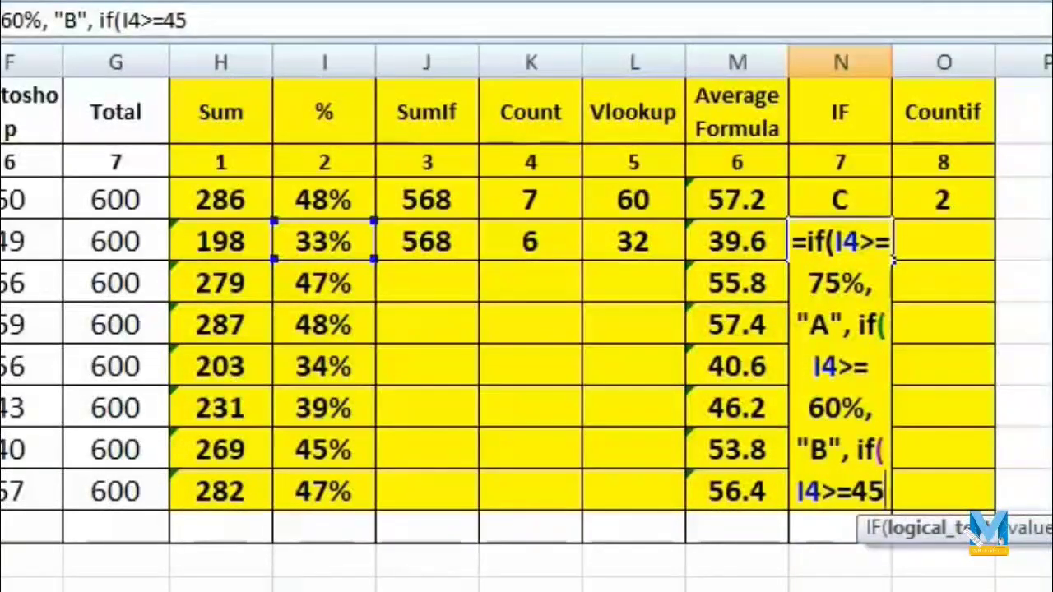
pyautogui.write('%')
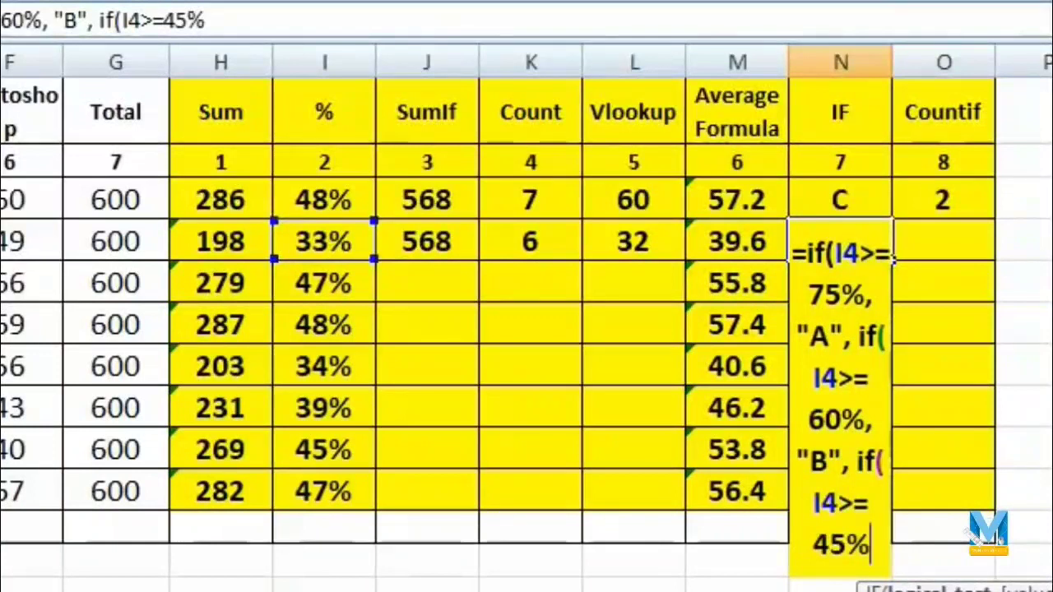
pyautogui.write(',')
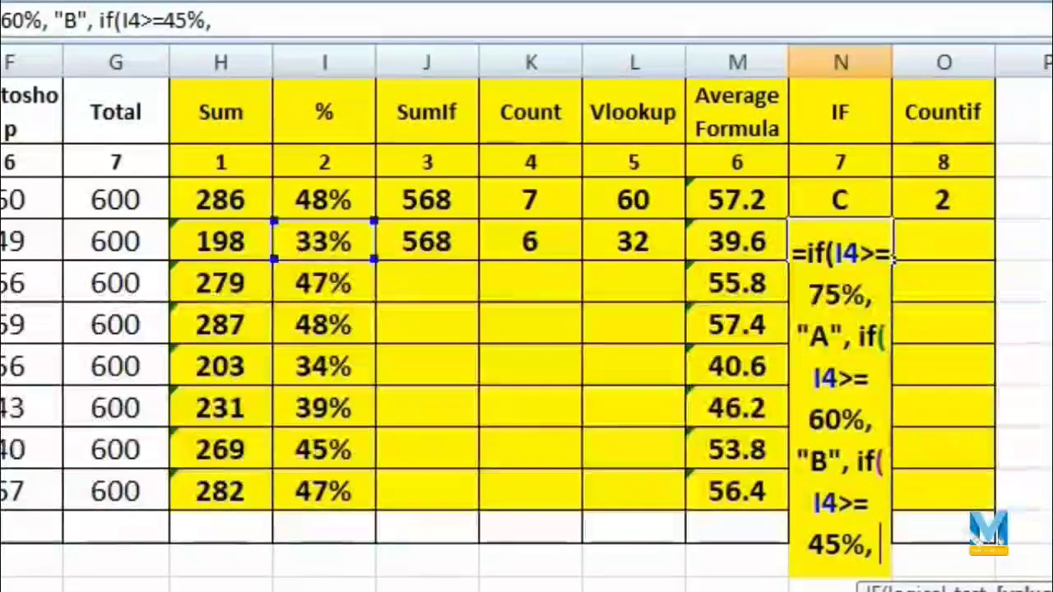
pyautogui.write(' "C"')
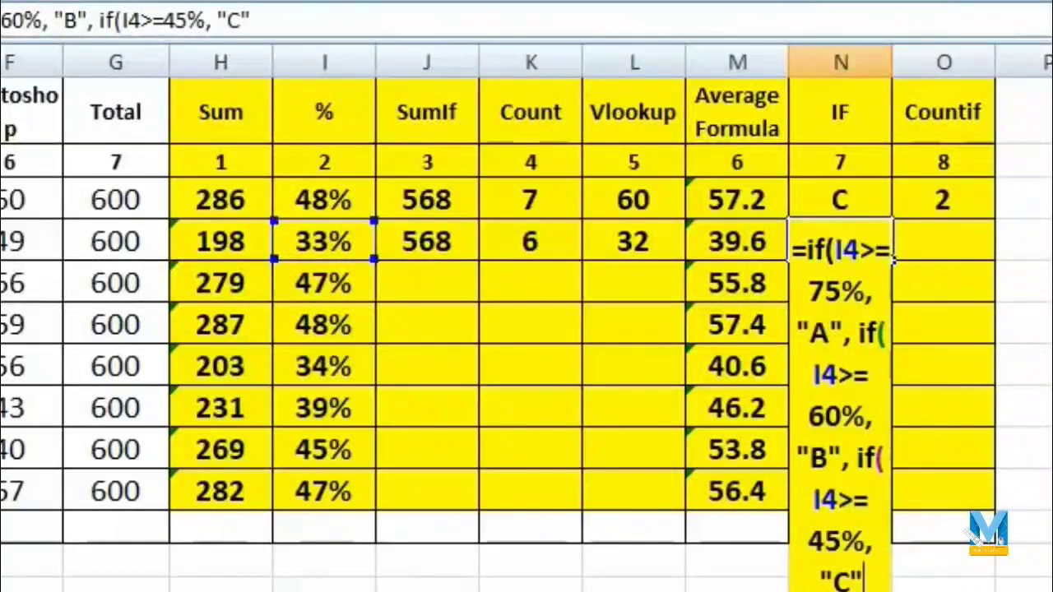
# Finish the N4 formula with "D" as the fallback grade, close all three IF functions and enter it
pyautogui.write(',')
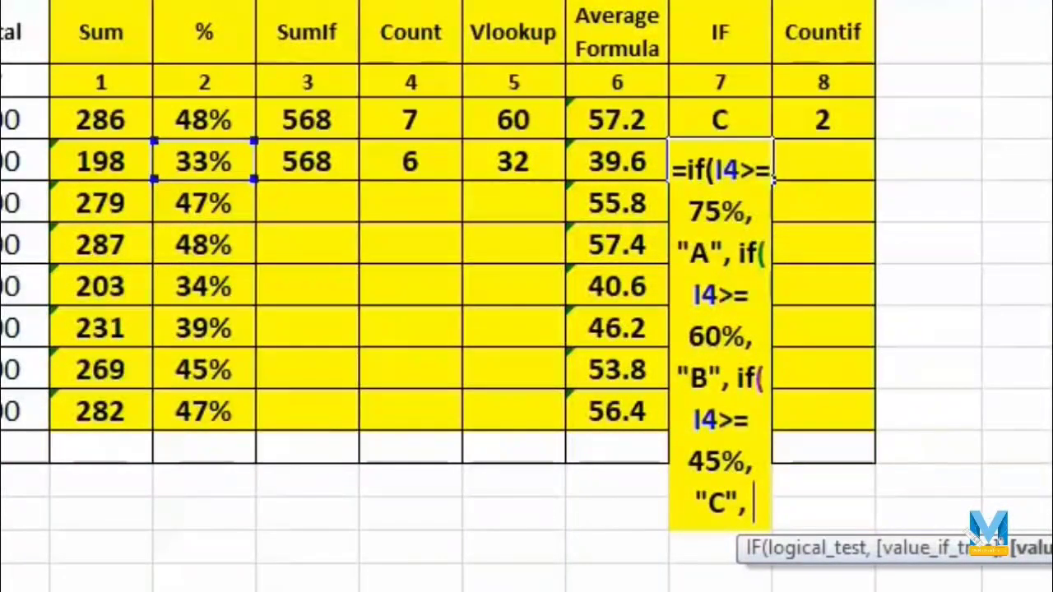
pyautogui.write('"D"')
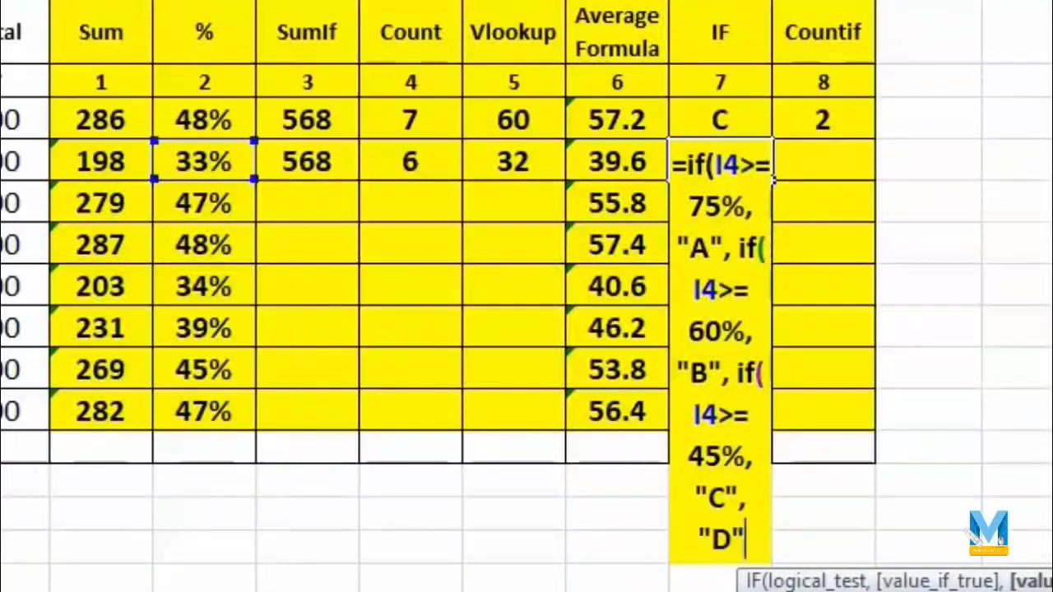
pyautogui.write(')))')
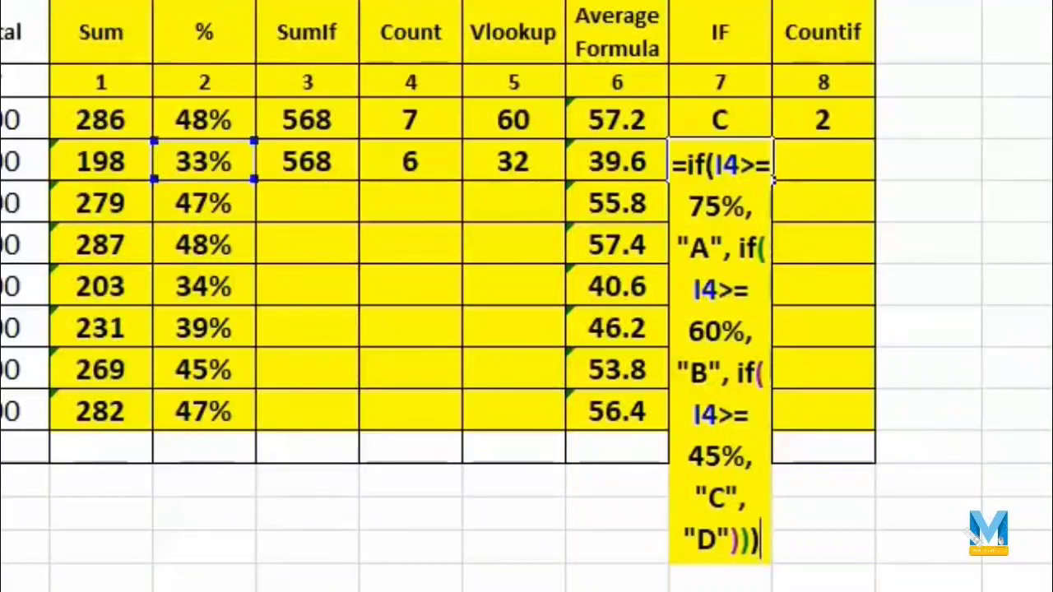
pyautogui.press('Return')
# Compare the grade formula in N4 with the percentage in I4
pyautogui.click(731, 171)
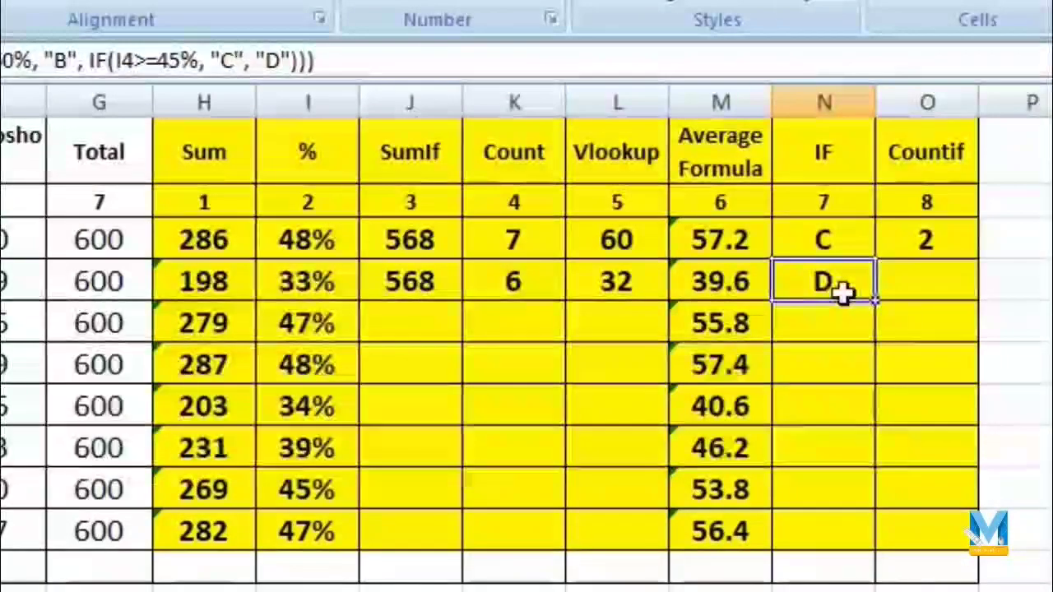
pyautogui.click(342, 288)
pyautogui.click(852, 280)
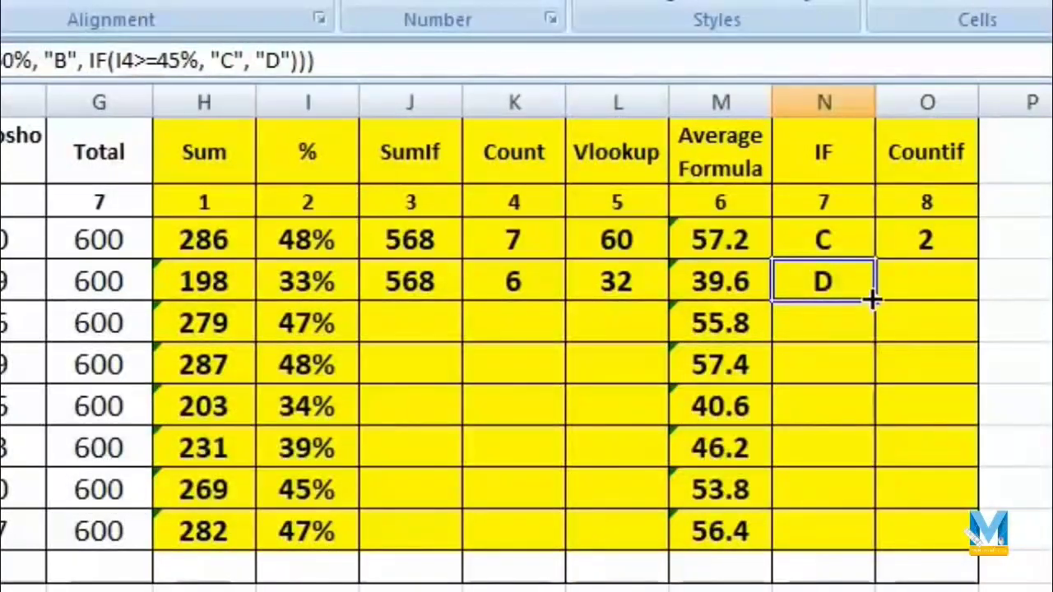
# Fill the grade formula from N4 down through N10 and check the grades in N5 to N7 against their percentages
pyautogui.moveTo(876, 303); pyautogui.dragTo(875, 550)
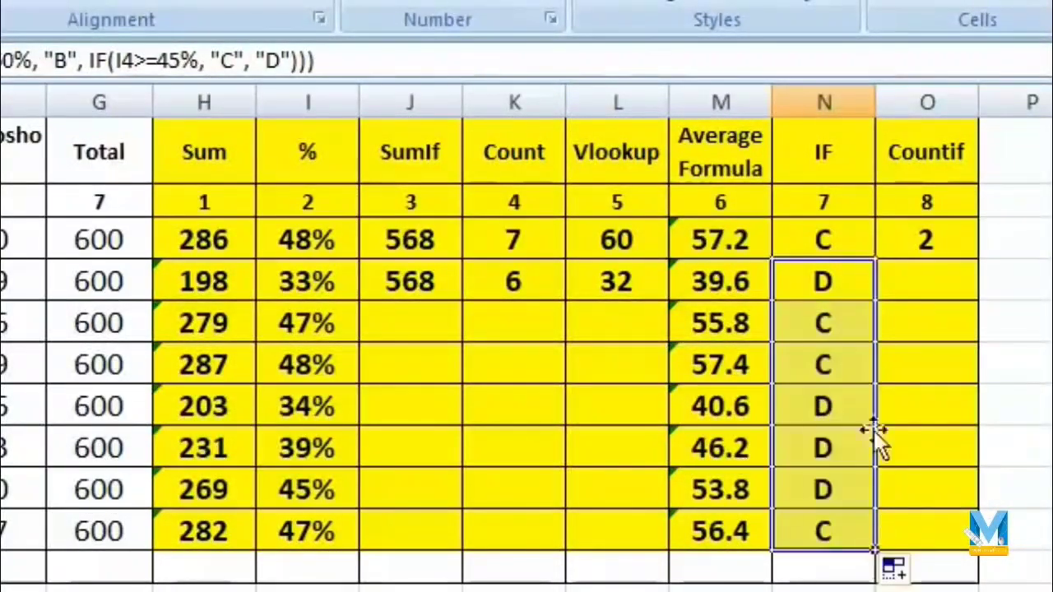
pyautogui.click(839, 321)
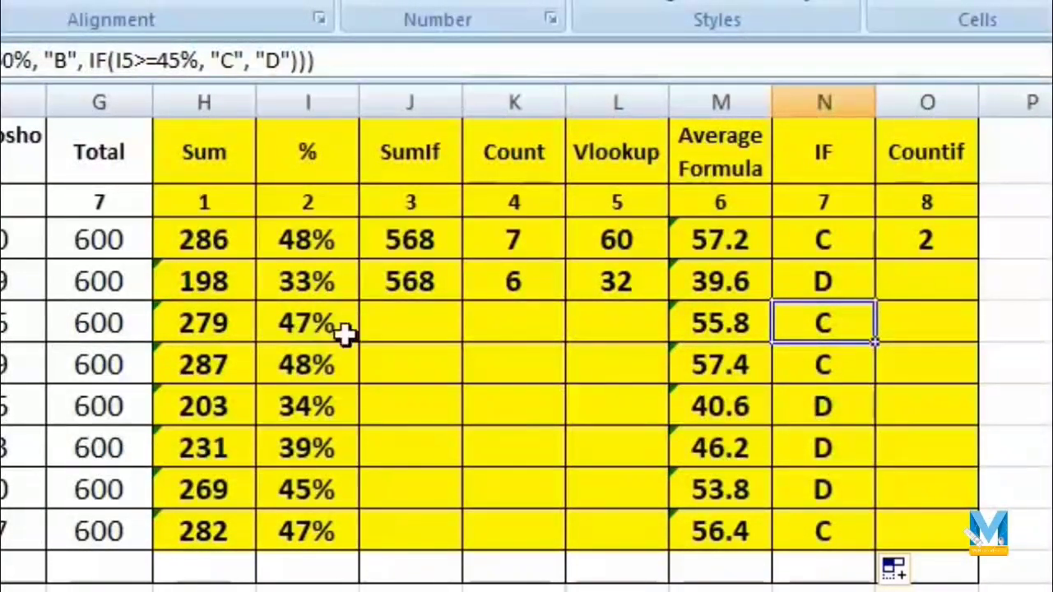
pyautogui.click(844, 371)
pyautogui.click(333, 401)
pyautogui.click(825, 404)
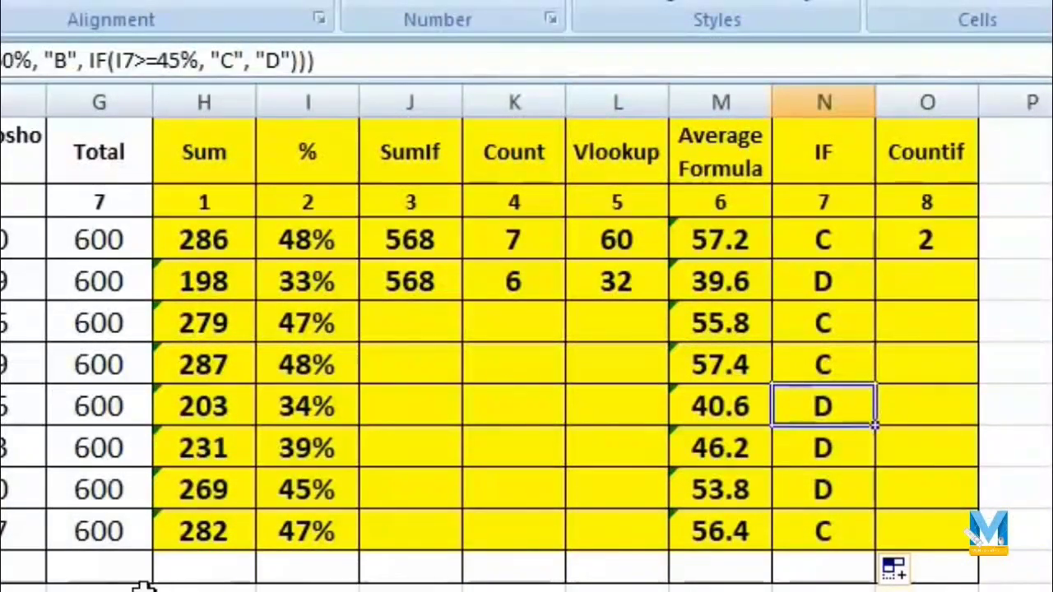
# Compare the grades in N9 and N8 with the percentages in I9 and I8
pyautogui.click(4, 589)
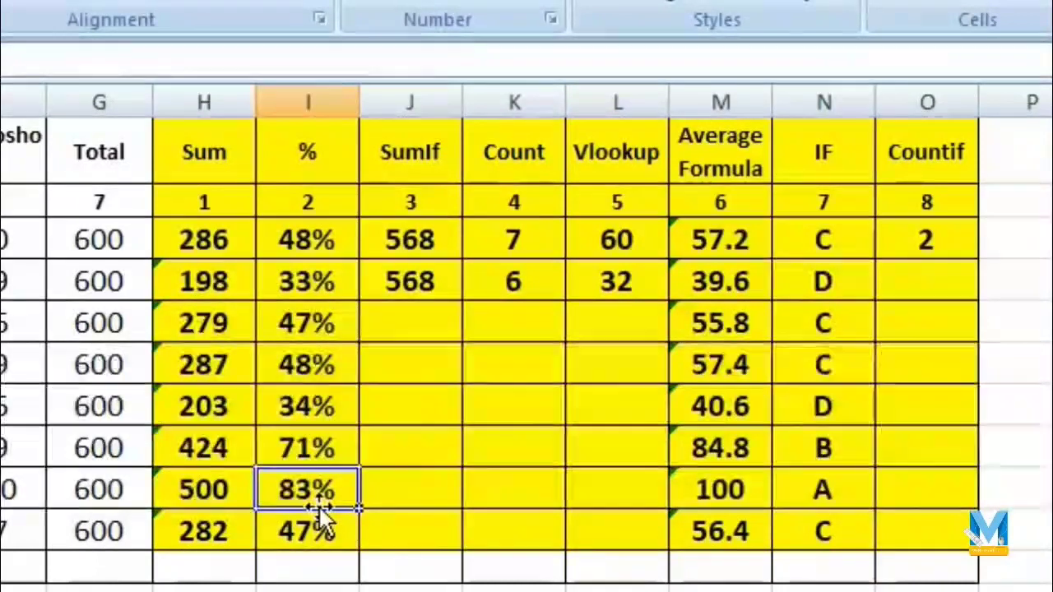
pyautogui.click(861, 493)
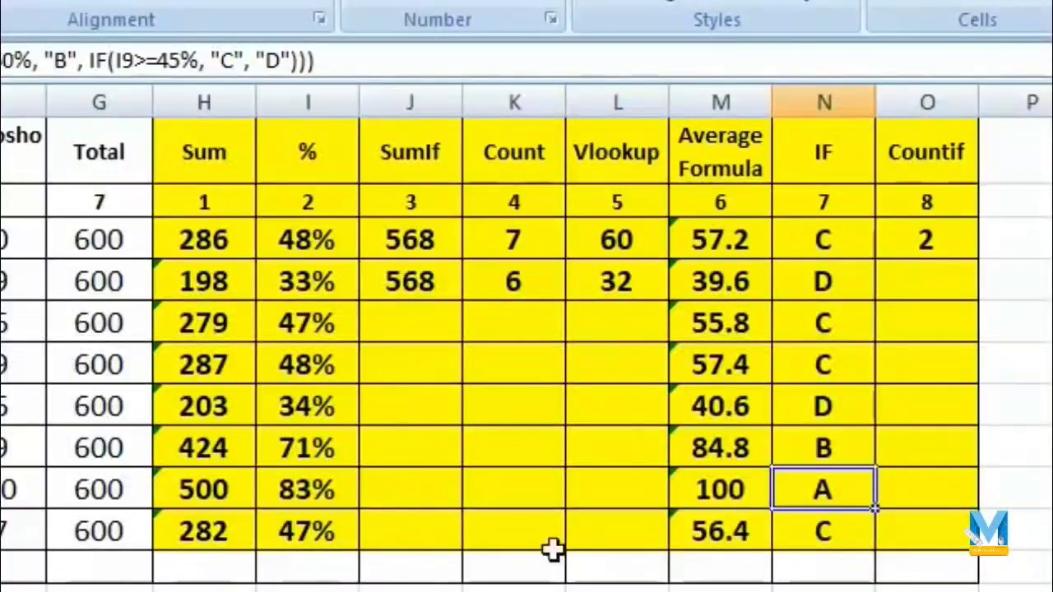
pyautogui.click(309, 449)
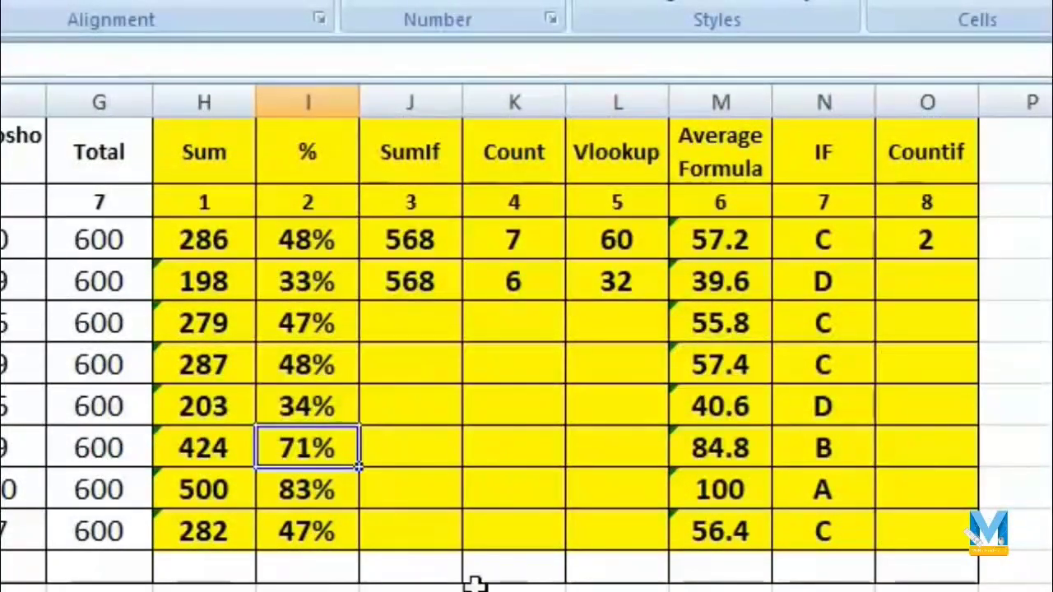
pyautogui.click(796, 446)
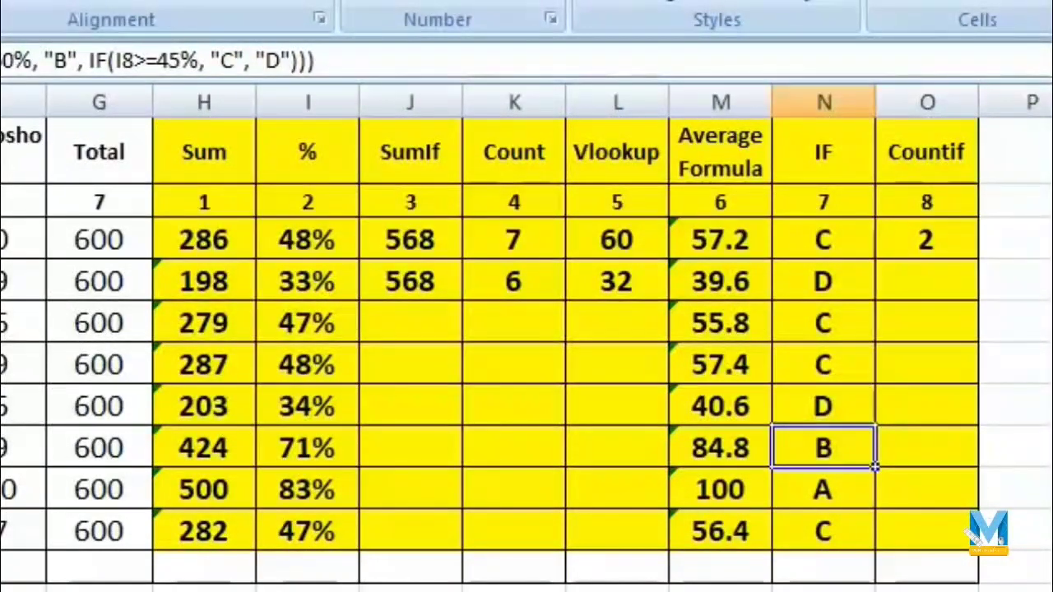
# Enter a COUNTIF formula in O4 that counts "70" in the range B3:G10
pyautogui.click(925, 280)
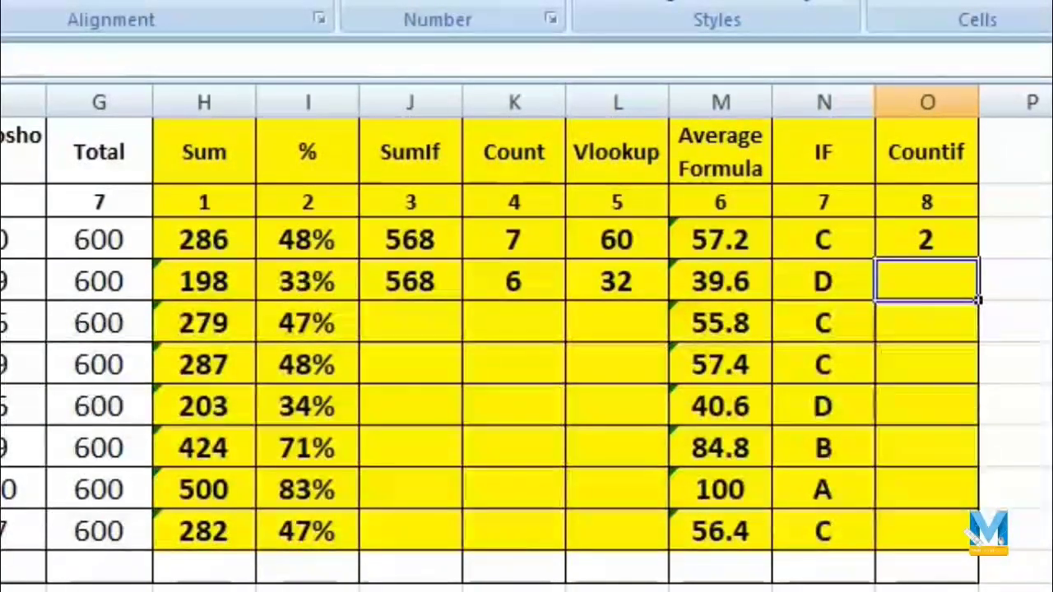
pyautogui.write('=')
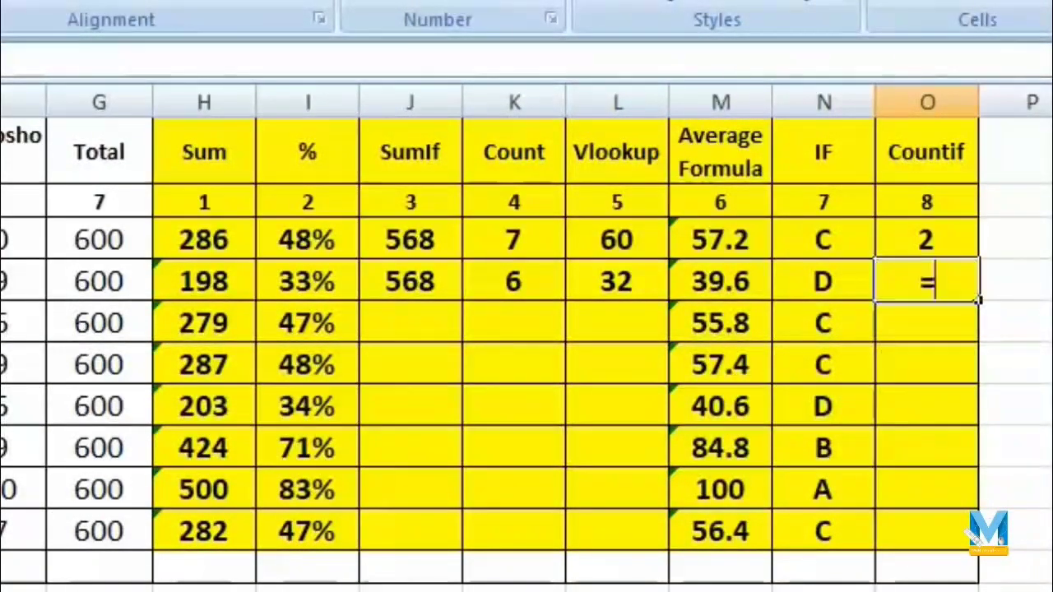
pyautogui.write('count')
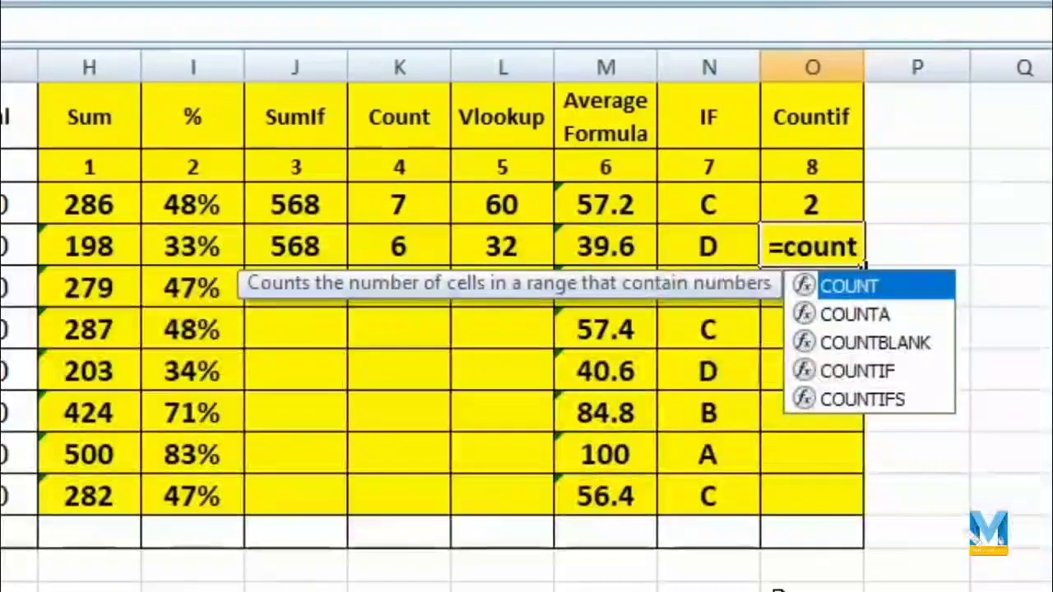
pyautogui.write('if(')
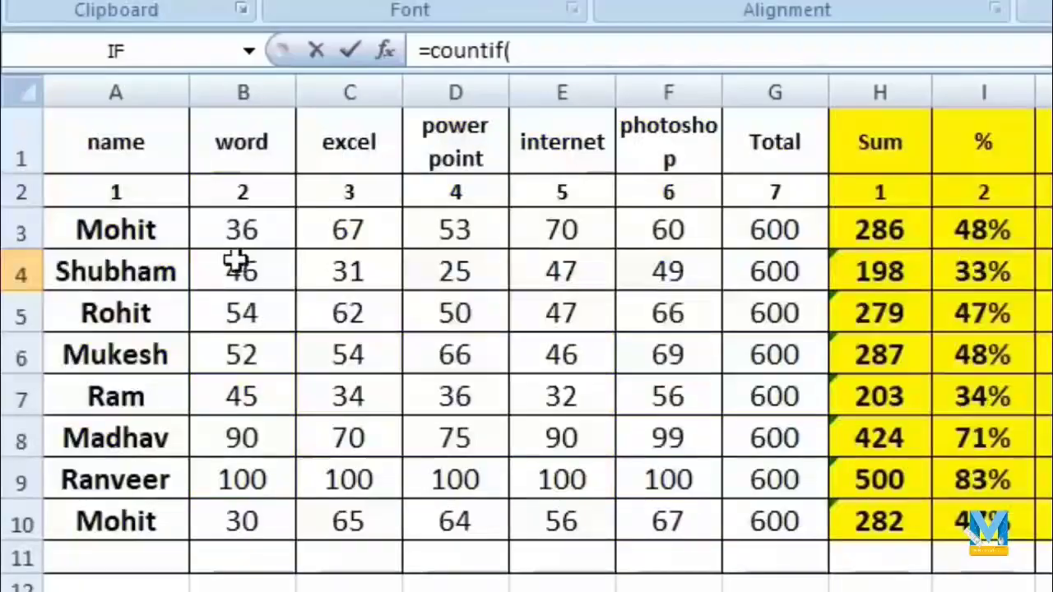
pyautogui.moveTo(237, 230); pyautogui.dragTo(792, 554)
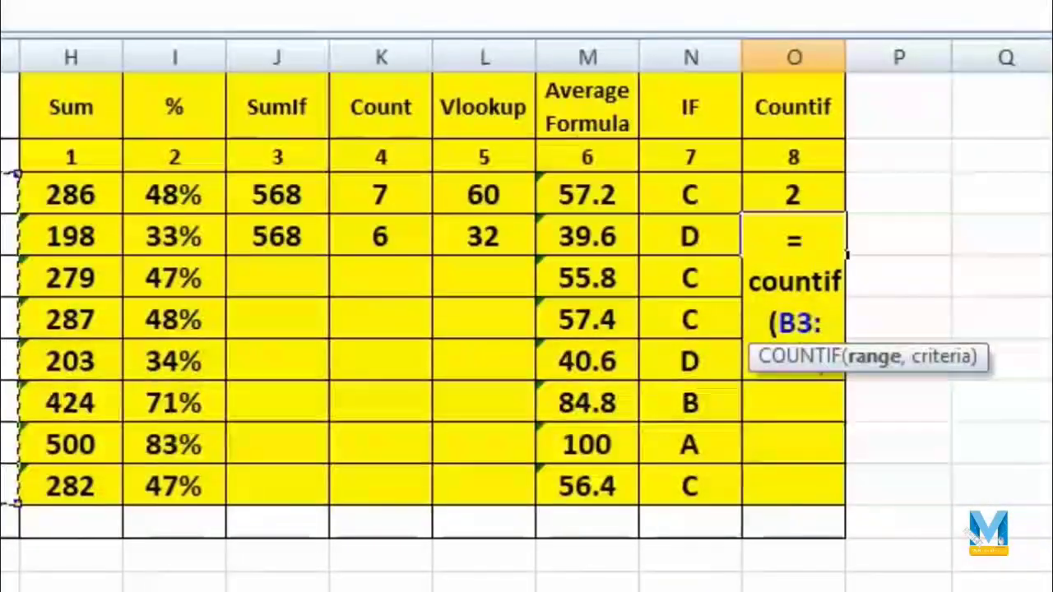
pyautogui.write(',')
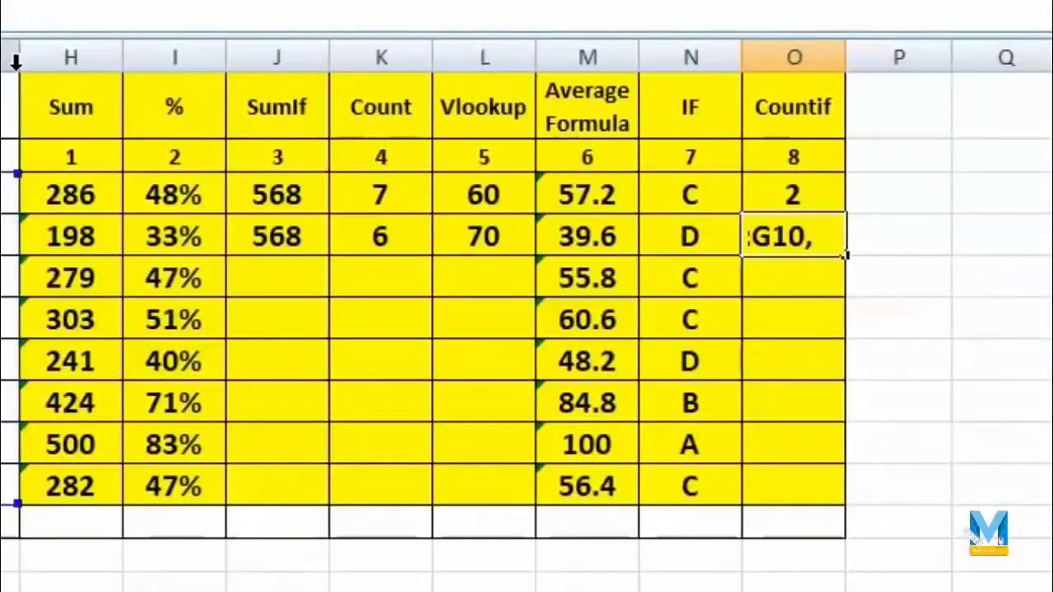
pyautogui.write('"70')
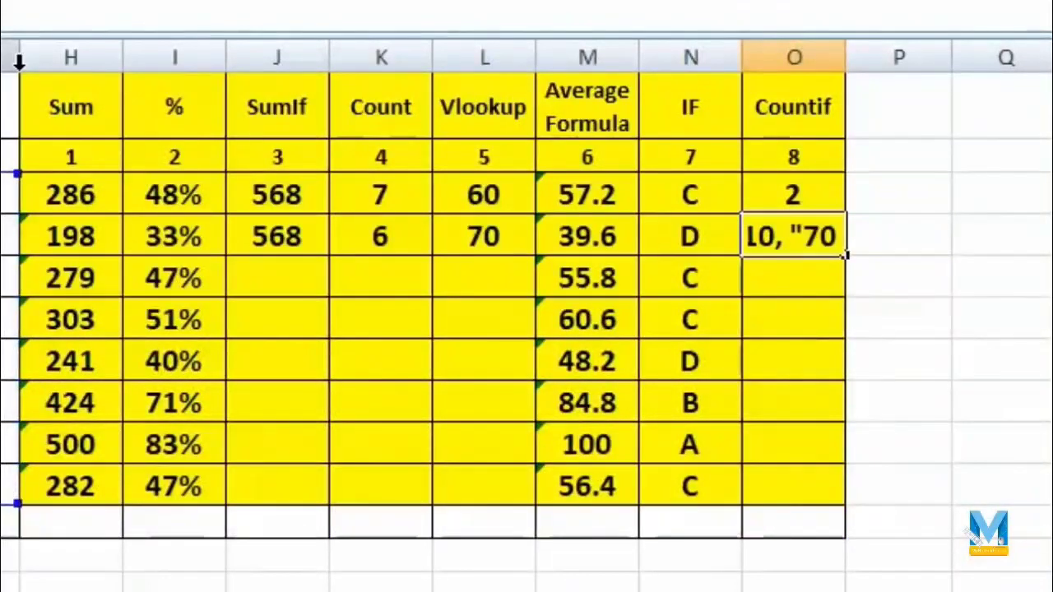
pyautogui.write('"')
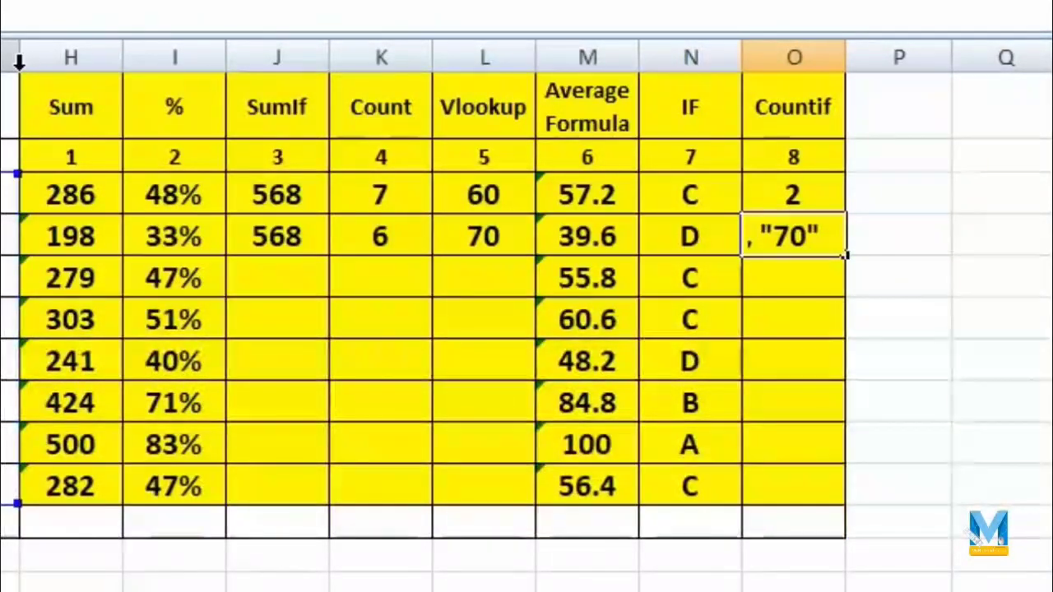
pyautogui.write(')')
pyautogui.press('Return')
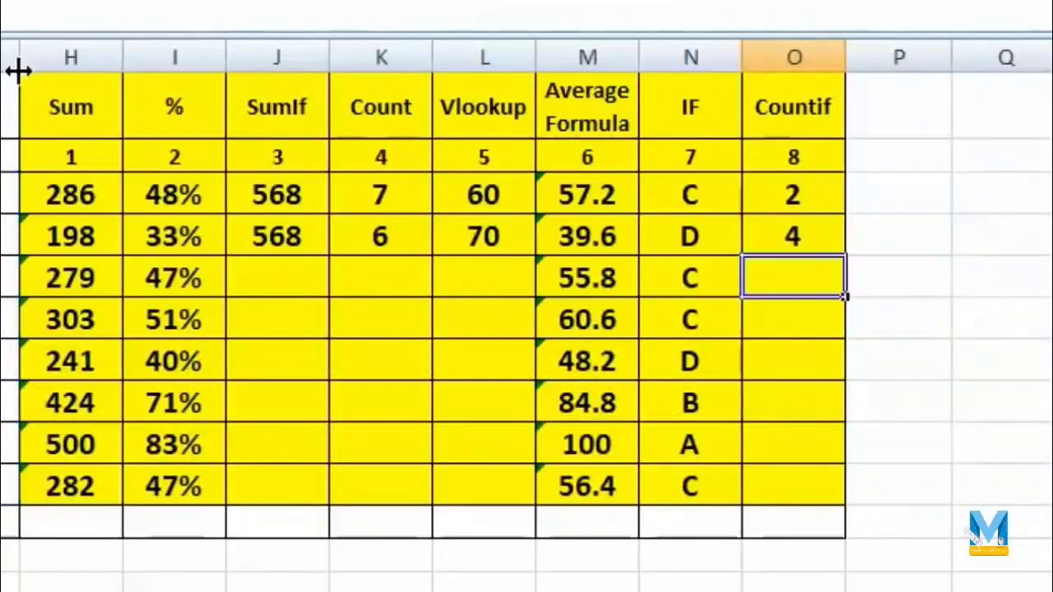
# Change the criterion of the COUNTIF formula in O4 to "100"
pyautogui.press('Up')
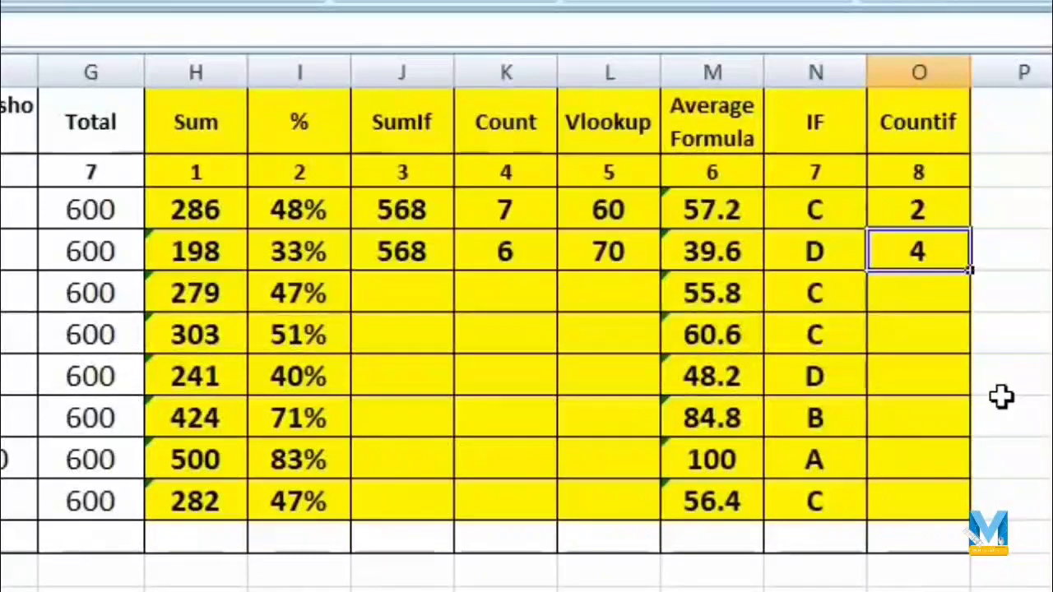
pyautogui.press('F2')
pyautogui.moveTo(936, 421); pyautogui.dragTo(896, 421)
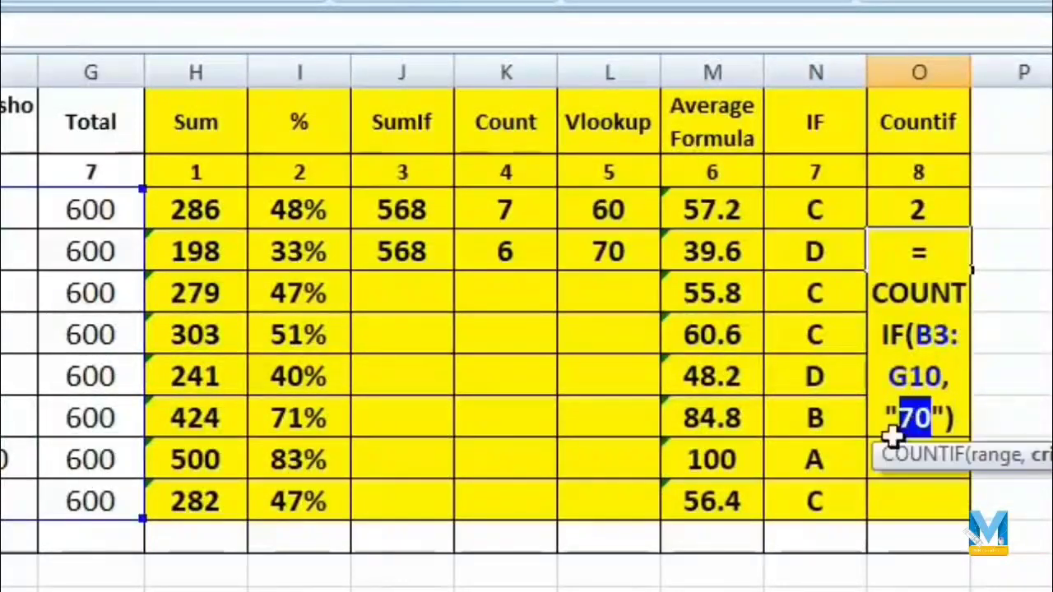
pyautogui.write('100')
pyautogui.press('Return')
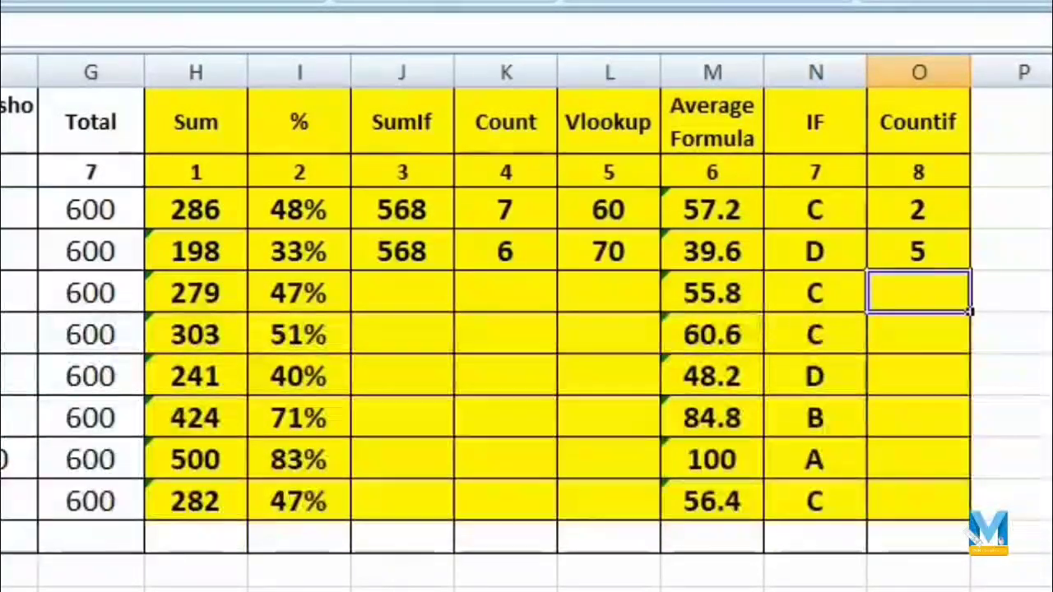
pyautogui.press('Up')
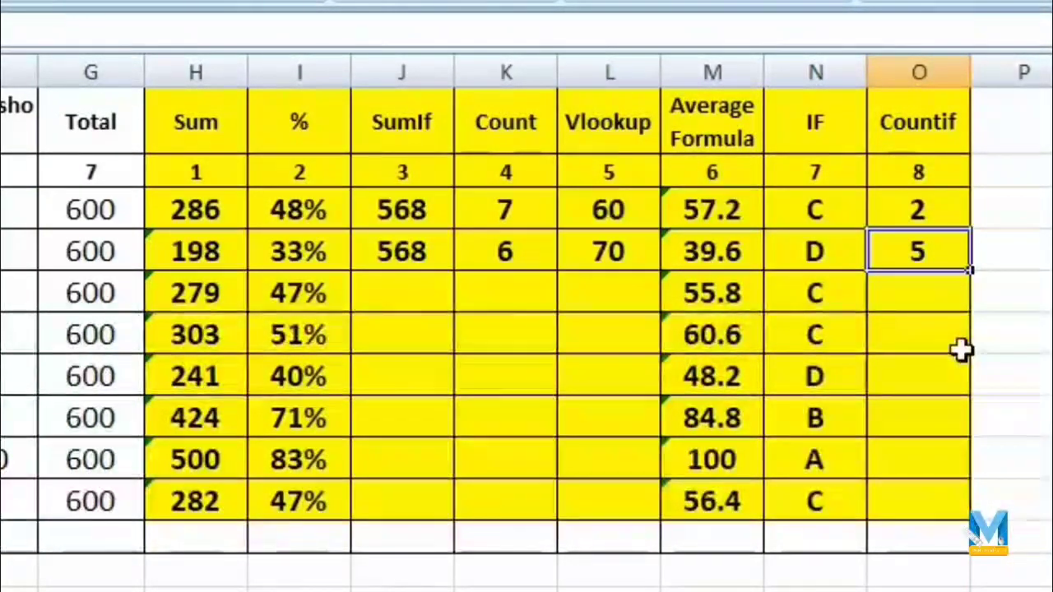
# Enter a COUNTIF formula in O5 that counts the student name from A3 in the range A1:G10
pyautogui.click(930, 298)
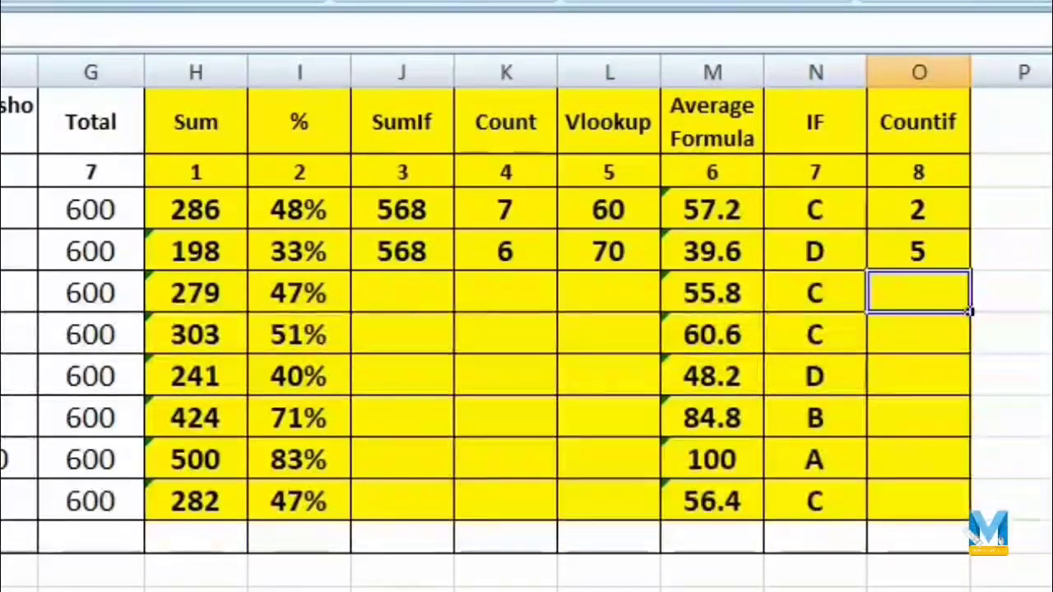
pyautogui.write('=')
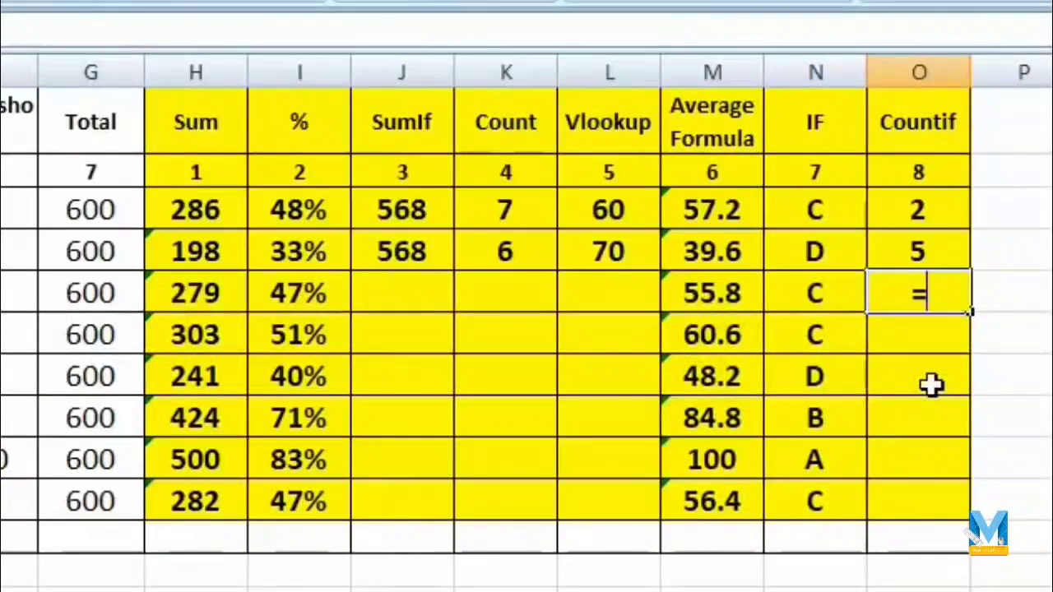
pyautogui.write('coun')
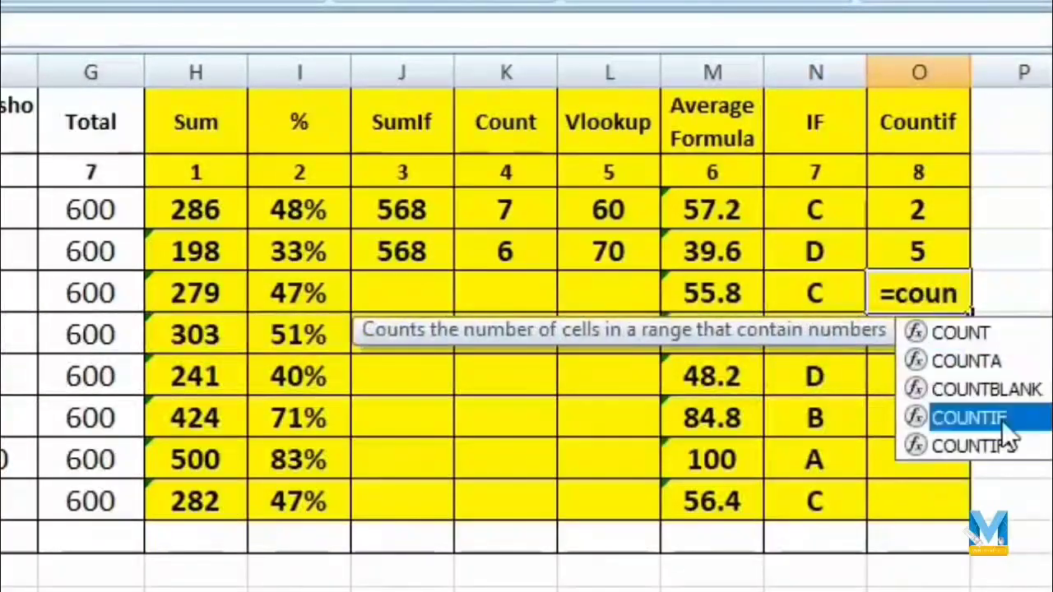
pyautogui.doubleClick(946, 414)
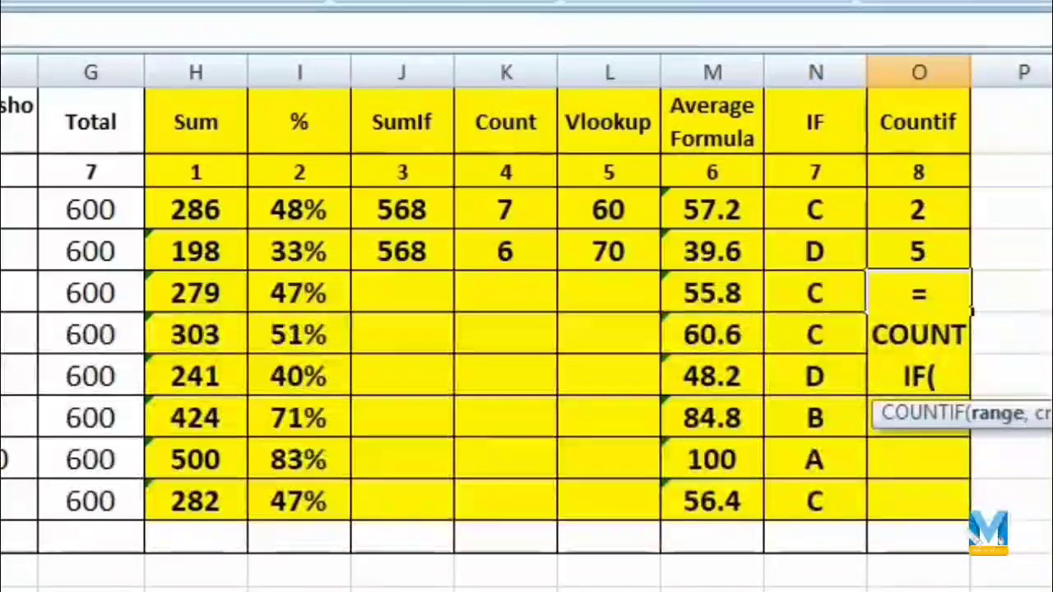
pyautogui.moveTo(115, 146); pyautogui.dragTo(779, 514)
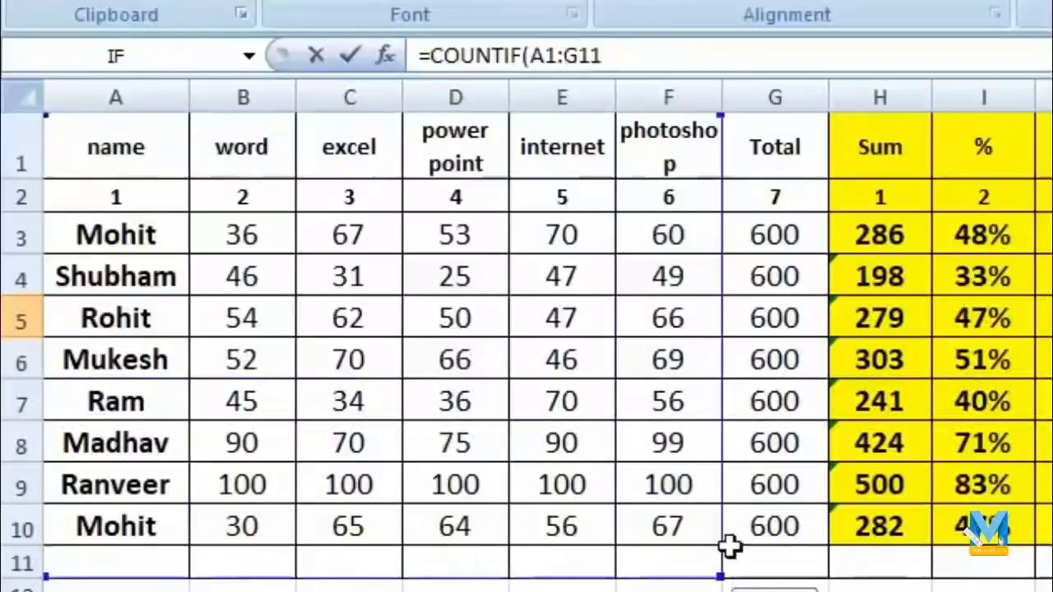
pyautogui.write(',')
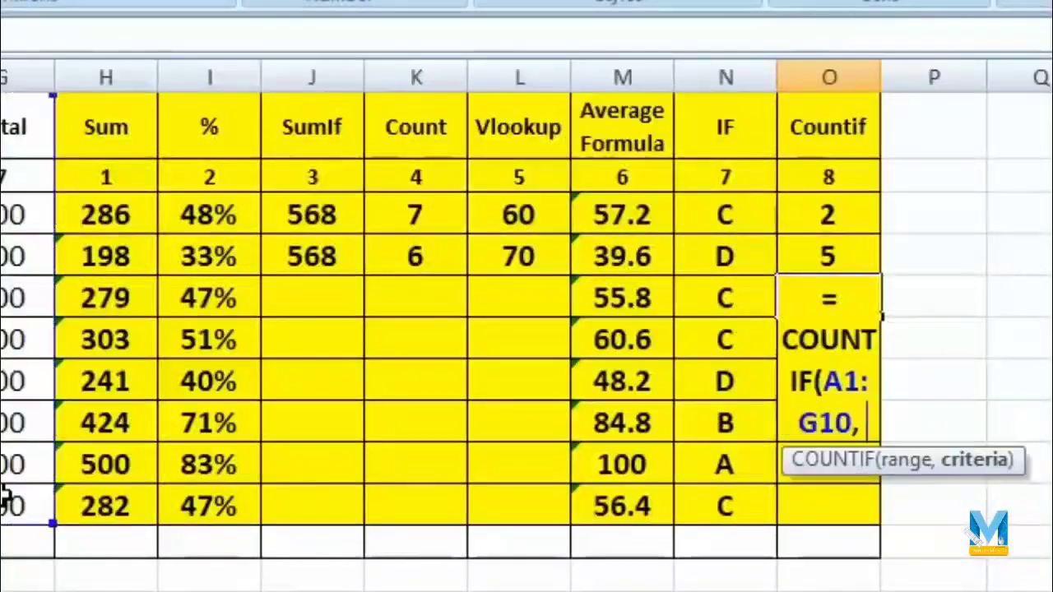
pyautogui.write(' "Mohit')
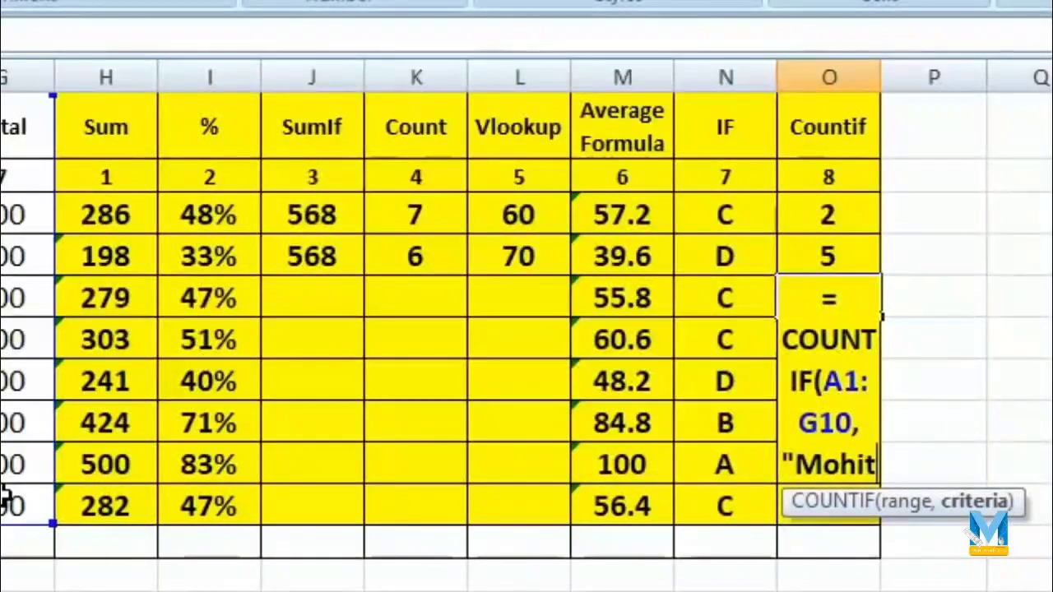
pyautogui.write('")')
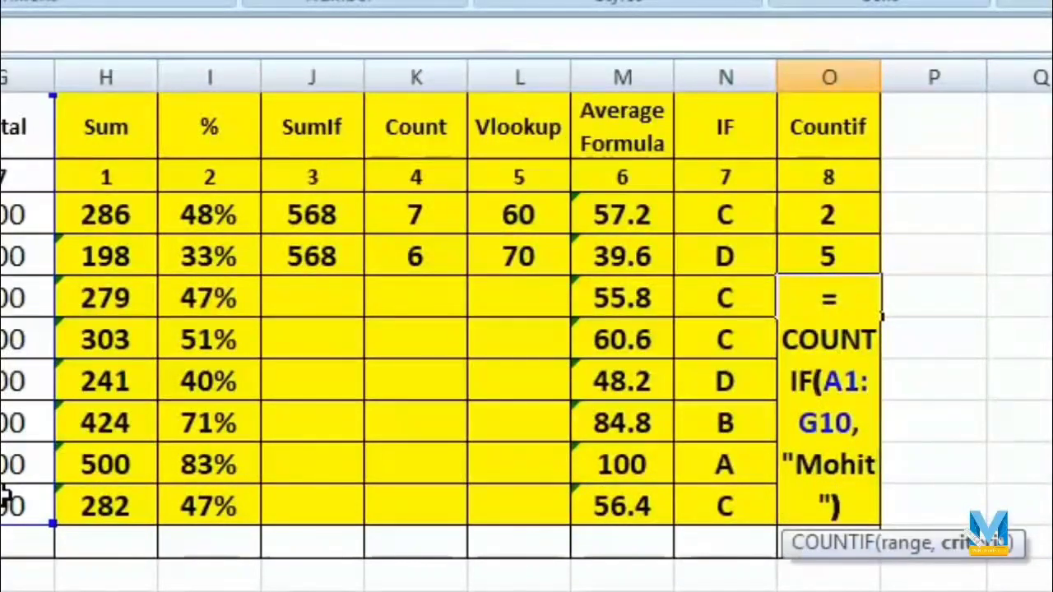
pyautogui.press('Return')
pyautogui.press('Up')
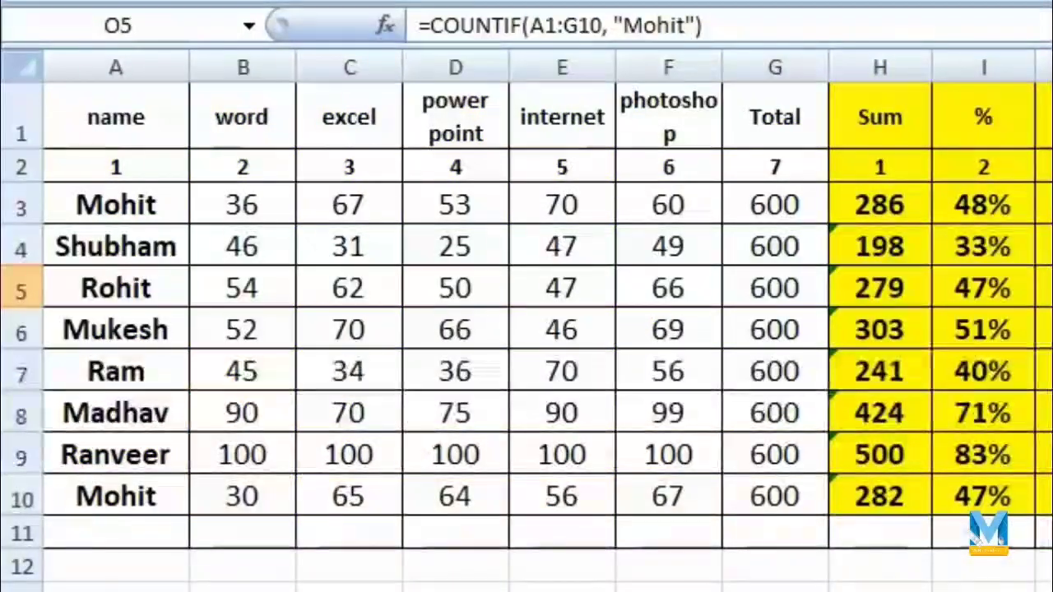
# Replace the name in A7 with the student name counted by the O5 formula and check the count in O5
pyautogui.click(156, 374)
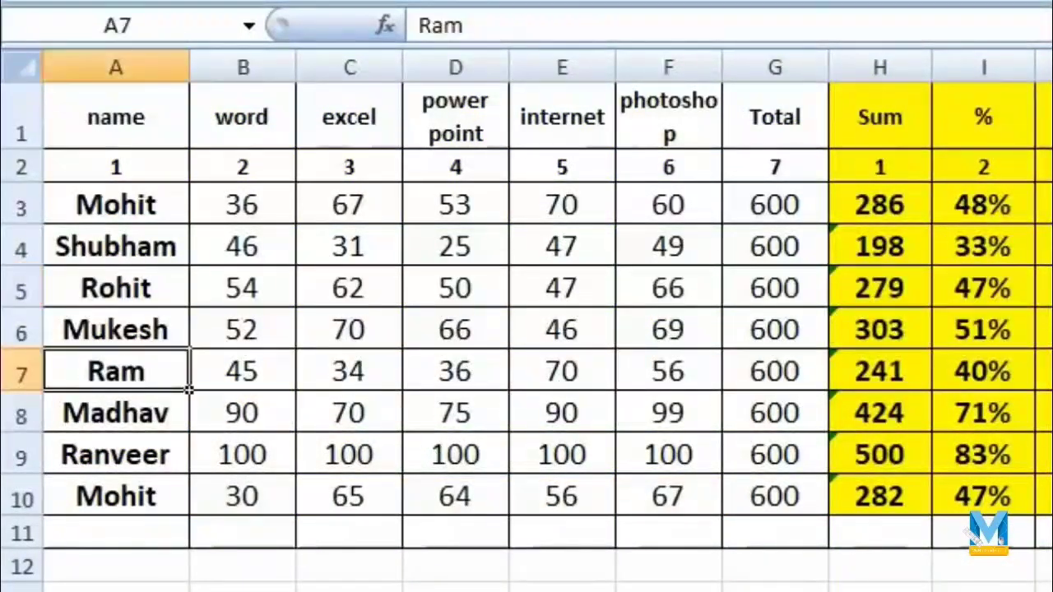
pyautogui.write('MOhit')
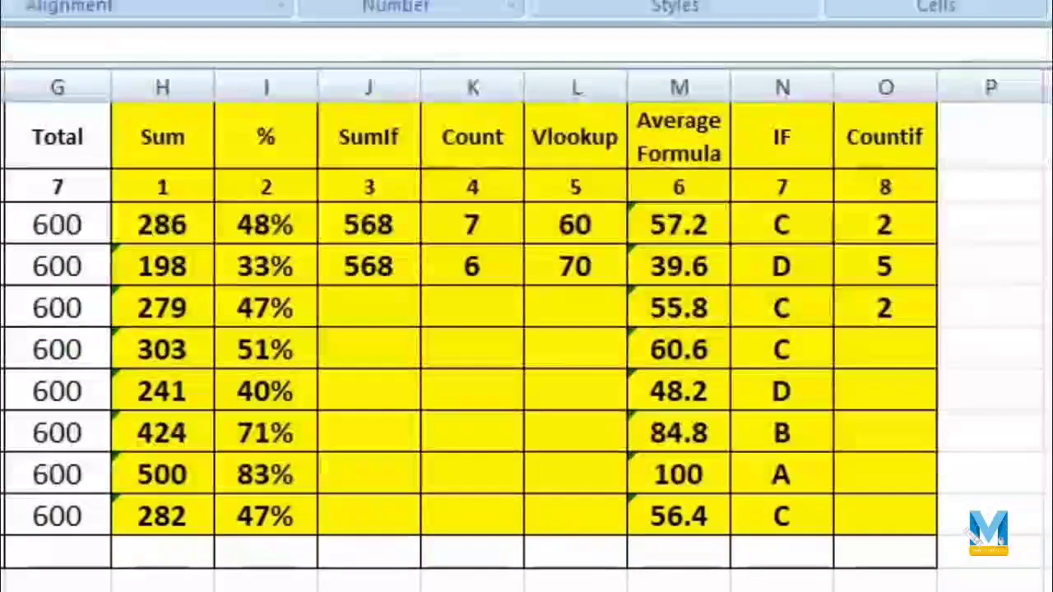
pyautogui.press('Return')
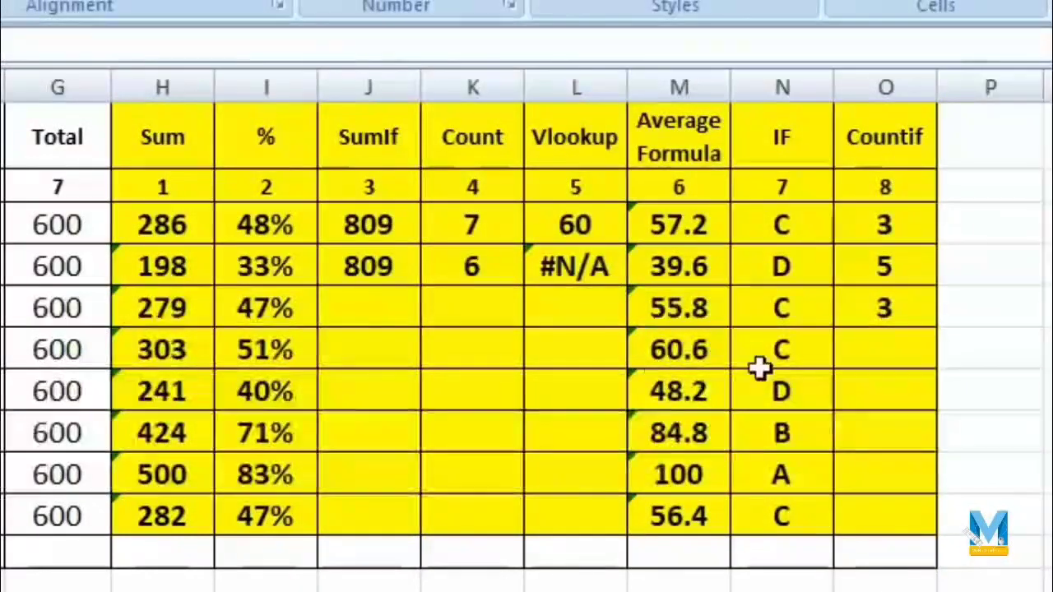
pyautogui.click(884, 308)
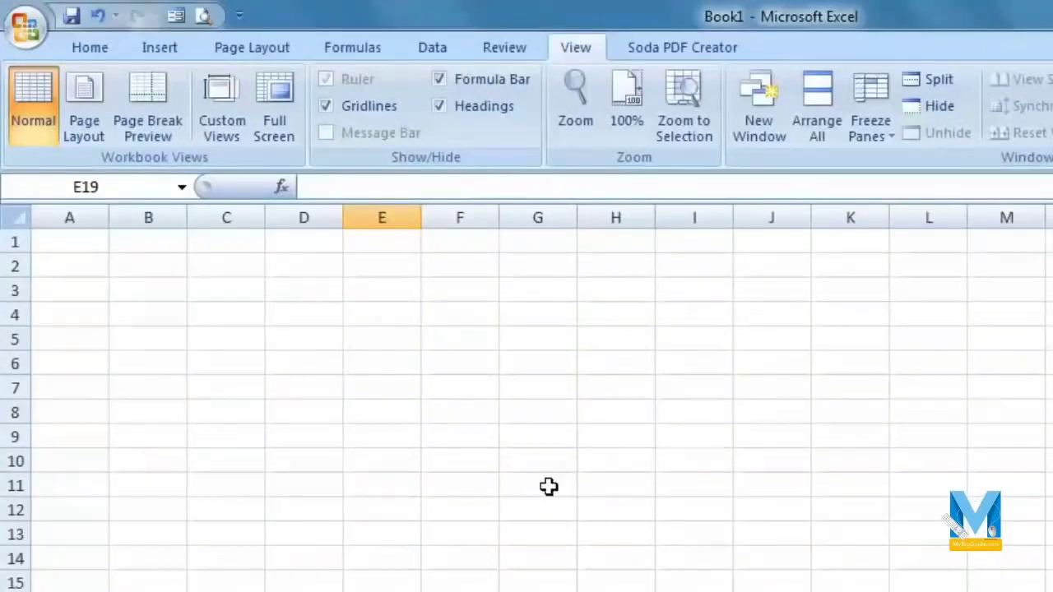
# Enable the Developer tab in the Ribbon through the popular Excel options
pyautogui.click(15, 43)
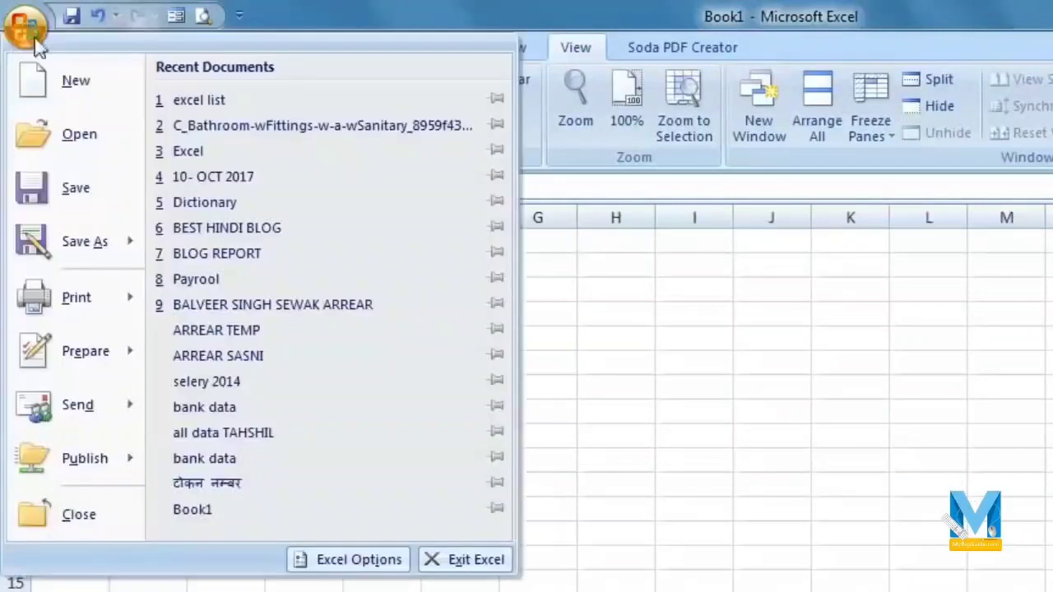
pyautogui.click(343, 567)
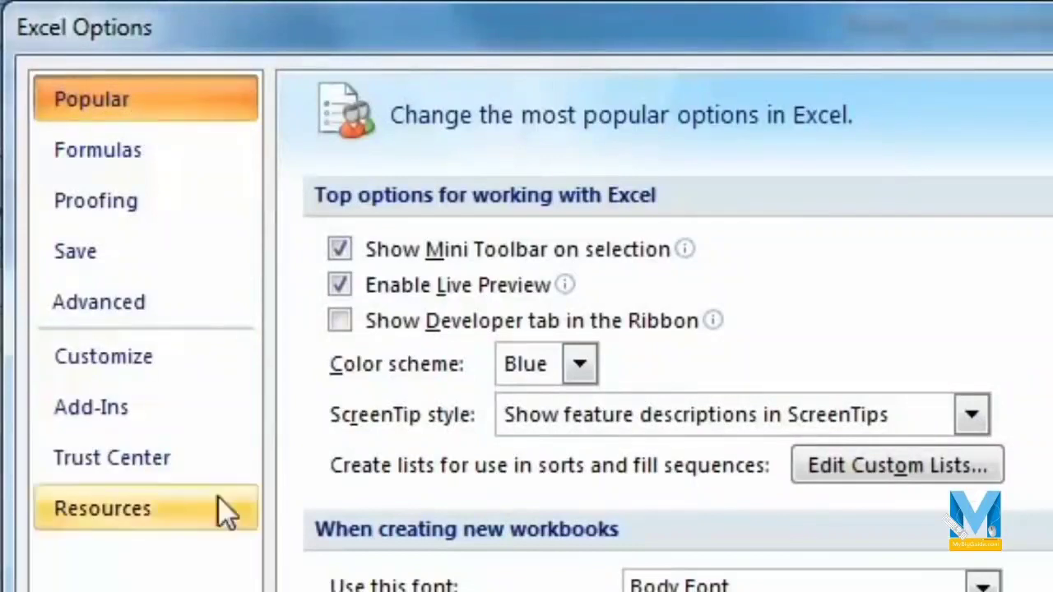
pyautogui.click(339, 320)
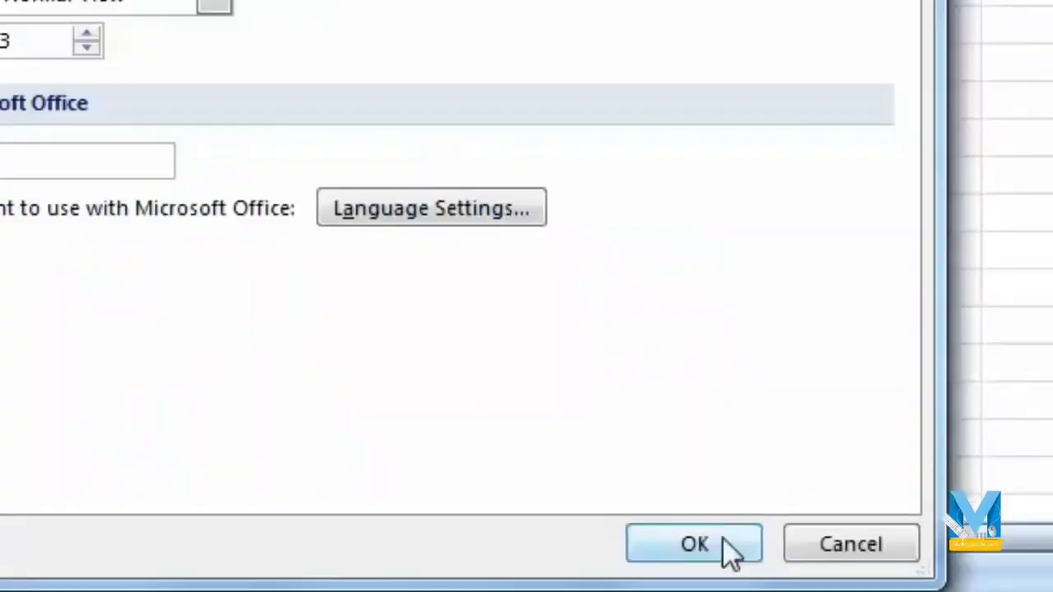
pyautogui.click(693, 545)
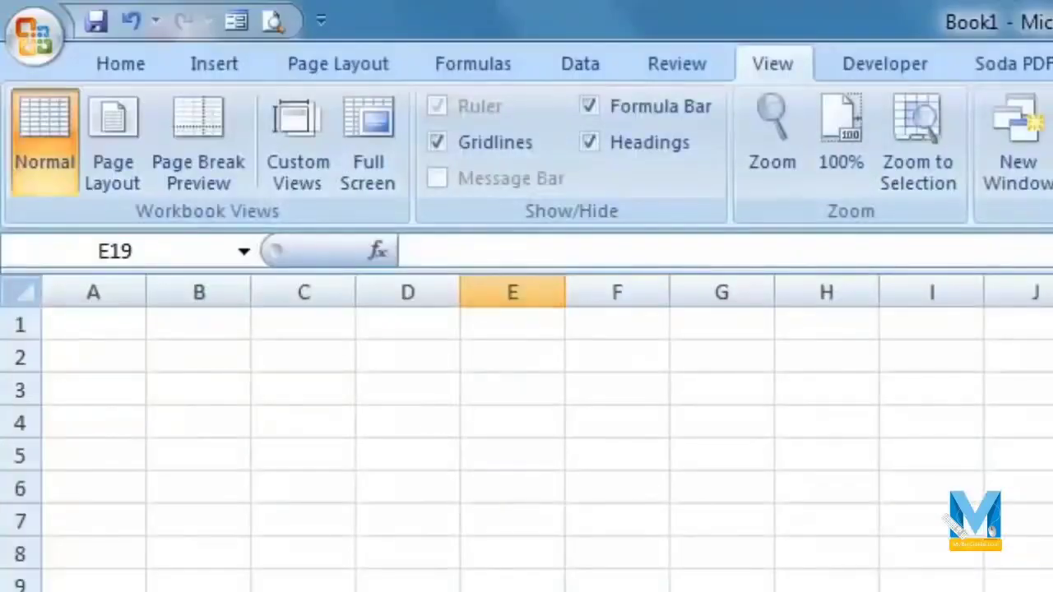
# Turn on relative references for macro recording and select A2 as the starting cell
pyautogui.click(884, 72)
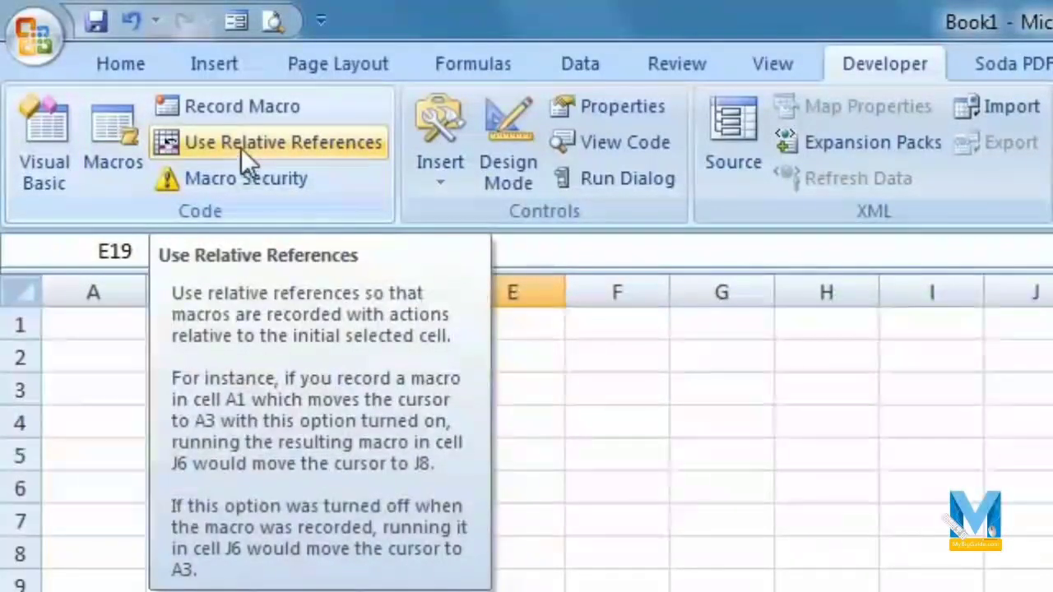
pyautogui.click(247, 156)
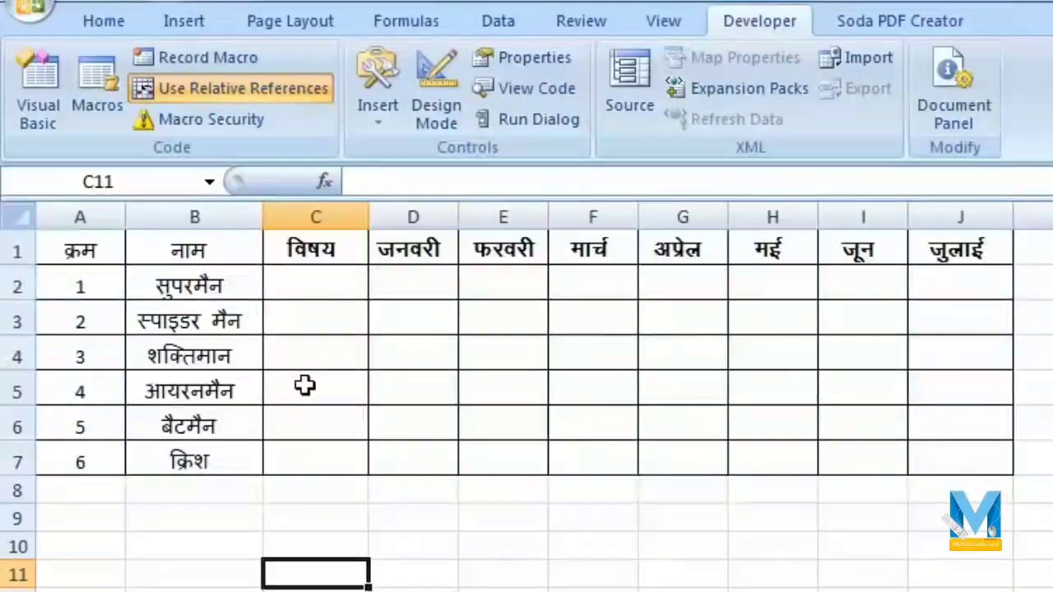
pyautogui.click(204, 293)
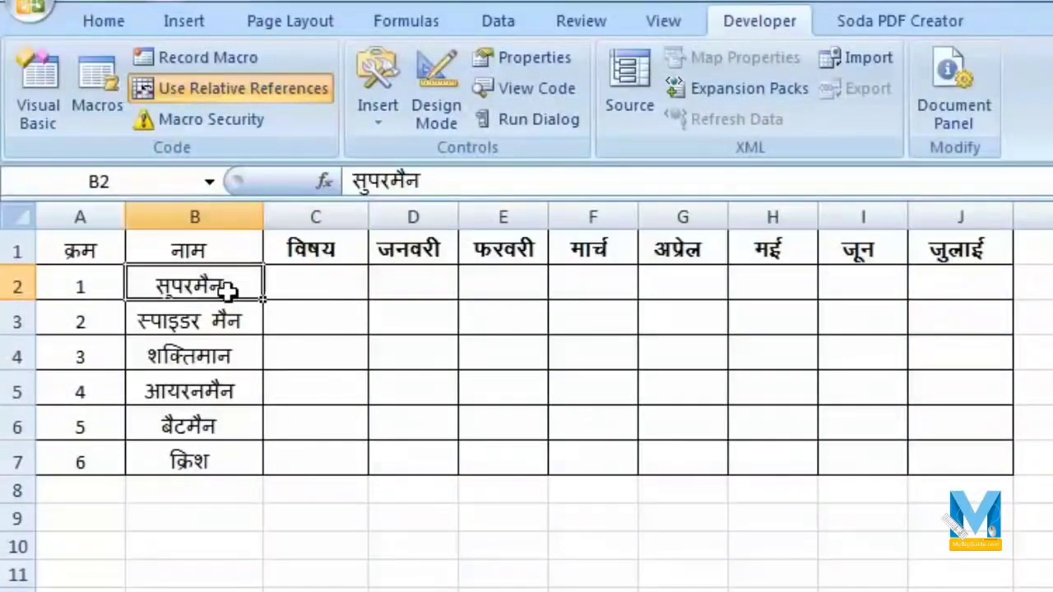
pyautogui.click(66, 282)
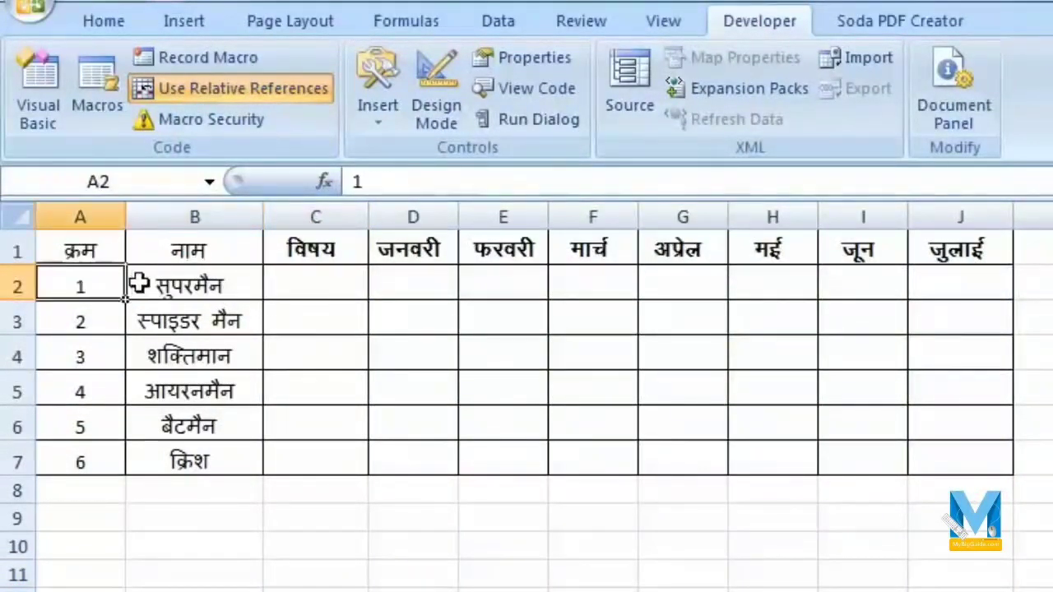
# Start recording a macro under its default name, with the shortcut Ctrl+Shift+N, stored in This Workbook
pyautogui.click(209, 58)
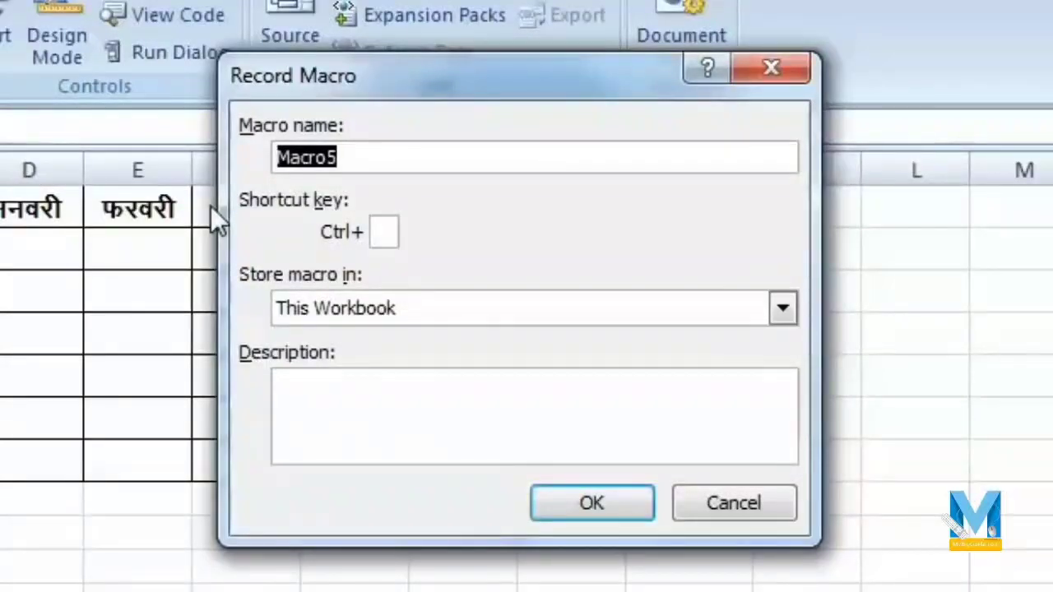
pyautogui.click(362, 160)
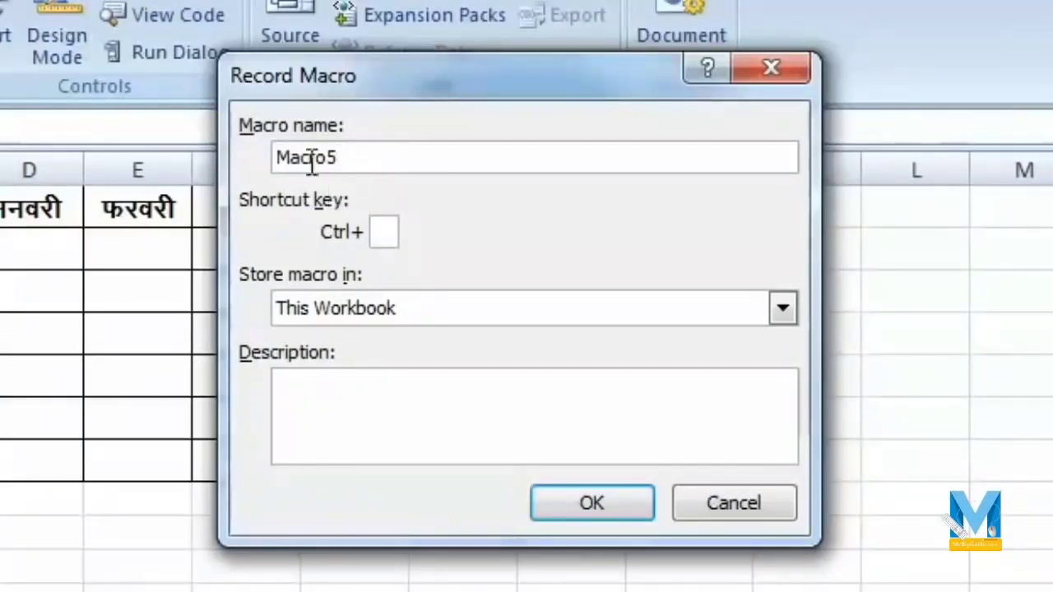
pyautogui.moveTo(280, 157); pyautogui.dragTo(398, 162)
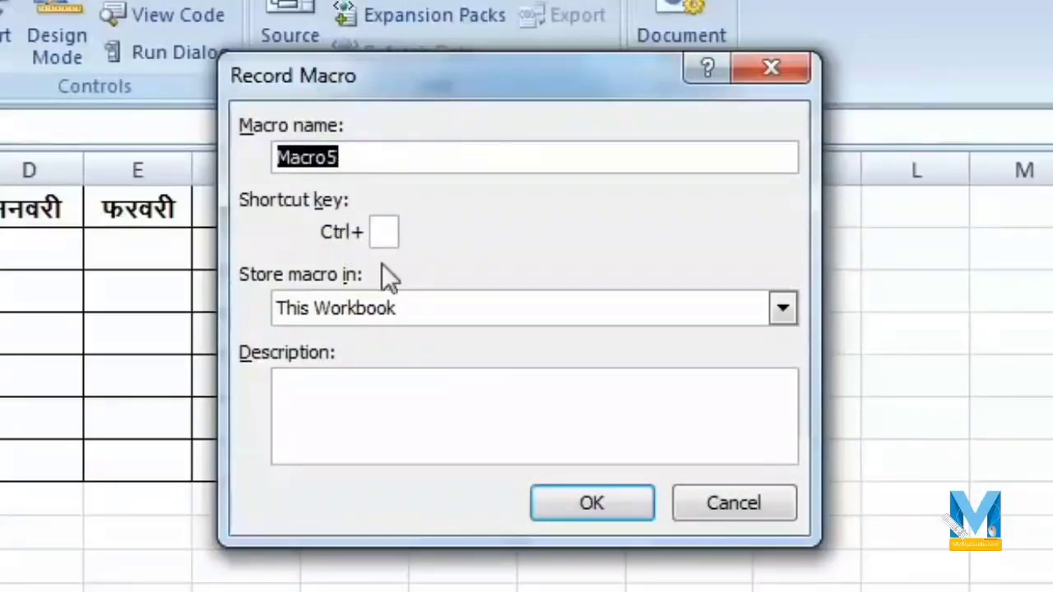
pyautogui.click(389, 232)
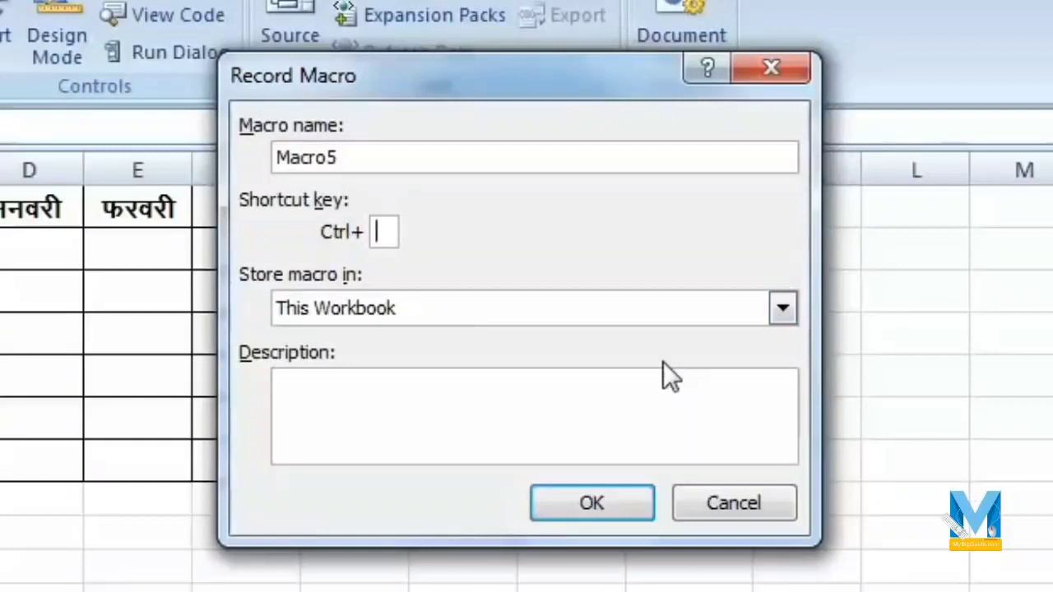
pyautogui.write('N')
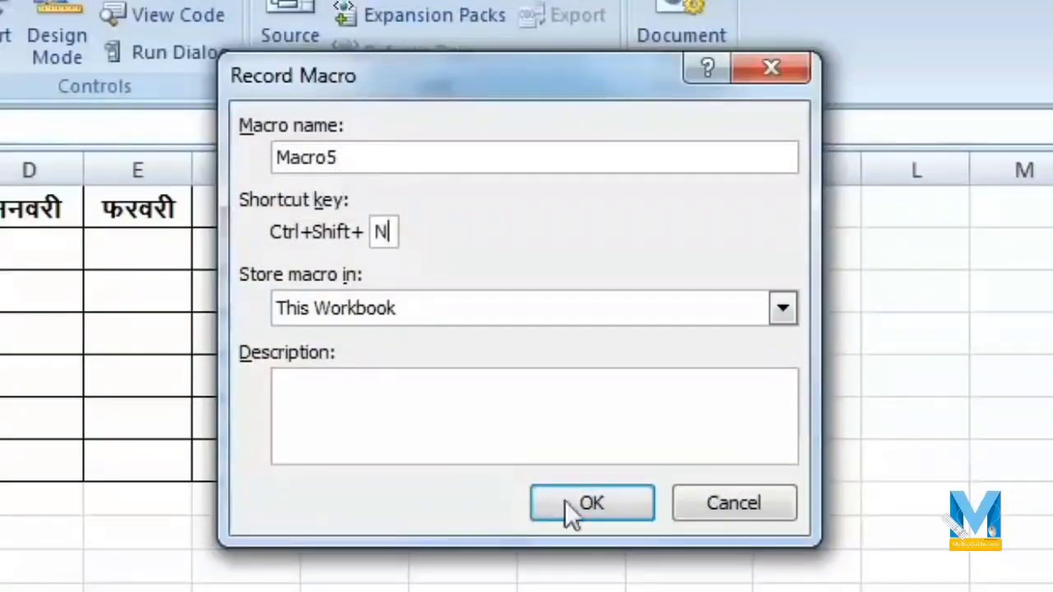
pyautogui.click(591, 494)
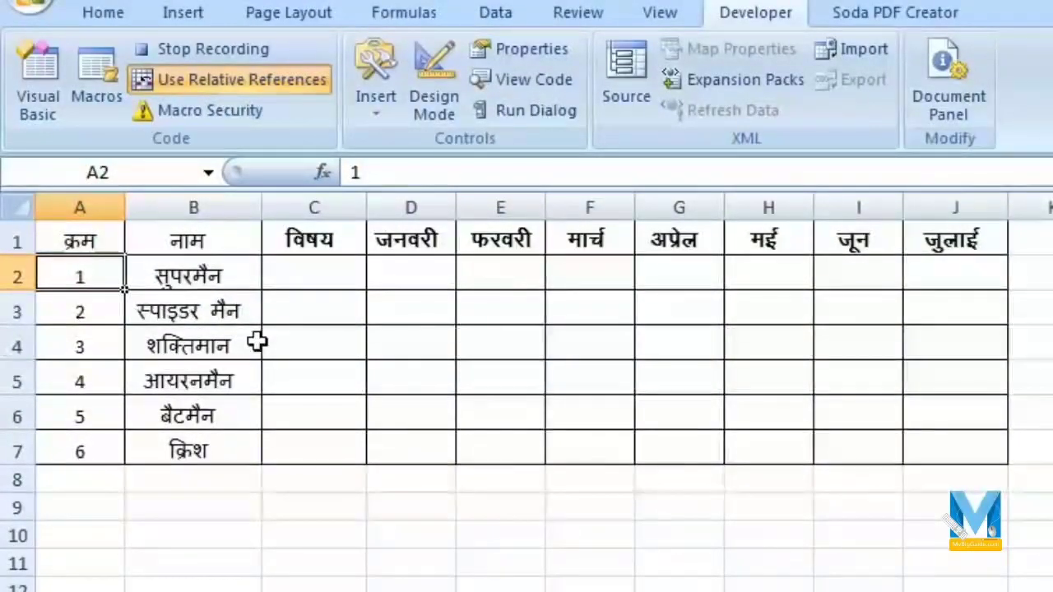
# Insert five blank rows at rows 3 to 7, directly below the first name in the table
pyautogui.click(111, 309)
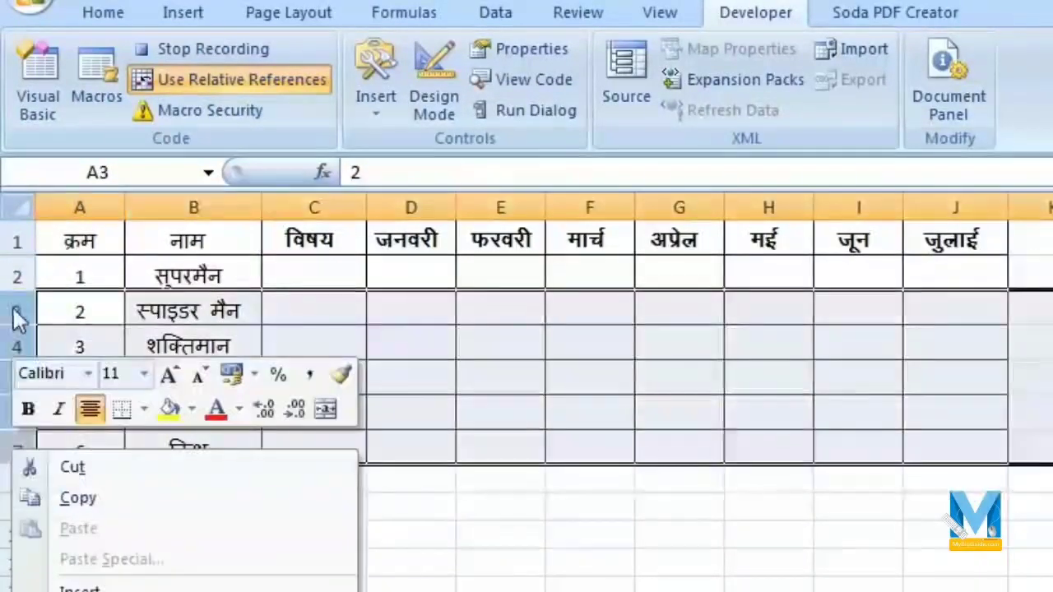
pyautogui.click(17, 319)
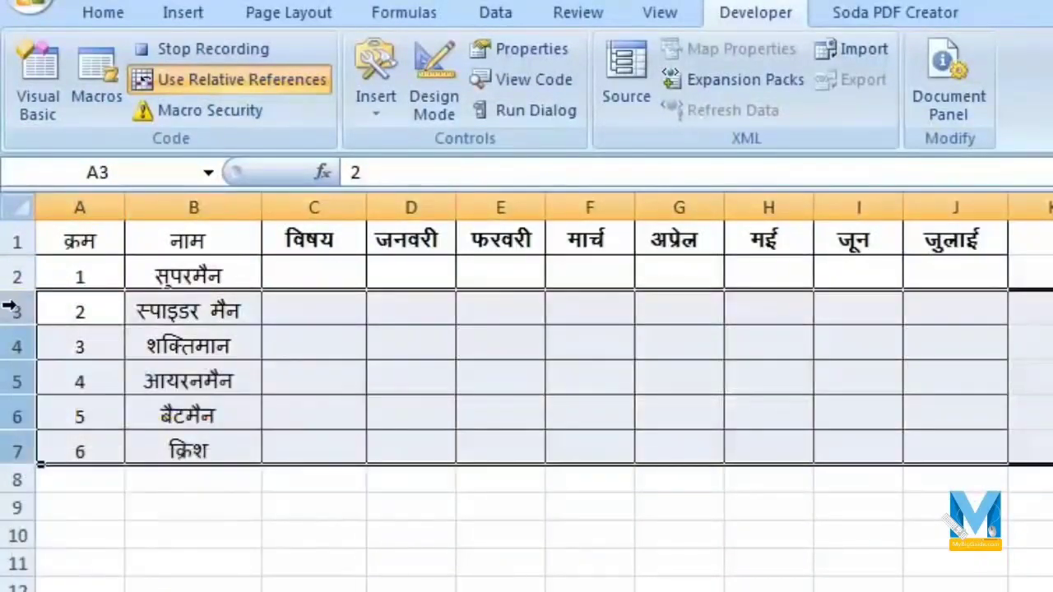
pyautogui.rightClick(39, 458)
pyautogui.click(141, 579)
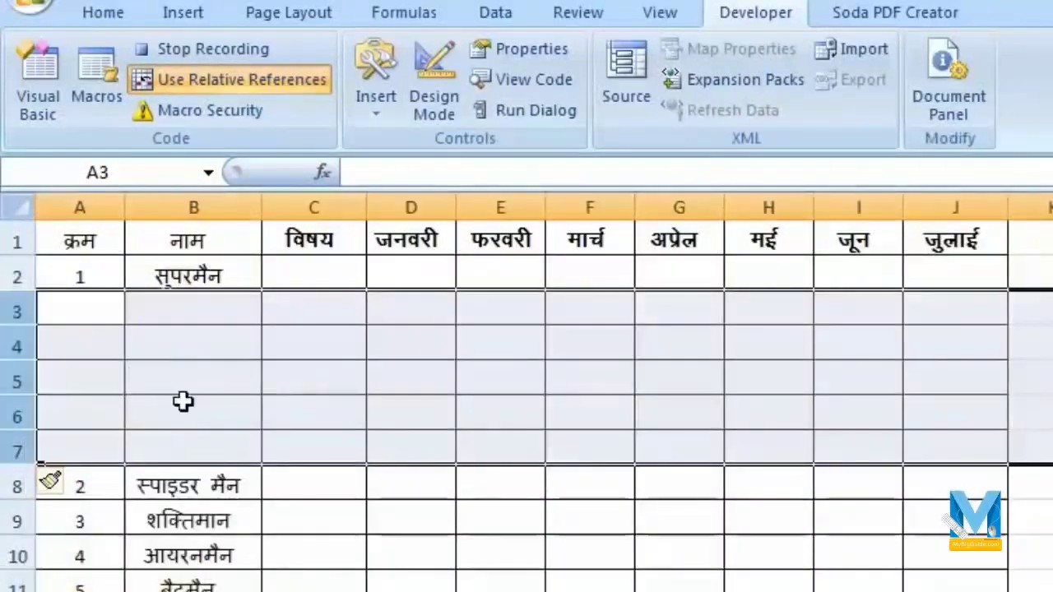
# Enter the subjects गणित, विज्ञान, अंग्रेजी, हिंदी and कंप्यूटर in C2:C6 and the total label योग in C7
pyautogui.click(332, 276)
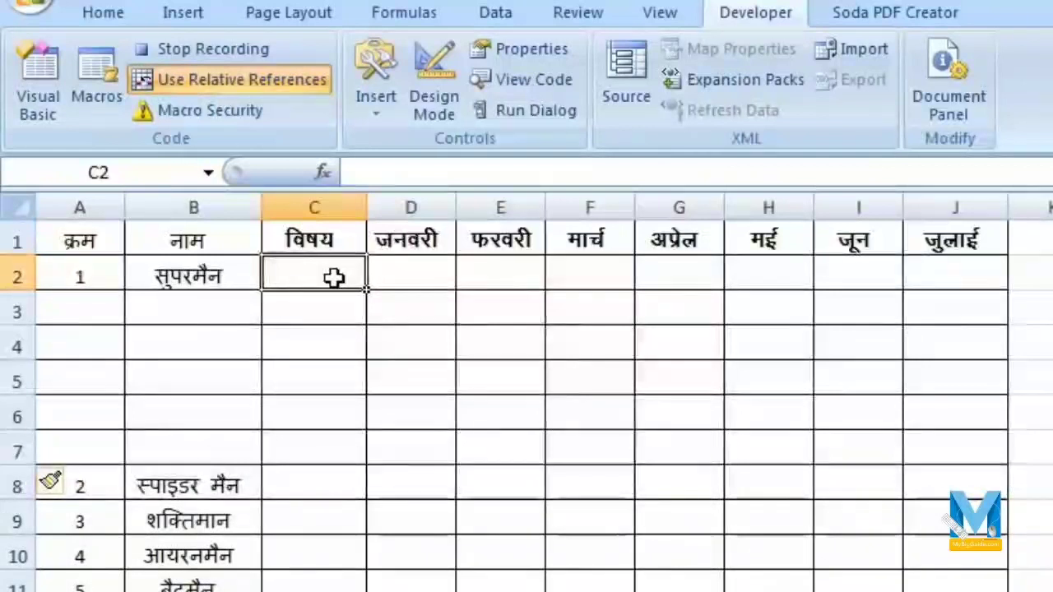
pyautogui.write('xf.kr')
pyautogui.press('Return')
pyautogui.write('foKku')
pyautogui.press('Return')
pyautogui.write('vaxzsth')
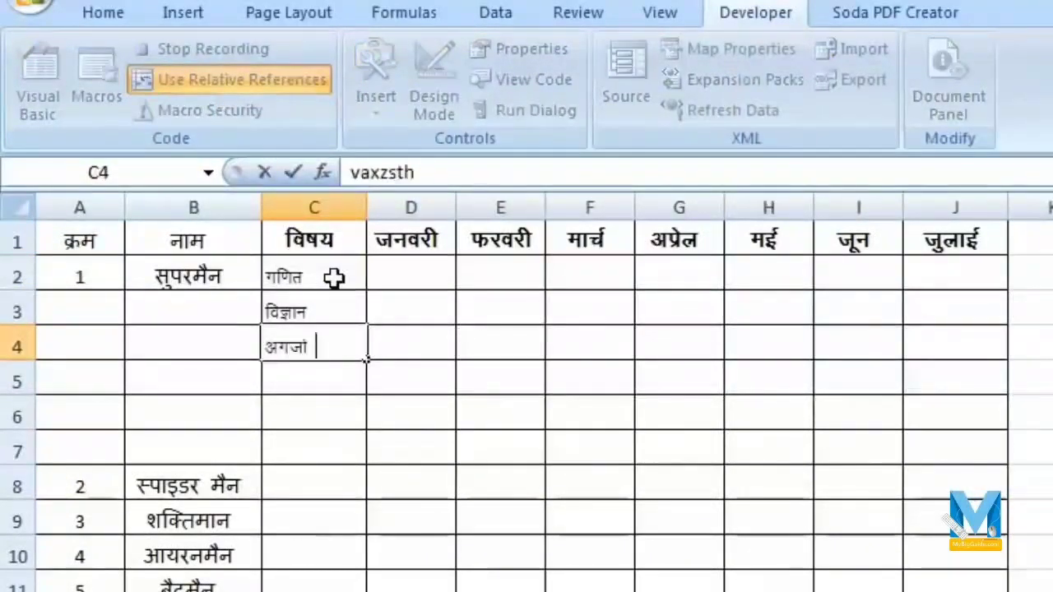
pyautogui.press('Return')
pyautogui.write('fganh')
pyautogui.press('Return')
pyautogui.write('daI;wVj')
pyautogui.press('Return')
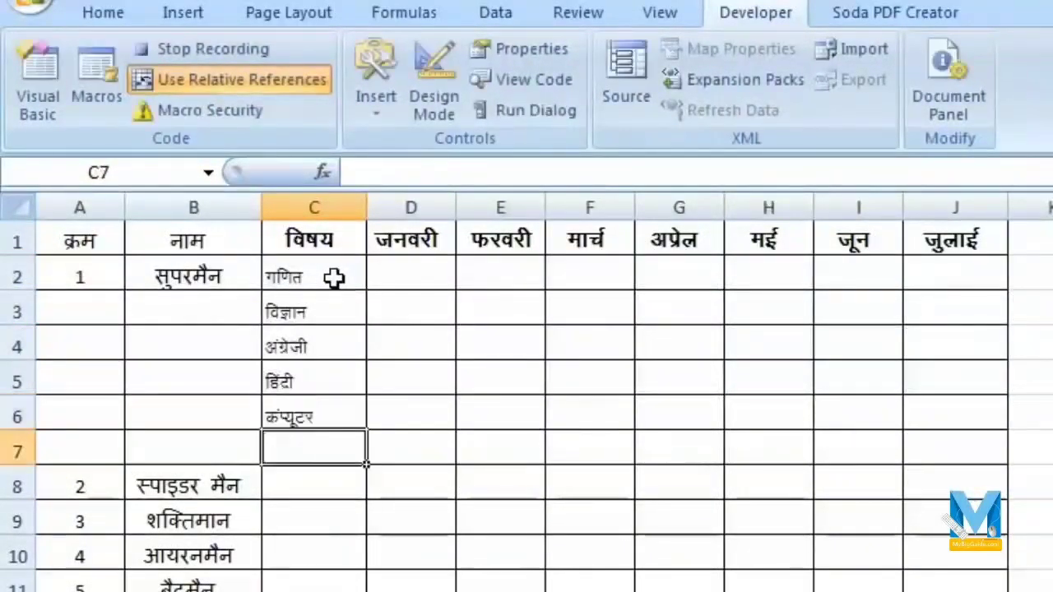
pyautogui.write(';ksx')
pyautogui.press('Tab')
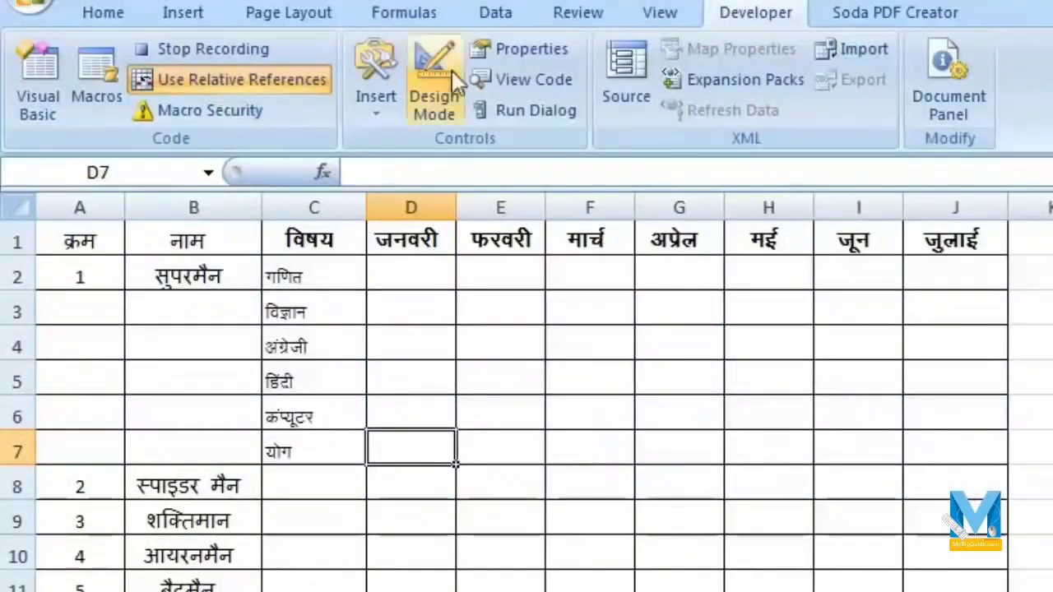
# Sum D2:D6 in D7 and fill the formula across the योग row to J7
pyautogui.click(97, 15)
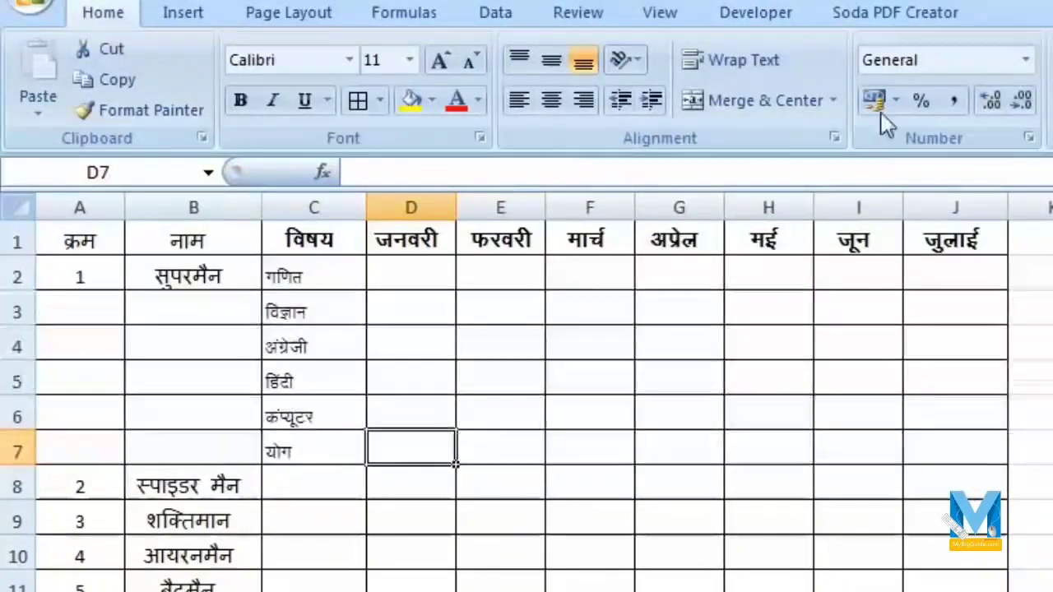
pyautogui.hotkey('alt', '=')
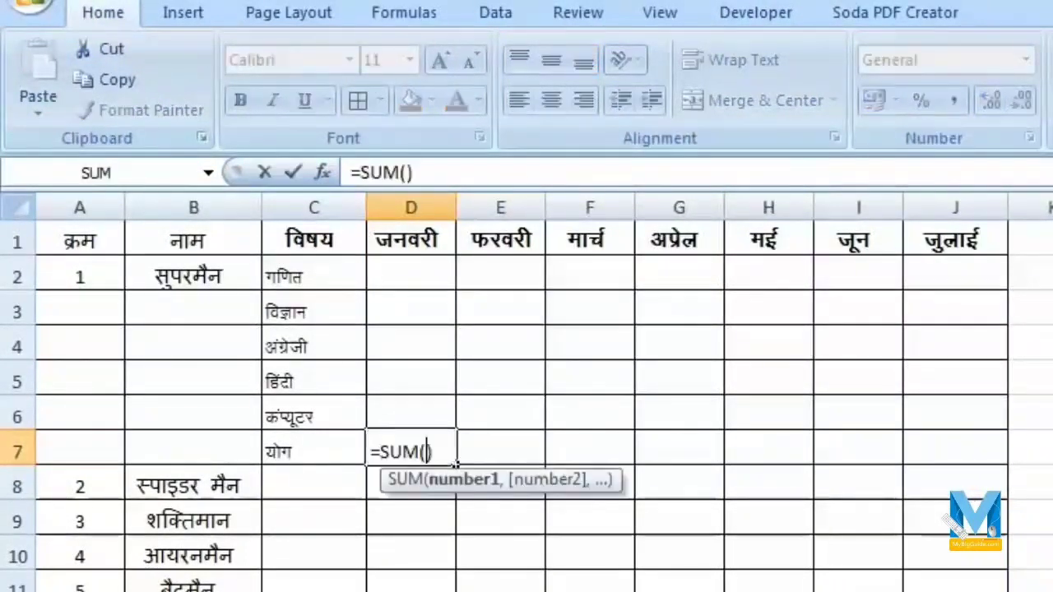
pyautogui.moveTo(408, 272); pyautogui.dragTo(418, 405)
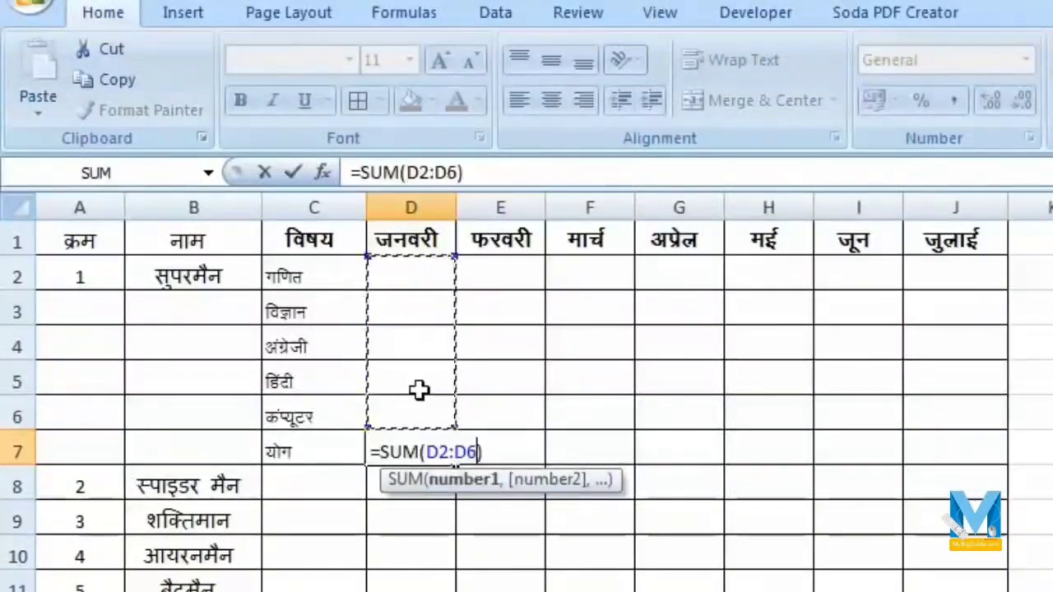
pyautogui.press('Return')
pyautogui.click(403, 473)
pyautogui.click(412, 456)
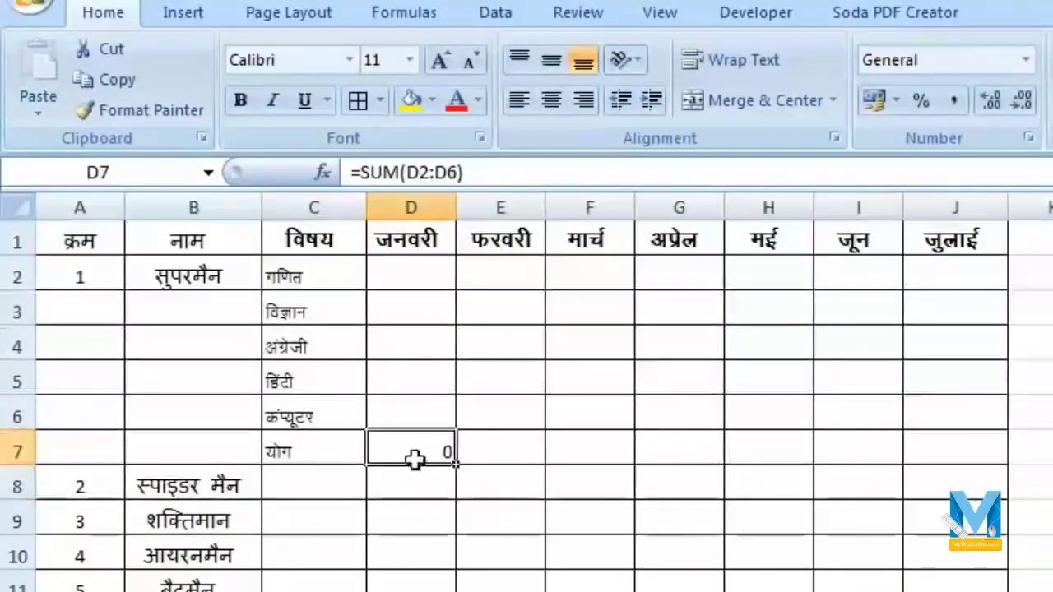
pyautogui.moveTo(458, 468); pyautogui.dragTo(958, 480)
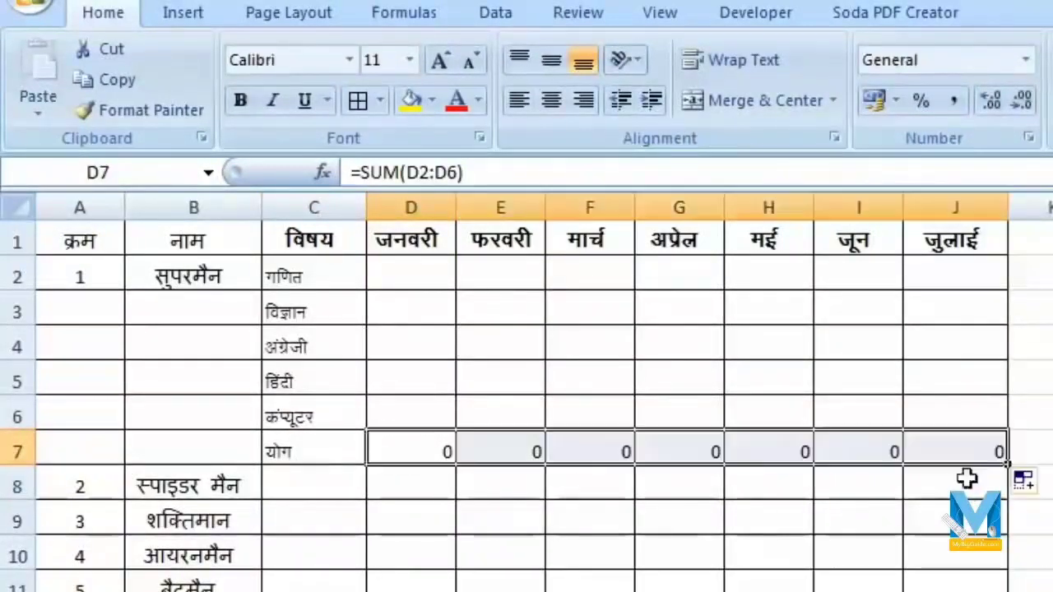
# Format the total row A7:J7 in bold with font size 14 and a grey fill
pyautogui.click(108, 431)
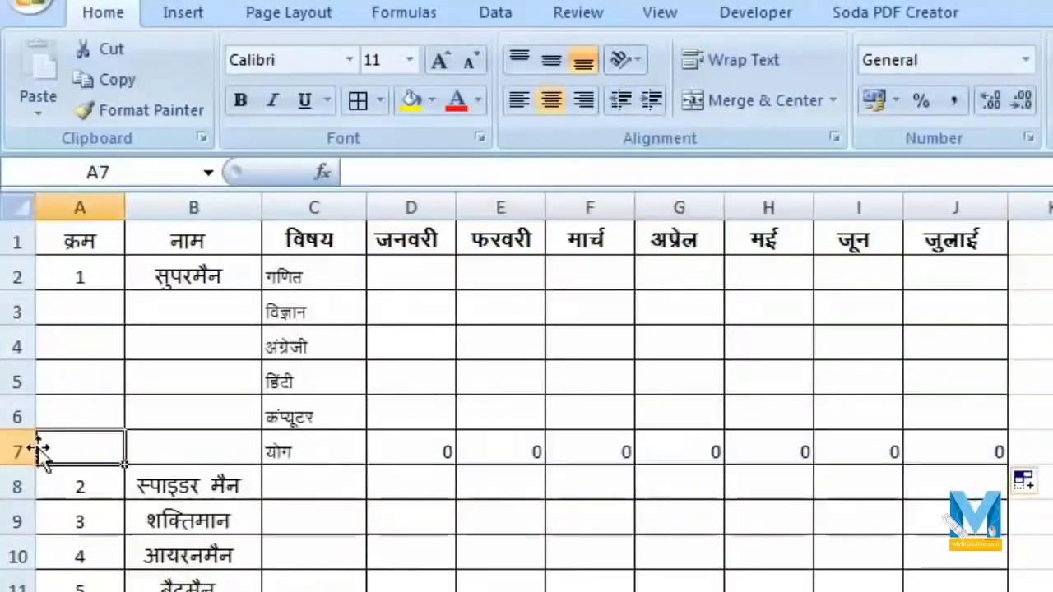
pyautogui.moveTo(107, 447); pyautogui.dragTo(954, 451)
pyautogui.click(439, 60)
pyautogui.click(439, 60)
pyautogui.click(240, 100)
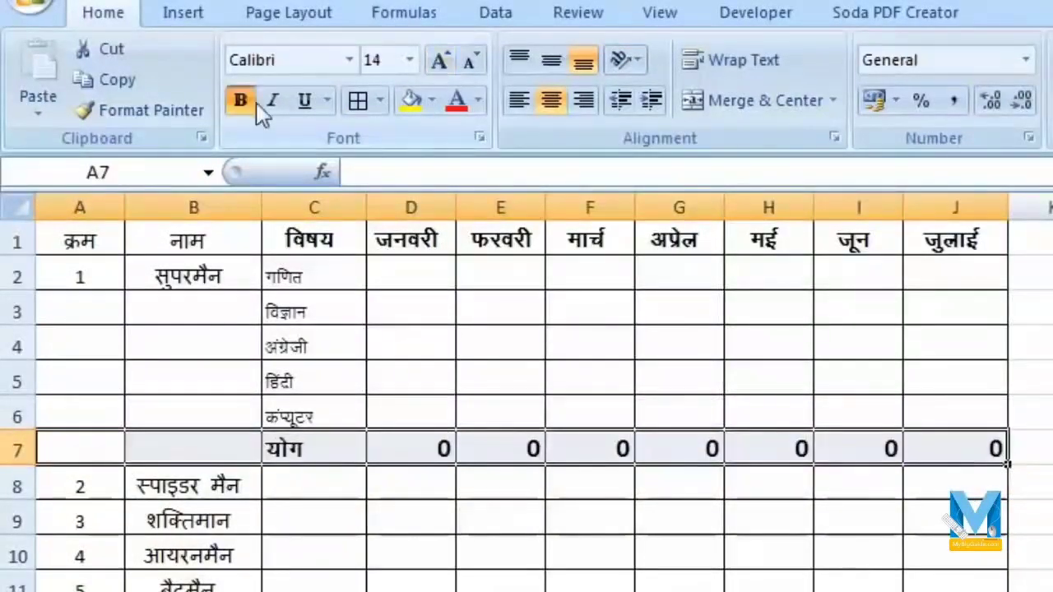
pyautogui.click(431, 100)
pyautogui.click(403, 204)
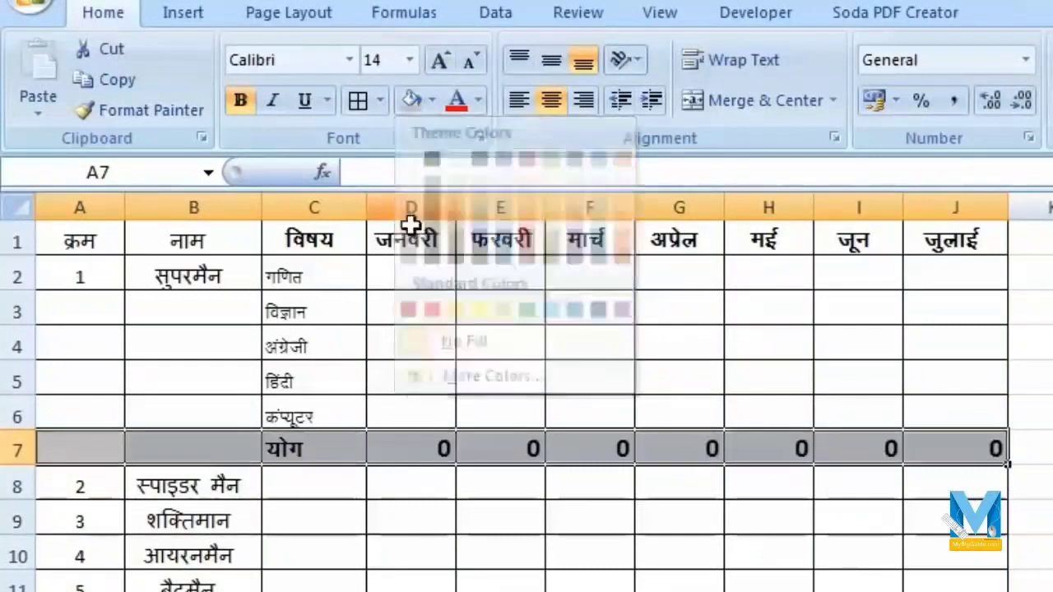
# Increase the font size of the subject names in C2:C6 to 14
pyautogui.moveTo(316, 277); pyautogui.dragTo(321, 415)
pyautogui.click(441, 59)
pyautogui.click(440, 59)
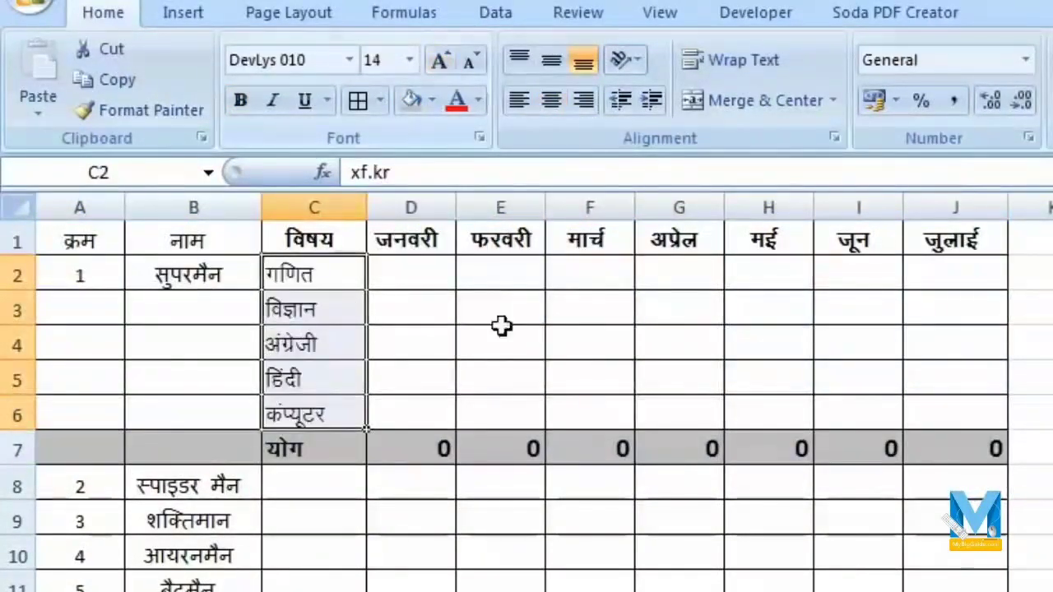
# Select the July total in J7 and stop recording the macro
pyautogui.click(685, 457)
pyautogui.click(940, 449)
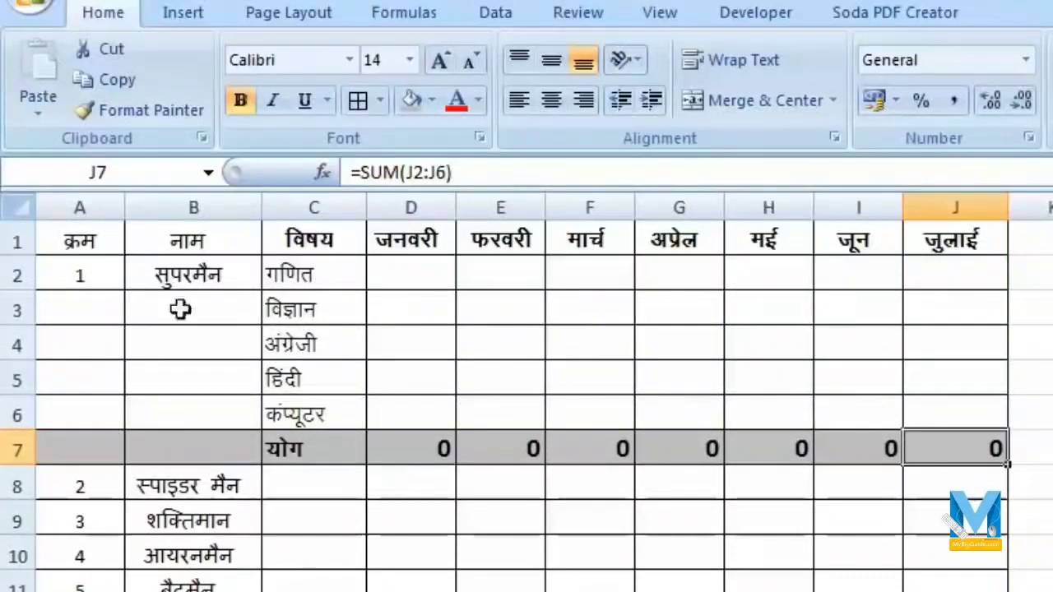
pyautogui.click(744, 14)
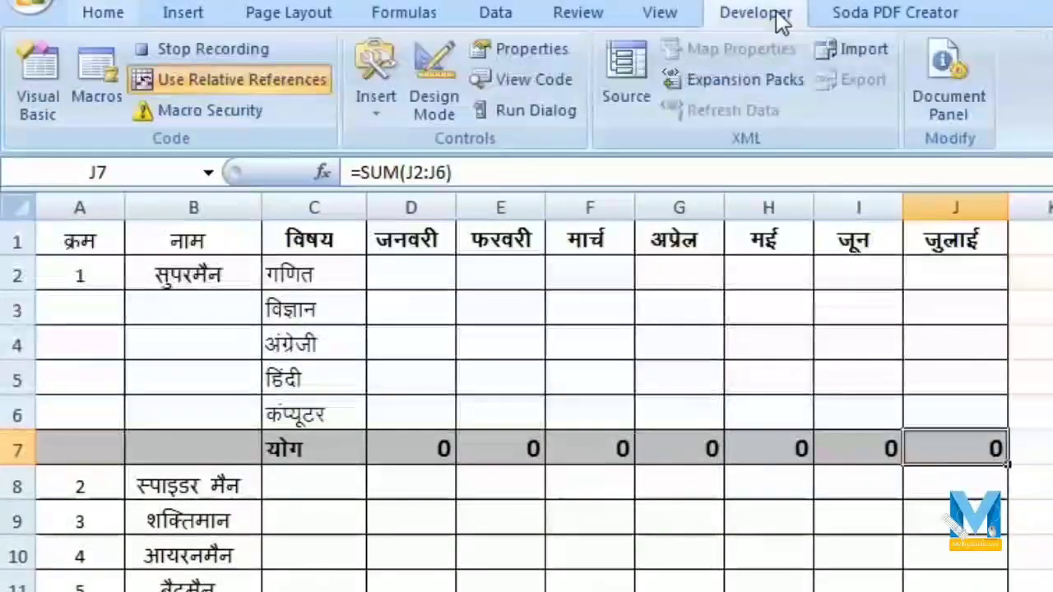
pyautogui.click(204, 49)
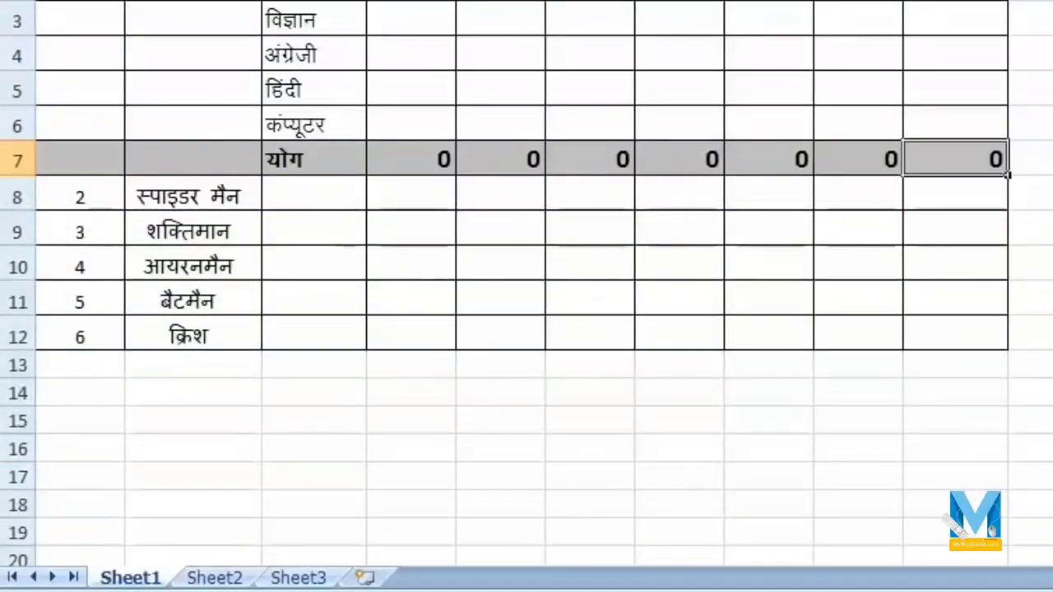
# Run Macro5 from A8 to add the subject rows and total row for serial number 2
pyautogui.click(86, 194)
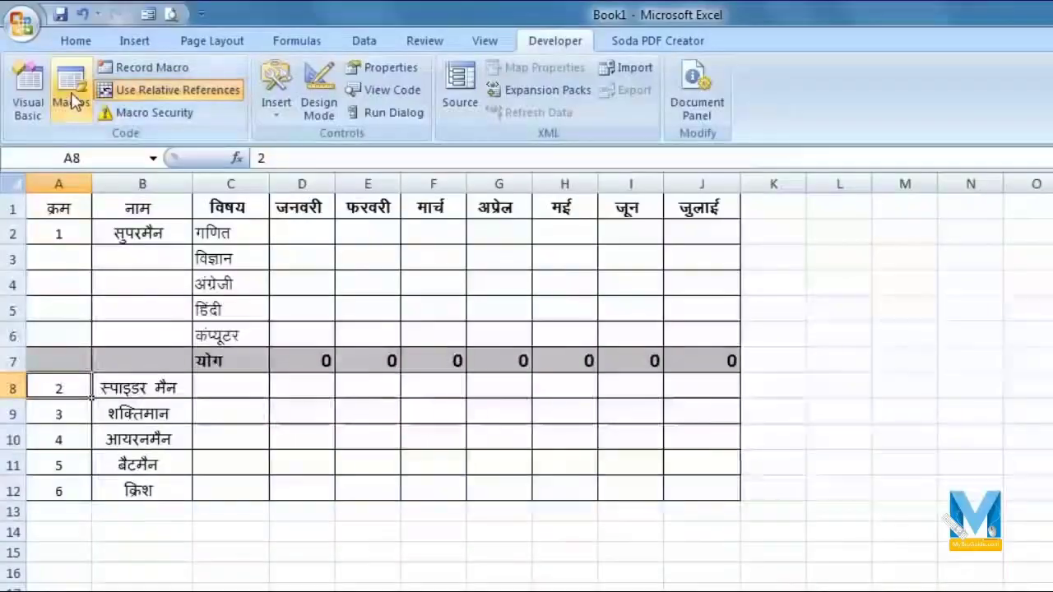
pyautogui.click(71, 93)
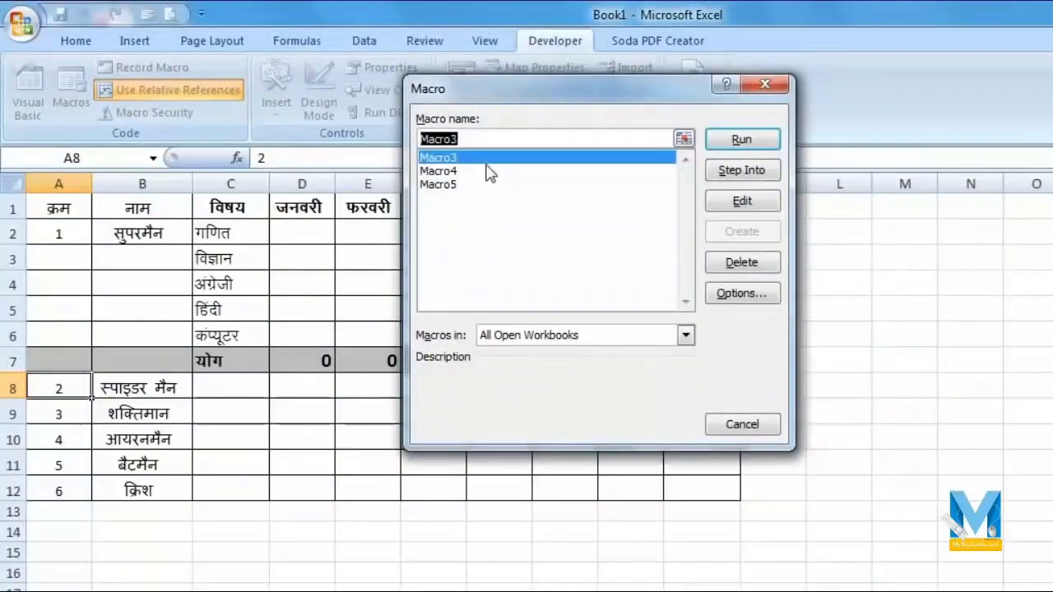
pyautogui.click(452, 185)
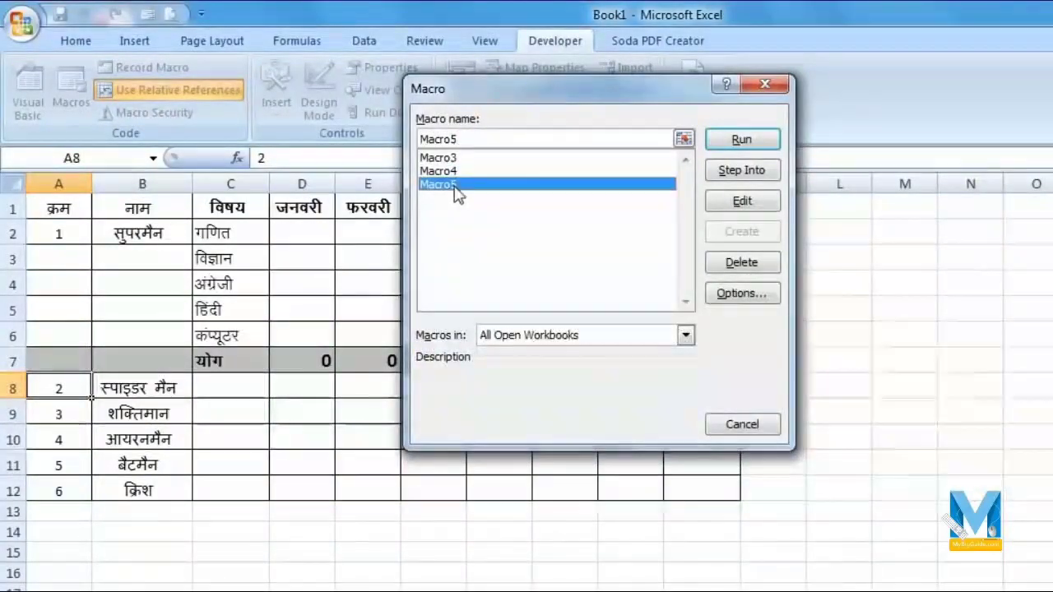
pyautogui.click(741, 141)
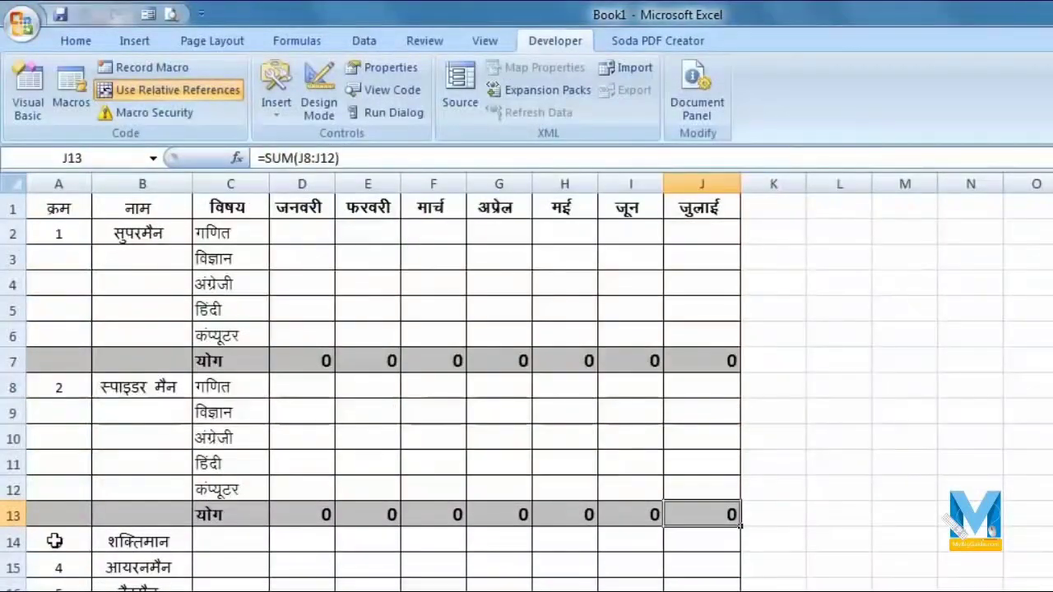
# Run Macro5 from A14 to fill in the subjects and totals for serial number 3
pyautogui.scroll(-1, 54, 540)
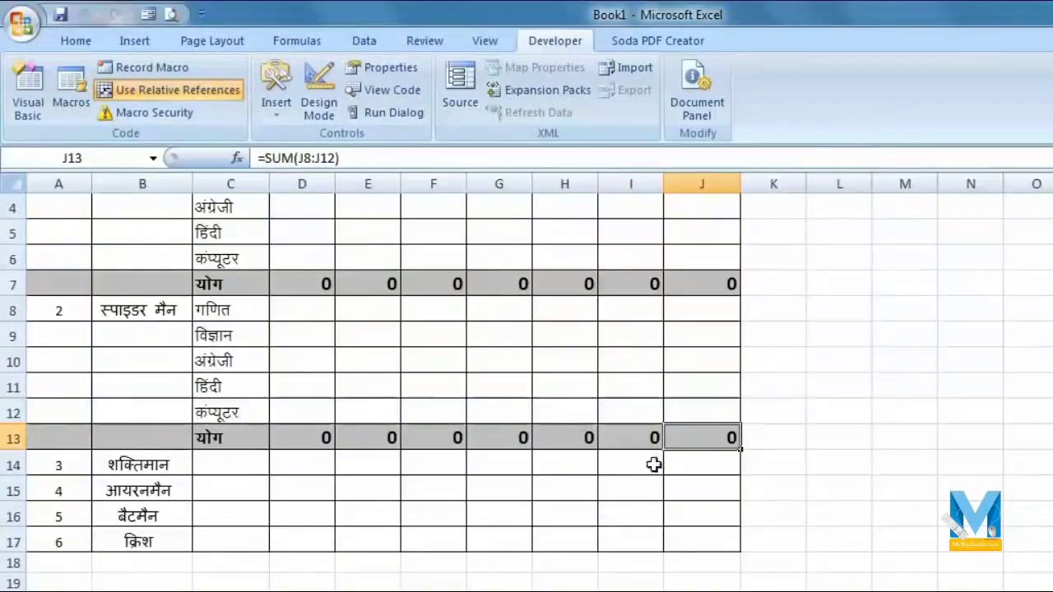
pyautogui.click(77, 464)
pyautogui.click(70, 97)
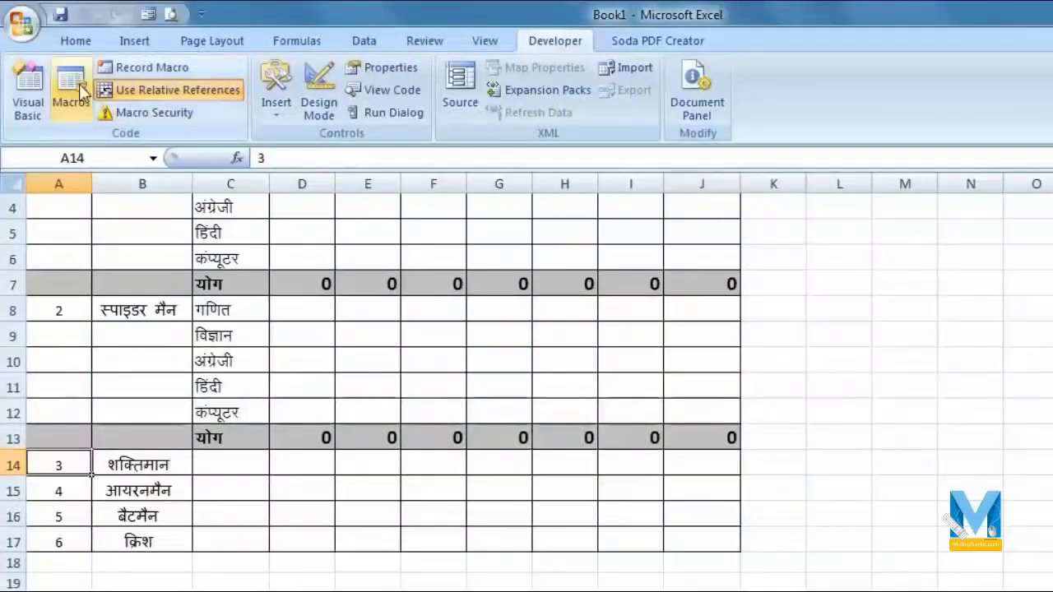
pyautogui.click(461, 189)
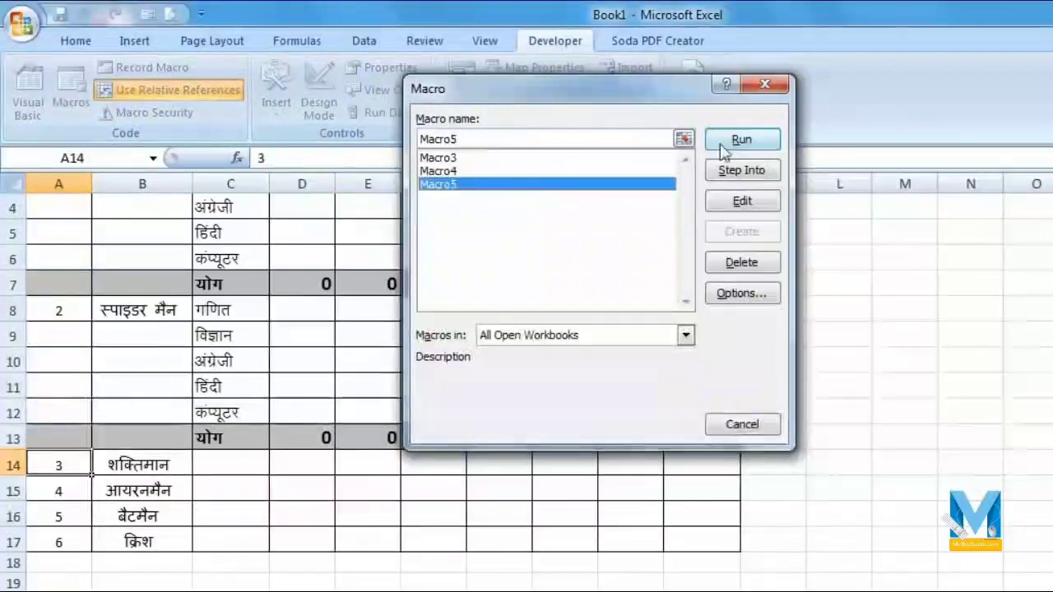
pyautogui.click(722, 151)
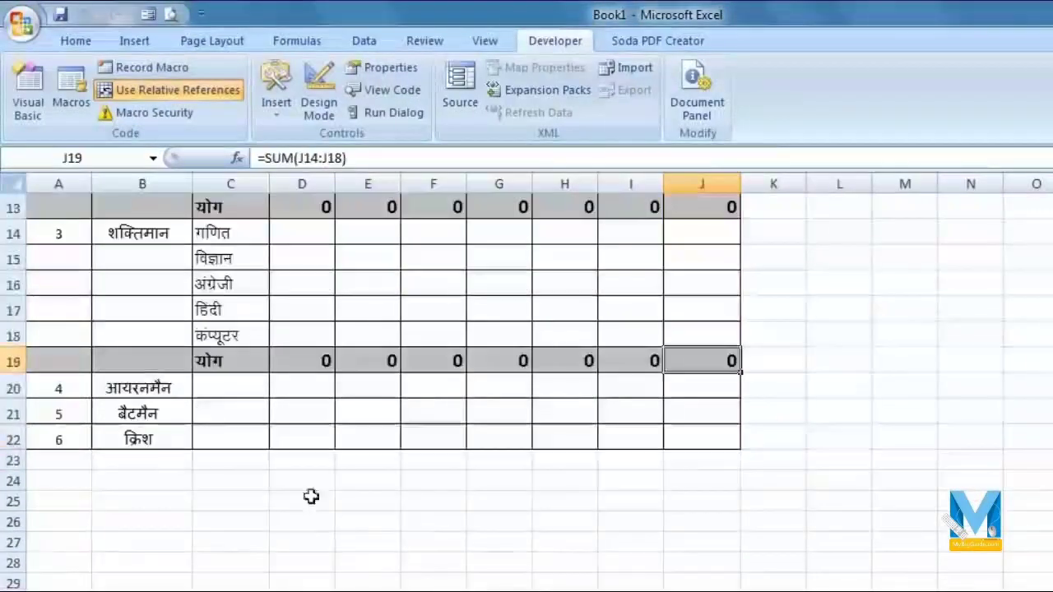
# Run Macro5 from A20 to add the subject and total rows for serial number 4
pyautogui.click(53, 390)
pyautogui.click(72, 106)
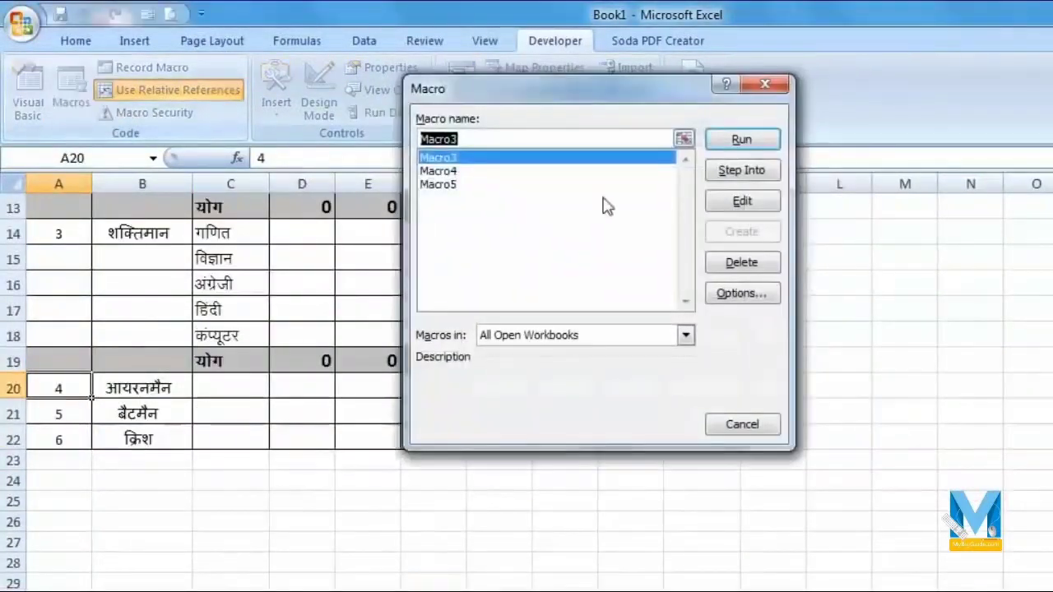
pyautogui.click(507, 186)
pyautogui.click(724, 142)
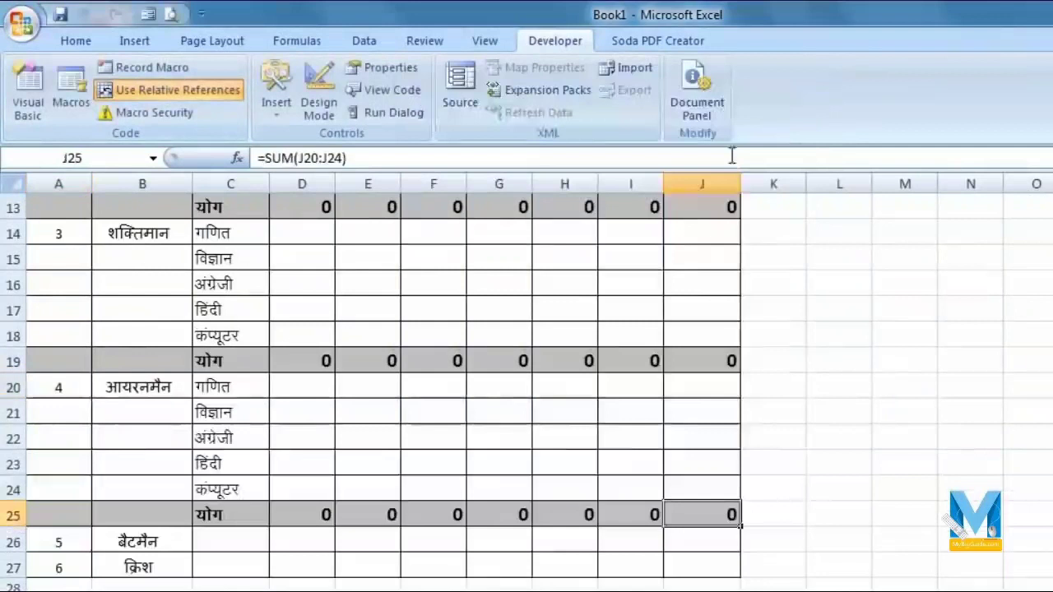
# Run Macro5 from A26 to create the subject block and total row for serial number 5
pyautogui.click(66, 542)
pyautogui.click(78, 110)
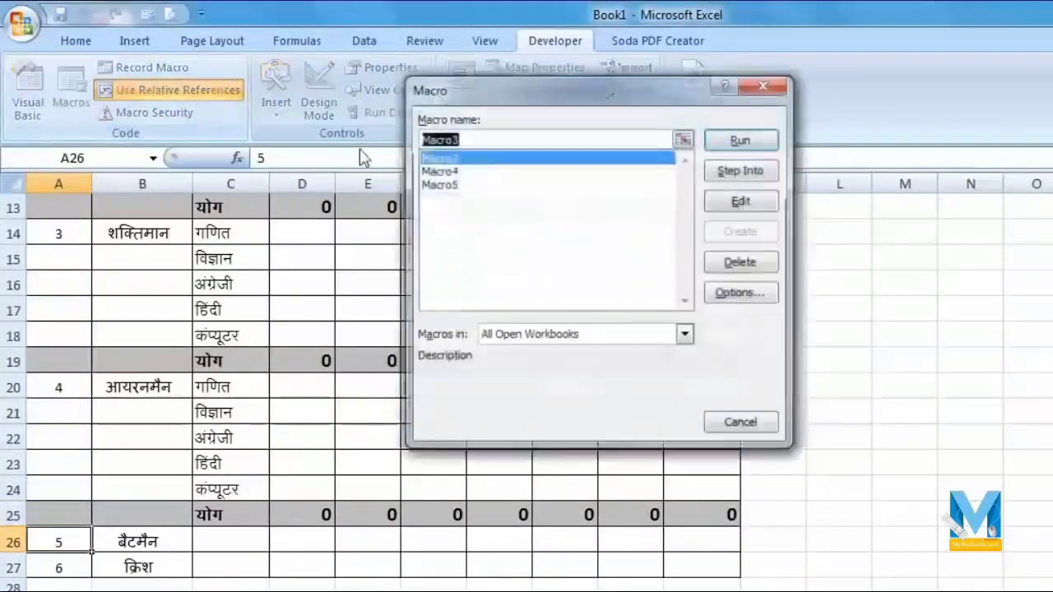
pyautogui.click(496, 187)
pyautogui.click(736, 142)
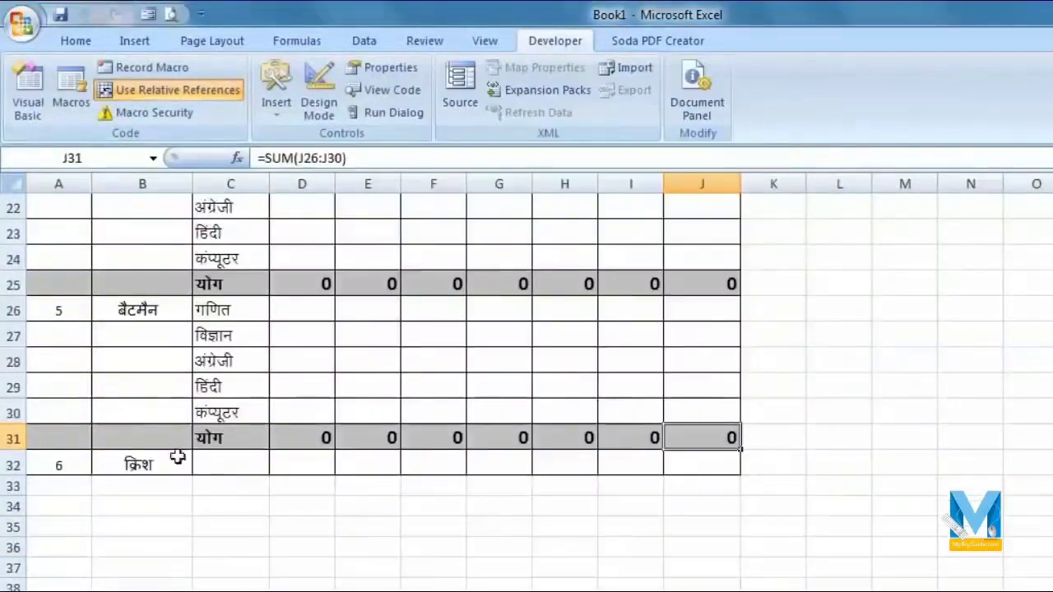
# Run the recorded macro from A32 for serial number 6 and review the sheet
pyautogui.click(70, 467)
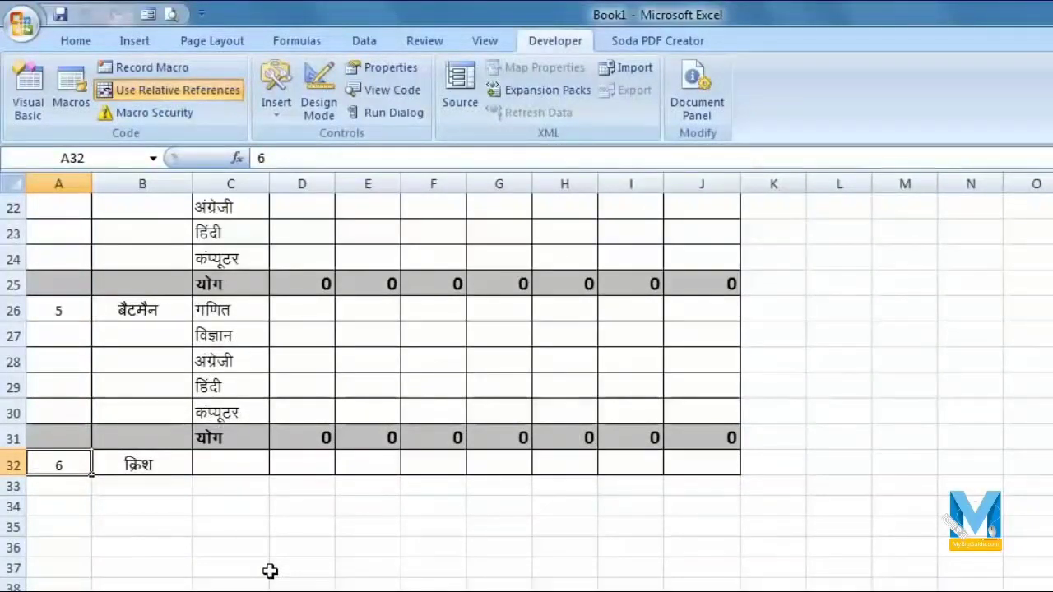
pyautogui.hotkey('ctrl', 'q')
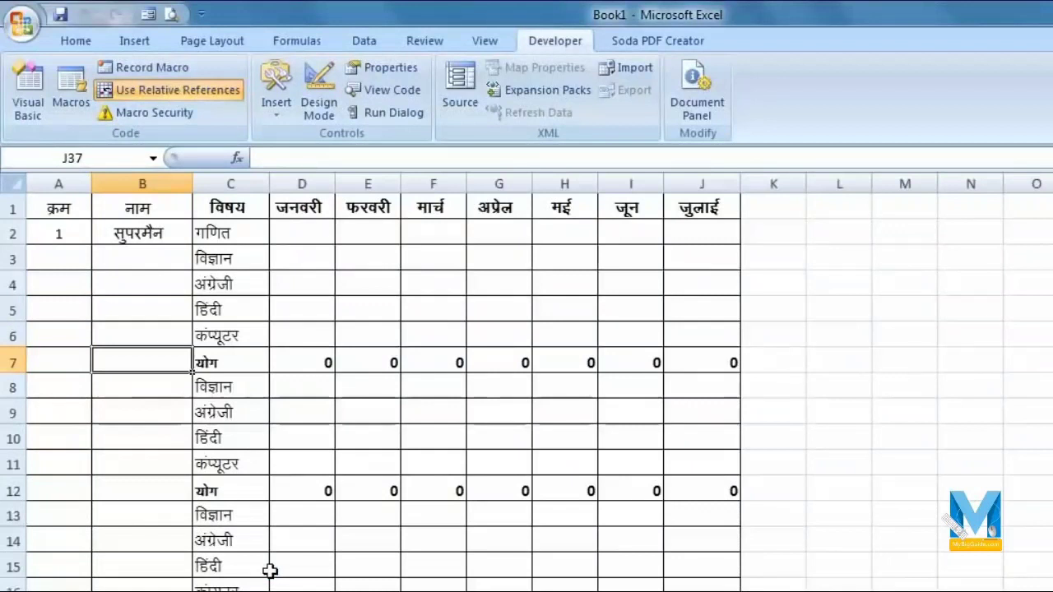
pyautogui.scroll(-4, 795, 322)
pyautogui.scroll(-17, 726, 429)
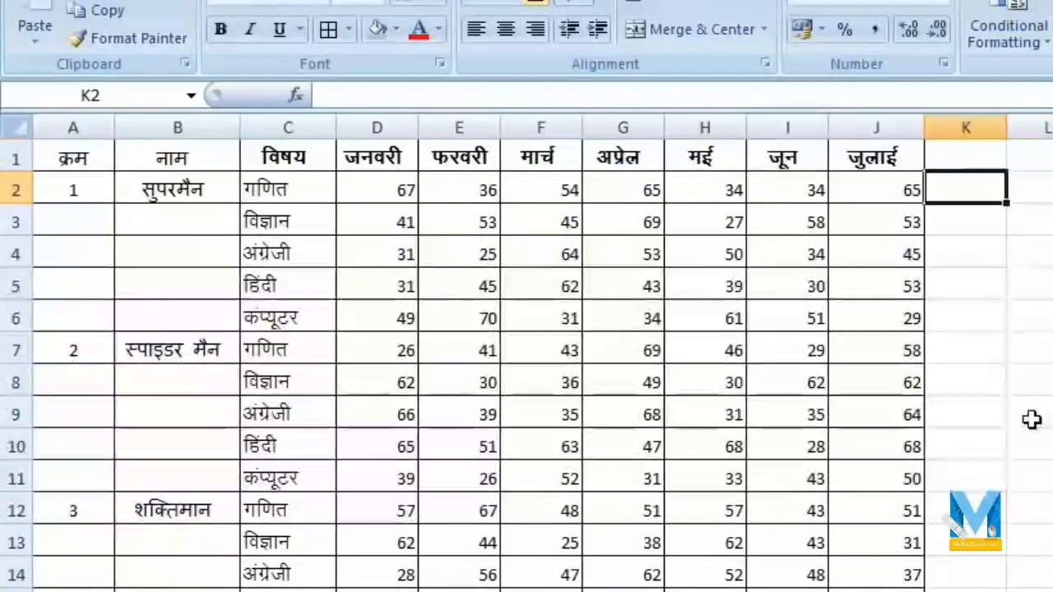
# Try inserting a blank row at row 7 of the marks sheet, above serial number 2
pyautogui.scroll(-5, 312, 488)
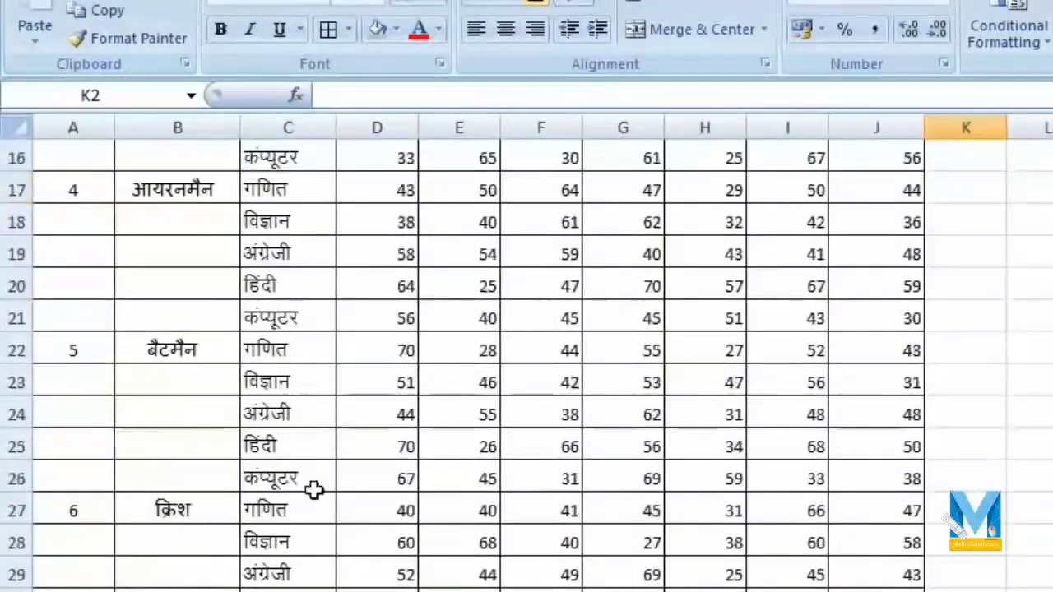
pyautogui.scroll(5, 347, 519)
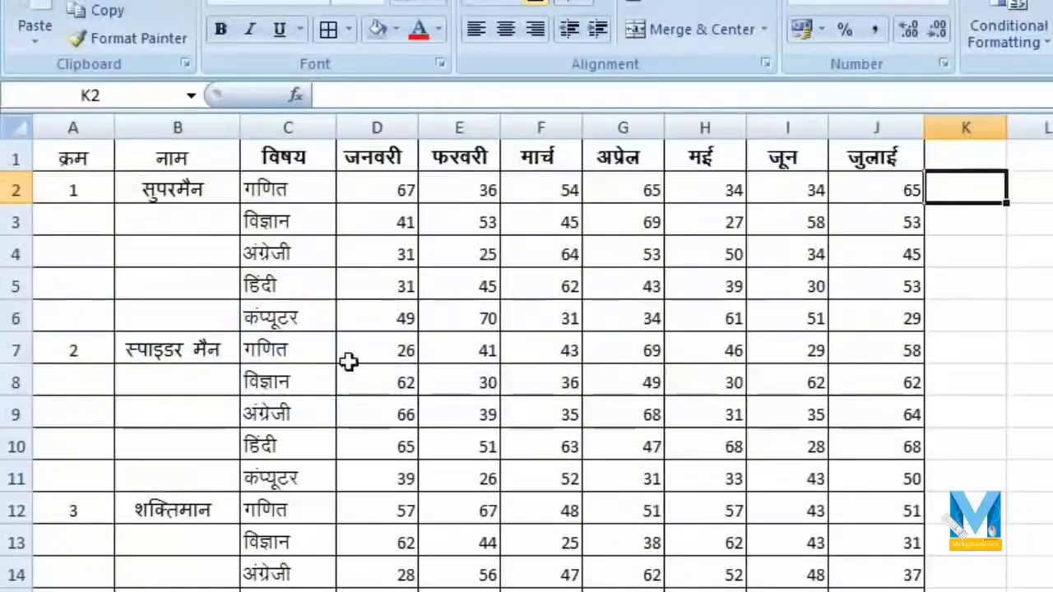
pyautogui.click(148, 194)
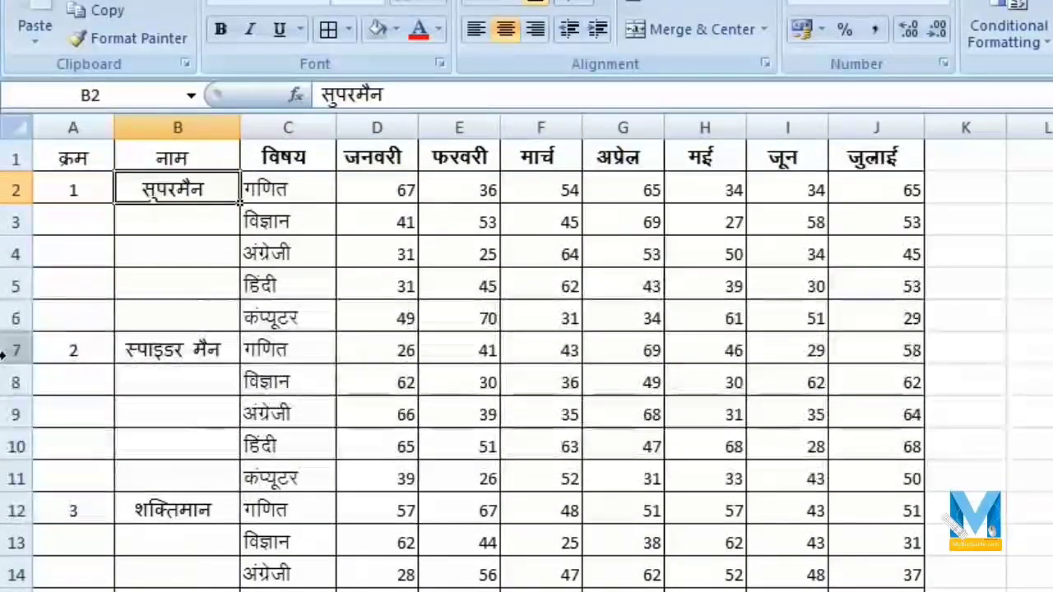
pyautogui.press('Right')
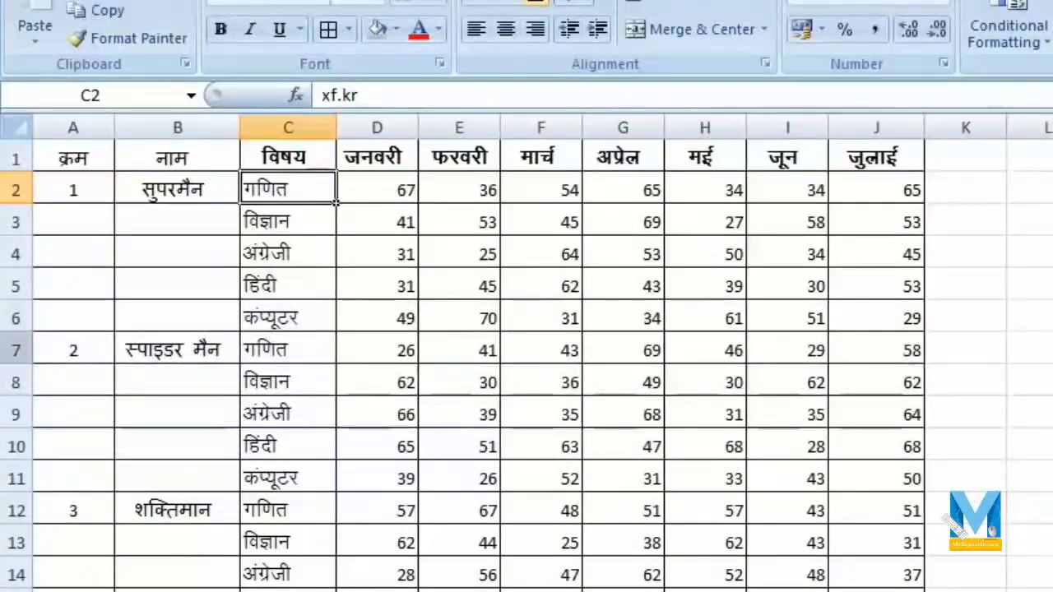
pyautogui.rightClick(15, 349)
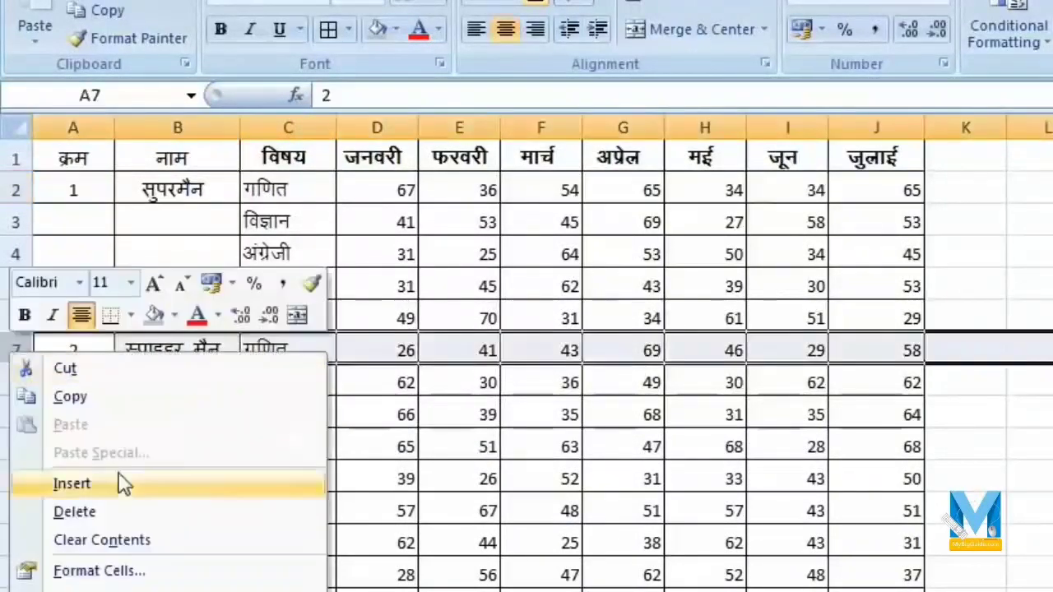
pyautogui.click(122, 484)
pyautogui.click(285, 348)
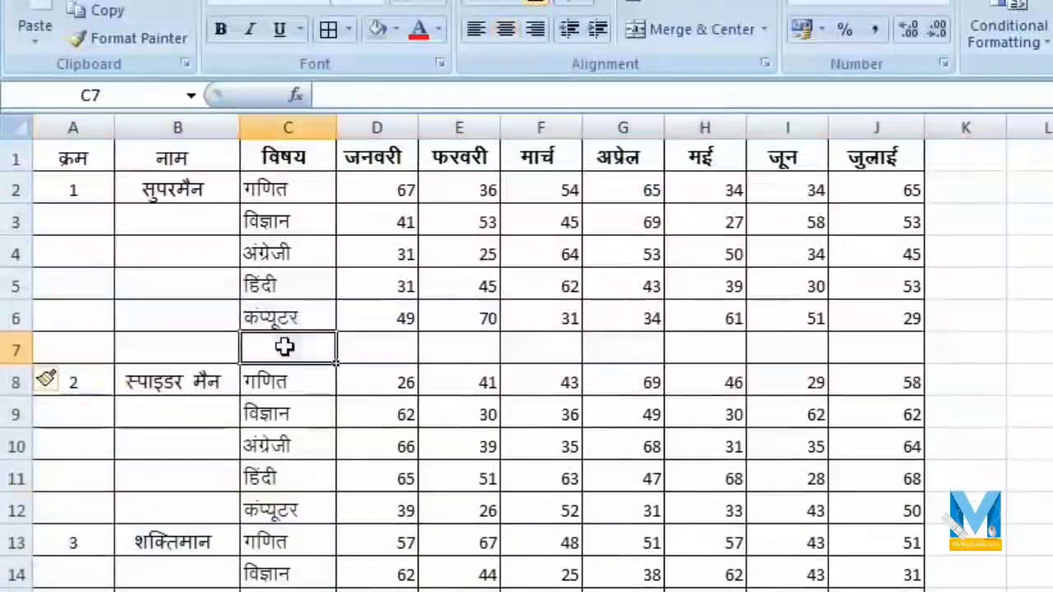
pyautogui.click(369, 351)
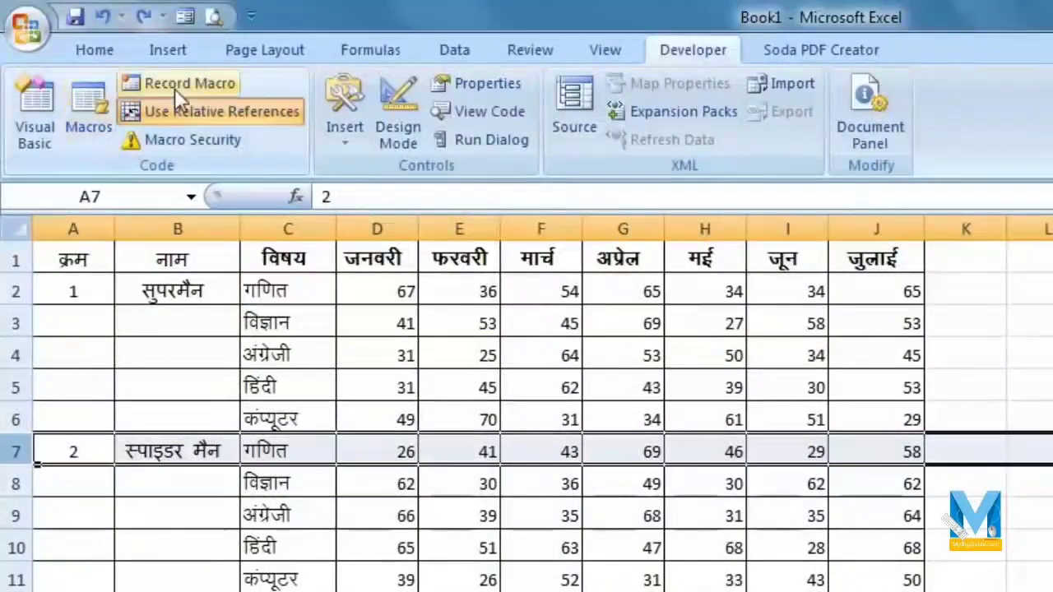
# Start recording a macro named sum from A2, stored in This Workbook with the shortcut Ctrl+Shift+L
pyautogui.click(341, 353)
pyautogui.click(156, 291)
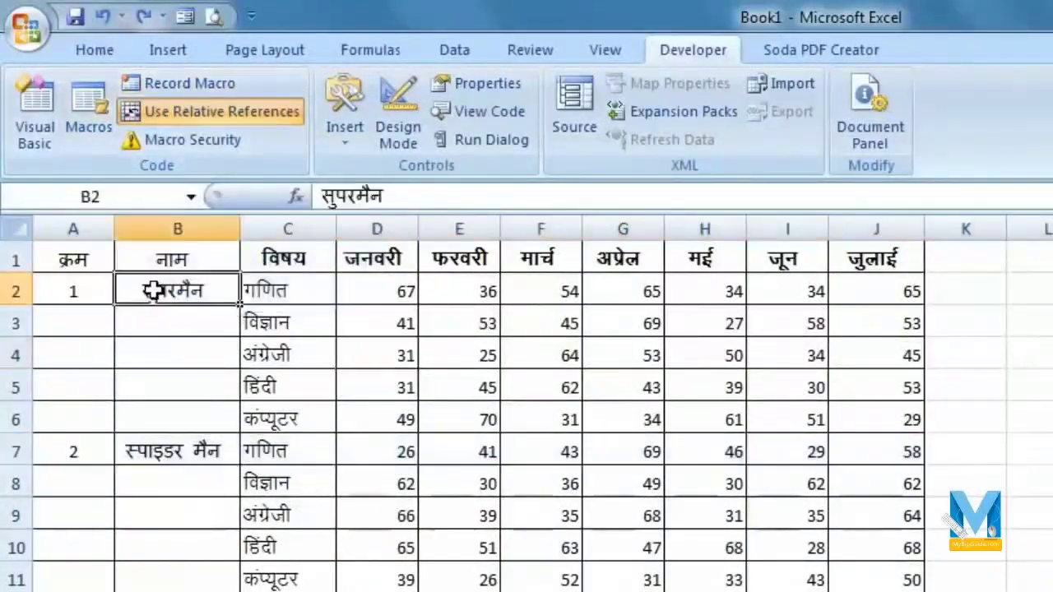
pyautogui.click(63, 296)
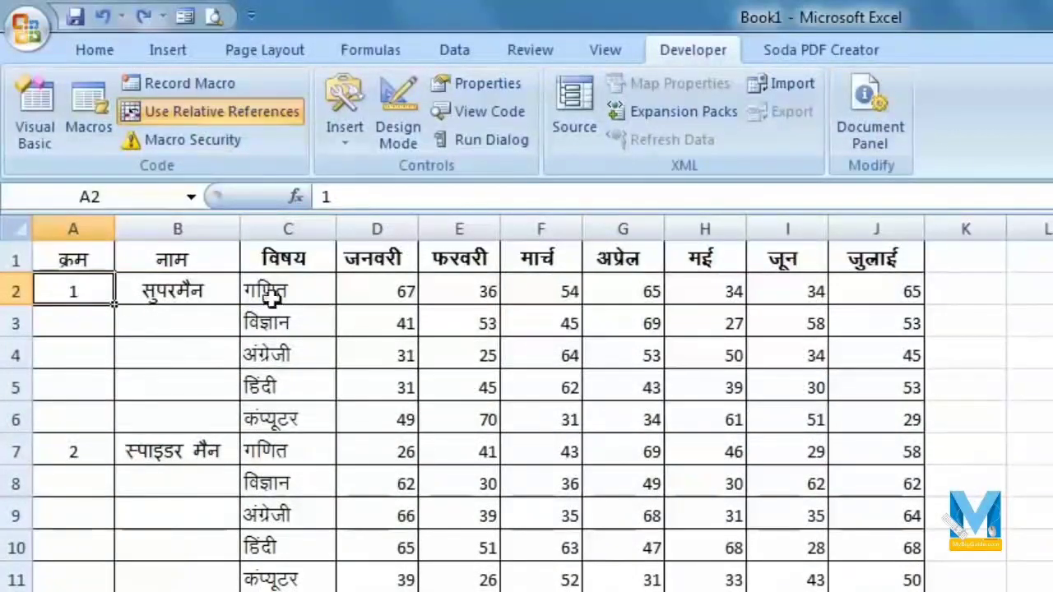
pyautogui.click(175, 80)
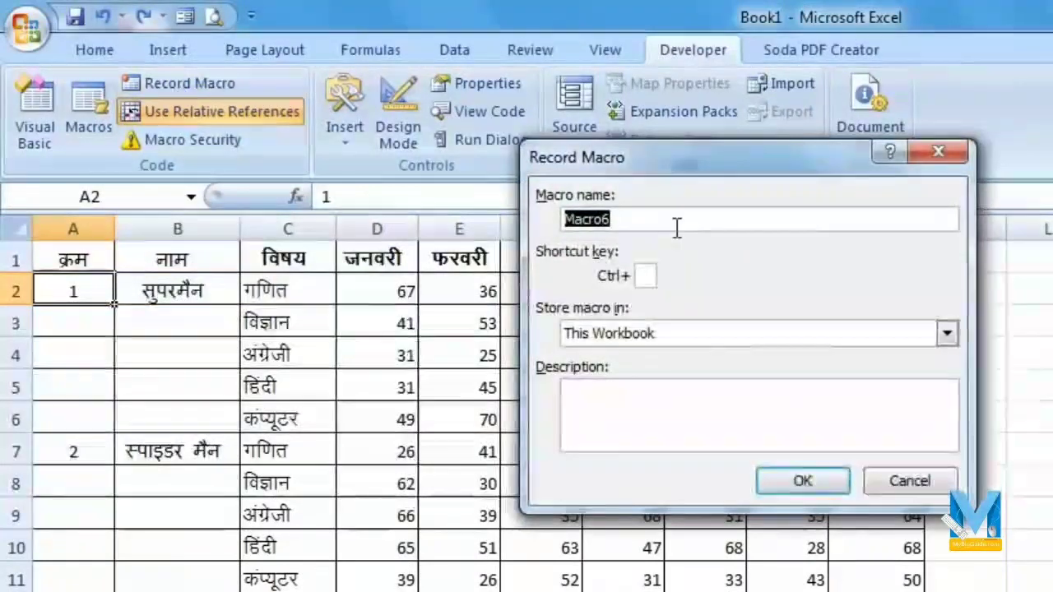
pyautogui.write('sum')
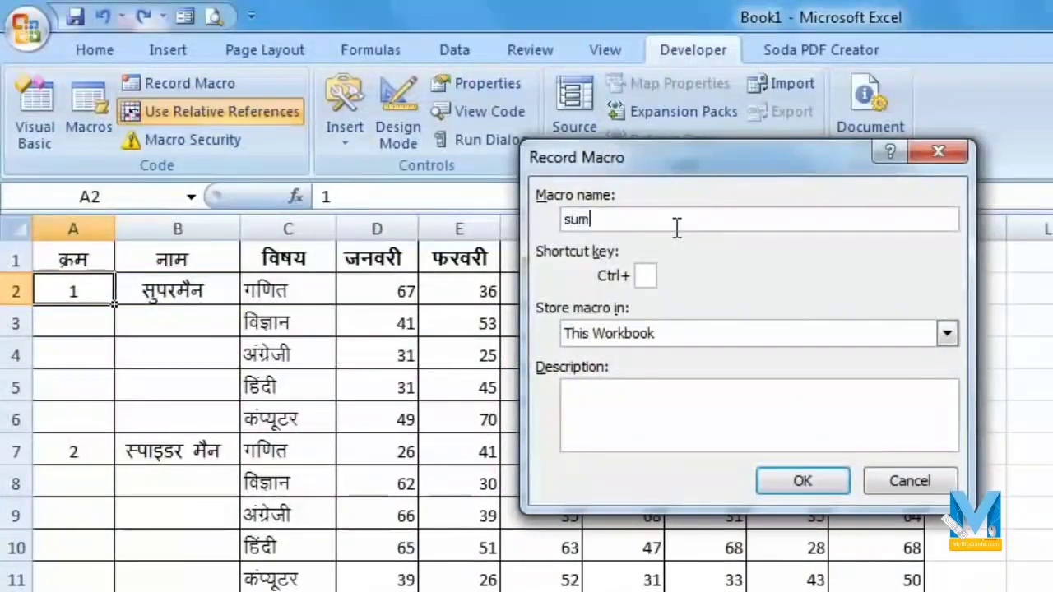
pyautogui.click(646, 277)
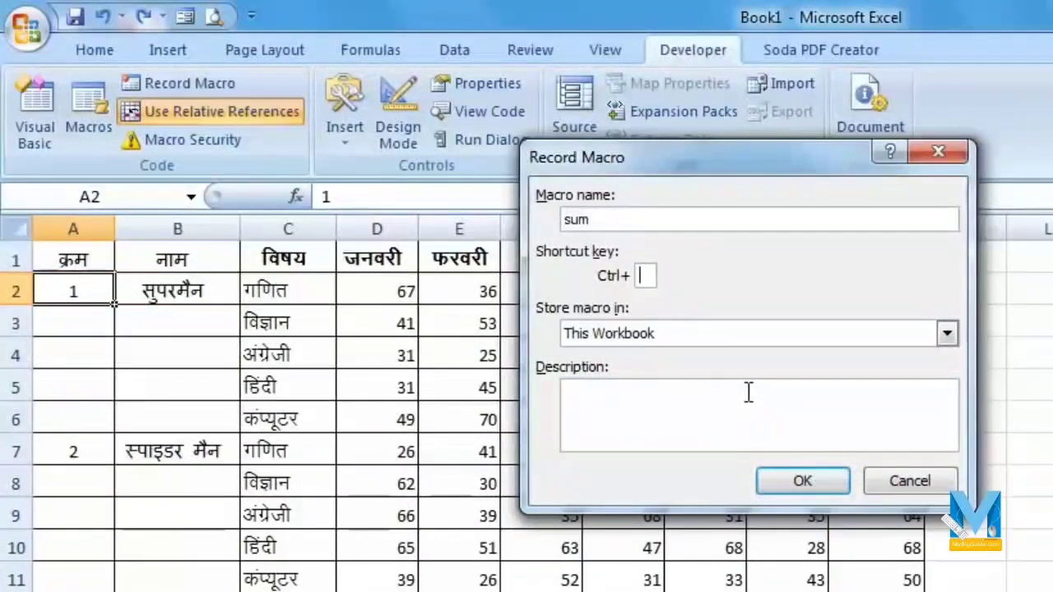
pyautogui.write('L')
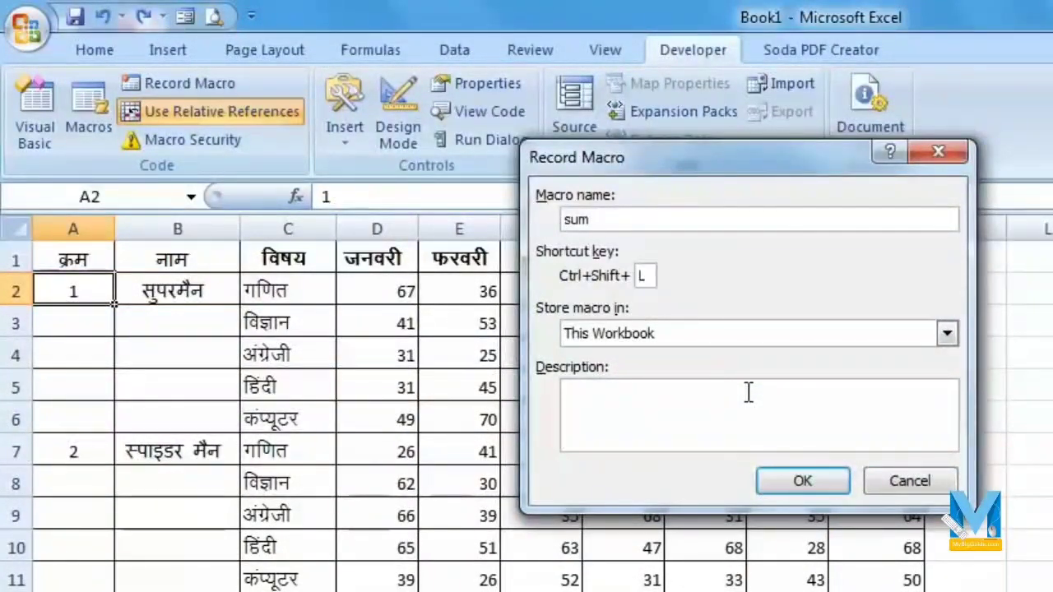
pyautogui.click(802, 481)
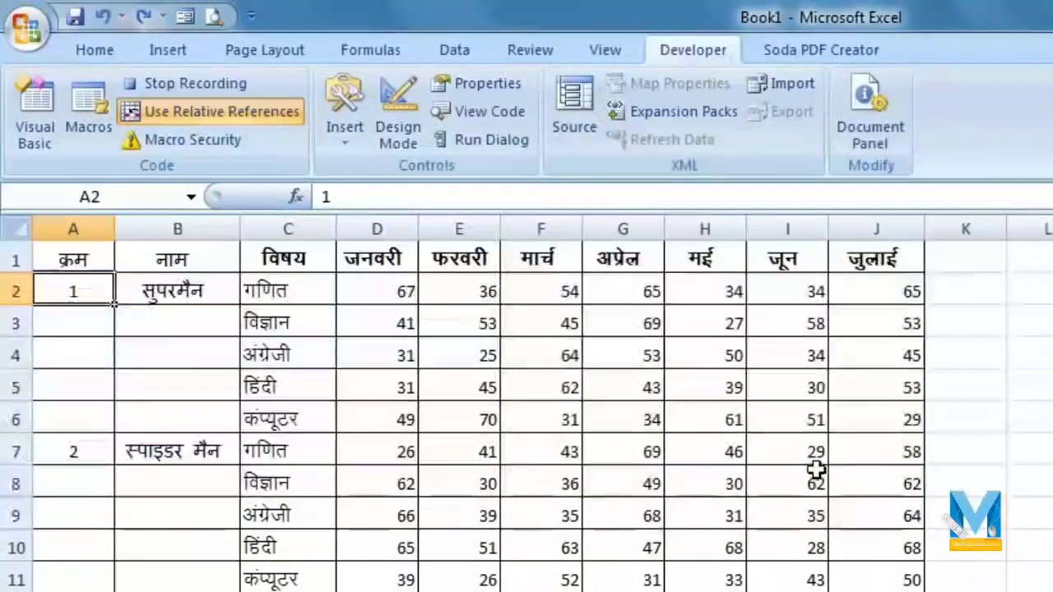
# Go from A2 down to A7 one cell at a time and insert a blank row above row 7
pyautogui.press('Down')
pyautogui.press('Down')
pyautogui.press('Down')
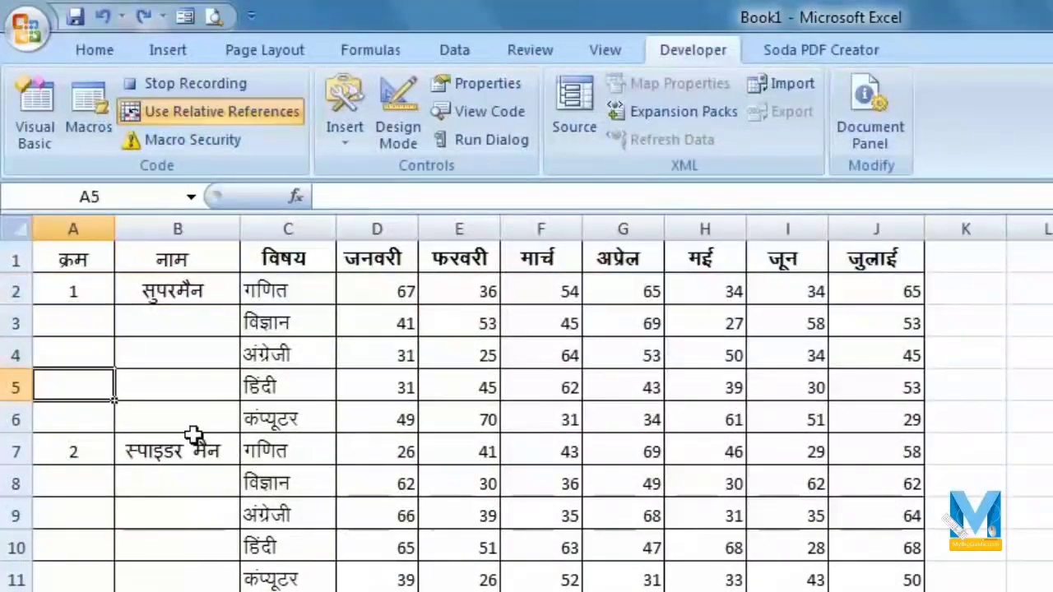
pyautogui.press('Down')
pyautogui.press('Down')
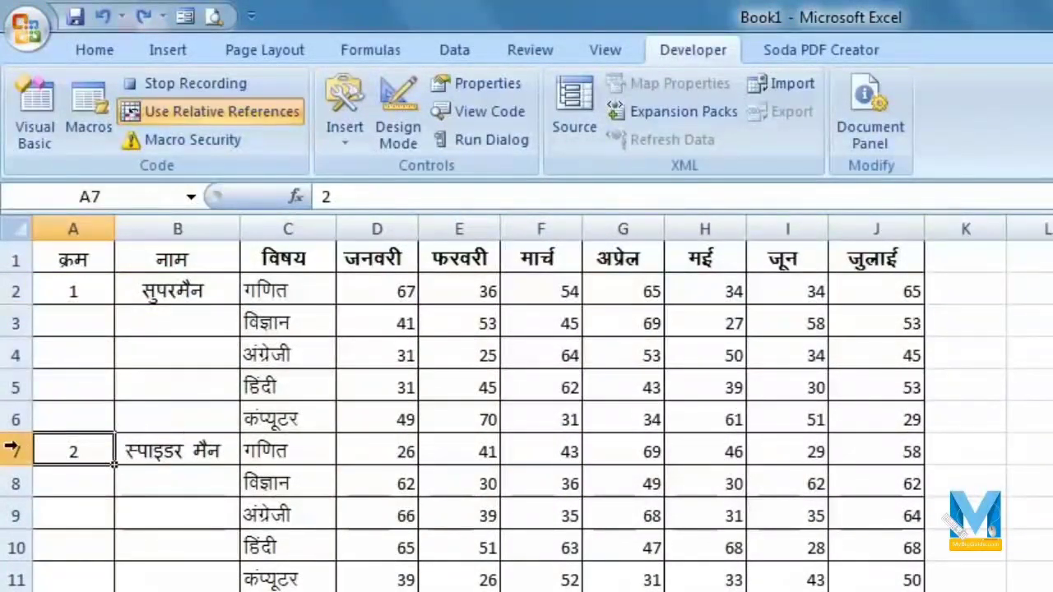
pyautogui.rightClick(12, 448)
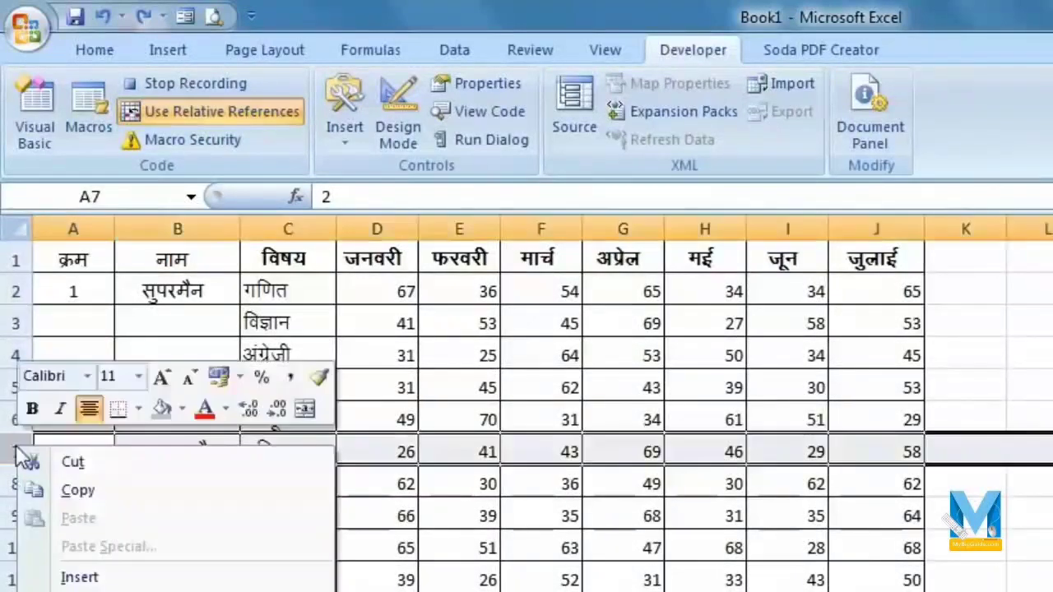
pyautogui.click(121, 576)
# Enter the label योग in C7 and move on to D7
pyautogui.click(271, 456)
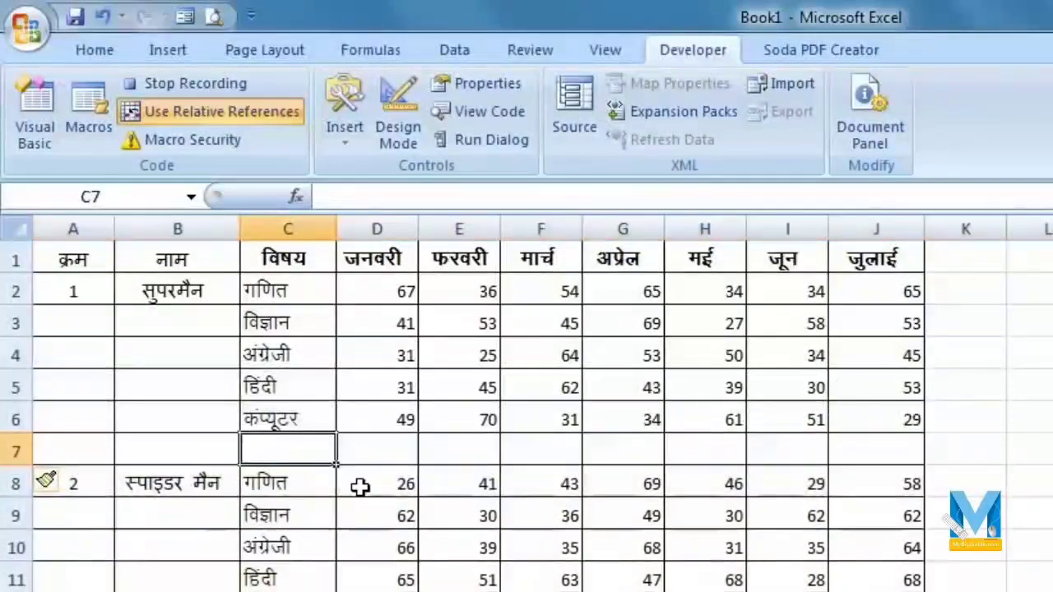
pyautogui.write('योग')
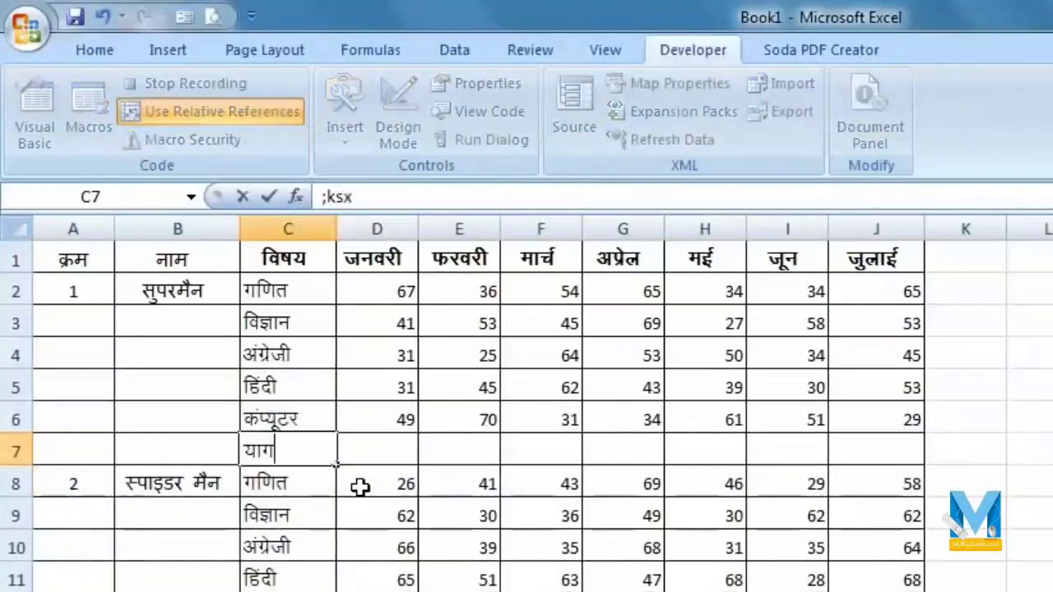
pyautogui.press('Tab')
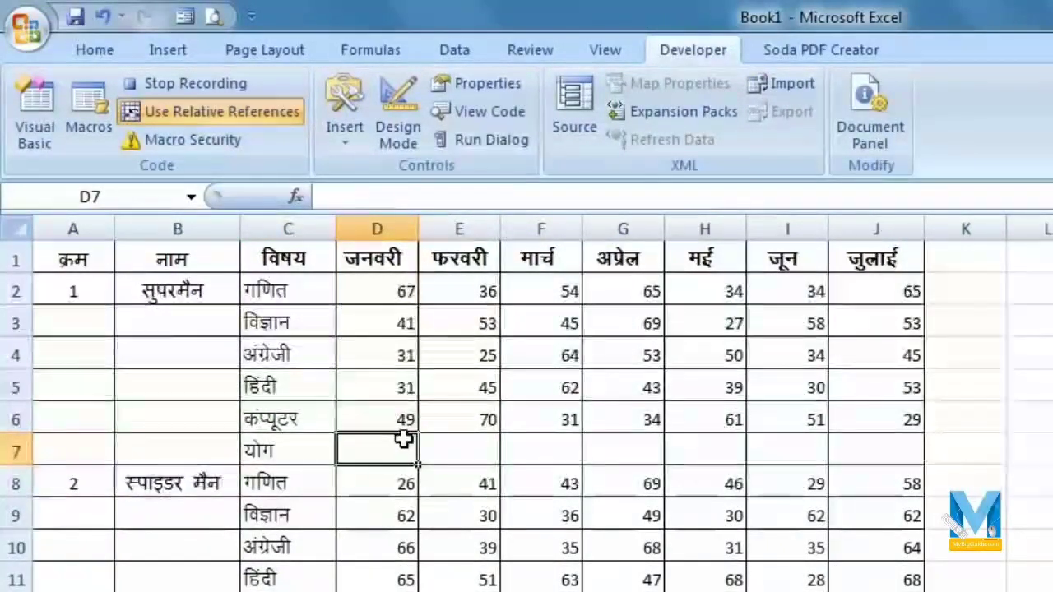
# Total January's marks in D7 with AutoSum and fill the formula across to J7
pyautogui.click(93, 47)
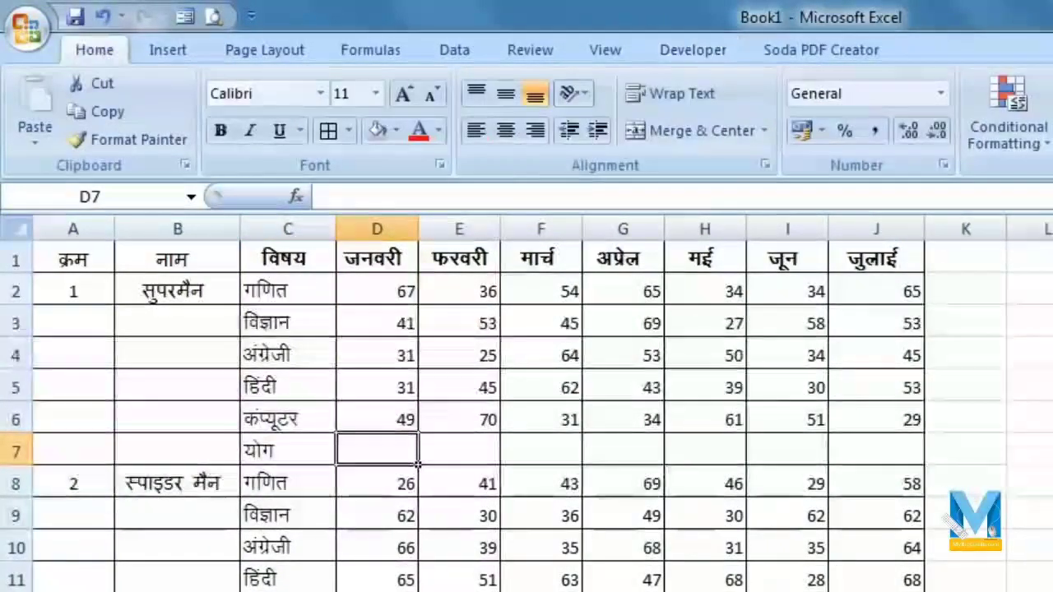
pyautogui.hotkey('alt', '=')
pyautogui.press('Return')
pyautogui.click(403, 451)
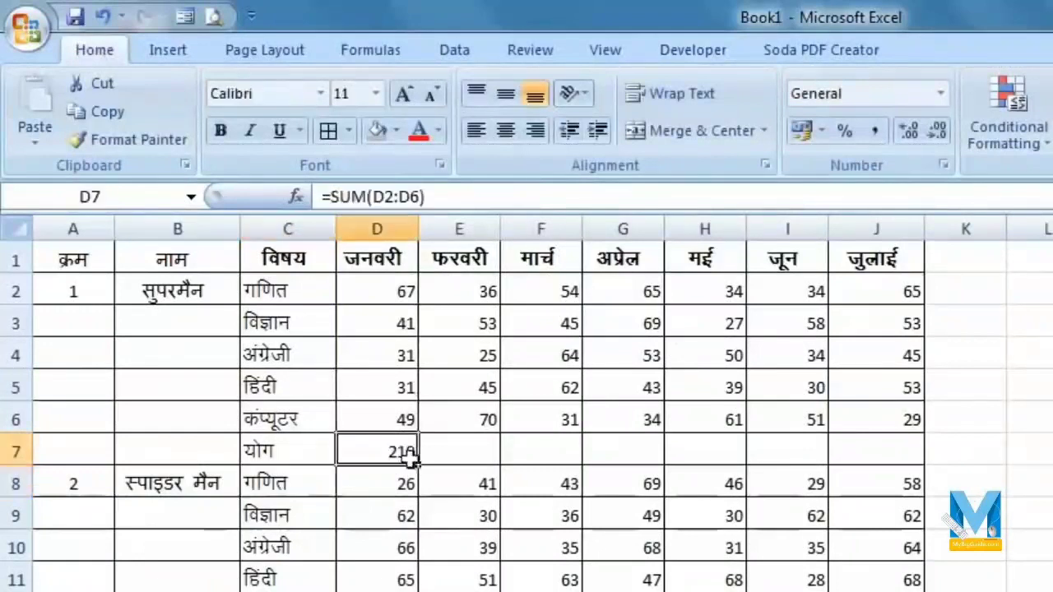
pyautogui.moveTo(419, 465); pyautogui.dragTo(898, 471)
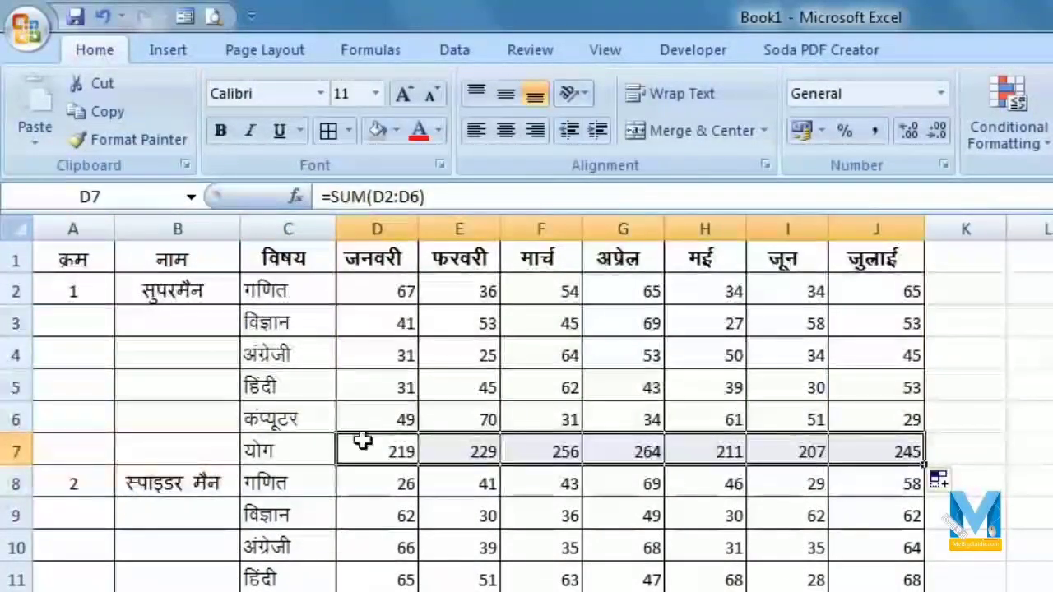
# Make row 7 bold, finish on J7 and stop recording the sum macro
pyautogui.click(25, 451)
pyautogui.click(221, 133)
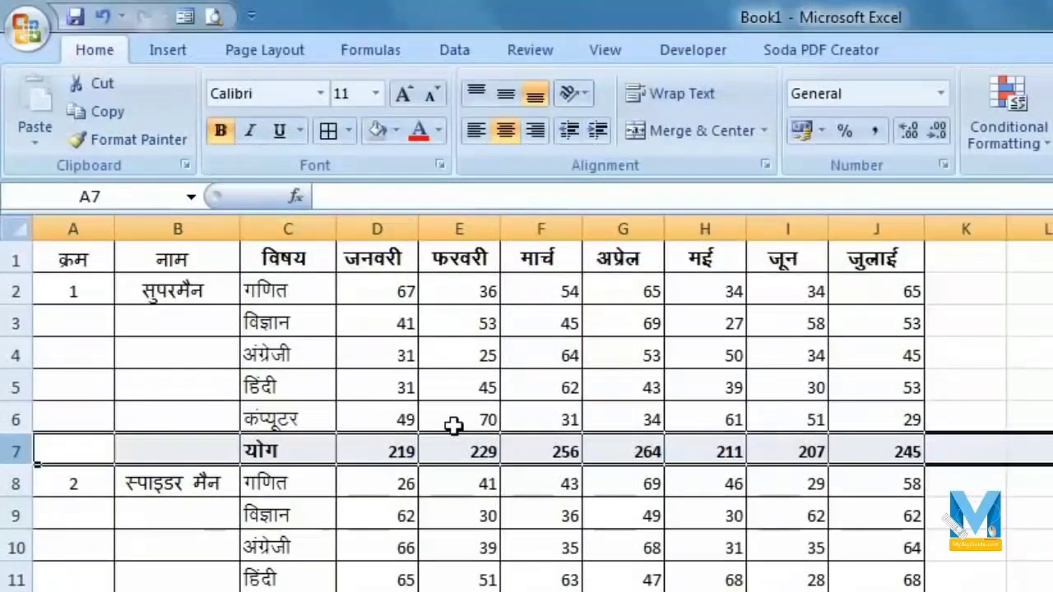
pyautogui.click(896, 449)
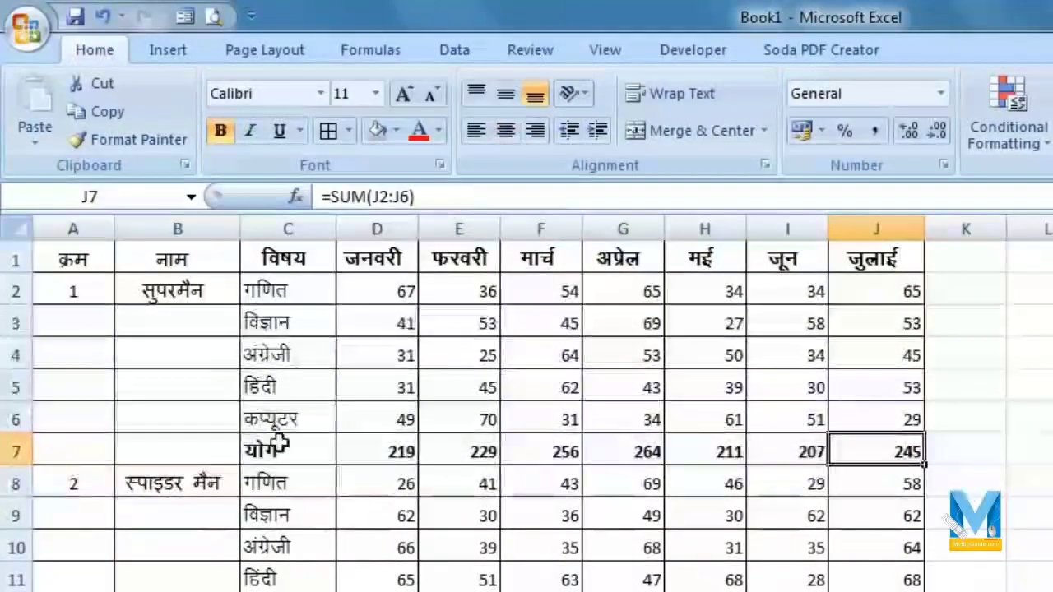
pyautogui.click(694, 55)
pyautogui.click(161, 85)
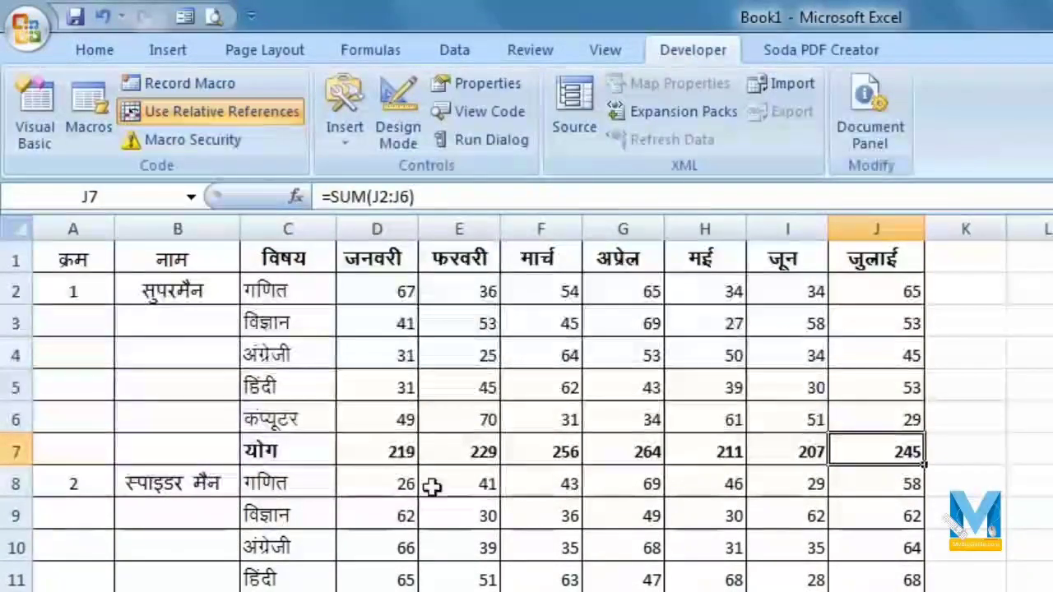
# Run the sum macro from A8 to add a total row for serial number 2
pyautogui.click(77, 483)
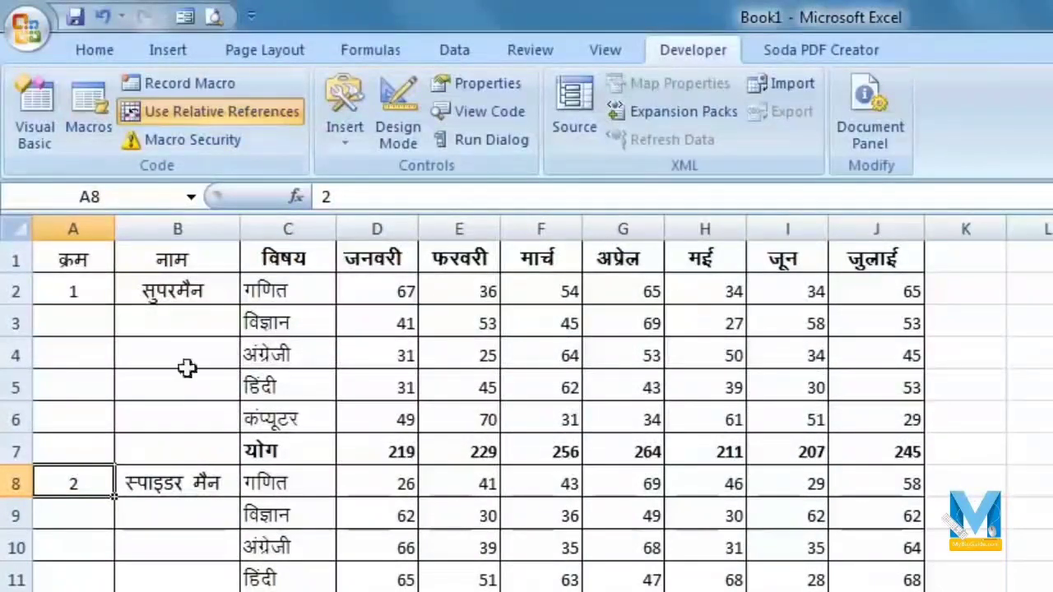
pyautogui.click(89, 131)
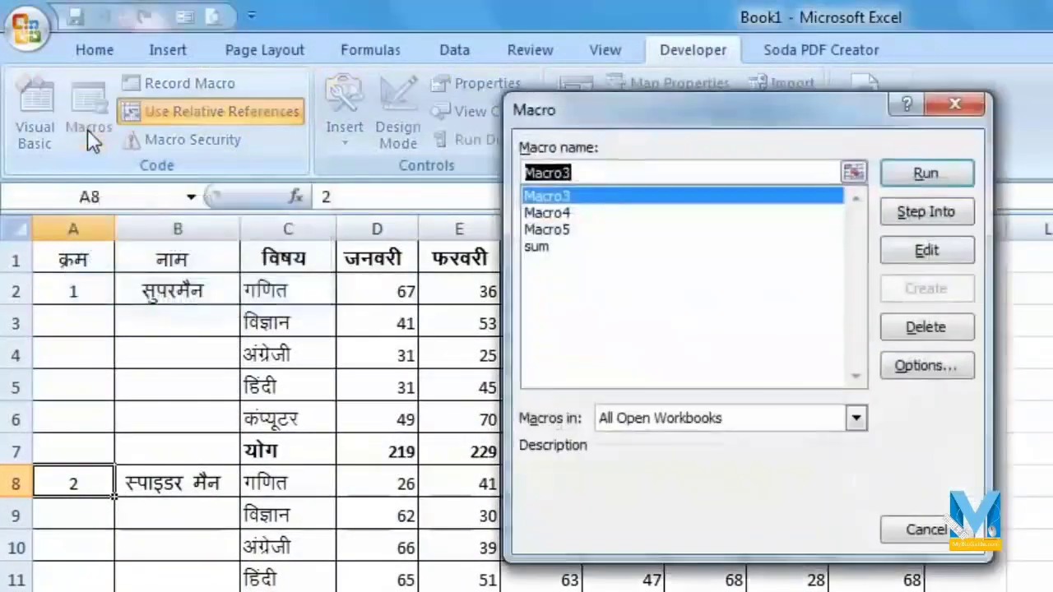
pyautogui.click(539, 247)
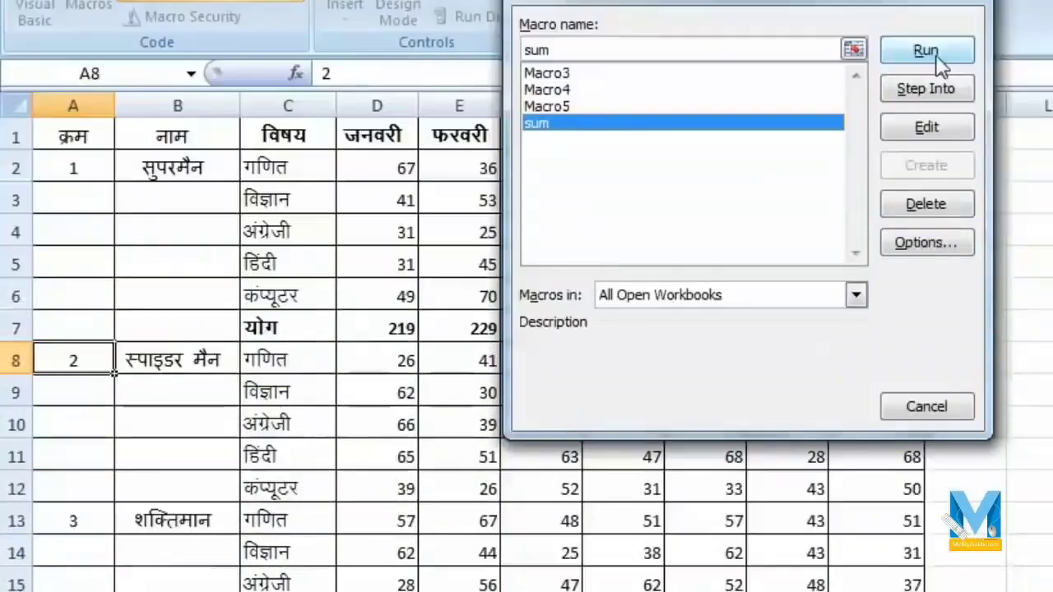
pyautogui.click(925, 173)
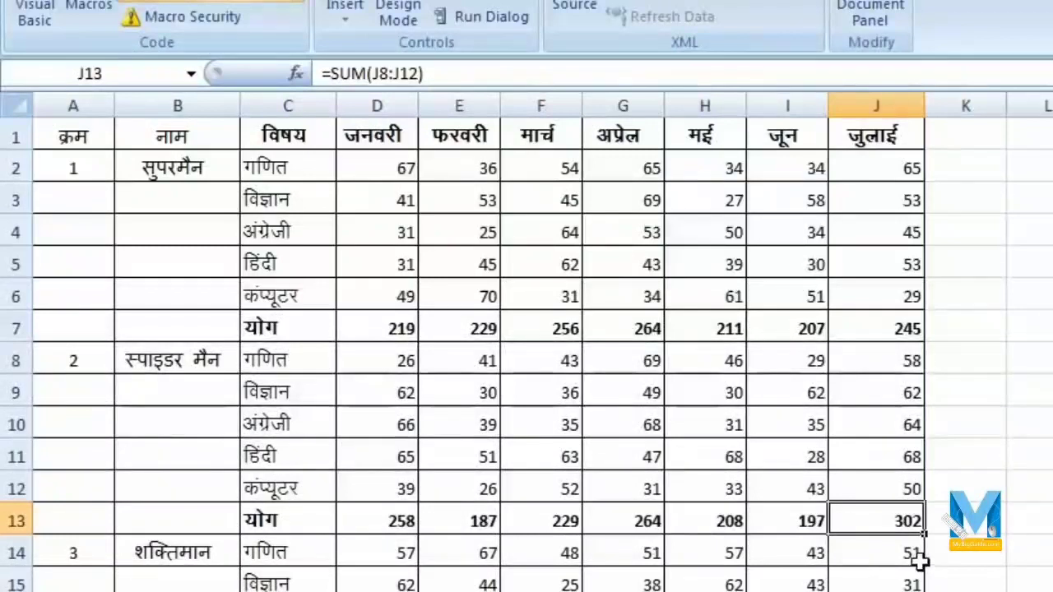
# Run the sum macro by its shortcut from the first cell of each of serial numbers 3 to 6
pyautogui.click(78, 540)
pyautogui.scroll(-2, 447, 554)
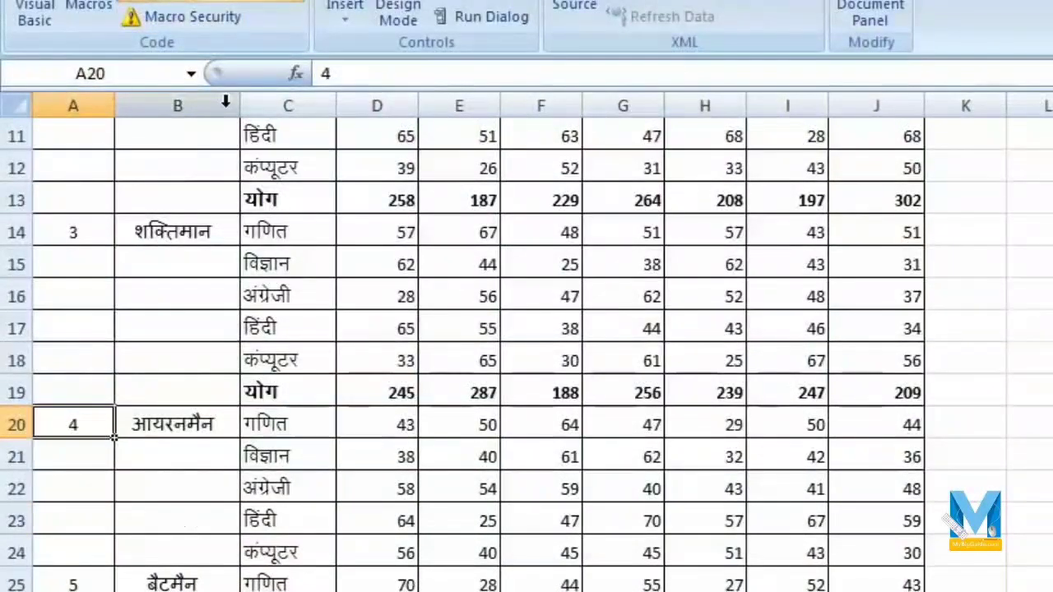
pyautogui.hotkey('ctrl', 'q')
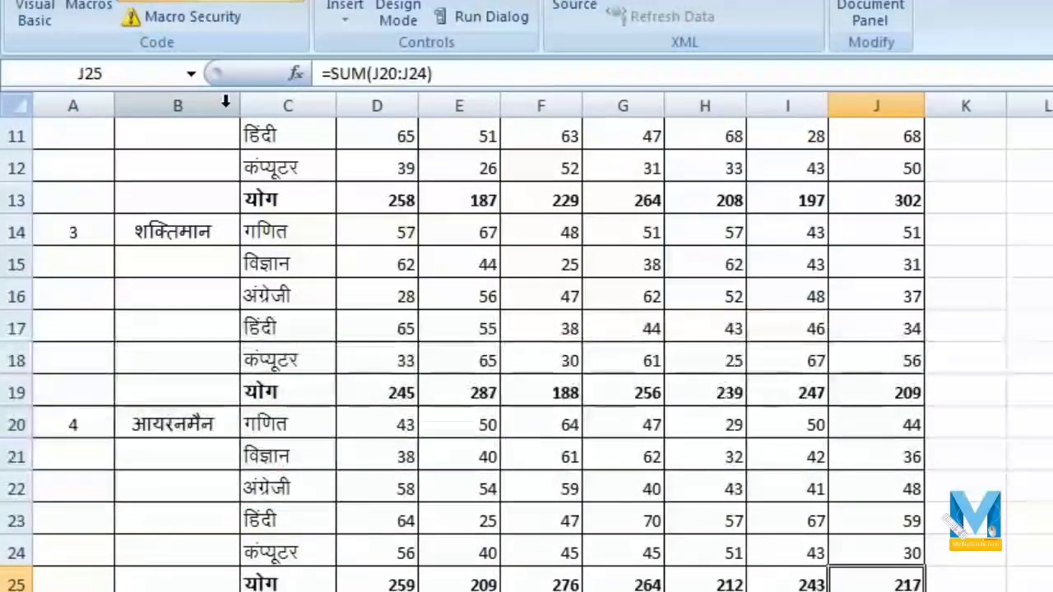
pyautogui.scroll(-2, 71, 435)
pyautogui.click(85, 425)
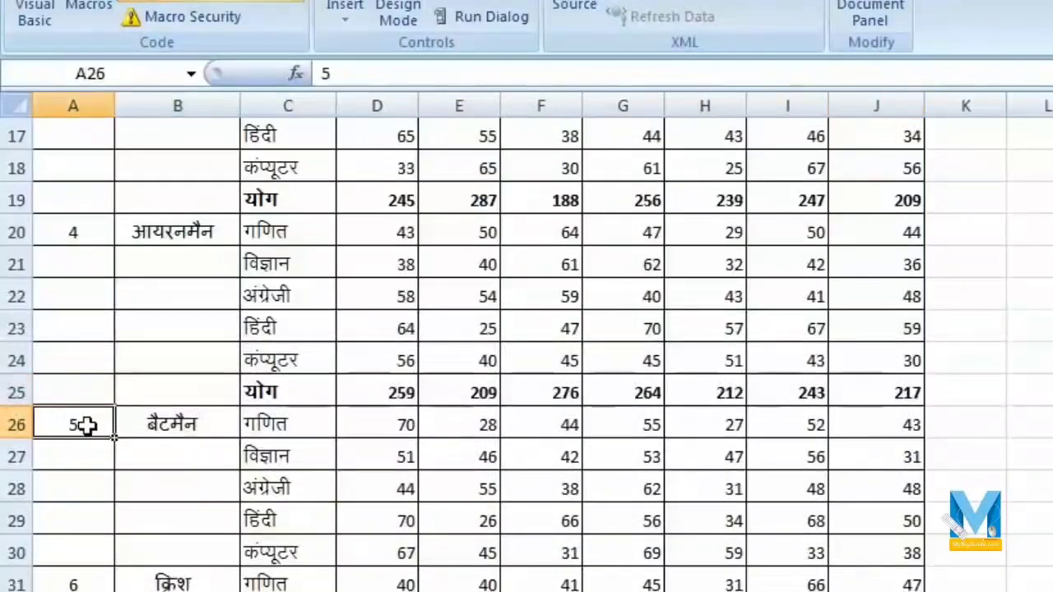
pyautogui.hotkey('ctrl', 'q')
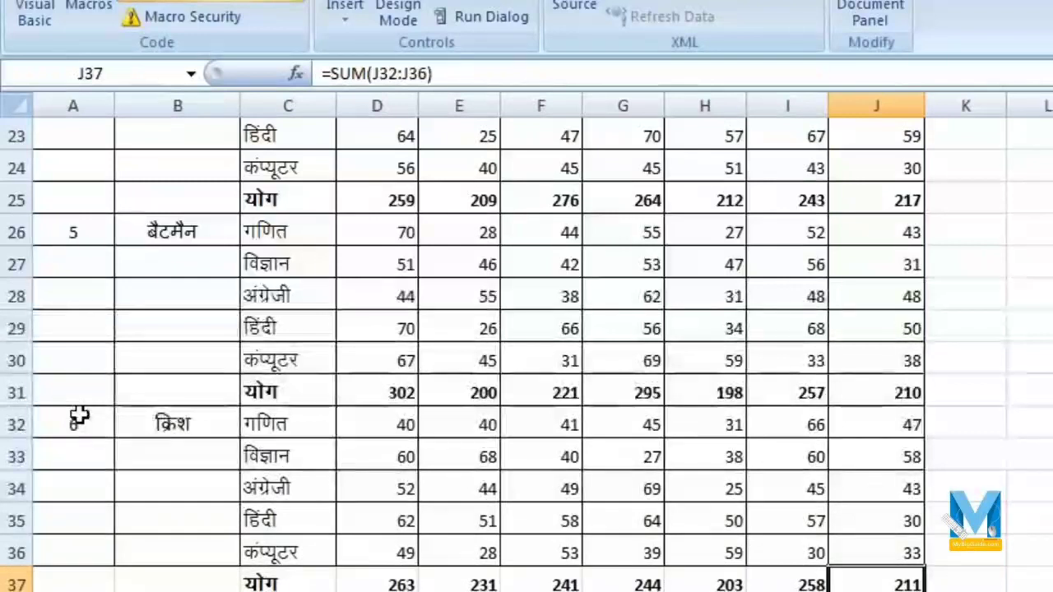
# Turn off relative references and start recording Macro7 from A1, stored in This Workbook
pyautogui.scroll(7, 254, 551)
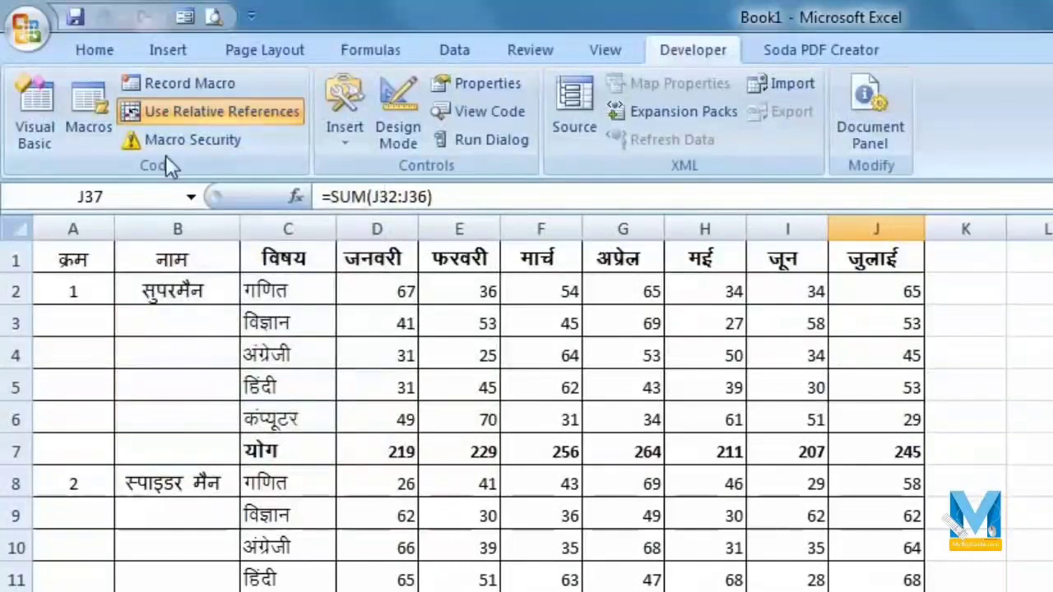
pyautogui.click(202, 115)
pyautogui.click(98, 296)
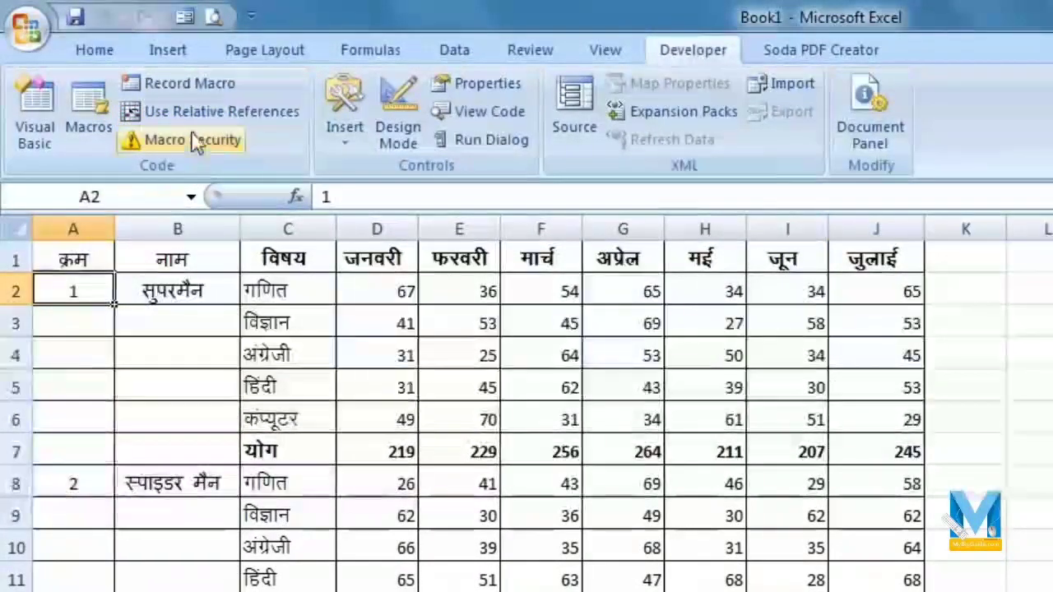
pyautogui.click(81, 255)
pyautogui.click(231, 88)
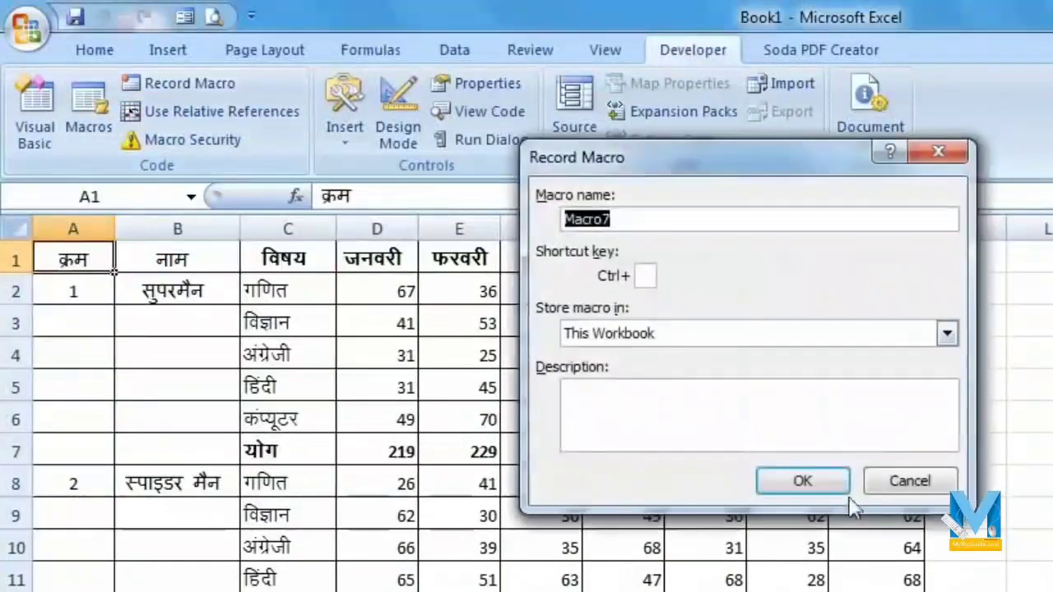
pyautogui.click(802, 480)
# Insert a blank row above row 5 and stop recording the macro
pyautogui.click(15, 387)
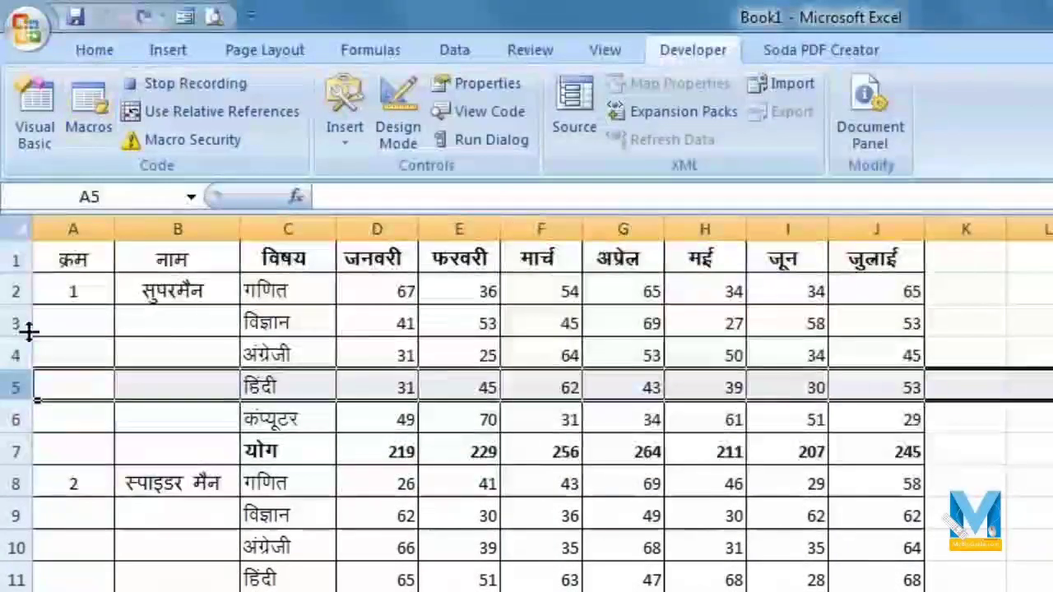
pyautogui.rightClick(15, 387)
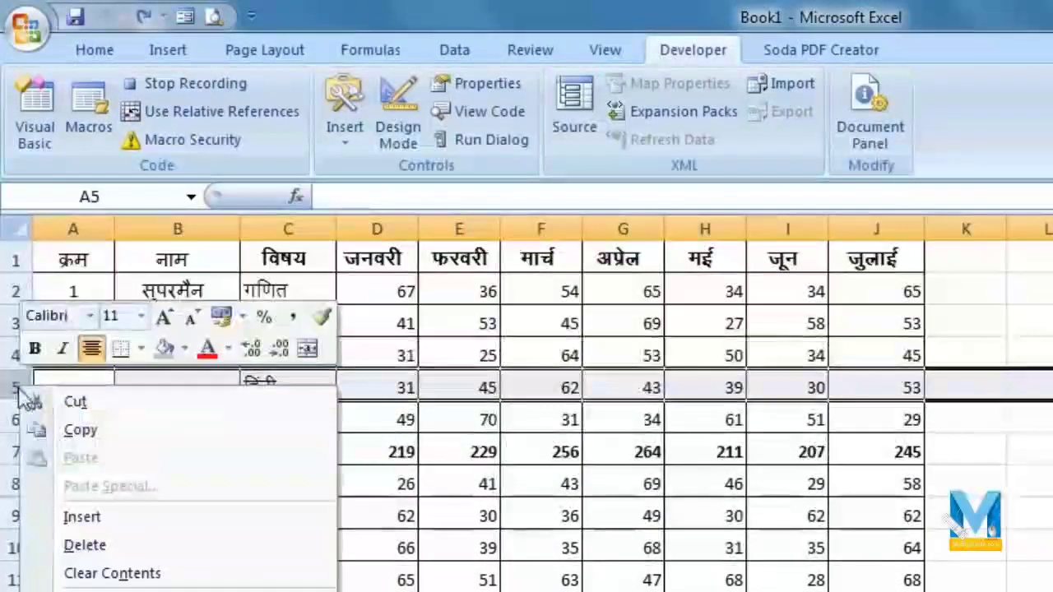
pyautogui.click(136, 518)
pyautogui.click(177, 83)
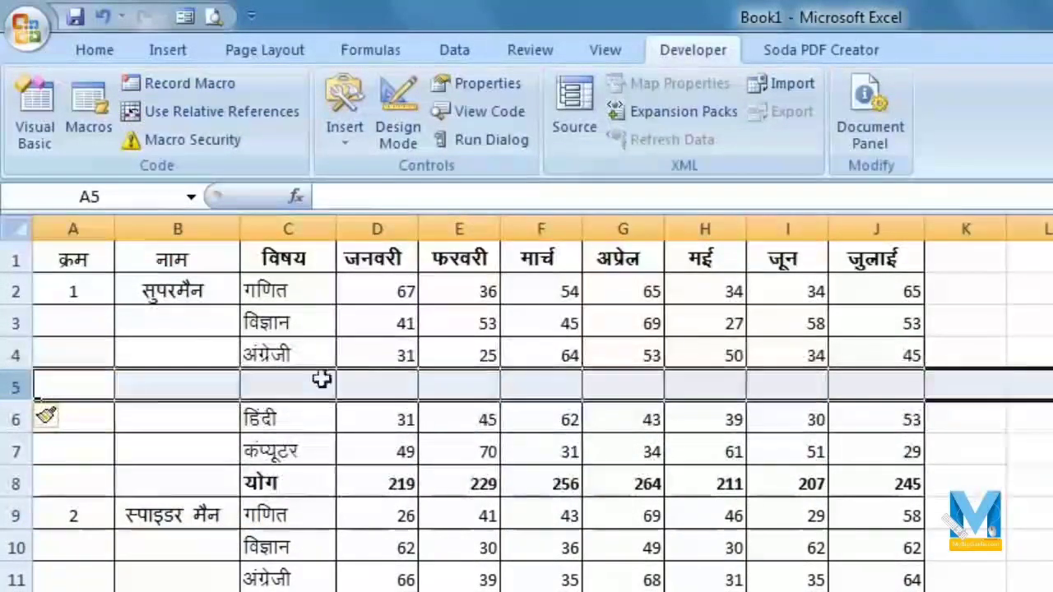
# Run Macro7 with A9, the cell of serial number 2, active and select A10
pyautogui.click(204, 340)
pyautogui.click(107, 519)
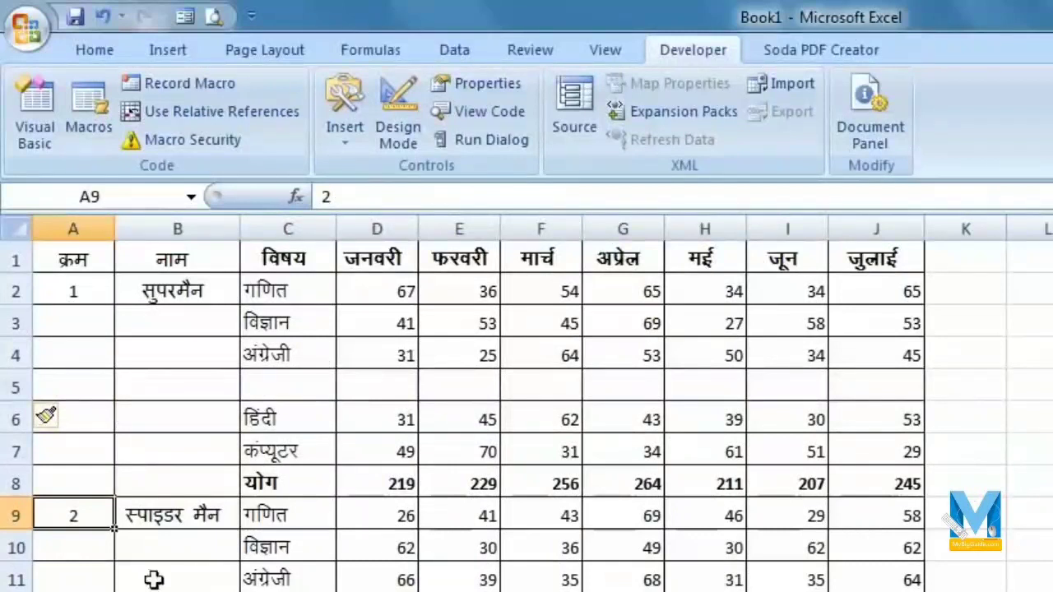
pyautogui.click(195, 80)
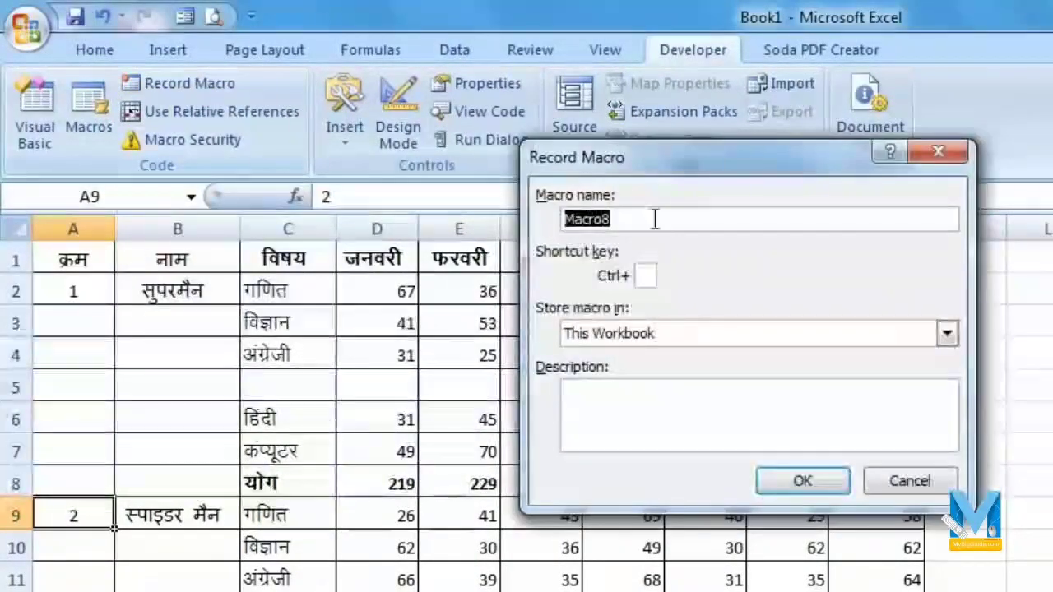
pyautogui.click(939, 151)
pyautogui.click(101, 97)
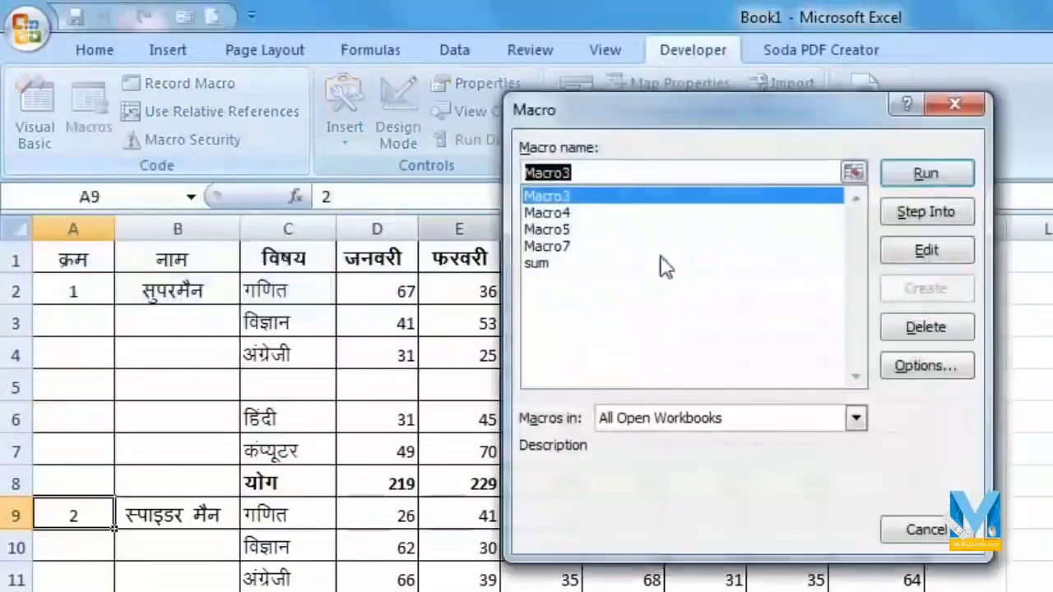
pyautogui.click(575, 246)
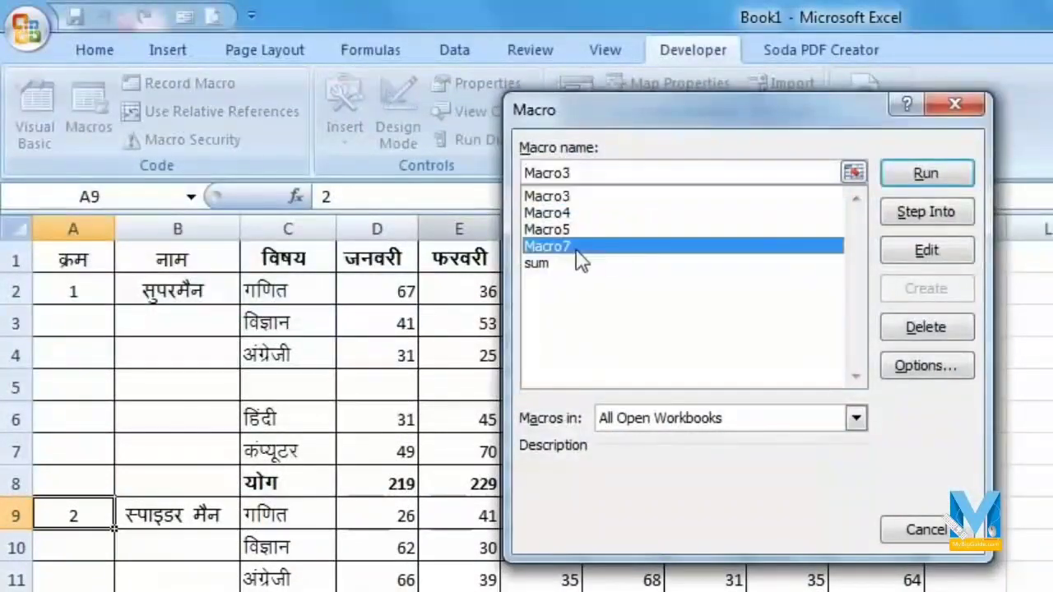
pyautogui.click(958, 177)
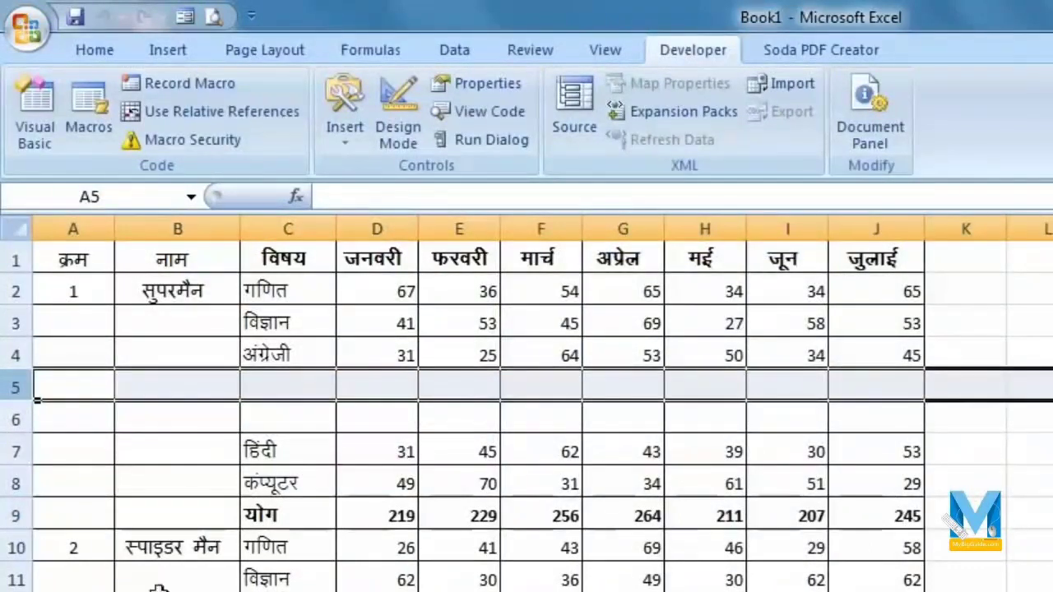
pyautogui.click(71, 552)
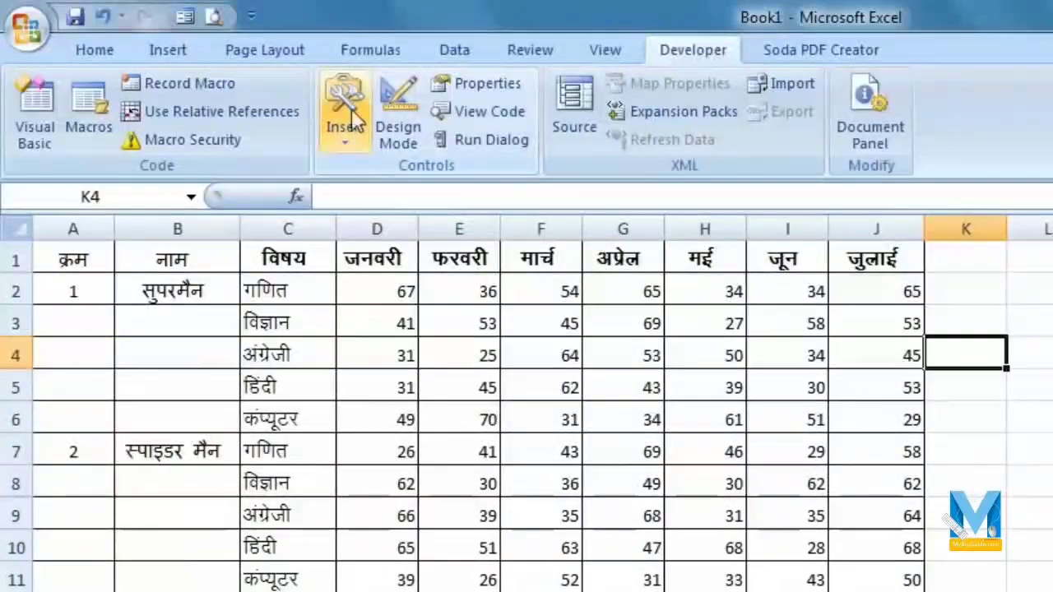
# Draw a form control button beside the table over rows 2 to 3, from column K to M, and assign the sum macro to it
pyautogui.click(351, 138)
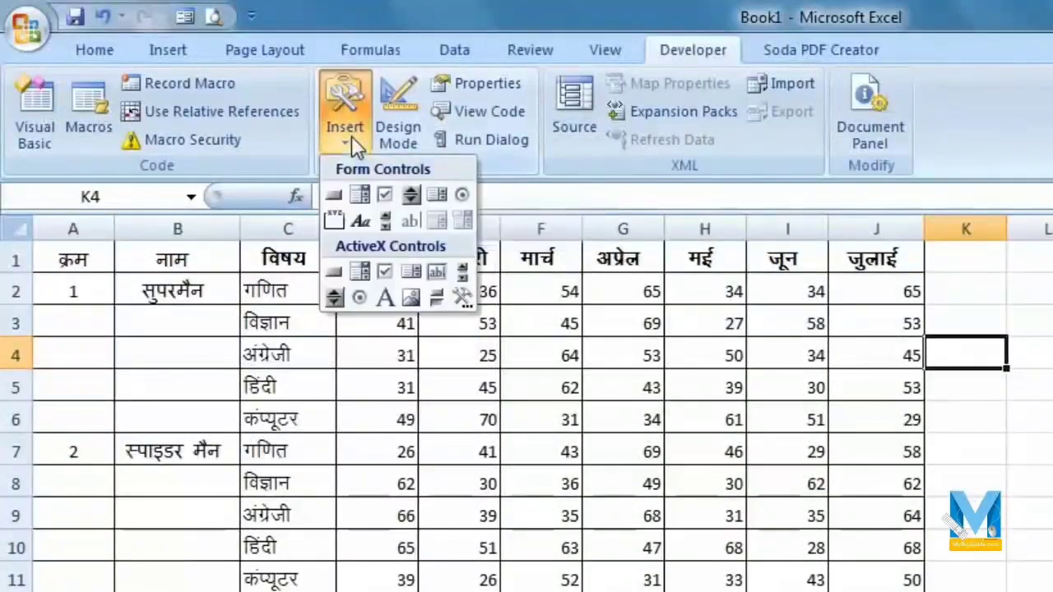
pyautogui.click(336, 196)
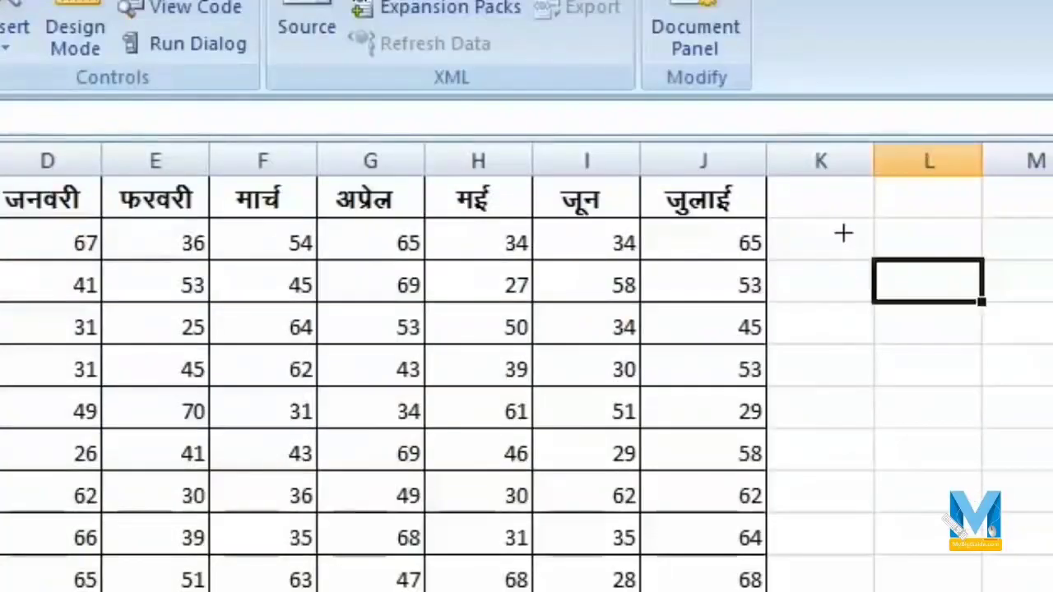
pyautogui.moveTo(980, 291); pyautogui.dragTo(1052, 332)
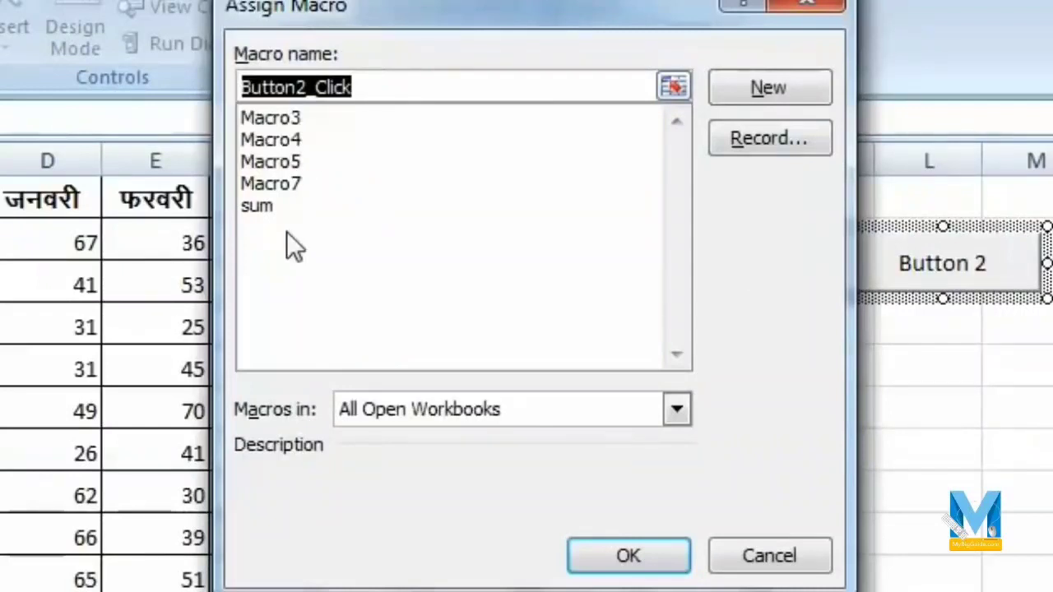
pyautogui.click(261, 206)
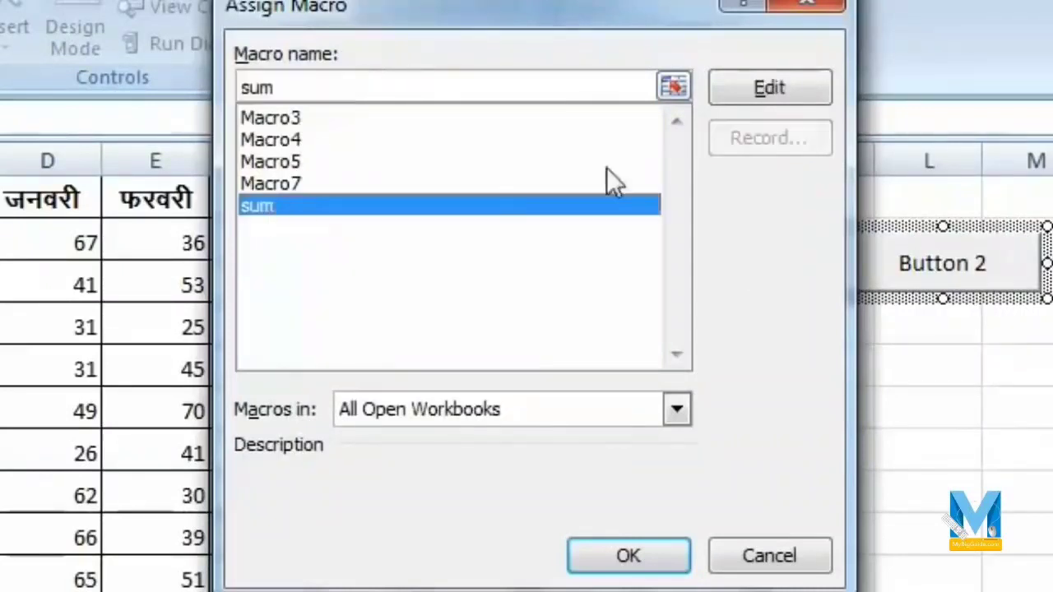
pyautogui.click(630, 557)
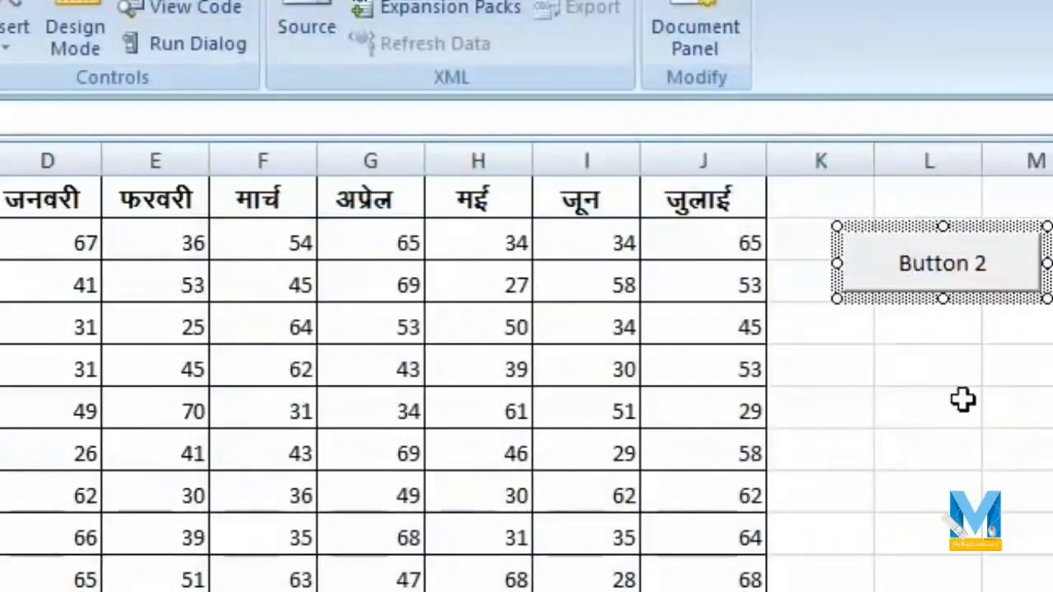
pyautogui.click(963, 399)
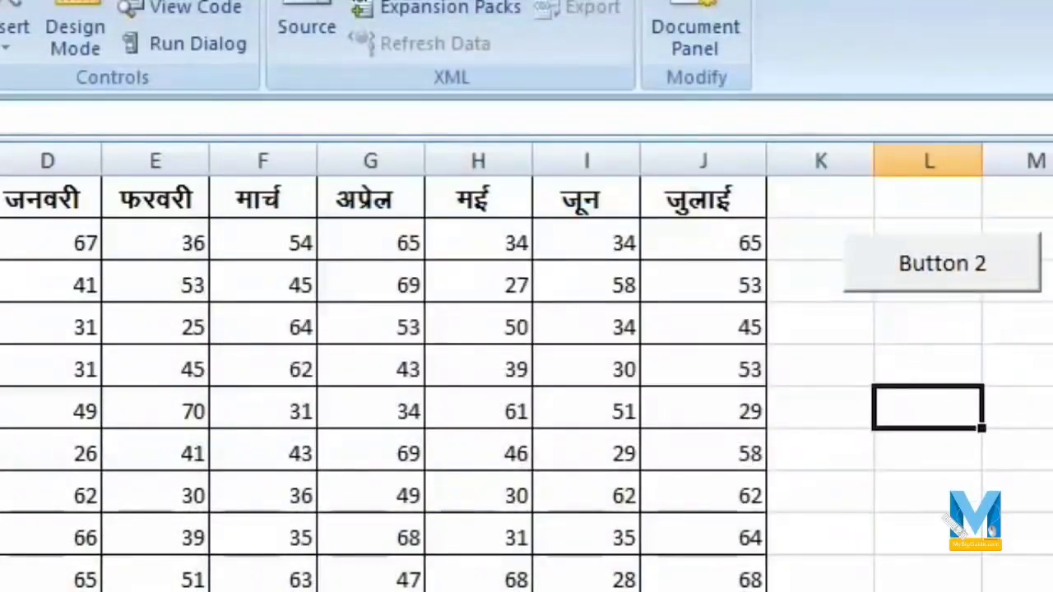
# Run the sum macro from the sheet button with A2, A8 and A14 active to total the first three students' marks
pyautogui.click(74, 216)
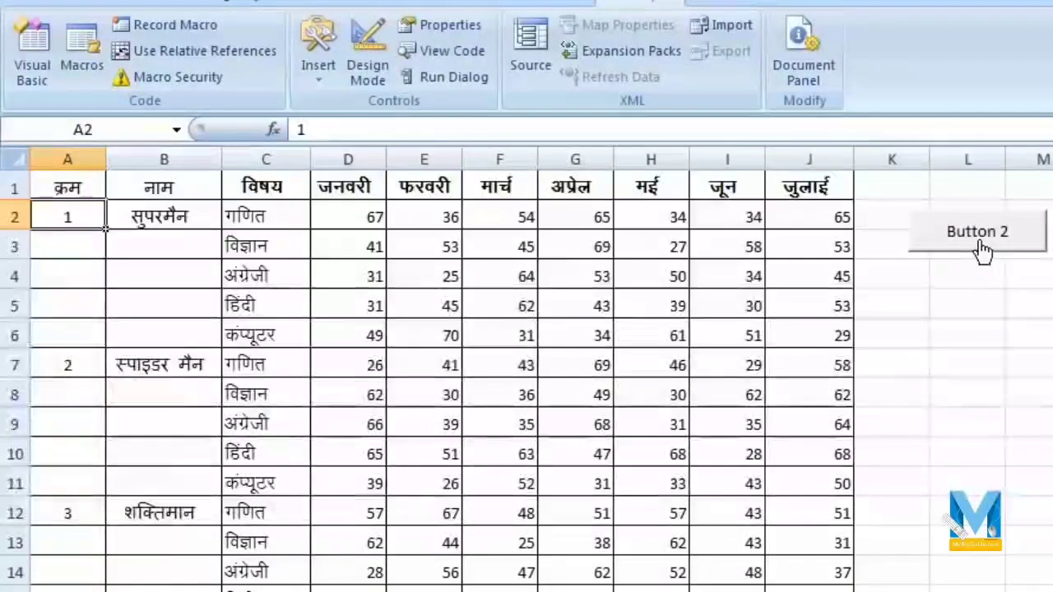
pyautogui.click(980, 244)
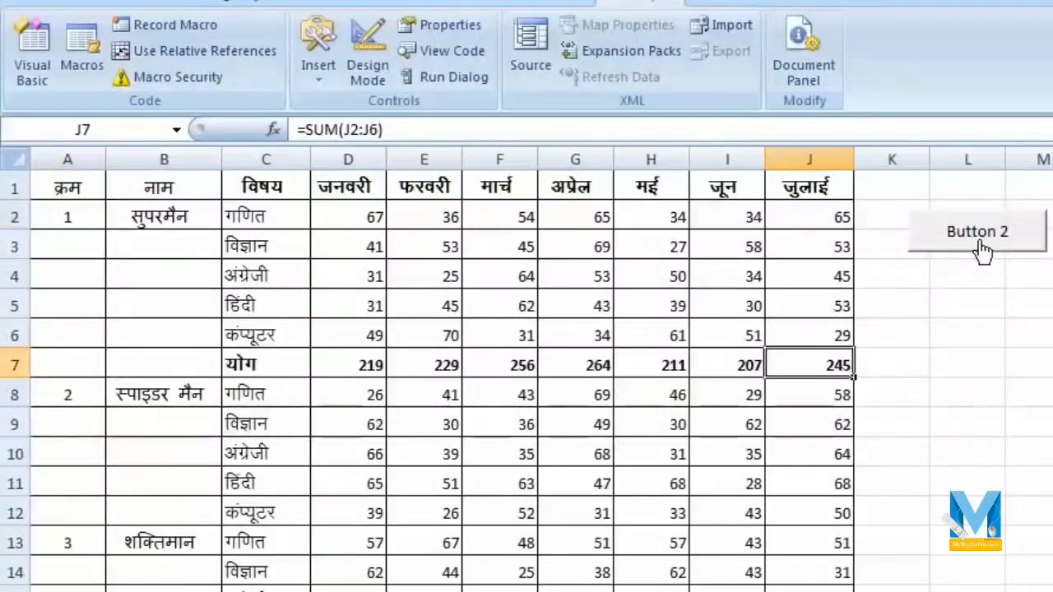
pyautogui.click(66, 398)
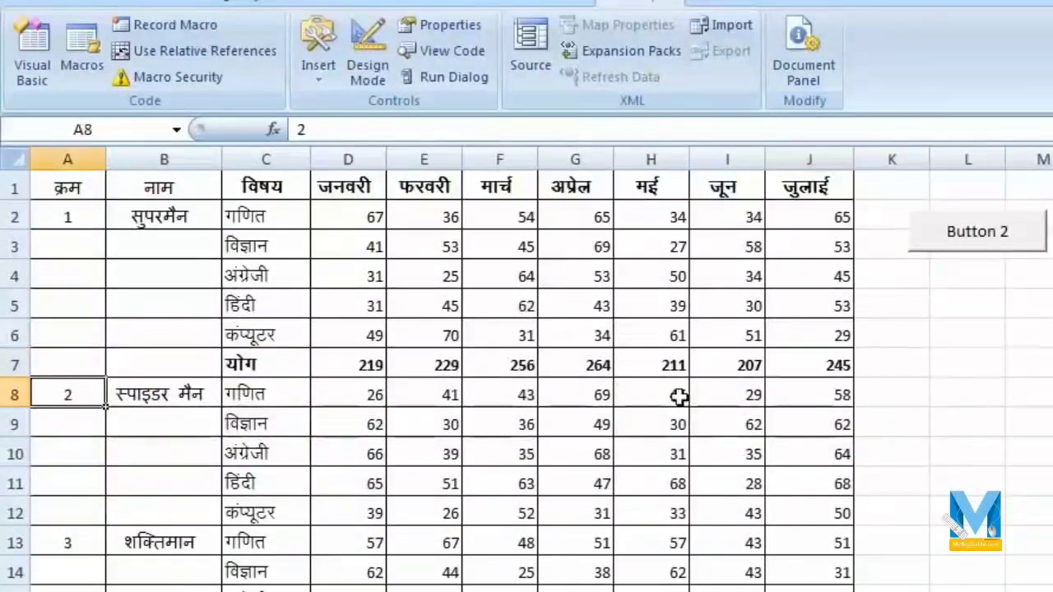
pyautogui.click(937, 239)
pyautogui.scroll(-2, 424, 518)
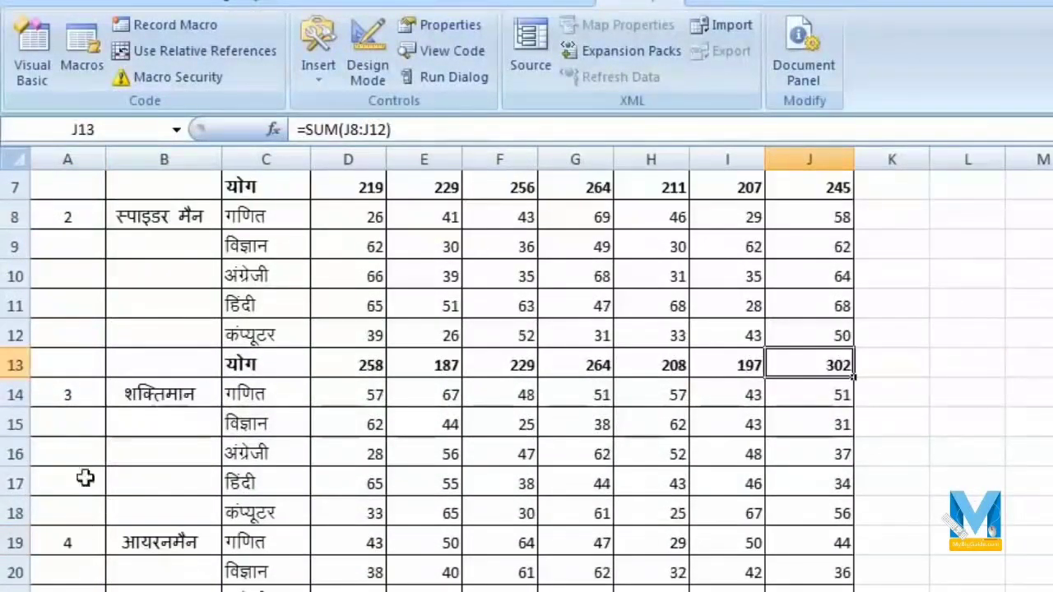
pyautogui.click(97, 396)
pyautogui.scroll(2, 814, 419)
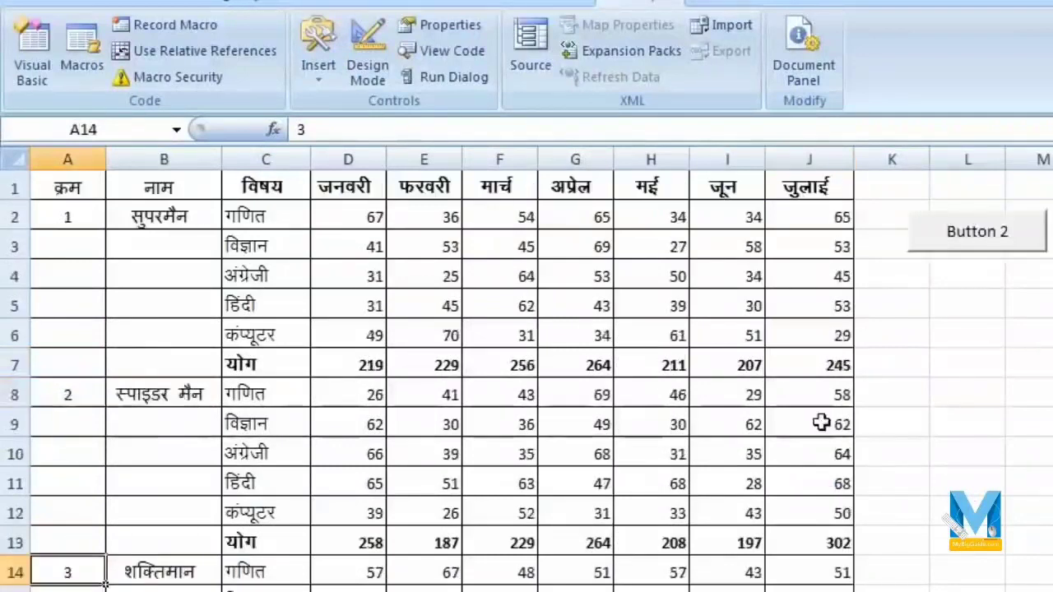
pyautogui.click(972, 243)
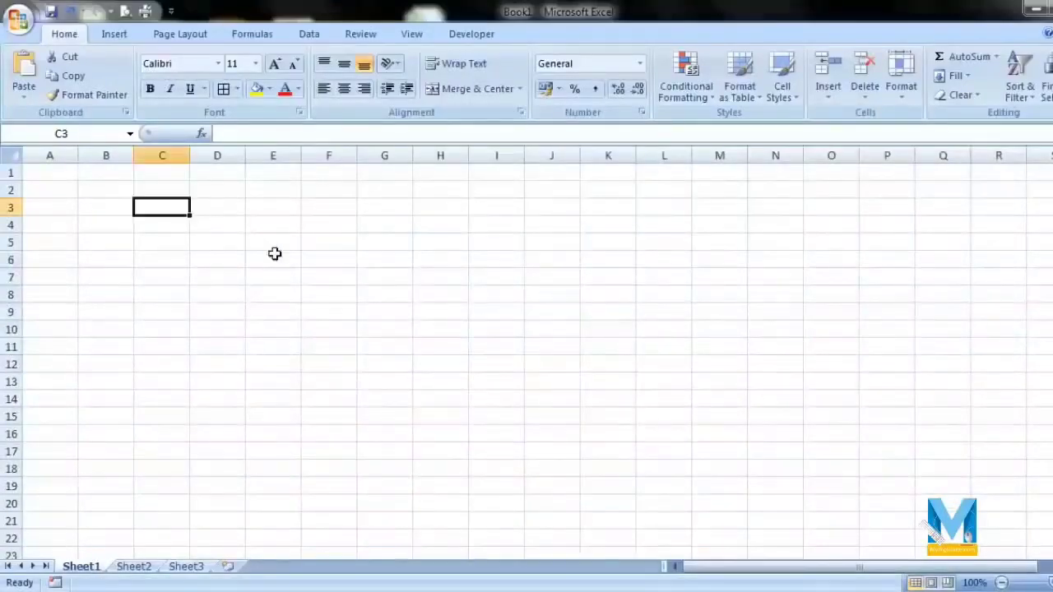
# Move the active cell across row 3 of the blank workbook from C3 to J3 and return to C4 below the starting cell
pyautogui.press('Right')
pyautogui.press('Right')
pyautogui.press('Right')
pyautogui.press('Right')
pyautogui.press('Right')
pyautogui.press('Right')
pyautogui.press('Right')
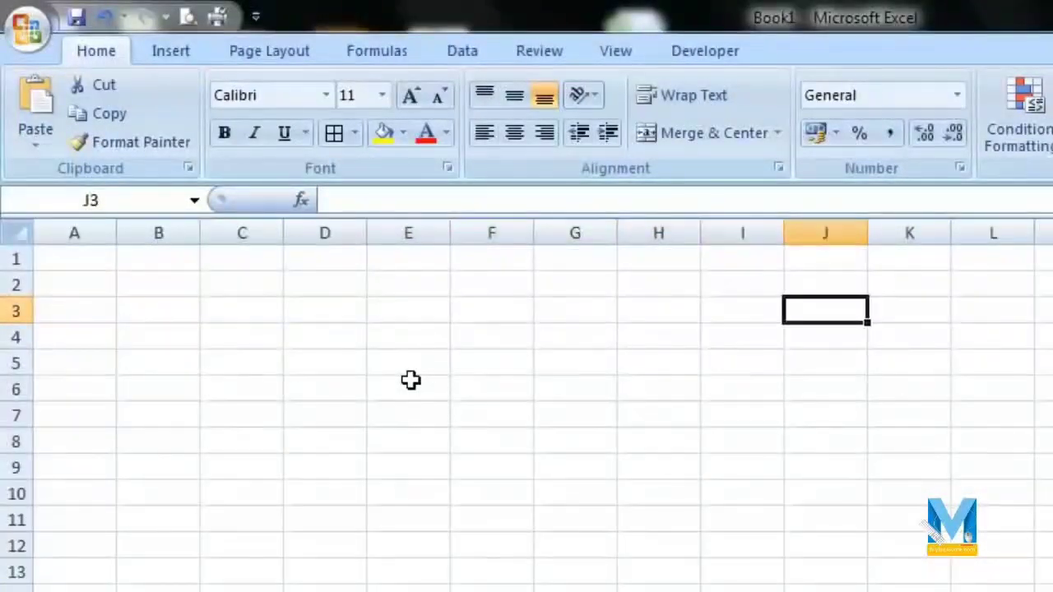
pyautogui.press('Return')
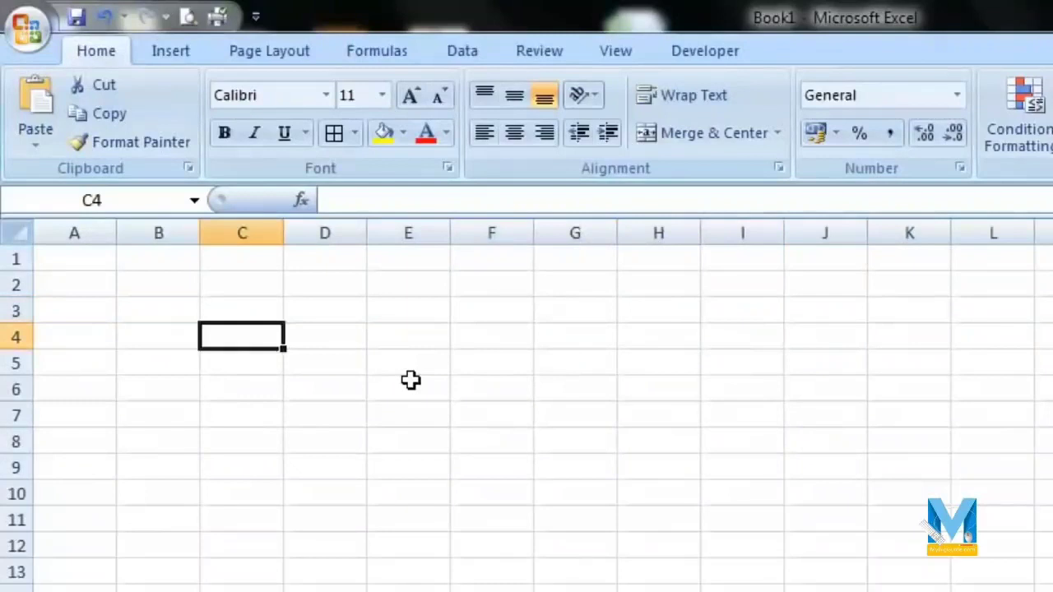
# Enter 25, 25, 252 and 252 down column C in cells C4 to C7
pyautogui.write('25')
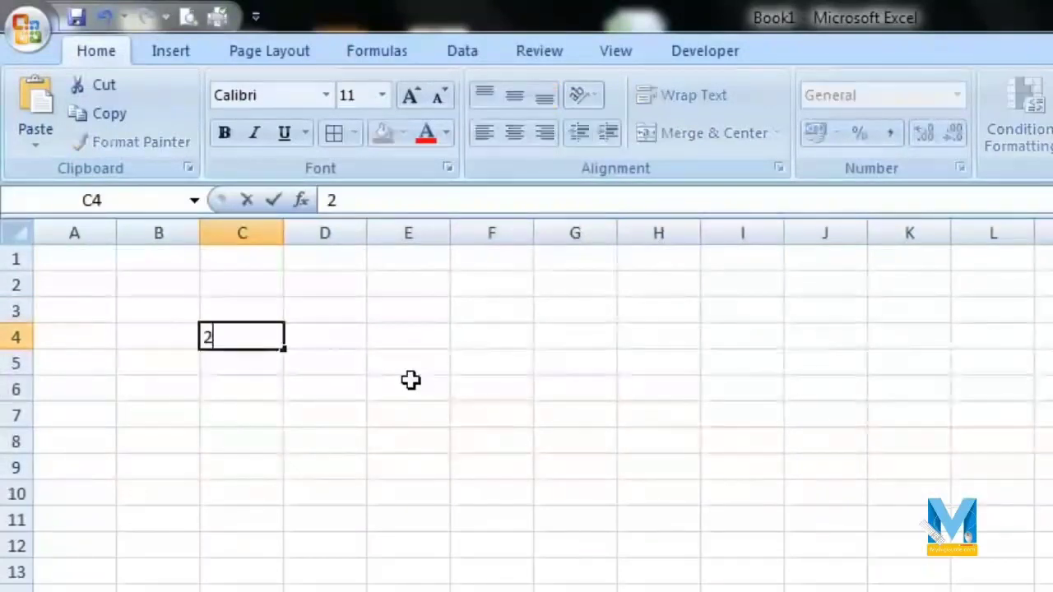
pyautogui.press('Return')
pyautogui.write('25')
pyautogui.press('Return')
pyautogui.write('252')
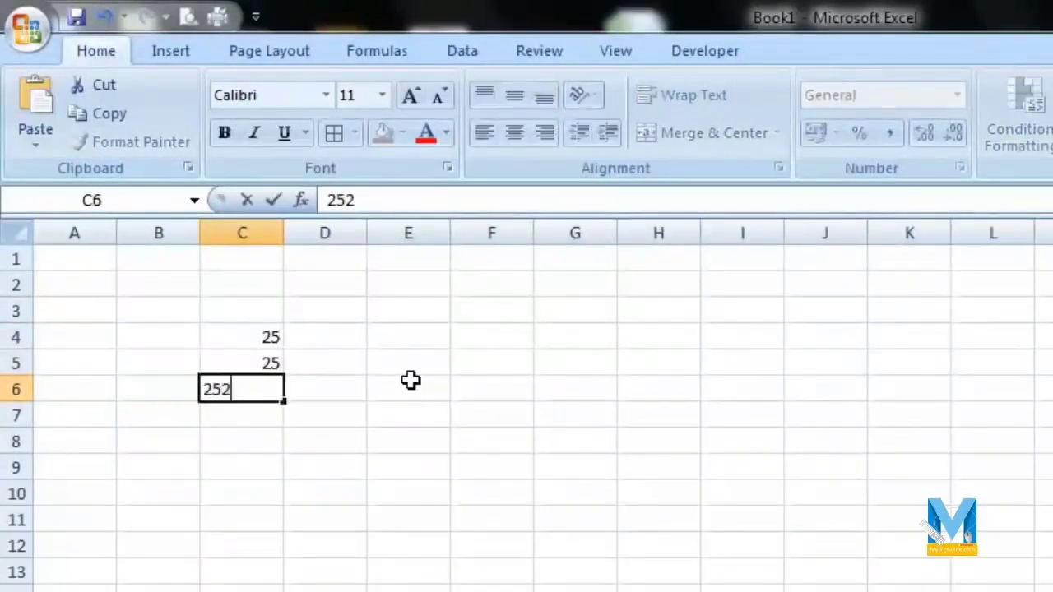
pyautogui.press('Return')
pyautogui.write('252')
pyautogui.press('Return')
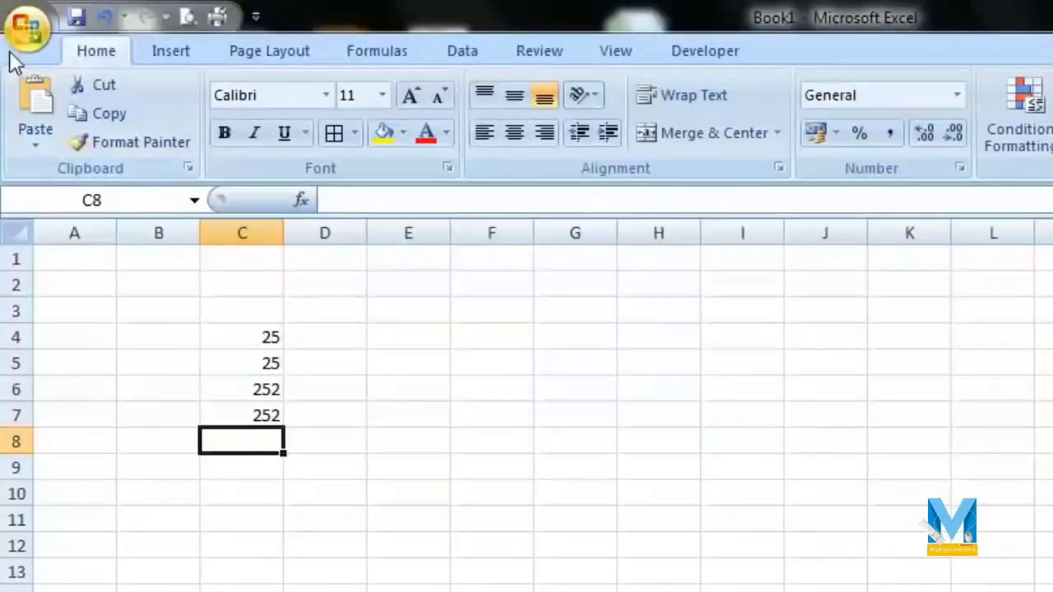
# Set the direction for moving the selection after Enter to Right in the advanced editing options
pyautogui.click(46, 36)
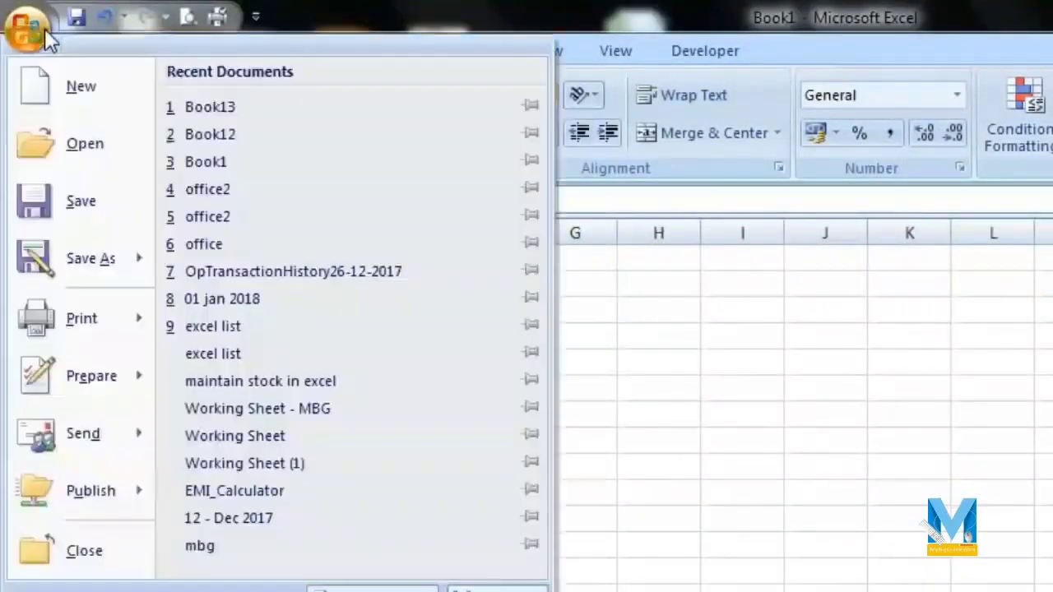
pyautogui.click(566, 444)
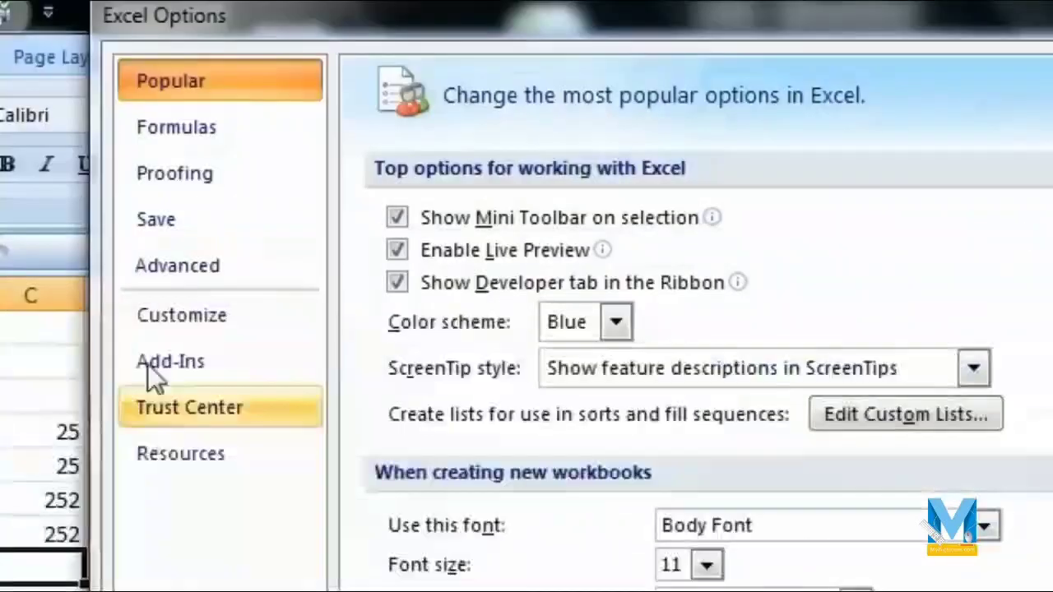
pyautogui.click(161, 287)
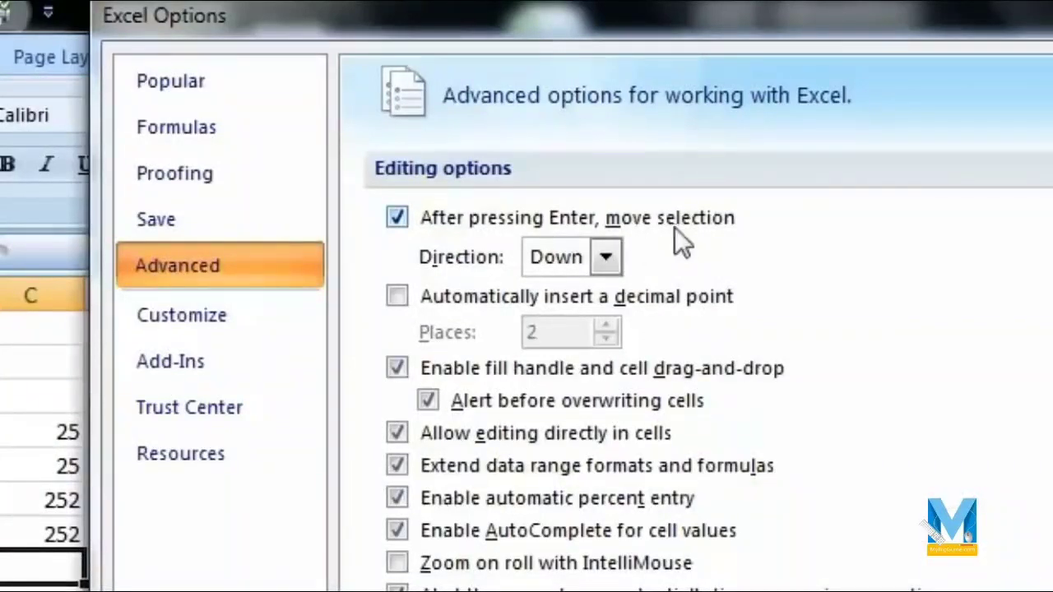
pyautogui.click(607, 257)
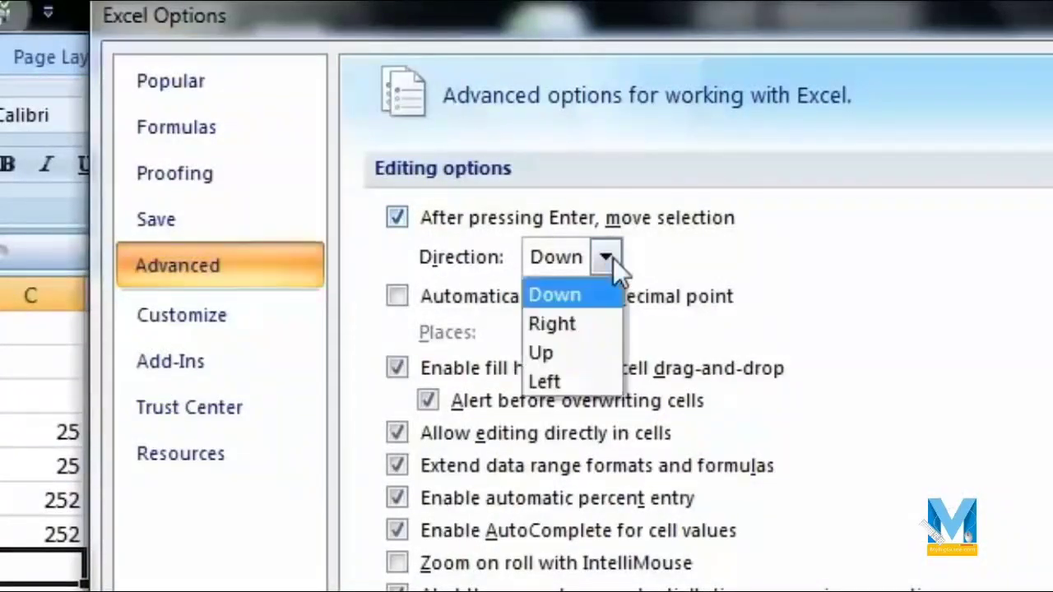
pyautogui.click(586, 330)
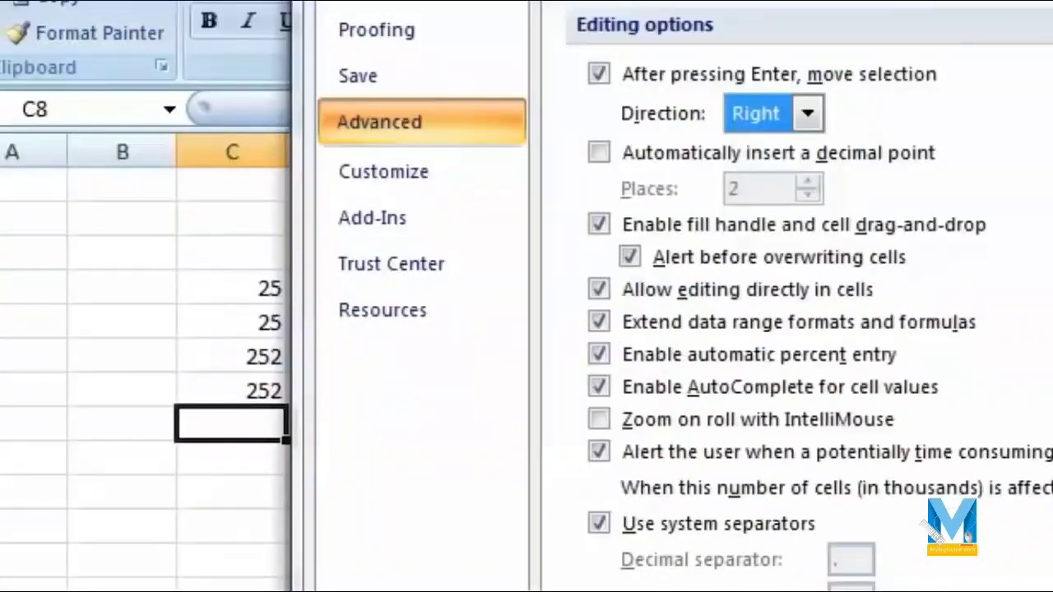
pyautogui.press('Return')
# Enter 25, 252, 252, 52, 252, 252, 525 and 252 across row 8 from C8 to J8
pyautogui.write('25')
pyautogui.press('Return')
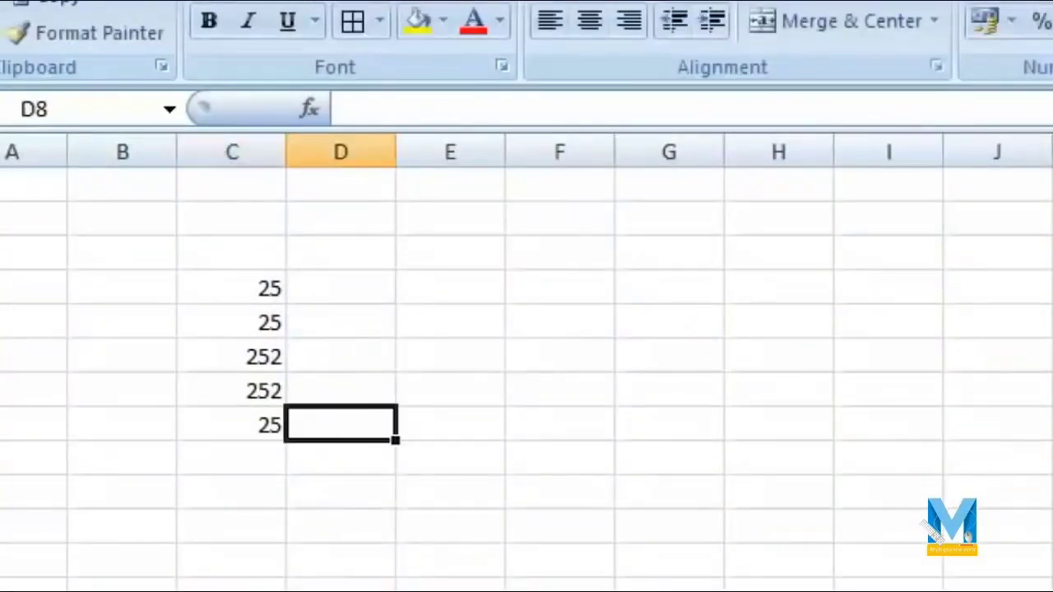
pyautogui.write('252')
pyautogui.press('Return')
pyautogui.write('252')
pyautogui.press('Return')
pyautogui.write('52')
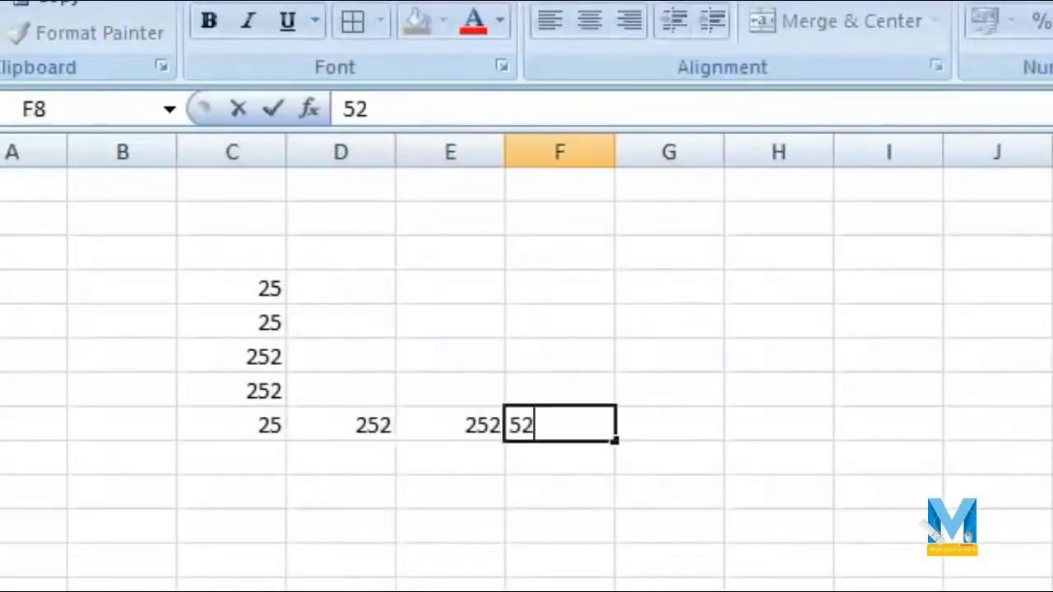
pyautogui.press('Return')
pyautogui.write('252')
pyautogui.press('Return')
pyautogui.write('252')
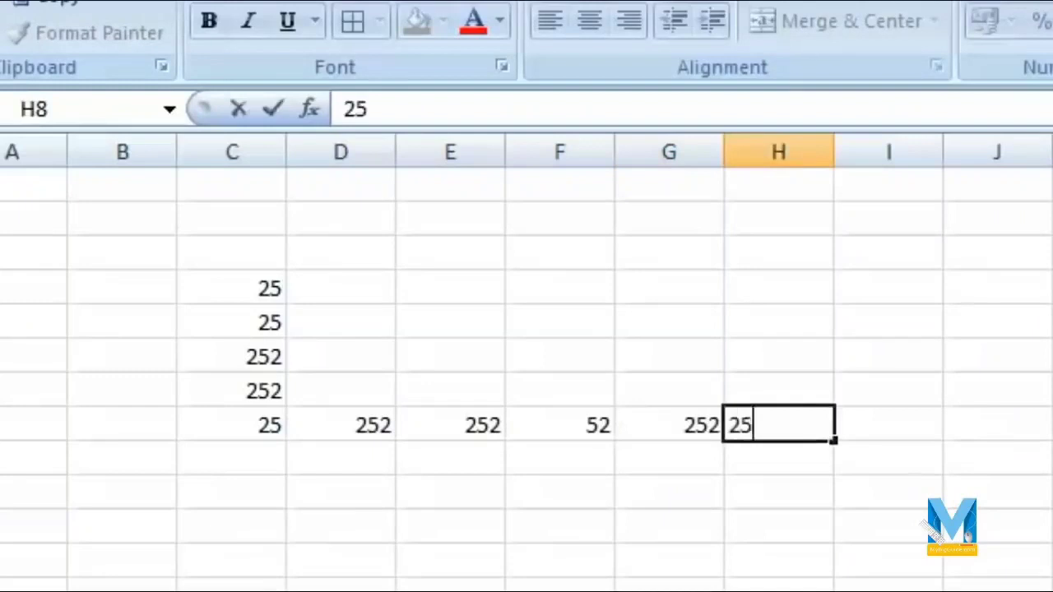
pyautogui.press('Return')
pyautogui.write('525')
pyautogui.press('Return')
pyautogui.write('252')
pyautogui.press('Return')
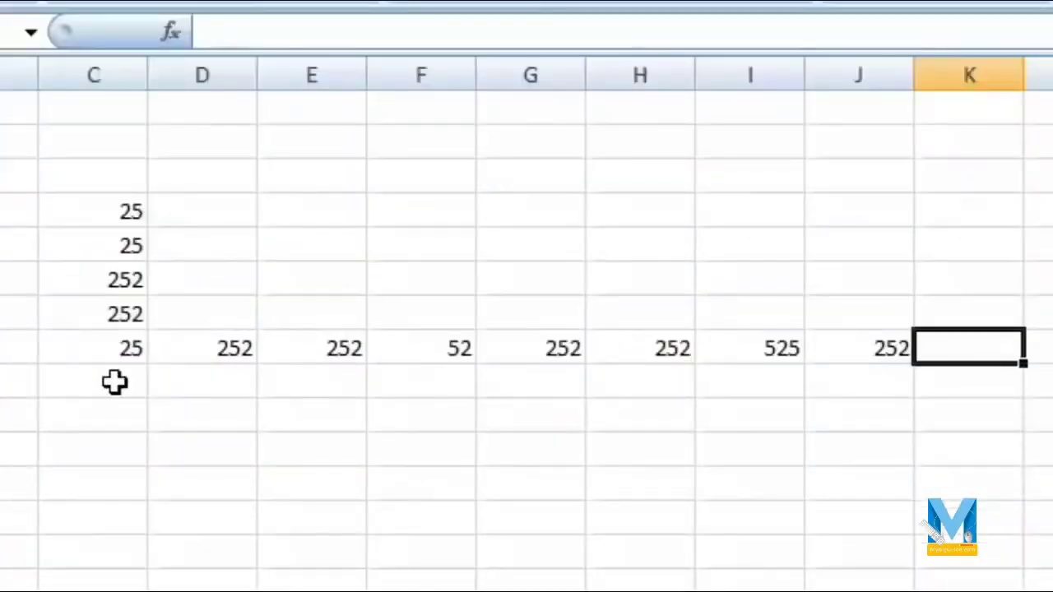
# Clear all the sample numbers from the range C3:J12
pyautogui.click(114, 381)
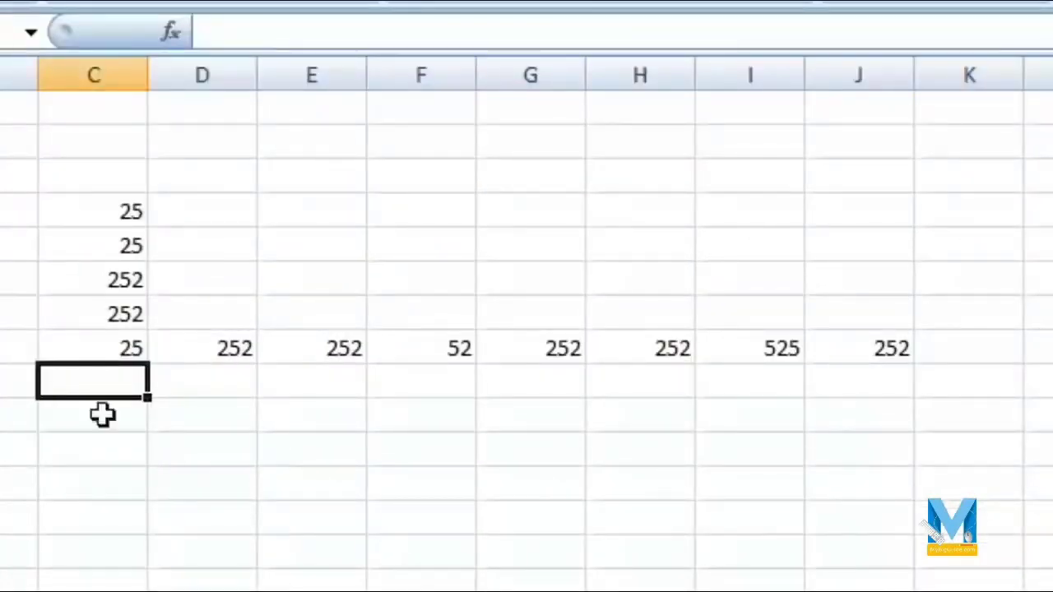
pyautogui.moveTo(123, 174); pyautogui.dragTo(862, 486)
pyautogui.press('Delete')
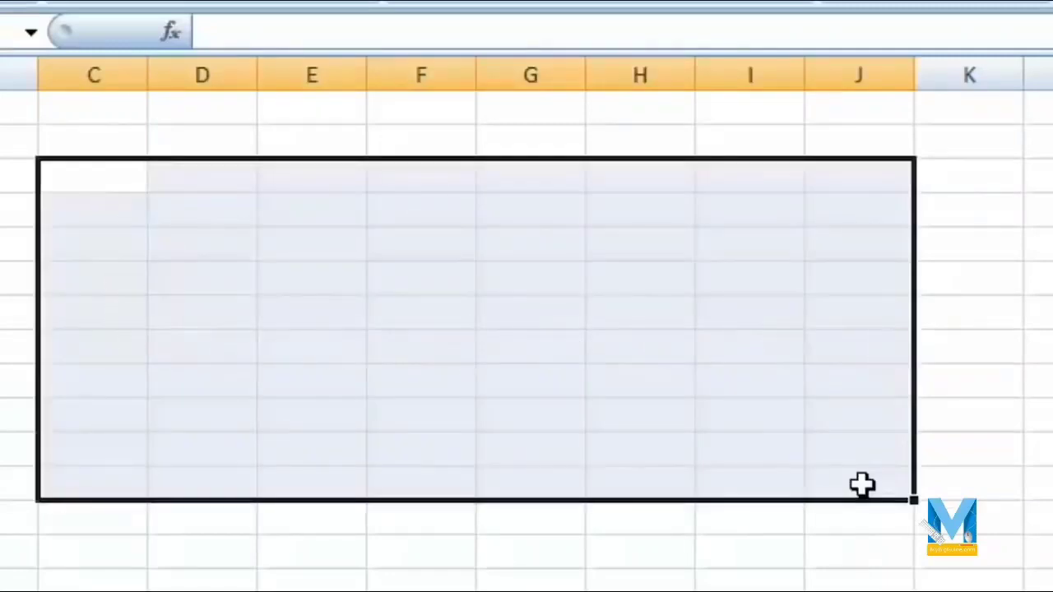
# Enter 25 in each of the cells E3 to H3 and 2 in I3
pyautogui.click(337, 254)
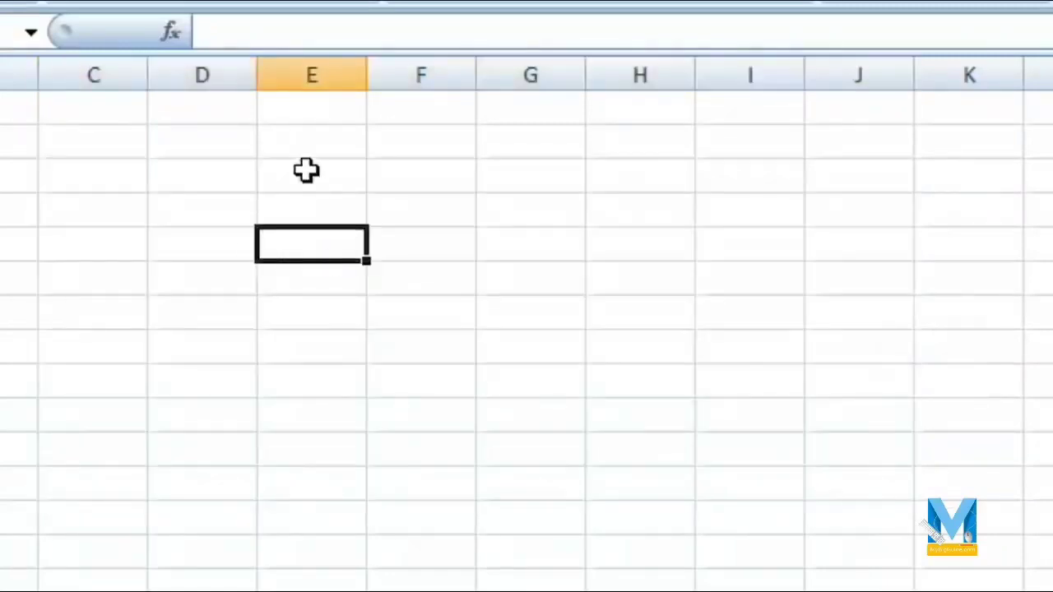
pyautogui.click(305, 171)
pyautogui.write('25')
pyautogui.press('Tab')
pyautogui.write('2')
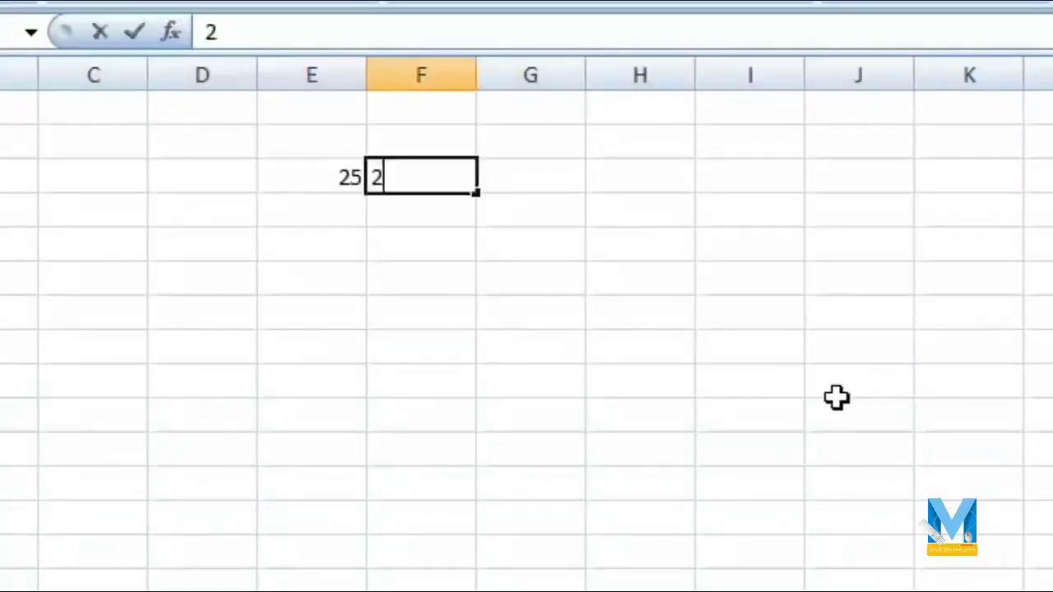
pyautogui.write('5\t25\t25\t25')
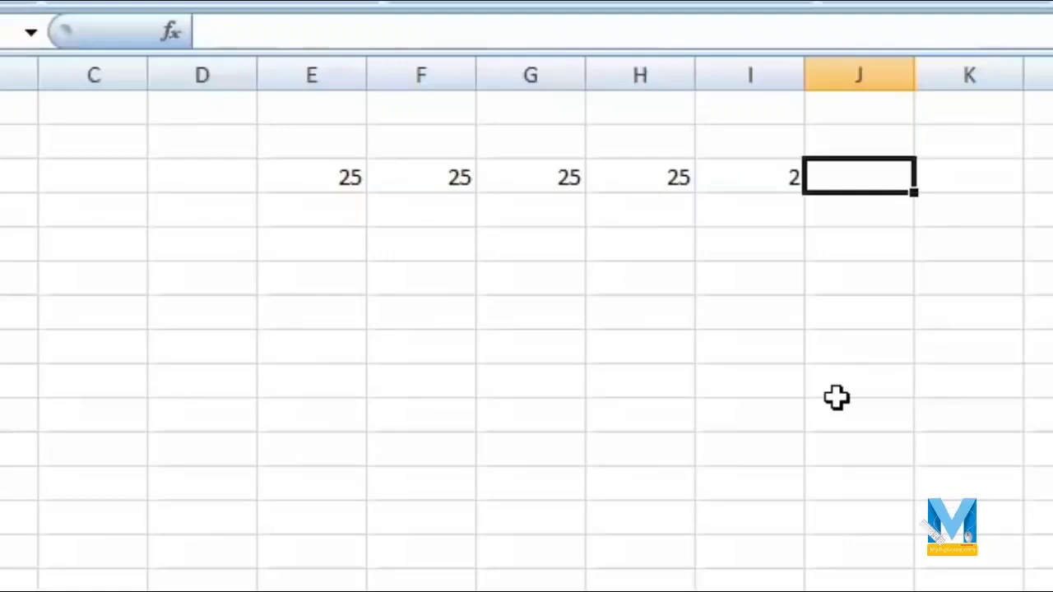
pyautogui.click(826, 393)
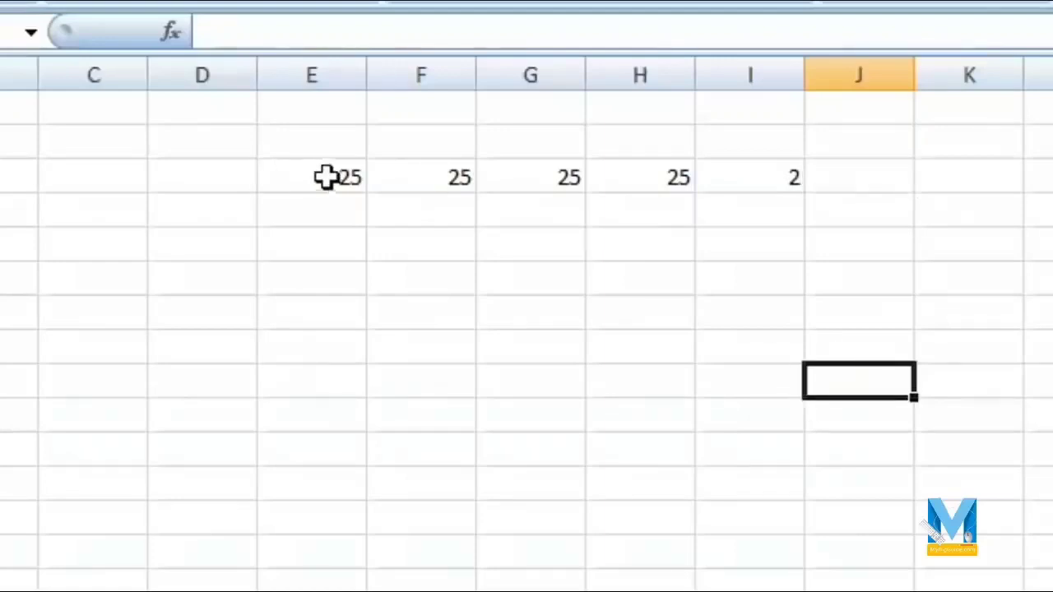
# Select E3:F12 and fill its first three rows across with 25, 25, 25, 285, 25 and 252
pyautogui.moveTo(326, 176); pyautogui.dragTo(438, 440)
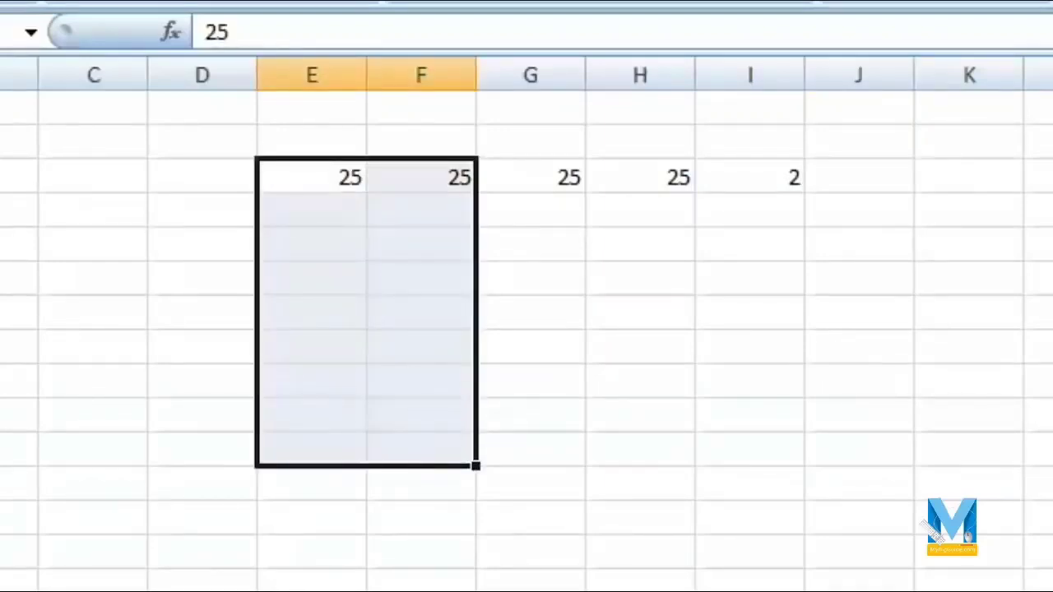
pyautogui.moveTo(298, 169); pyautogui.dragTo(453, 481)
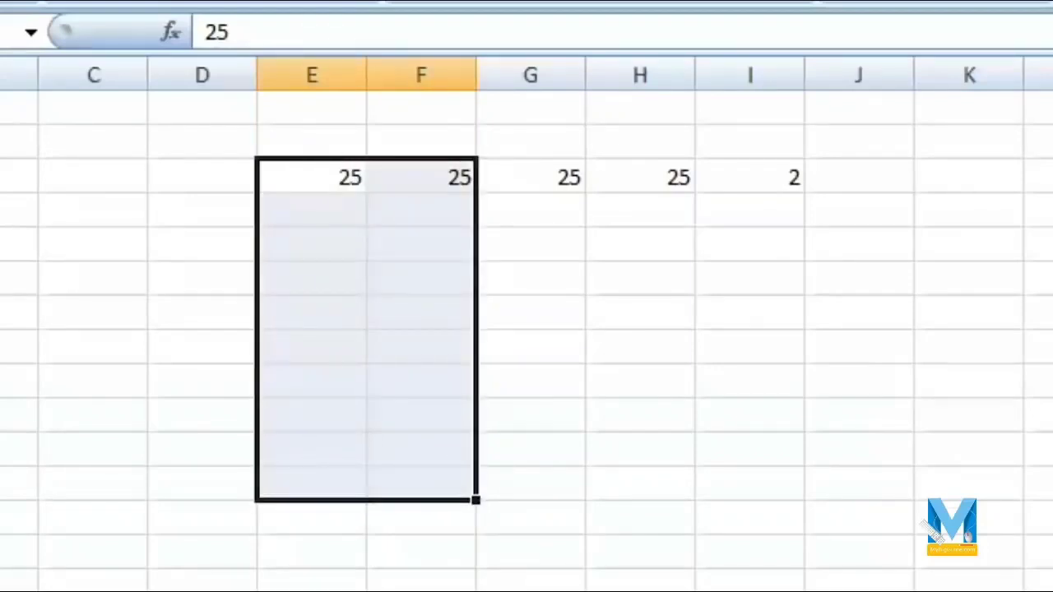
pyautogui.write('25')
pyautogui.press('Return')
pyautogui.write('25')
pyautogui.press('Tab')
pyautogui.write('285')
pyautogui.press('Tab')
pyautogui.write('25')
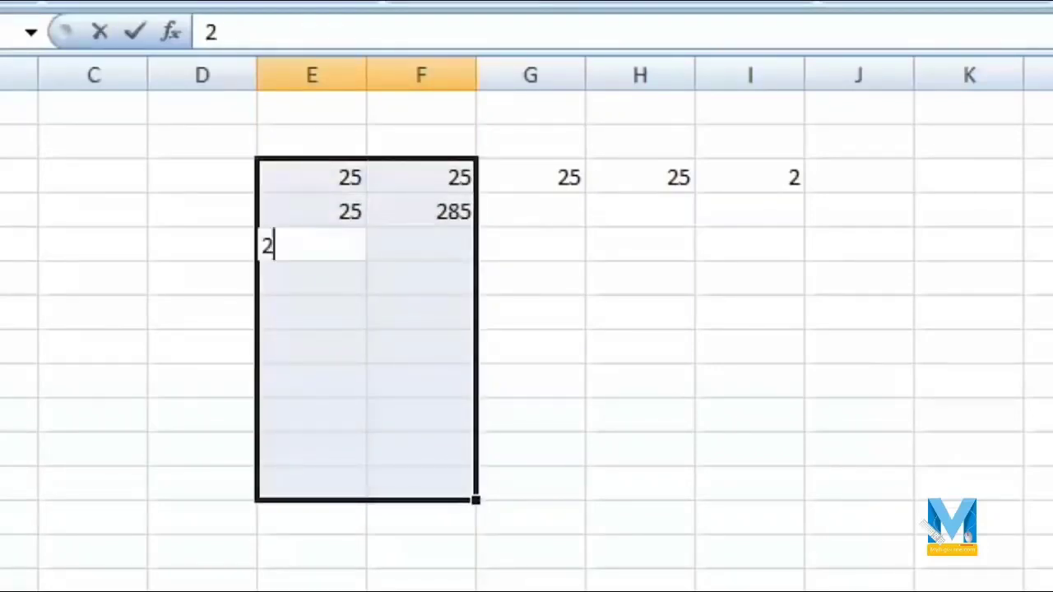
pyautogui.press('Tab')
pyautogui.write('252')
pyautogui.press('Tab')
# Fill the rest of the selected range with 52 in E6:E9 and F6:F8, 5 in F9:F12 and 2 in E10:E12
pyautogui.write('52')
pyautogui.press('Tab')
pyautogui.write('52')
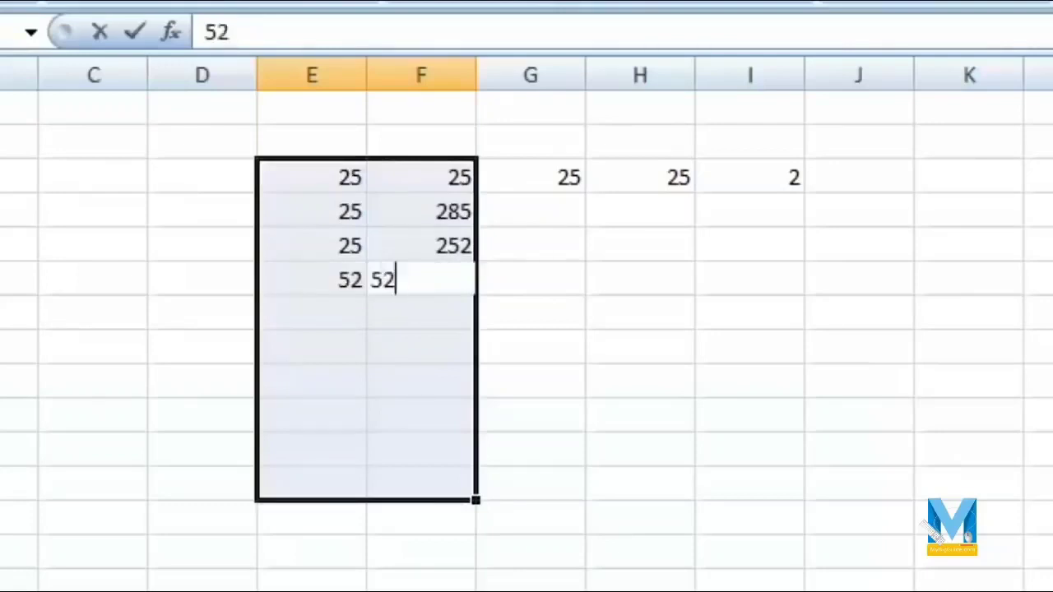
pyautogui.press('Tab')
pyautogui.write('52')
pyautogui.press('Tab')
pyautogui.write('52')
pyautogui.press('Tab')
pyautogui.write('5')
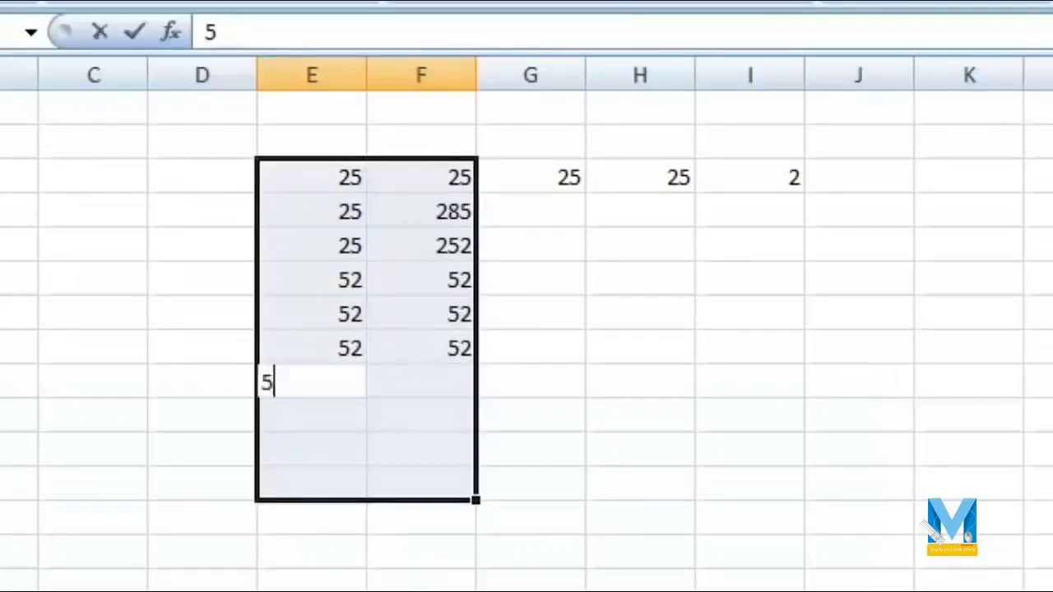
pyautogui.write('2\t52\t52\t5\t2\t5\t2\t5\t2\t5\t\t5\t2\t5\t5\t')
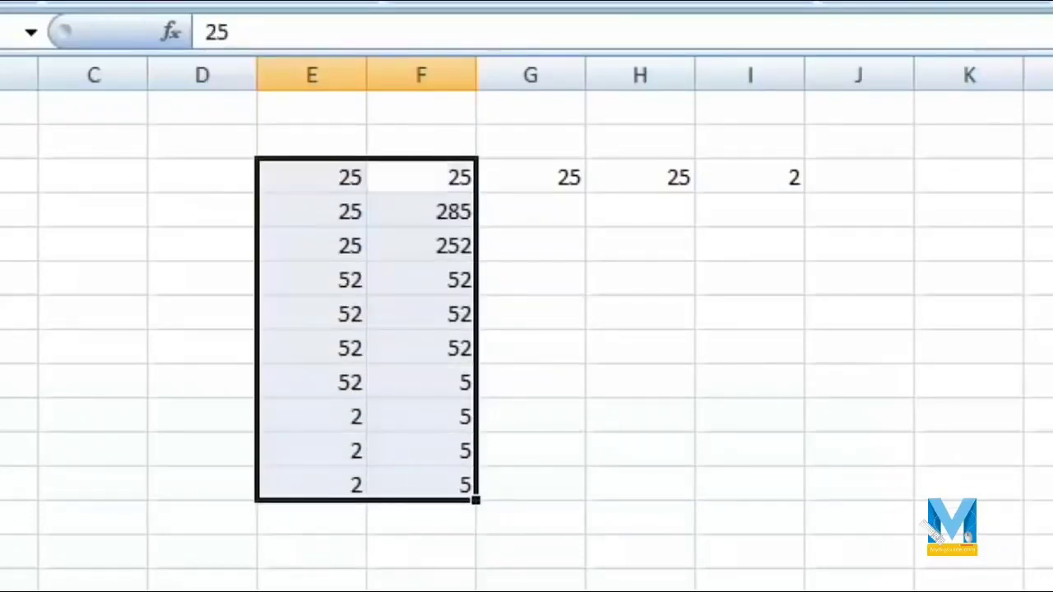
# Overwrite the selected cells after E3 with 5 in F3, F4, E5 and E6 and 2 in all the others
pyautogui.write('2')
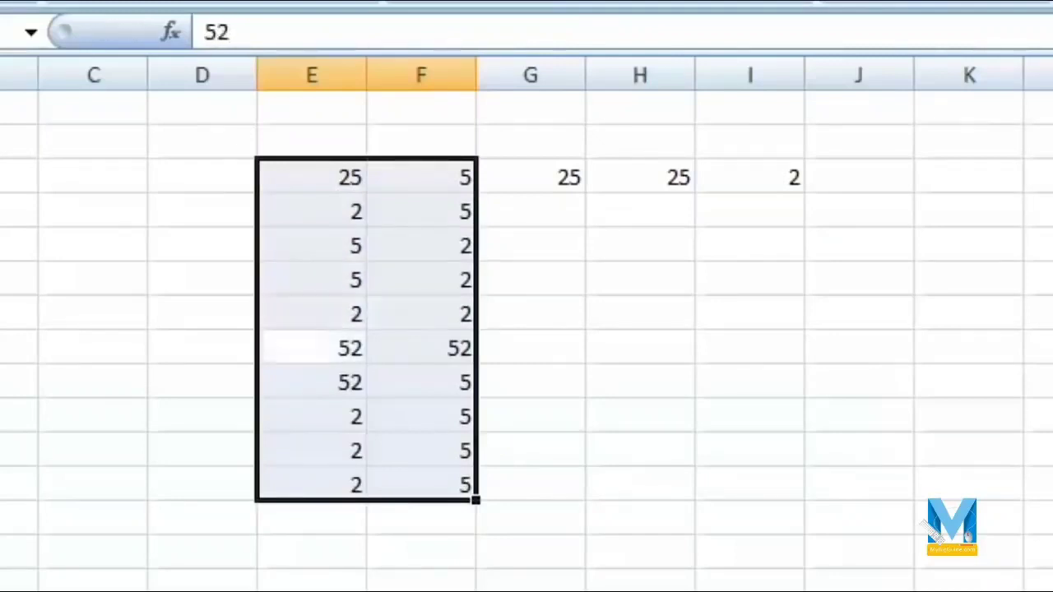
pyautogui.write('\t5\t2\t2\t2\t2\t2\t2\t2\t2\t52\t\t2\t\t2')
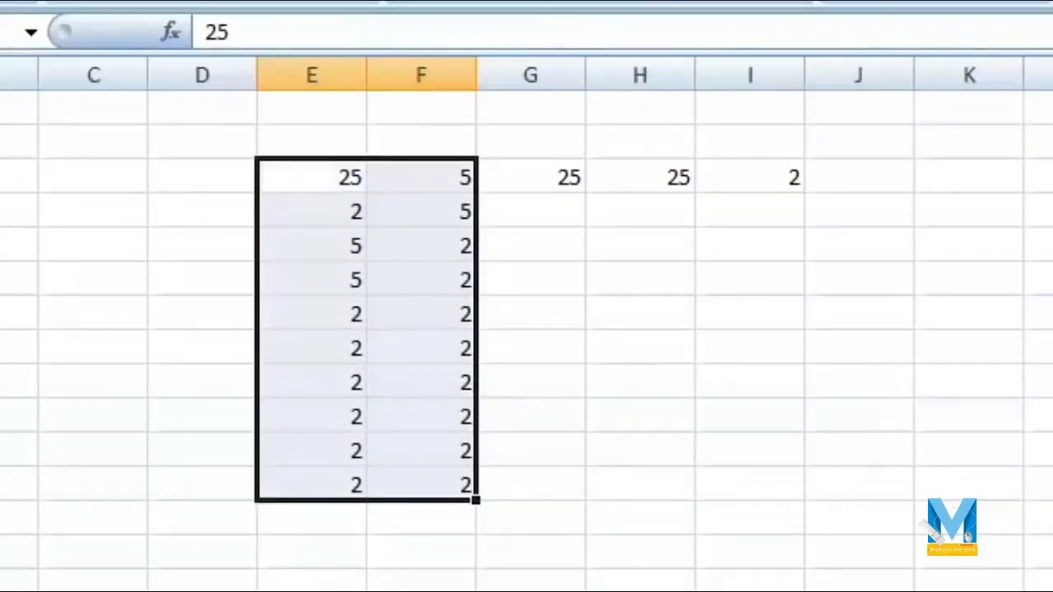
# Select the range G3:K5 and enter 25 in G3 and 2 in H3
pyautogui.click(704, 244)
pyautogui.click(503, 162)
pyautogui.moveTo(507, 167); pyautogui.dragTo(723, 248)
pyautogui.write('25')
pyautogui.press('Tab')
pyautogui.write('2')
pyautogui.press('Tab')
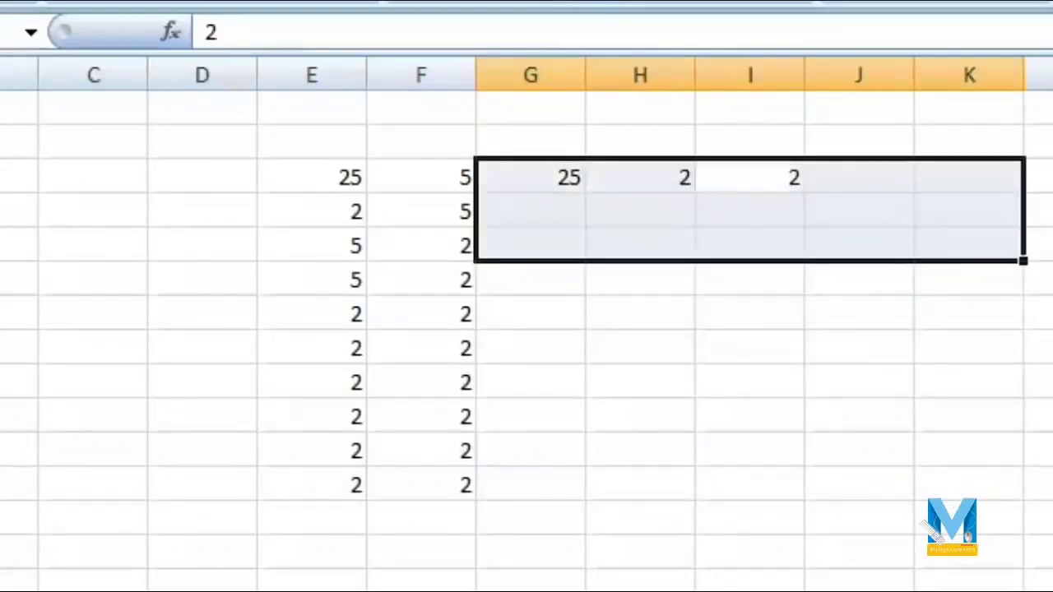
# Continue filling the selected range row by row with 5 in J3 and 2 in all remaining cells, ending with 2 in G3
pyautogui.write('2')
pyautogui.press('Tab')
pyautogui.write('5')
pyautogui.press('Tab')
pyautogui.write('2\t2\t2\t2\t2')
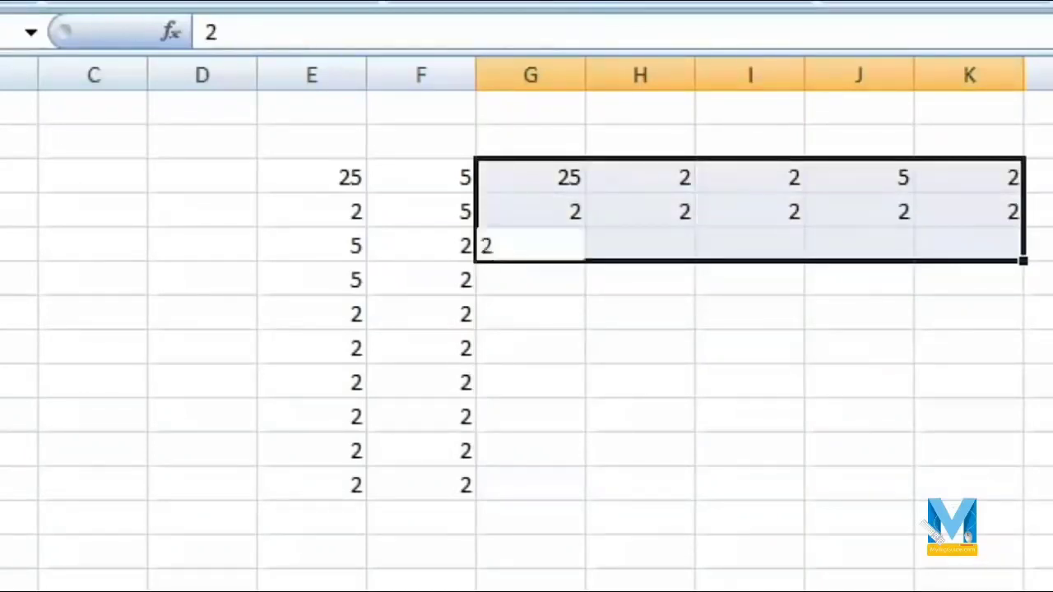
pyautogui.write('\t2\t2\t2\t2\t2')
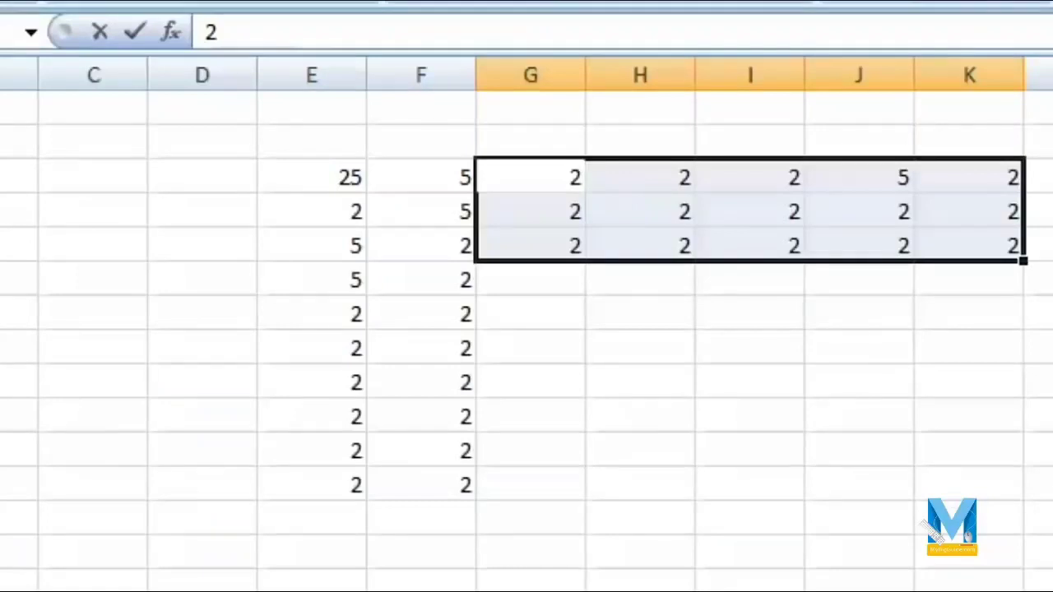
# Select the form's blank entry cells F3:F6, H3:H5 and J3:J5 together, making F3 the active cell again
pyautogui.click(469, 416)
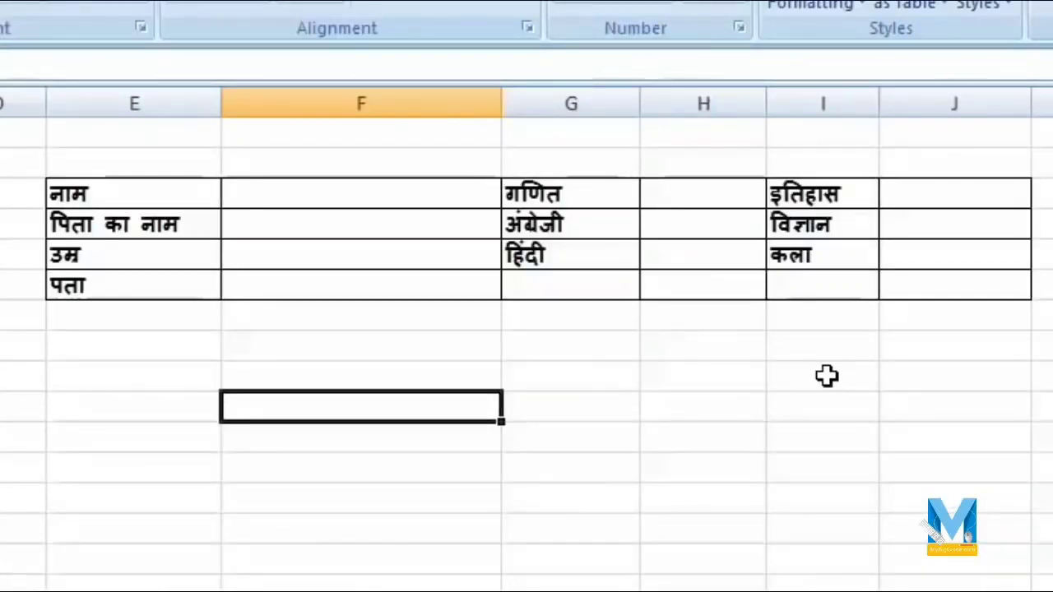
pyautogui.click(383, 203)
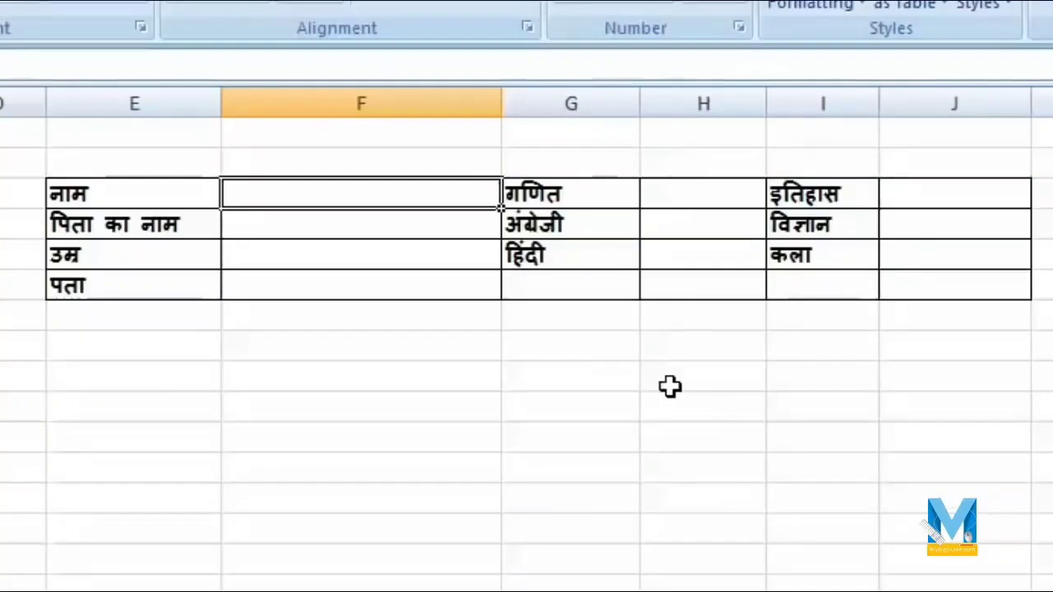
pyautogui.keyDown('ctrl'); pyautogui.click(355, 225); pyautogui.keyUp('ctrl')
pyautogui.keyDown('ctrl'); pyautogui.click(365, 258); pyautogui.keyUp('ctrl')
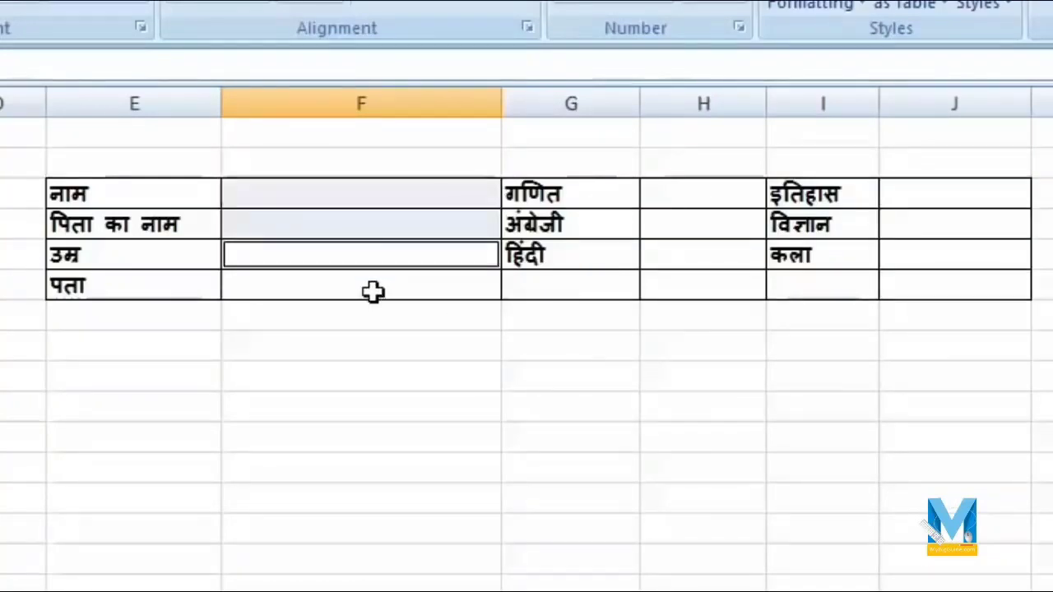
pyautogui.keyDown('ctrl'); pyautogui.click(373, 292); pyautogui.keyUp('ctrl')
pyautogui.keyDown('ctrl'); pyautogui.click(730, 197); pyautogui.keyUp('ctrl')
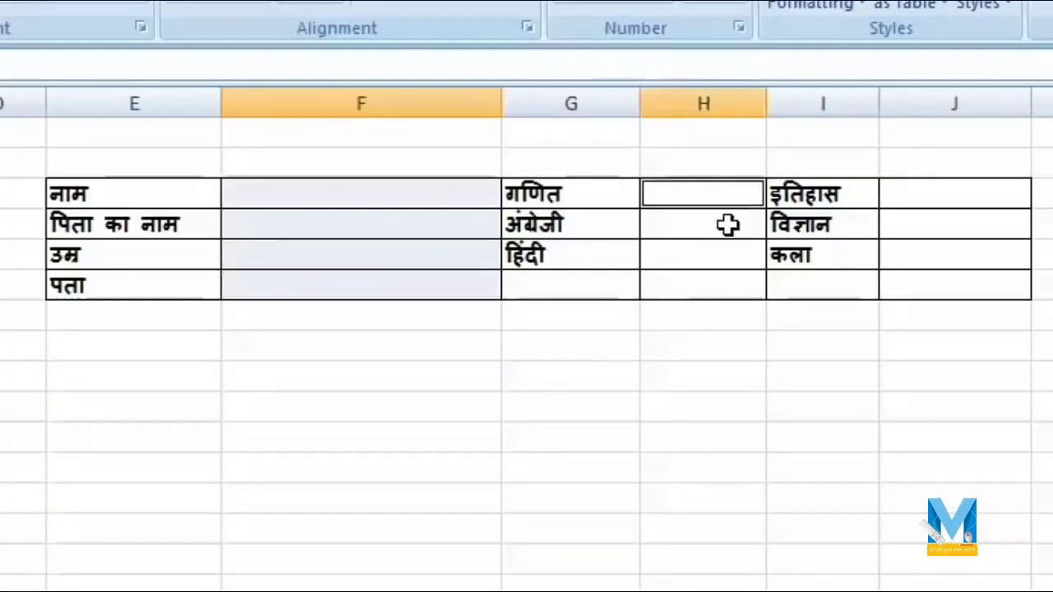
pyautogui.keyDown('ctrl'); pyautogui.click(730, 224); pyautogui.keyUp('ctrl')
pyautogui.keyDown('ctrl'); pyautogui.click(728, 258); pyautogui.keyUp('ctrl')
pyautogui.keyDown('ctrl'); pyautogui.click(907, 195); pyautogui.keyUp('ctrl')
pyautogui.keyDown('ctrl'); pyautogui.click(921, 226); pyautogui.keyUp('ctrl')
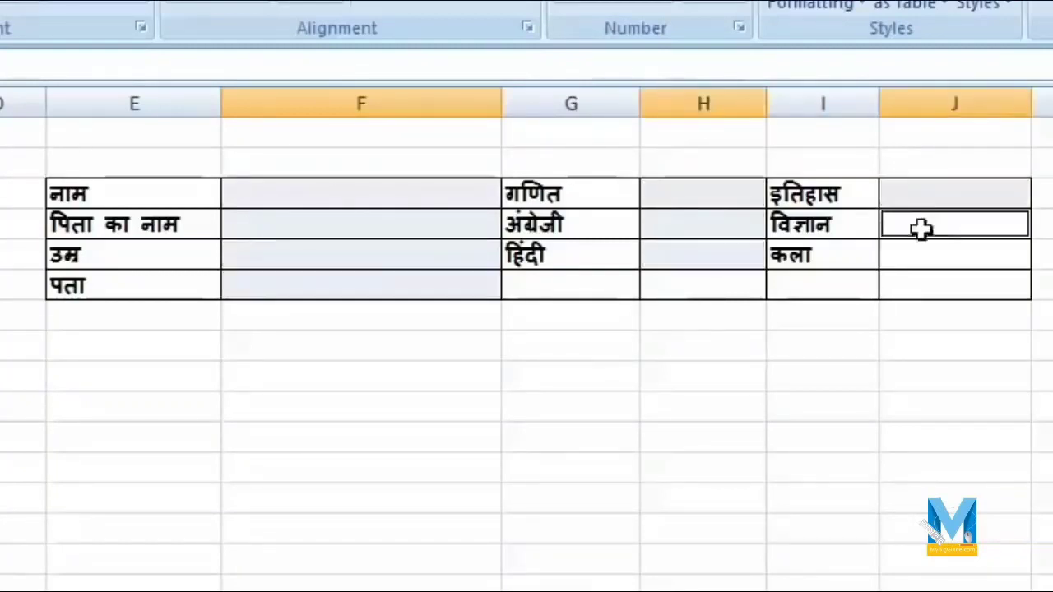
pyautogui.keyDown('ctrl'); pyautogui.click(936, 257); pyautogui.keyUp('ctrl')
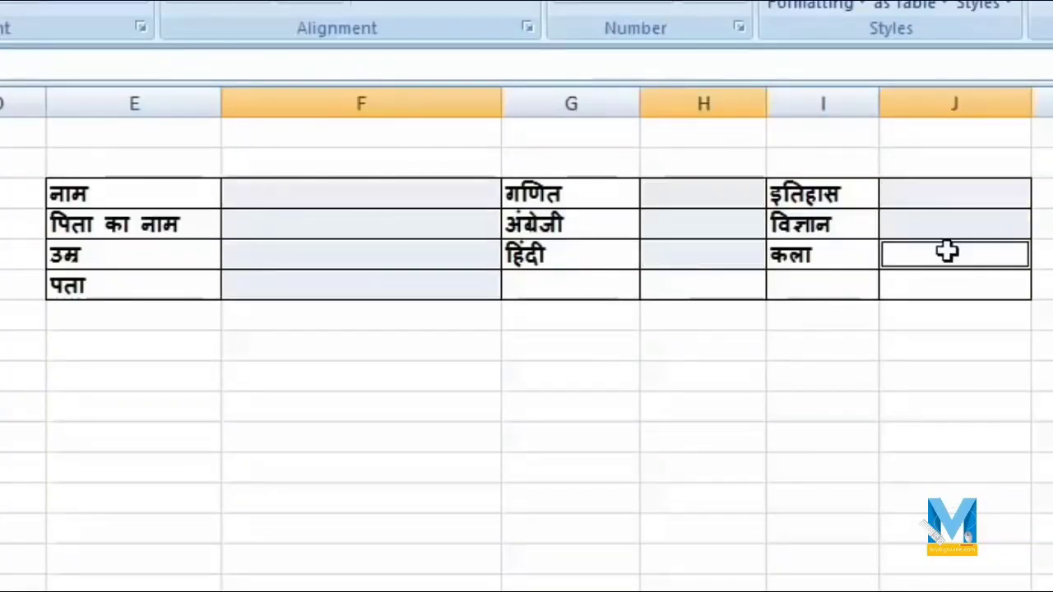
pyautogui.keyDown('ctrl'); pyautogui.click(329, 192); pyautogui.keyUp('ctrl')
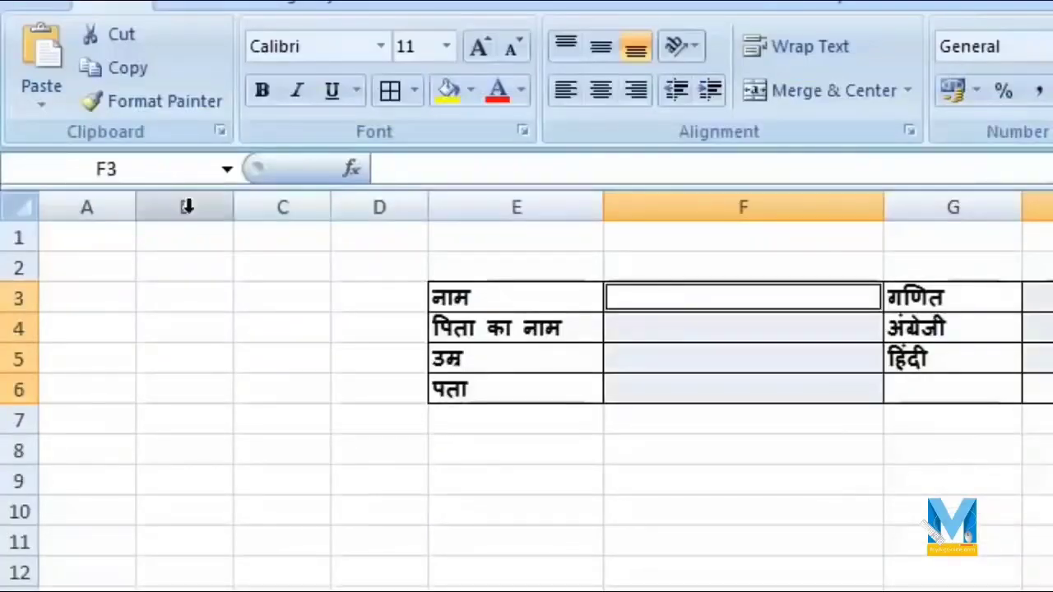
# Define the name "name" for the selected form cells, check it in the list of defined names, and deselect the cells
pyautogui.click(164, 170)
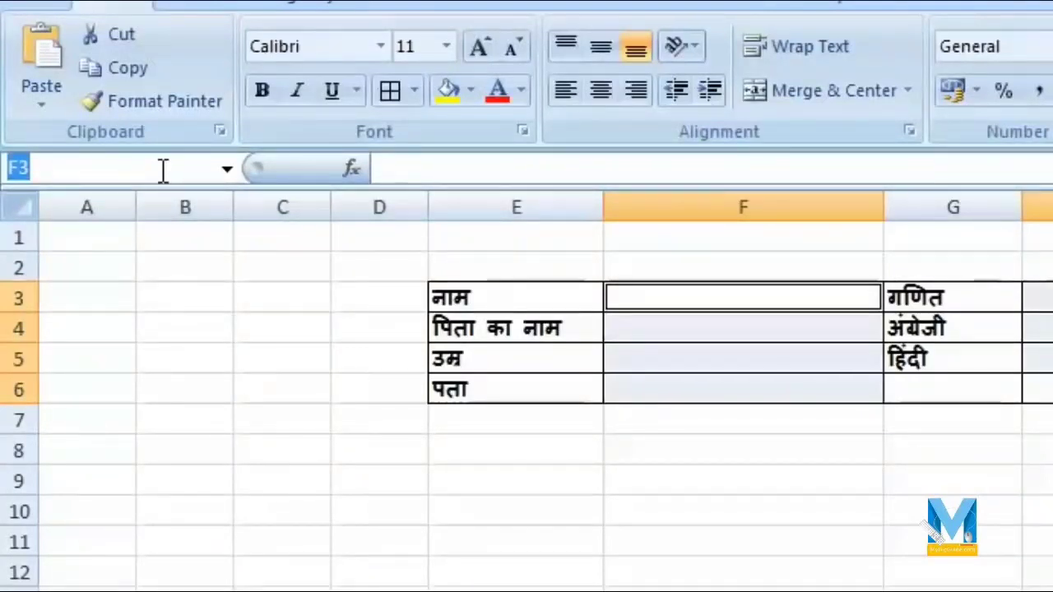
pyautogui.write('name')
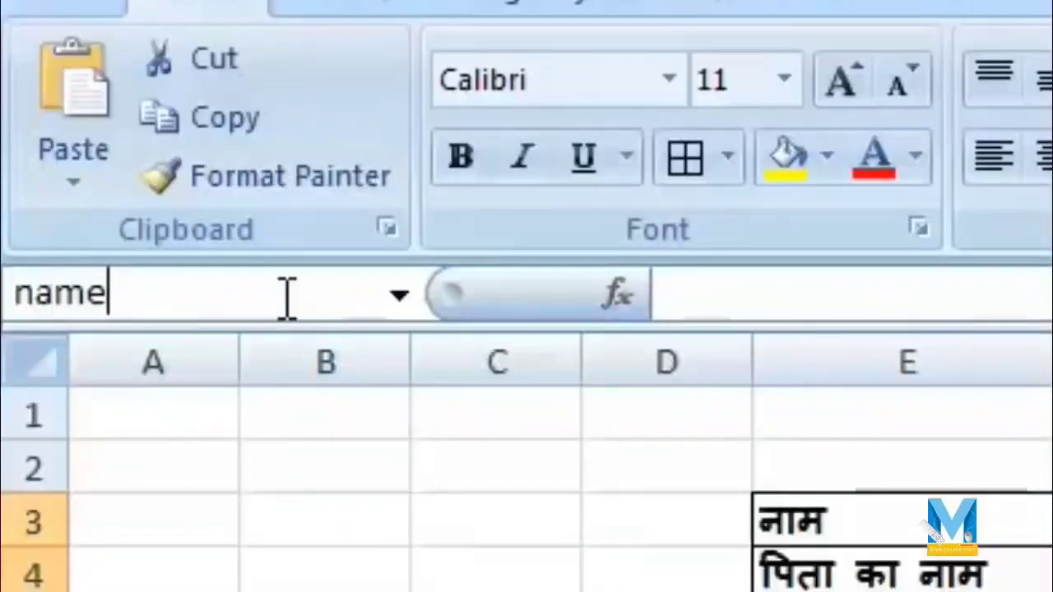
pyautogui.press('Return')
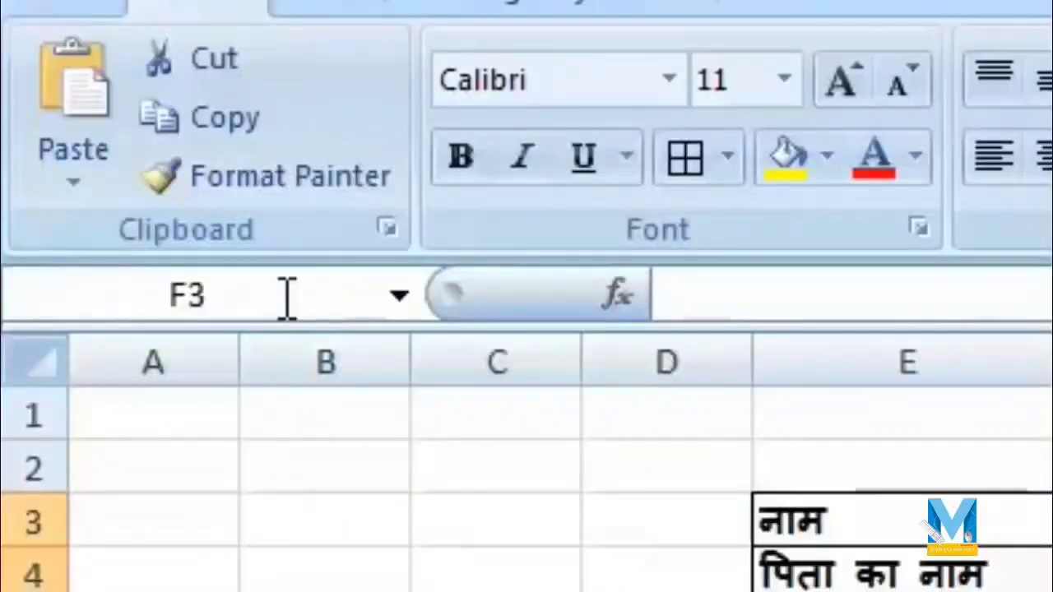
pyautogui.click(397, 296)
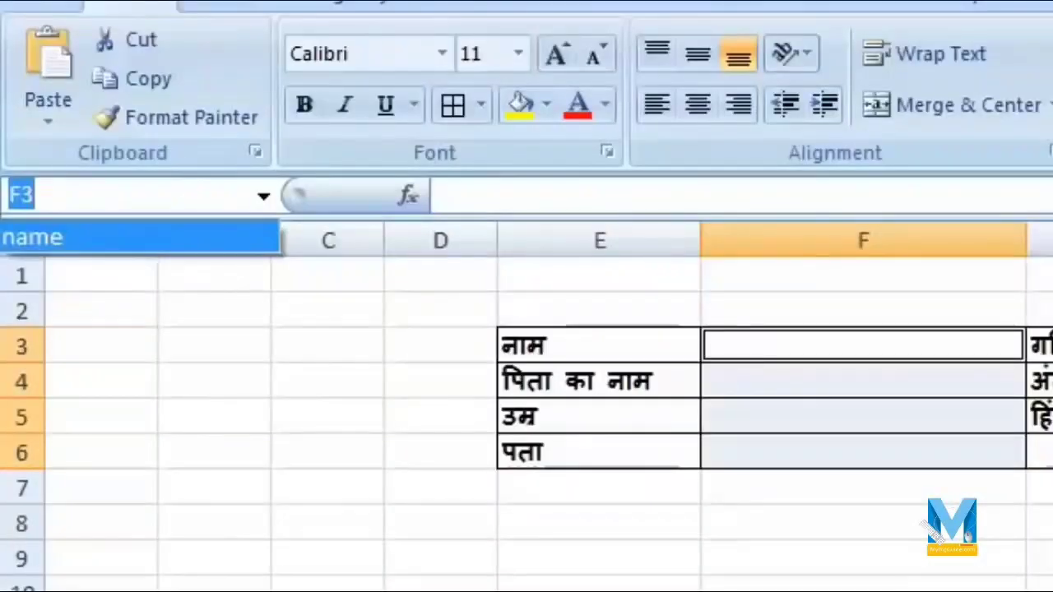
pyautogui.click(863, 585)
pyautogui.click(862, 586)
pyautogui.click(1051, 591)
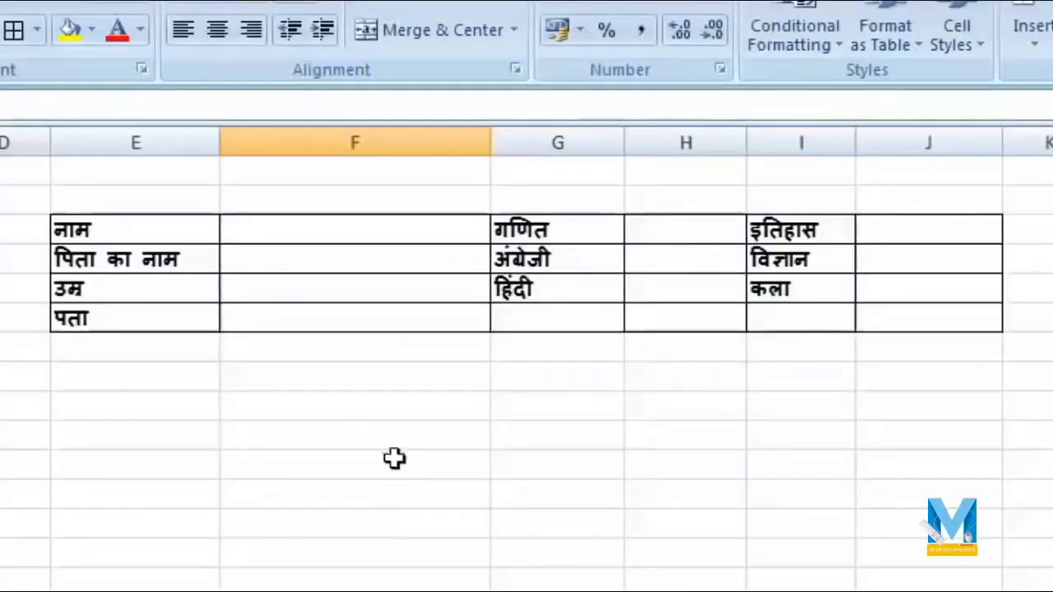
# Enter 25, 25, 2, 52, 2, 2, 5, 2 and 2 down the cells F10 to F18 below the form
pyautogui.click(396, 440)
pyautogui.write('25')
pyautogui.press('Return')
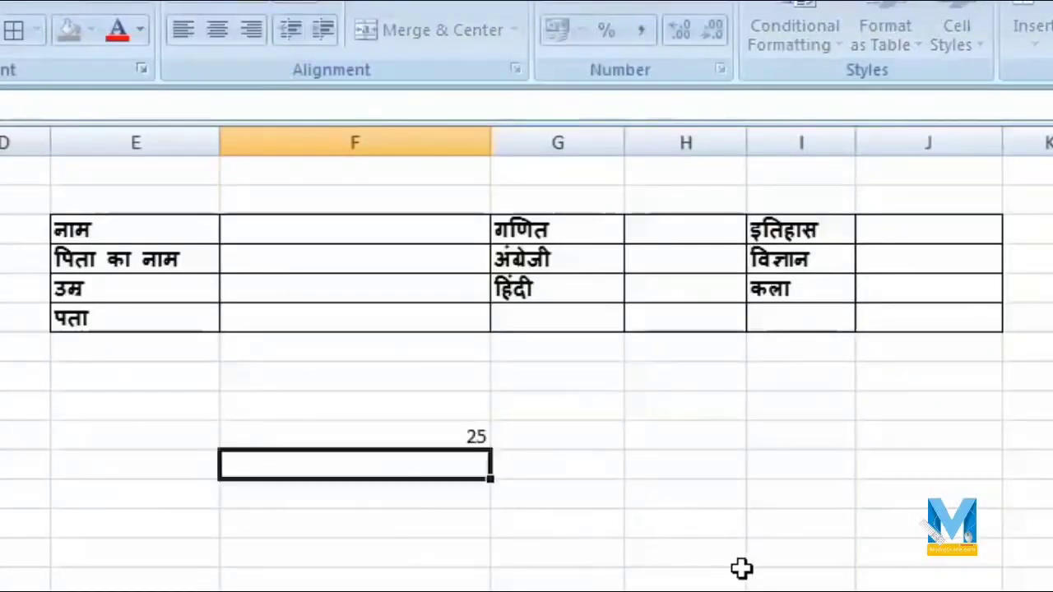
pyautogui.write('25')
pyautogui.press('Return')
pyautogui.write('2')
pyautogui.press('Return')
pyautogui.write('52')
pyautogui.press('Return')
pyautogui.write('2')
pyautogui.press('Return')
pyautogui.write('2')
pyautogui.press('Return')
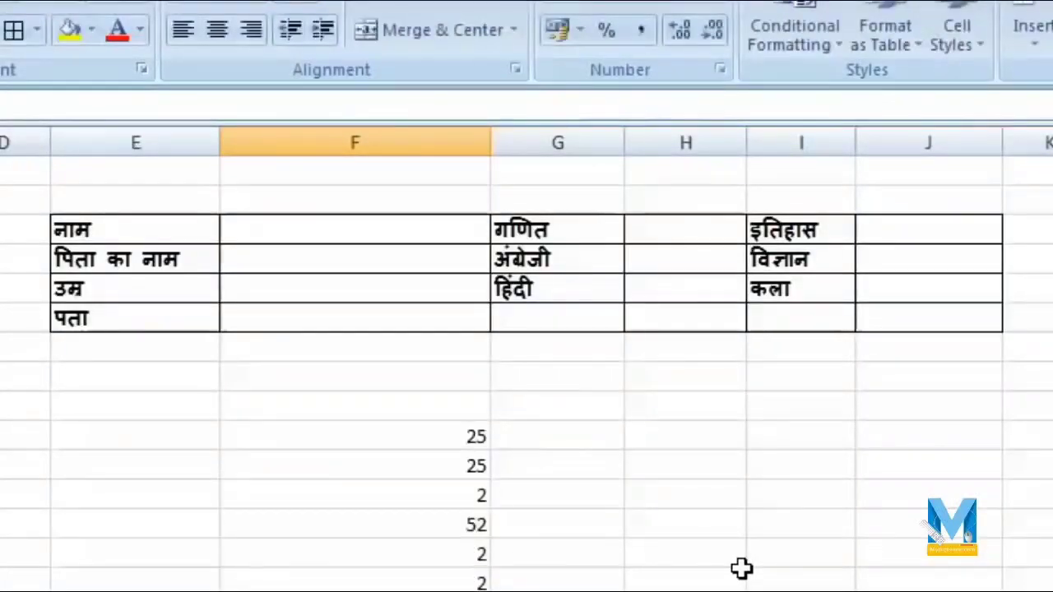
pyautogui.write('2')
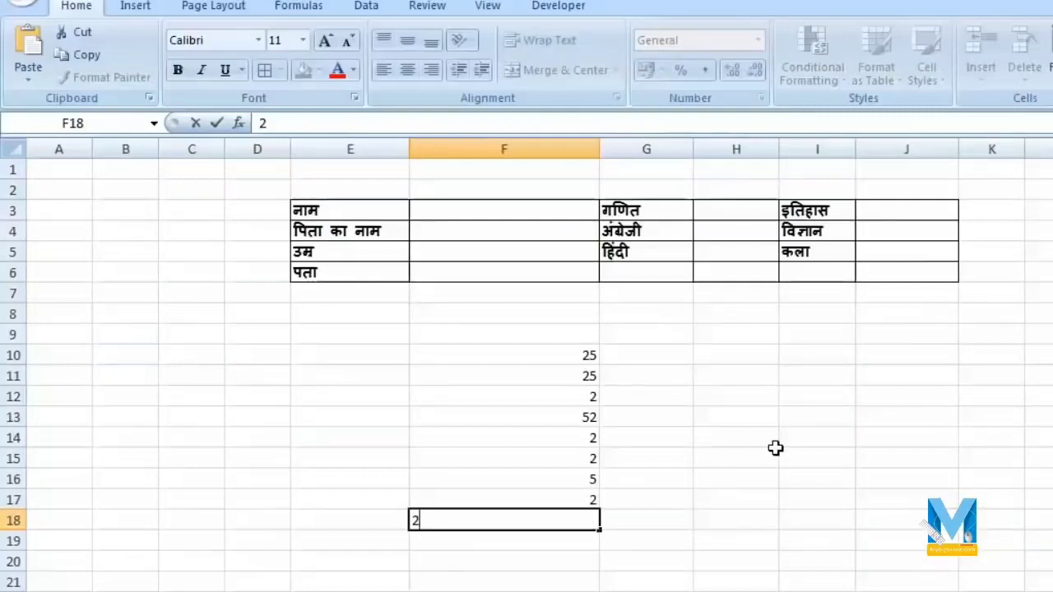
pyautogui.press('Return')
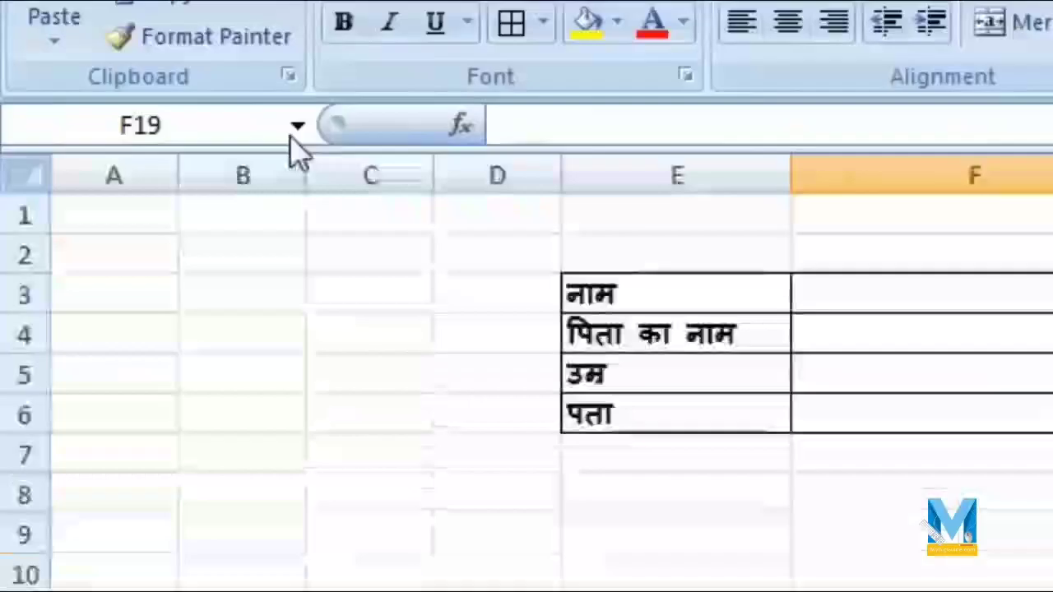
# Reselect the form cells through the defined name "name" and fill in the student's name and the father's name
pyautogui.click(294, 125)
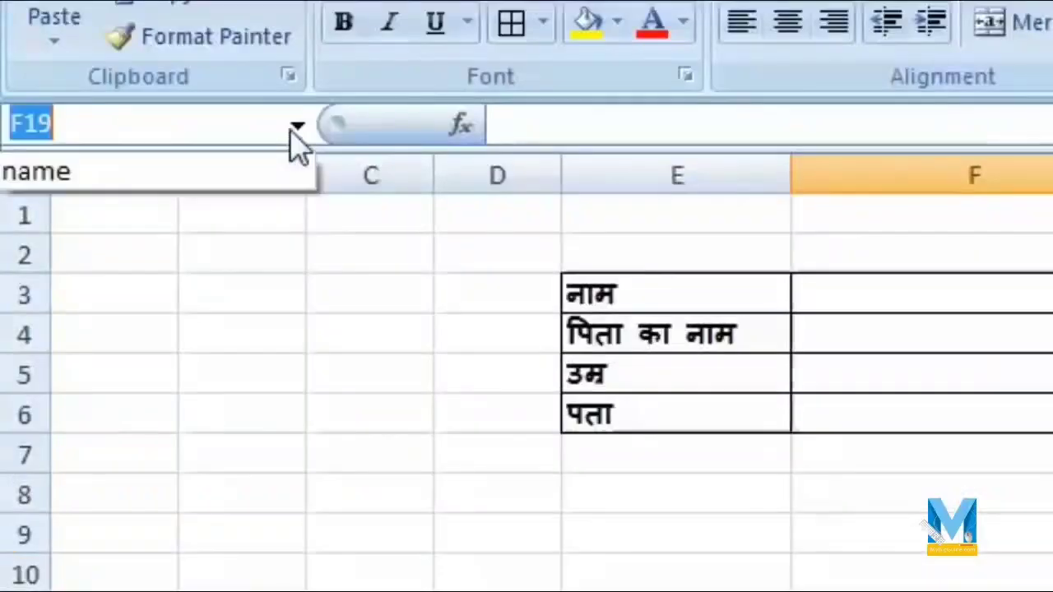
pyautogui.click(269, 182)
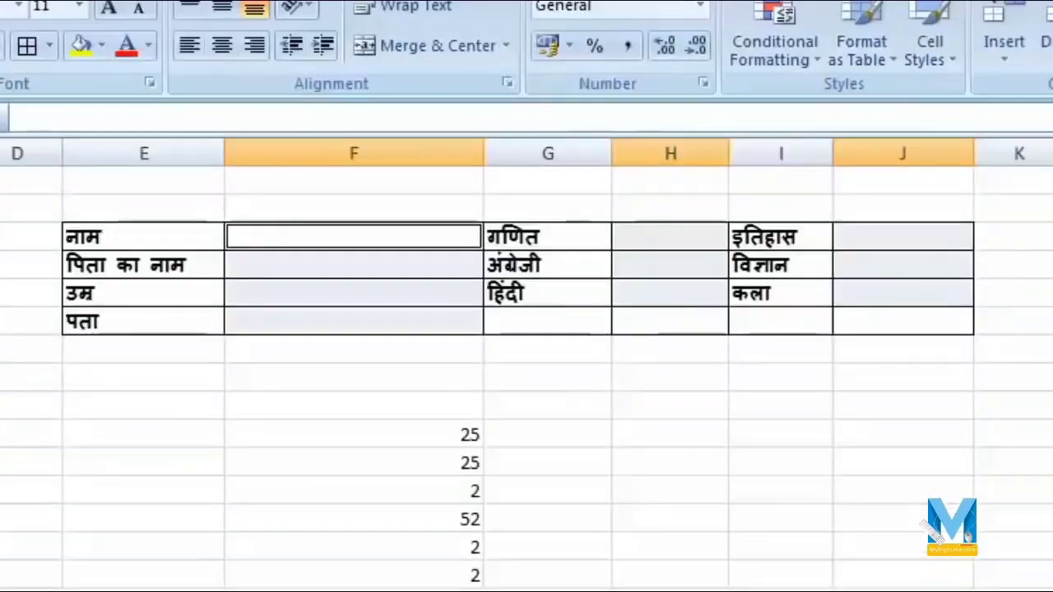
pyautogui.write('ram')
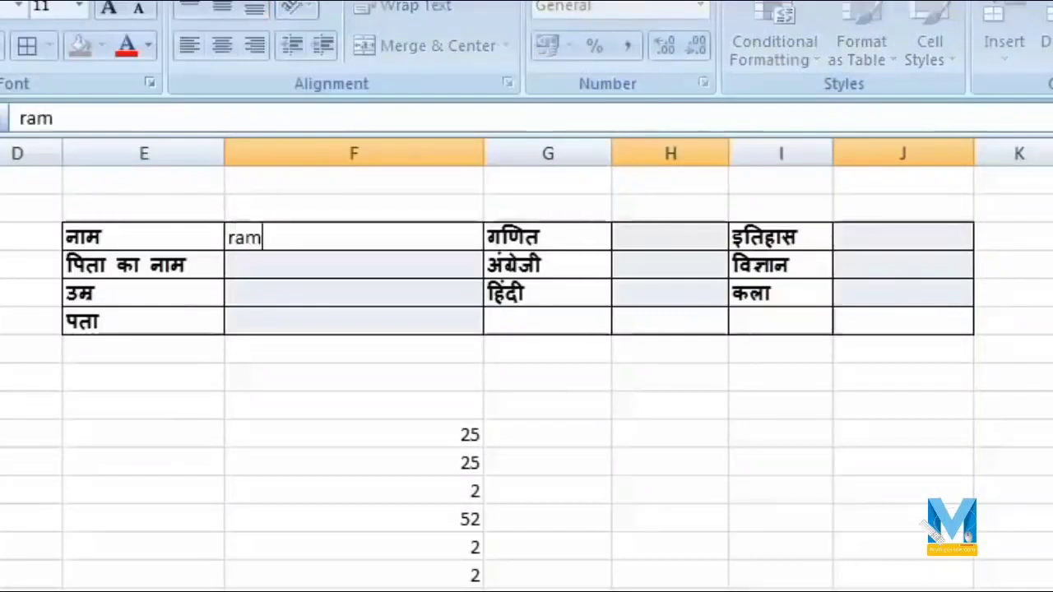
pyautogui.press('Return')
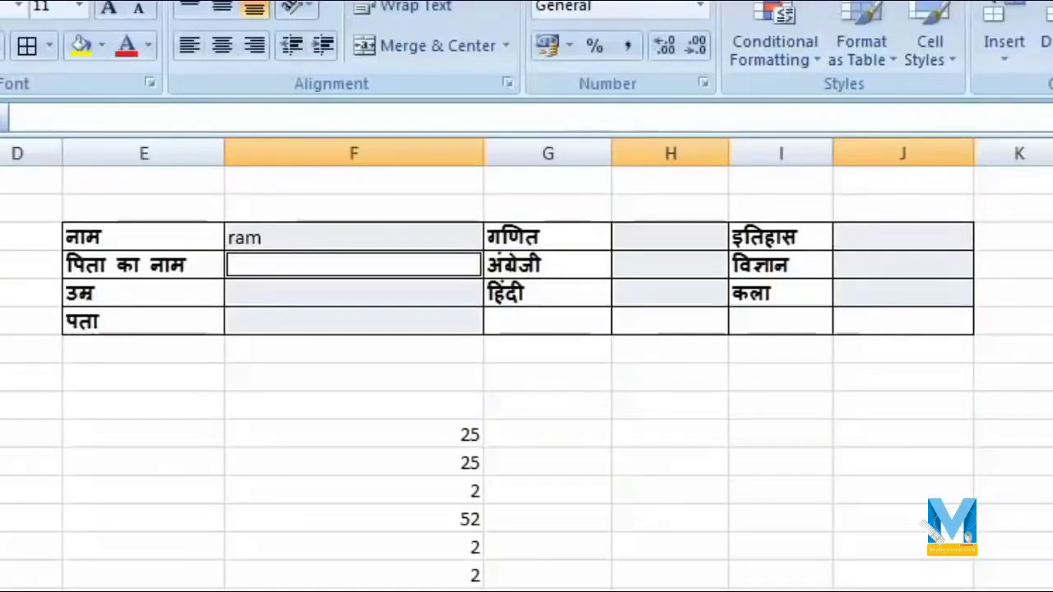
pyautogui.write('k')
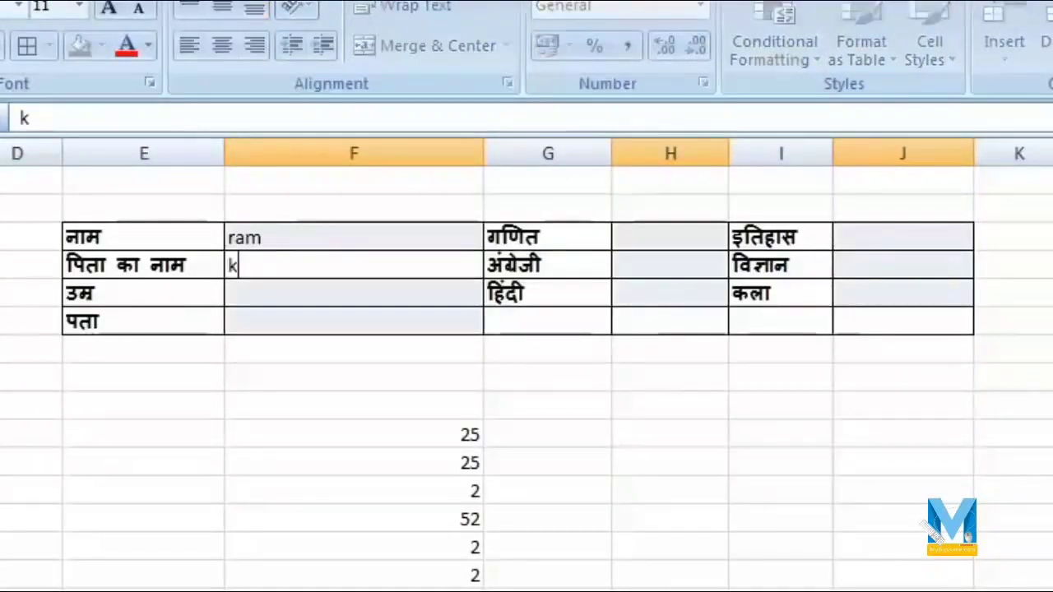
pyautogui.write('umar')
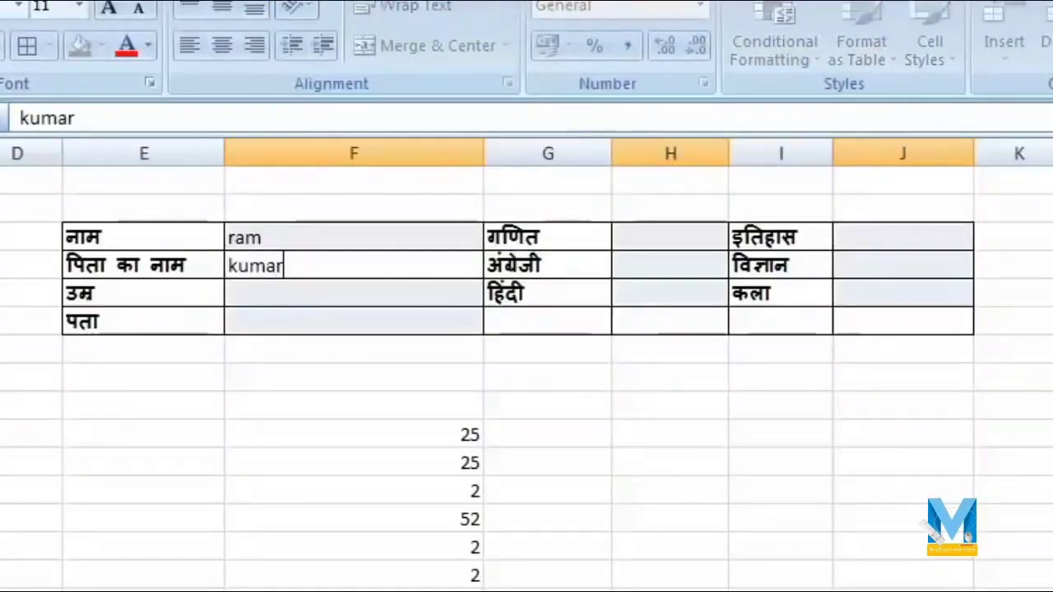
pyautogui.press('Return')
# Enter 25 as the age in F5 and fill in the address in F6
pyautogui.write('25')
pyautogui.press('Return')
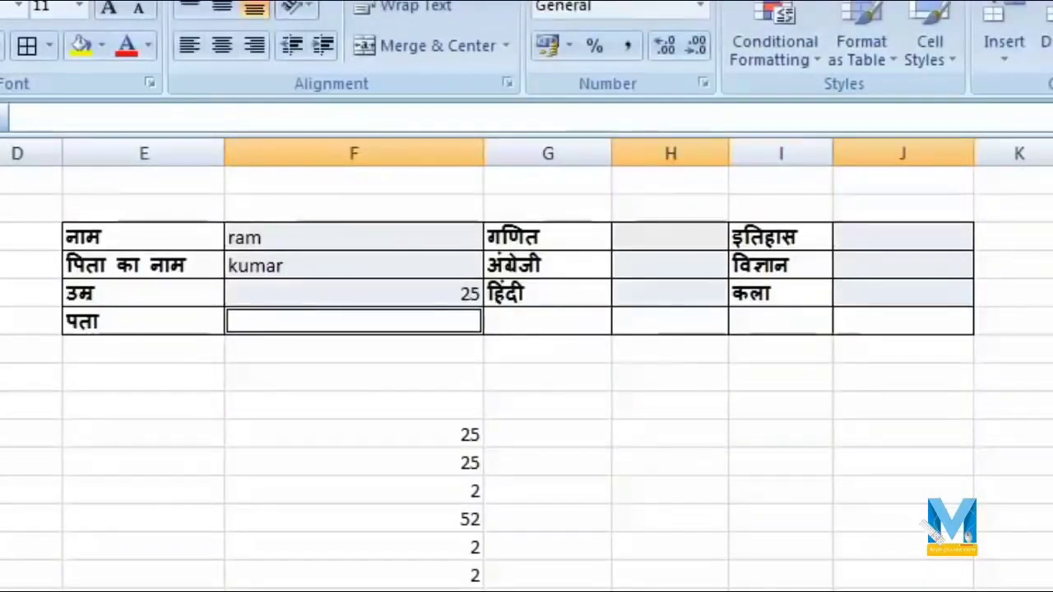
pyautogui.write('agra')
pyautogui.press('Return')
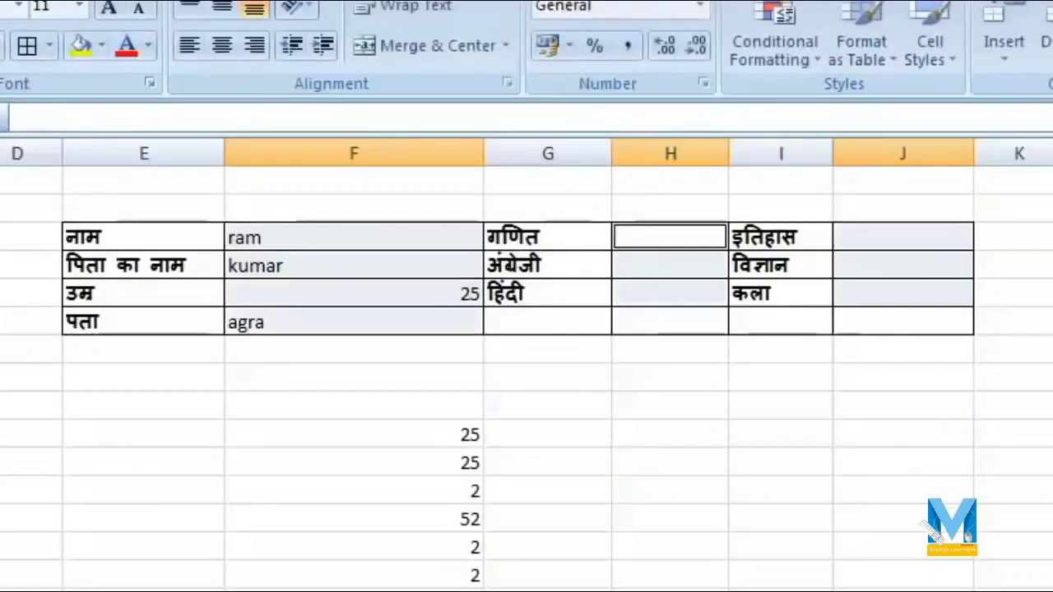
# Enter 25 as the marks for each of the three subjects in H3:H5
pyautogui.write('25')
pyautogui.press('Return')
pyautogui.write('2')
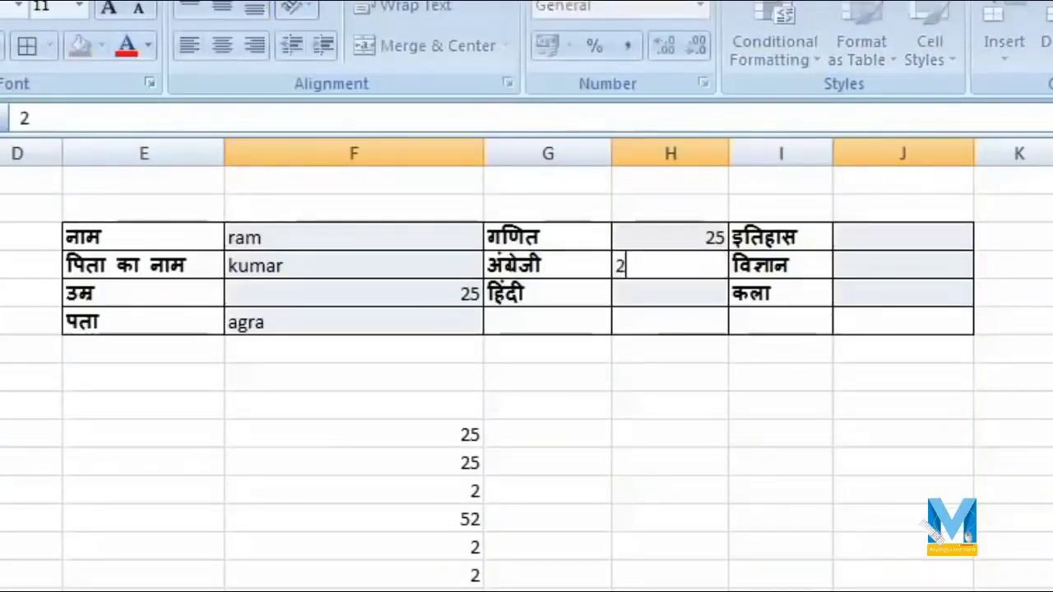
pyautogui.write('5')
pyautogui.press('Return')
pyautogui.write('25')
pyautogui.press('Return')
# Enter the marks 25, 25 and 252 for the three subjects in J3:J5
pyautogui.write('25')
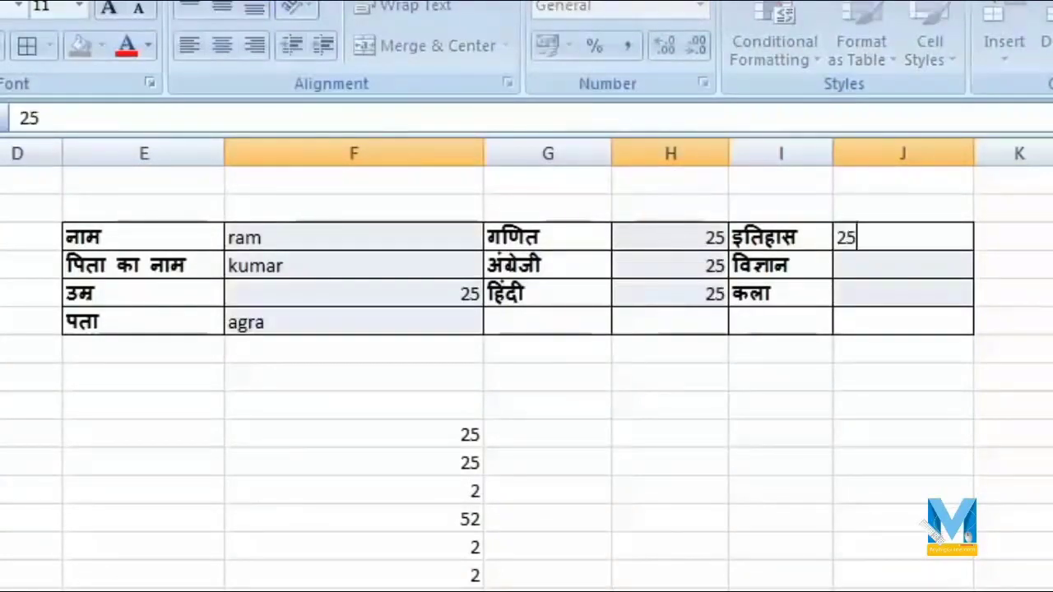
pyautogui.press('Return')
pyautogui.write('25')
pyautogui.press('Return')
pyautogui.write('252')
pyautogui.press('Return')
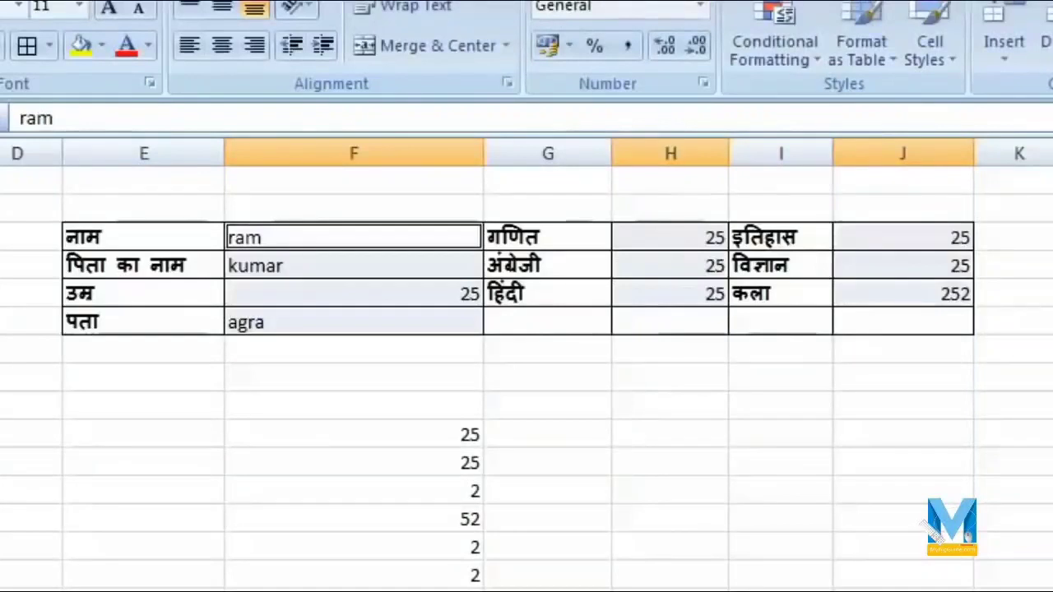